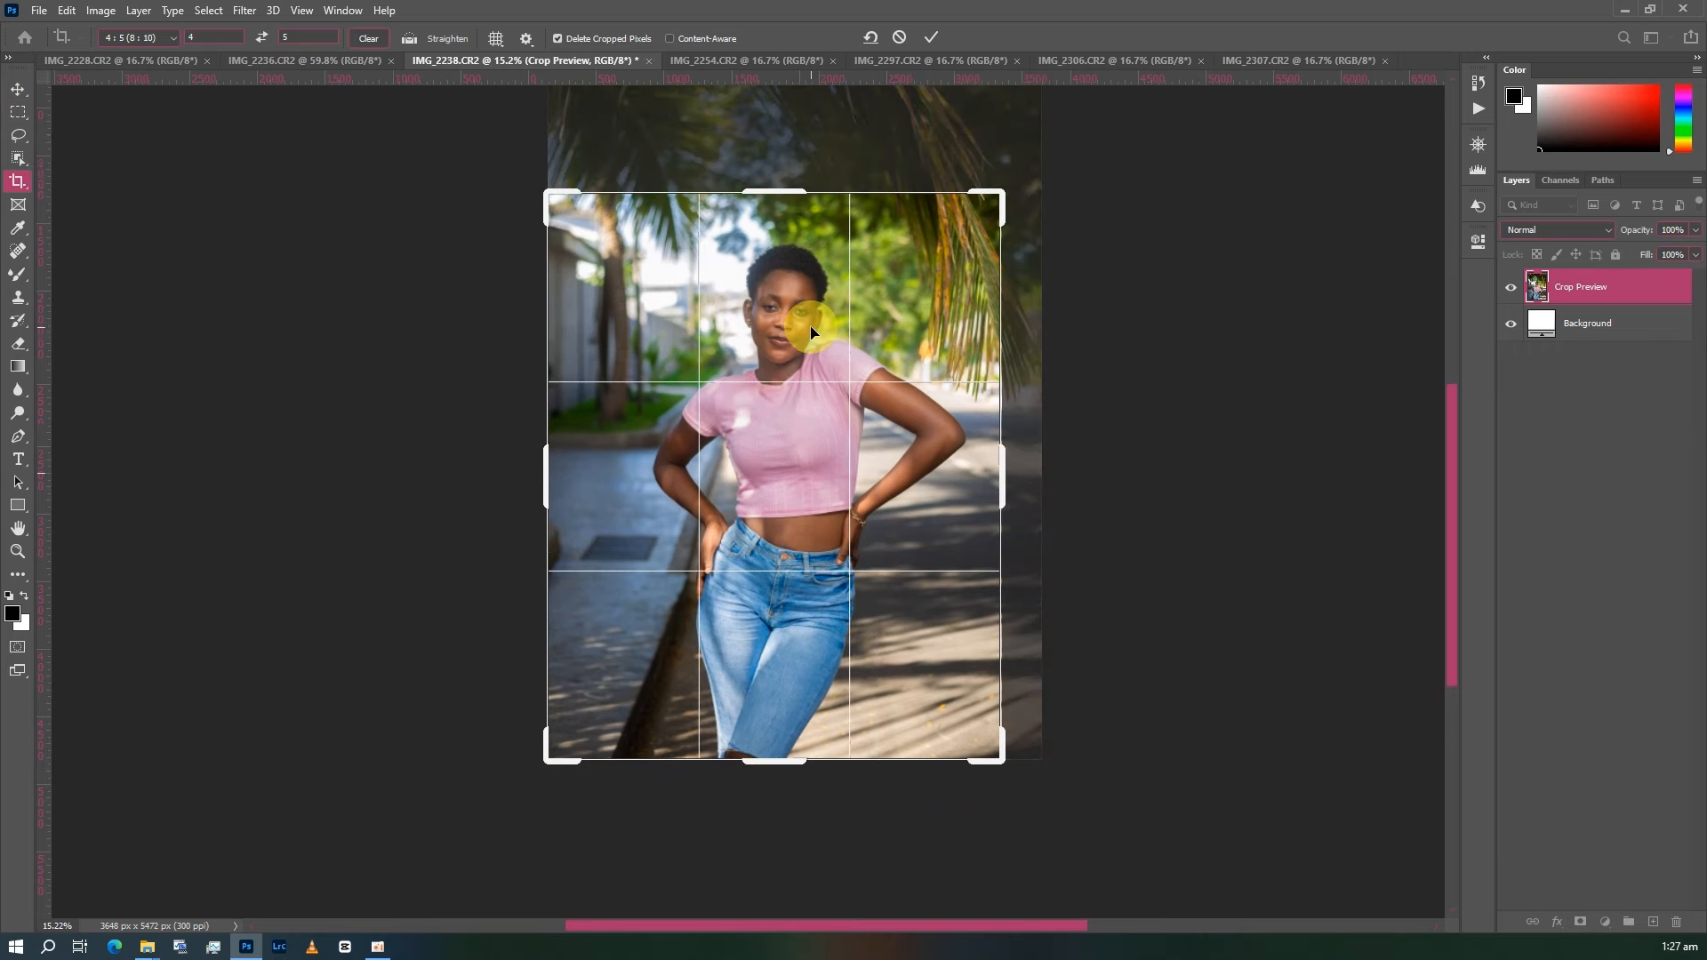
- Reposition the photo in the 4:5 crop frame so the woman sits nearer the centre, and apply the crop
{"action": "left_click_drag", "start_coordinate": [802, 324], "coordinate": [786, 332]}
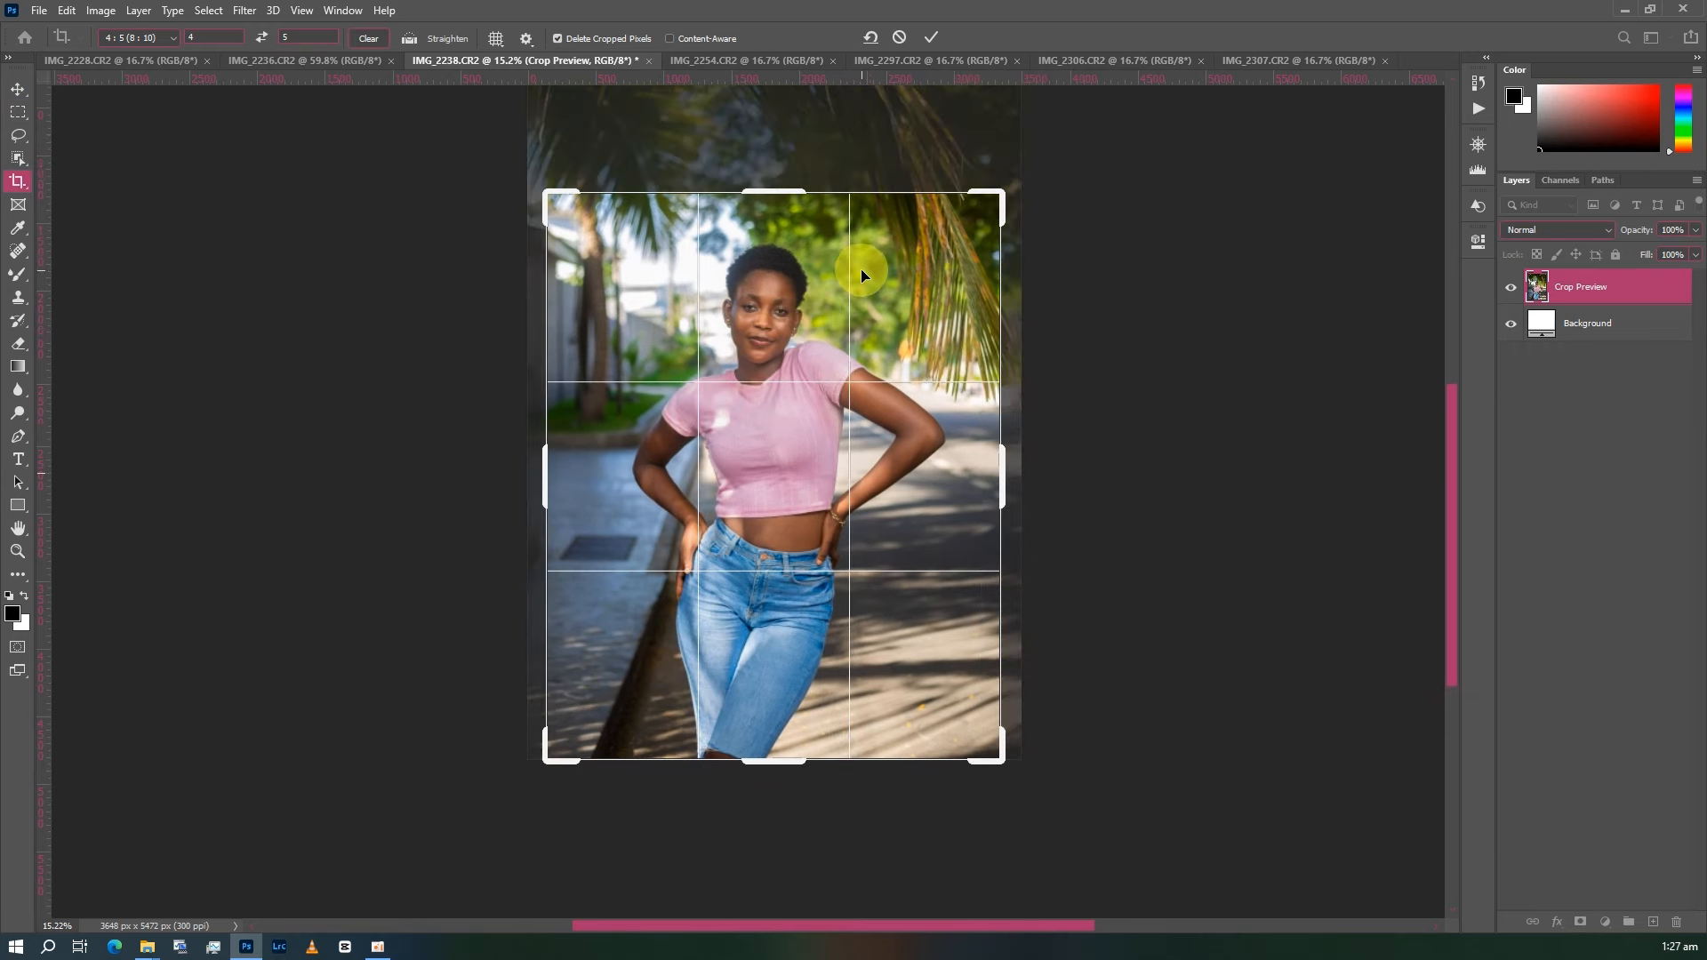
{"action": "left_click", "coordinate": [931, 37]}
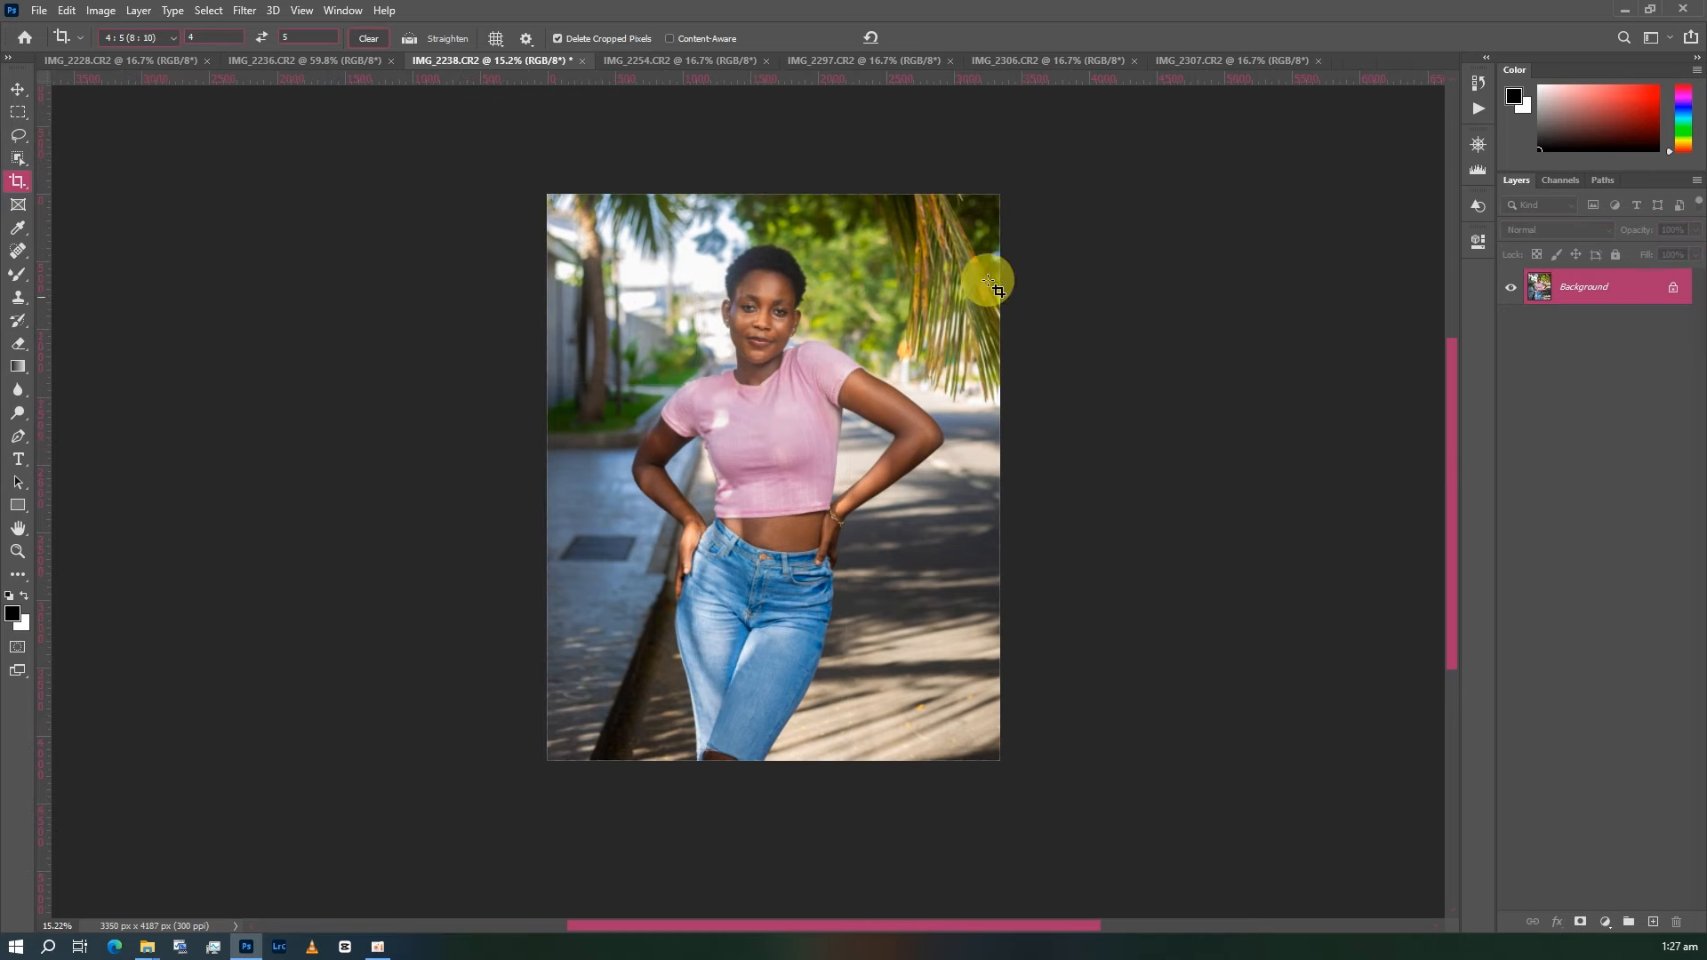
- Show the list of recorded retouching actions and duplicate the Background layer
{"action": "left_click", "coordinate": [1478, 144]}
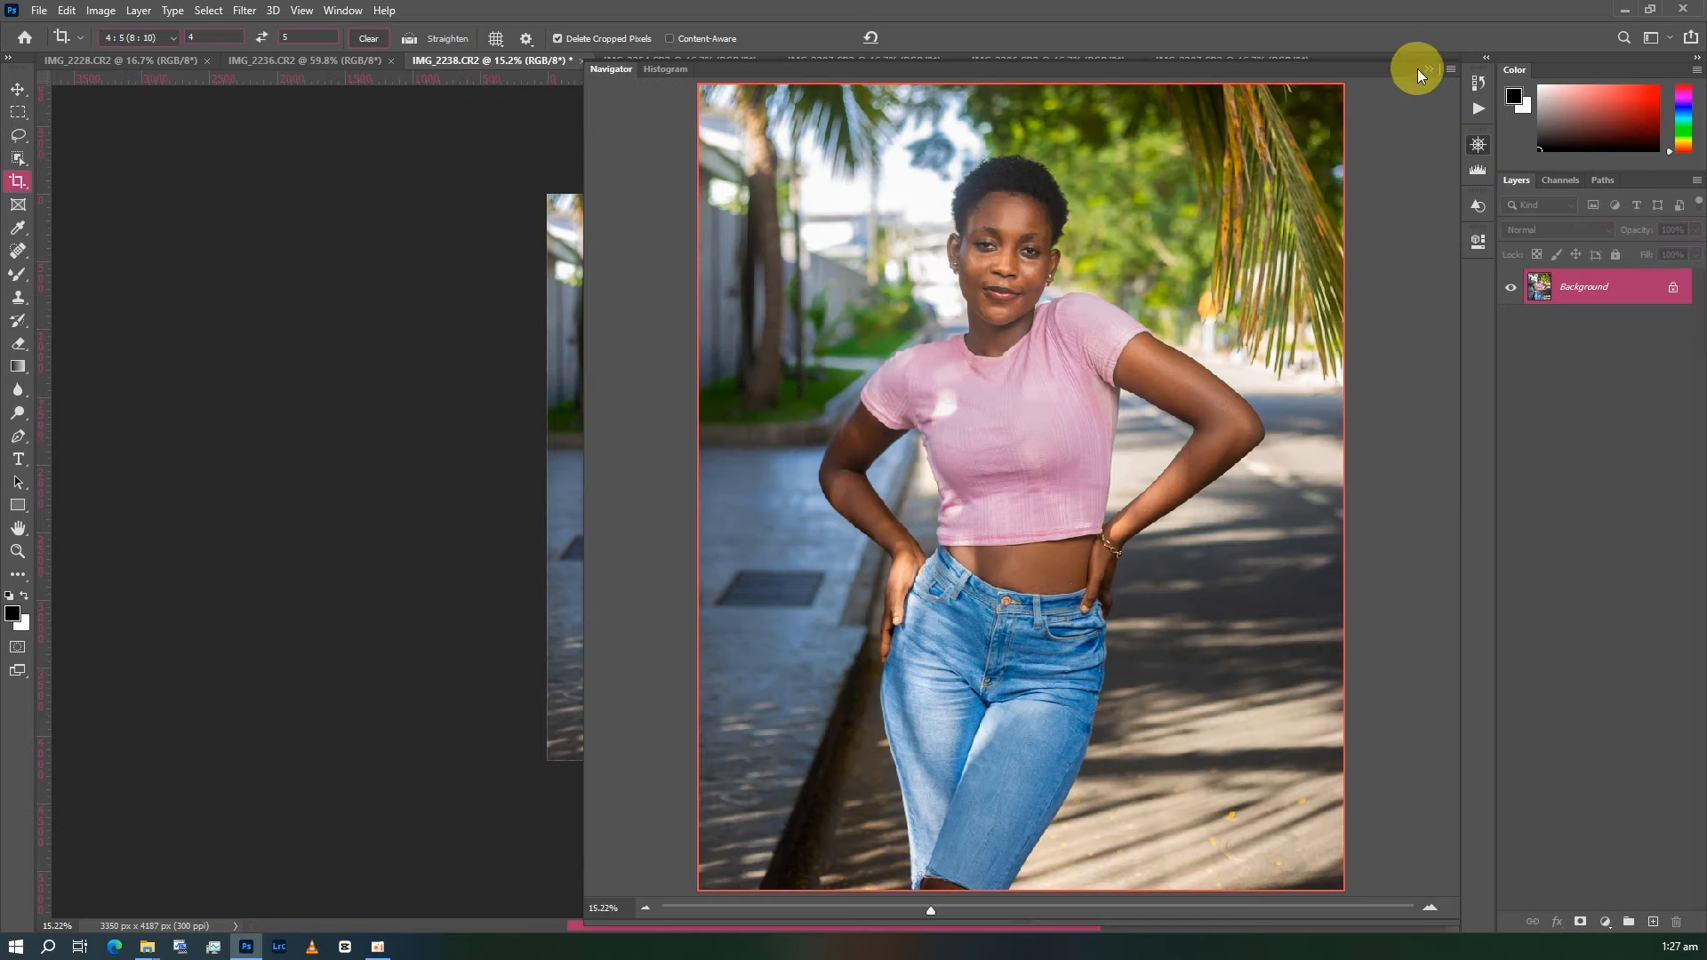
{"action": "left_click", "coordinate": [1427, 68]}
{"action": "left_click", "coordinate": [1480, 111]}
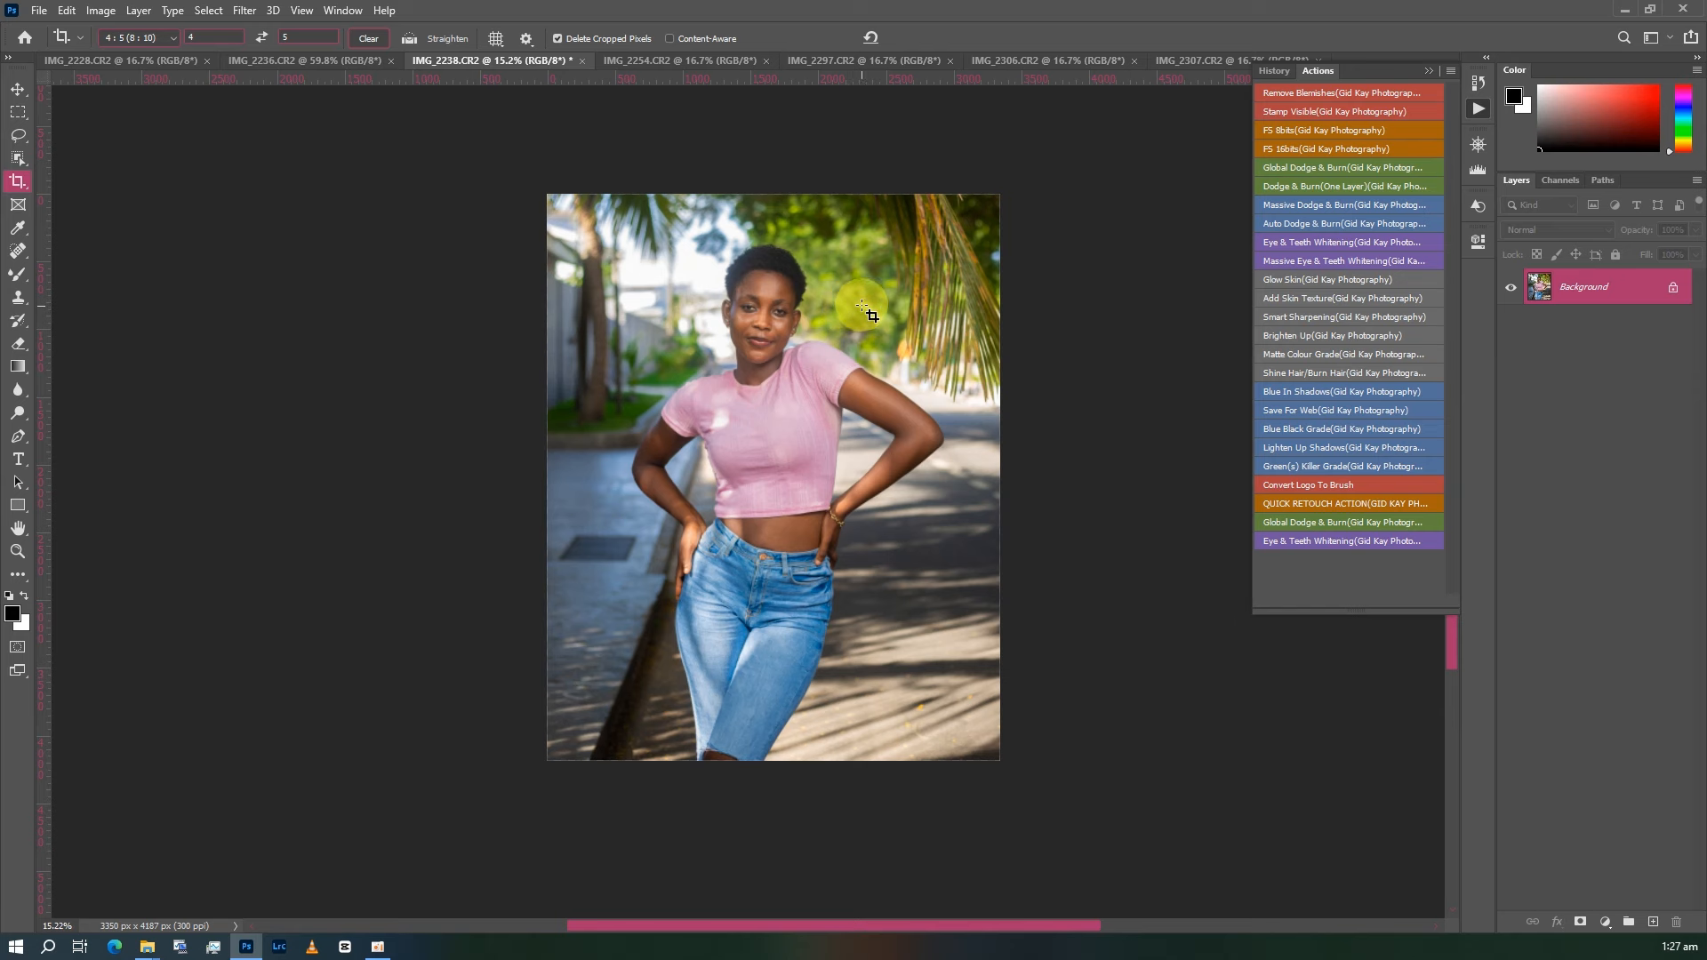
{"action": "scroll", "coordinate": [929, 289], "scroll_direction": "down", "scroll_amount": 1}
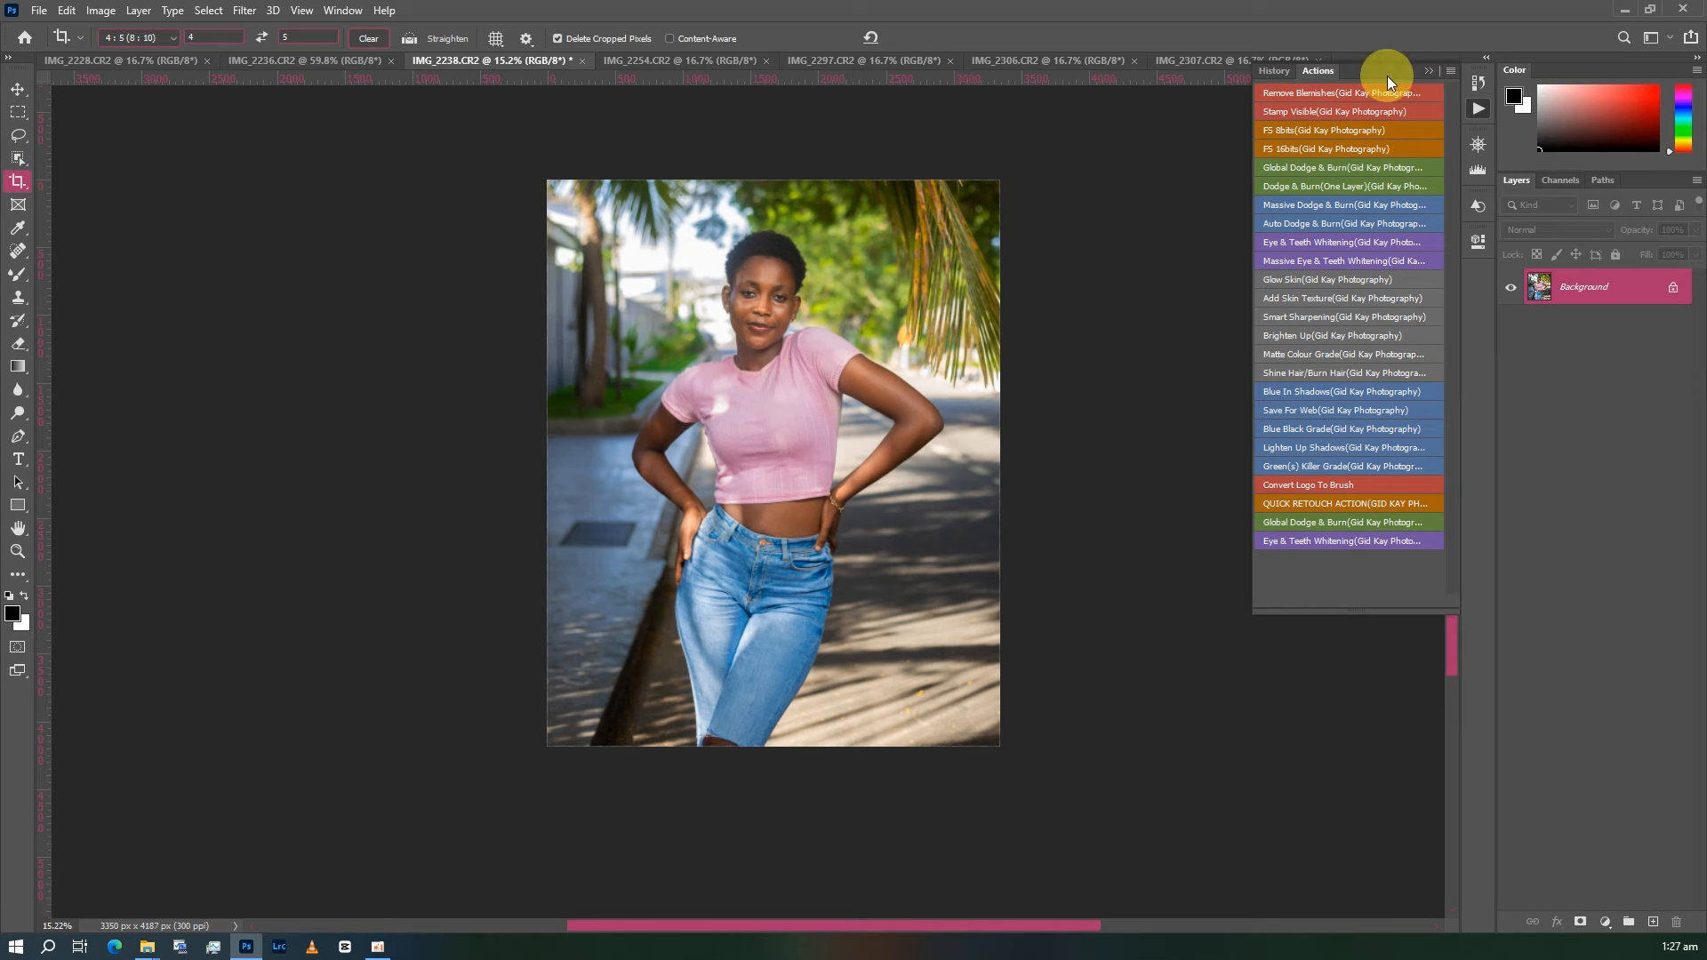
{"action": "scroll", "coordinate": [770, 327], "scroll_direction": "up", "scroll_amount": 2}
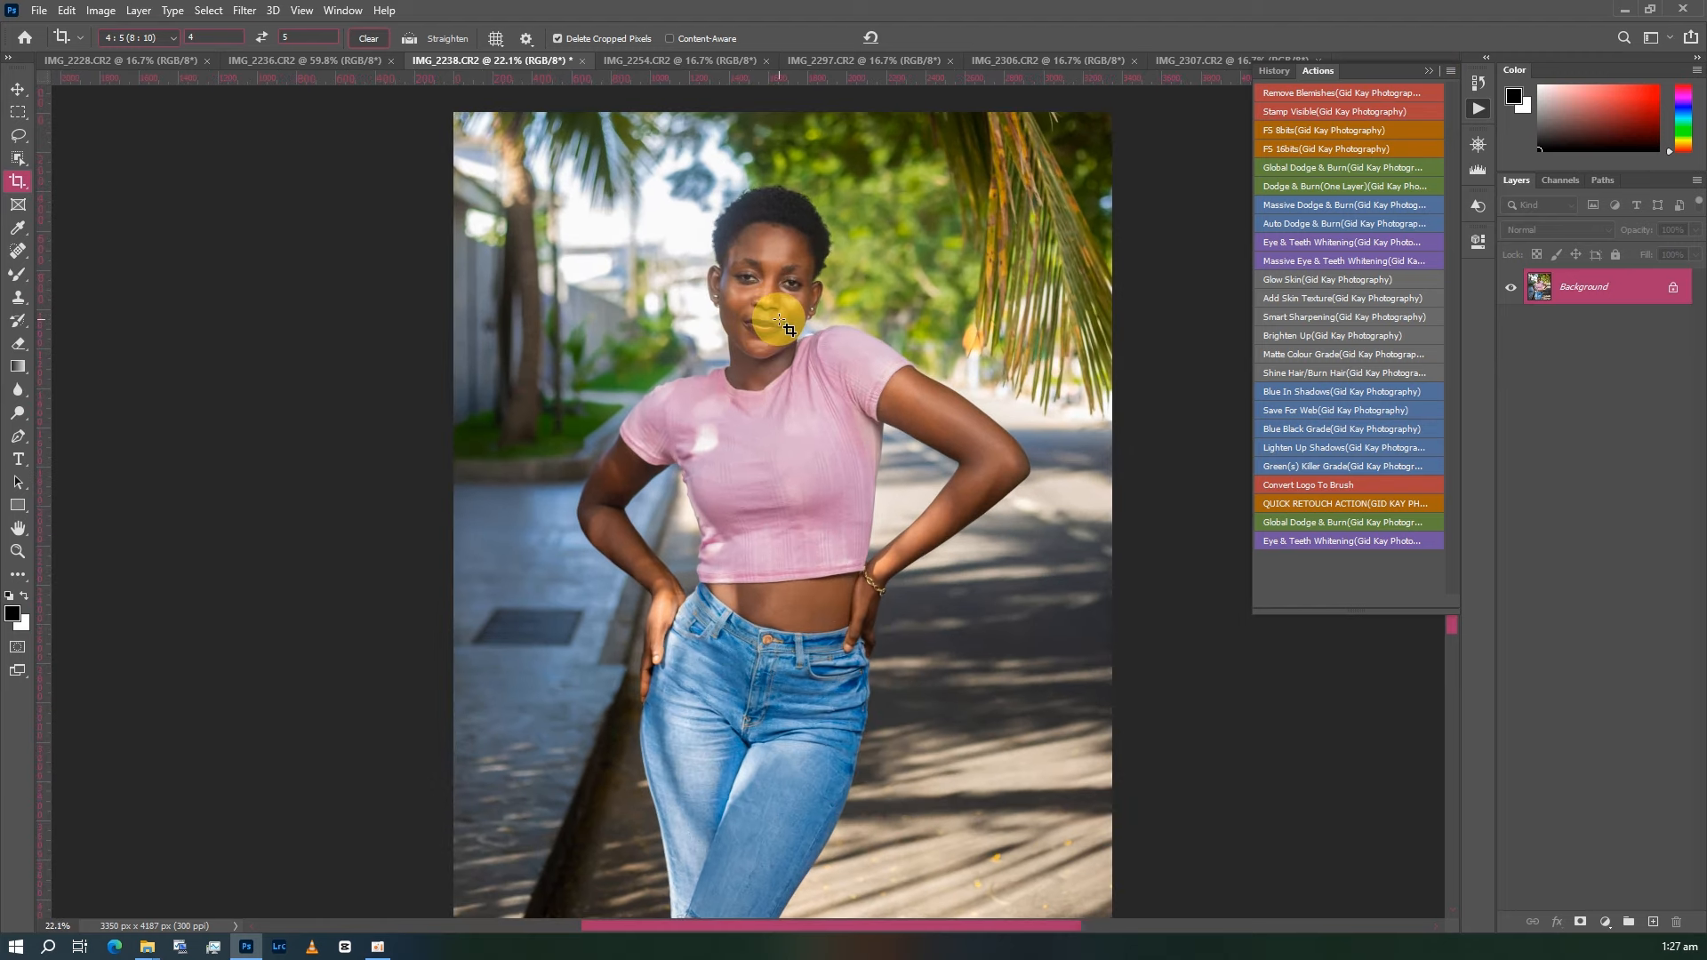
{"action": "scroll", "coordinate": [783, 324], "scroll_direction": "down", "scroll_amount": 1}
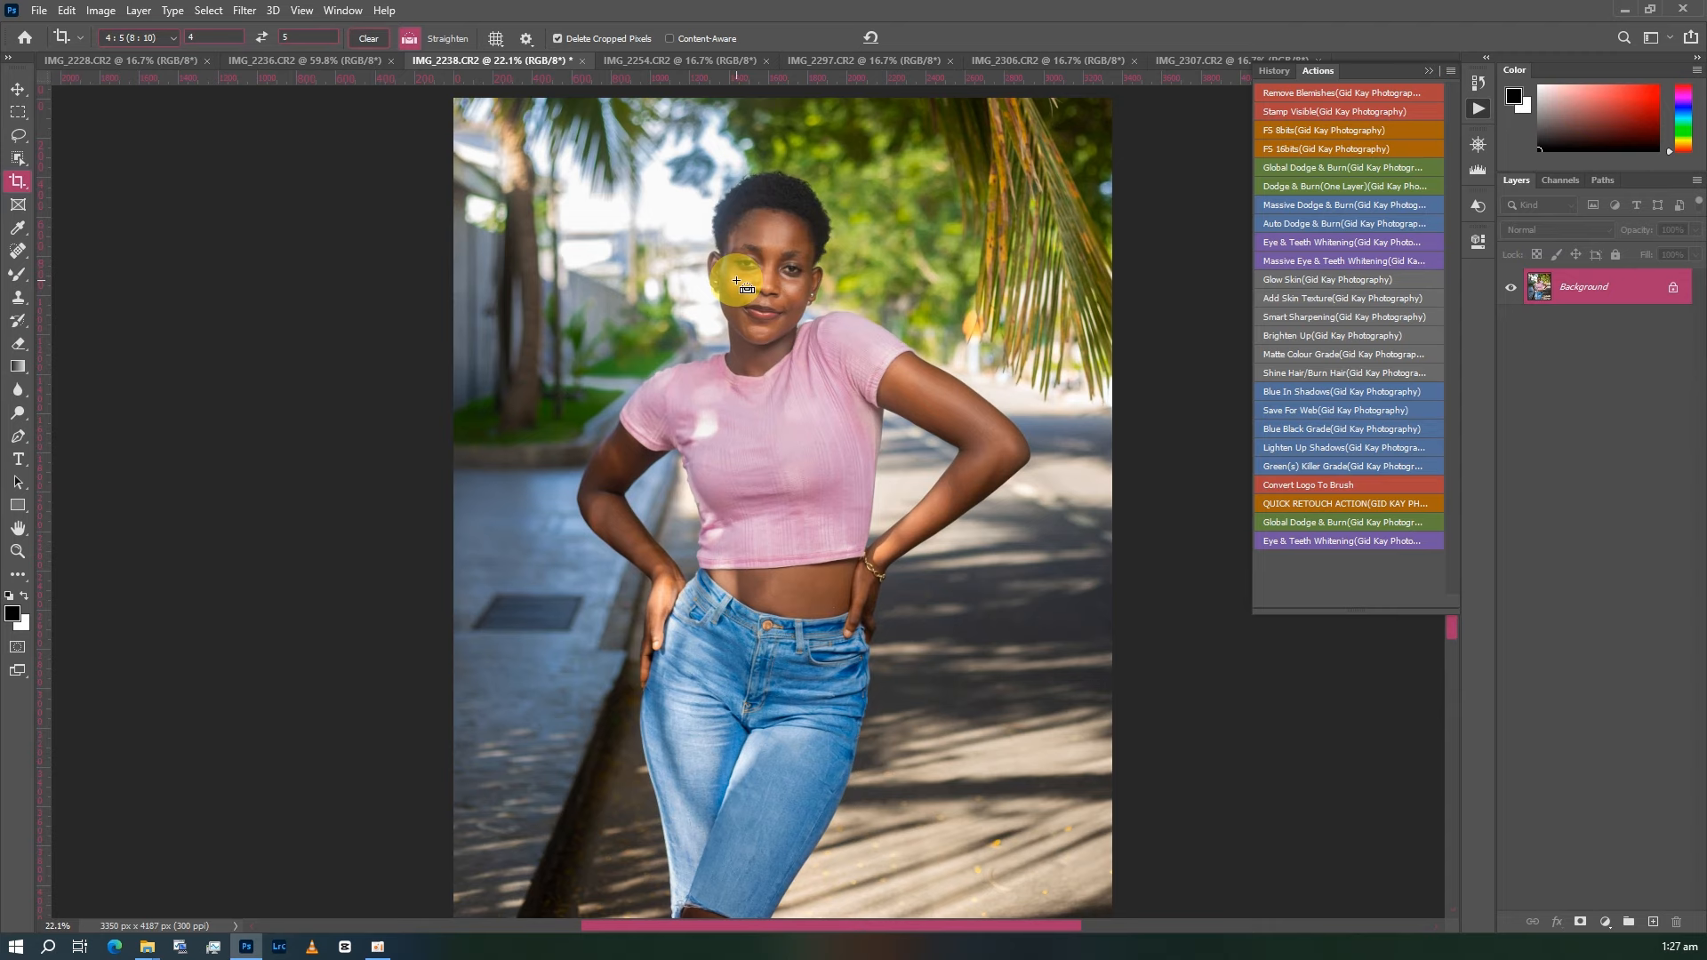
{"action": "key", "text": "ctrl+j"}
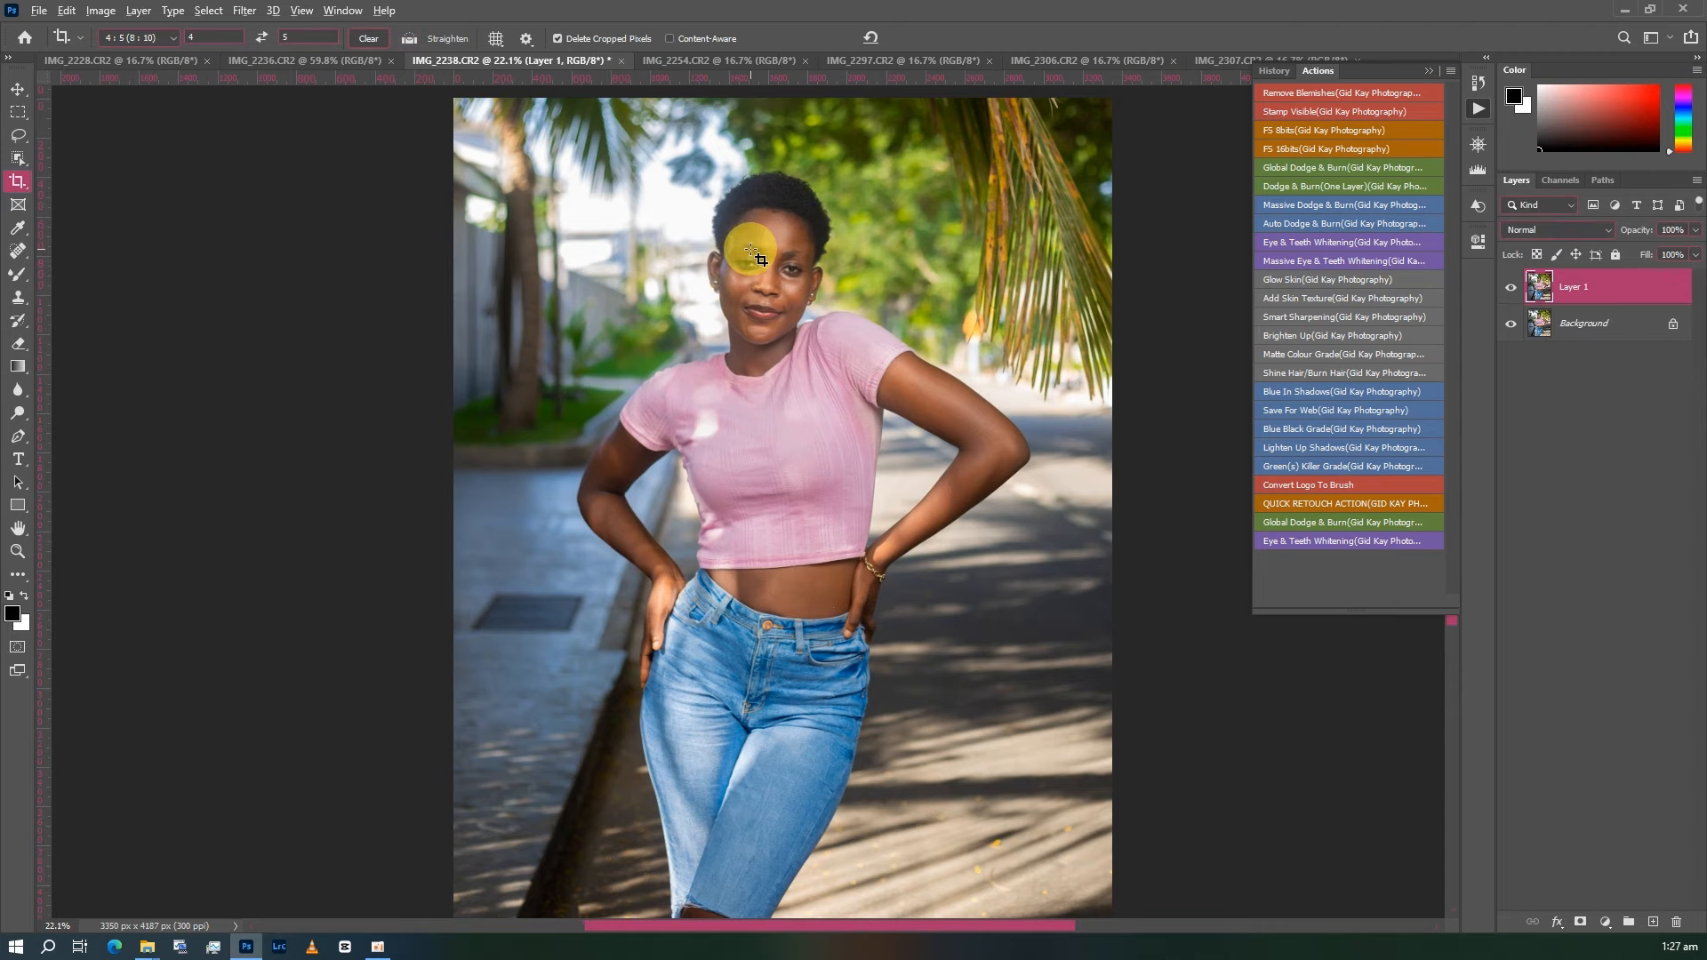
- Remove the small blemishes on both cheeks with the Content-Aware Spot Healing Brush at size 10
{"action": "scroll", "coordinate": [752, 251], "scroll_direction": "up", "scroll_amount": 5}
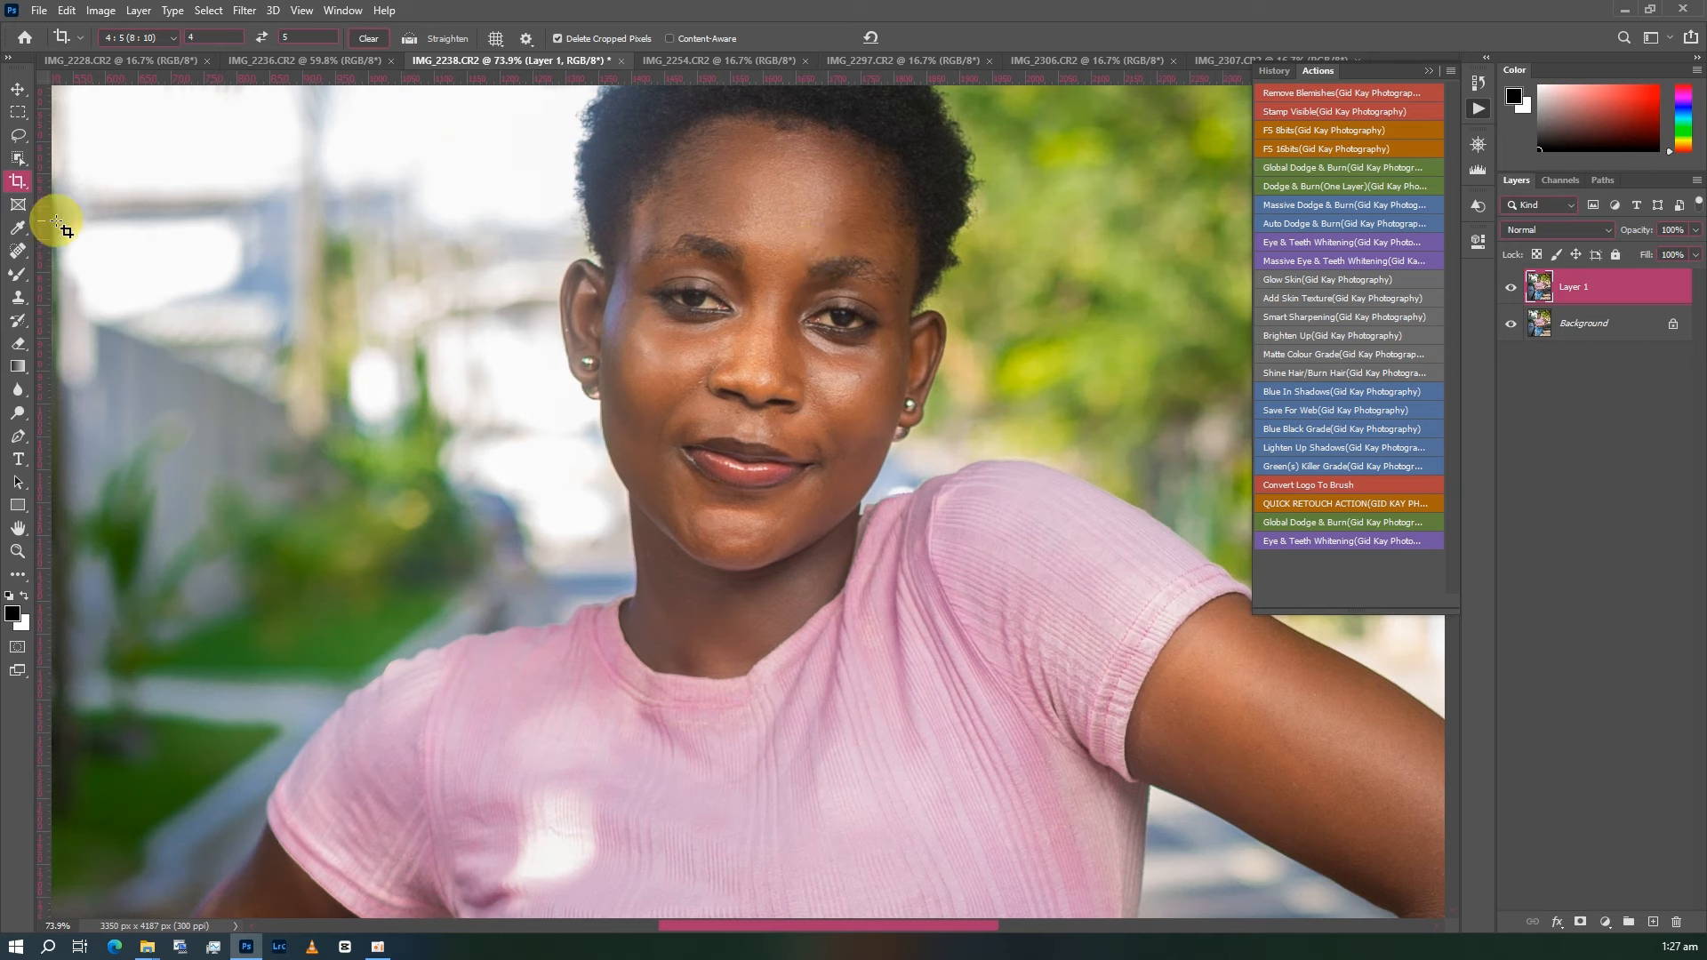
{"action": "left_click", "coordinate": [16, 253]}
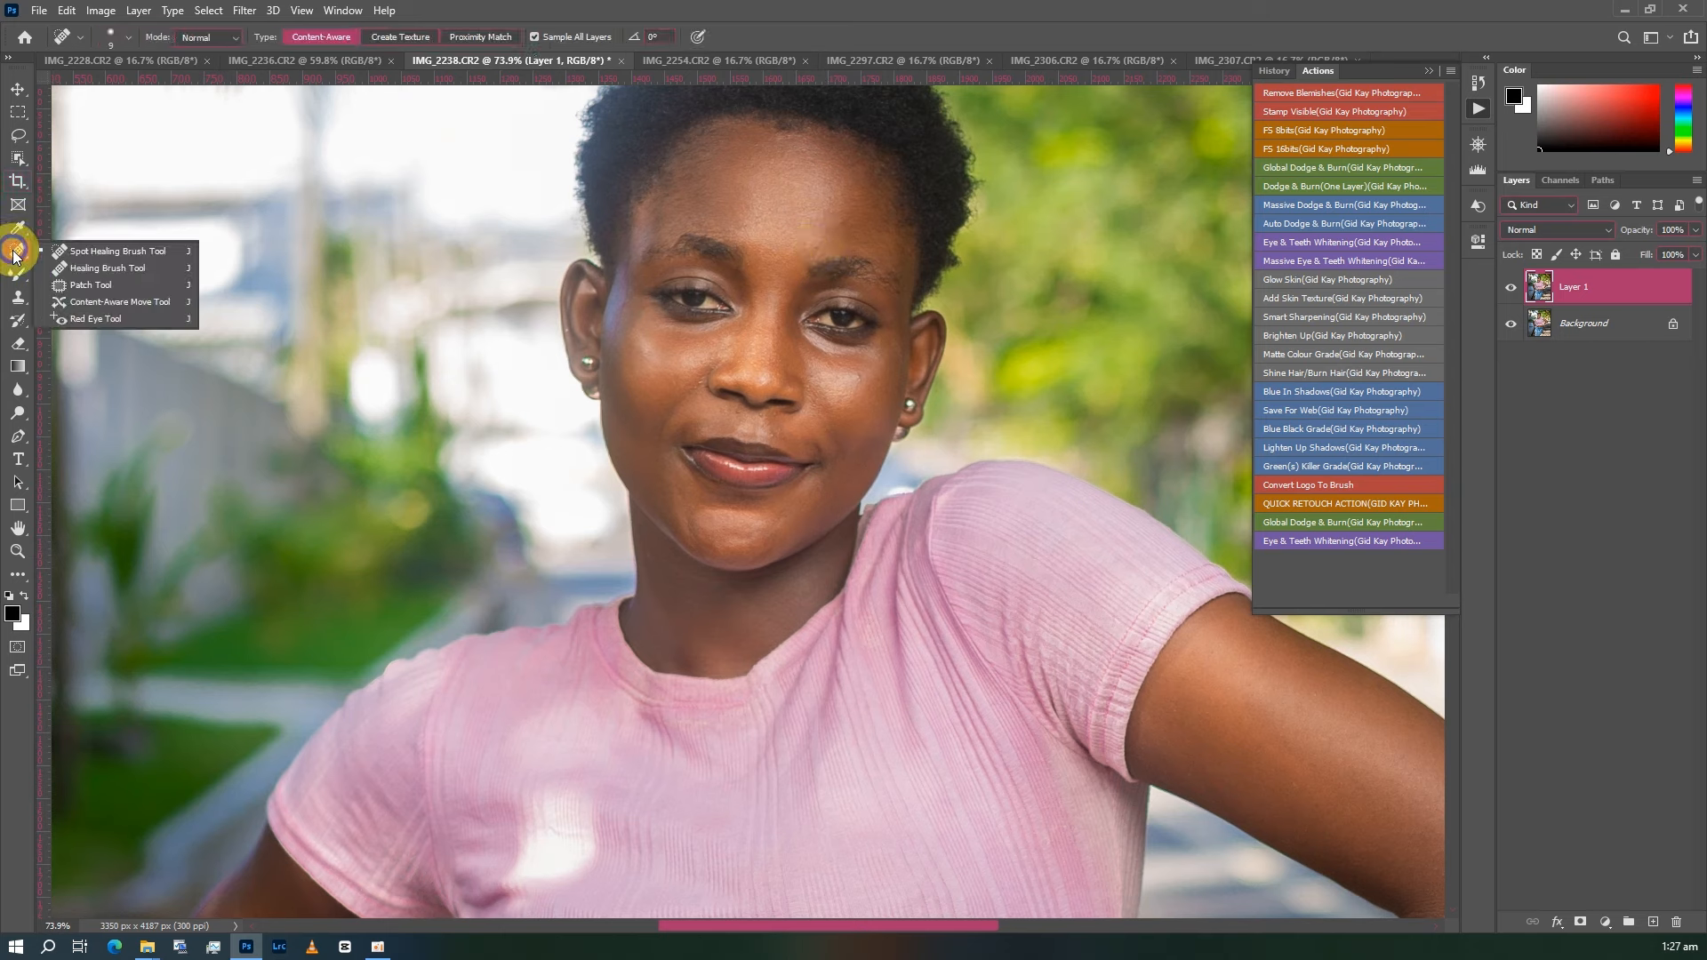
{"action": "left_click", "coordinate": [96, 252]}
{"action": "scroll", "coordinate": [711, 316], "scroll_direction": "up", "scroll_amount": 2}
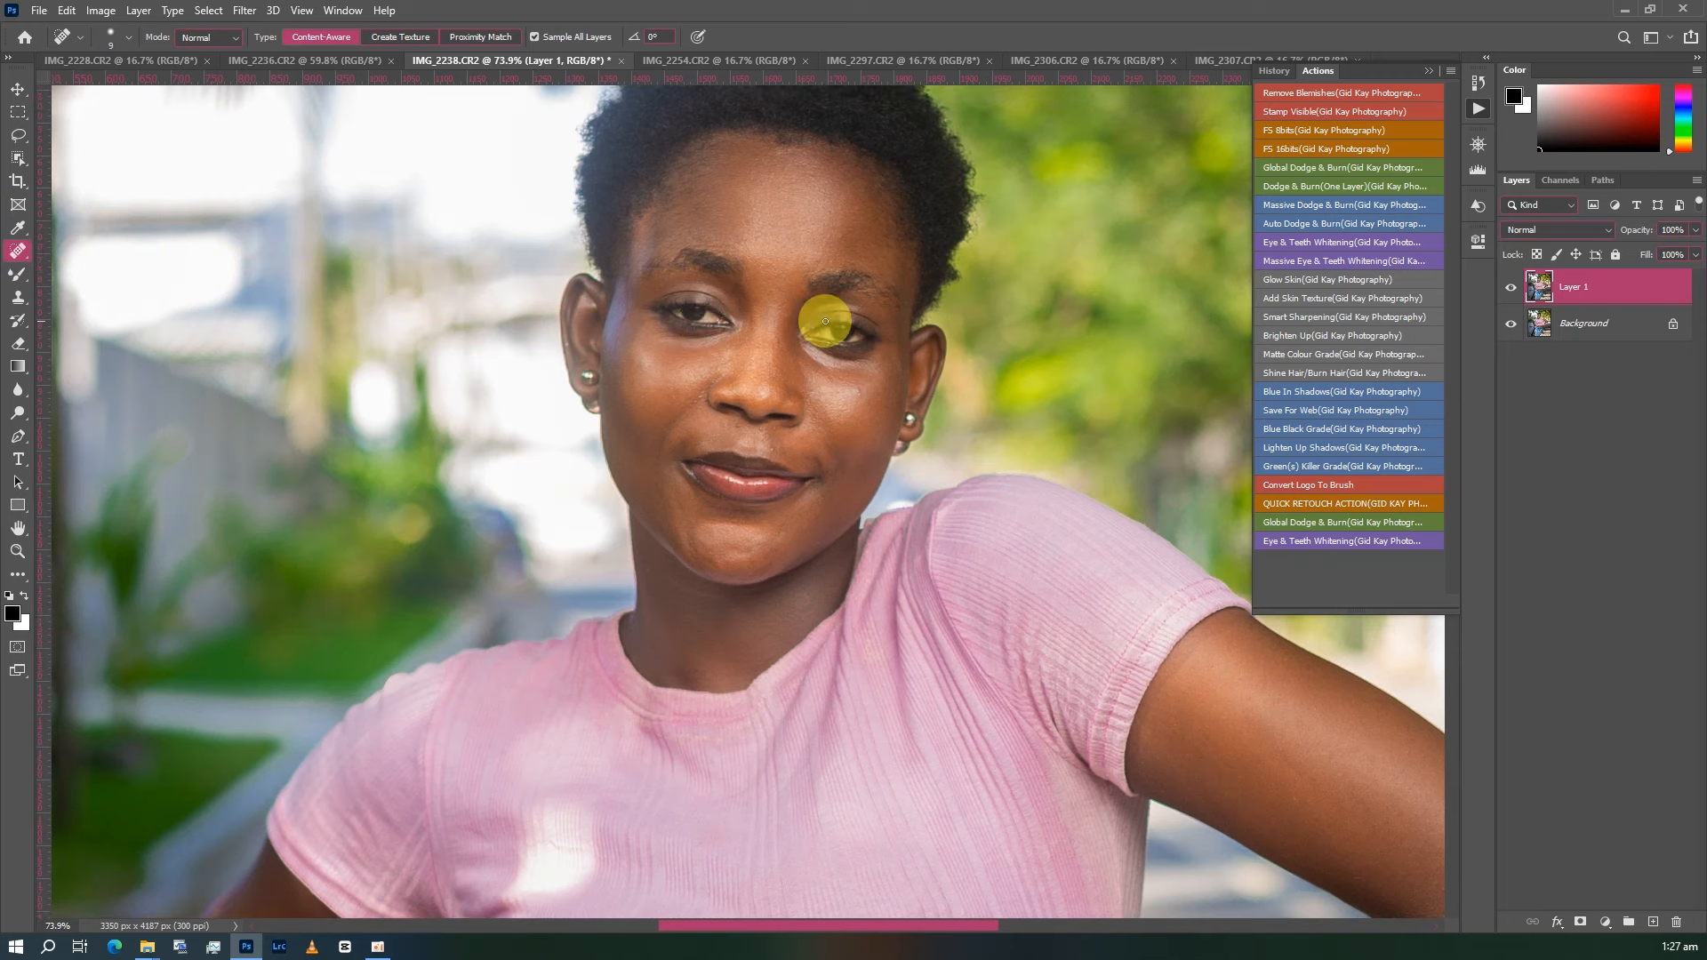
{"action": "scroll", "coordinate": [831, 319], "scroll_direction": "up", "scroll_amount": 1}
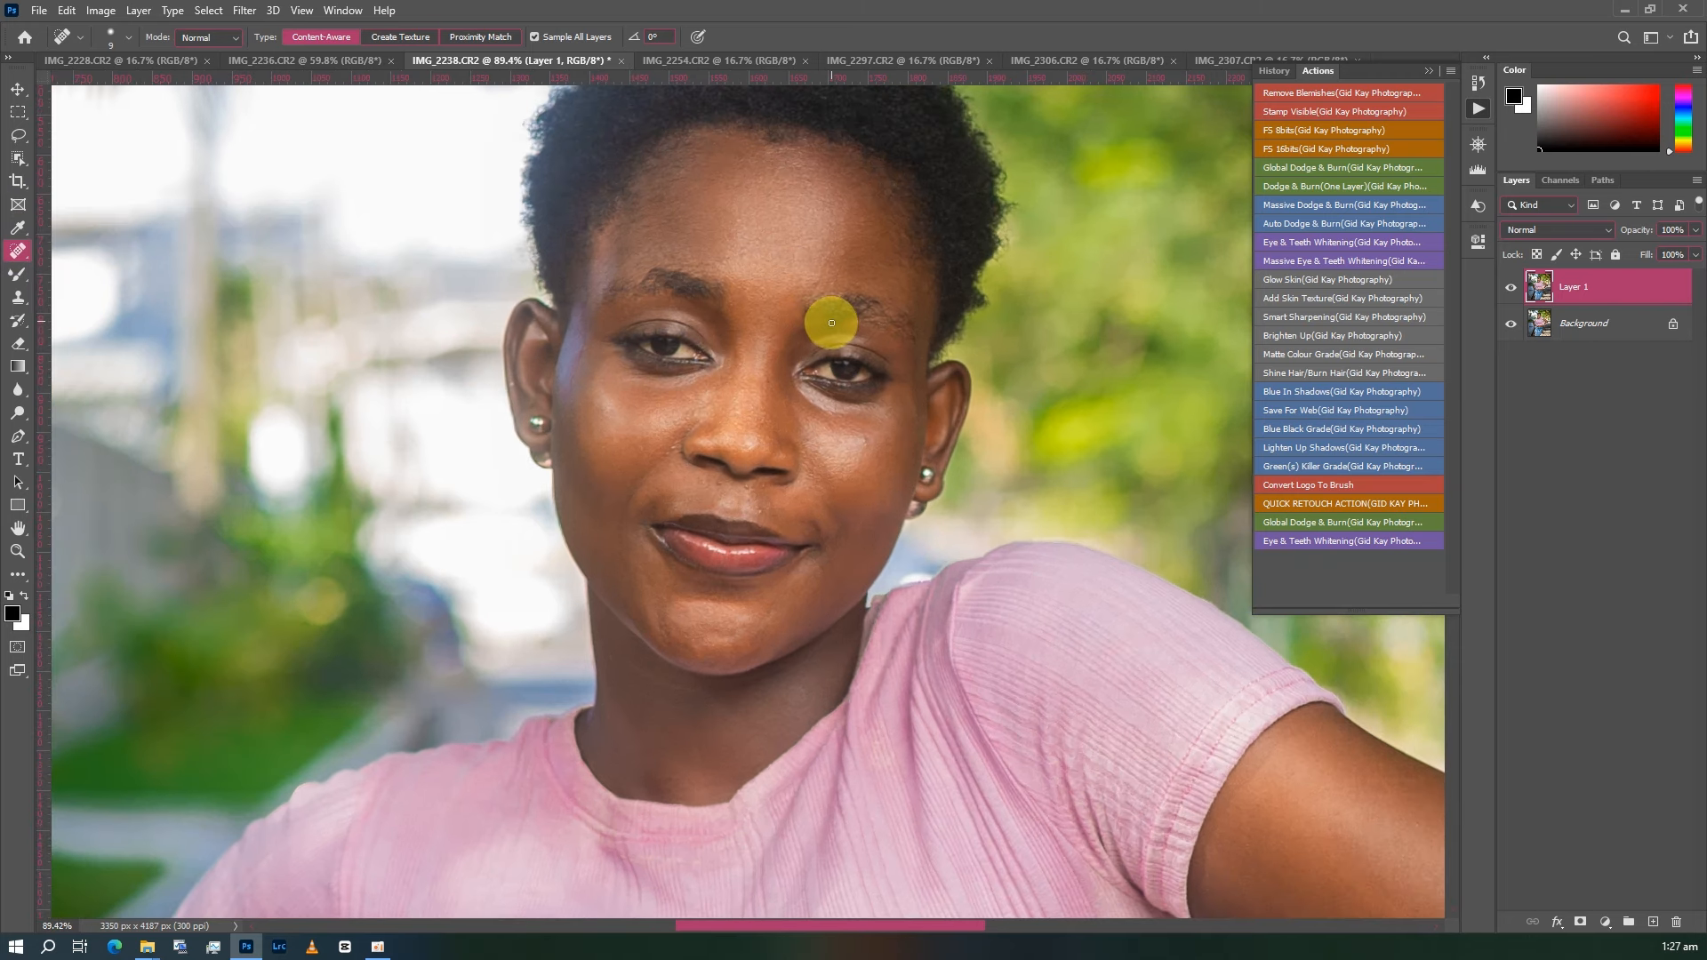
{"action": "scroll", "coordinate": [831, 323], "scroll_direction": "down", "scroll_amount": 3}
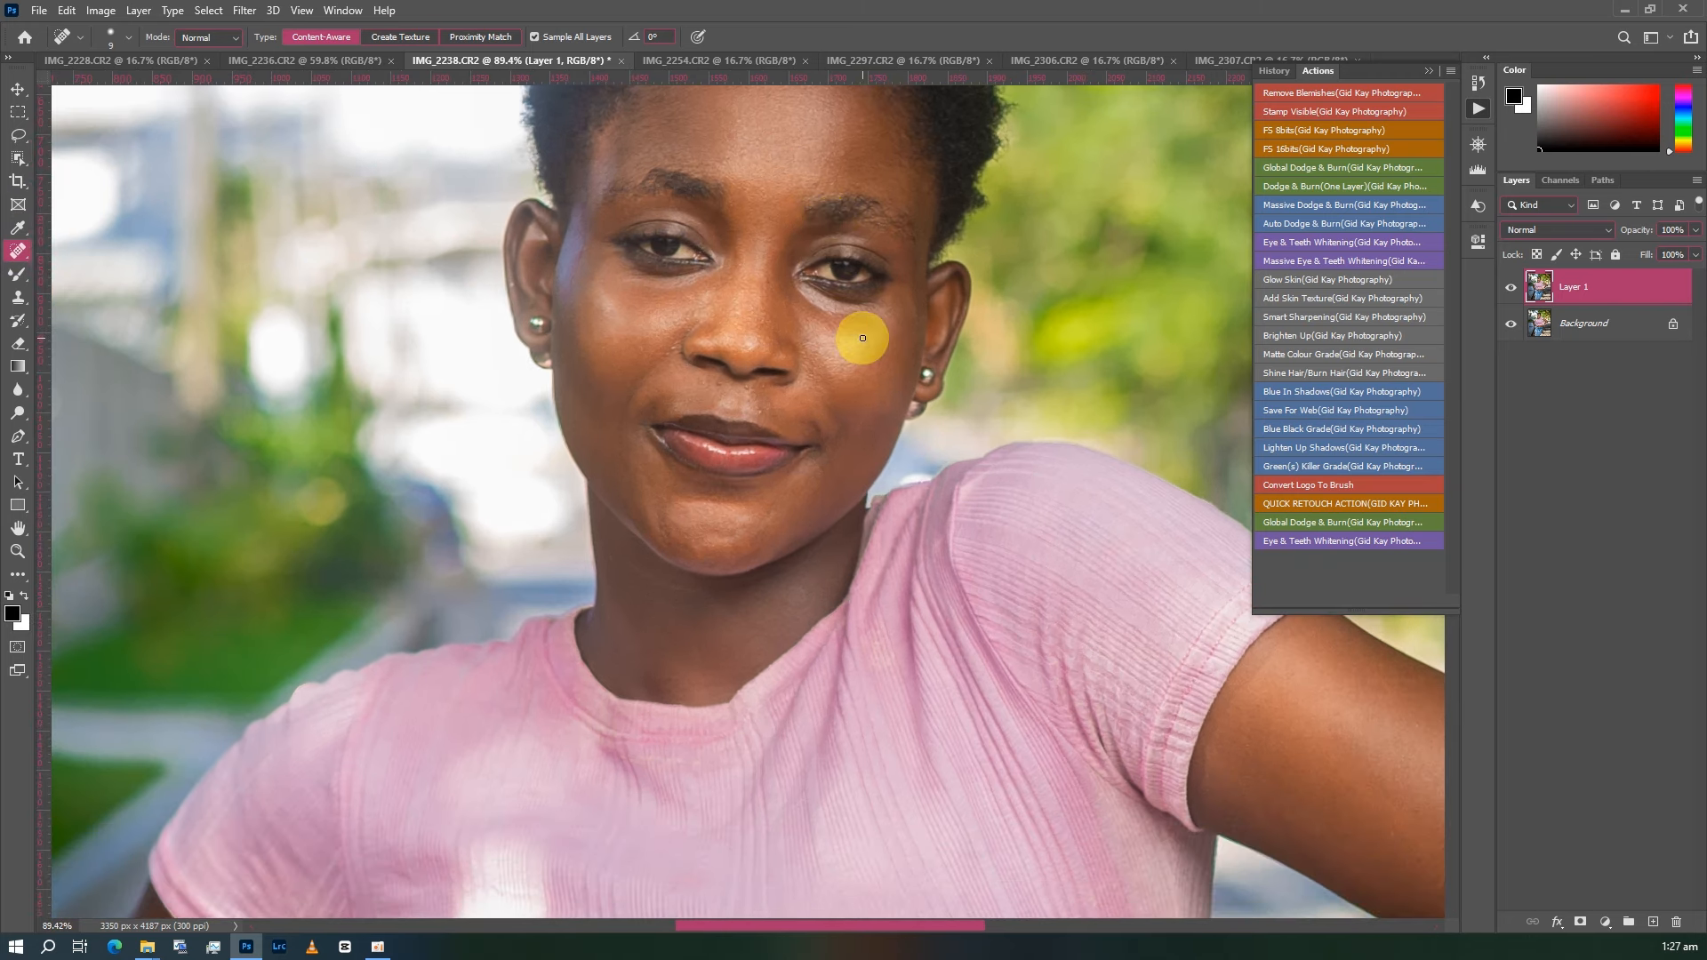
{"action": "scroll", "coordinate": [862, 338], "scroll_direction": "down", "scroll_amount": 1}
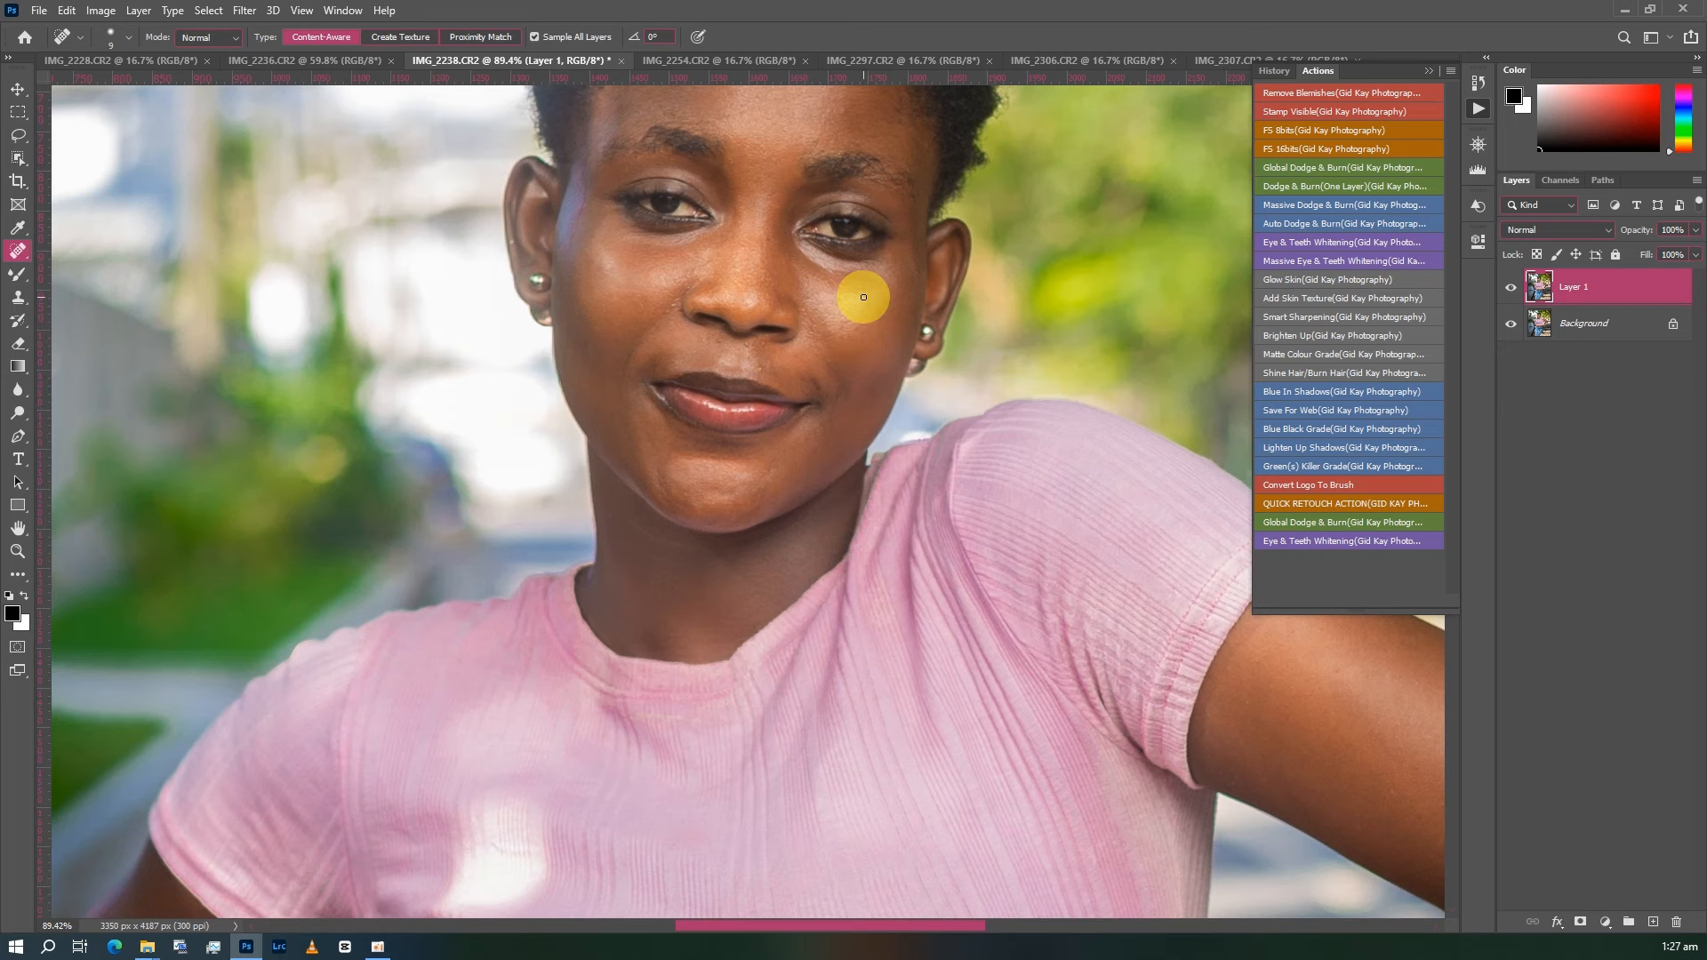
{"action": "scroll", "coordinate": [864, 299], "scroll_direction": "down", "scroll_amount": 1}
{"action": "key", "text": "bracketright"}
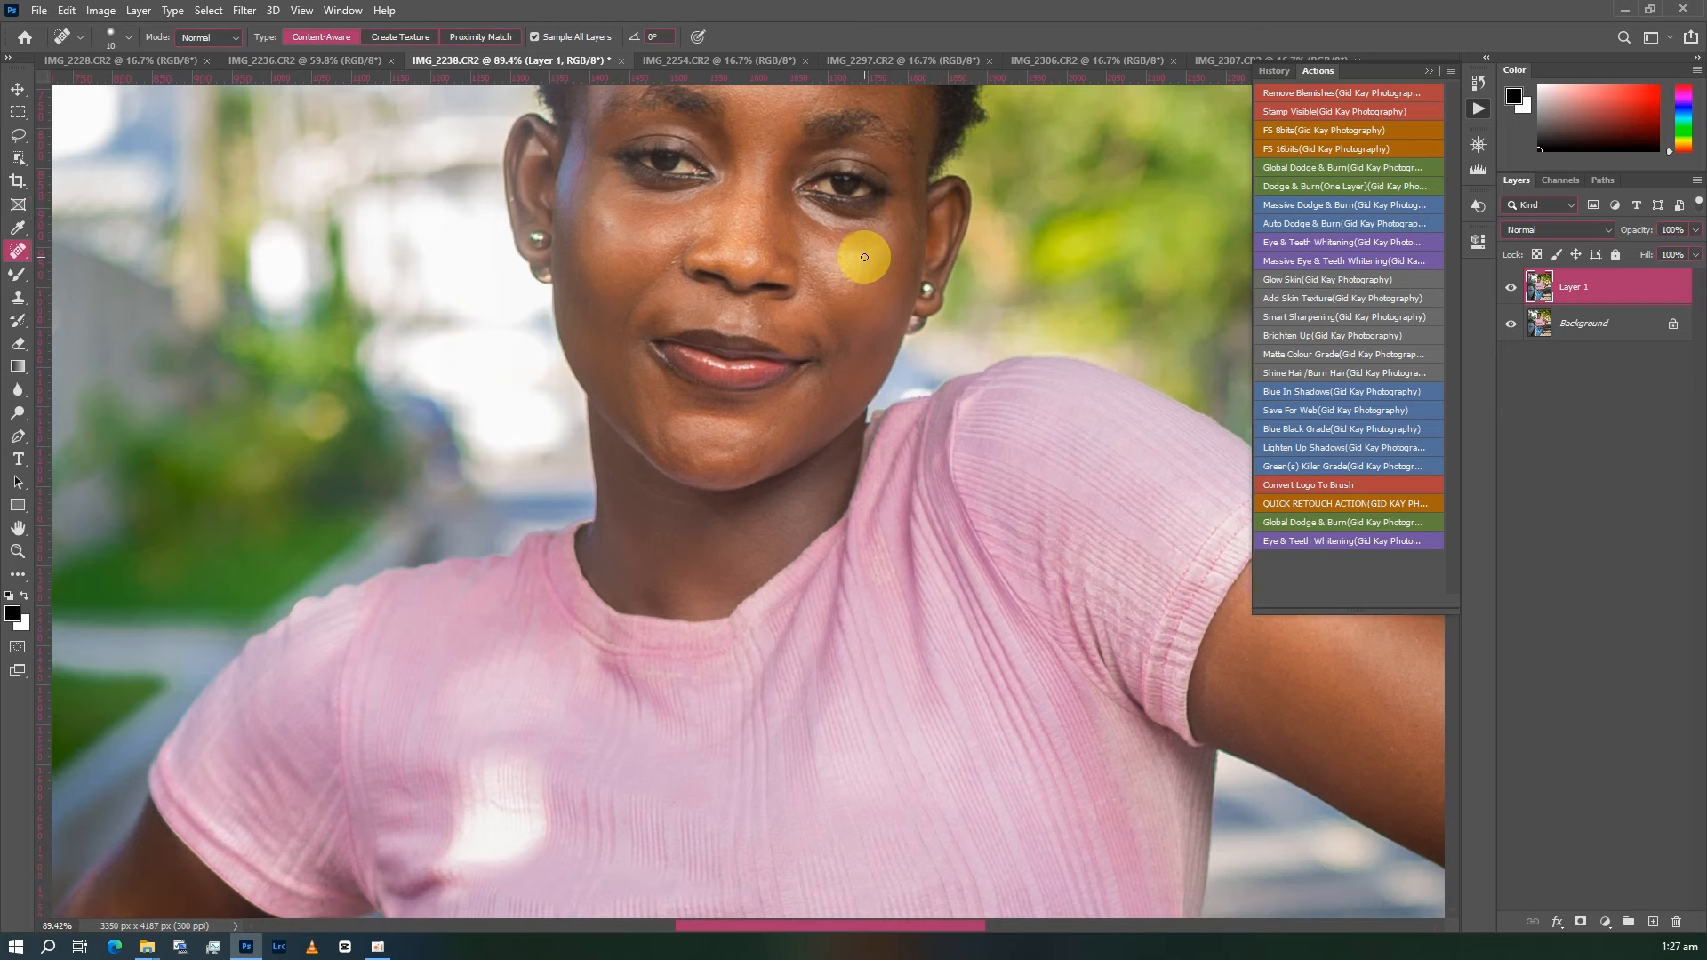
{"action": "left_click", "coordinate": [867, 259]}
{"action": "left_click", "coordinate": [867, 259]}
{"action": "left_click", "coordinate": [671, 259]}
{"action": "left_click", "coordinate": [610, 222]}
- Heal the spots on the midriff and the bracelet arm, using a Spot Healing Brush size of 20 on the arm
{"action": "scroll", "coordinate": [610, 257], "scroll_direction": "down", "scroll_amount": 10}
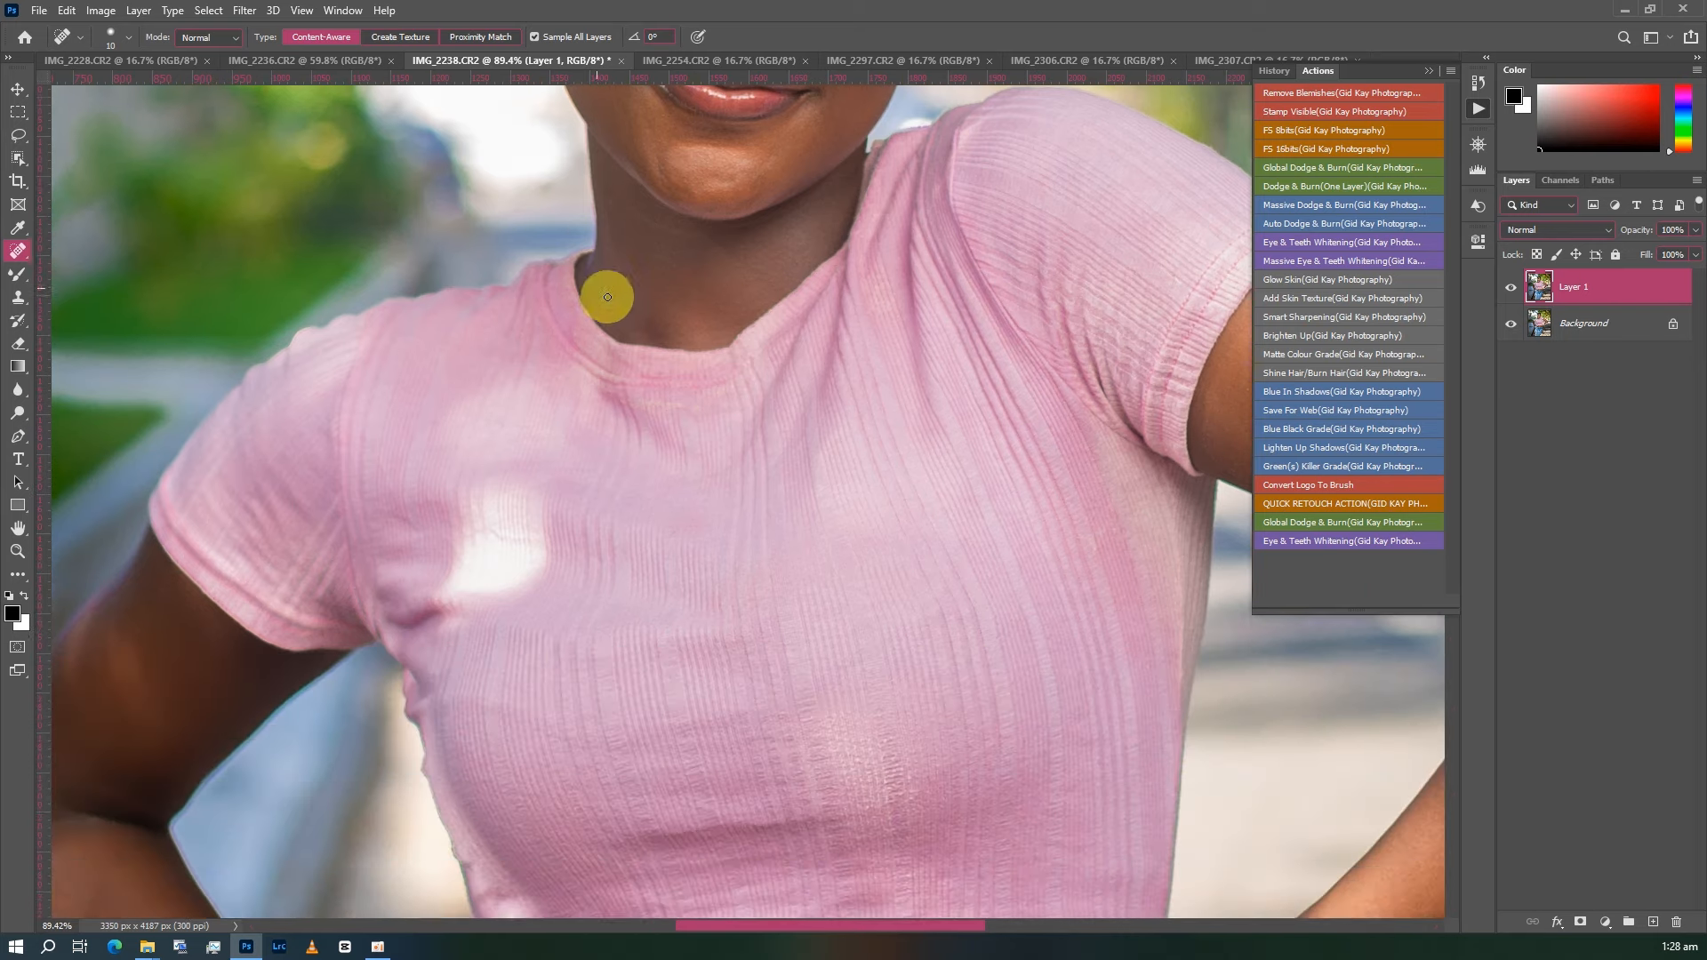
{"action": "scroll", "coordinate": [869, 408], "scroll_direction": "down", "scroll_amount": 10}
{"action": "left_click", "coordinate": [899, 427]}
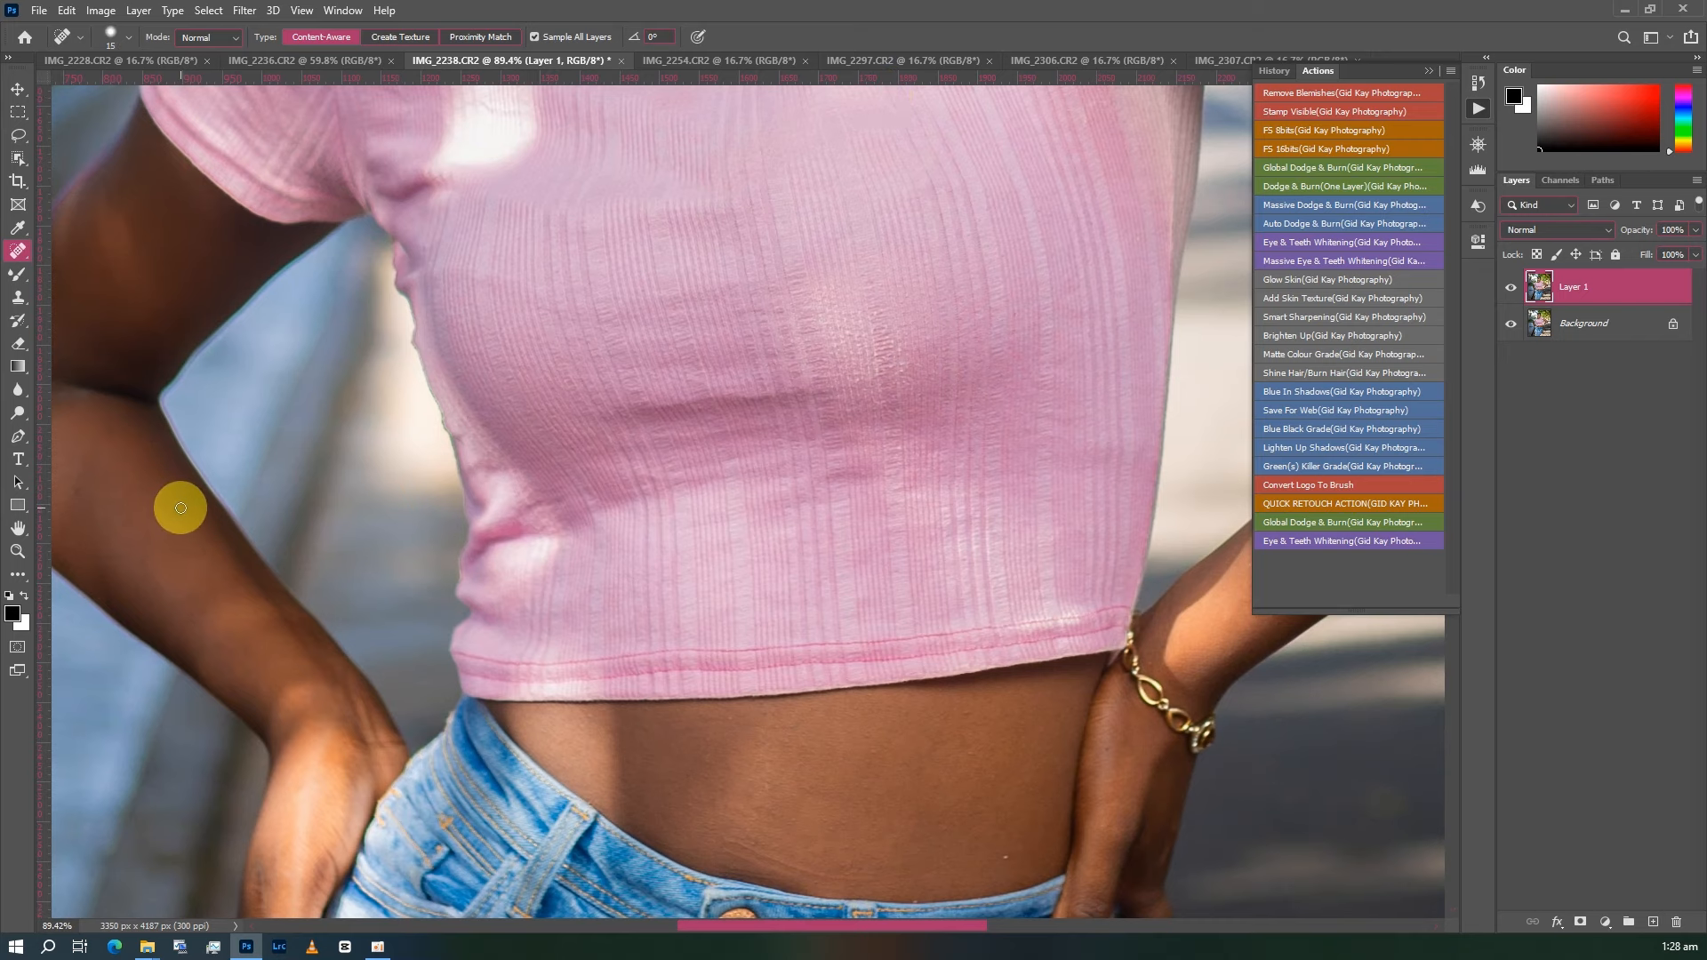
{"action": "left_click_drag", "start_coordinate": [955, 657], "coordinate": [448, 307]}
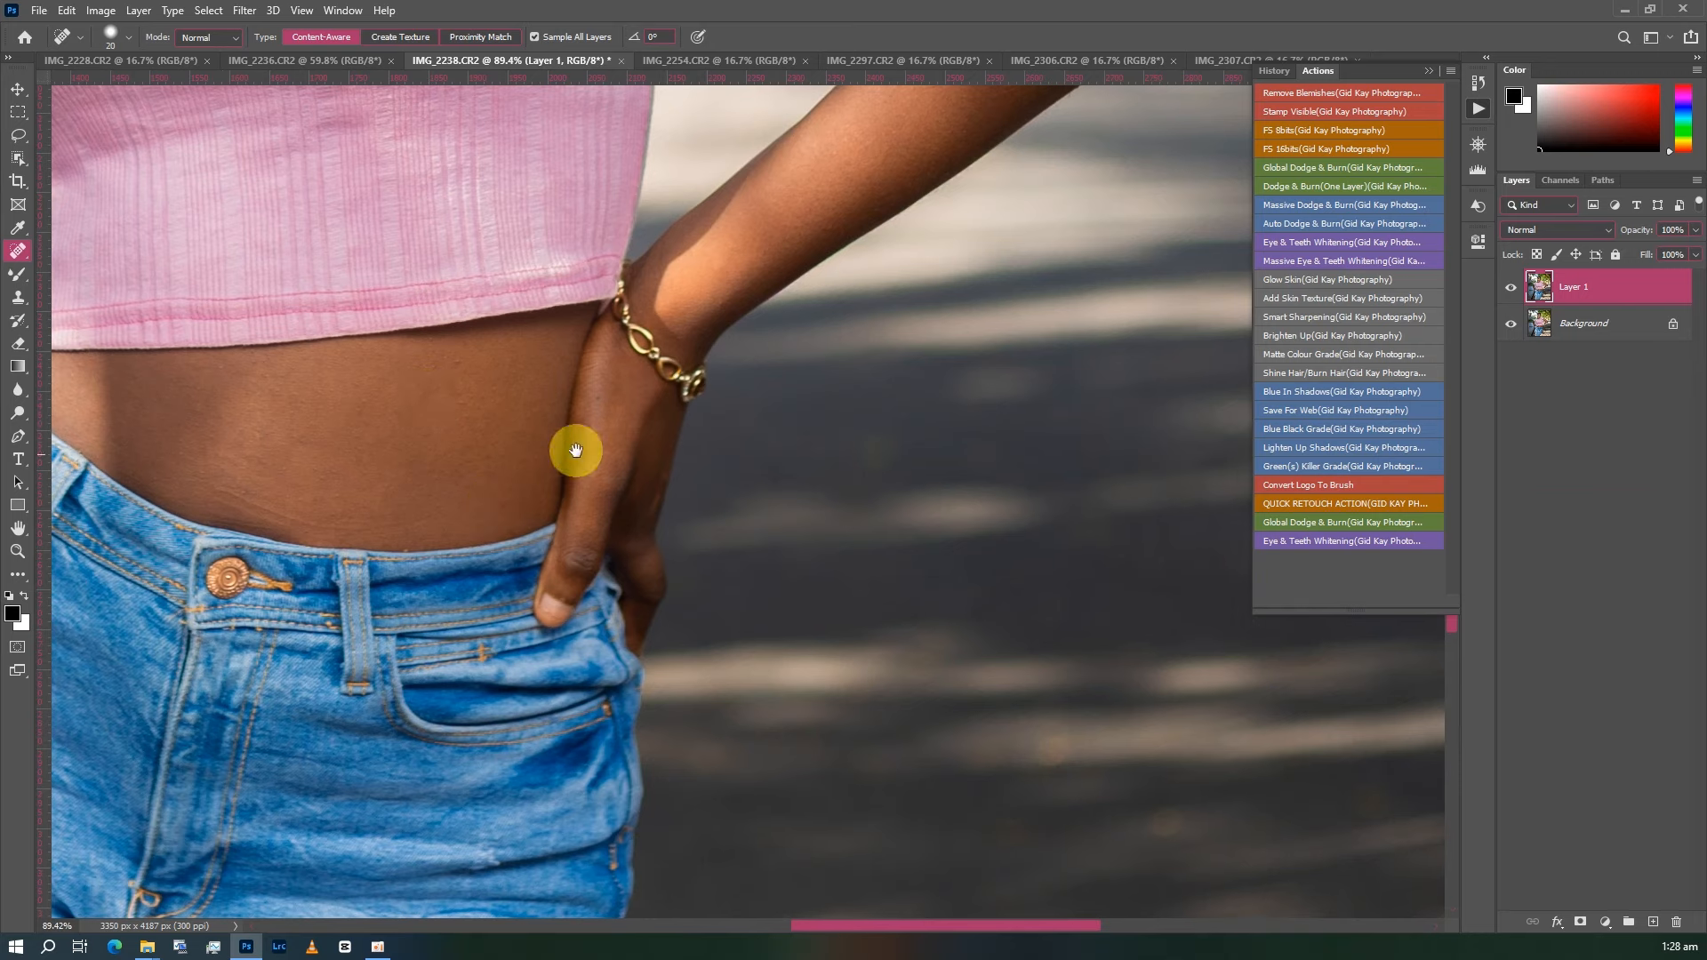
{"action": "left_click_drag", "start_coordinate": [671, 305], "coordinate": [556, 447]}
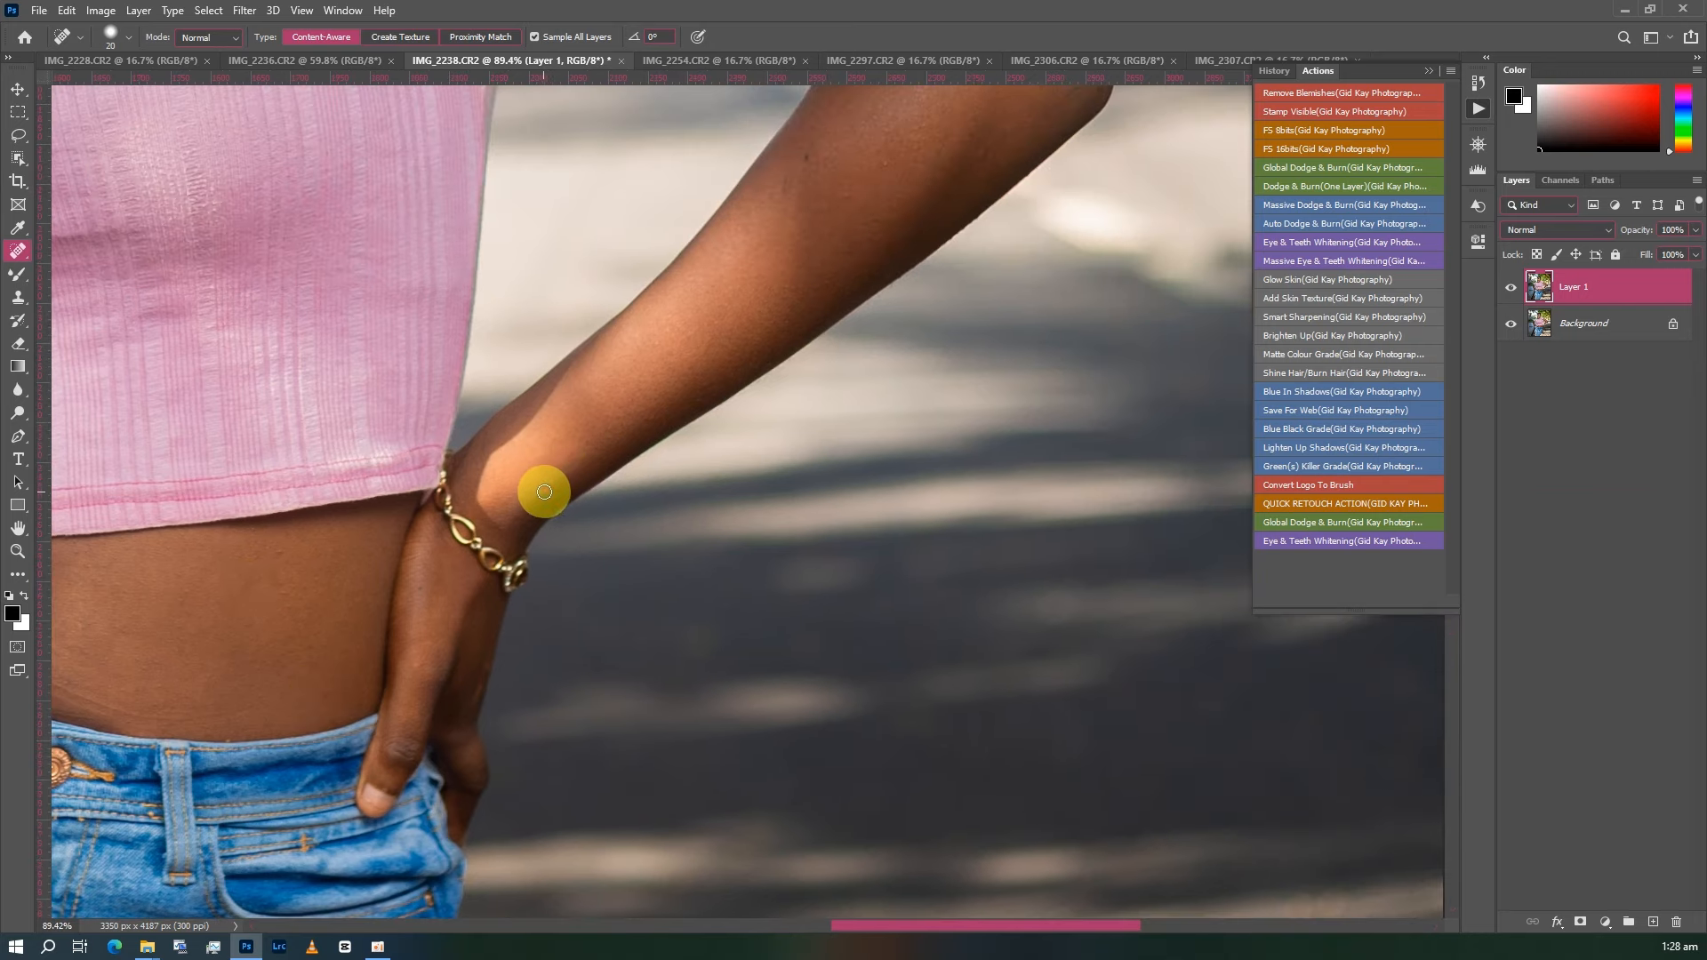
{"action": "scroll", "coordinate": [801, 347], "scroll_direction": "up", "scroll_amount": 4}
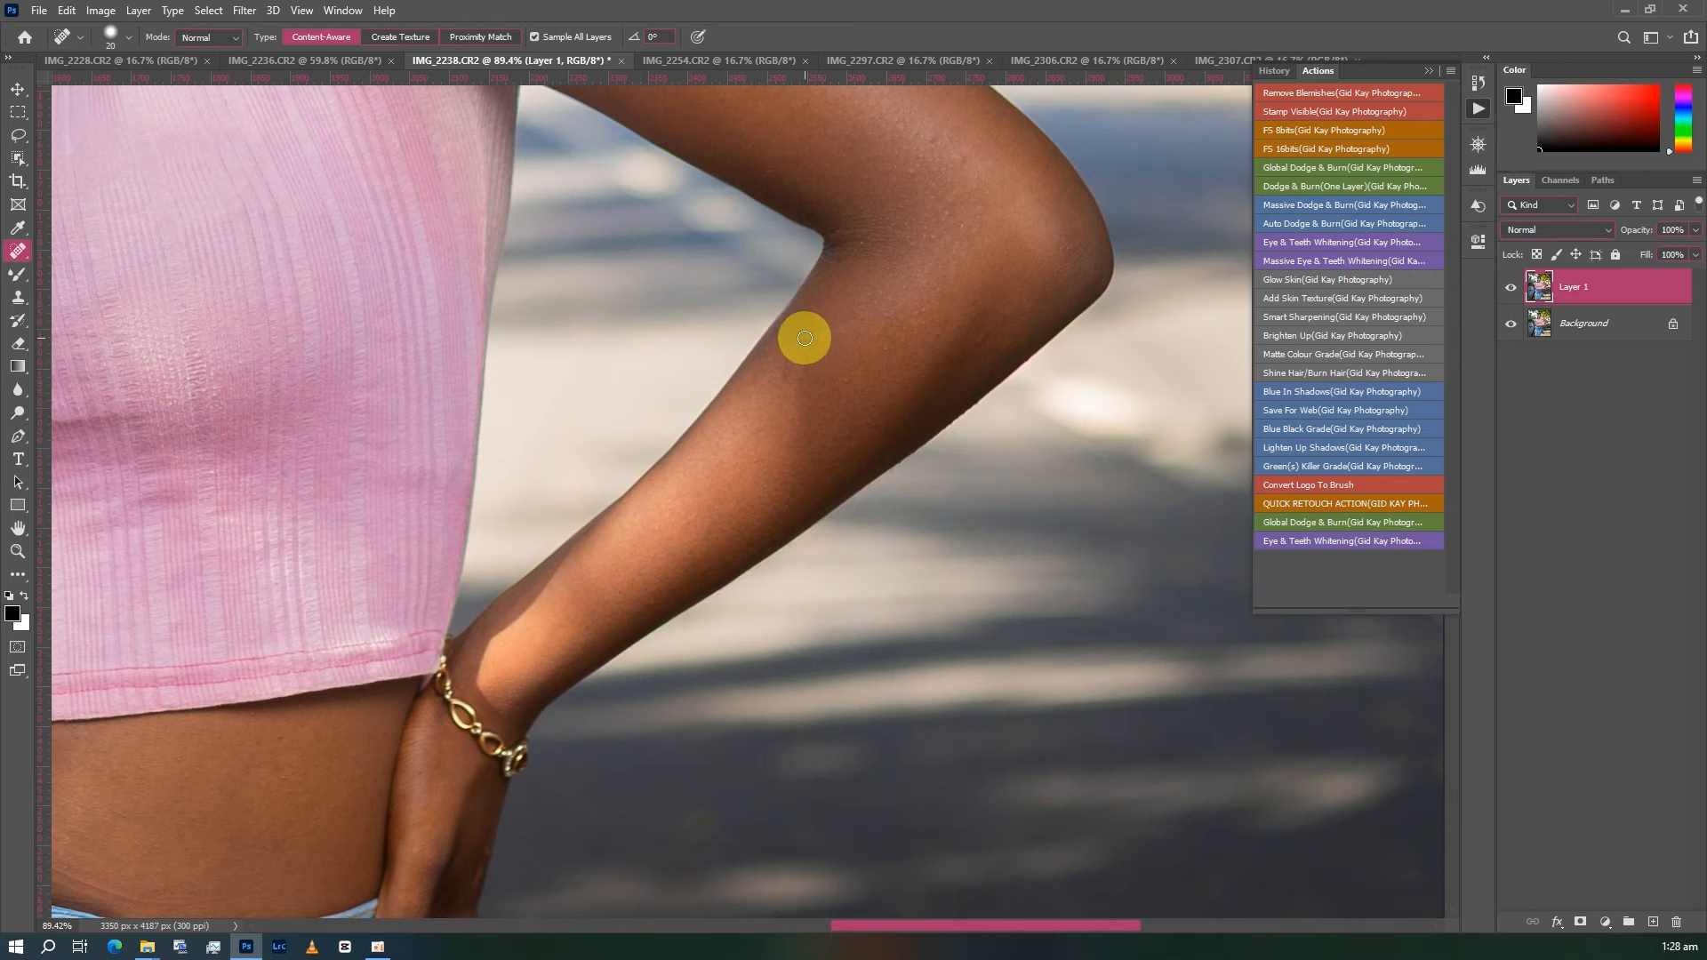
{"action": "left_click", "coordinate": [782, 372]}
{"action": "left_click", "coordinate": [982, 338]}
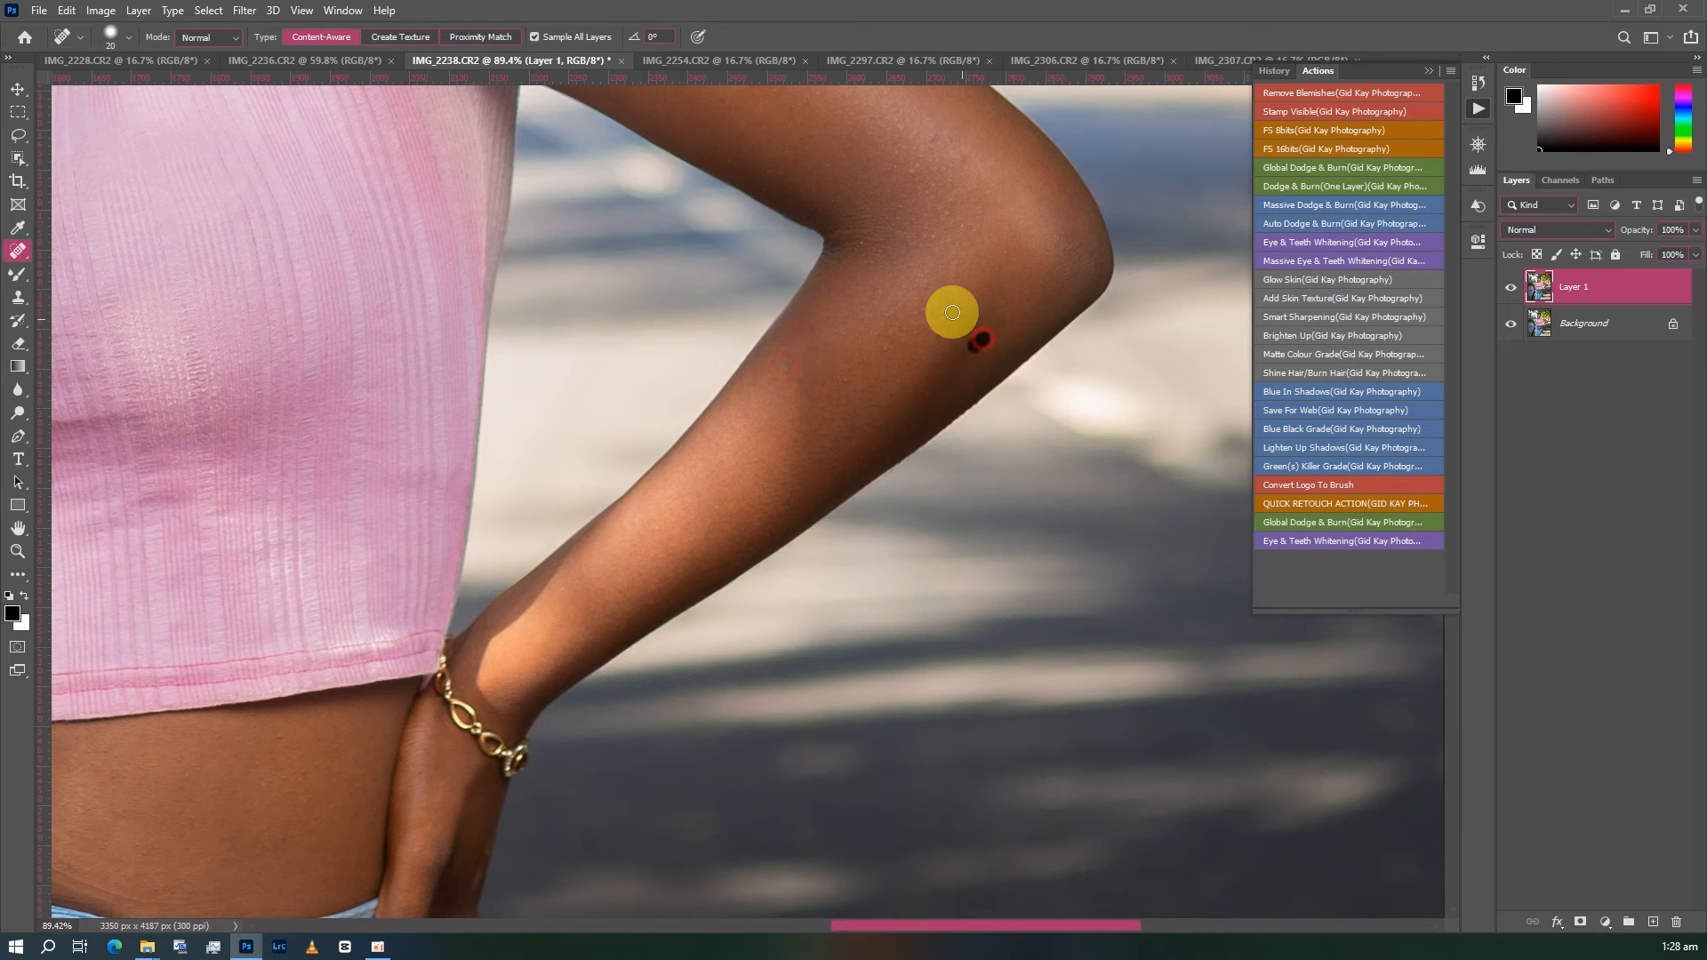
{"action": "scroll", "coordinate": [953, 312], "scroll_direction": "up", "scroll_amount": 3}
{"action": "left_click", "coordinate": [953, 317]}
{"action": "left_click", "coordinate": [908, 328]}
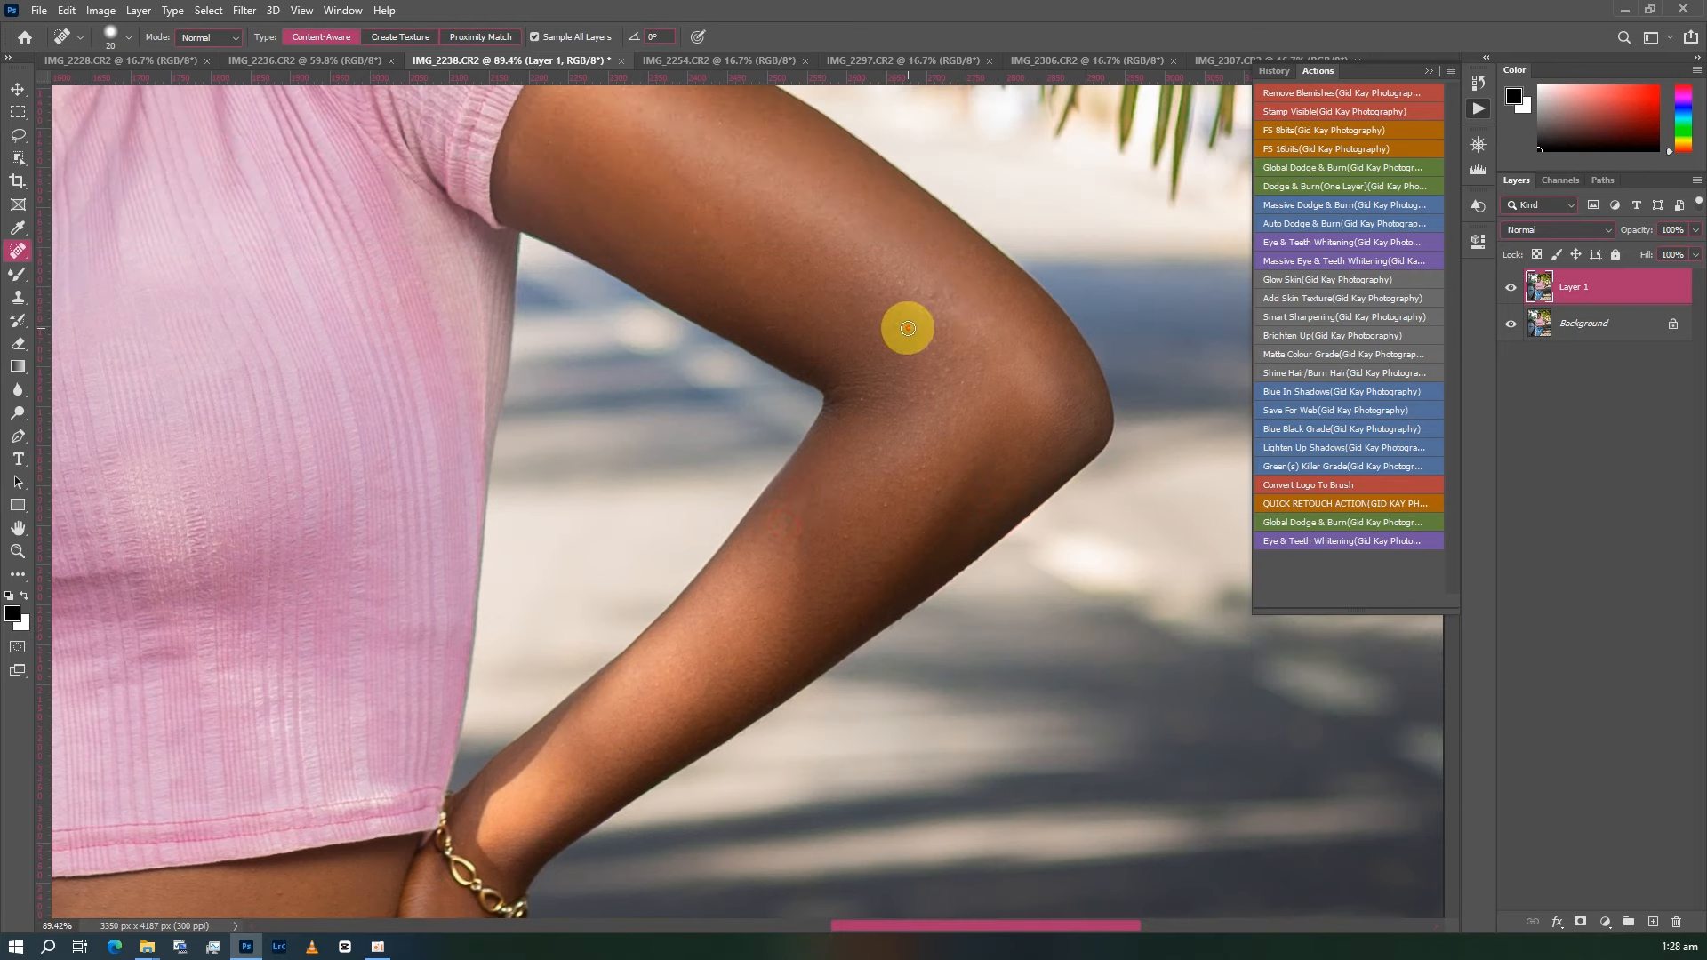
- Check the upper arm and the jeans for remaining blemishes, and return to a view of the whole photo with the Move tool active
{"action": "scroll", "coordinate": [564, 269], "scroll_direction": "up", "scroll_amount": 3}
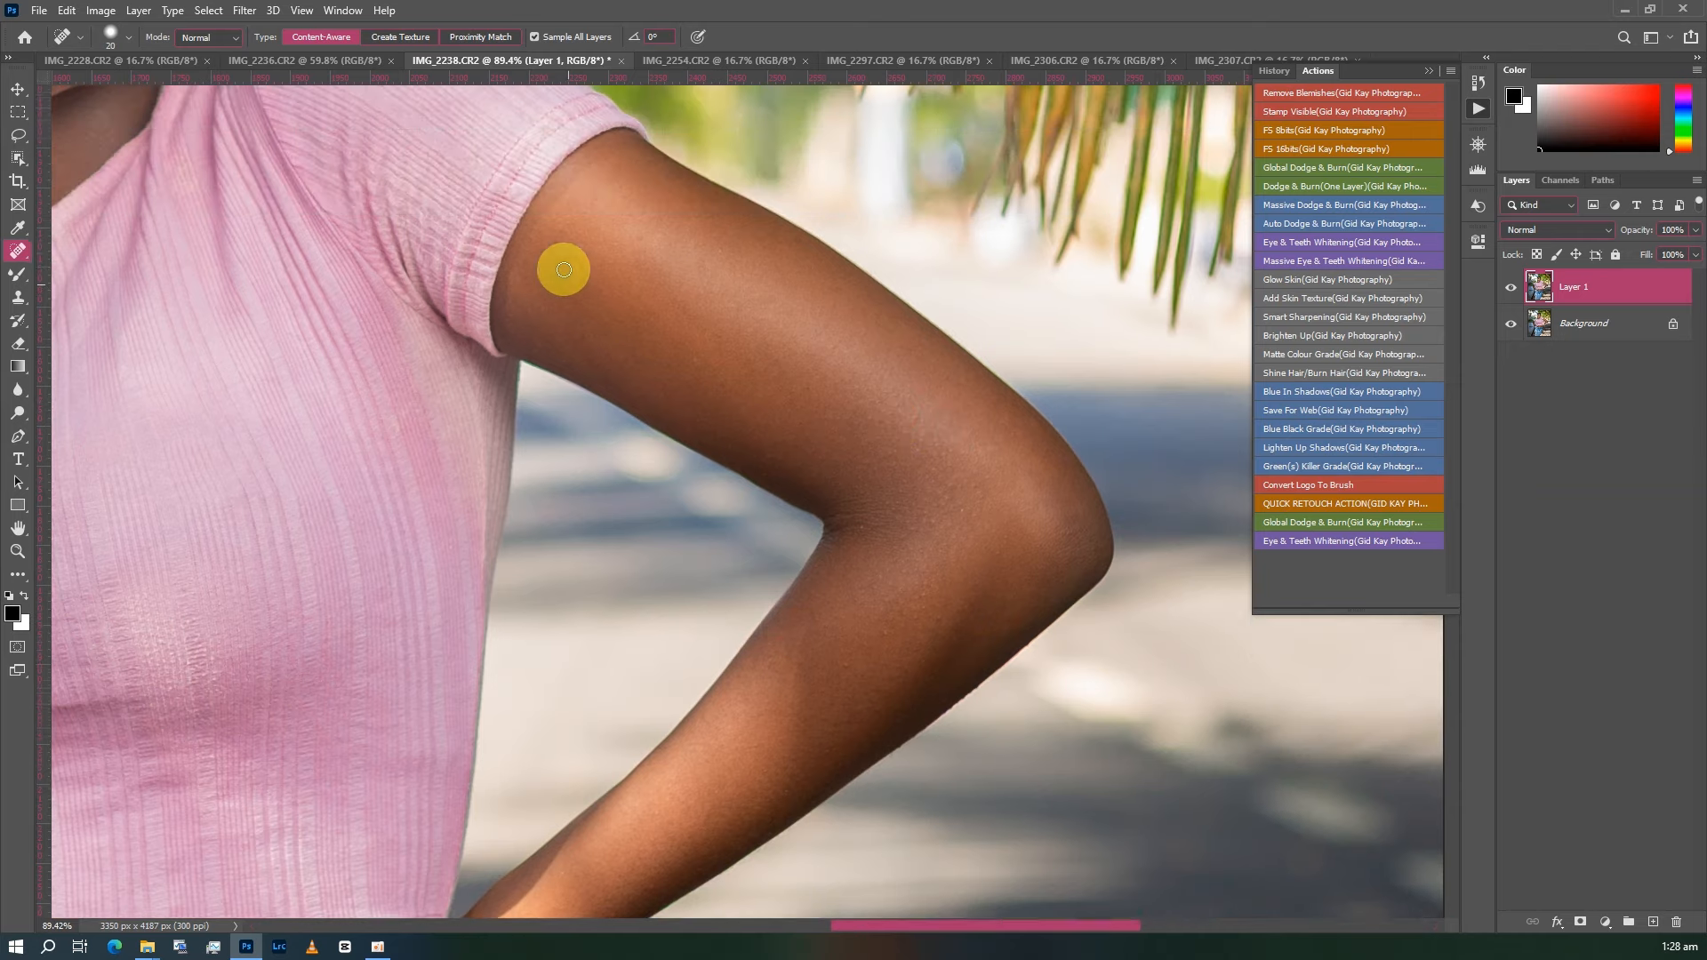
{"action": "scroll", "coordinate": [564, 267], "scroll_direction": "up", "scroll_amount": 1}
{"action": "scroll", "coordinate": [983, 387], "scroll_direction": "down", "scroll_amount": 1}
{"action": "scroll", "coordinate": [1132, 541], "scroll_direction": "down", "scroll_amount": 2}
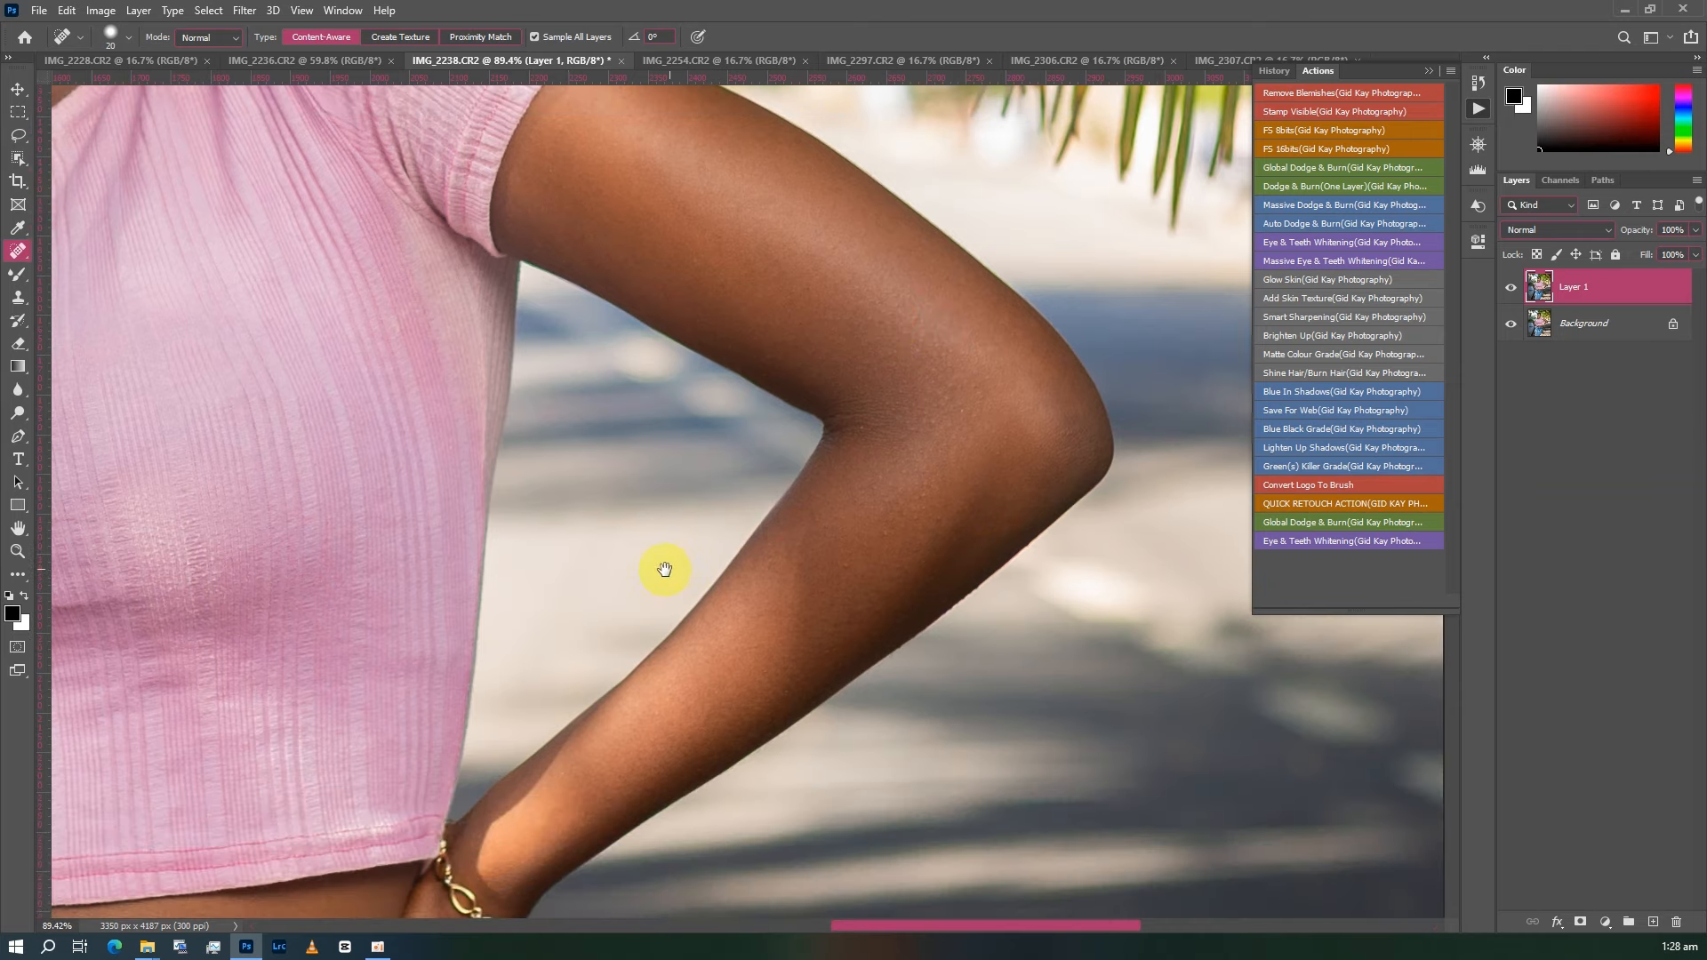
{"action": "left_click_drag", "start_coordinate": [665, 569], "coordinate": [846, 149]}
{"action": "left_click_drag", "start_coordinate": [707, 676], "coordinate": [880, 151]}
{"action": "mouse_move", "coordinate": [712, 658]}
{"action": "left_mouse_down"}
{"action": "mouse_move", "coordinate": [842, 358]}
{"action": "mouse_move", "coordinate": [950, 169]}
{"action": "mouse_move", "coordinate": [946, 138]}
{"action": "left_mouse_up"}
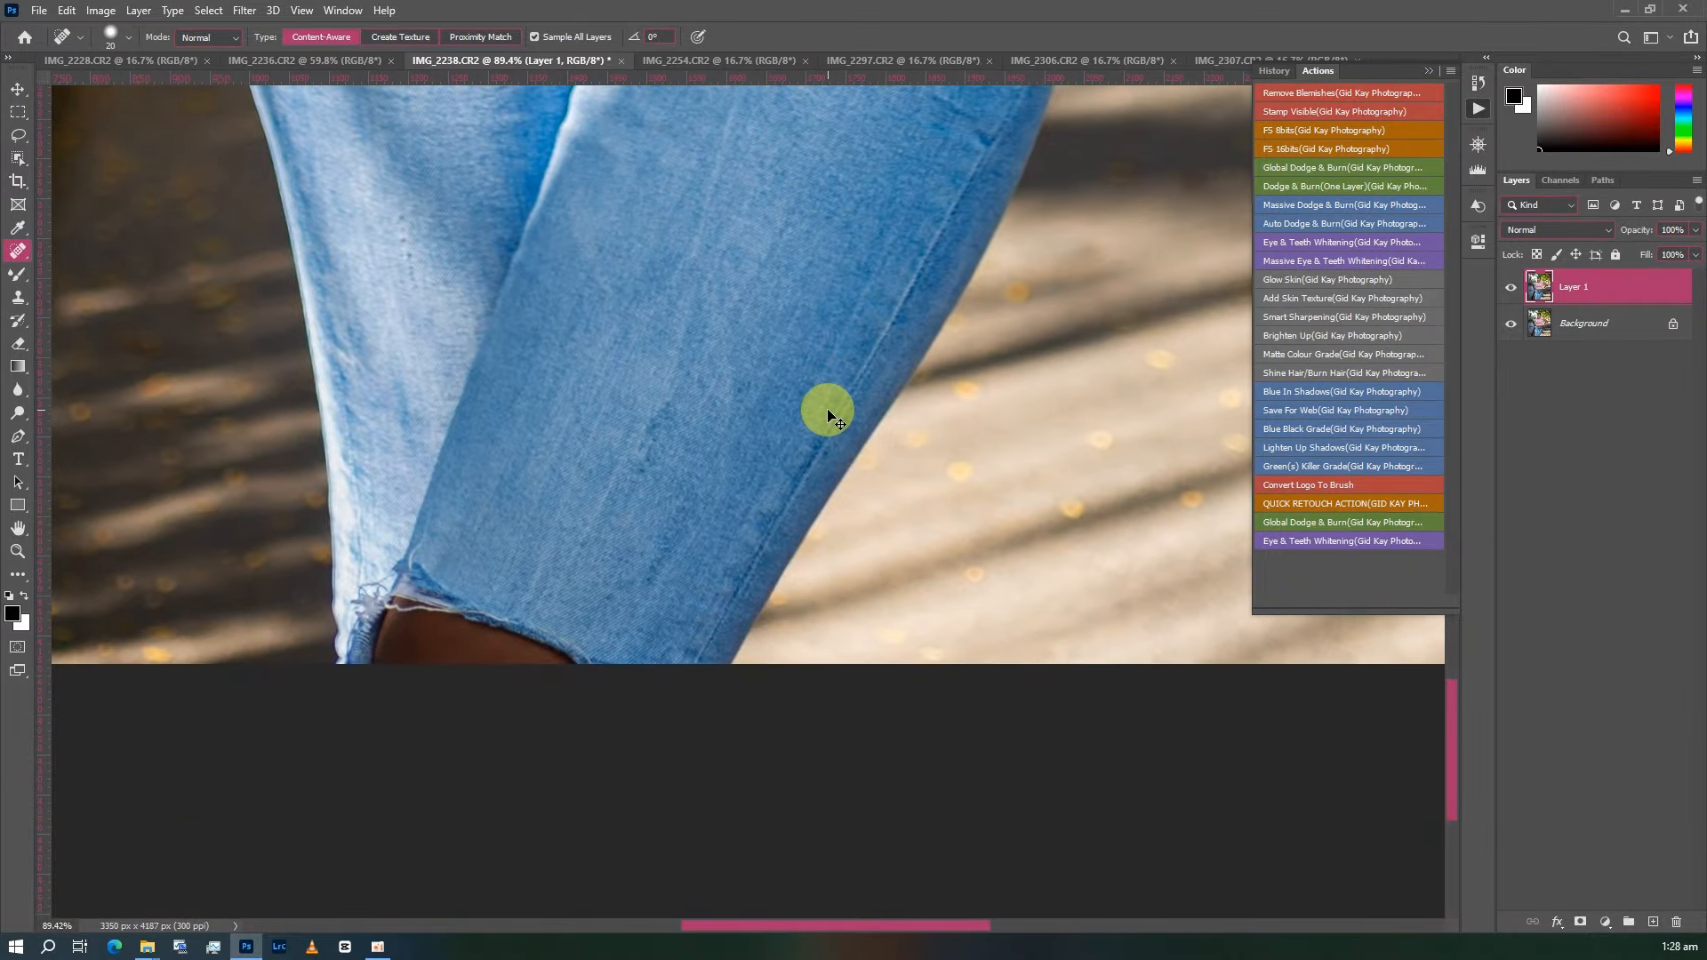
{"action": "key", "text": "ctrl+0"}
{"action": "key", "text": "v"}
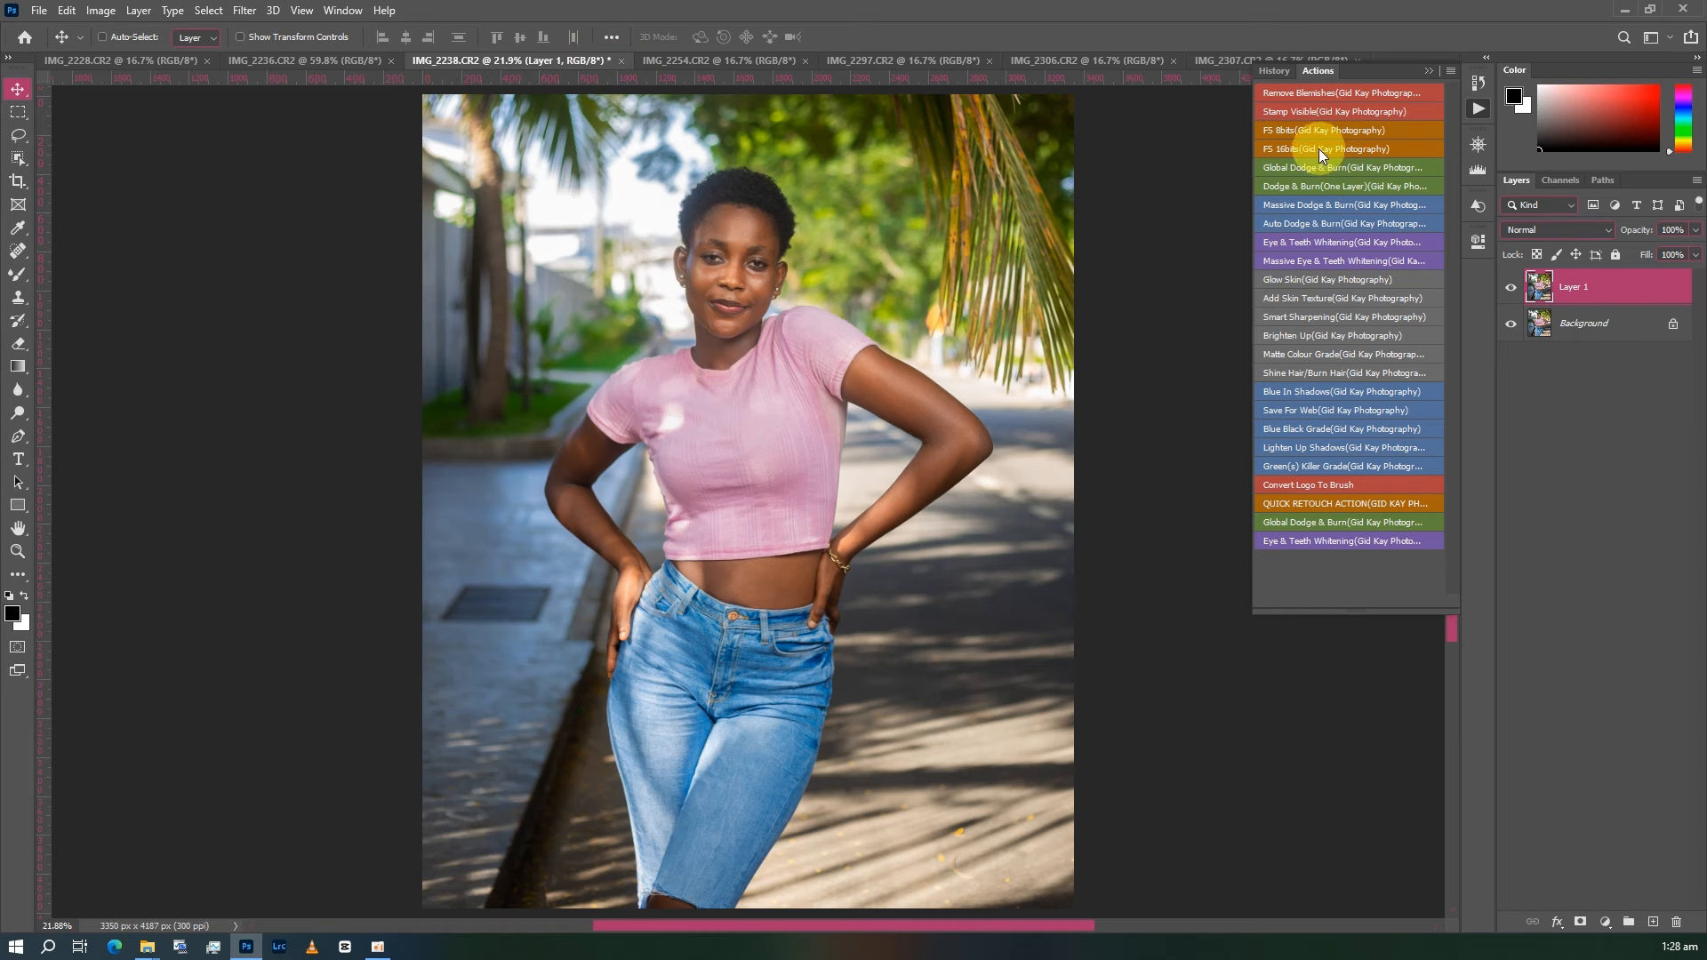
- Run the FS 8bits frequency separation action with a Gaussian Blur radius of 4 pixels, and hide the actions list
{"action": "left_click", "coordinate": [1335, 130]}
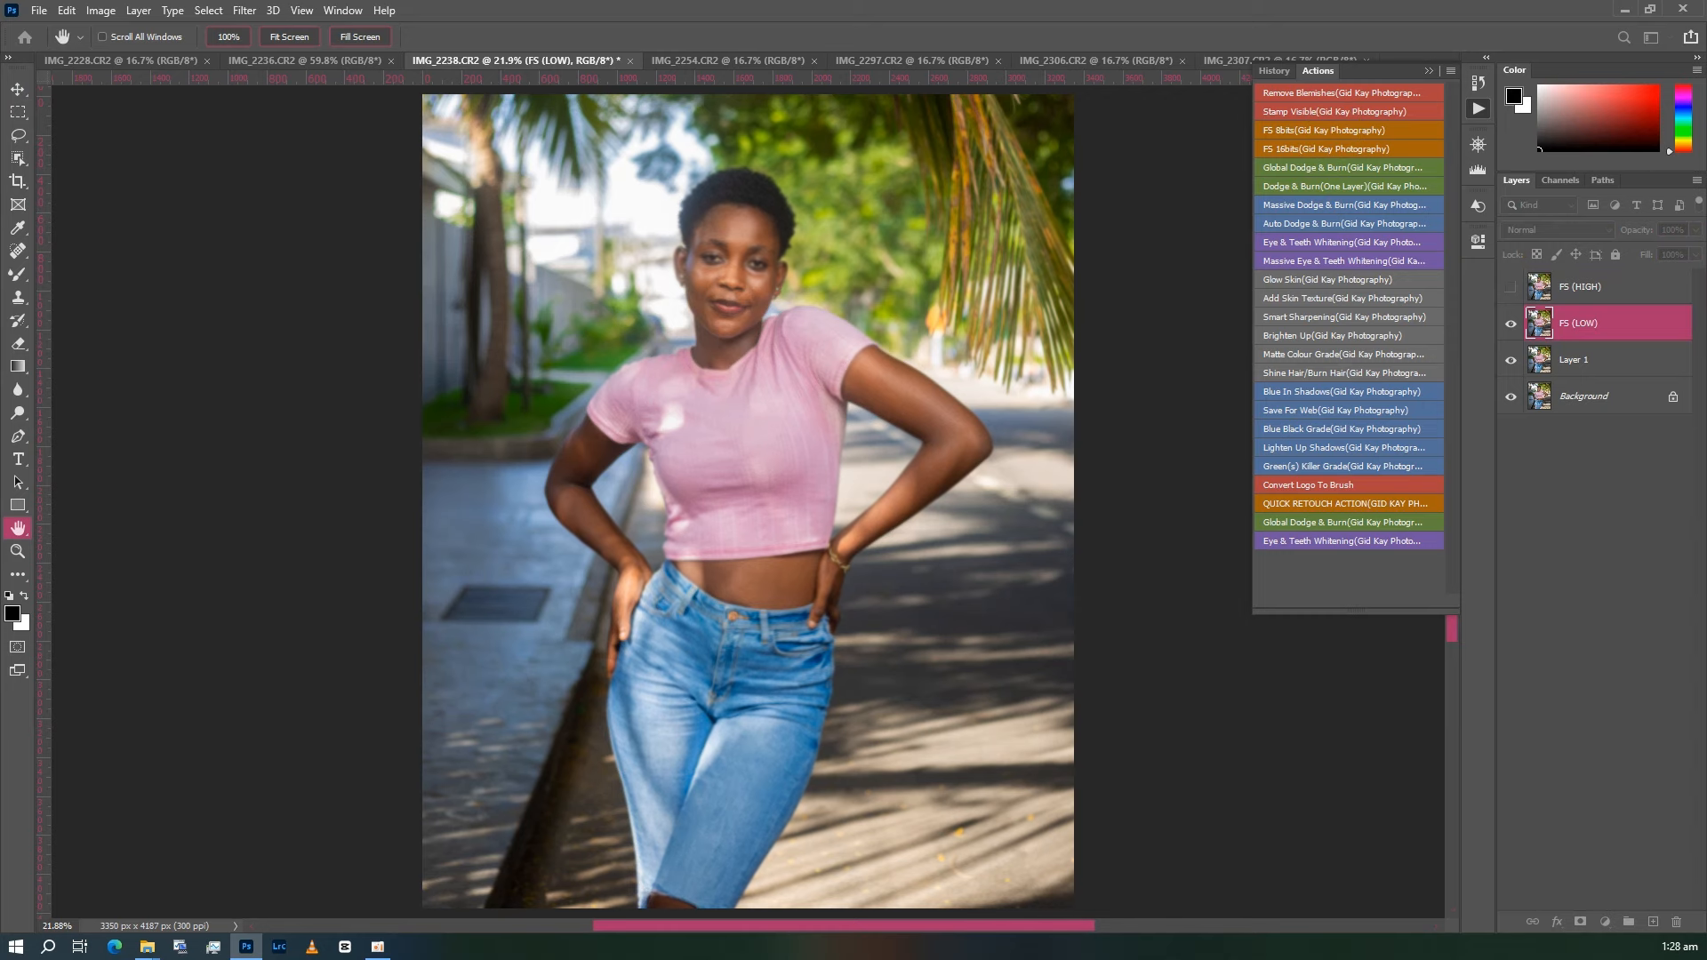
{"action": "left_click_drag", "start_coordinate": [1671, 130], "coordinate": [1164, 131]}
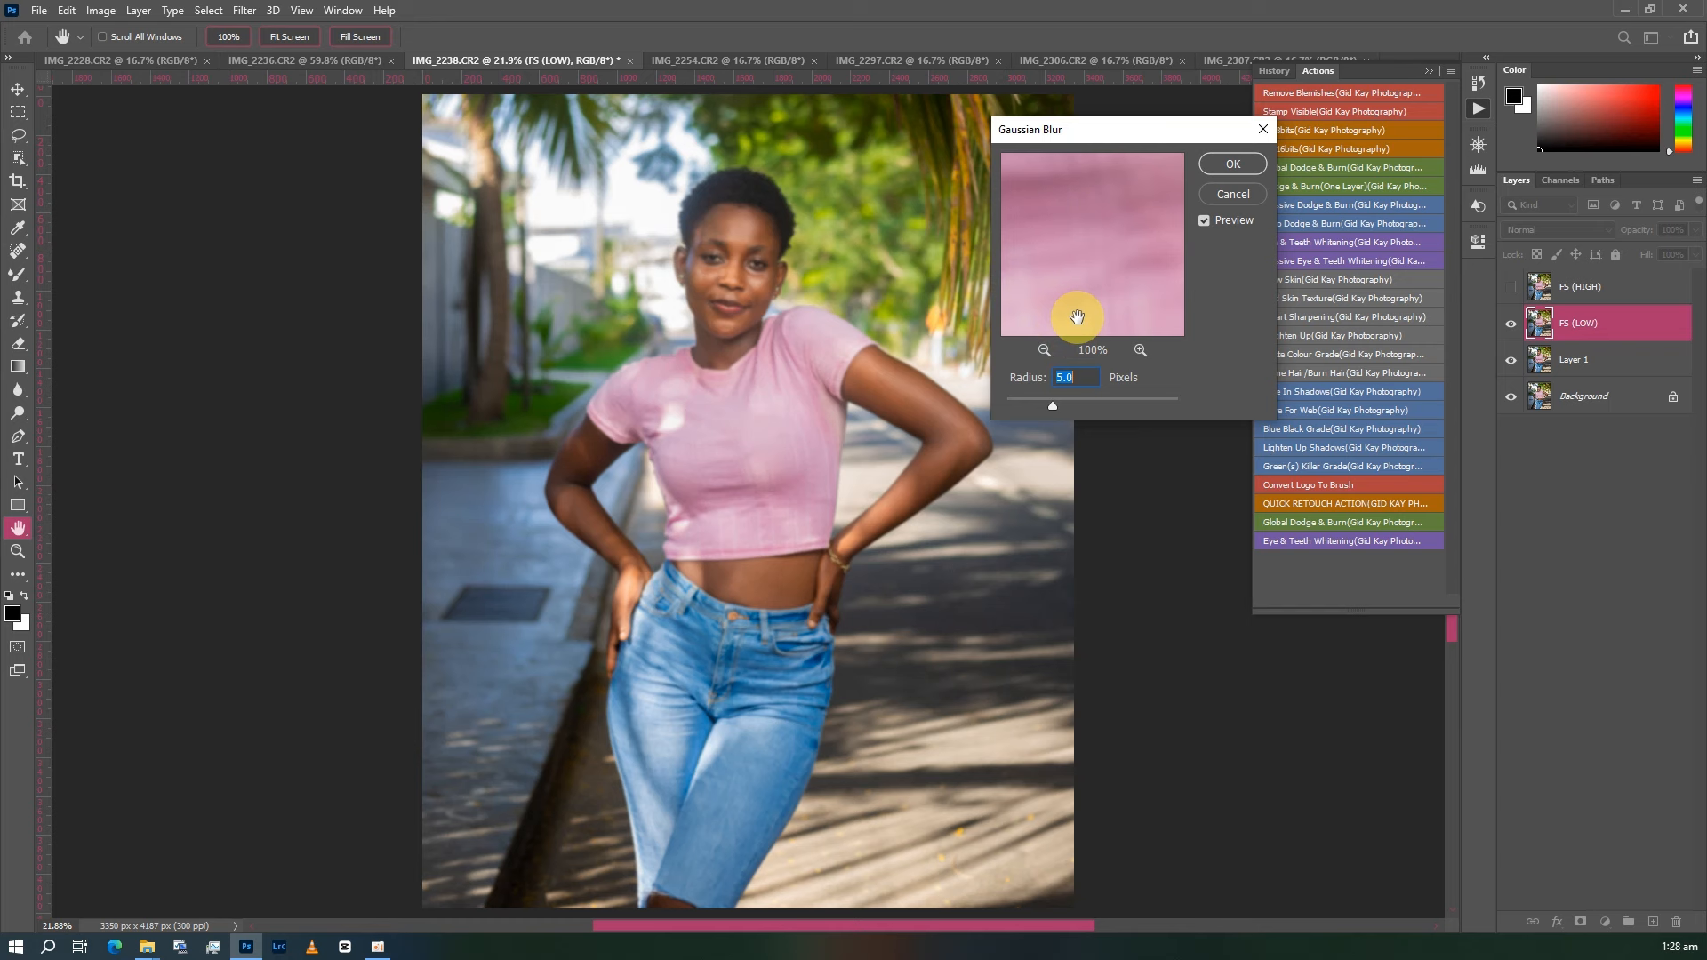
{"action": "type", "text": "4"}
{"action": "key", "text": "Return"}
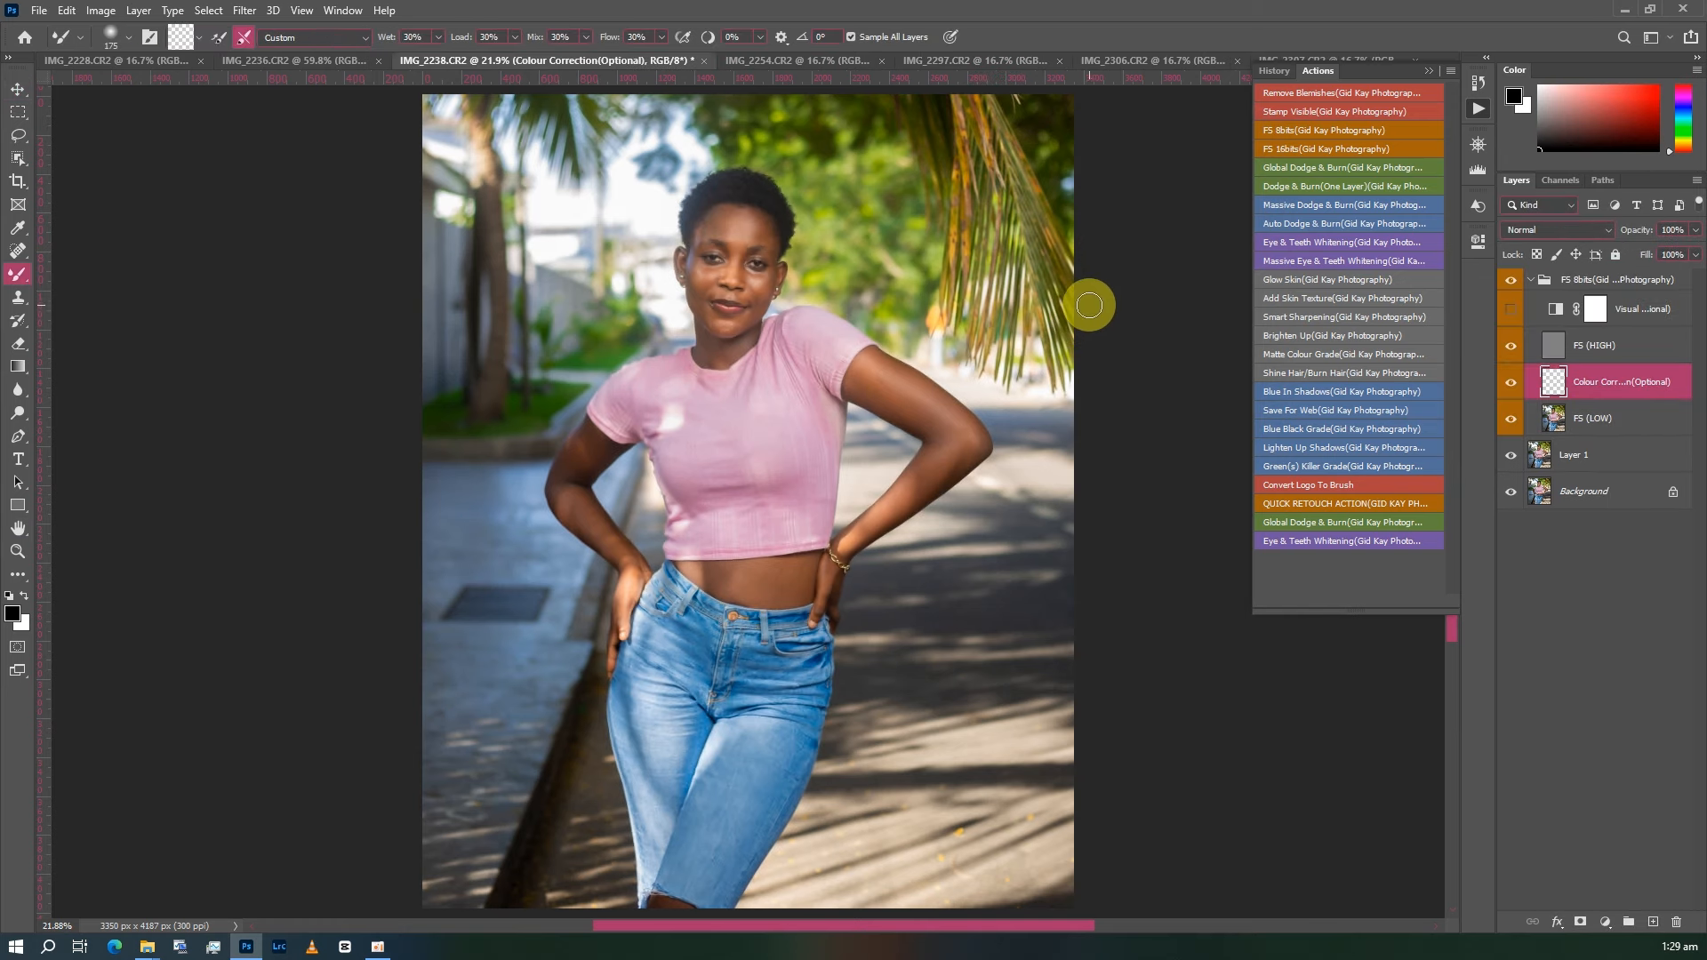
{"action": "left_click", "coordinate": [1428, 70]}
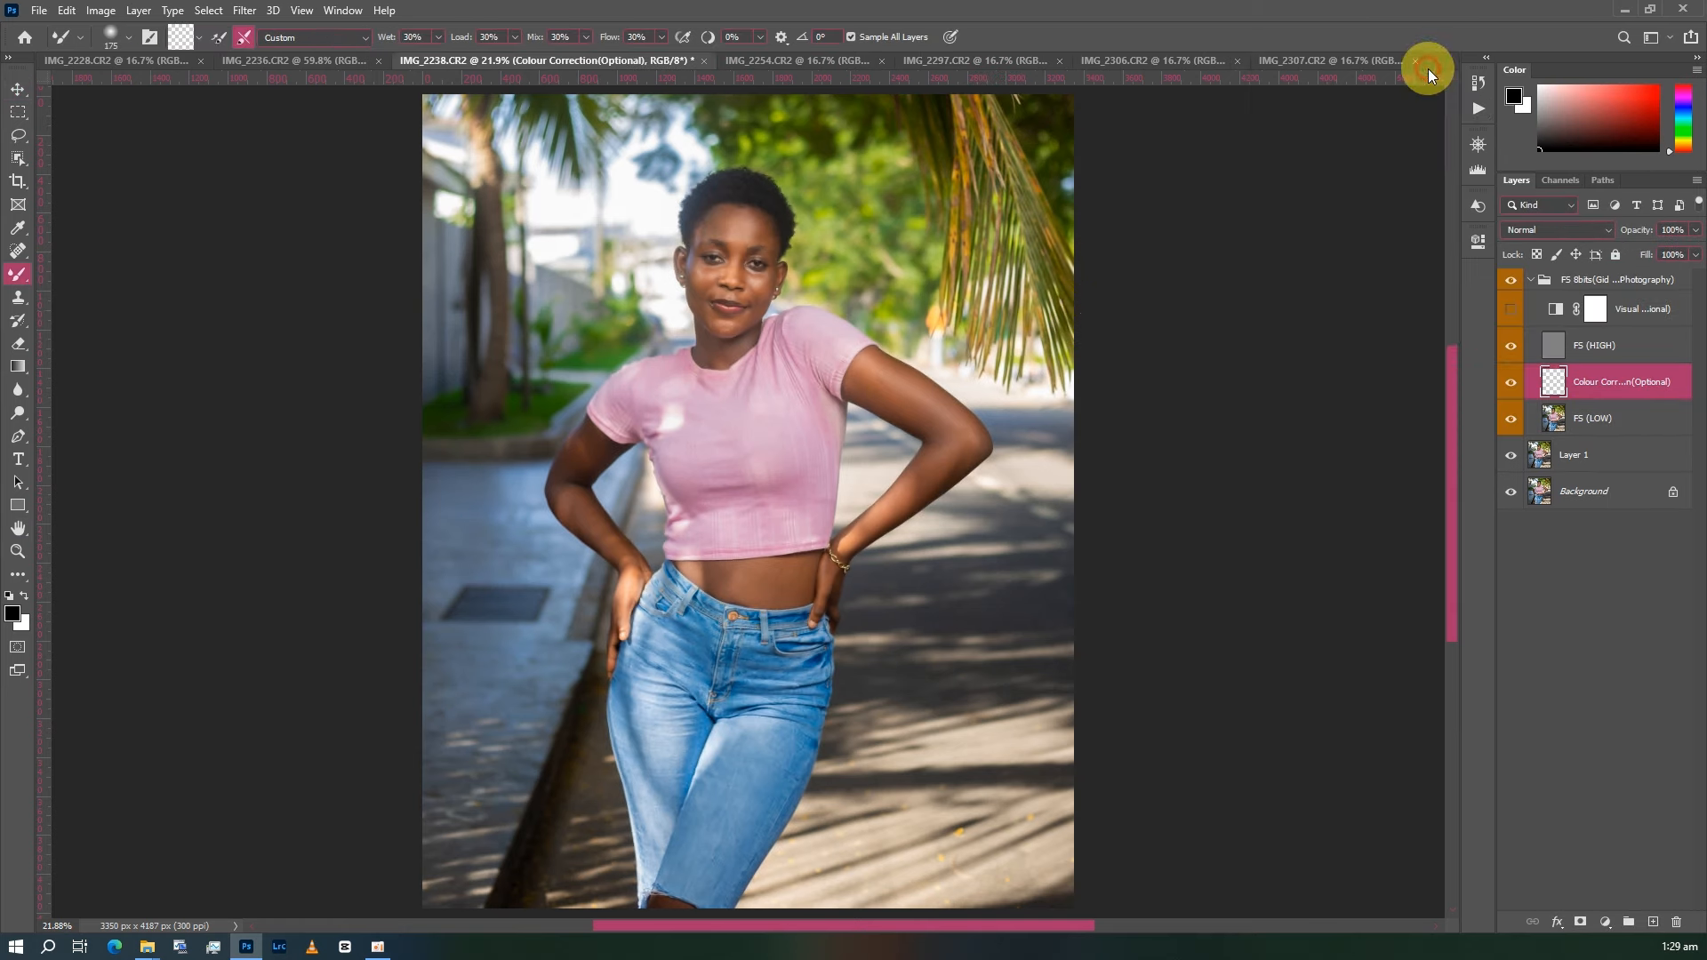
- Hide the FS (HIGH) texture layer in the frequency separation group, leaving the colour correction layer active
{"action": "scroll", "coordinate": [650, 160], "scroll_direction": "up", "scroll_amount": 2}
{"action": "scroll", "coordinate": [651, 160], "scroll_direction": "down", "scroll_amount": 2}
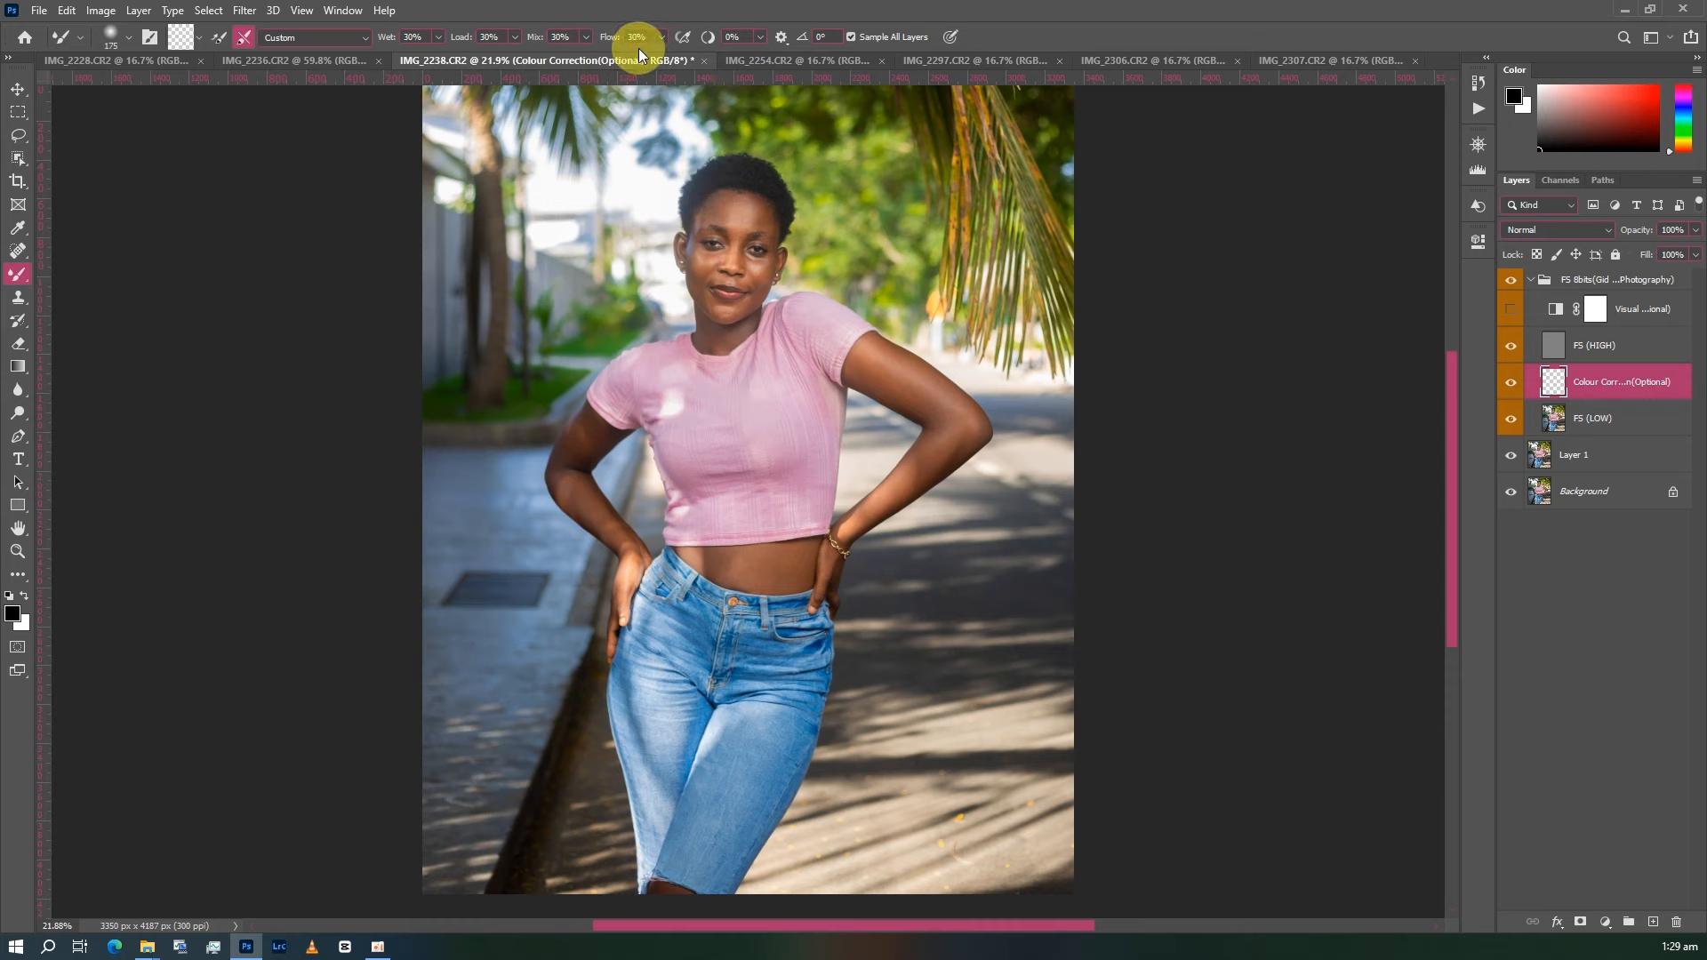
{"action": "scroll", "coordinate": [716, 115], "scroll_direction": "down", "scroll_amount": 3}
{"action": "scroll", "coordinate": [742, 187], "scroll_direction": "up", "scroll_amount": 2}
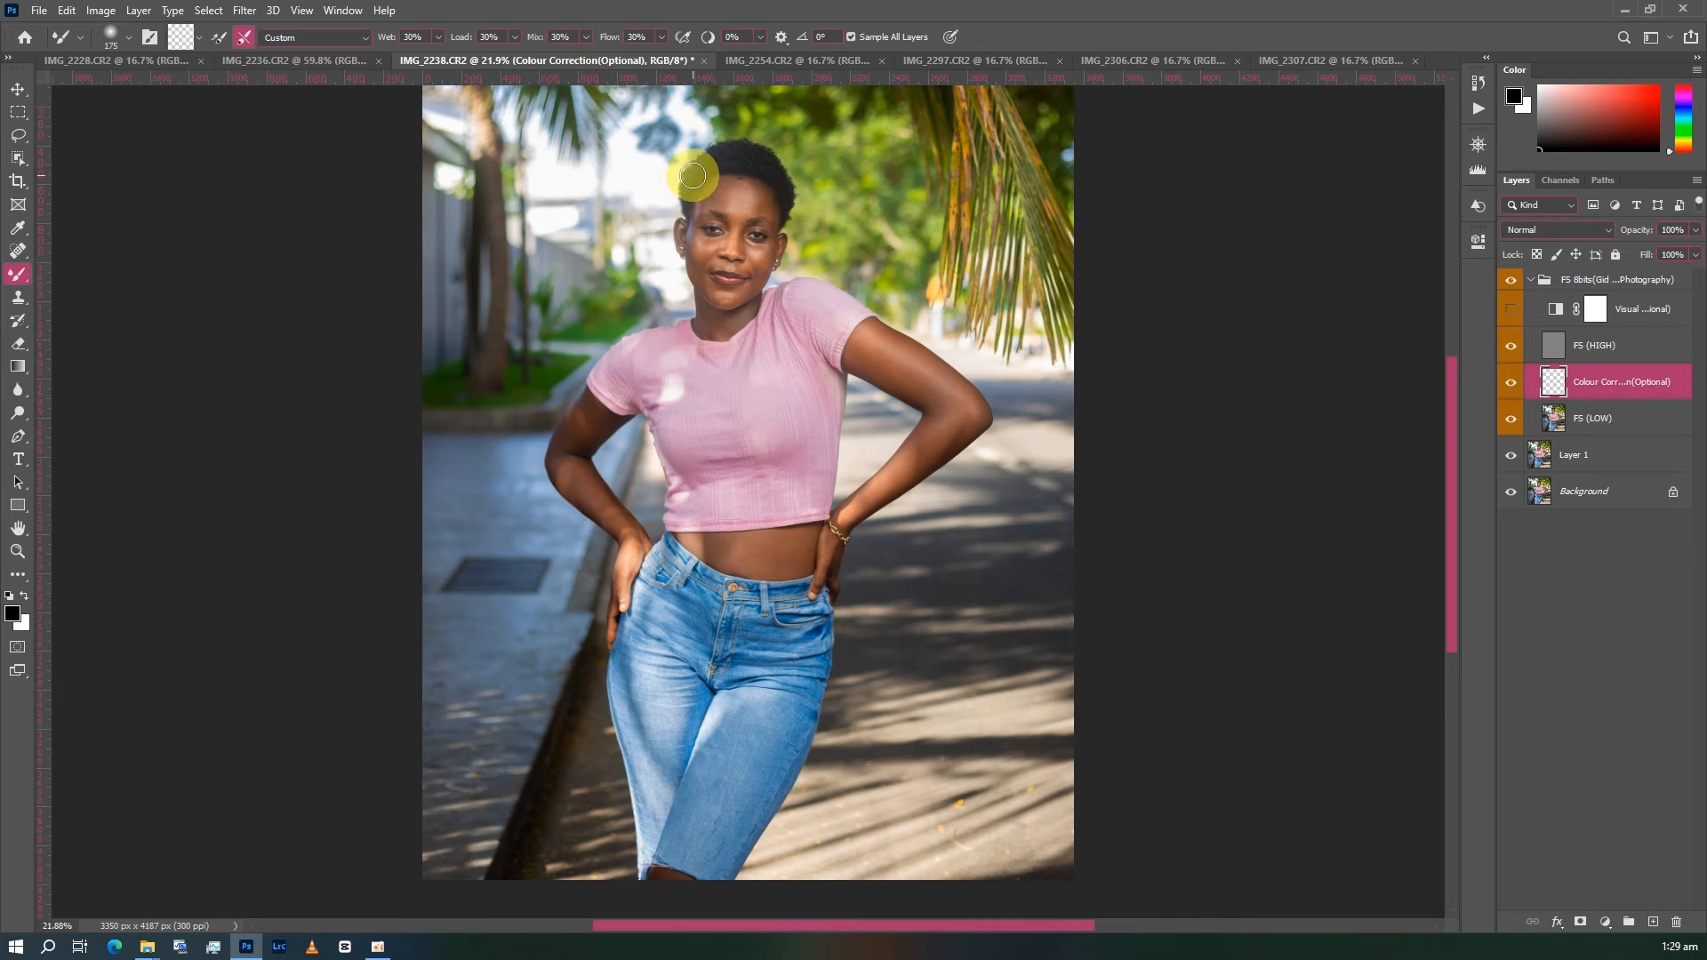
{"action": "scroll", "coordinate": [738, 186], "scroll_direction": "up", "scroll_amount": 6}
{"action": "scroll", "coordinate": [731, 185], "scroll_direction": "up", "scroll_amount": 2}
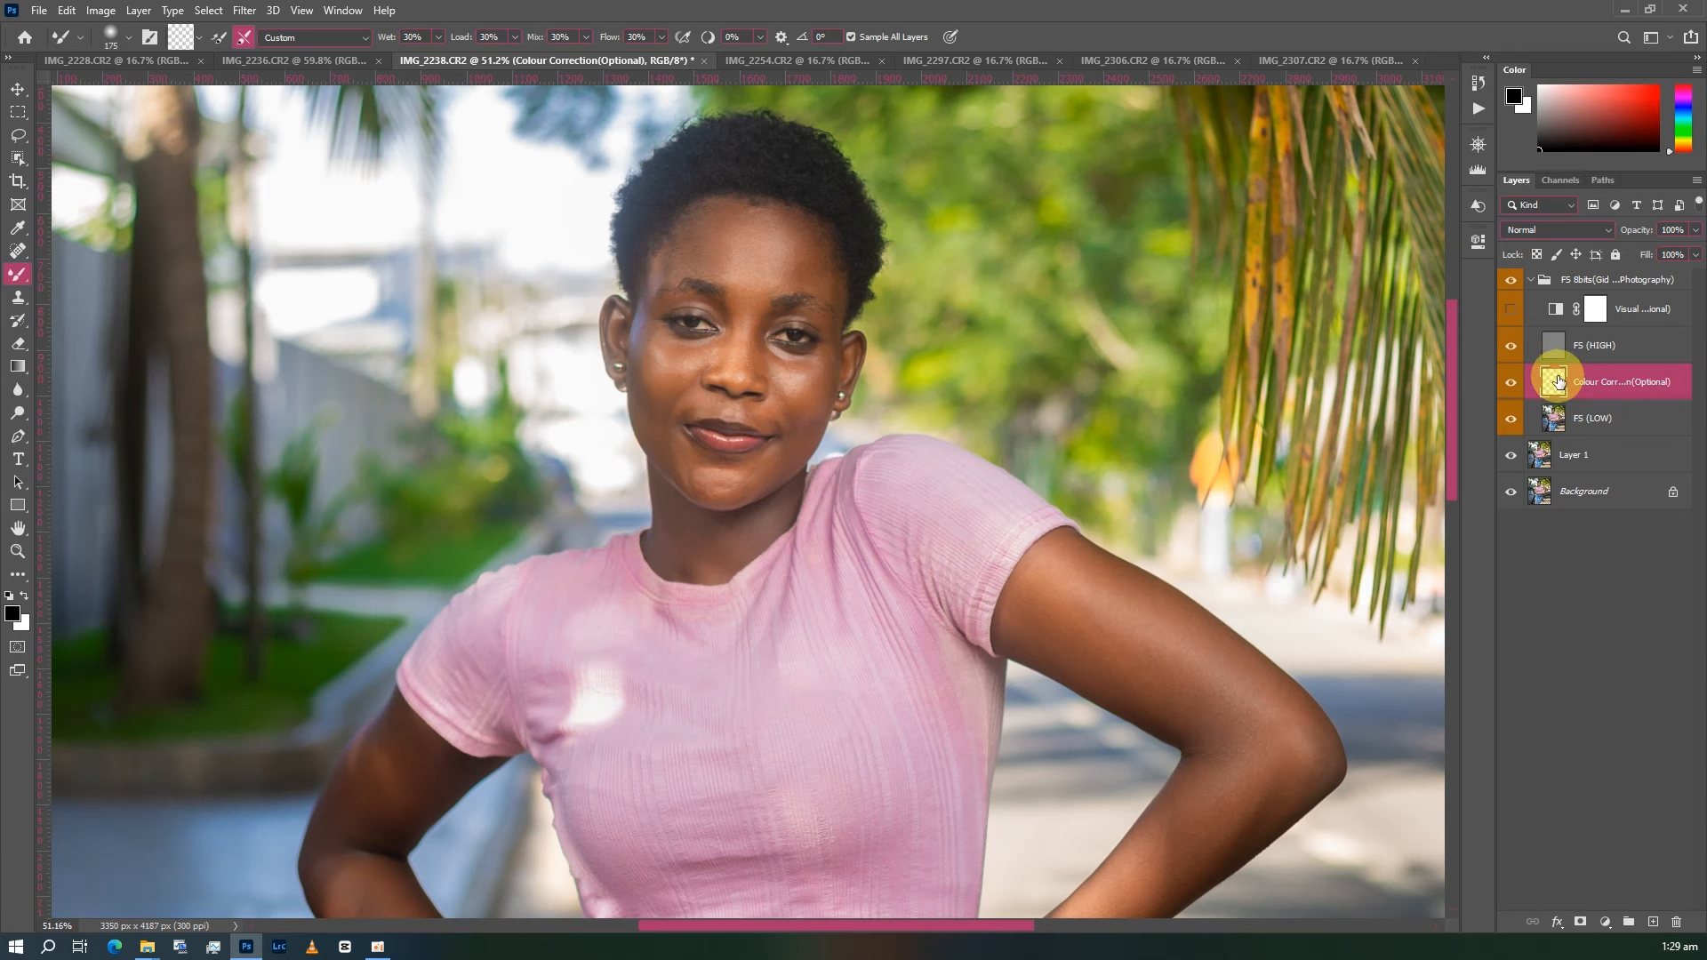
{"action": "left_click", "coordinate": [1513, 347]}
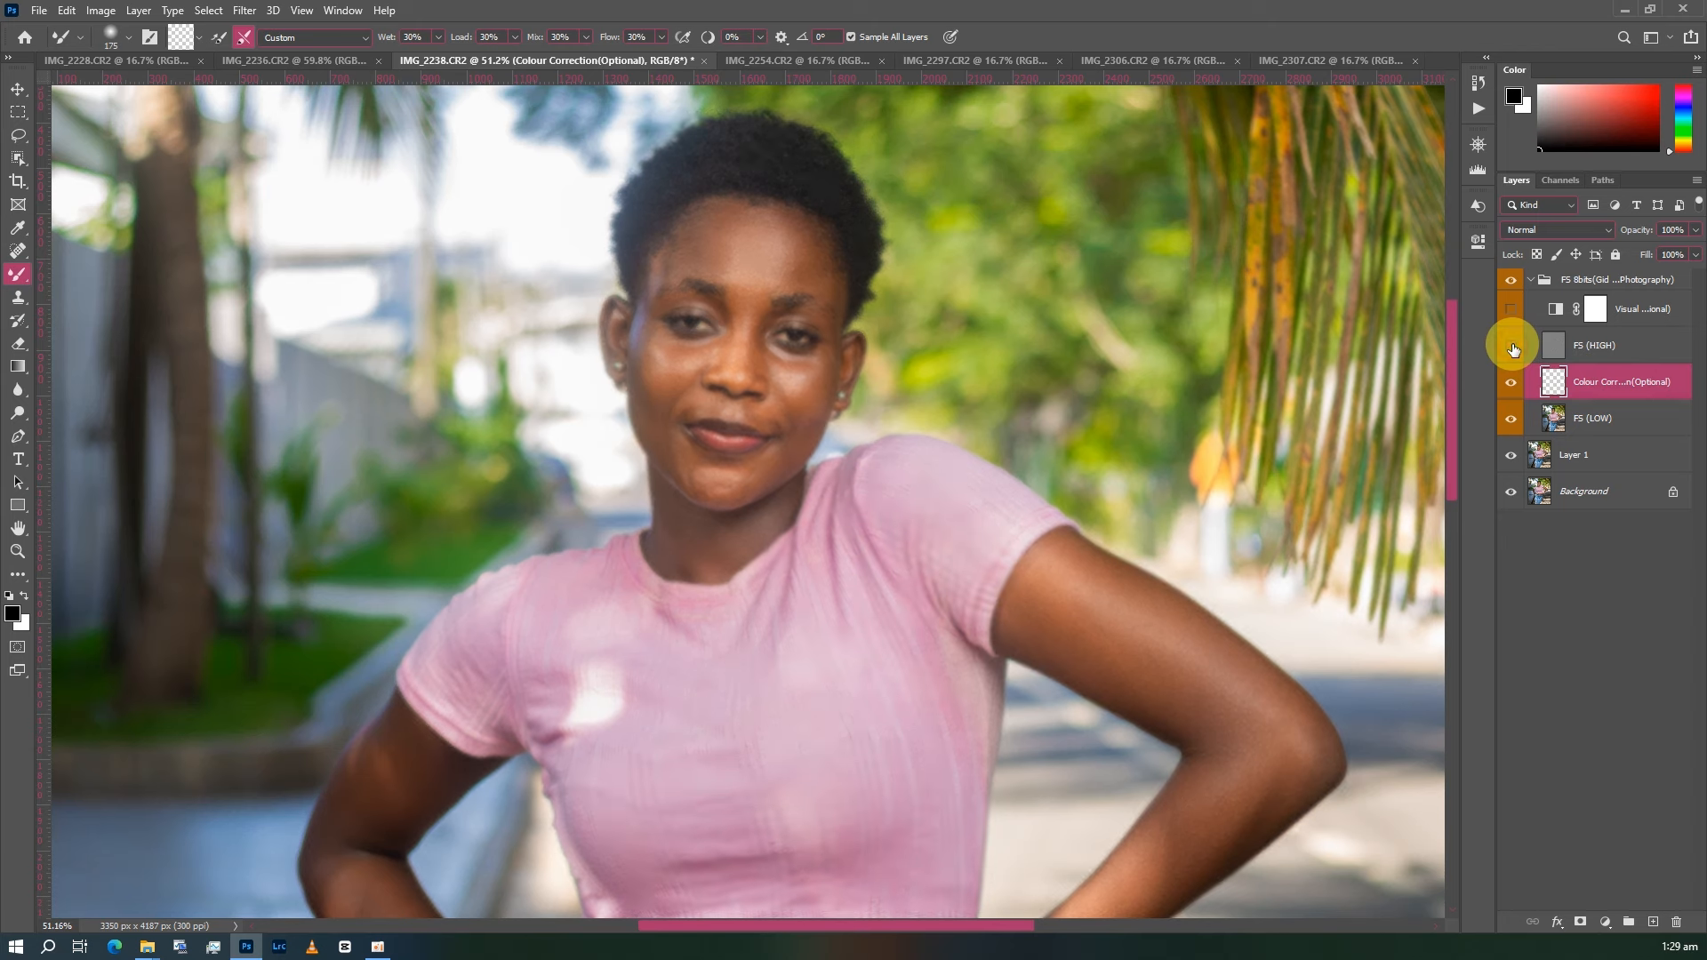
{"action": "scroll", "coordinate": [711, 278], "scroll_direction": "up", "scroll_amount": 2}
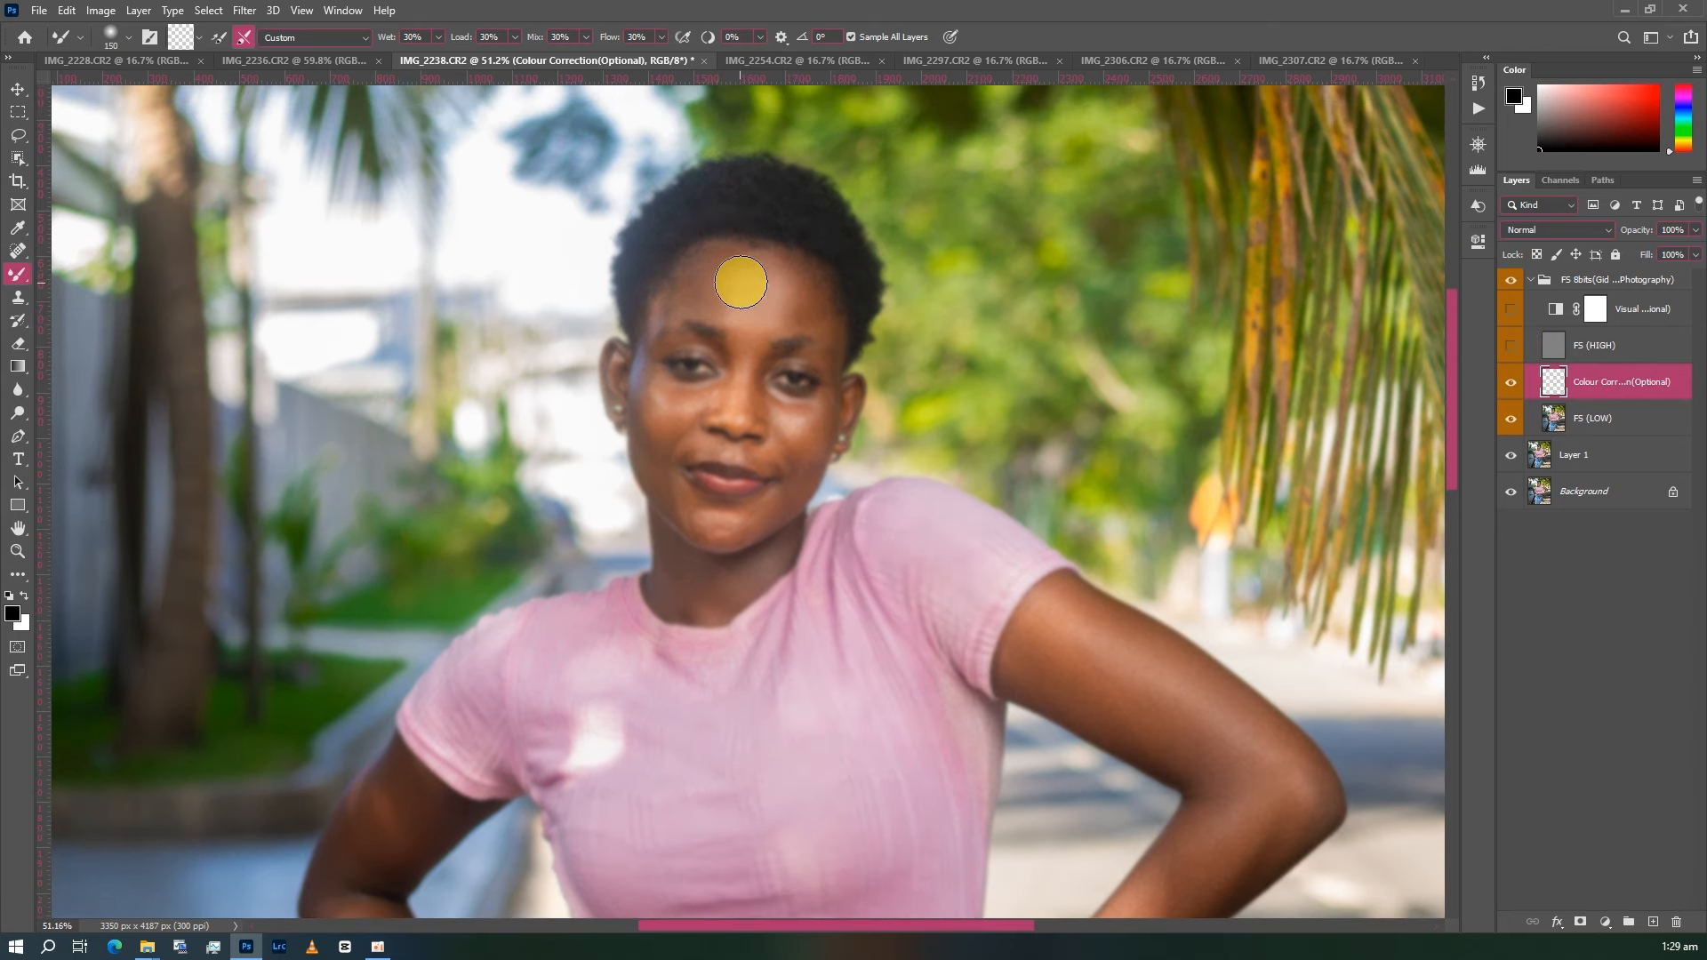
- Smooth the upper forehead near the hairline on the colour correction layer with the Mixer Brush, varying its size between about 80 and 125
{"action": "scroll", "coordinate": [743, 275], "scroll_direction": "down", "scroll_amount": 3}
{"action": "key", "text": "bracketleft"}
{"action": "key", "text": "bracketleft"}
{"action": "key", "text": "bracketleft"}
{"action": "key", "text": "bracketleft"}
{"action": "scroll", "coordinate": [719, 248], "scroll_direction": "up", "scroll_amount": 1}
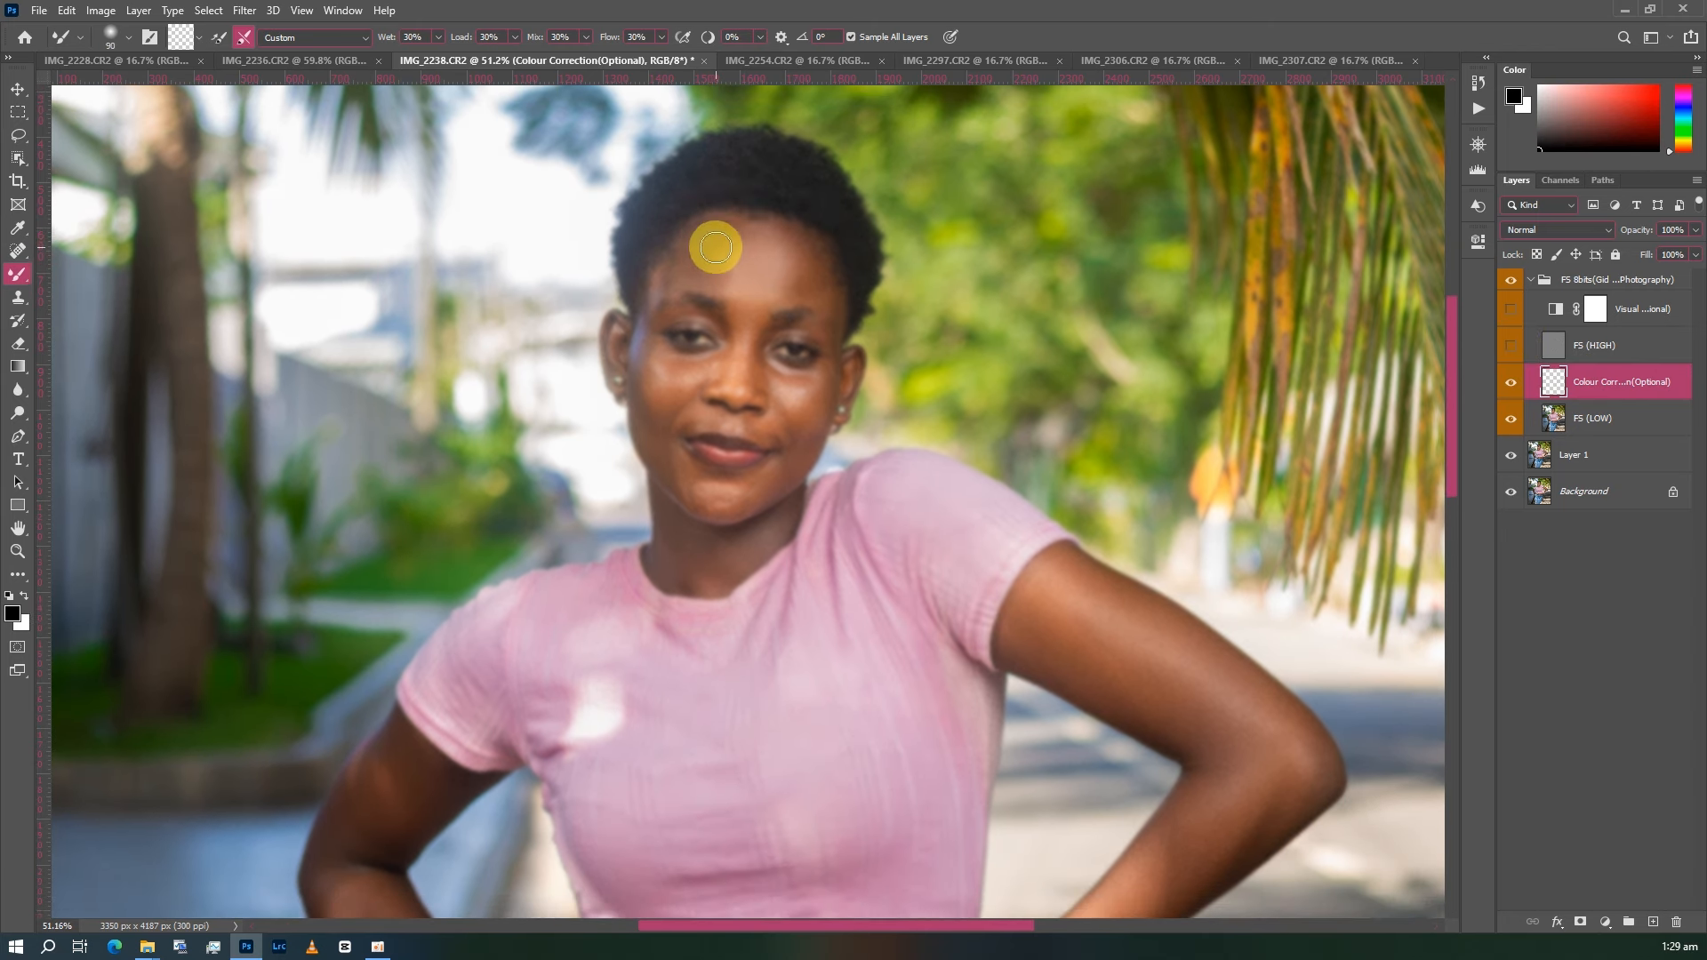
{"action": "key", "text": "bracketleft"}
{"action": "key", "text": "bracketleft"}
{"action": "key", "text": "bracketleft"}
{"action": "scroll", "coordinate": [738, 254], "scroll_direction": "down", "scroll_amount": 1}
{"action": "key", "text": "bracketright"}
{"action": "key", "text": "bracketright"}
{"action": "key", "text": "bracketright"}
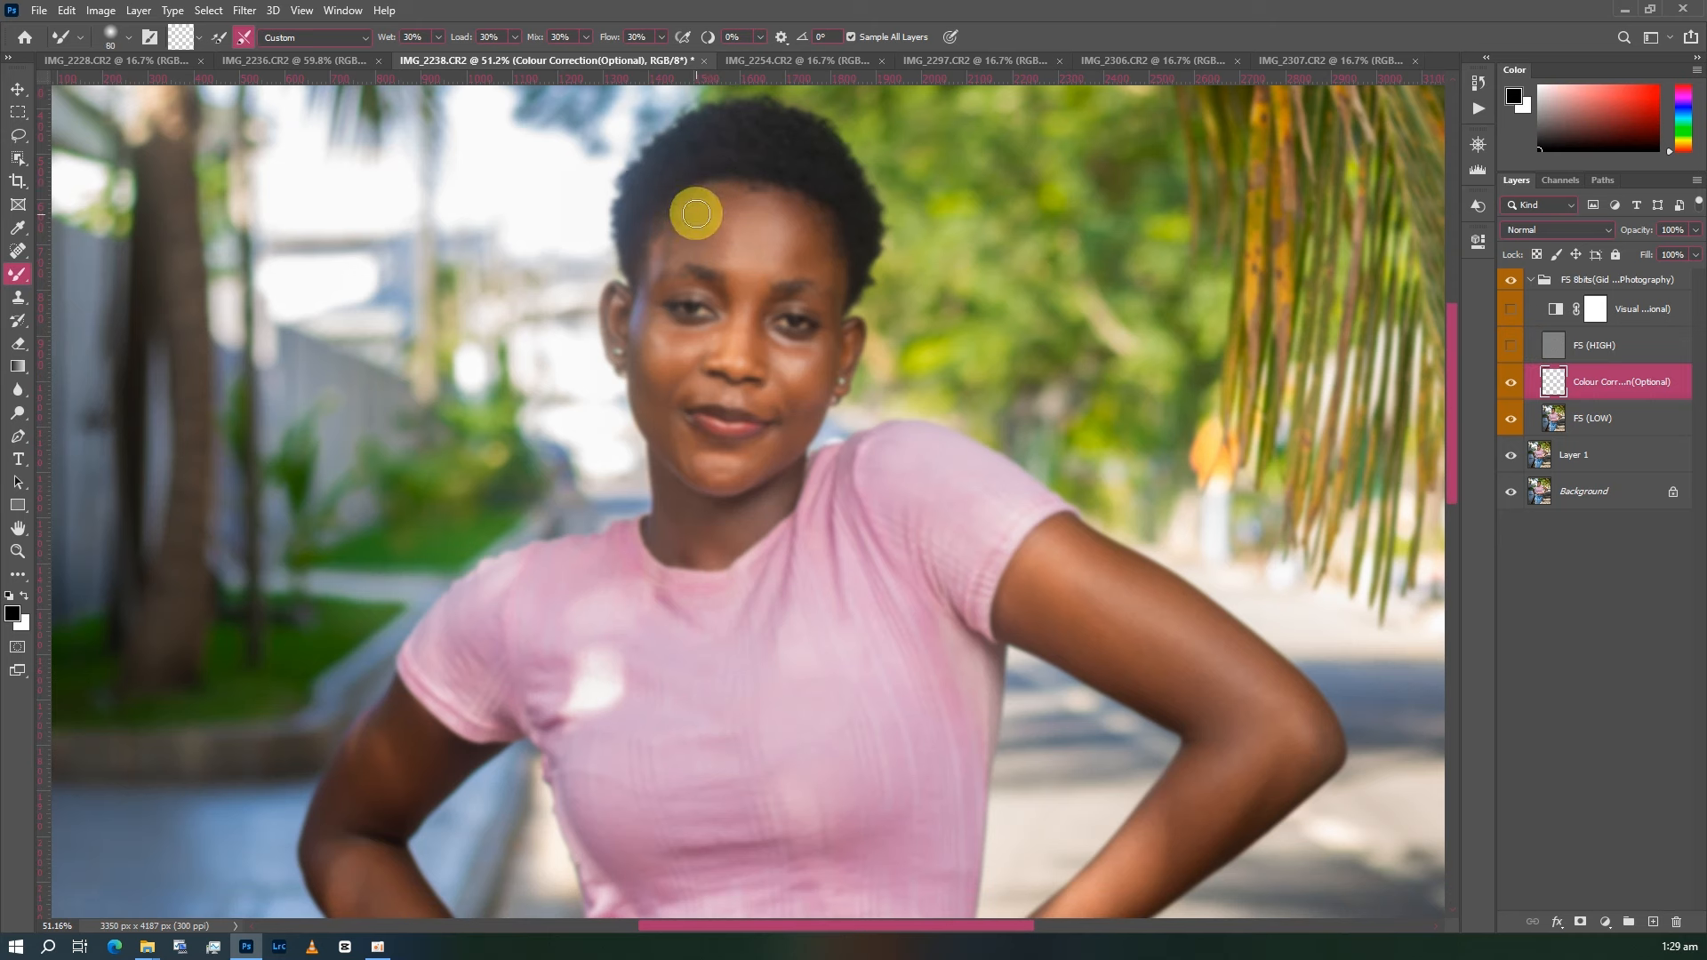
{"action": "key", "text": "bracketright"}
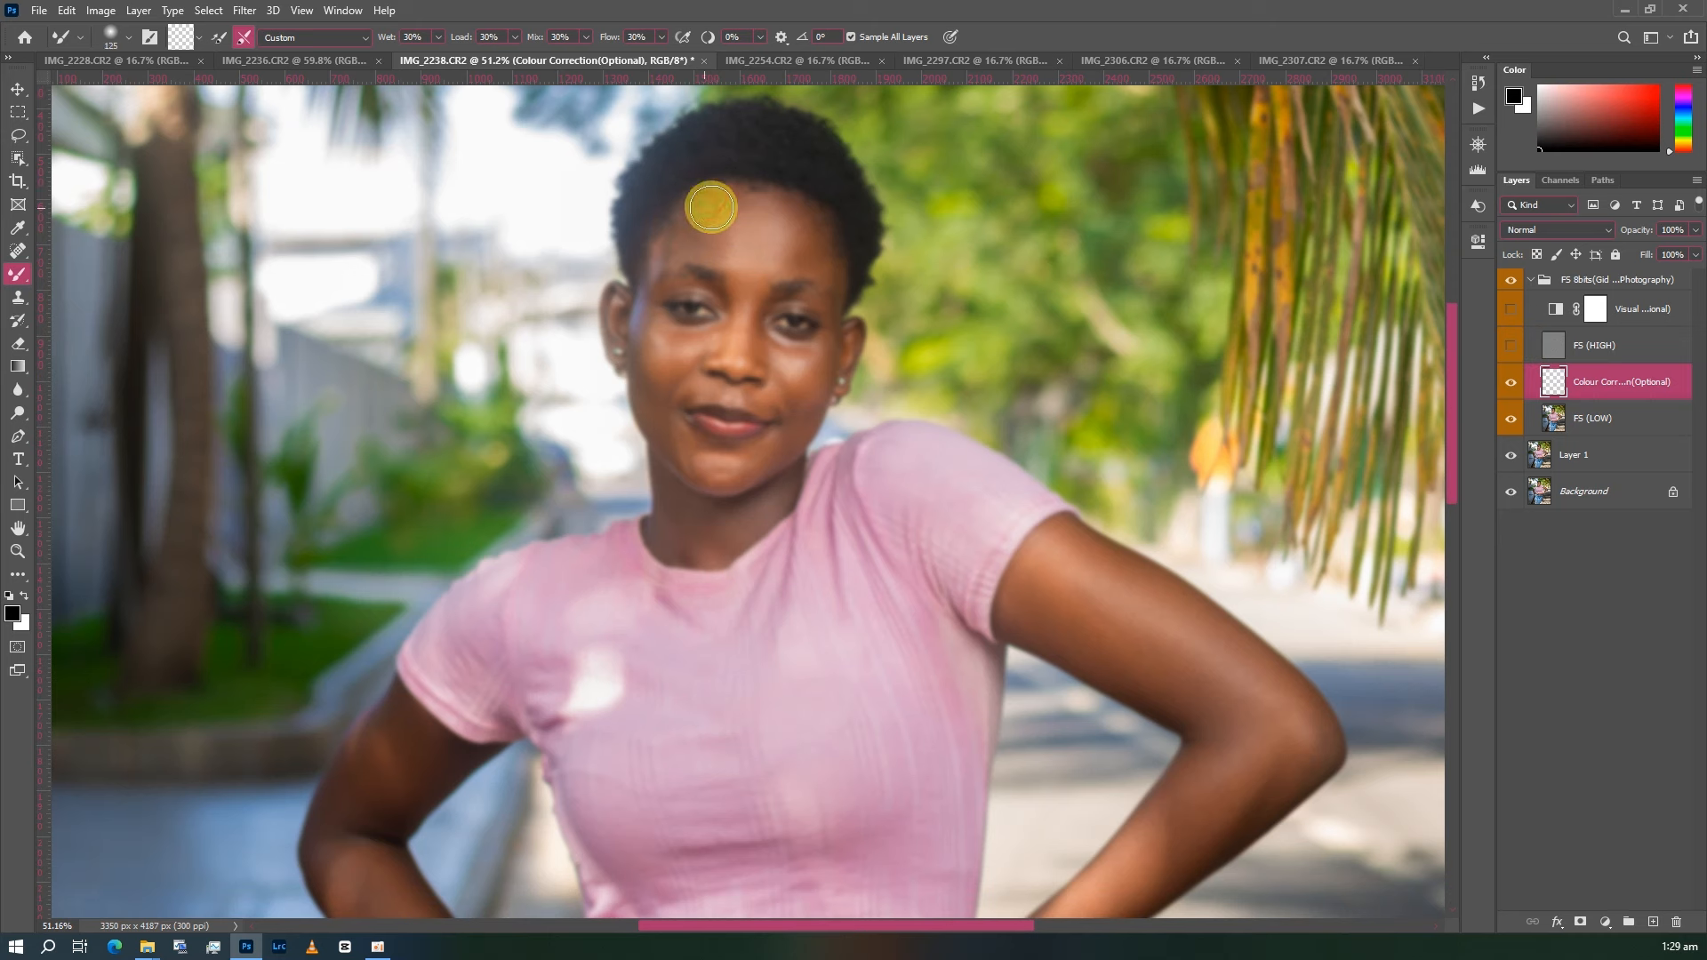
{"action": "key", "text": "bracketright"}
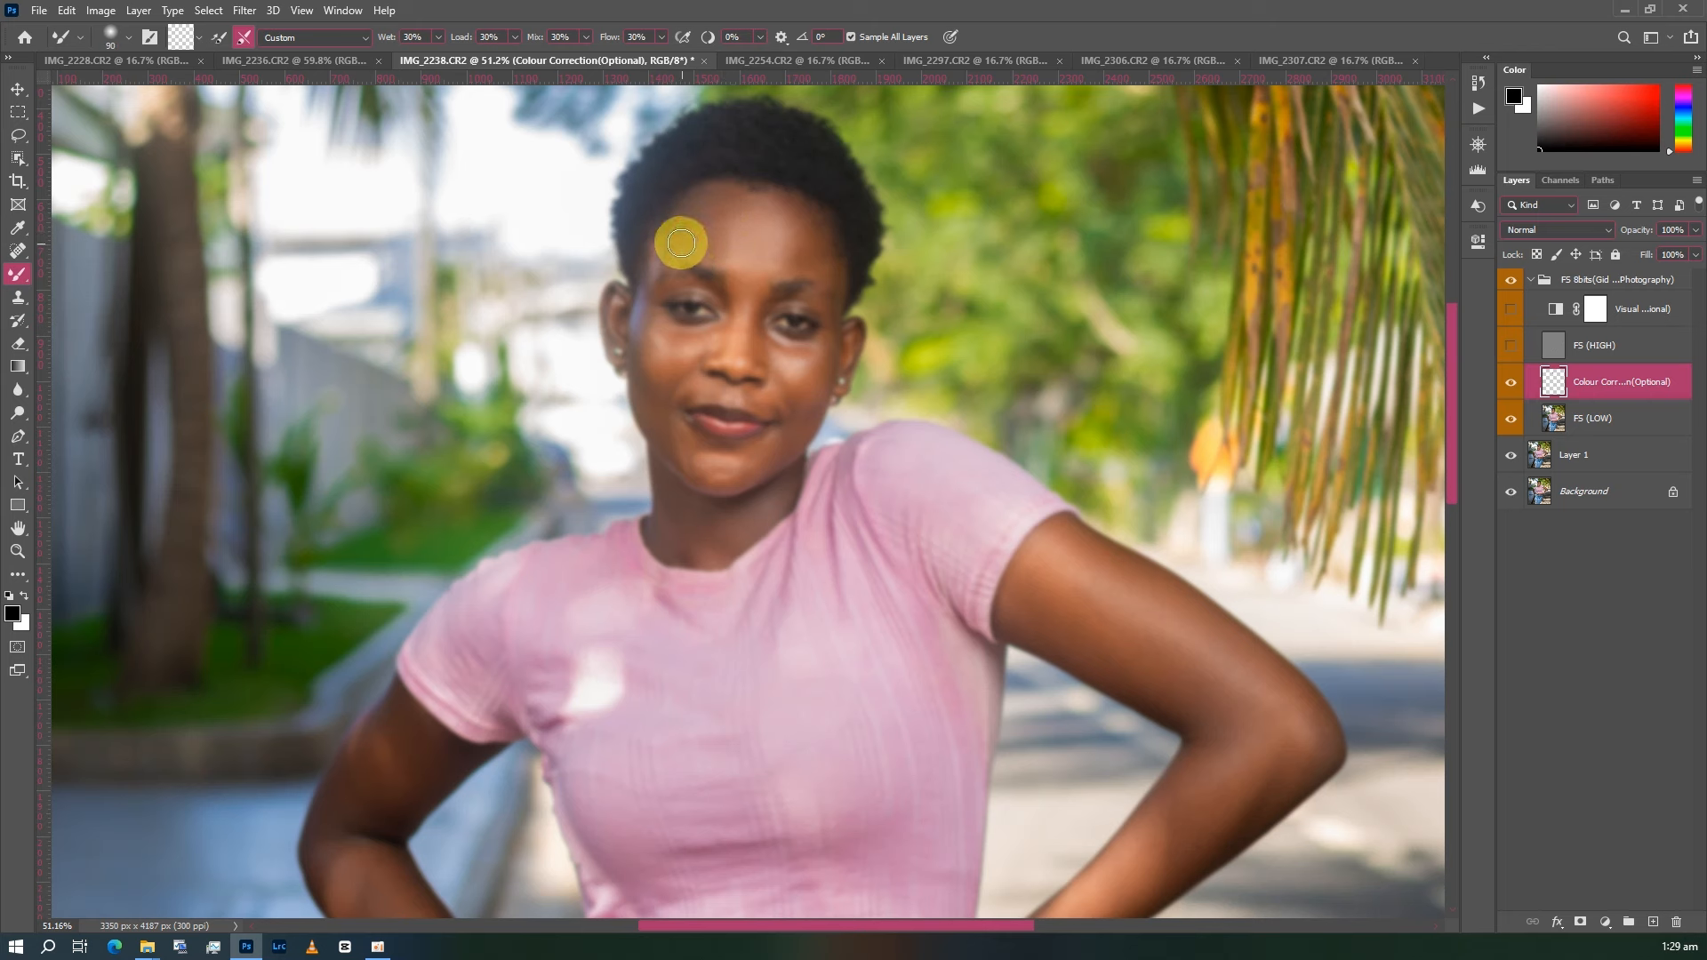
- Blend the temple and forehead edge on the viewer's left with Mixer Brush sizes from 50 up to 125
{"action": "key", "text": "bracketleft"}
{"action": "key", "text": "bracketleft"}
{"action": "key", "text": "bracketleft"}
{"action": "key", "text": "bracketleft"}
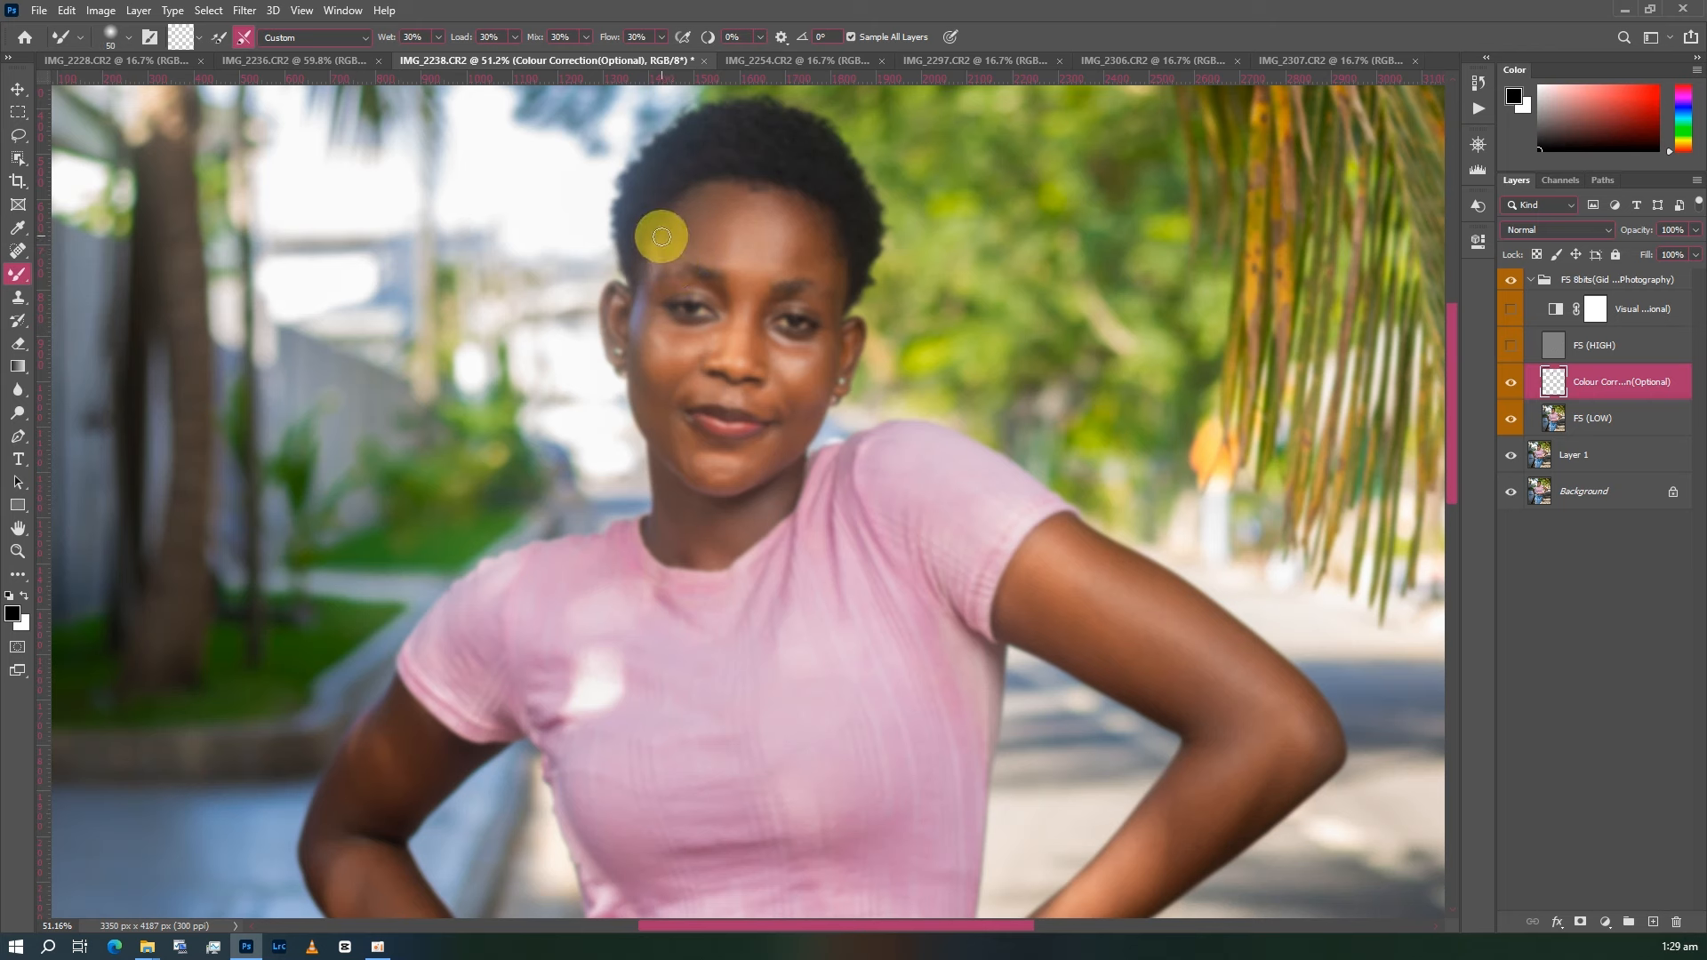
{"action": "key", "text": "bracketright"}
{"action": "key", "text": "bracketright"}
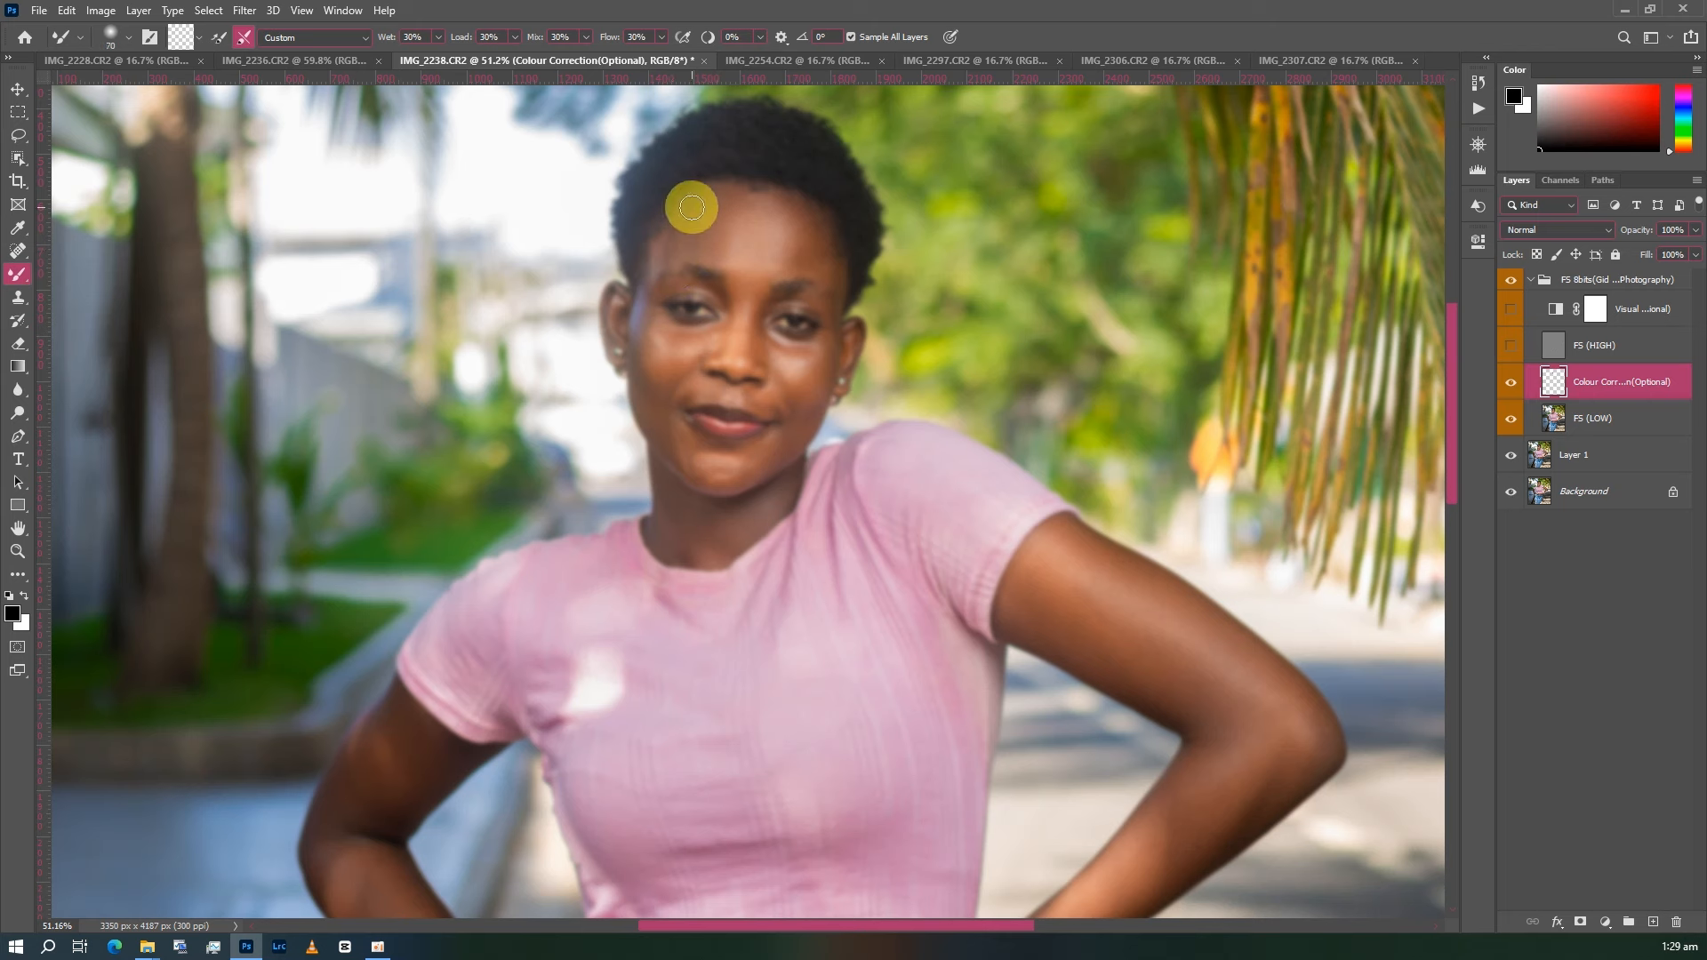
{"action": "key", "text": "bracketright"}
{"action": "key", "text": "bracketright"}
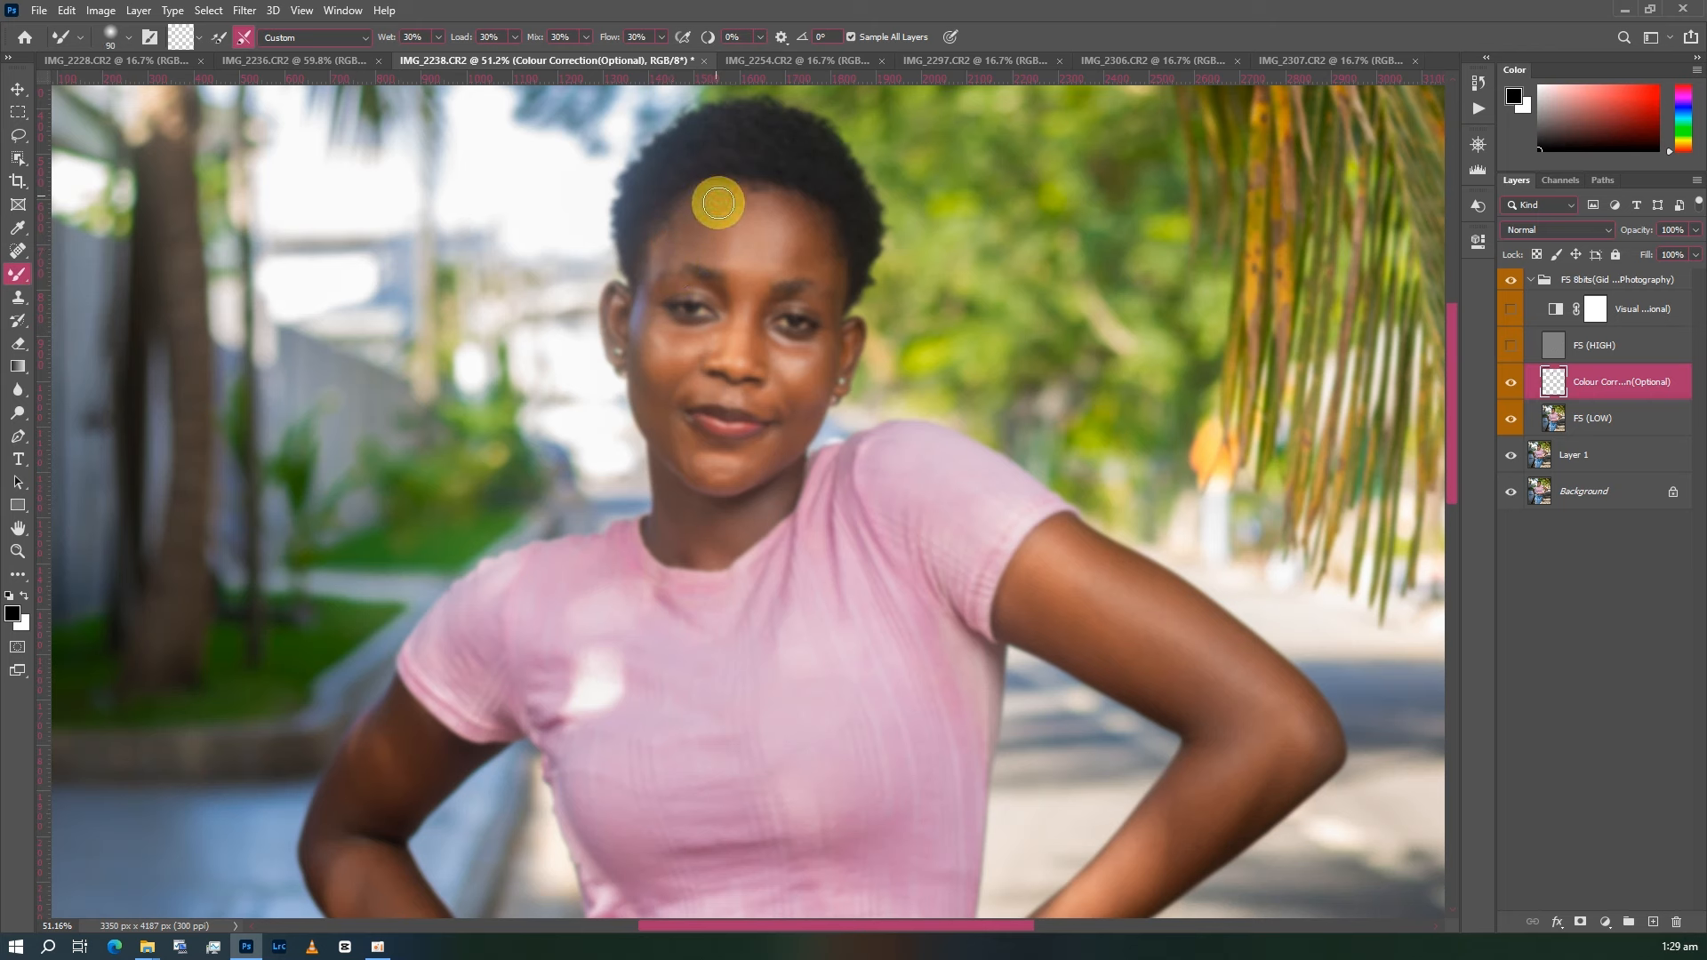
{"action": "key", "text": "bracketright"}
{"action": "left_click", "coordinate": [730, 197]}
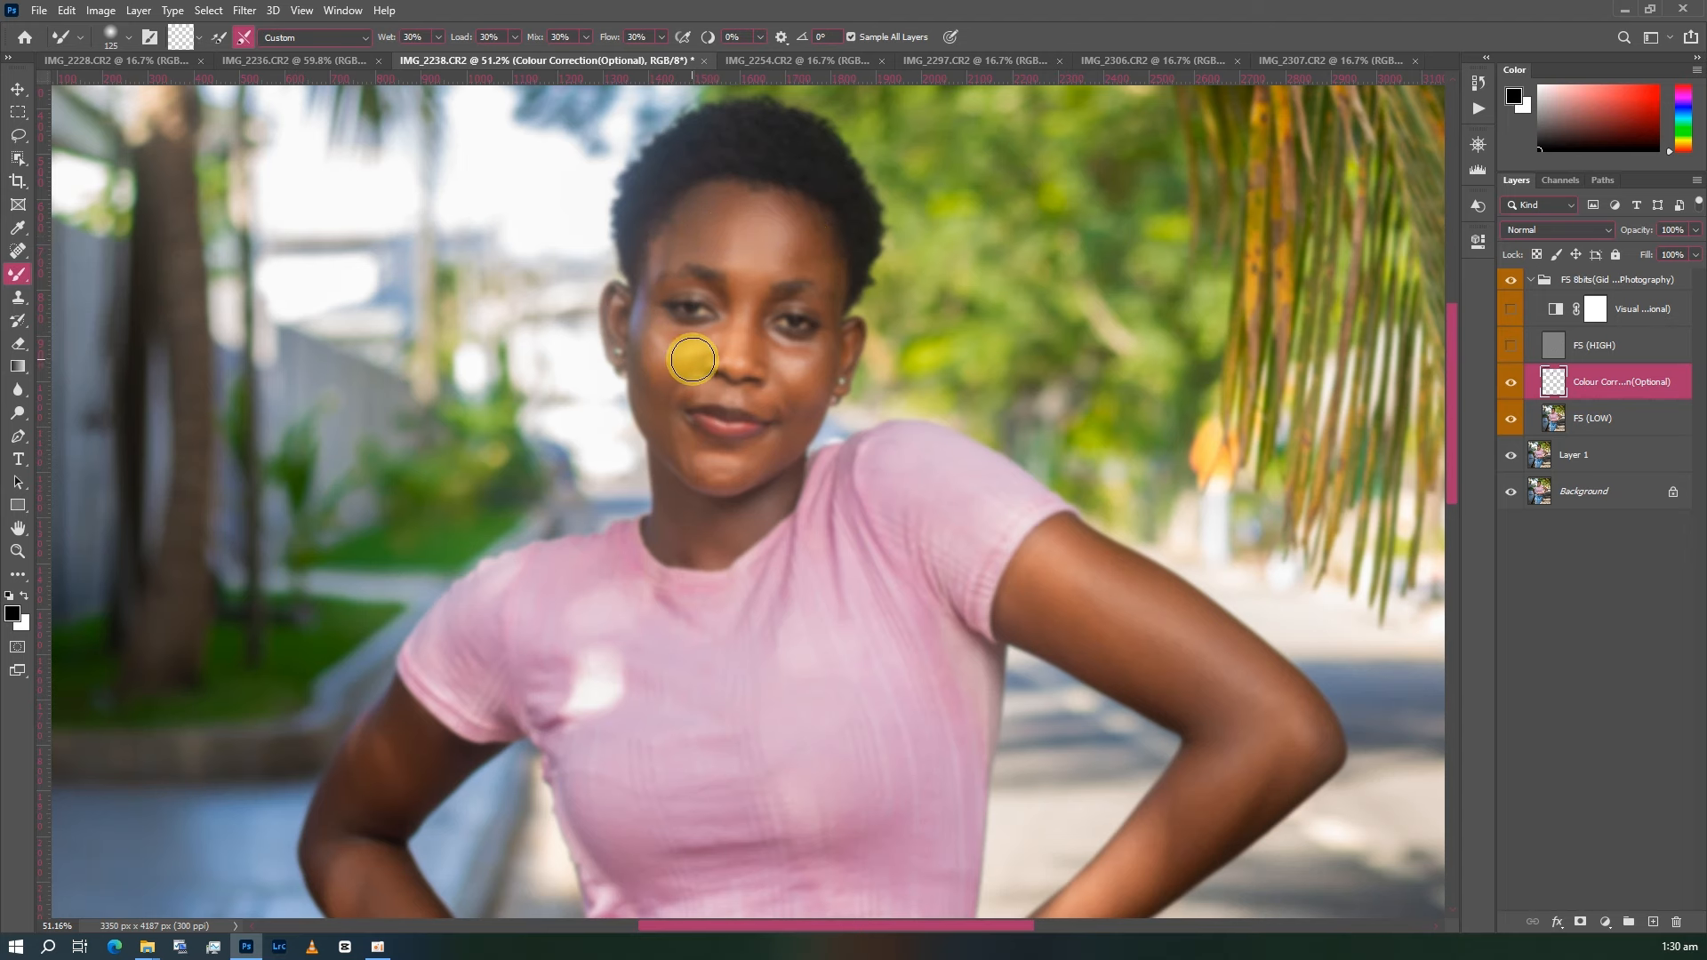
- Smooth the centre of the forehead and the area above the brows with Mixer Brush sizes of about 125 to 150
{"action": "scroll", "coordinate": [693, 347], "scroll_direction": "up", "scroll_amount": 2}
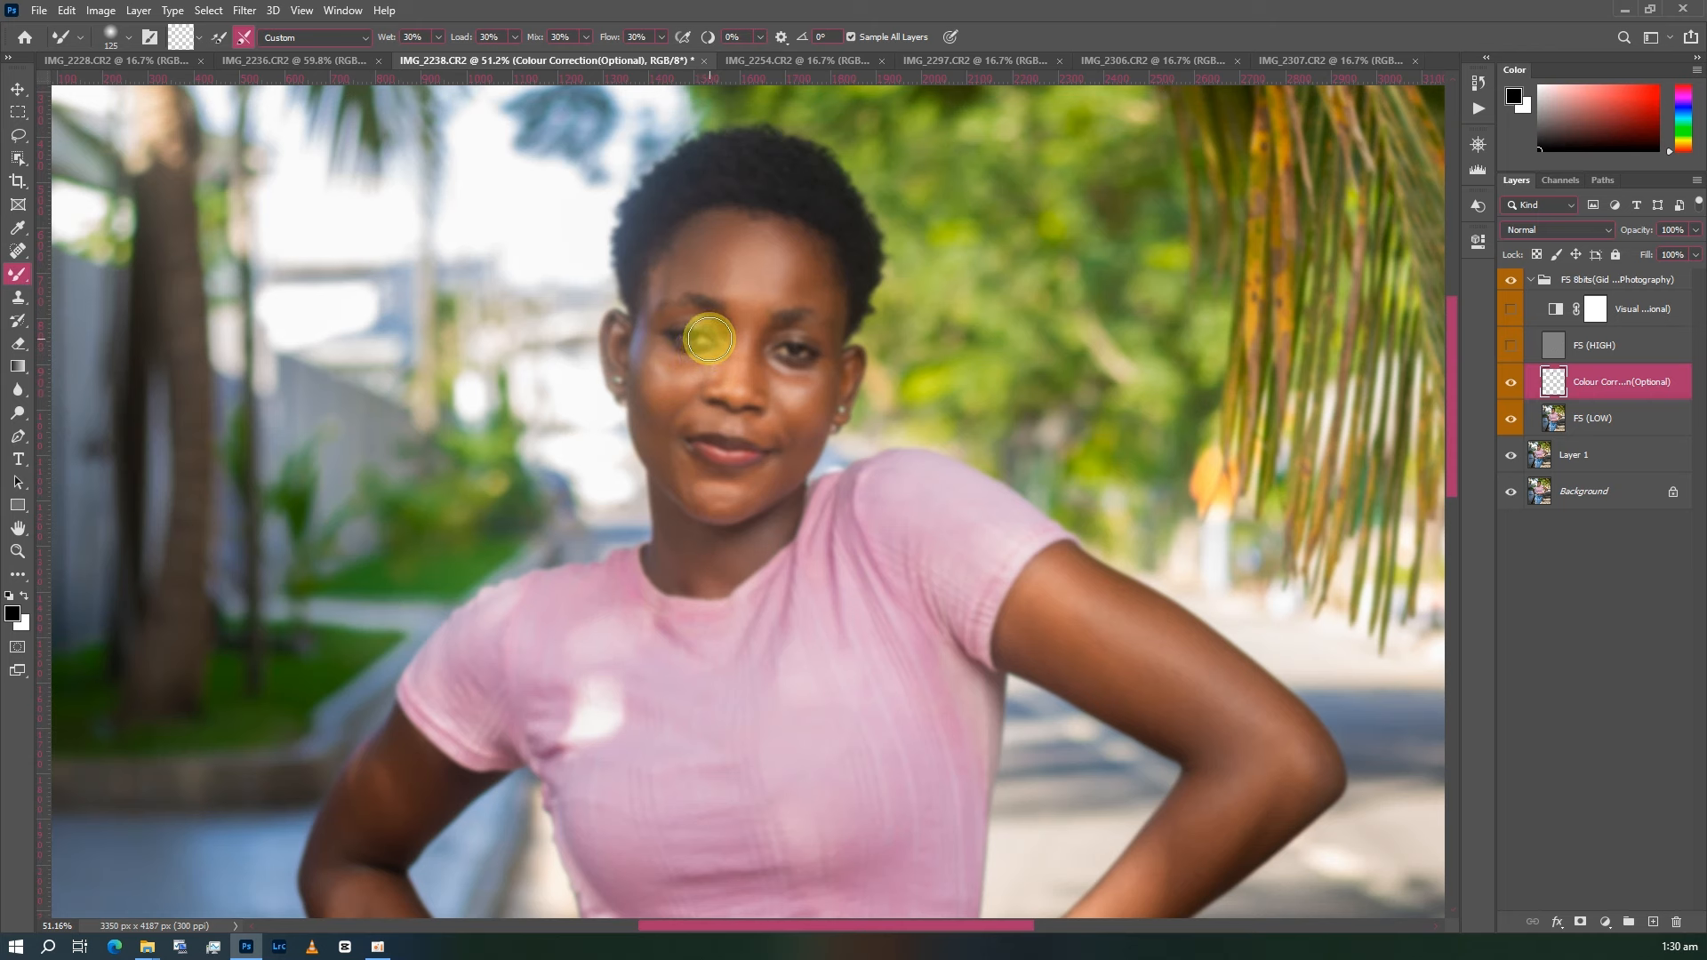
{"action": "scroll", "coordinate": [709, 344], "scroll_direction": "up", "scroll_amount": 3}
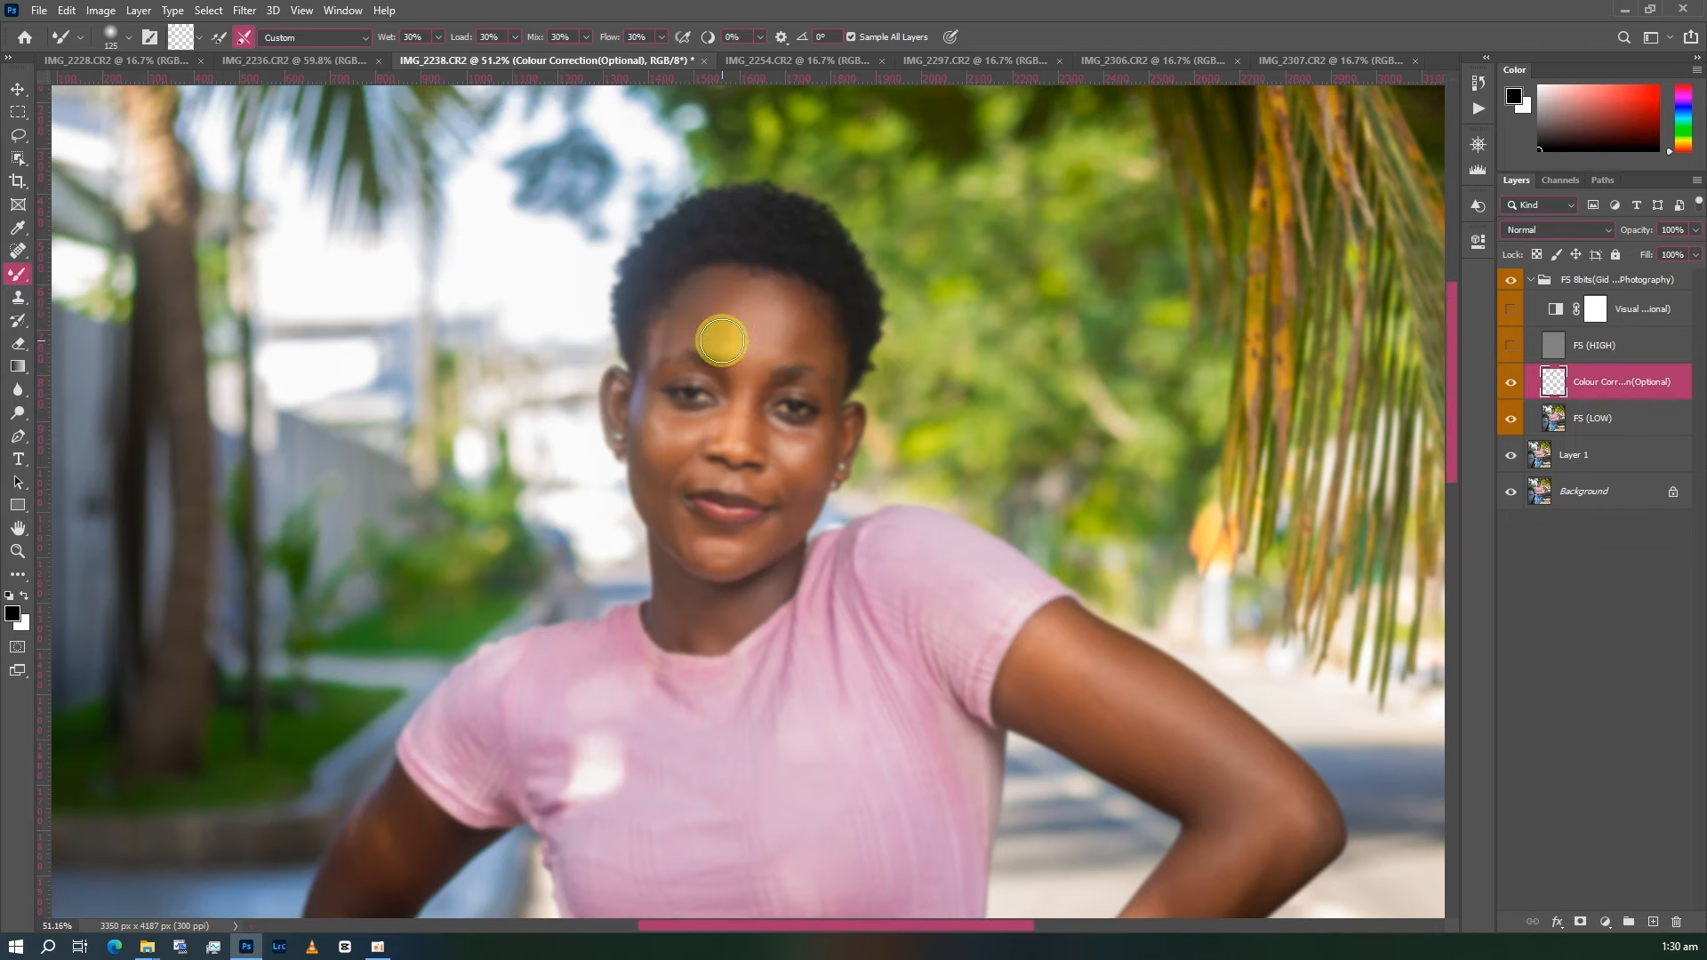
{"action": "key", "text": "bracketleft"}
{"action": "key", "text": "bracketleft"}
{"action": "key", "text": "bracketleft"}
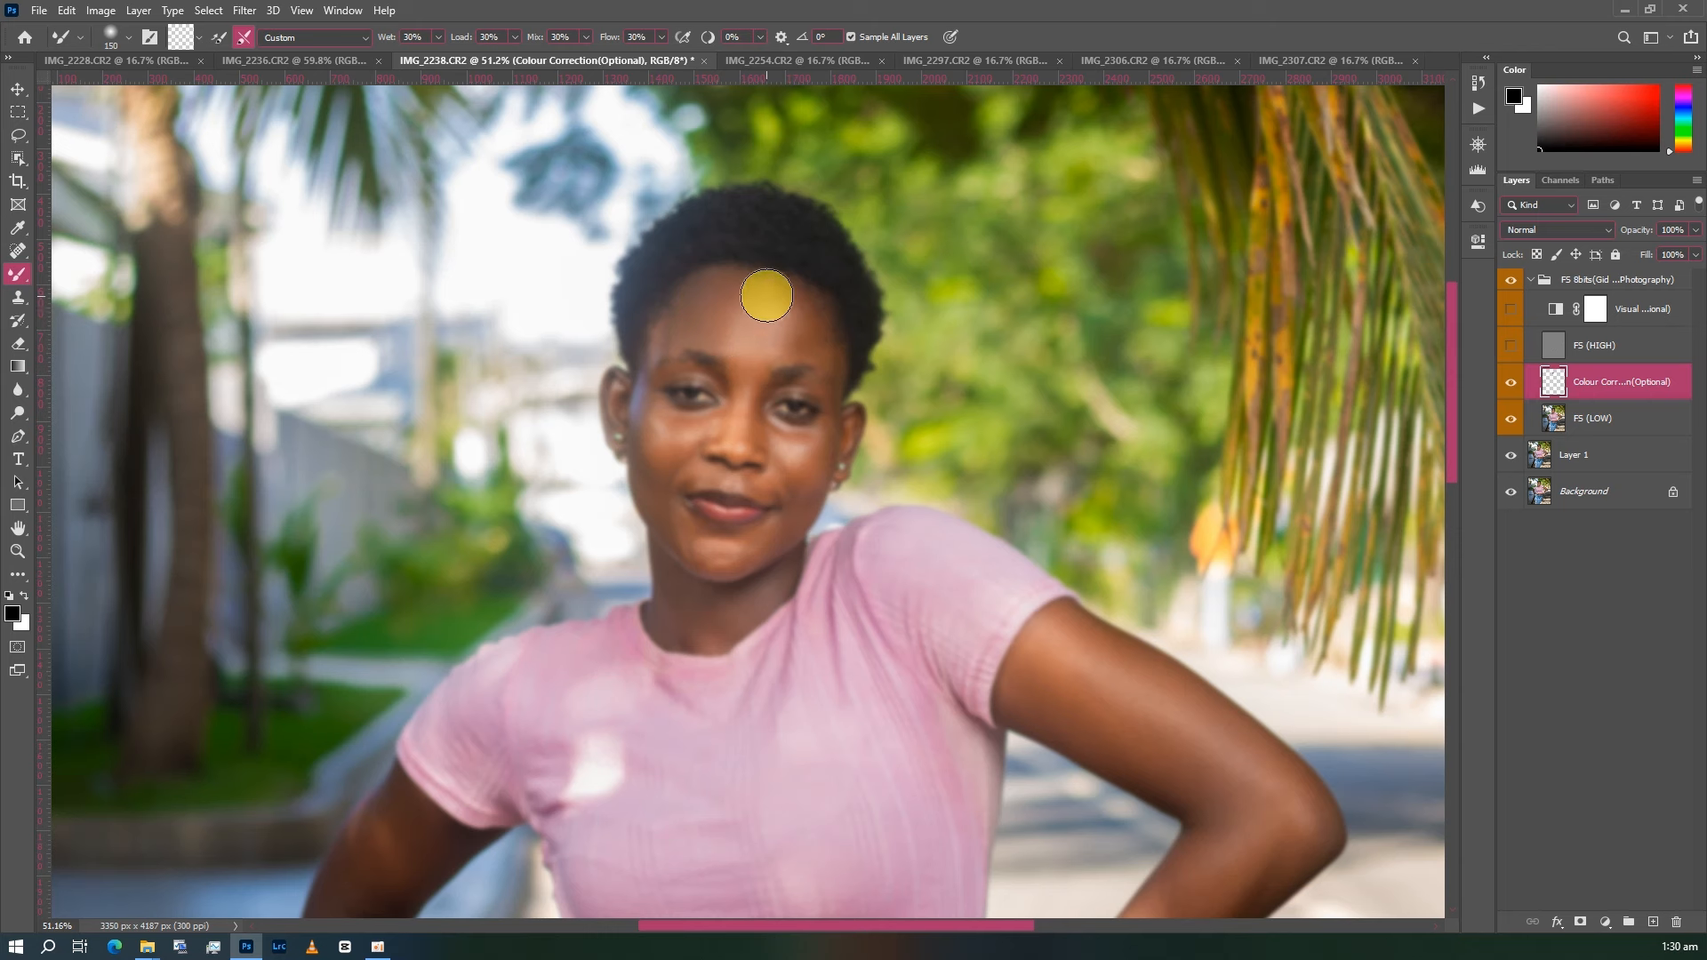
{"action": "key", "text": "bracketleft"}
{"action": "key", "text": "bracketleft"}
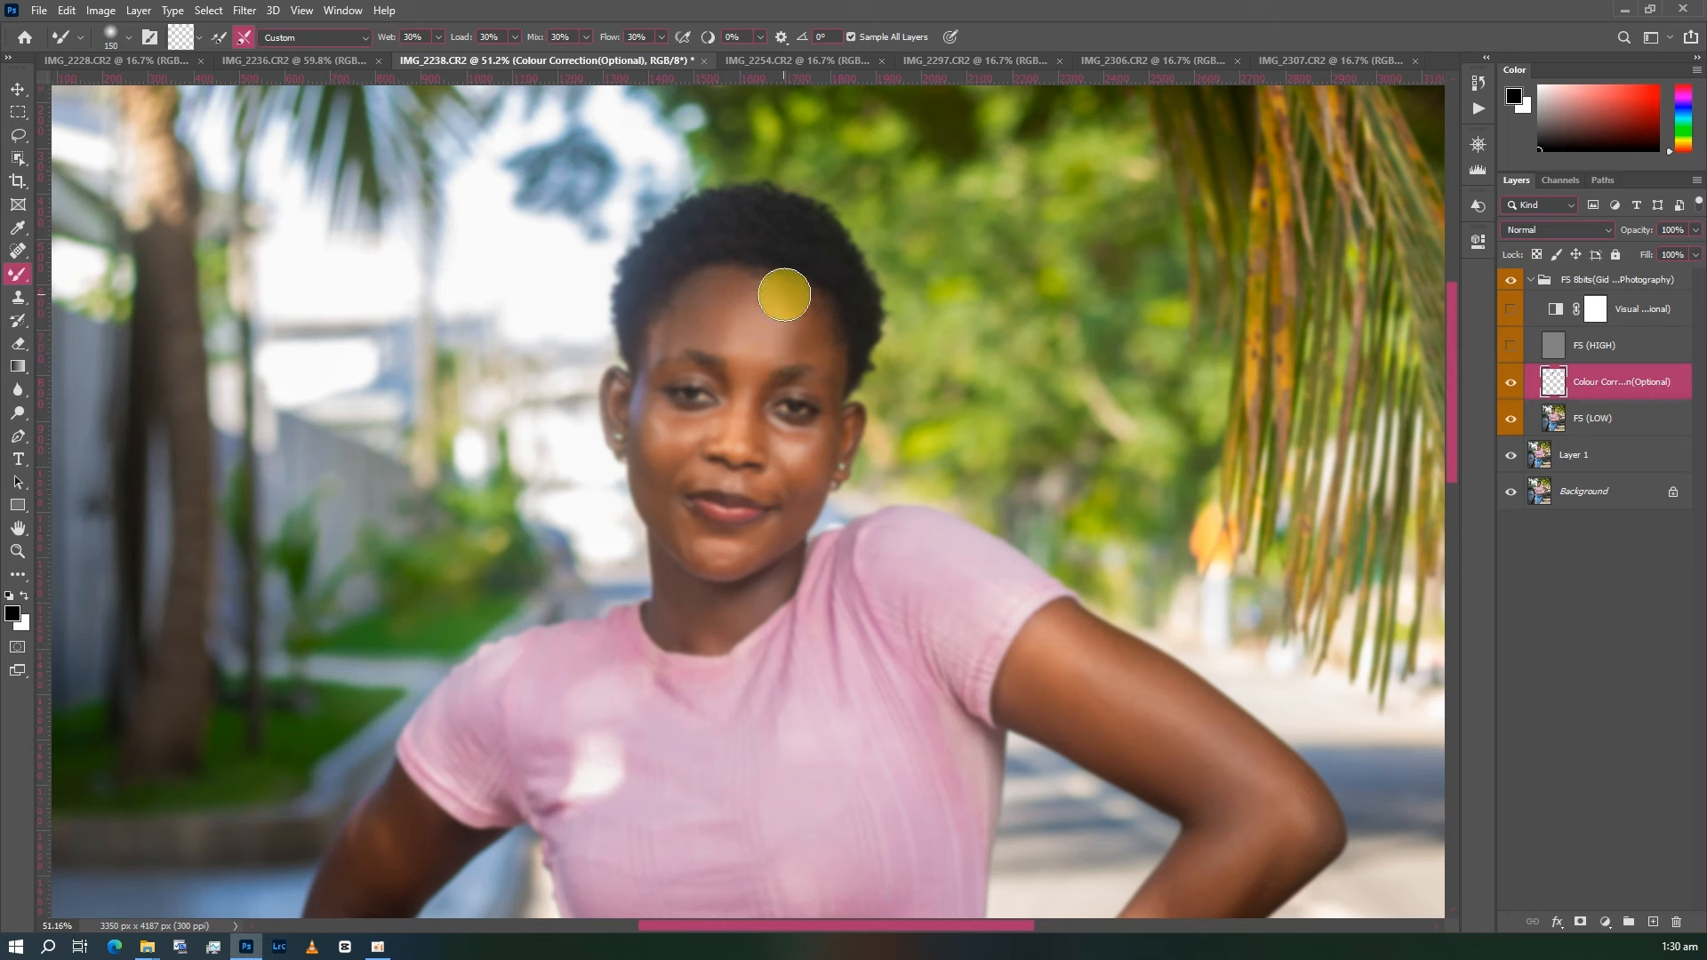
- Blend the highlights and shadows on the viewer's right side of the forehead down to the brow, adjusting the Mixer Brush size to about 125
{"action": "left_click", "coordinate": [800, 325]}
{"action": "mouse_move", "coordinate": [800, 339]}
{"action": "left_mouse_down"}
{"action": "mouse_move", "coordinate": [796, 304]}
{"action": "mouse_move", "coordinate": [815, 345]}
{"action": "mouse_move", "coordinate": [786, 282]}
{"action": "mouse_move", "coordinate": [820, 321]}
{"action": "mouse_move", "coordinate": [827, 353]}
{"action": "mouse_move", "coordinate": [814, 330]}
{"action": "mouse_move", "coordinate": [811, 359]}
{"action": "mouse_move", "coordinate": [812, 305]}
{"action": "mouse_move", "coordinate": [842, 374]}
{"action": "left_mouse_up"}
{"action": "key", "text": "bracketleft"}
{"action": "key", "text": "bracketleft"}
{"action": "key", "text": "bracketright"}
{"action": "key", "text": "bracketright"}
{"action": "mouse_move", "coordinate": [797, 305]}
{"action": "left_mouse_down"}
{"action": "mouse_move", "coordinate": [770, 340]}
{"action": "mouse_move", "coordinate": [755, 285]}
{"action": "mouse_move", "coordinate": [742, 343]}
{"action": "mouse_move", "coordinate": [736, 289]}
{"action": "mouse_move", "coordinate": [720, 328]}
{"action": "mouse_move", "coordinate": [720, 312]}
{"action": "mouse_move", "coordinate": [745, 277]}
{"action": "mouse_move", "coordinate": [774, 275]}
{"action": "mouse_move", "coordinate": [793, 339]}
{"action": "mouse_move", "coordinate": [777, 347]}
{"action": "left_mouse_up"}
{"action": "key", "text": "bracketright"}
{"action": "key", "text": "bracketright"}
{"action": "key", "text": "bracketright"}
{"action": "key", "text": "bracketleft"}
{"action": "key", "text": "bracketleft"}
{"action": "key", "text": "bracketleft"}
{"action": "key", "text": "bracketright"}
{"action": "key", "text": "bracketright"}
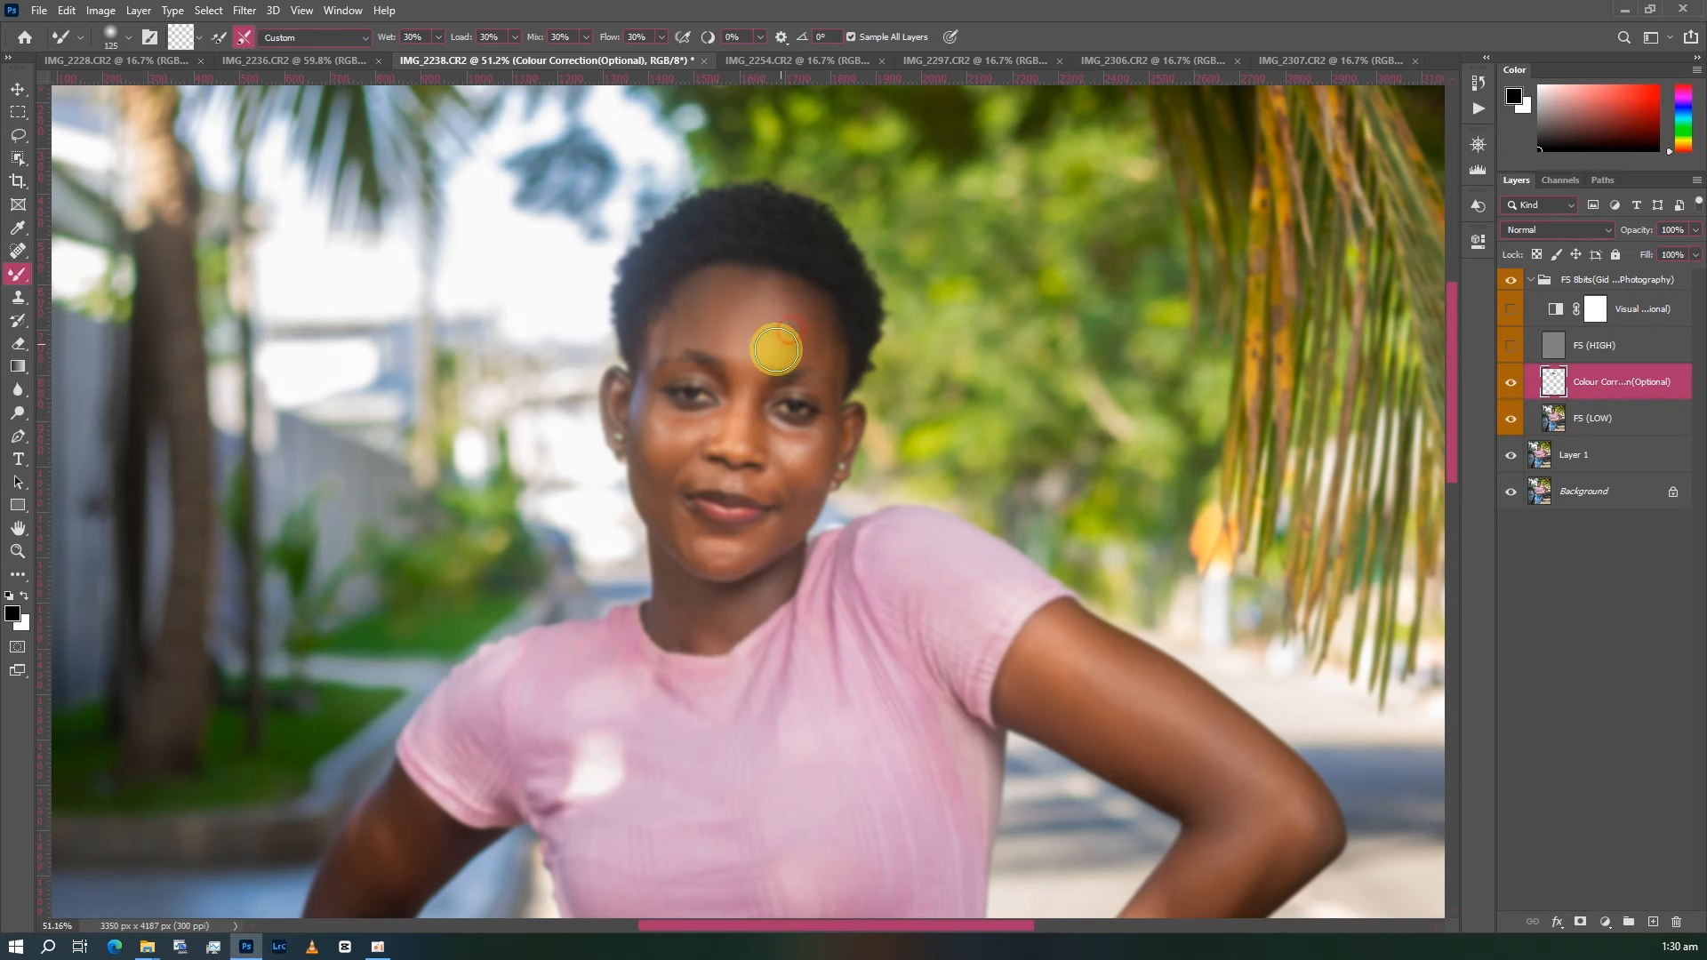
- Smooth the temple and the skin around the eye on the viewer's left, reducing the Mixer Brush from 80 to 50
{"action": "scroll", "coordinate": [777, 328], "scroll_direction": "down", "scroll_amount": 1}
{"action": "key", "text": "bracketleft"}
{"action": "key", "text": "bracketleft"}
{"action": "key", "text": "bracketleft"}
{"action": "scroll", "coordinate": [655, 301], "scroll_direction": "down", "scroll_amount": 1}
{"action": "key", "text": "bracketleft"}
{"action": "key", "text": "bracketleft"}
{"action": "key", "text": "bracketleft"}
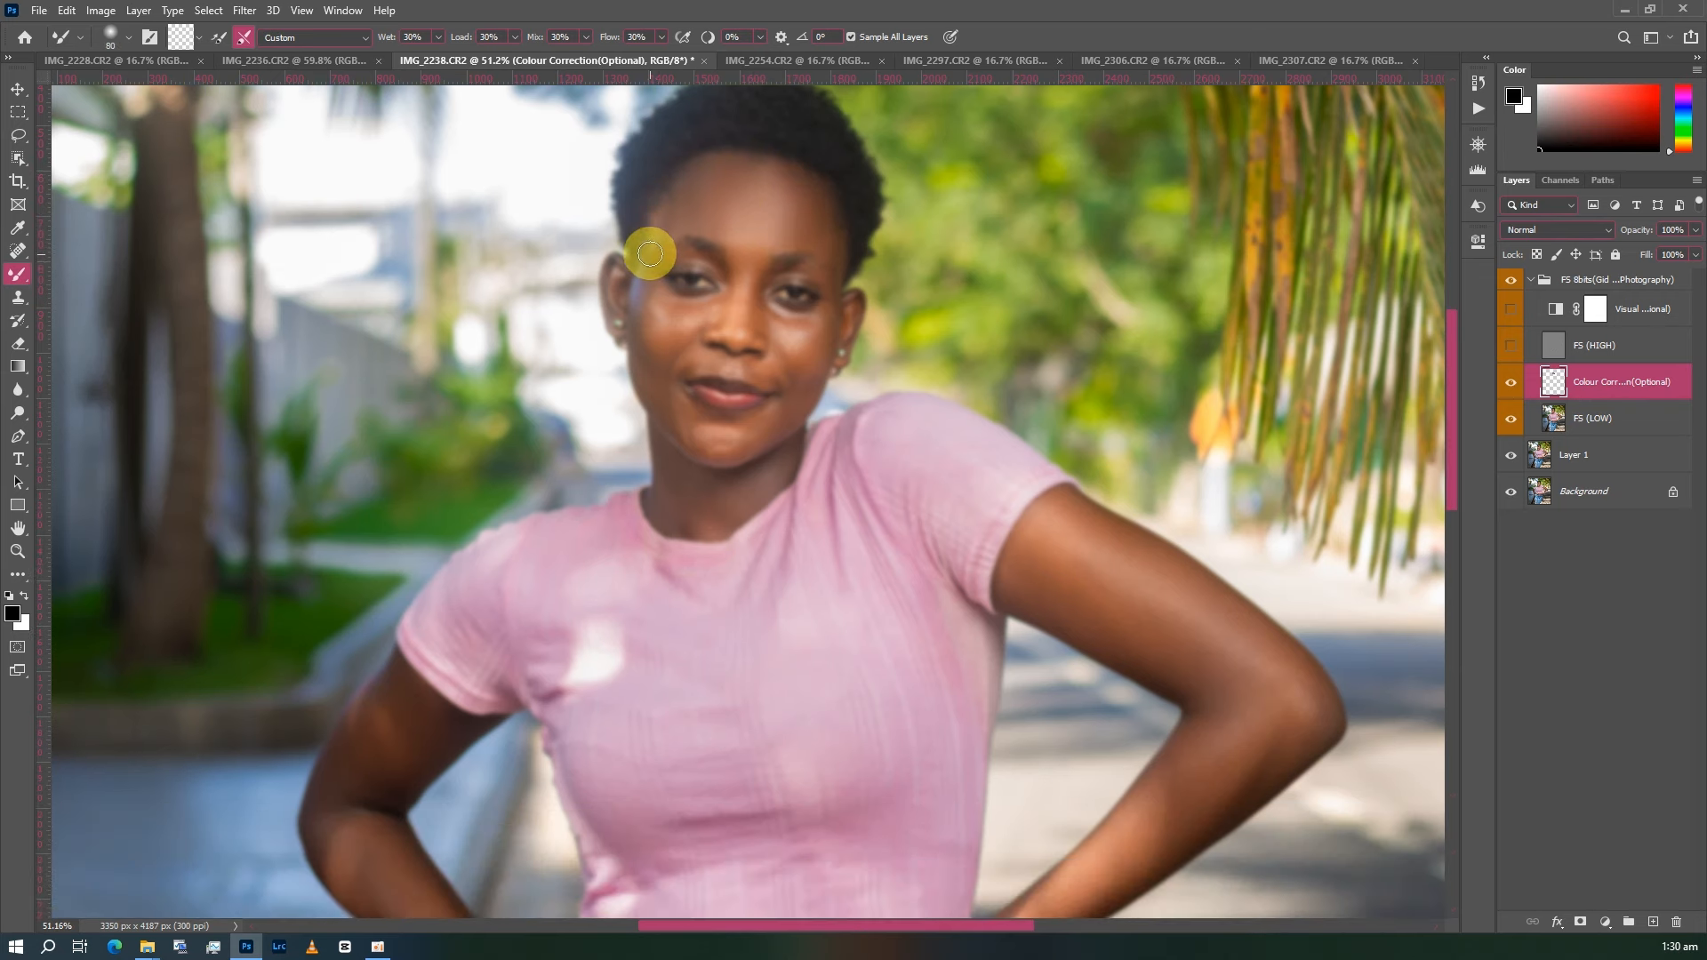
{"action": "key", "text": "bracketright"}
{"action": "mouse_move", "coordinate": [643, 291]}
{"action": "left_mouse_down"}
{"action": "mouse_move", "coordinate": [697, 317]}
{"action": "mouse_move", "coordinate": [685, 323]}
{"action": "mouse_move", "coordinate": [659, 294]}
{"action": "mouse_move", "coordinate": [710, 297]}
{"action": "mouse_move", "coordinate": [697, 309]}
{"action": "mouse_move", "coordinate": [725, 291]}
{"action": "mouse_move", "coordinate": [711, 306]}
{"action": "mouse_move", "coordinate": [735, 273]}
{"action": "left_mouse_up"}
{"action": "key", "text": "bracketleft"}
{"action": "key", "text": "bracketleft"}
{"action": "key", "text": "bracketright"}
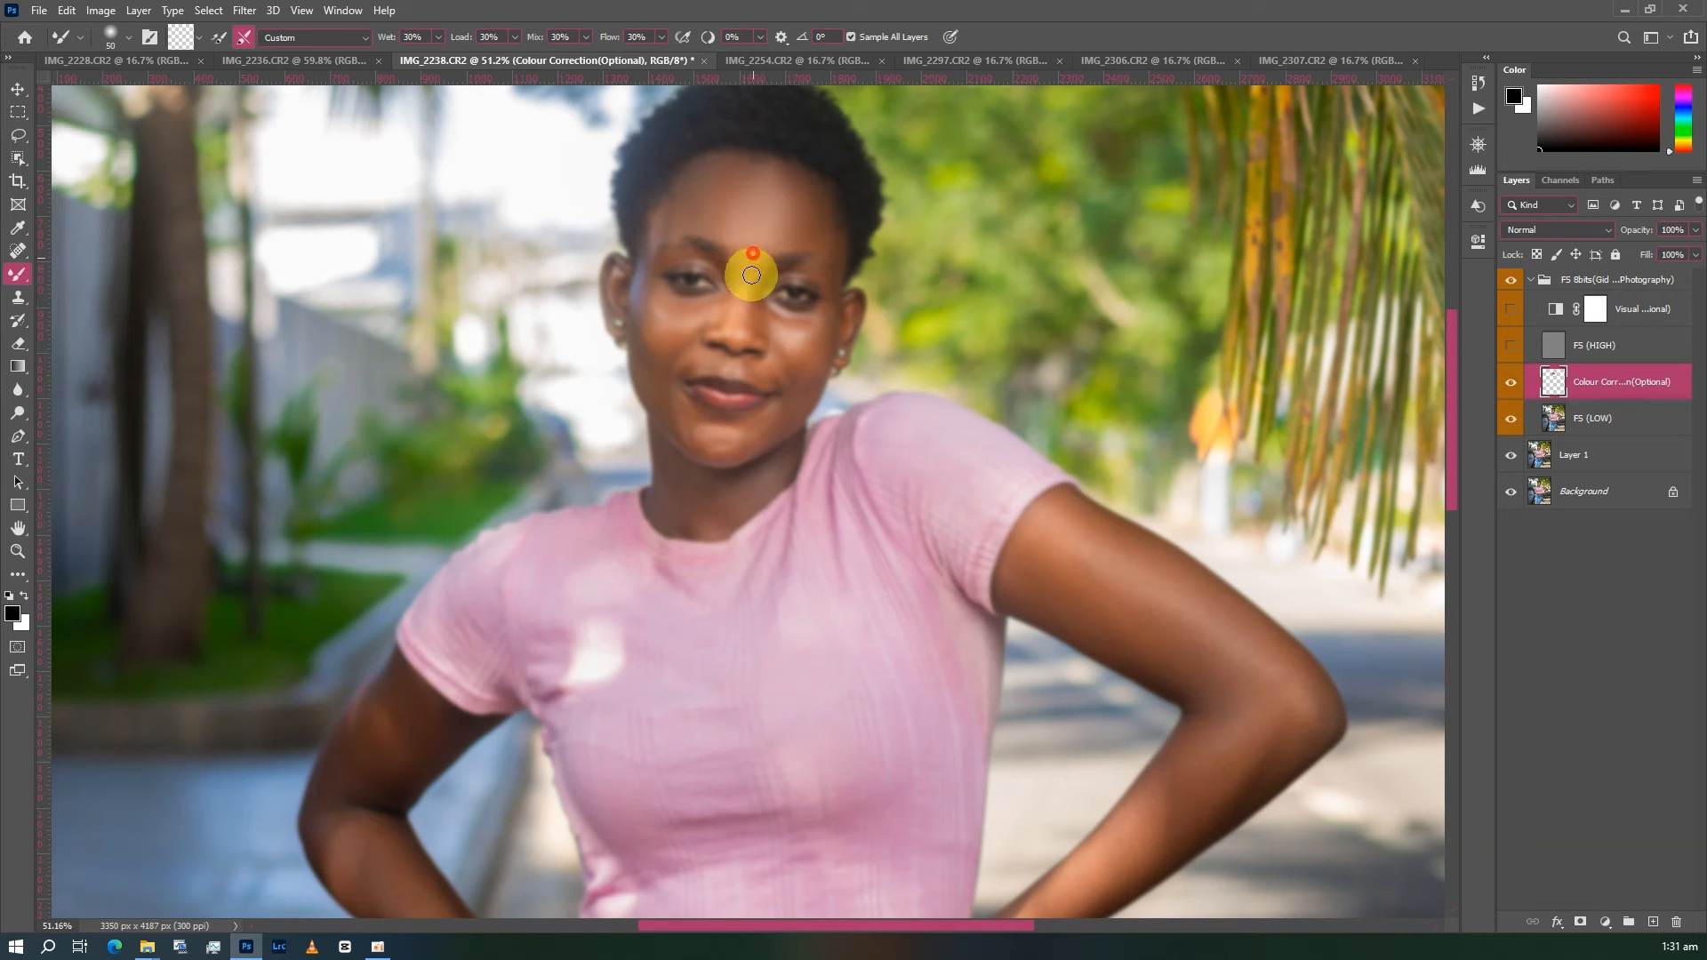
- Blend the skin between the brows and along the nose with Mixer Brush sizes of 50 down to 40
{"action": "mouse_move", "coordinate": [760, 257]}
{"action": "left_mouse_down"}
{"action": "mouse_move", "coordinate": [744, 295]}
{"action": "mouse_move", "coordinate": [745, 264]}
{"action": "left_mouse_up"}
{"action": "key", "text": "bracketleft"}
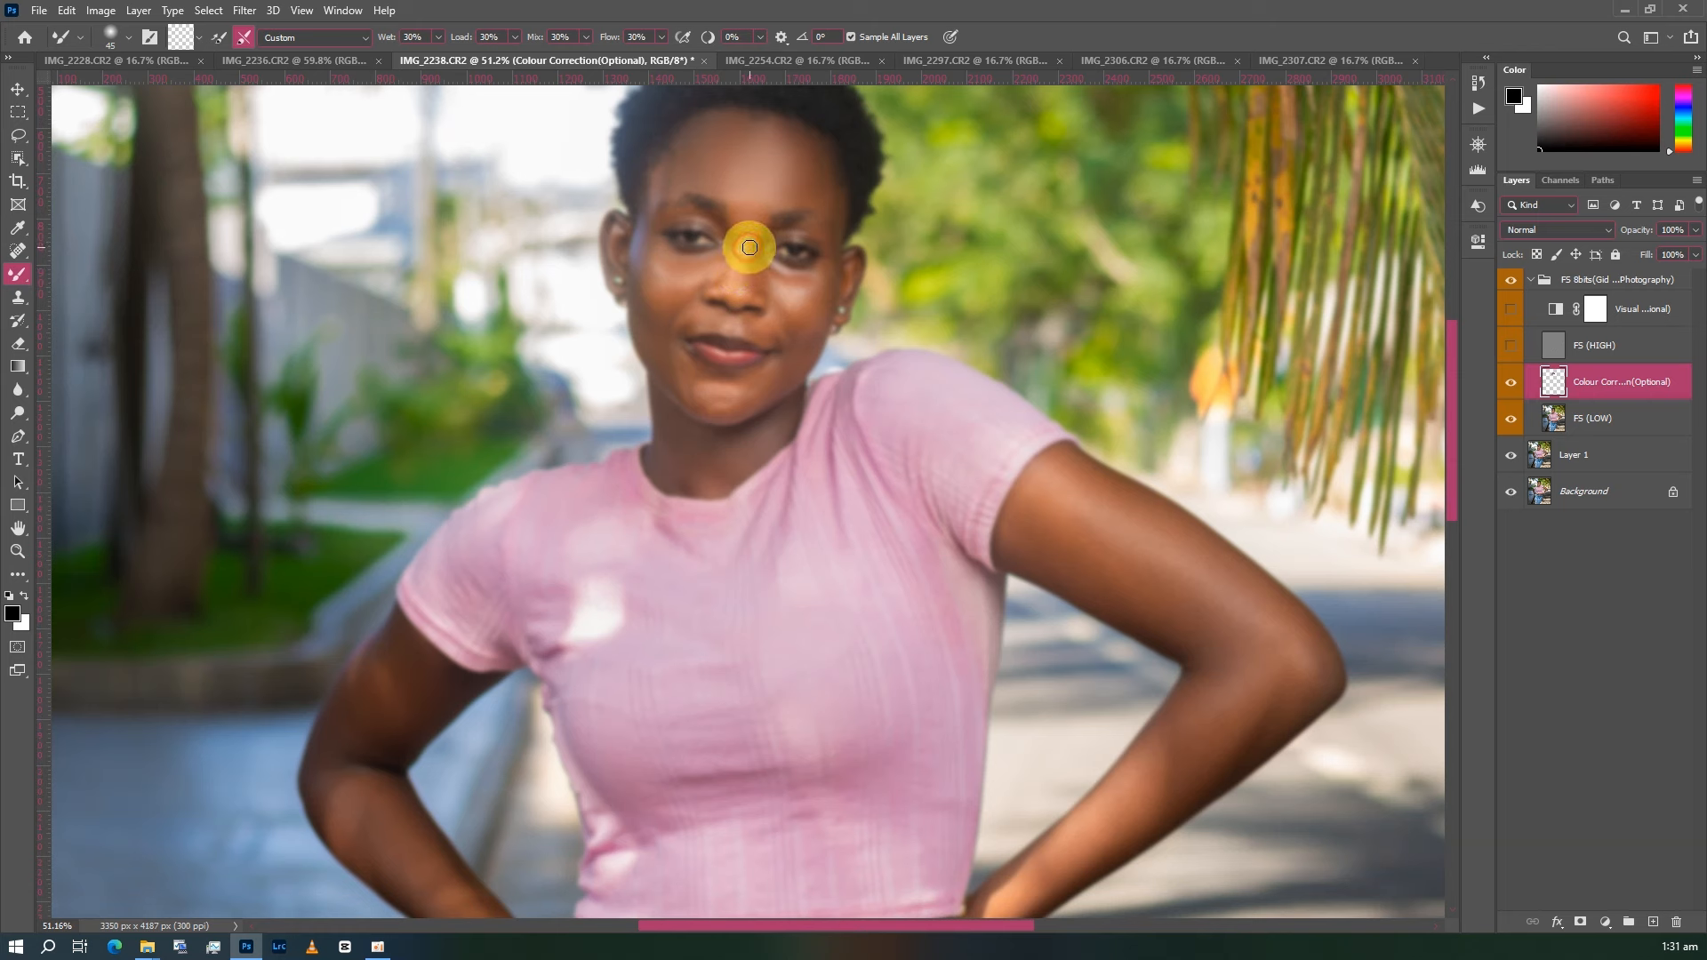
{"action": "mouse_move", "coordinate": [753, 285]}
{"action": "left_mouse_down"}
{"action": "mouse_move", "coordinate": [758, 232]}
{"action": "mouse_move", "coordinate": [778, 229]}
{"action": "mouse_move", "coordinate": [733, 219]}
{"action": "mouse_move", "coordinate": [732, 248]}
{"action": "left_mouse_up"}
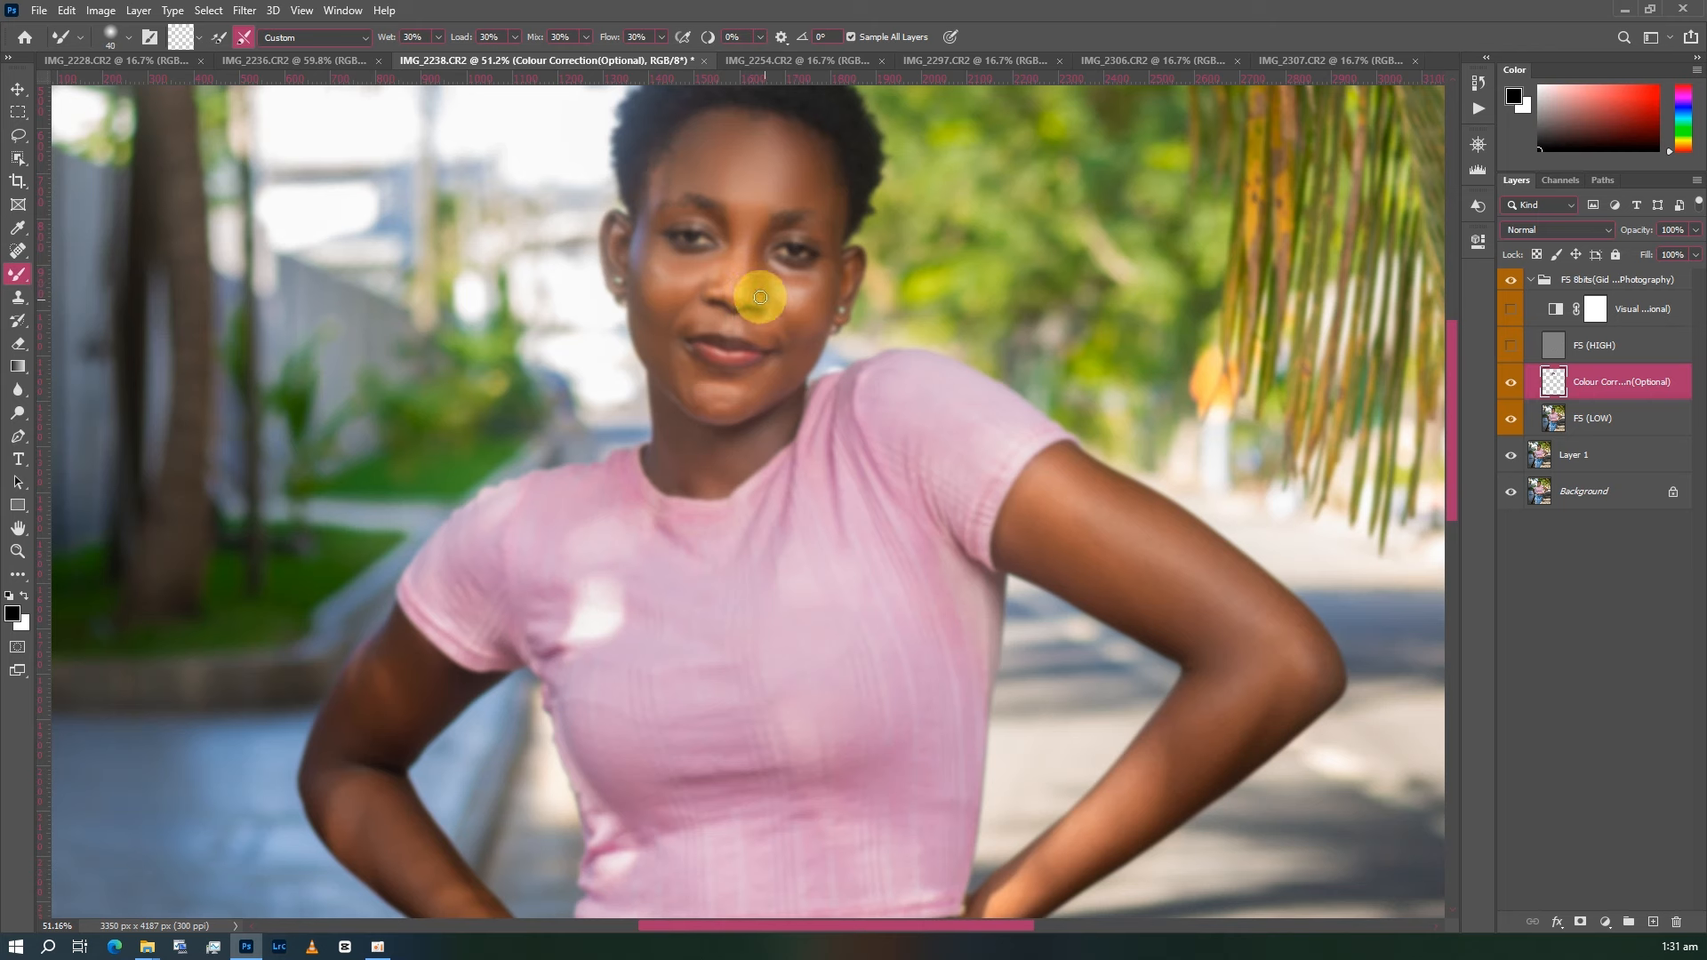
{"action": "left_click_drag", "start_coordinate": [761, 300], "coordinate": [745, 299]}
- Smooth the under-eye area and upper cheek on the viewer's left with the Mixer Brush at size 60
{"action": "scroll", "coordinate": [707, 271], "scroll_direction": "up", "scroll_amount": 1}
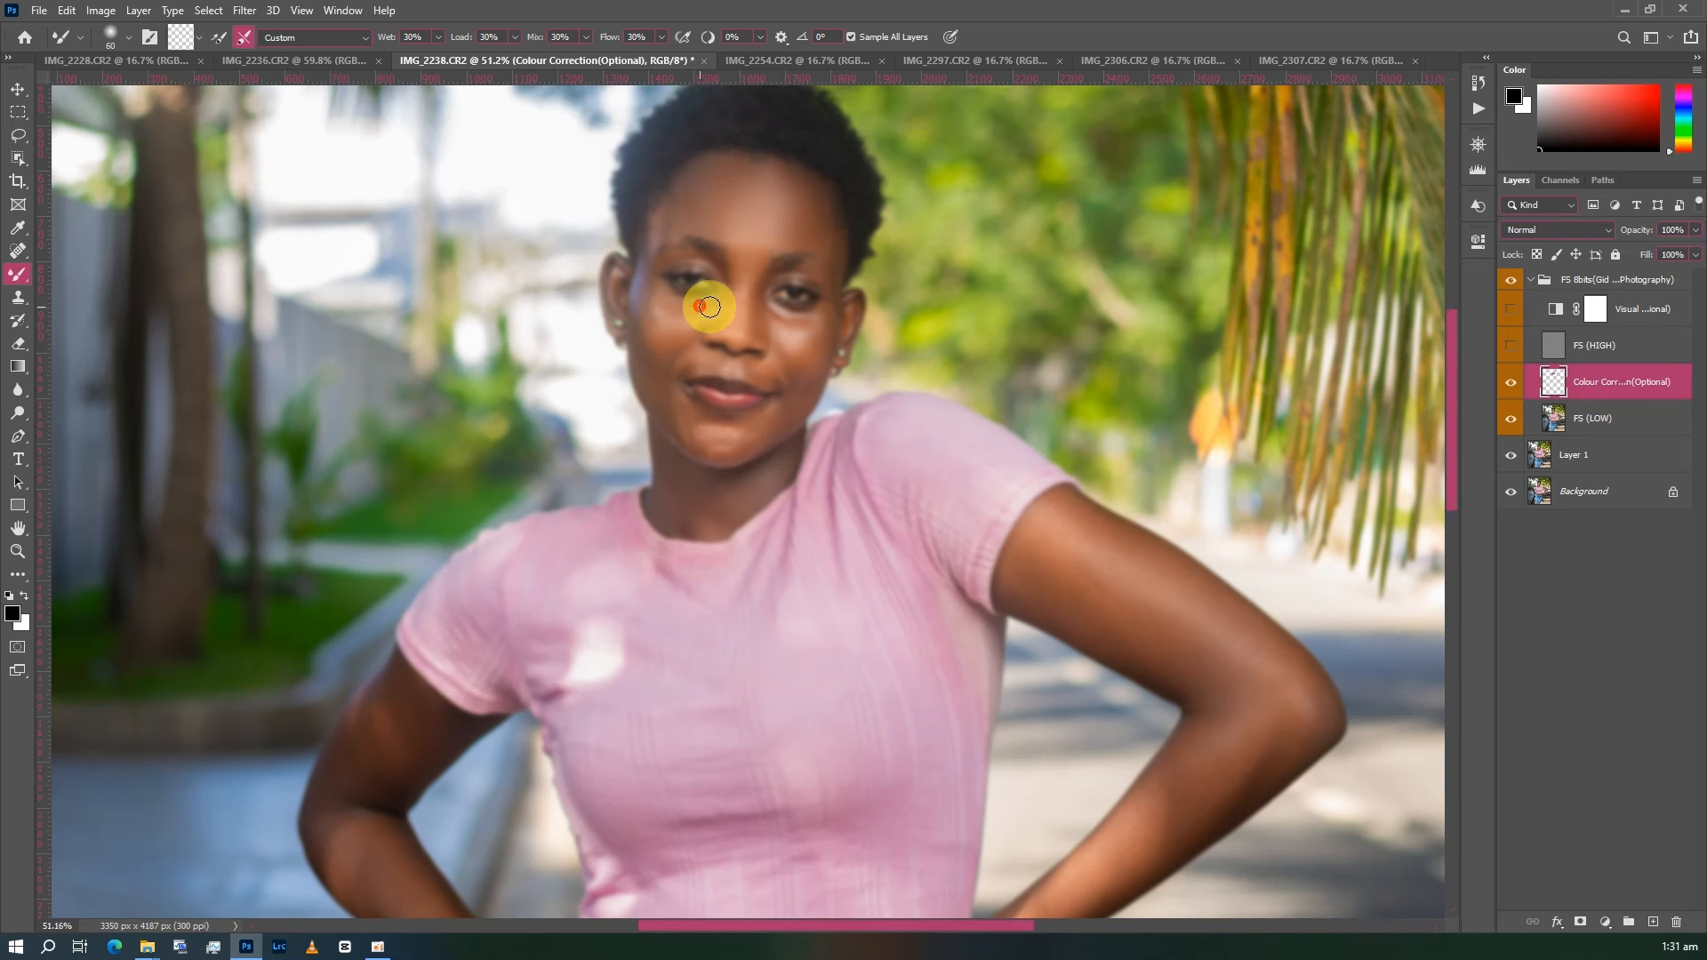
{"action": "key", "text": "["}
{"action": "mouse_move", "coordinate": [724, 294]}
{"action": "left_mouse_down"}
{"action": "mouse_move", "coordinate": [654, 282]}
{"action": "mouse_move", "coordinate": [653, 307]}
{"action": "mouse_move", "coordinate": [653, 282]}
{"action": "mouse_move", "coordinate": [652, 331]}
{"action": "mouse_move", "coordinate": [704, 318]}
{"action": "mouse_move", "coordinate": [663, 332]}
{"action": "left_mouse_up"}
{"action": "left_click", "coordinate": [670, 330]}
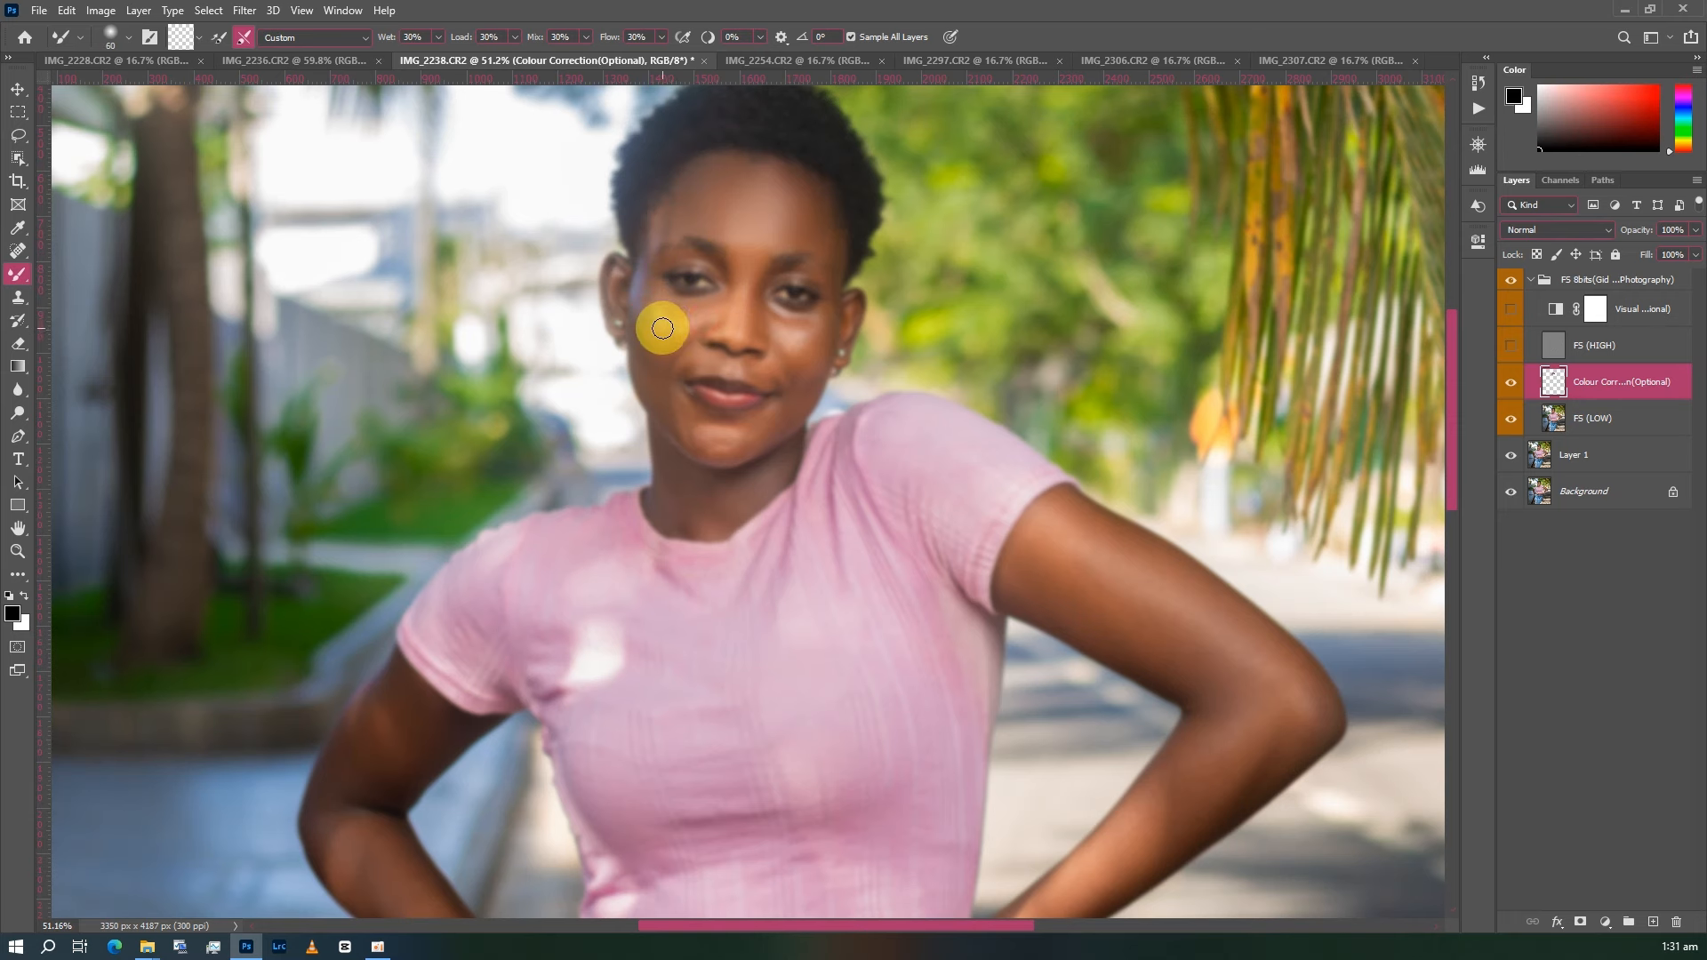
- Blend the outer cheek and the skin beside the mouth on the viewer's left with the Mixer Brush at size 45
{"action": "scroll", "coordinate": [663, 332], "scroll_direction": "down", "scroll_amount": 1}
{"action": "key", "text": "["}
{"action": "left_click_drag", "start_coordinate": [645, 272], "coordinate": [647, 286]}
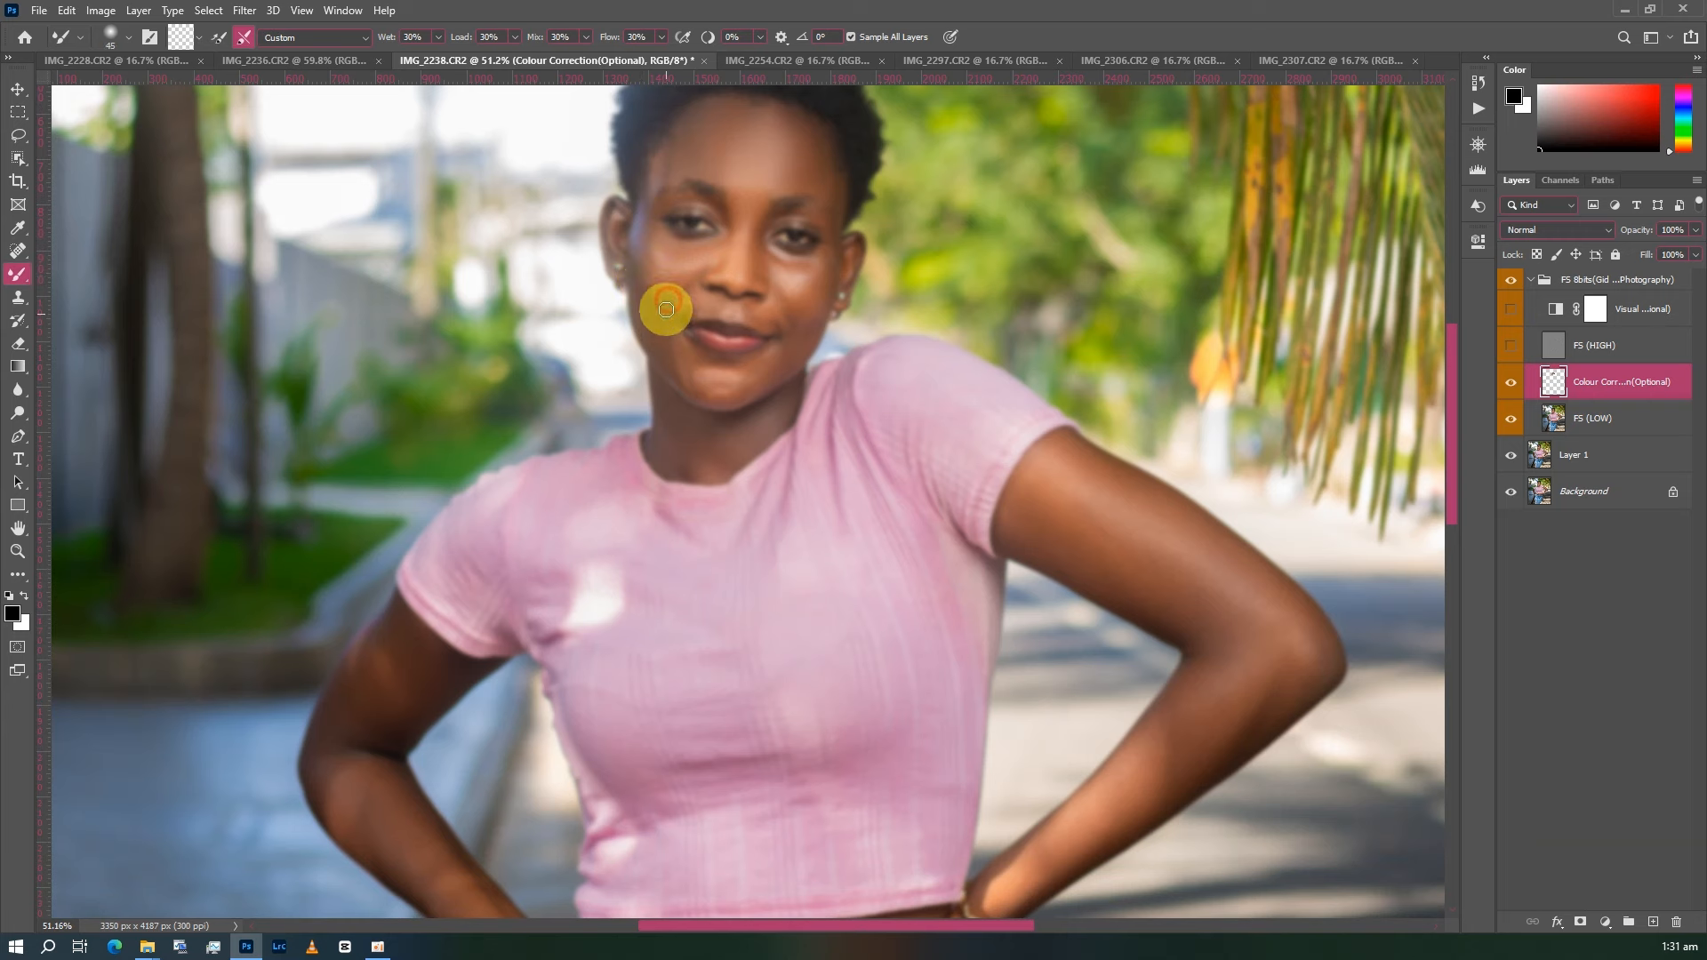
{"action": "mouse_move", "coordinate": [666, 309]}
{"action": "left_mouse_down"}
{"action": "mouse_move", "coordinate": [638, 283]}
{"action": "mouse_move", "coordinate": [649, 323]}
{"action": "mouse_move", "coordinate": [646, 261]}
{"action": "mouse_move", "coordinate": [679, 323]}
{"action": "mouse_move", "coordinate": [673, 283]}
{"action": "mouse_move", "coordinate": [682, 328]}
{"action": "left_mouse_up"}
- Smooth the chin and jawline below the mouth with the Mixer Brush, adjusting its size to fit the area
{"action": "key", "text": "]"}
{"action": "key", "text": "]"}
{"action": "scroll", "coordinate": [648, 316], "scroll_direction": "down", "scroll_amount": 1}
{"action": "key", "text": "]"}
{"action": "key", "text": "["}
{"action": "key", "text": "]"}
{"action": "key", "text": "]"}
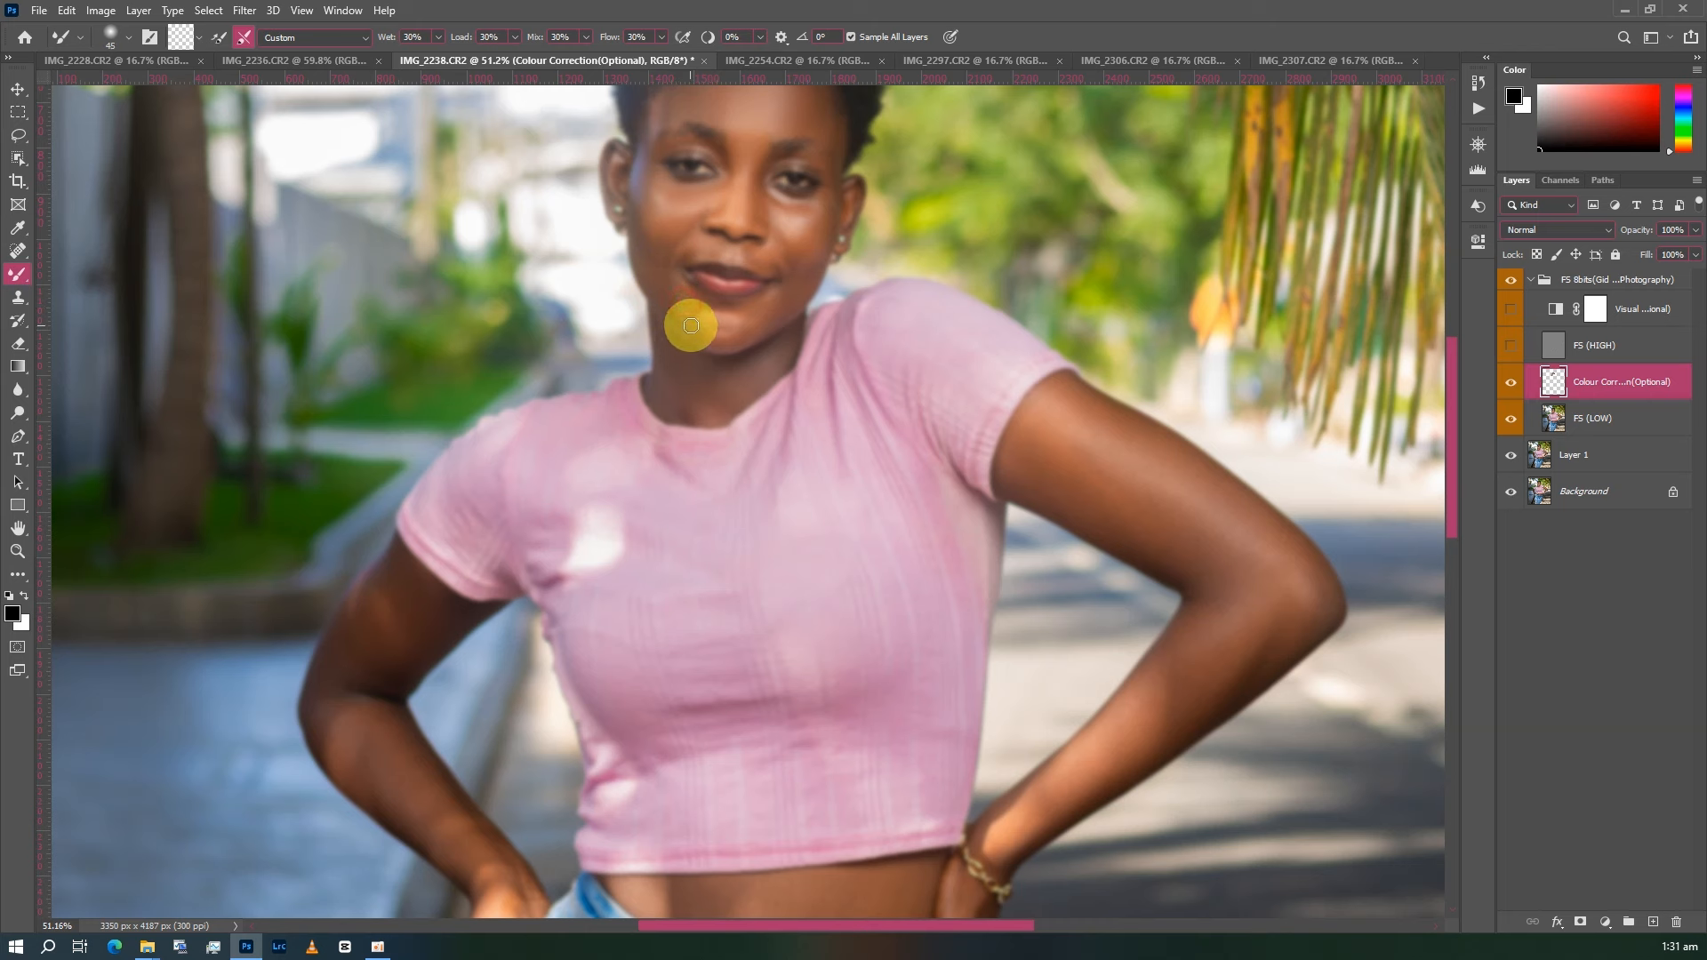
{"action": "key", "text": "]"}
{"action": "mouse_move", "coordinate": [741, 334]}
{"action": "left_mouse_down"}
{"action": "mouse_move", "coordinate": [793, 298]}
{"action": "mouse_move", "coordinate": [761, 324]}
{"action": "mouse_move", "coordinate": [695, 324]}
{"action": "mouse_move", "coordinate": [716, 338]}
{"action": "mouse_move", "coordinate": [730, 336]}
{"action": "mouse_move", "coordinate": [704, 330]}
{"action": "mouse_move", "coordinate": [680, 290]}
{"action": "mouse_move", "coordinate": [685, 326]}
{"action": "mouse_move", "coordinate": [684, 288]}
{"action": "mouse_move", "coordinate": [738, 312]}
{"action": "mouse_move", "coordinate": [696, 324]}
{"action": "mouse_move", "coordinate": [723, 337]}
{"action": "mouse_move", "coordinate": [775, 297]}
{"action": "mouse_move", "coordinate": [781, 376]}
{"action": "left_mouse_up"}
{"action": "key", "text": "["}
{"action": "key", "text": "["}
{"action": "key", "text": "["}
{"action": "key", "text": "bracketright"}
{"action": "key", "text": "bracketright"}
{"action": "key", "text": "bracketleft"}
{"action": "key", "text": "bracketright"}
- Blend the lower cheek on the viewer's left with the Mixer Brush at size 45
{"action": "scroll", "coordinate": [777, 289], "scroll_direction": "up", "scroll_amount": 2}
{"action": "scroll", "coordinate": [667, 307], "scroll_direction": "up", "scroll_amount": 1}
{"action": "key", "text": "bracketleft"}
{"action": "key", "text": "bracketleft"}
{"action": "left_click_drag", "start_coordinate": [681, 347], "coordinate": [663, 370]}
{"action": "scroll", "coordinate": [735, 236], "scroll_direction": "up", "scroll_amount": 1}
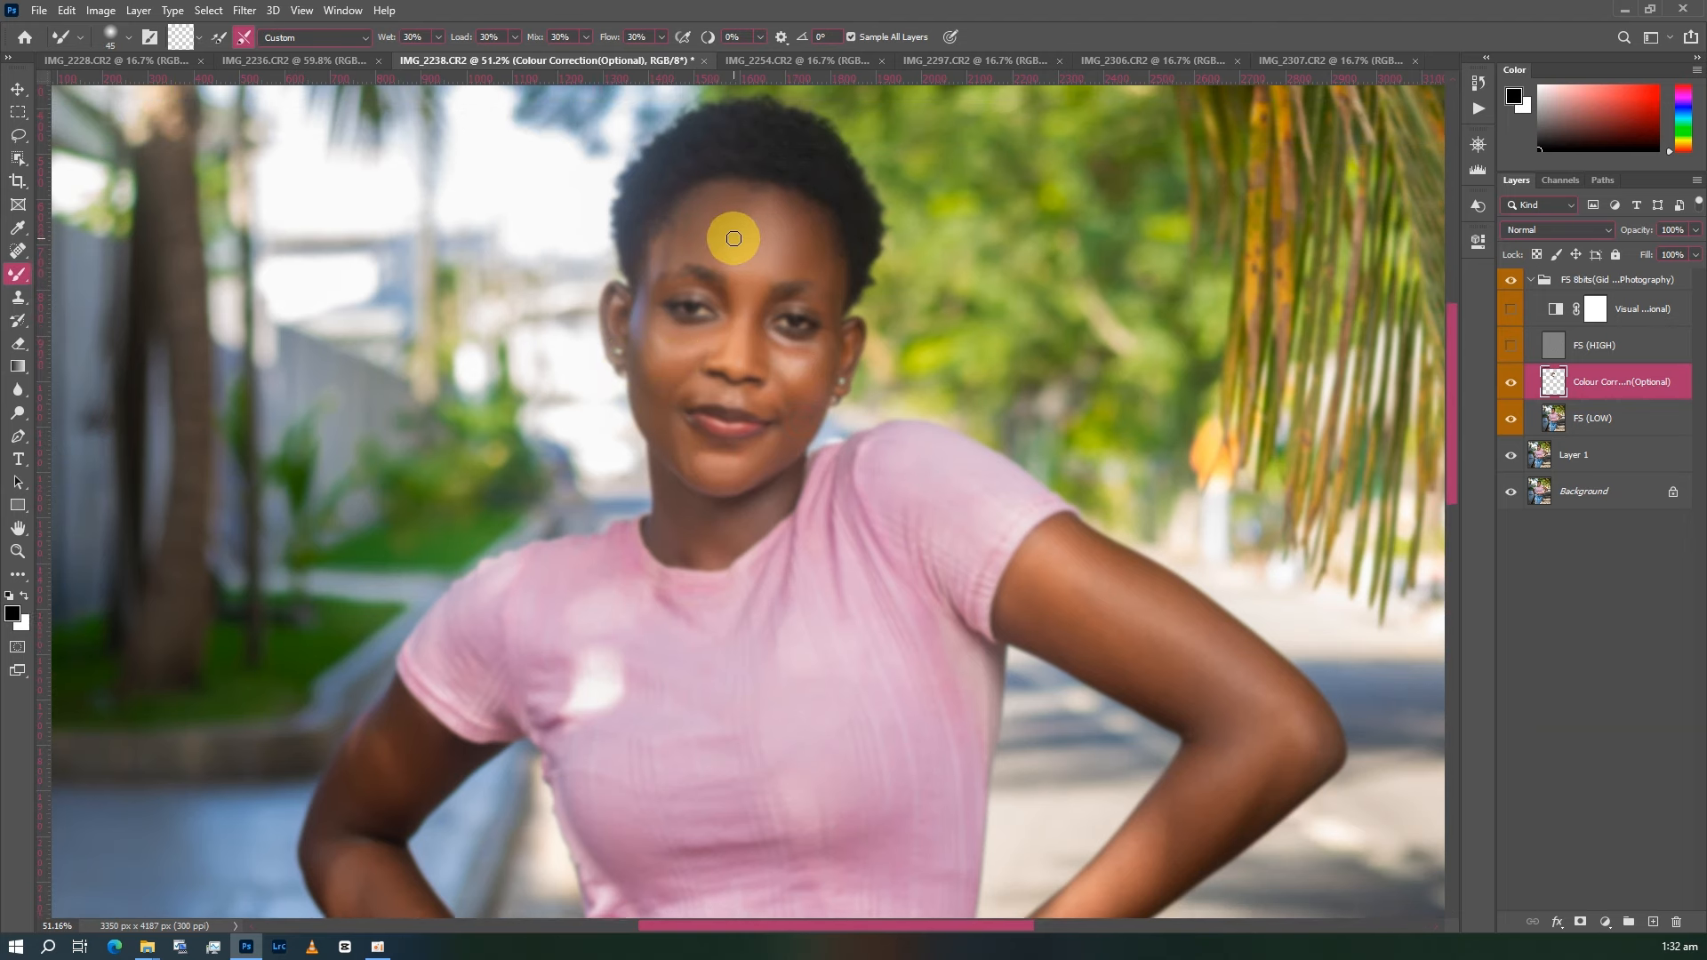
- Compare the skin with and without the colour correction layer while FS (HIGH) is shown, then hide FS (HIGH) again
{"action": "left_click", "coordinate": [1514, 346]}
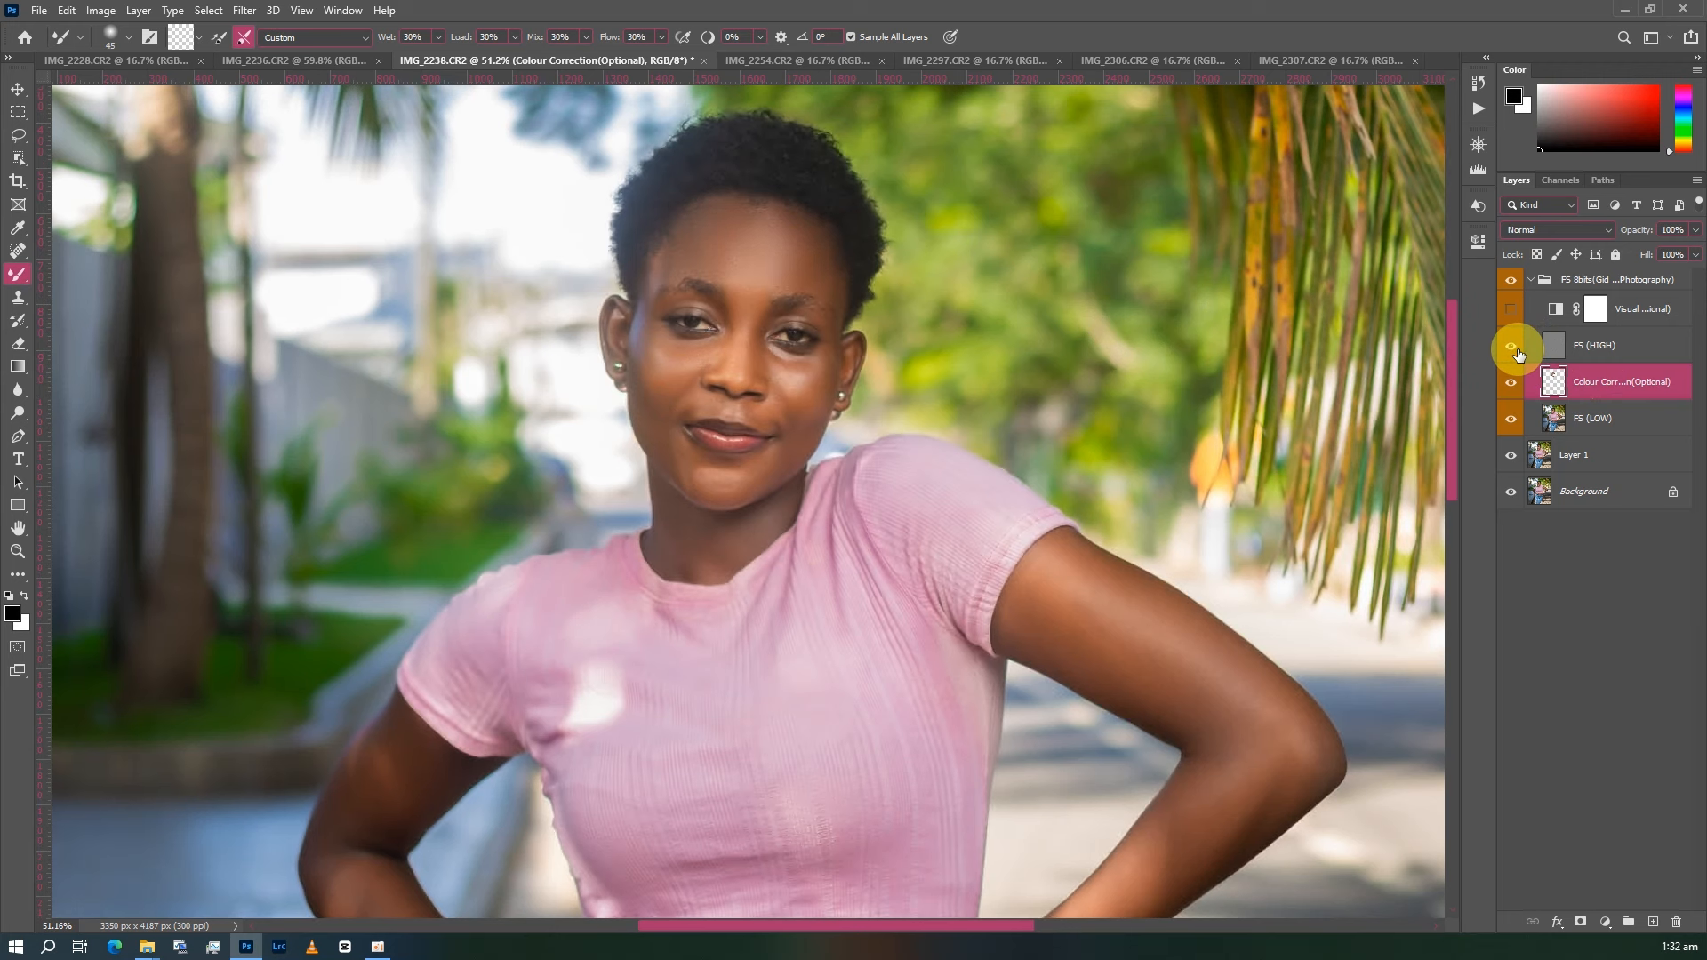
{"action": "left_click", "coordinate": [1511, 383]}
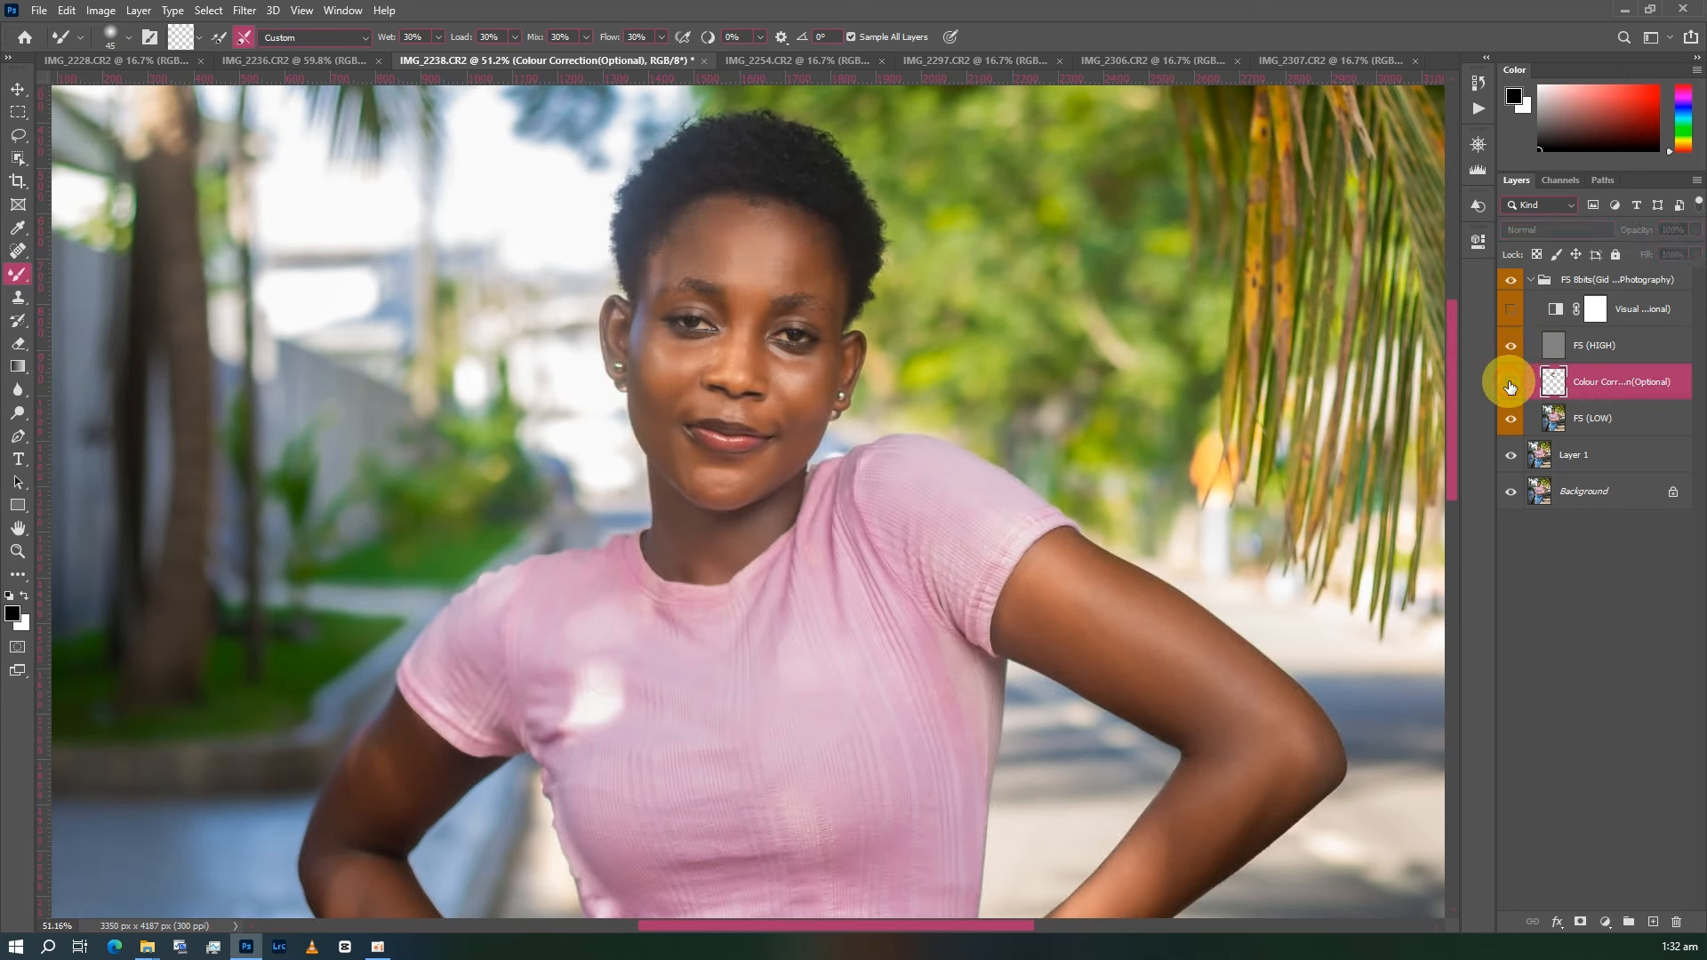
{"action": "left_click", "coordinate": [1512, 383]}
{"action": "left_click", "coordinate": [1512, 383]}
{"action": "left_click", "coordinate": [1511, 384]}
{"action": "left_click", "coordinate": [1514, 383]}
{"action": "left_click", "coordinate": [1513, 383]}
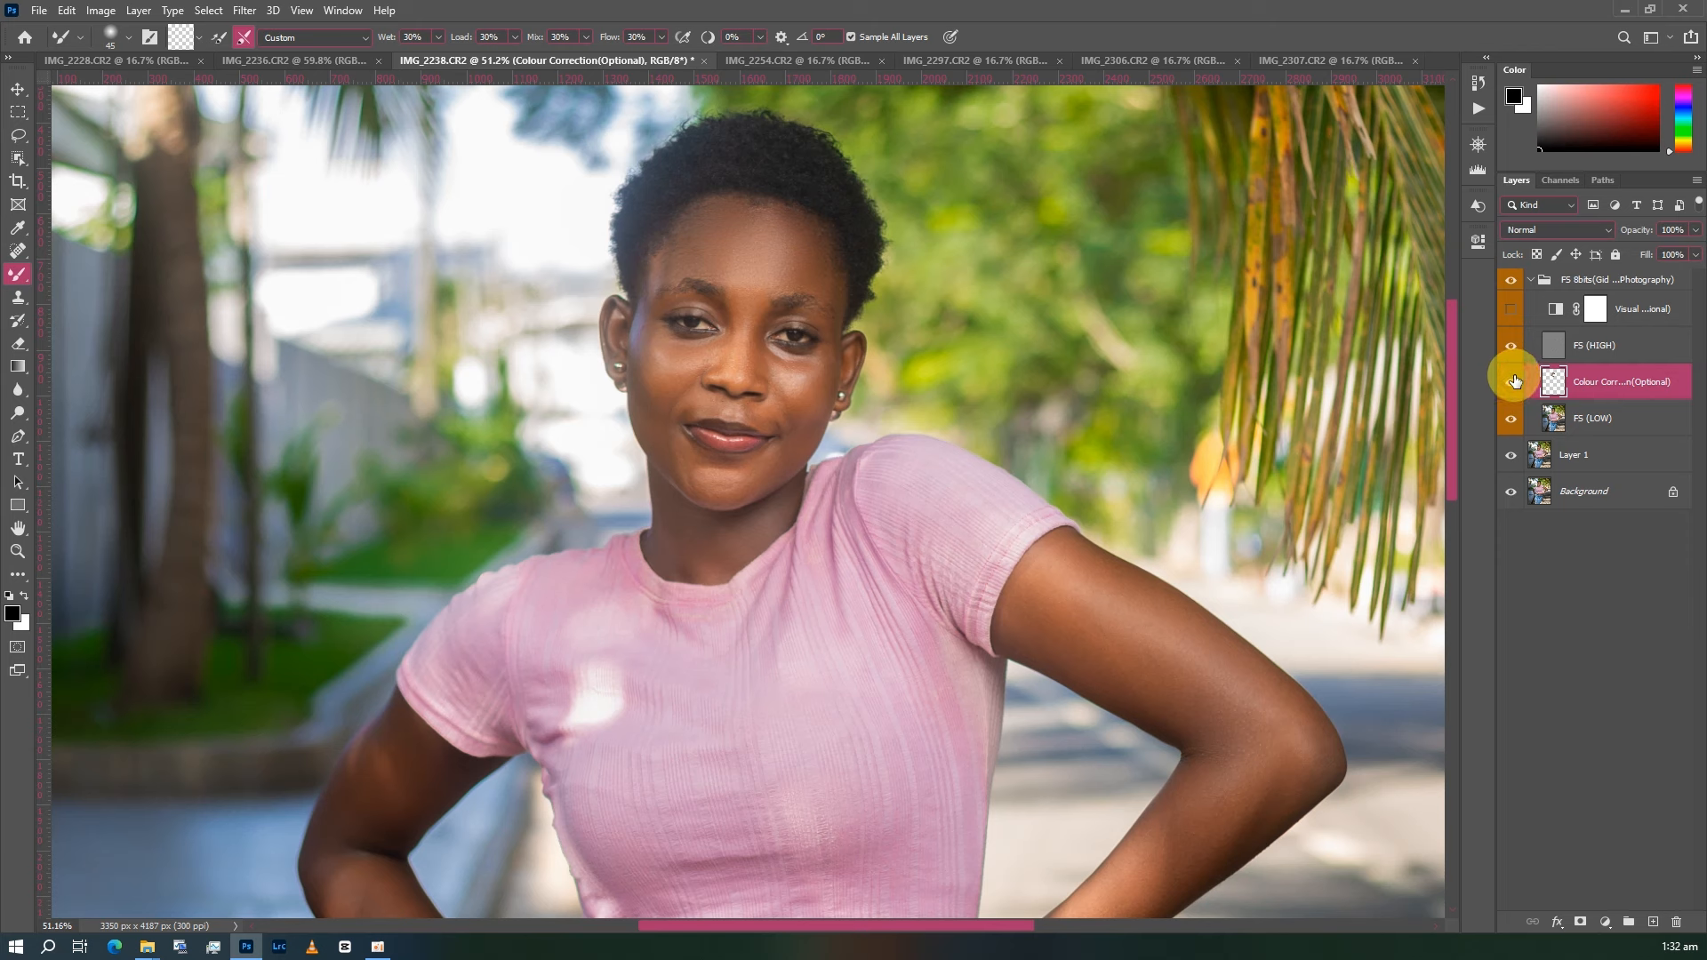
{"action": "left_click", "coordinate": [1513, 382]}
{"action": "left_click", "coordinate": [1515, 381]}
{"action": "left_click", "coordinate": [1514, 381]}
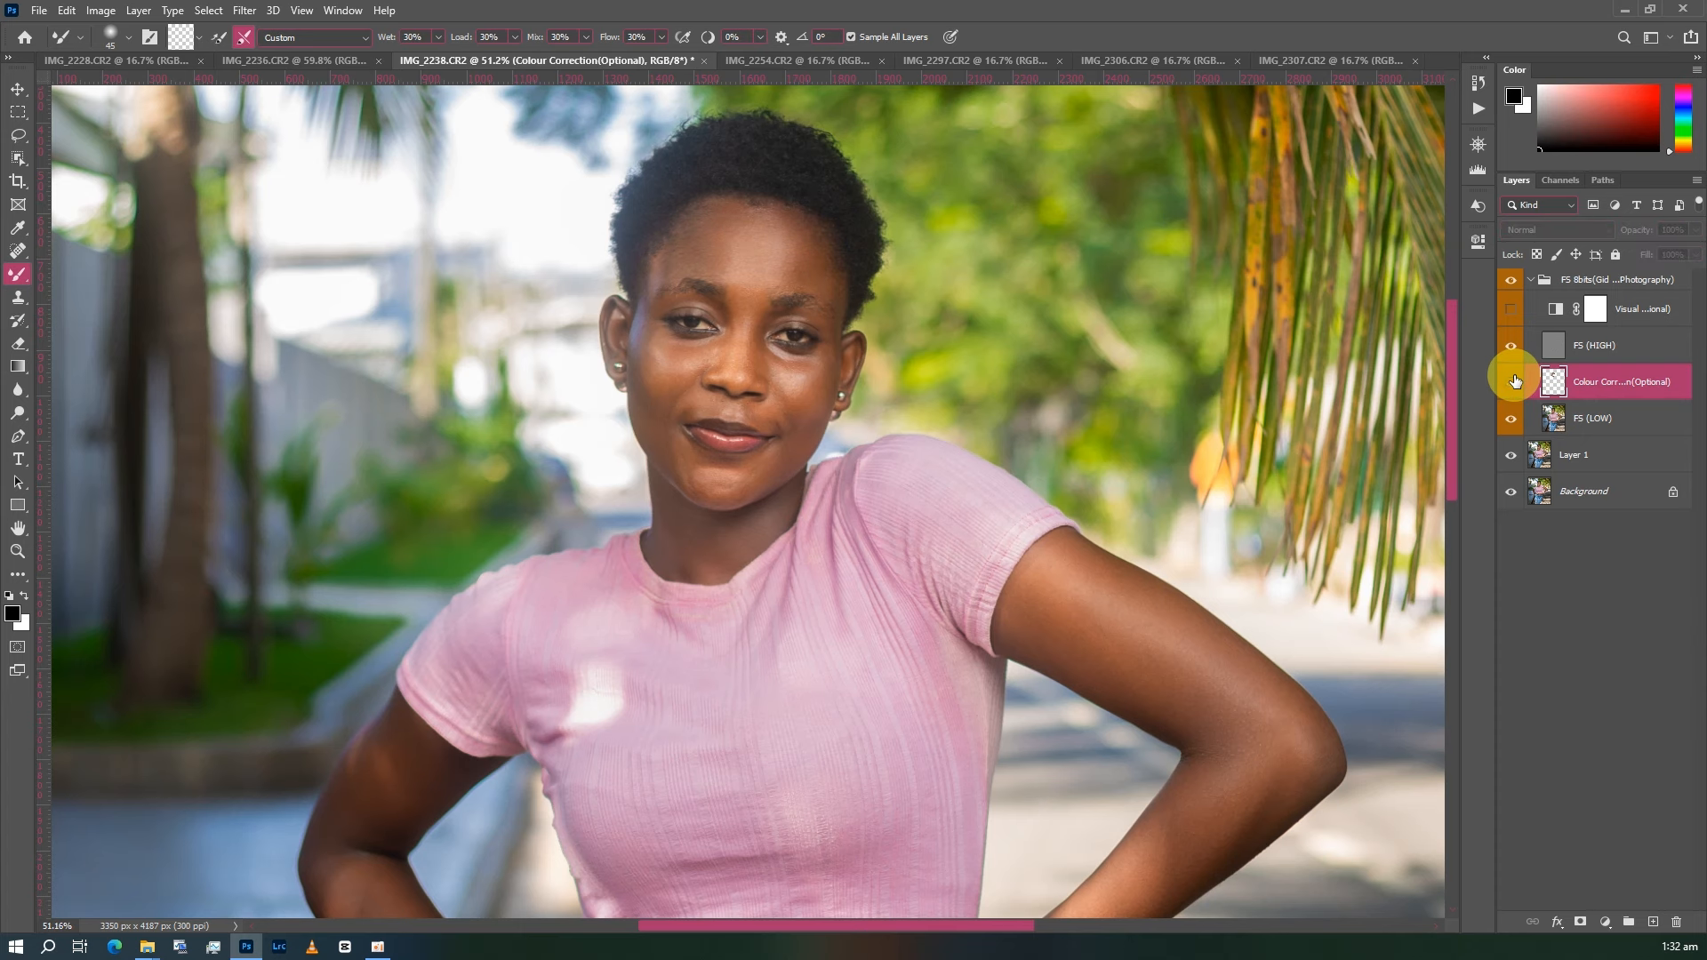
{"action": "left_click", "coordinate": [1514, 382]}
{"action": "left_click", "coordinate": [1515, 346]}
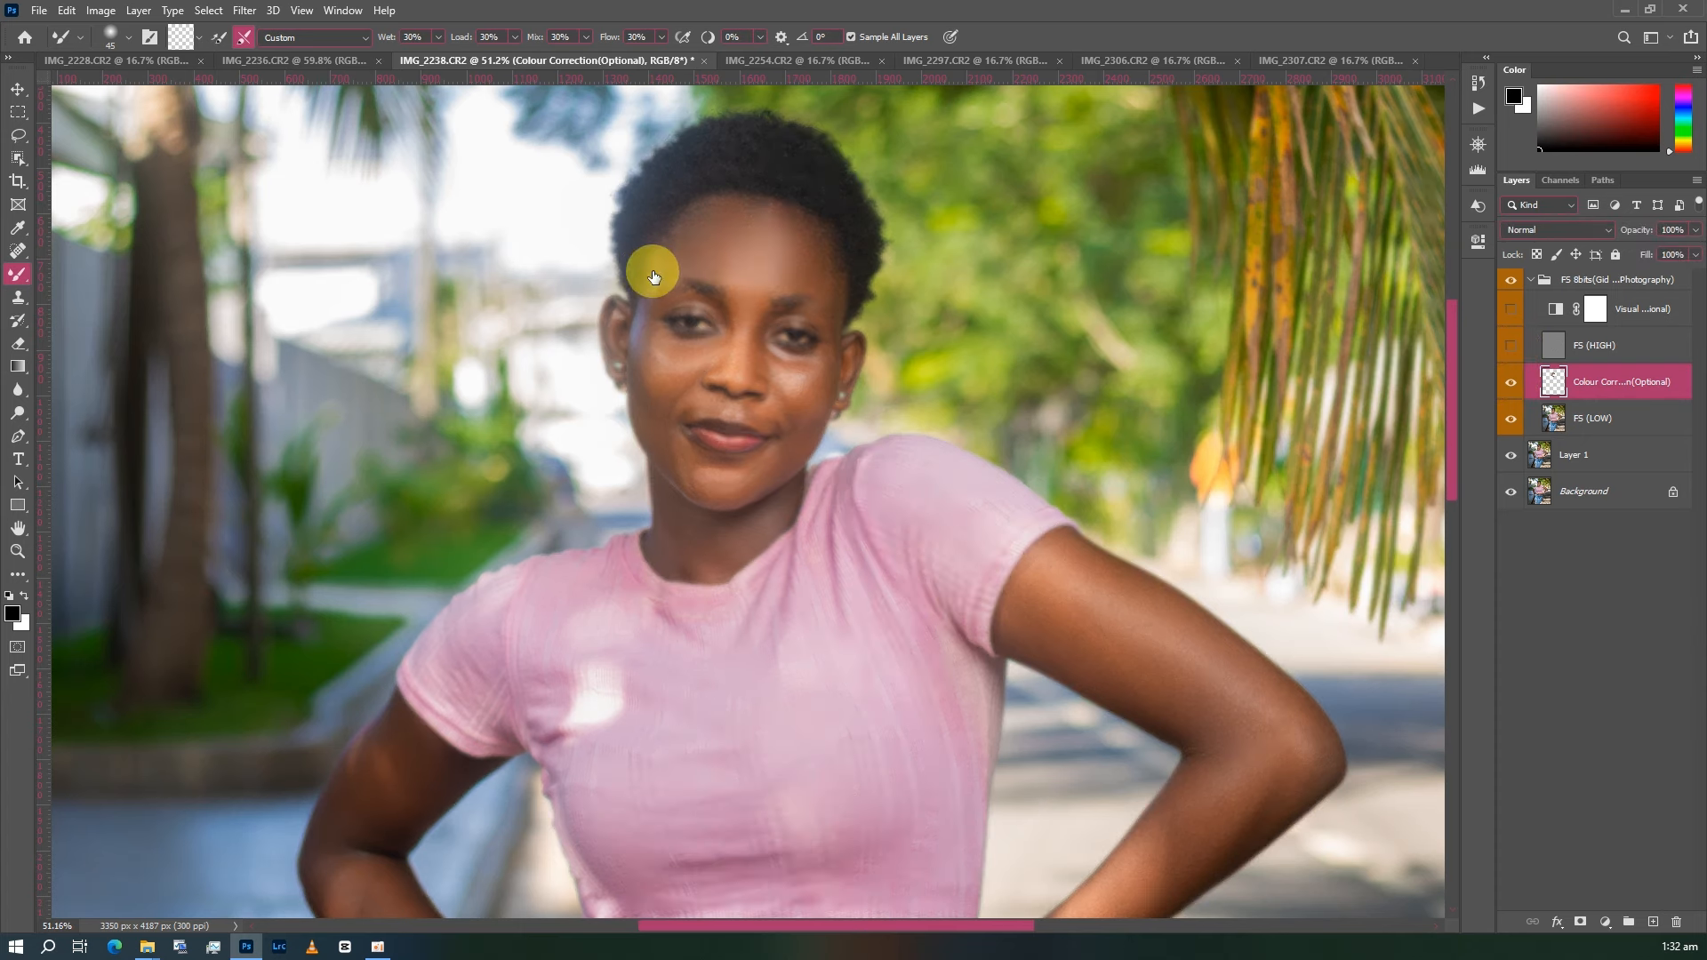
- Smooth the under-eye area and outer cheek on the viewer's right with the Mixer Brush at about size 50
{"action": "key", "text": "bracketleft"}
{"action": "key", "text": "bracketright"}
{"action": "left_click_drag", "start_coordinate": [773, 349], "coordinate": [784, 356]}
{"action": "key", "text": "bracketright"}
{"action": "left_click", "coordinate": [818, 353]}
{"action": "mouse_move", "coordinate": [818, 354]}
{"action": "left_mouse_down"}
{"action": "mouse_move", "coordinate": [792, 309]}
{"action": "mouse_move", "coordinate": [767, 324]}
{"action": "mouse_move", "coordinate": [818, 328]}
{"action": "mouse_move", "coordinate": [841, 302]}
{"action": "mouse_move", "coordinate": [826, 279]}
{"action": "mouse_move", "coordinate": [824, 326]}
{"action": "left_mouse_up"}
{"action": "key", "text": "bracketright"}
{"action": "key", "text": "bracketleft"}
{"action": "key", "text": "bracketright"}
{"action": "scroll", "coordinate": [817, 324], "scroll_direction": "down", "scroll_amount": 1}
{"action": "key", "text": "bracketright"}
{"action": "key", "text": "bracketright"}
{"action": "key", "text": "bracketright"}
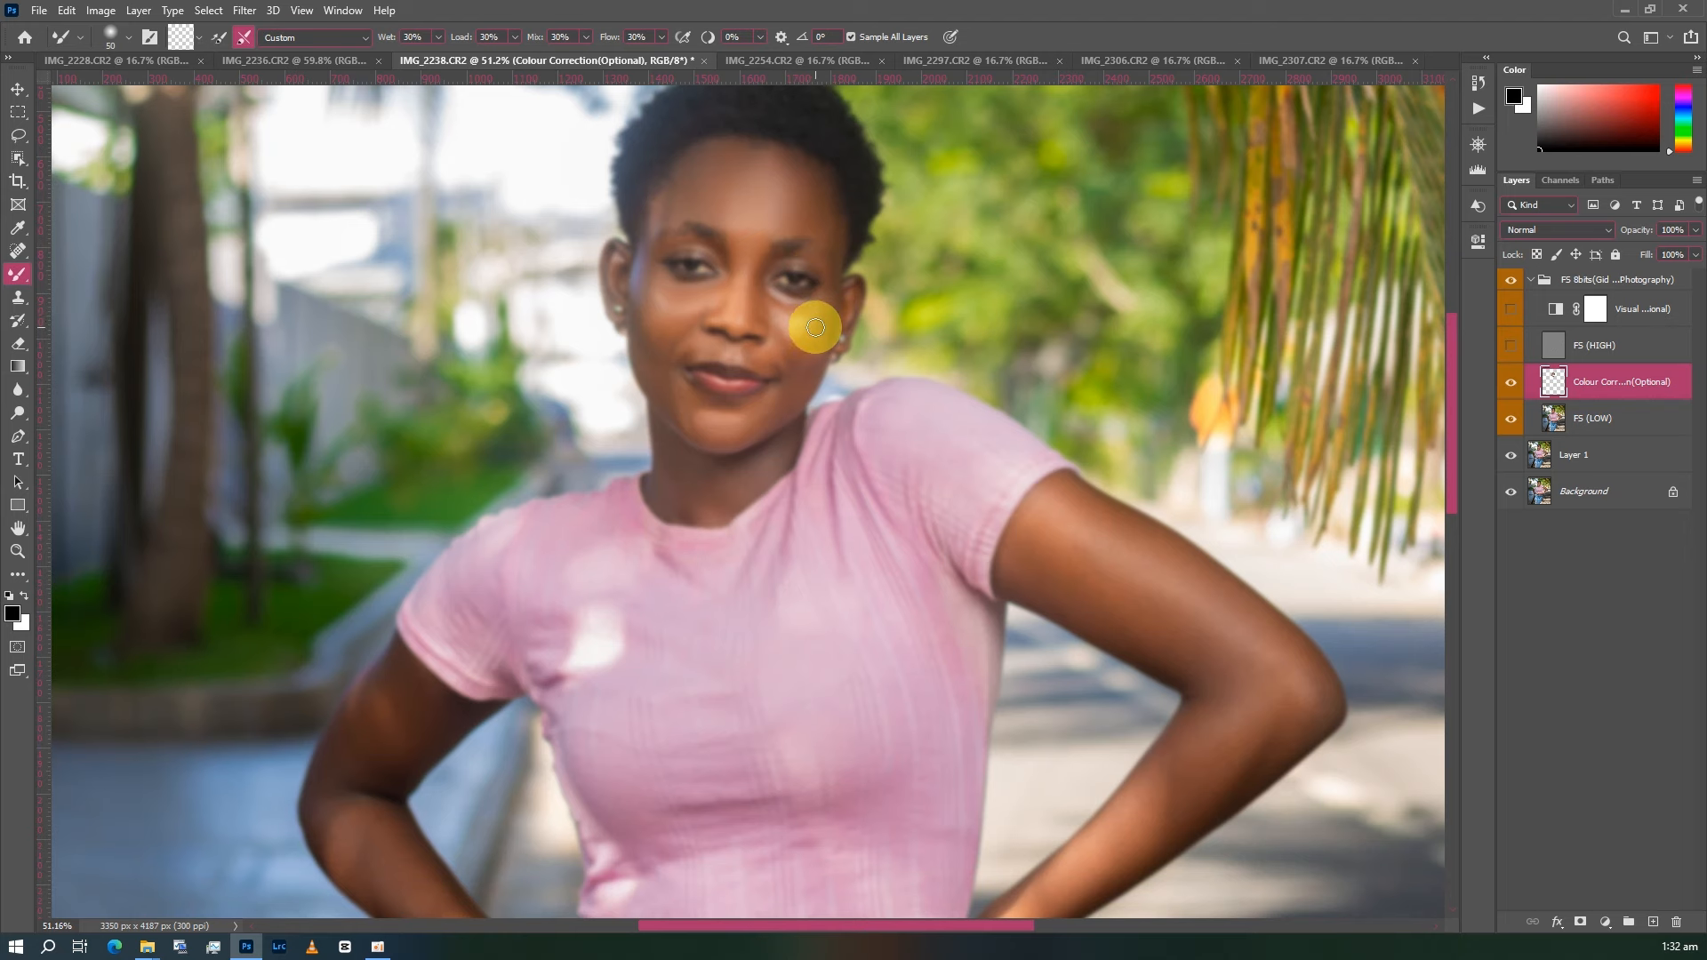
- Blend the cheek highlight and the skin beside the nose on the viewer's right with Mixer Brush sizes between 45 and 70
{"action": "scroll", "coordinate": [816, 327], "scroll_direction": "up", "scroll_amount": 1}
{"action": "key", "text": "bracketleft"}
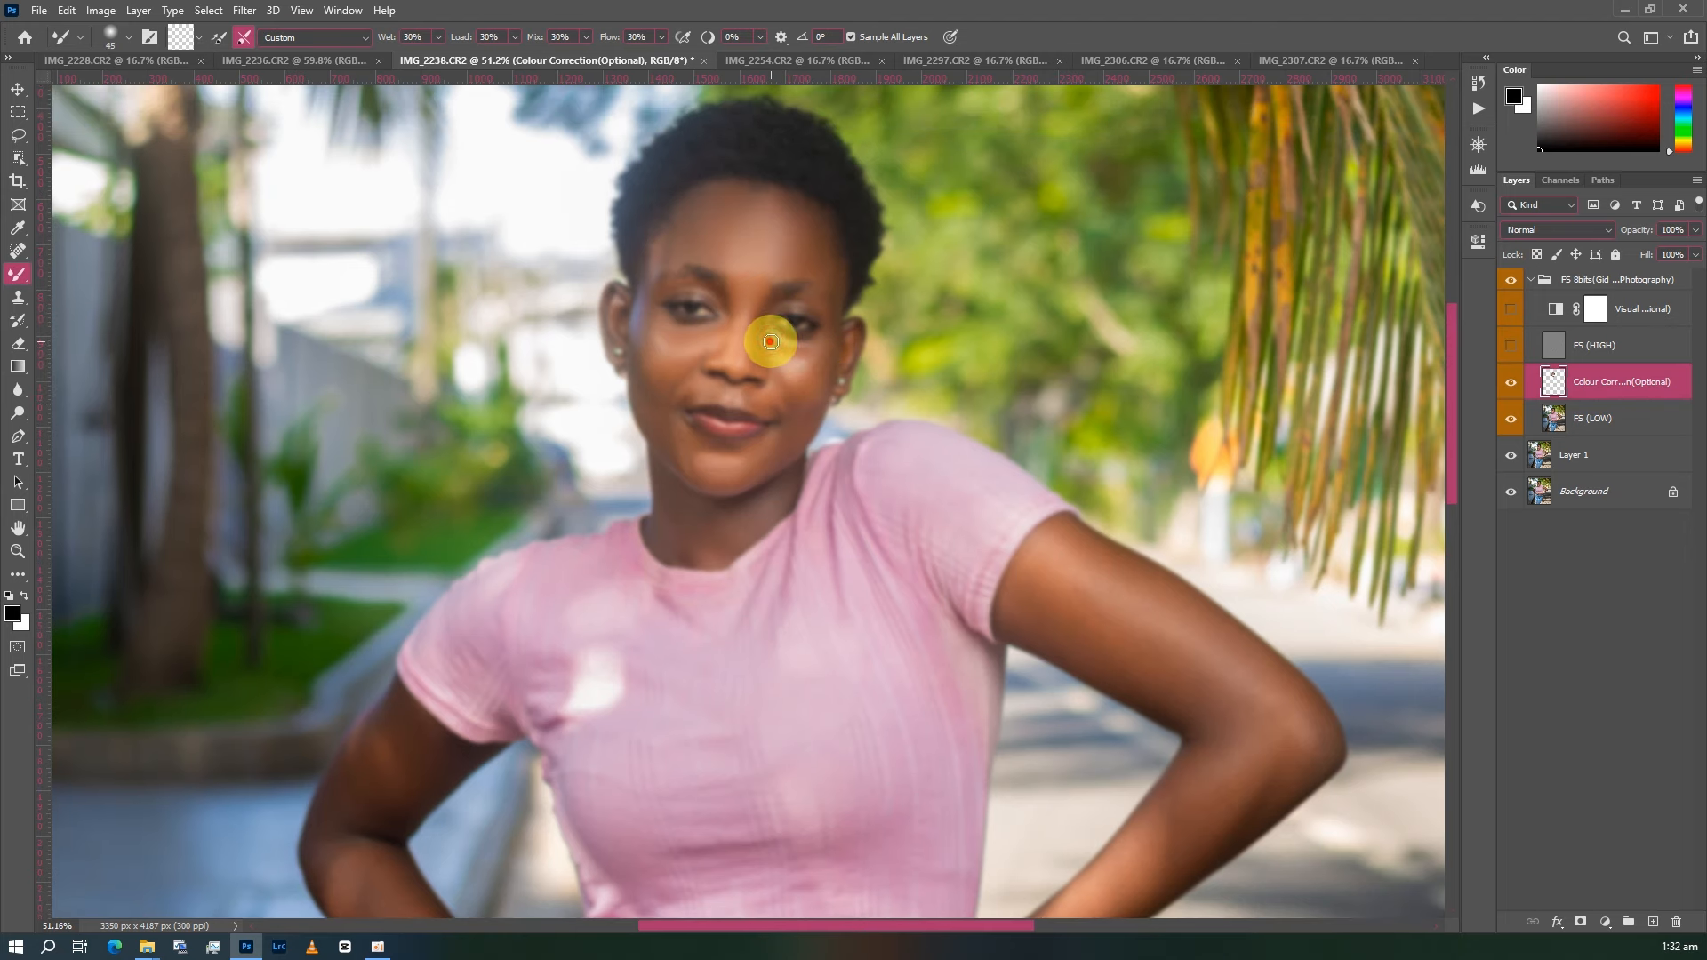
{"action": "mouse_move", "coordinate": [771, 341]}
{"action": "left_mouse_down"}
{"action": "mouse_move", "coordinate": [821, 340]}
{"action": "mouse_move", "coordinate": [776, 349]}
{"action": "left_mouse_up"}
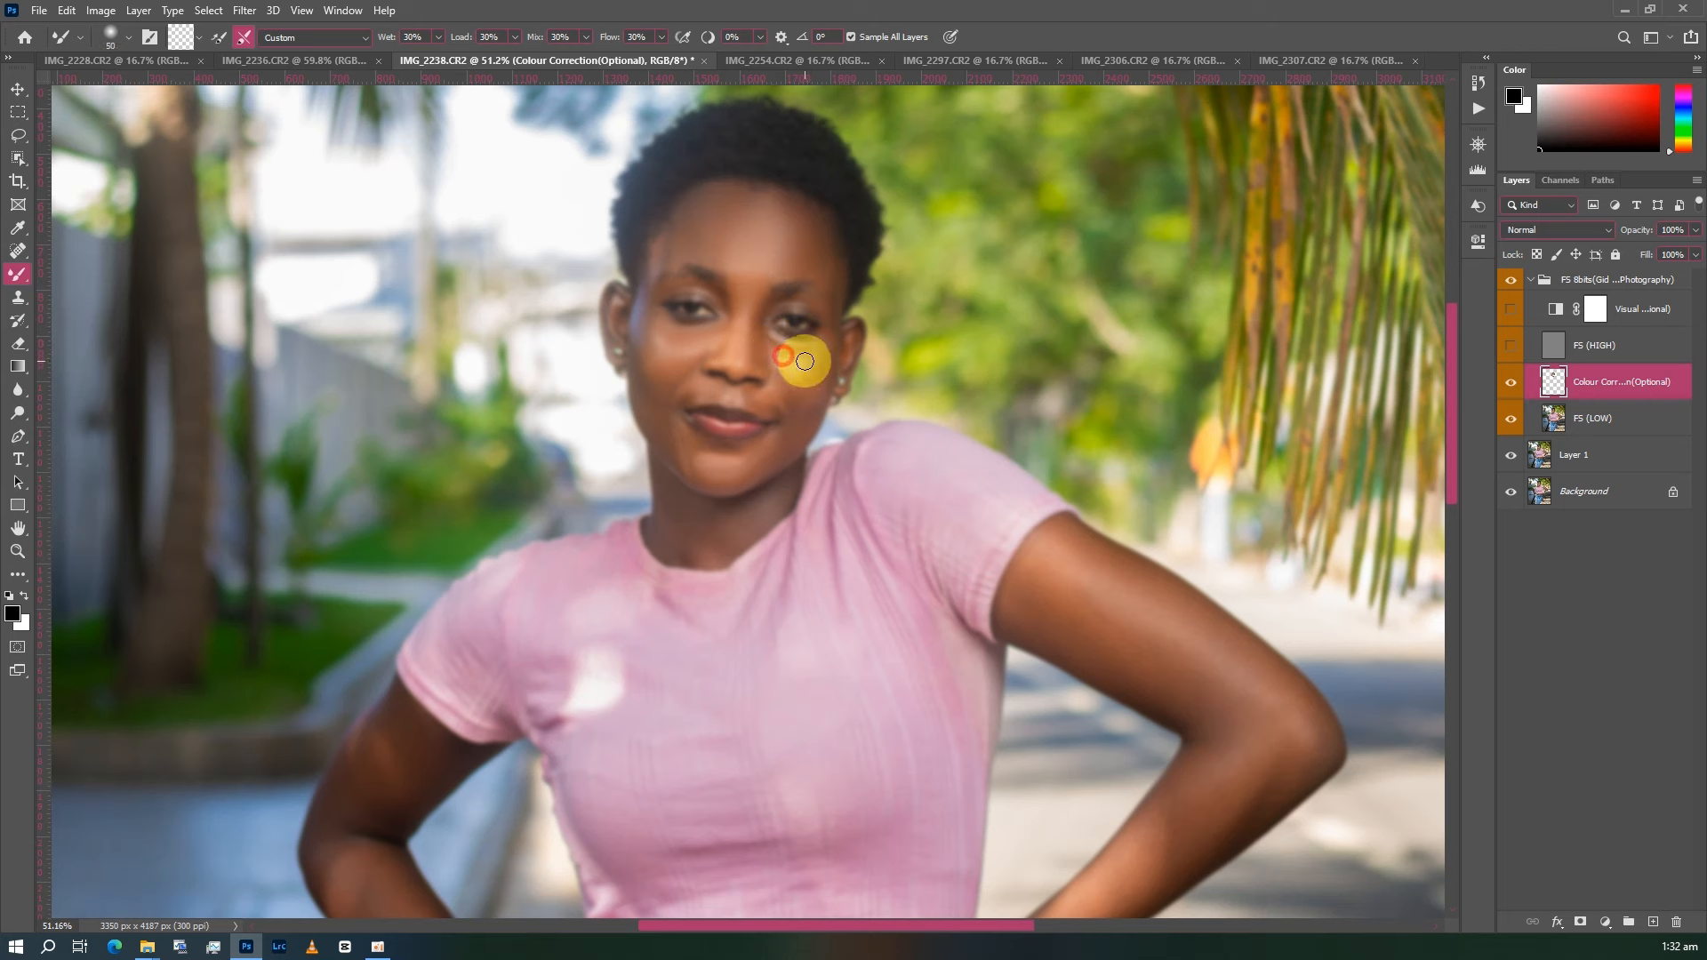
{"action": "key", "text": "bracketright"}
{"action": "key", "text": "bracketright"}
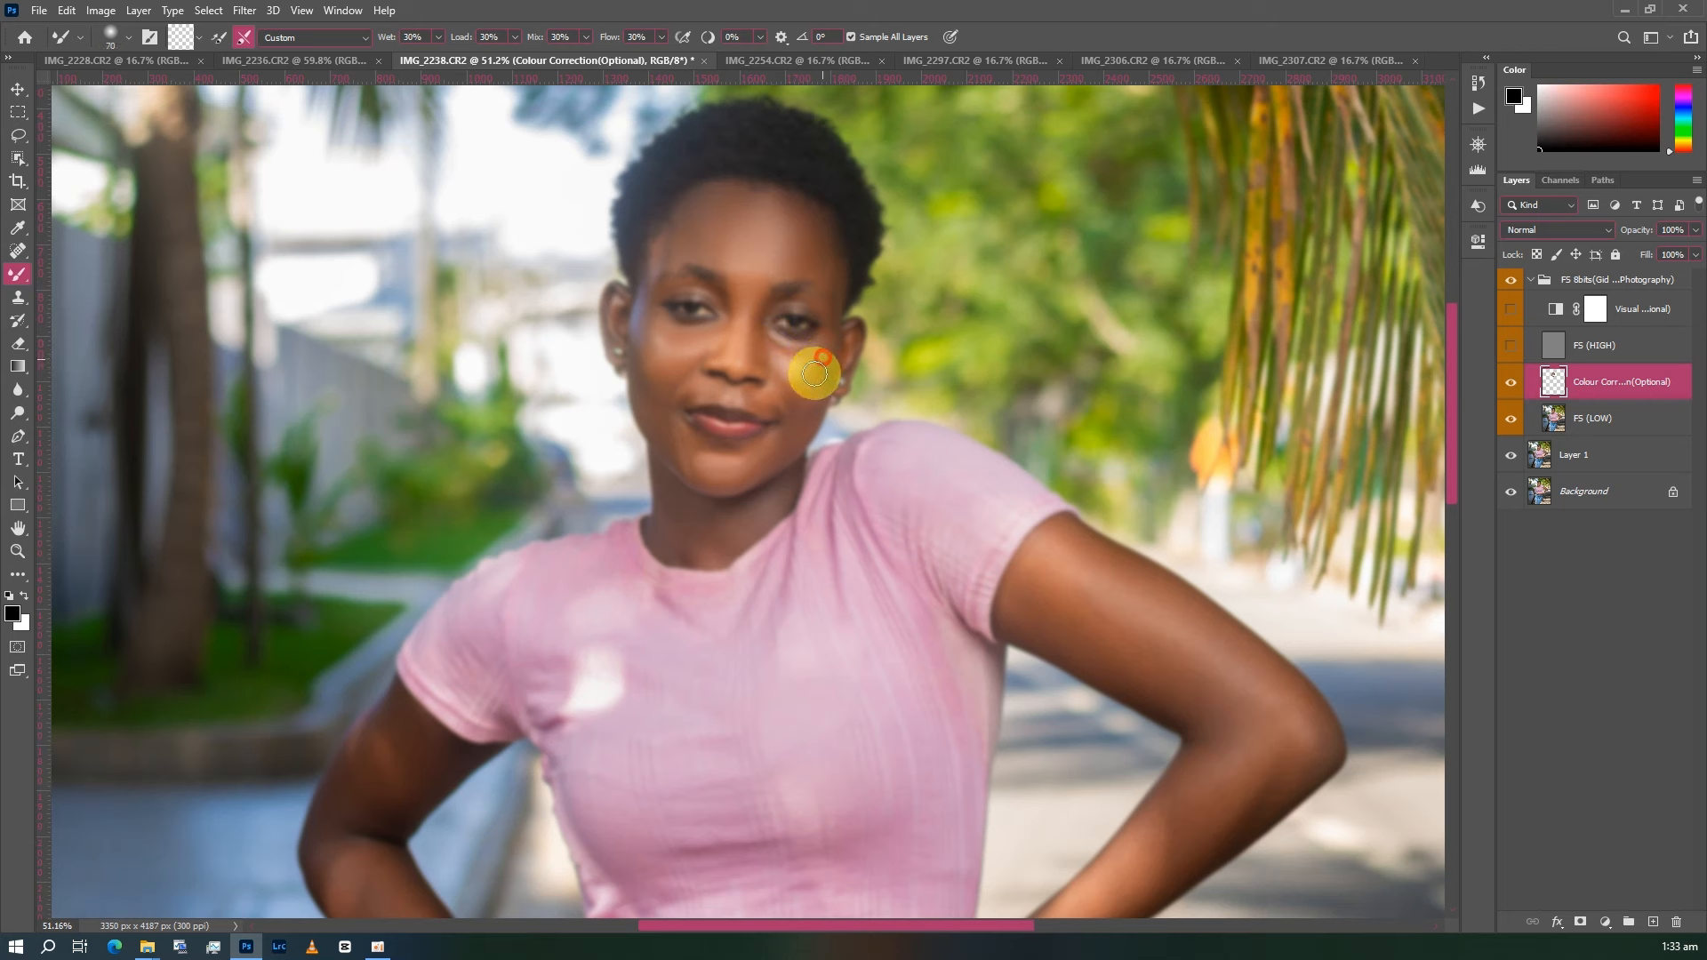
{"action": "key", "text": "bracketleft"}
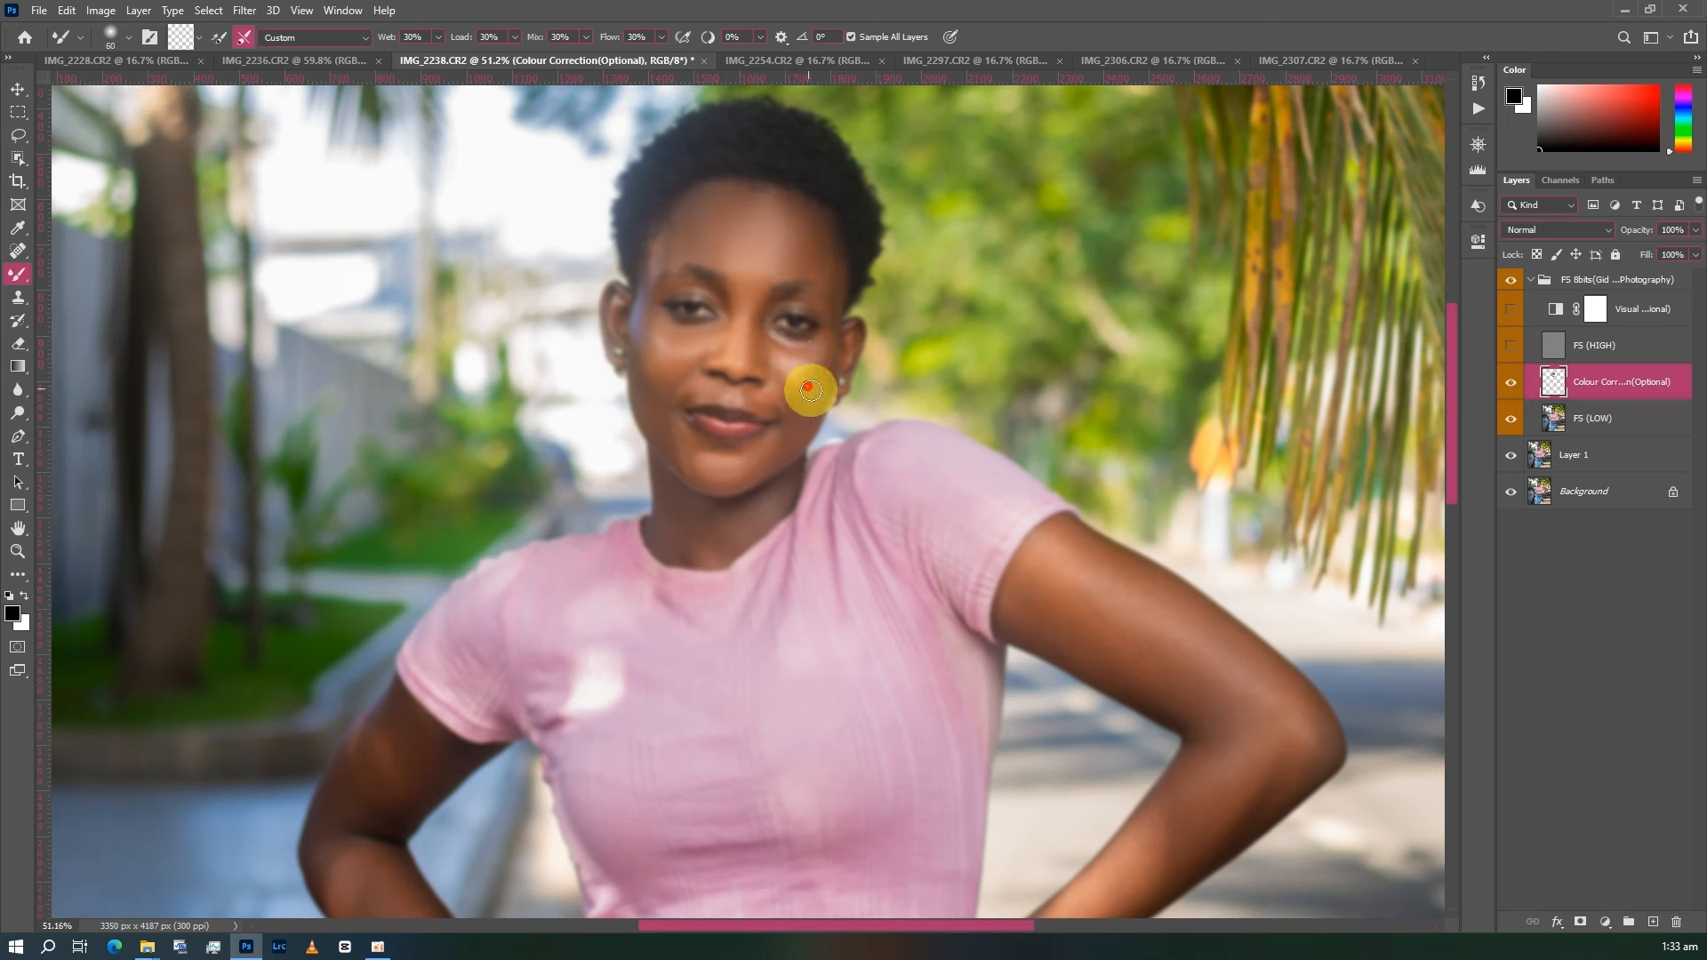
{"action": "key", "text": "bracketleft"}
{"action": "mouse_move", "coordinate": [812, 406]}
{"action": "left_mouse_down"}
{"action": "mouse_move", "coordinate": [792, 424]}
{"action": "mouse_move", "coordinate": [812, 404]}
{"action": "mouse_move", "coordinate": [804, 422]}
{"action": "mouse_move", "coordinate": [786, 384]}
{"action": "left_mouse_up"}
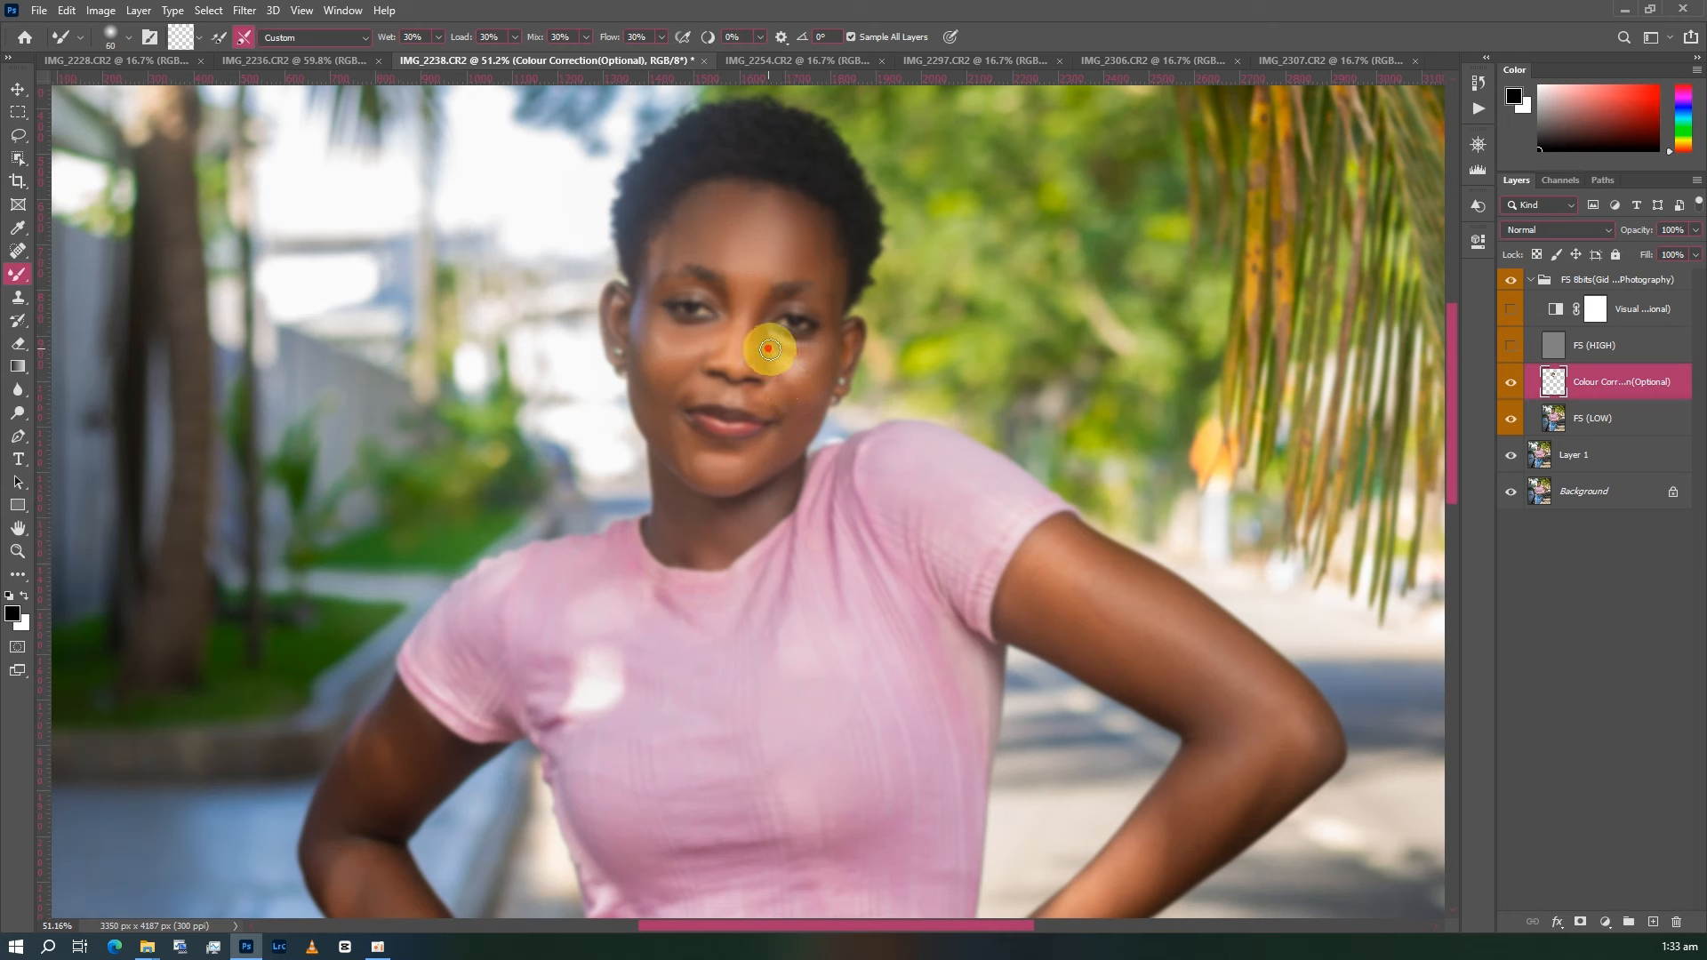
{"action": "mouse_move", "coordinate": [766, 337]}
{"action": "left_mouse_down"}
{"action": "mouse_move", "coordinate": [820, 332]}
{"action": "mouse_move", "coordinate": [815, 345]}
{"action": "left_mouse_up"}
- Blend the lower cheek on the viewer's right and the skin around the mouth corner with Mixer Brush sizes between 40 and 60
{"action": "key", "text": "]"}
{"action": "key", "text": "["}
{"action": "scroll", "coordinate": [819, 311], "scroll_direction": "down", "scroll_amount": 1}
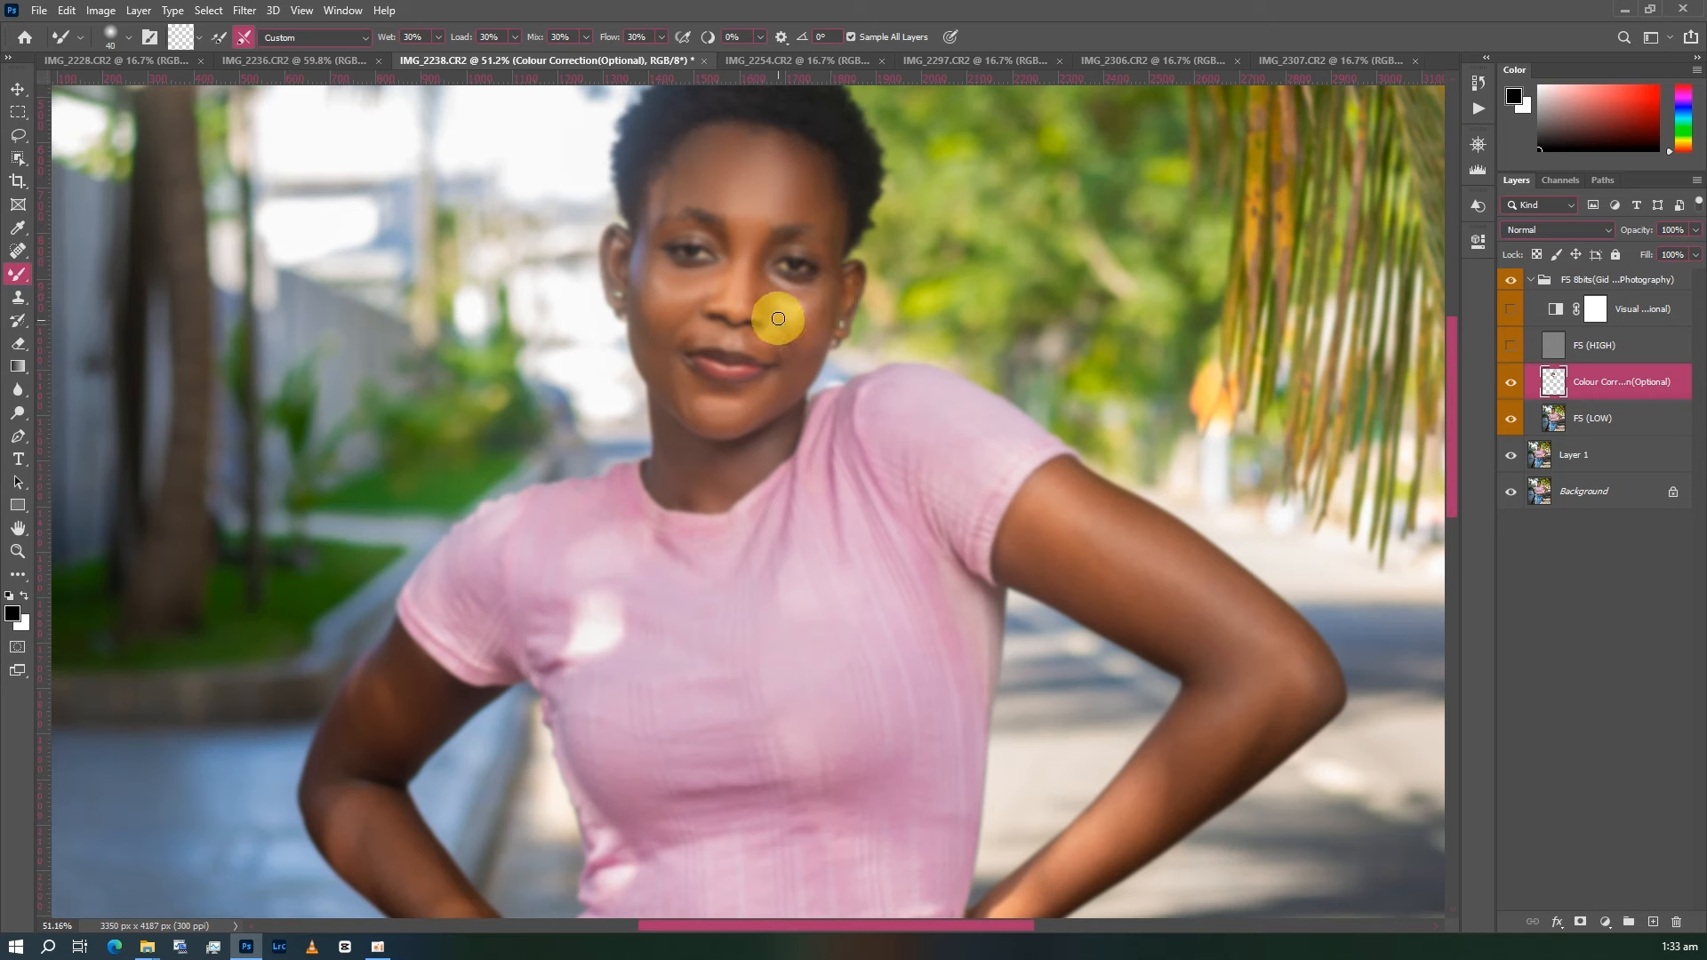
{"action": "left_click_drag", "start_coordinate": [777, 320], "coordinate": [787, 355]}
{"action": "key", "text": "]"}
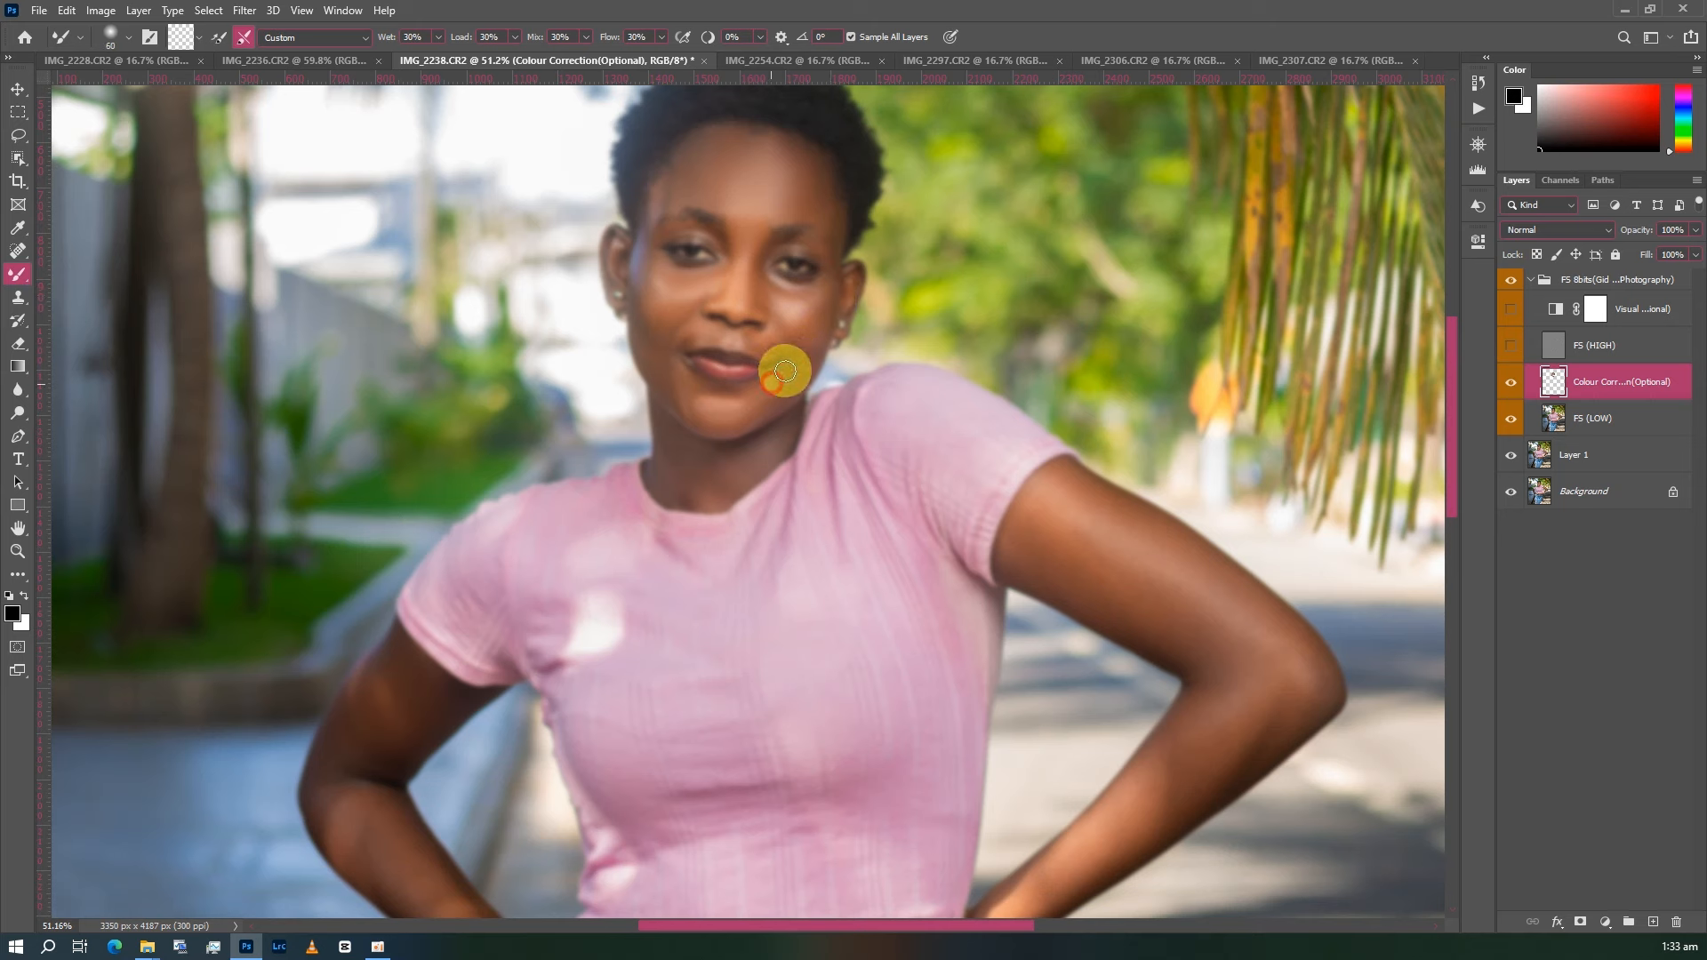
{"action": "mouse_move", "coordinate": [775, 389]}
{"action": "left_mouse_down"}
{"action": "mouse_move", "coordinate": [789, 365]}
{"action": "mouse_move", "coordinate": [785, 394]}
{"action": "mouse_move", "coordinate": [739, 374]}
{"action": "left_mouse_up"}
- Smooth the skin between the nose and mouth on the viewer's left with the Mixer Brush at about size 45
{"action": "key", "text": "["}
{"action": "scroll", "coordinate": [763, 359], "scroll_direction": "up", "scroll_amount": 1}
{"action": "key", "text": "["}
{"action": "key", "text": "]"}
{"action": "key", "text": "["}
{"action": "scroll", "coordinate": [745, 374], "scroll_direction": "up", "scroll_amount": 1}
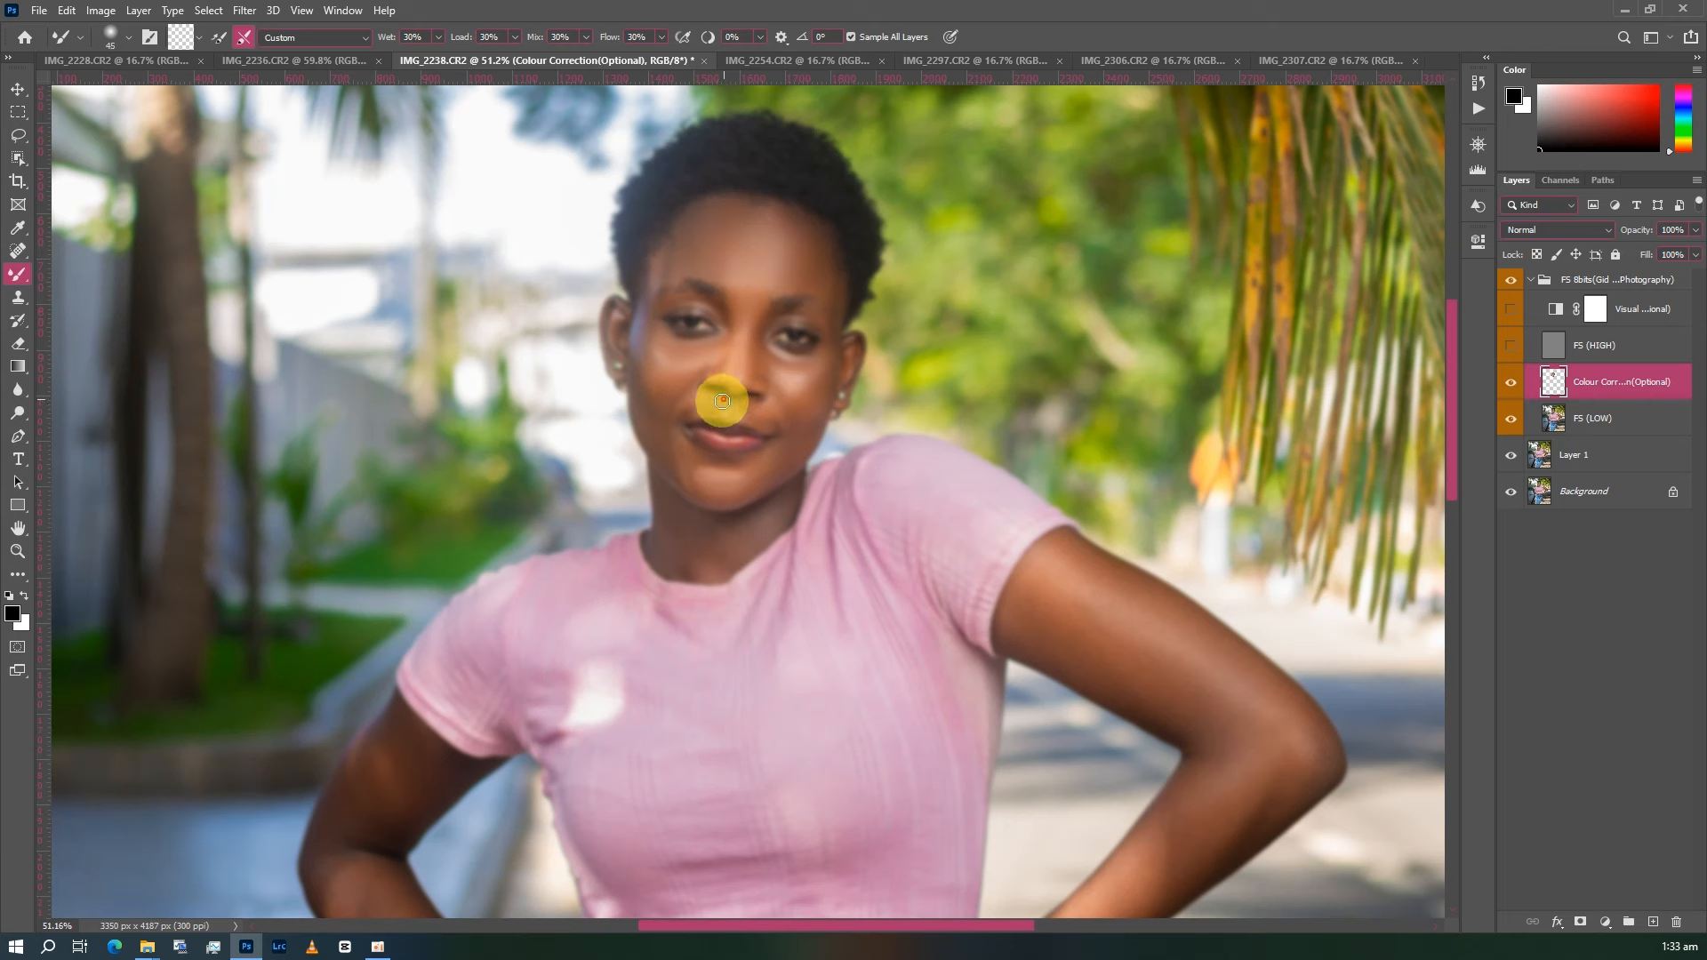
{"action": "left_click_drag", "start_coordinate": [716, 400], "coordinate": [697, 415]}
{"action": "left_click", "coordinate": [715, 400]}
{"action": "key", "text": "bracketright"}
{"action": "mouse_move", "coordinate": [697, 396]}
{"action": "left_mouse_down"}
{"action": "mouse_move", "coordinate": [680, 442]}
{"action": "mouse_move", "coordinate": [684, 402]}
{"action": "left_mouse_up"}
- Blend the skin across the nose with a slightly larger Mixer Brush
{"action": "key", "text": "bracketright"}
{"action": "key", "text": "bracketright"}
{"action": "mouse_move", "coordinate": [750, 359]}
{"action": "left_mouse_down"}
{"action": "mouse_move", "coordinate": [720, 325]}
{"action": "mouse_move", "coordinate": [721, 357]}
{"action": "left_mouse_up"}
{"action": "key", "text": "["}
{"action": "key", "text": "]"}
{"action": "scroll", "coordinate": [735, 316], "scroll_direction": "up", "scroll_amount": 1}
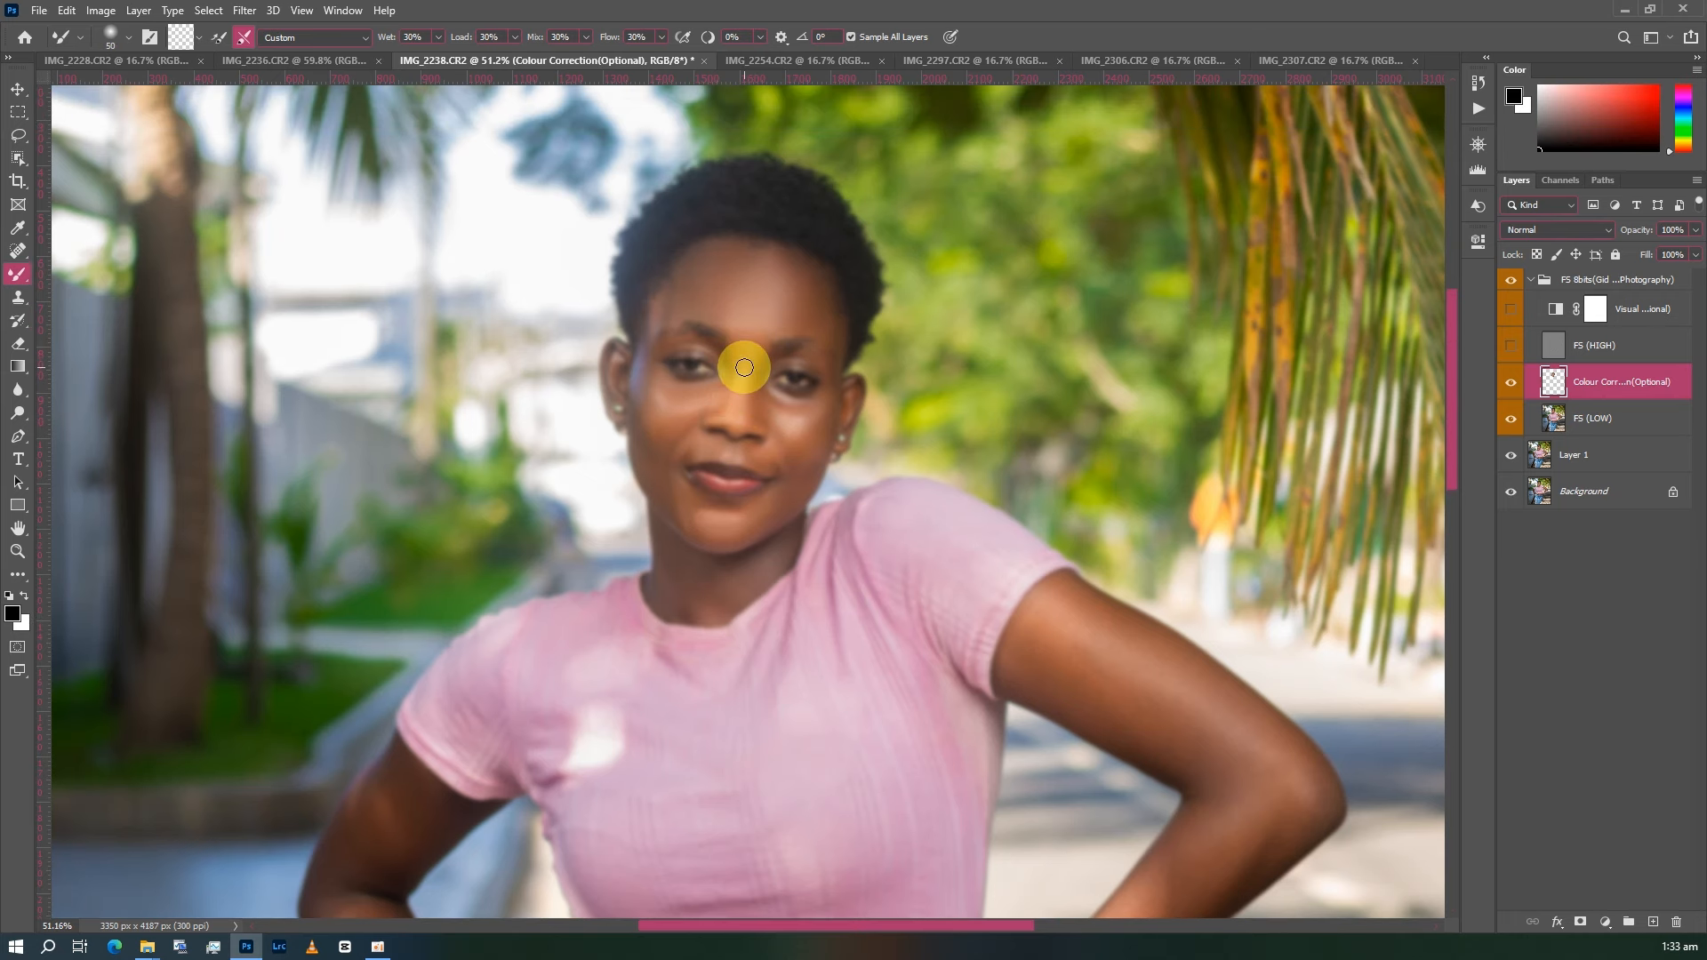
{"action": "key", "text": "bracketleft"}
{"action": "key", "text": "bracketleft"}
- Smooth the lower cheek towards the jawline on the viewer's right with the Mixer Brush at about size 60
{"action": "scroll", "coordinate": [743, 368], "scroll_direction": "down", "scroll_amount": 1}
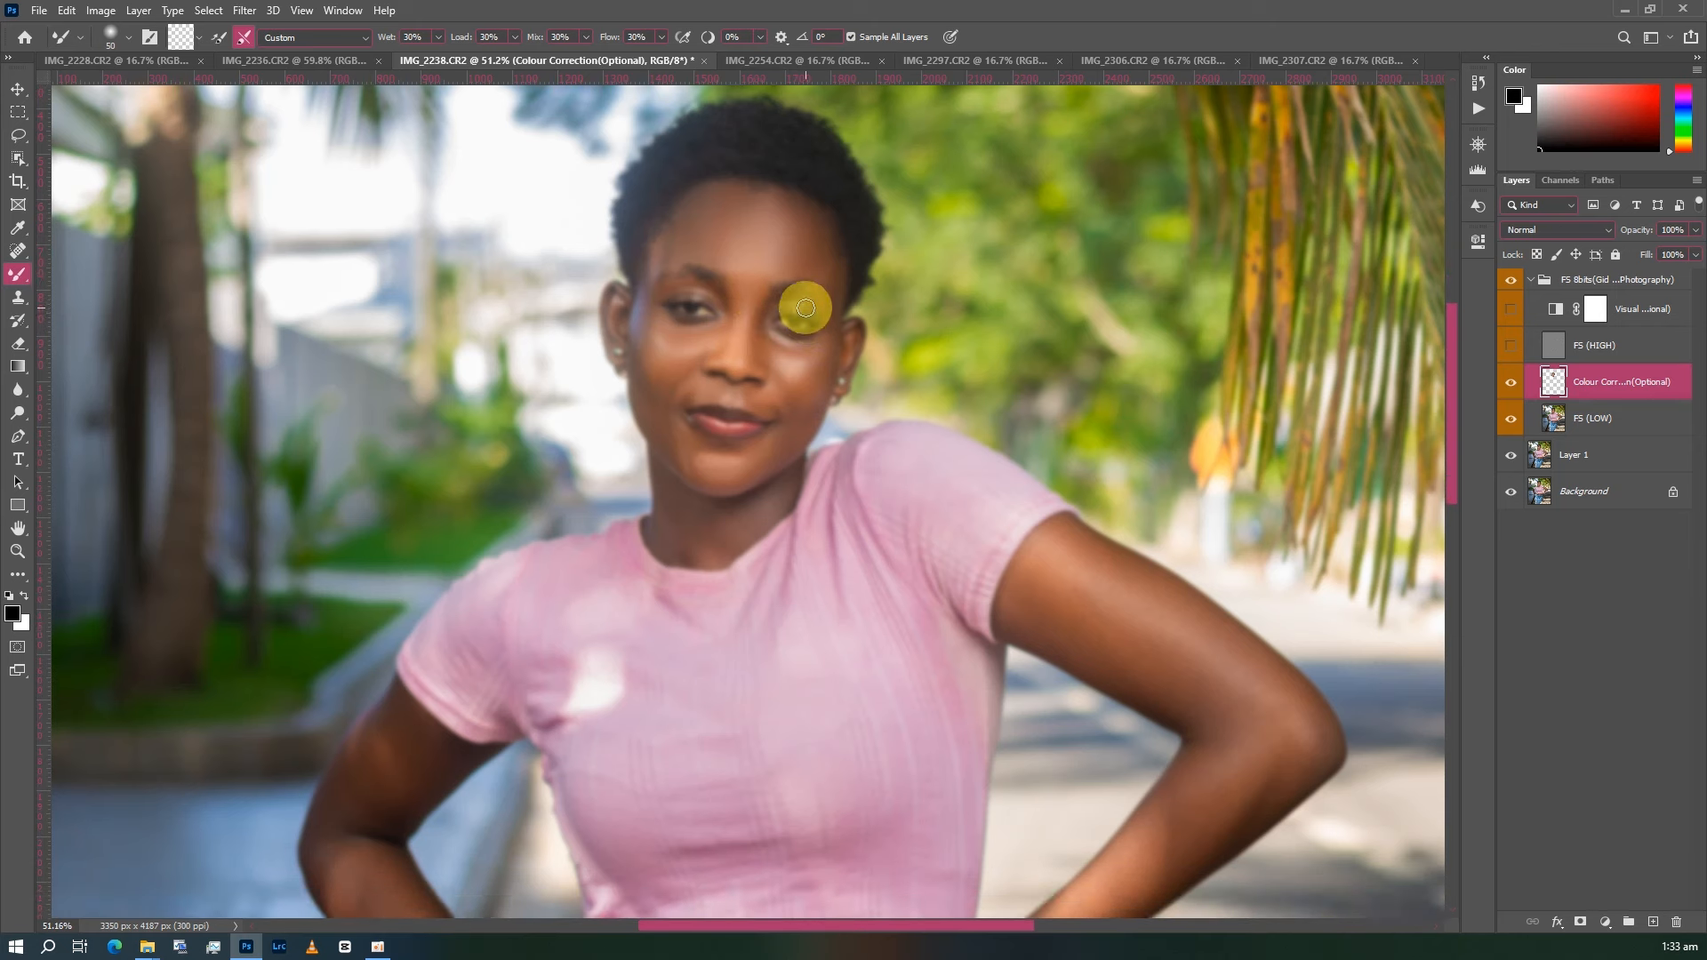
{"action": "scroll", "coordinate": [782, 383], "scroll_direction": "down", "scroll_amount": 1}
{"action": "key", "text": "bracketright"}
{"action": "key", "text": "bracketright"}
{"action": "mouse_move", "coordinate": [788, 360]}
{"action": "left_mouse_down"}
{"action": "mouse_move", "coordinate": [773, 381]}
{"action": "mouse_move", "coordinate": [791, 382]}
{"action": "left_mouse_up"}
{"action": "key", "text": "bracketright"}
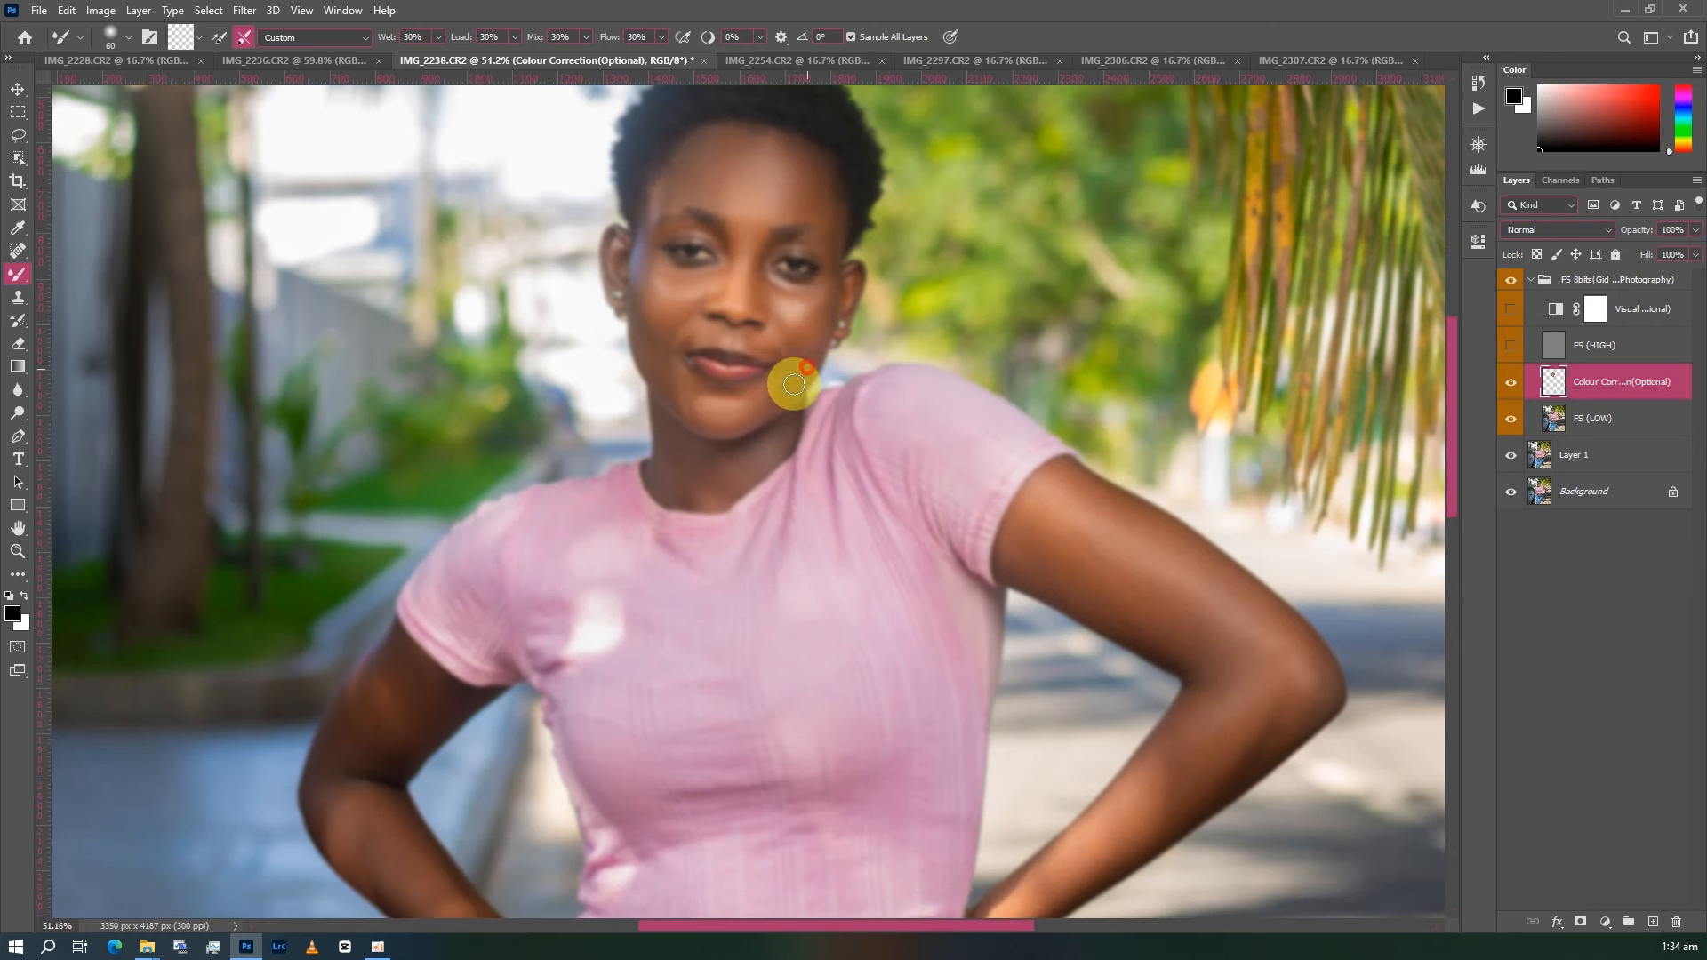
{"action": "key", "text": "bracketleft"}
- Blend the skin across the neck below the chin with an enlarged Mixer Brush
{"action": "scroll", "coordinate": [781, 389], "scroll_direction": "down", "scroll_amount": 2}
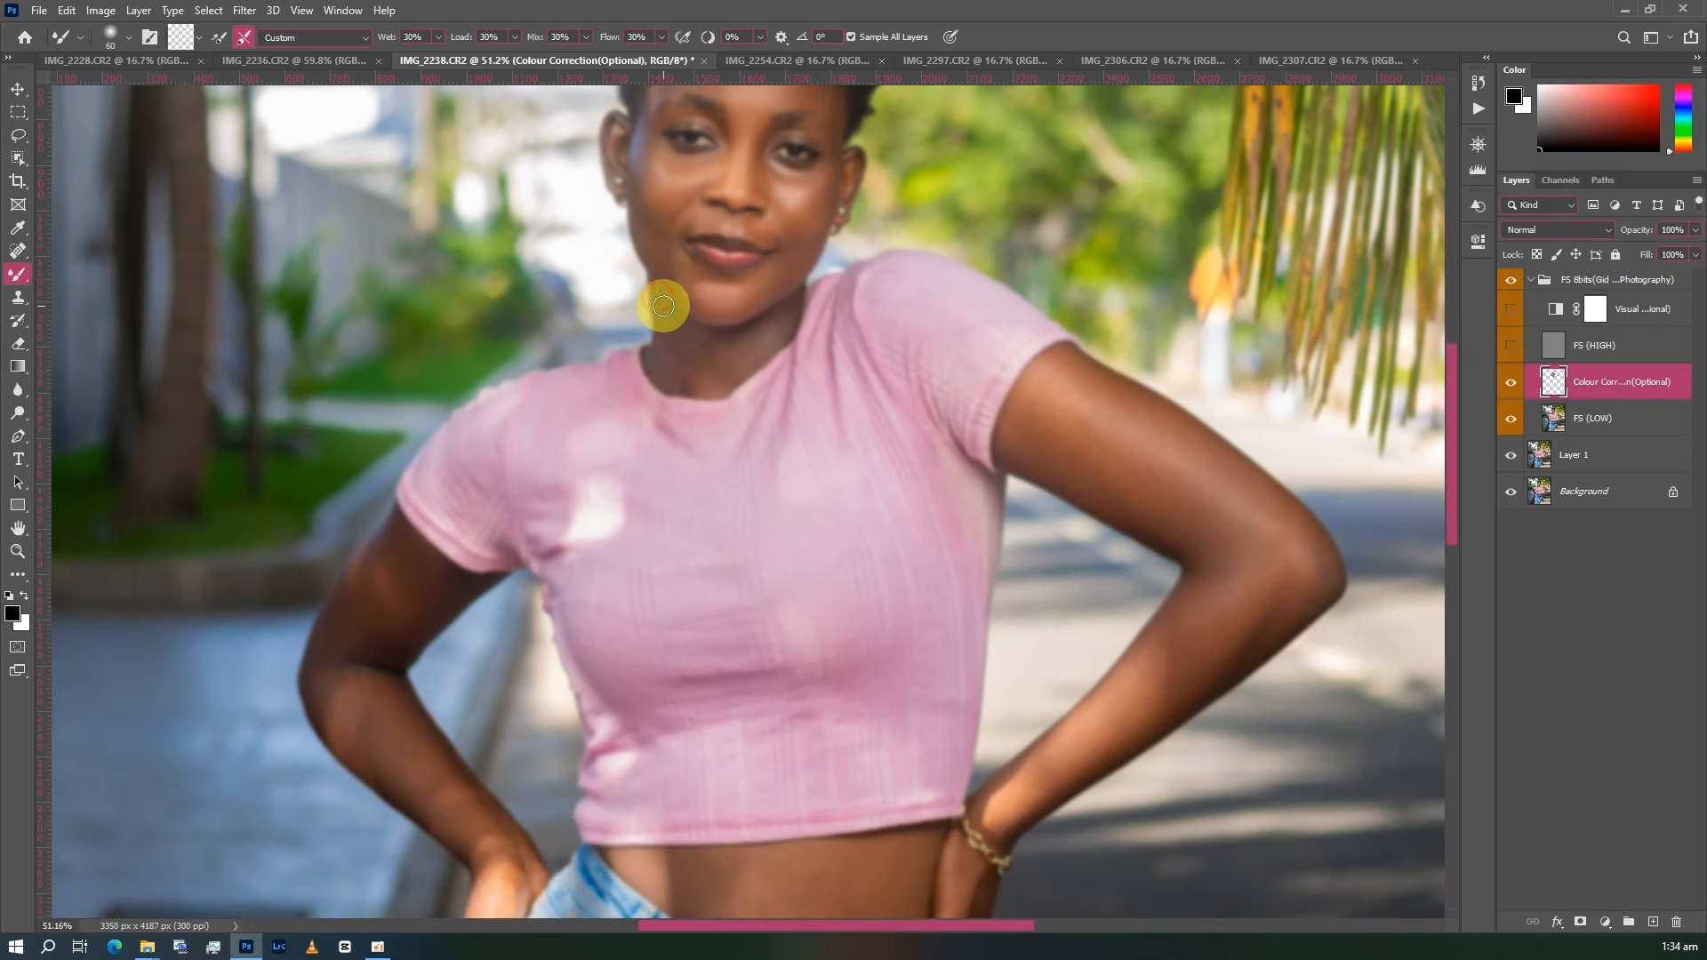
{"action": "key", "text": "bracketright"}
{"action": "key", "text": "bracketright"}
{"action": "left_click", "coordinate": [692, 349]}
{"action": "mouse_move", "coordinate": [666, 336]}
{"action": "left_mouse_down"}
{"action": "mouse_move", "coordinate": [693, 362]}
{"action": "mouse_move", "coordinate": [665, 347]}
{"action": "mouse_move", "coordinate": [681, 370]}
{"action": "mouse_move", "coordinate": [658, 358]}
{"action": "mouse_move", "coordinate": [666, 379]}
{"action": "mouse_move", "coordinate": [720, 387]}
{"action": "mouse_move", "coordinate": [691, 364]}
{"action": "mouse_move", "coordinate": [725, 370]}
{"action": "mouse_move", "coordinate": [689, 351]}
{"action": "mouse_move", "coordinate": [741, 370]}
{"action": "mouse_move", "coordinate": [698, 338]}
{"action": "mouse_move", "coordinate": [732, 355]}
{"action": "mouse_move", "coordinate": [702, 347]}
{"action": "mouse_move", "coordinate": [796, 317]}
{"action": "mouse_move", "coordinate": [748, 366]}
{"action": "mouse_move", "coordinate": [793, 298]}
{"action": "mouse_move", "coordinate": [765, 338]}
{"action": "left_mouse_up"}
{"action": "key", "text": "bracketleft"}
{"action": "key", "text": "bracketright"}
{"action": "key", "text": "bracketright"}
{"action": "key", "text": "bracketleft"}
{"action": "key", "text": "bracketleft"}
- Show FS (HIGH), toggle the colour correction layer to compare the skin before and after, and hide FS (HIGH) again
{"action": "scroll", "coordinate": [766, 331], "scroll_direction": "up", "scroll_amount": 5}
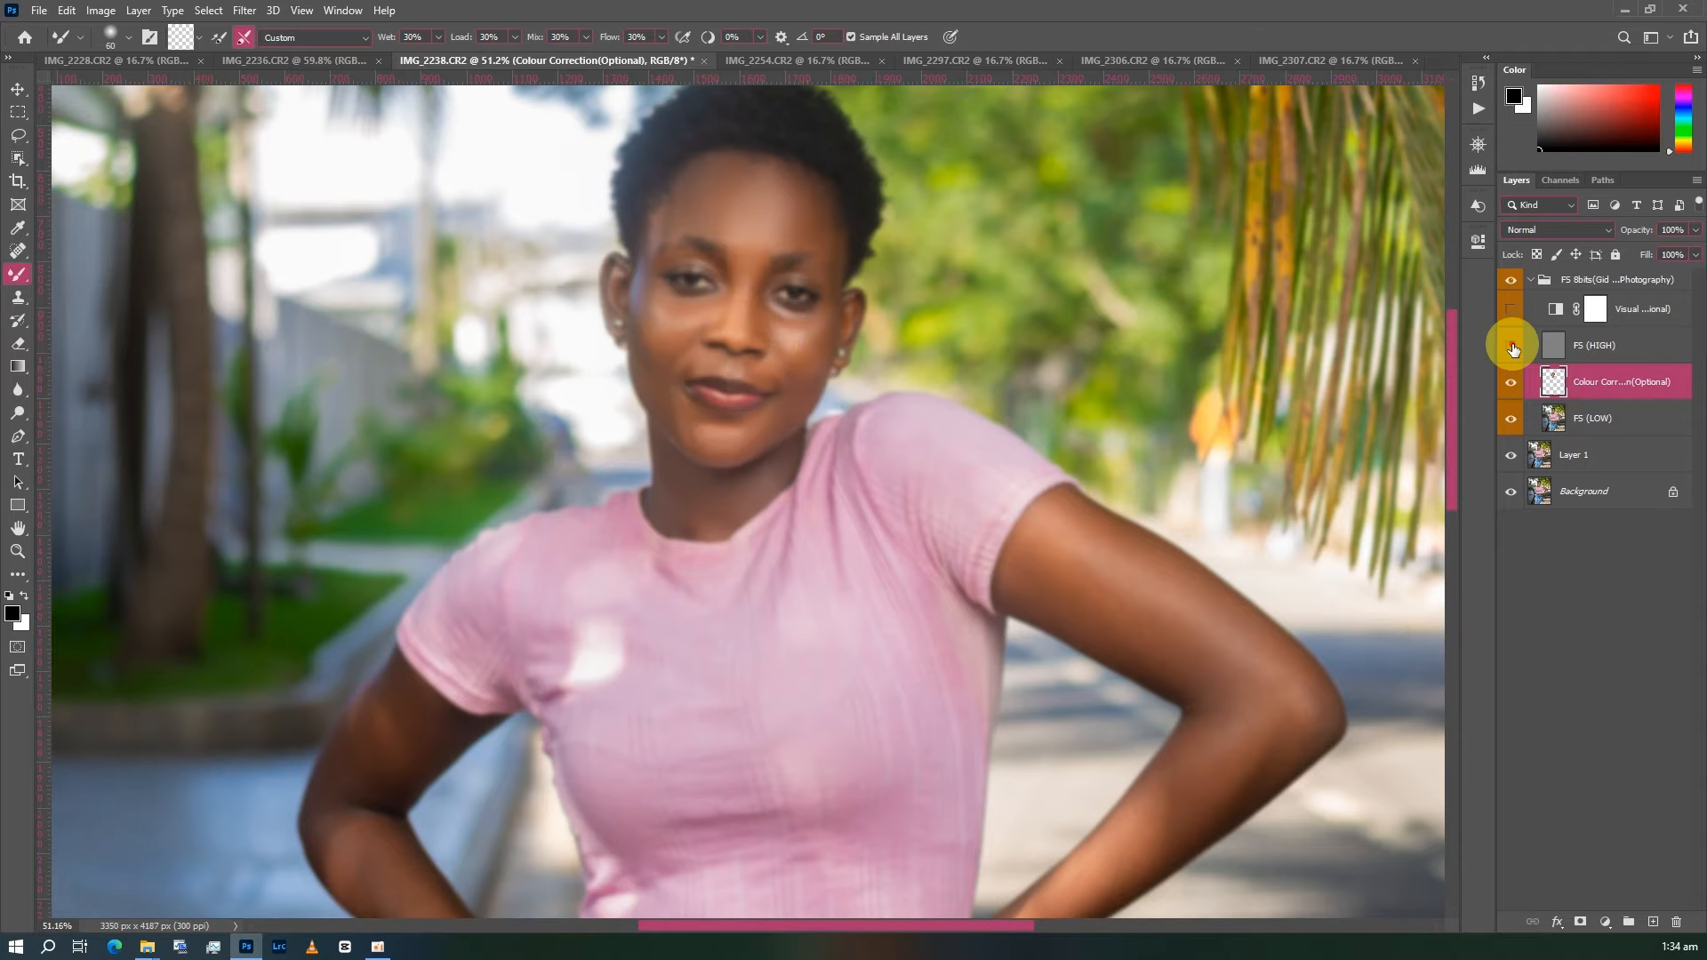
{"action": "left_click", "coordinate": [1513, 346]}
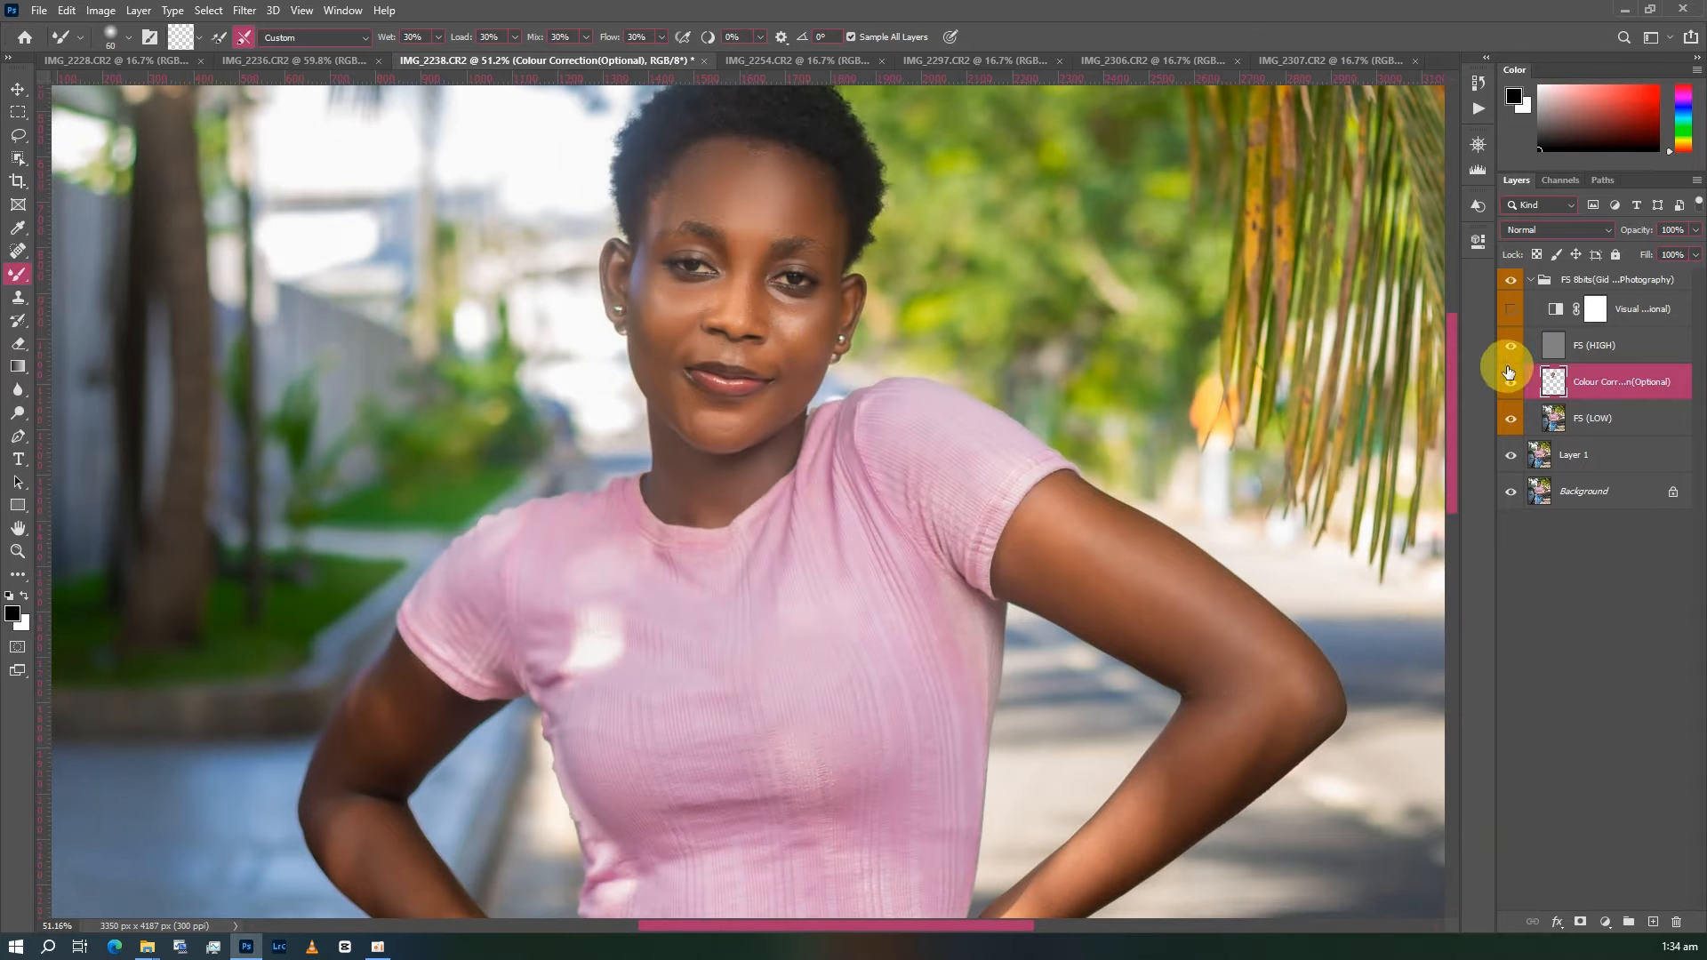
{"action": "left_click", "coordinate": [1514, 383]}
{"action": "left_click", "coordinate": [1515, 384]}
{"action": "left_click", "coordinate": [1515, 385]}
{"action": "left_click", "coordinate": [1515, 385]}
{"action": "left_click", "coordinate": [1512, 347]}
- Blend the outer cheek on the viewer's right and the temple on the viewer's left with the Mixer Brush at size 35, then show FS (HIGH)
{"action": "key", "text": "bracketleft"}
{"action": "key", "text": "bracketleft"}
{"action": "key", "text": "bracketleft"}
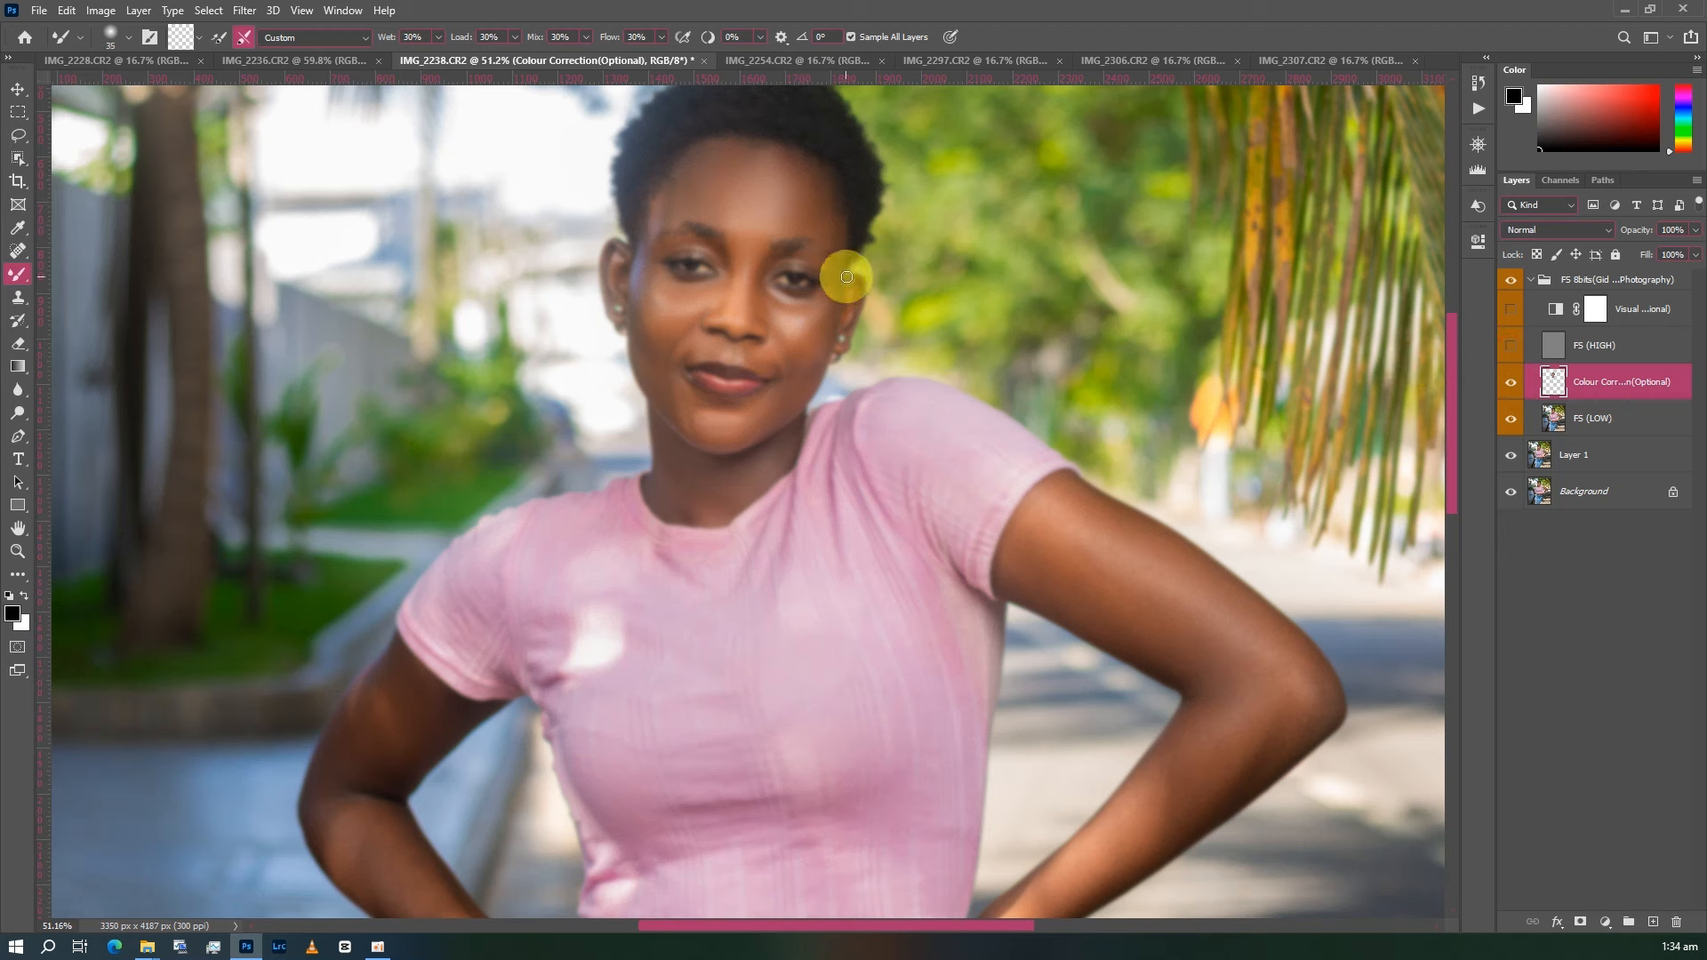
{"action": "left_click_drag", "start_coordinate": [843, 284], "coordinate": [840, 322]}
{"action": "mouse_move", "coordinate": [626, 265]}
{"action": "left_mouse_down"}
{"action": "mouse_move", "coordinate": [614, 248]}
{"action": "mouse_move", "coordinate": [622, 285]}
{"action": "mouse_move", "coordinate": [658, 243]}
{"action": "left_mouse_up"}
{"action": "key", "text": "bracketleft"}
{"action": "left_click", "coordinate": [1510, 345]}
- Examine the smoothed skin on the face, neck and arms with FS (HIGH) shown
{"action": "scroll", "coordinate": [863, 321], "scroll_direction": "up", "scroll_amount": 2}
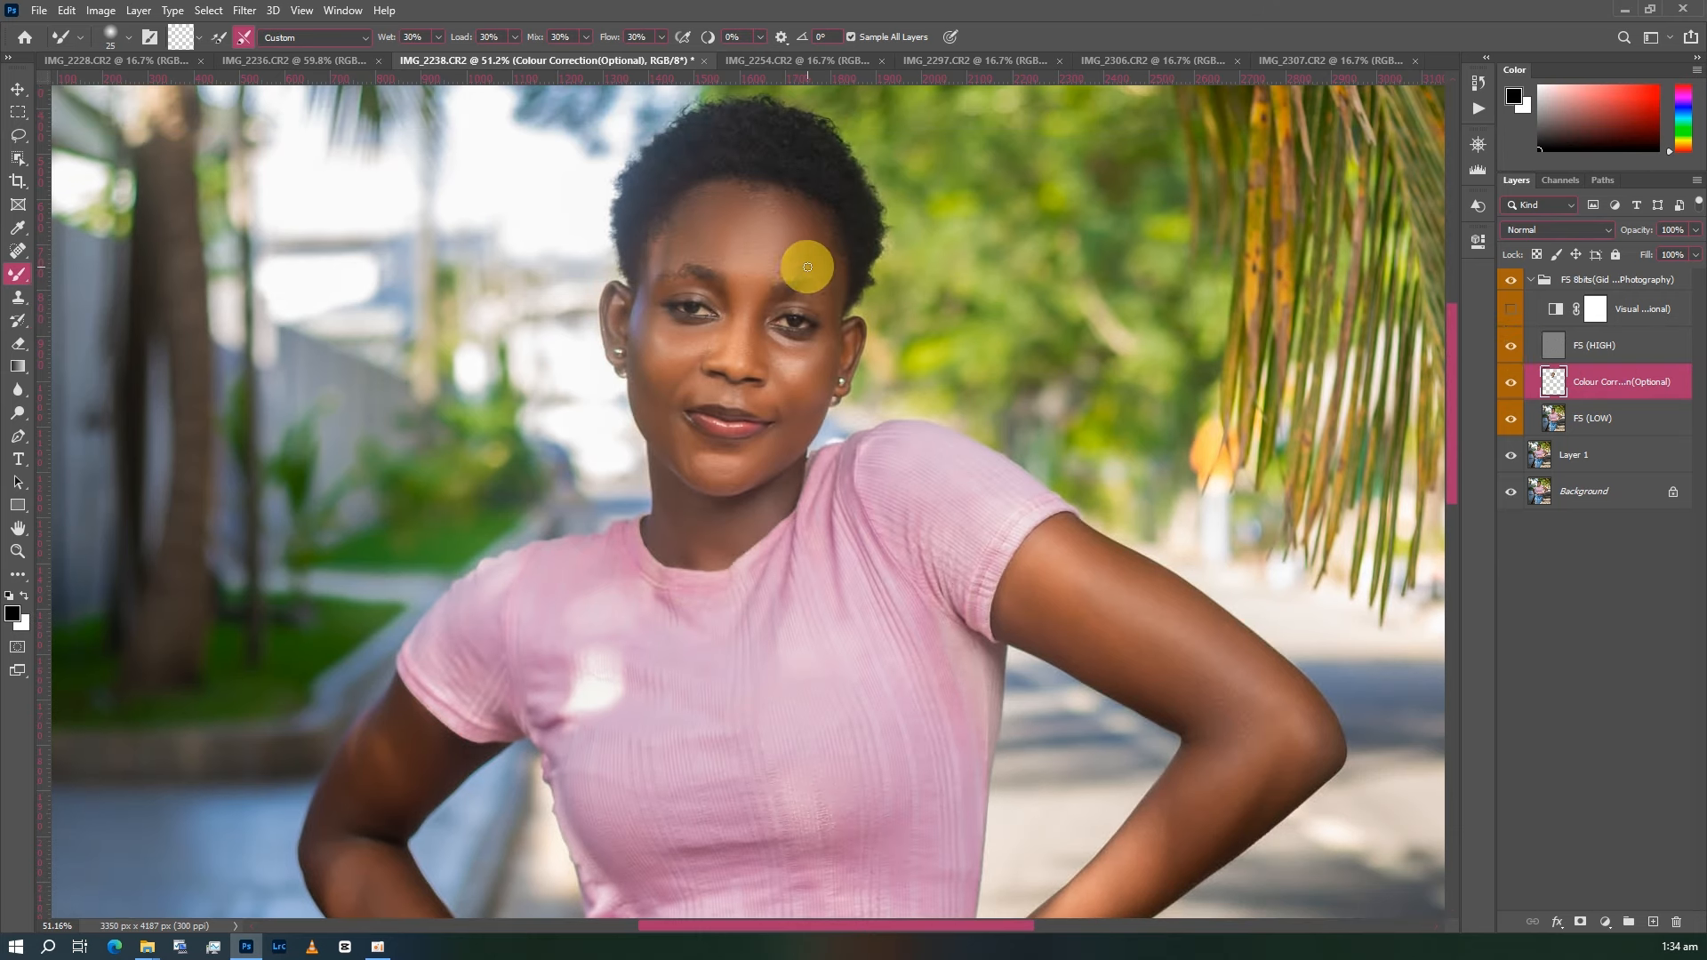
{"action": "scroll", "coordinate": [804, 285], "scroll_direction": "down", "scroll_amount": 1}
{"action": "scroll", "coordinate": [793, 281], "scroll_direction": "up", "scroll_amount": 2}
{"action": "scroll", "coordinate": [793, 281], "scroll_direction": "down", "scroll_amount": 2}
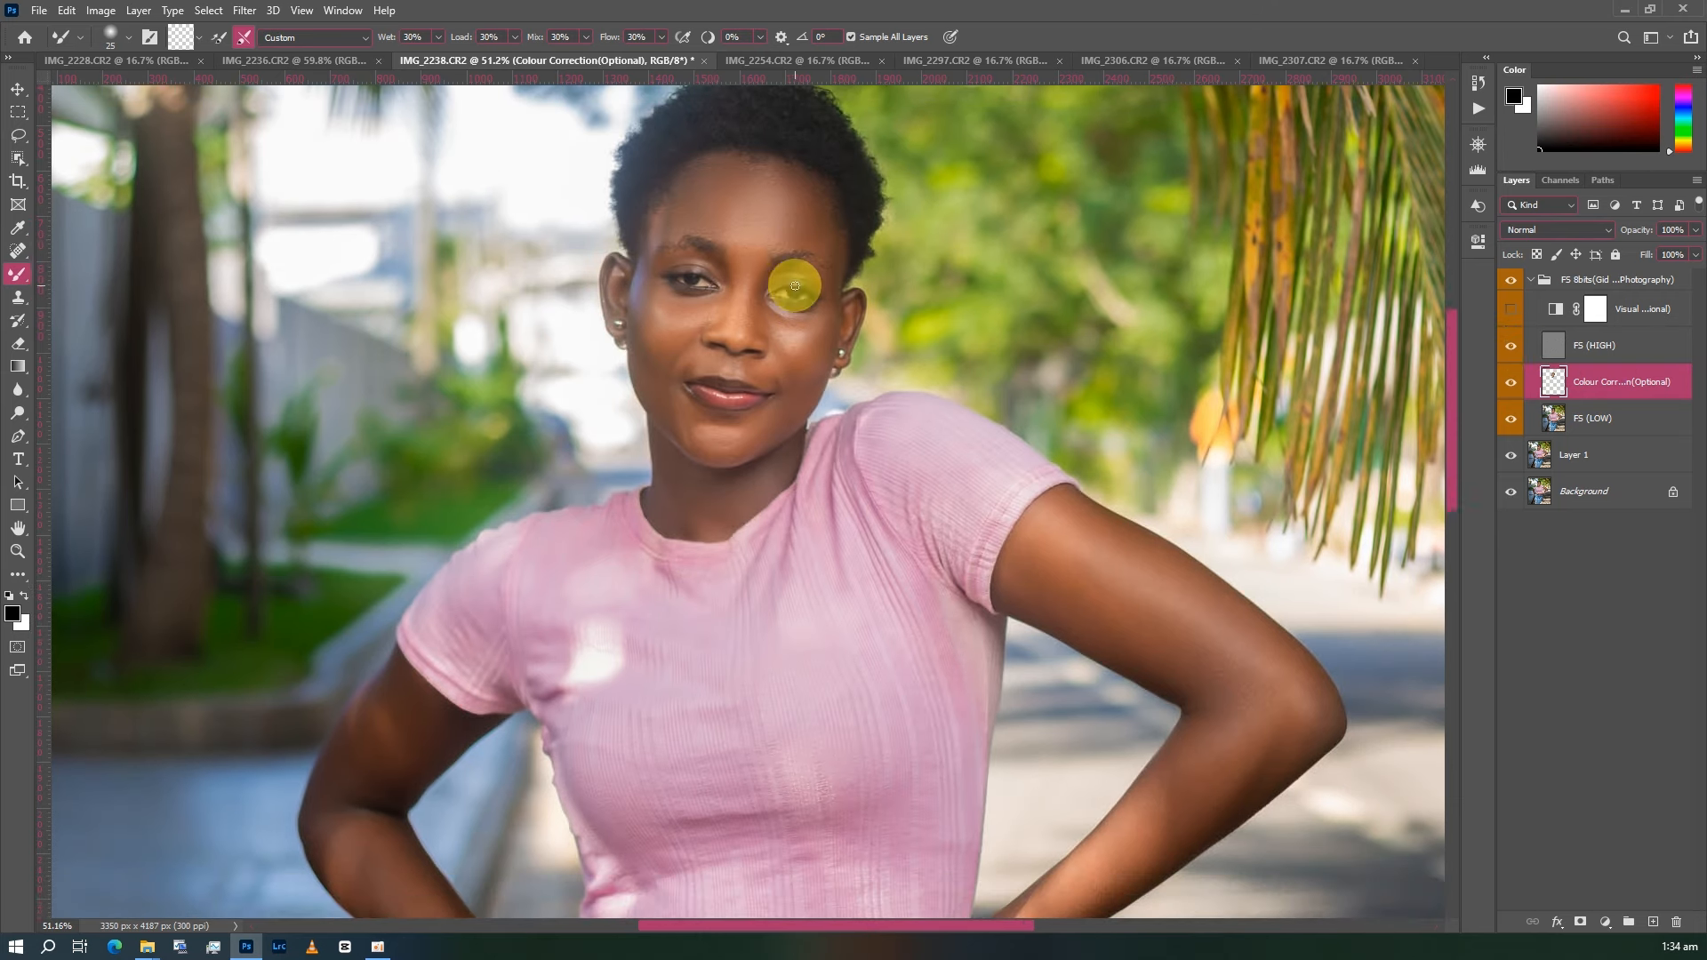
{"action": "scroll", "coordinate": [1039, 518], "scroll_direction": "down", "scroll_amount": 4}
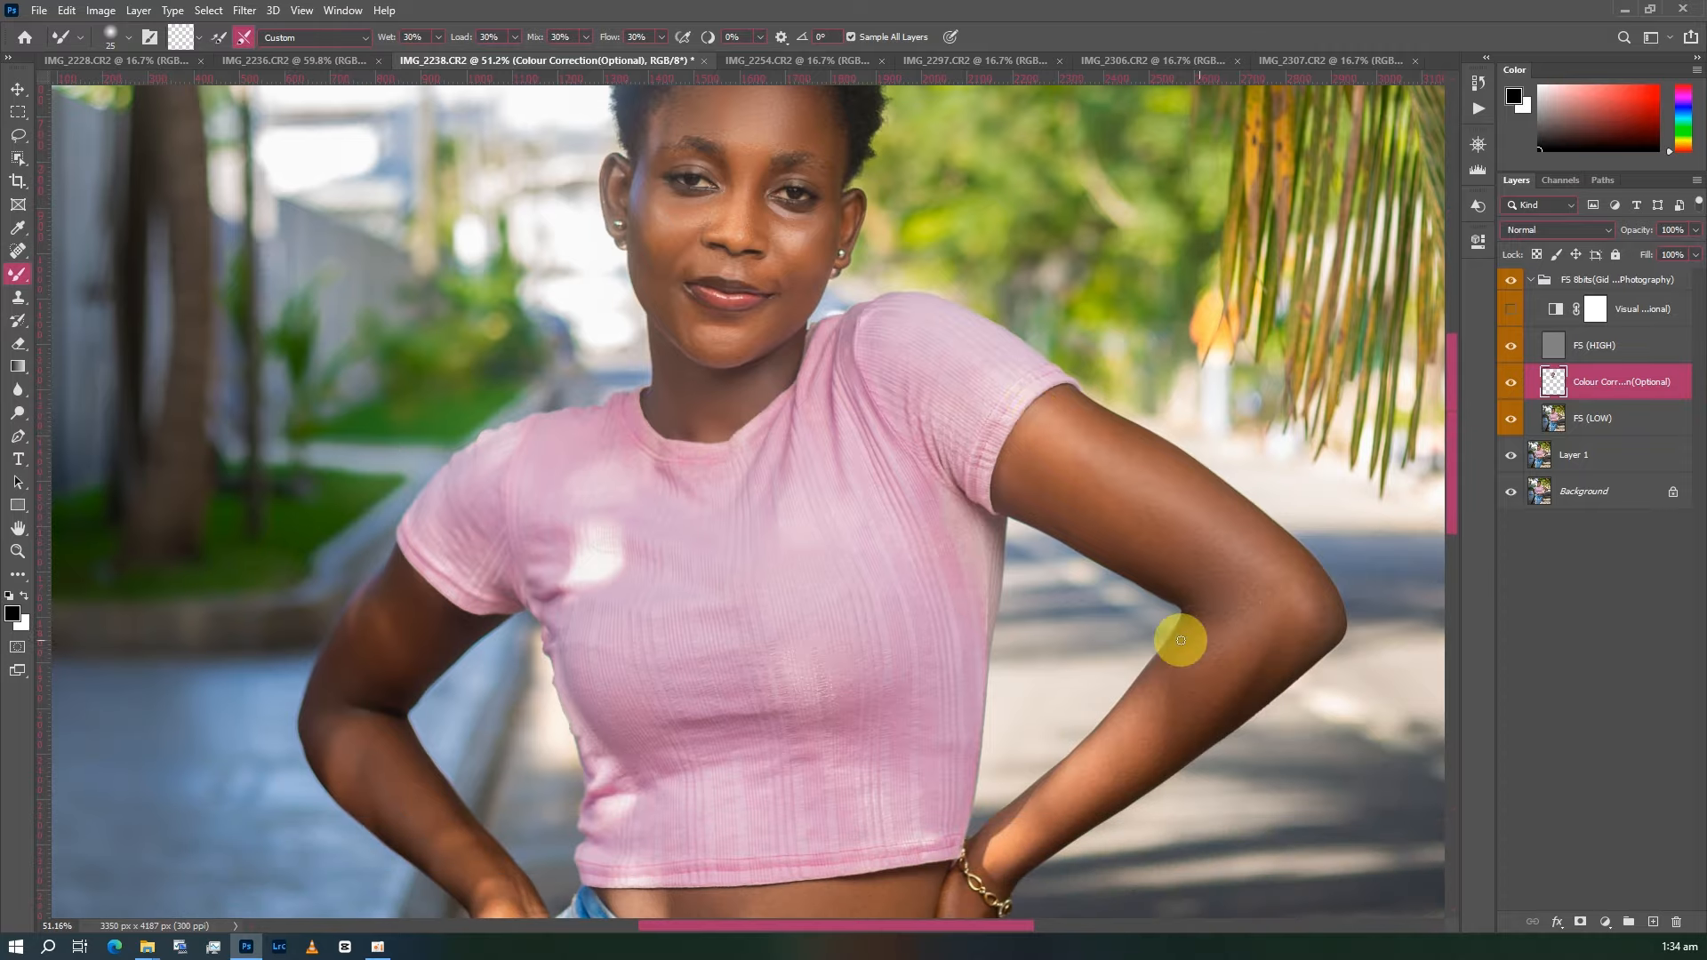
{"action": "scroll", "coordinate": [729, 408], "scroll_direction": "up", "scroll_amount": 8}
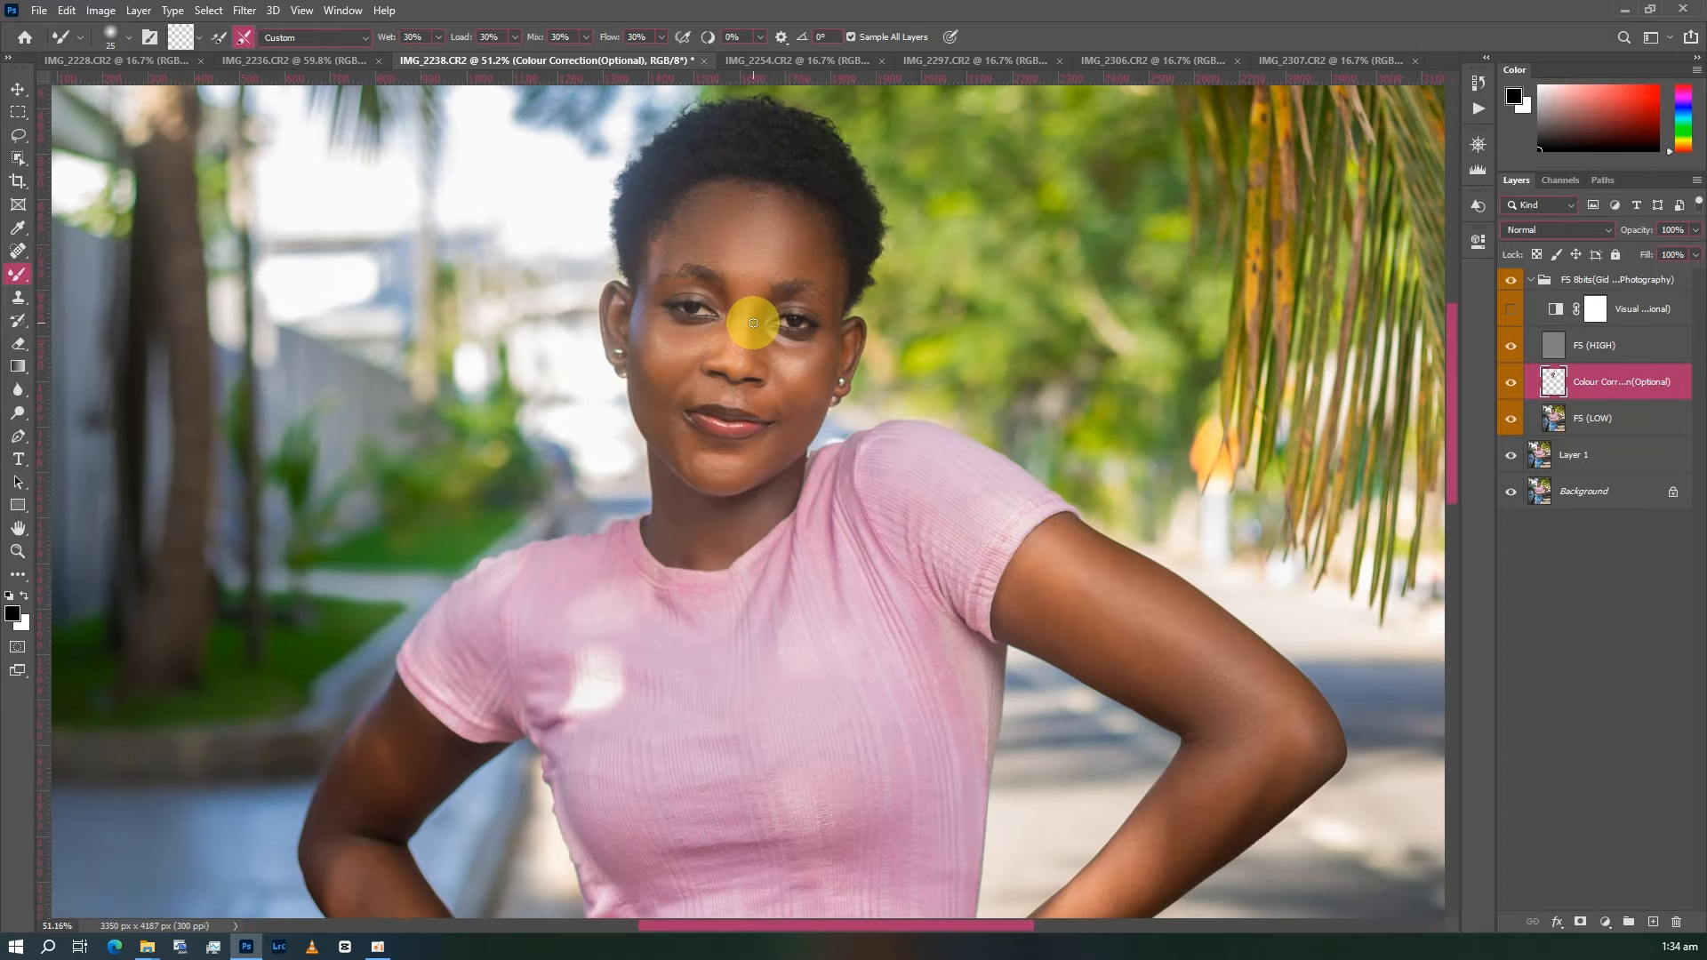
{"action": "scroll", "coordinate": [755, 233], "scroll_direction": "down", "scroll_amount": 1}
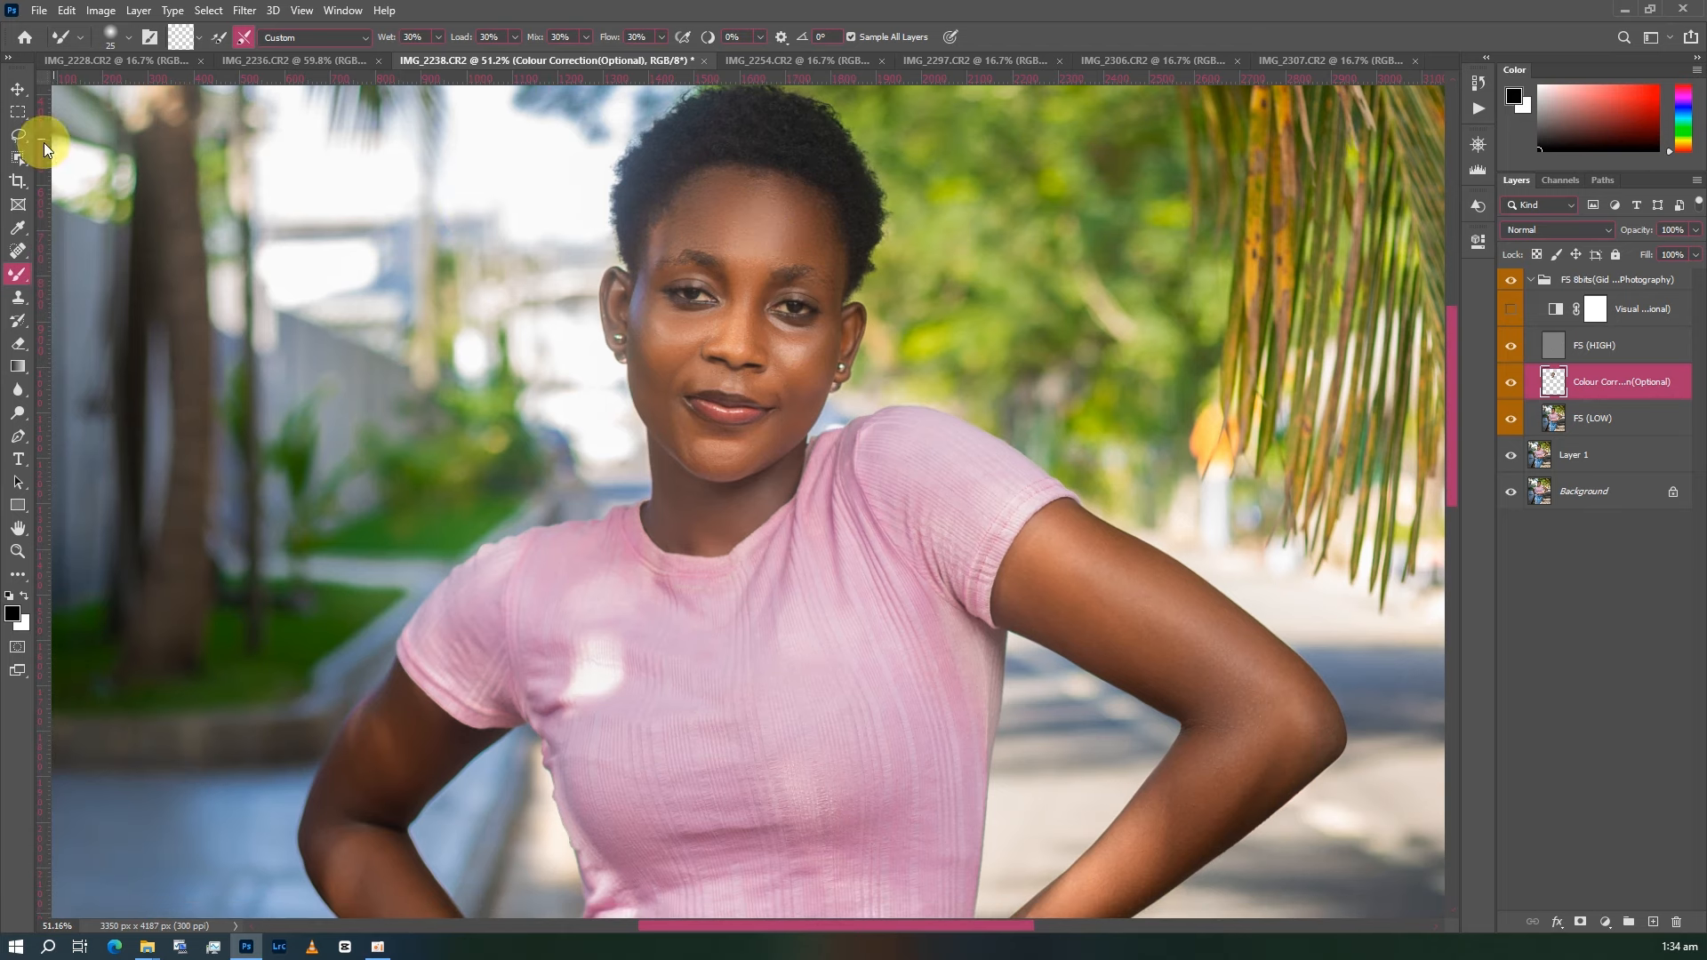
- Outline the forehead above the eyebrows with the Lasso tool at an 18 px feather
{"action": "left_click", "coordinate": [17, 134]}
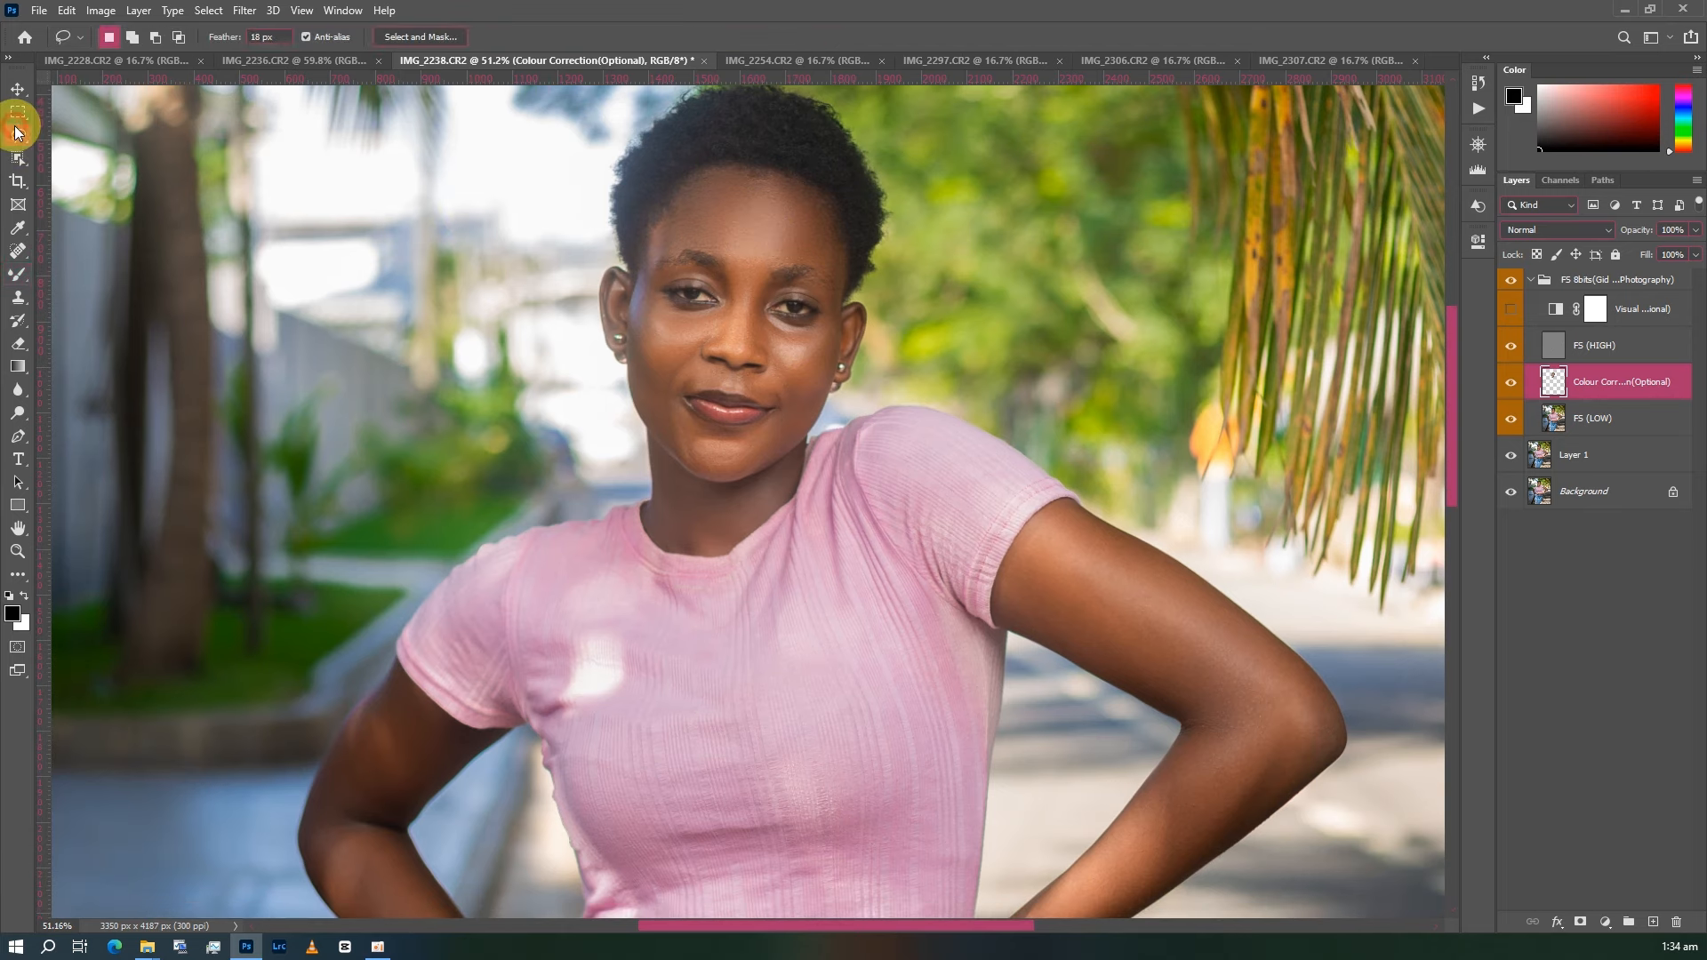
{"action": "double_click", "coordinate": [257, 38]}
{"action": "type", "text": "16"}
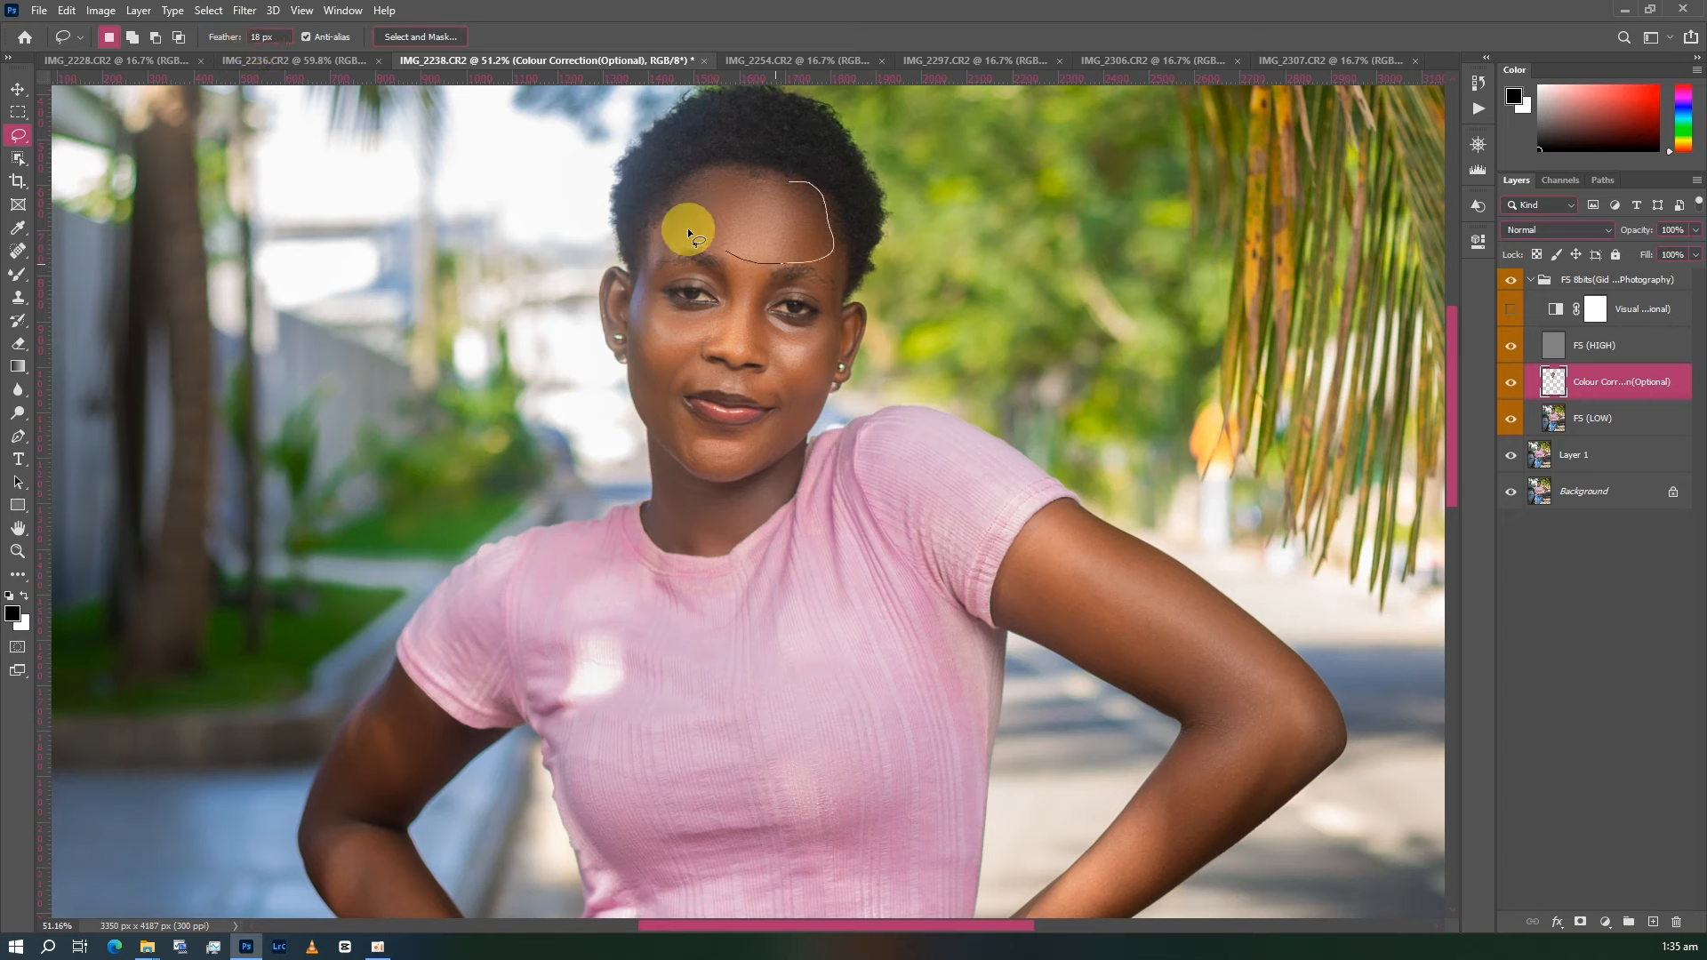
{"action": "left_click_drag", "start_coordinate": [745, 184], "coordinate": [747, 185]}
{"action": "scroll", "coordinate": [807, 213], "scroll_direction": "up", "scroll_amount": 2}
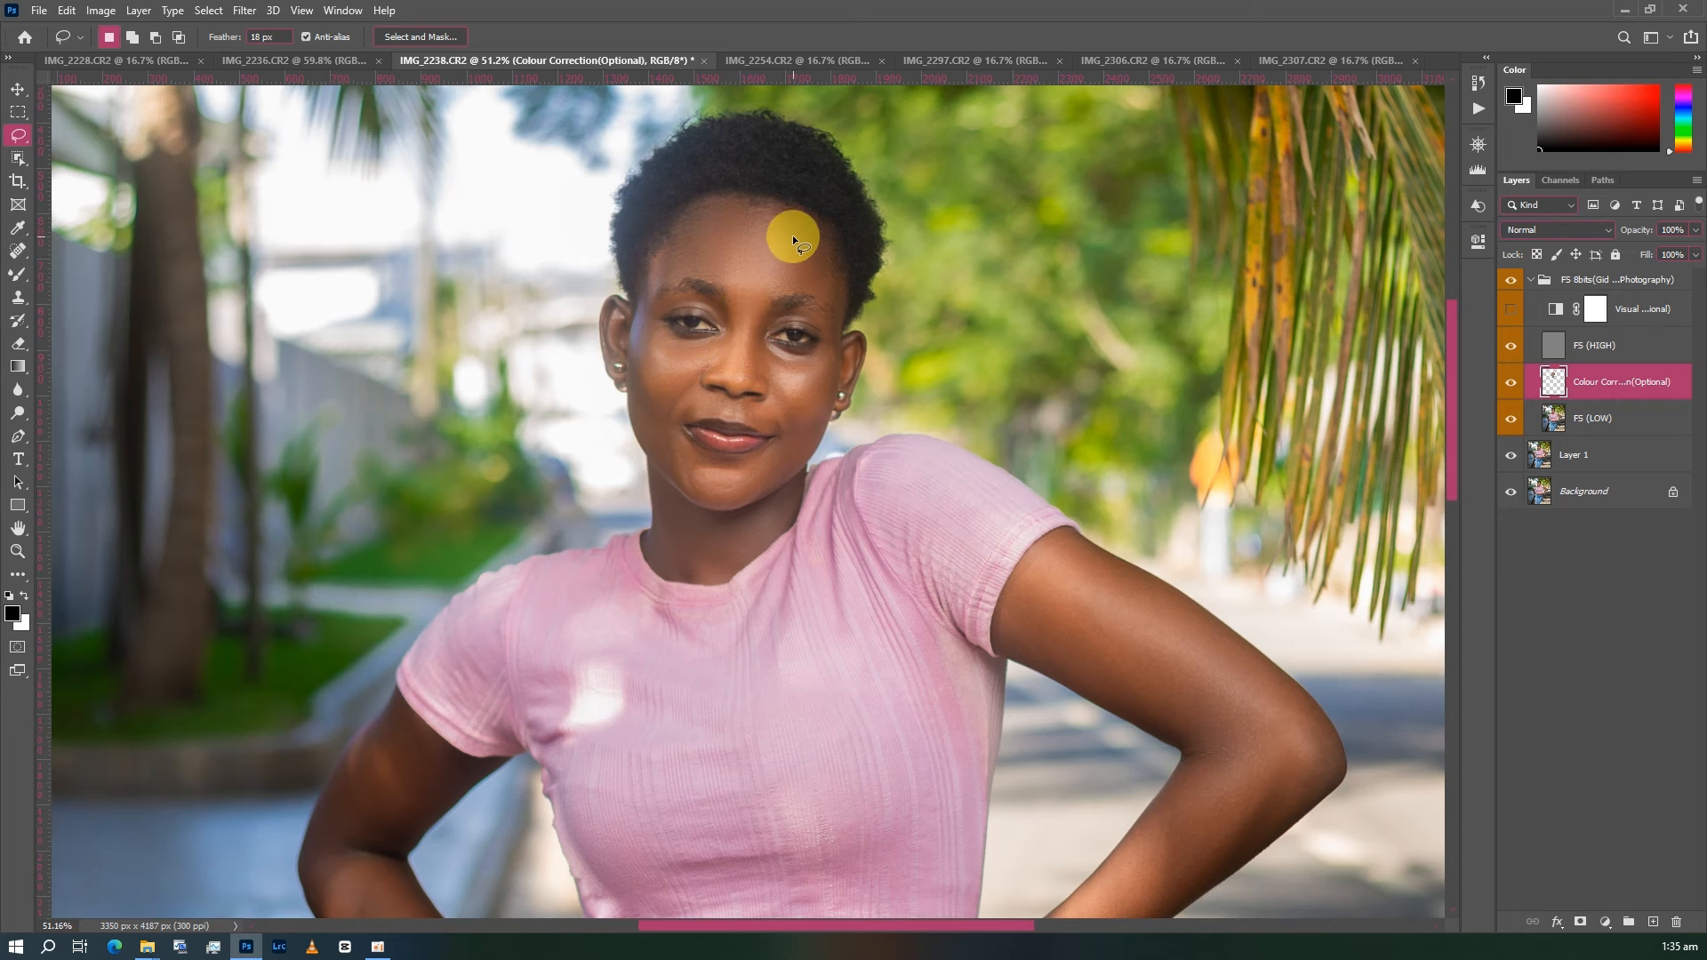
{"action": "scroll", "coordinate": [802, 229], "scroll_direction": "up", "scroll_amount": 1}
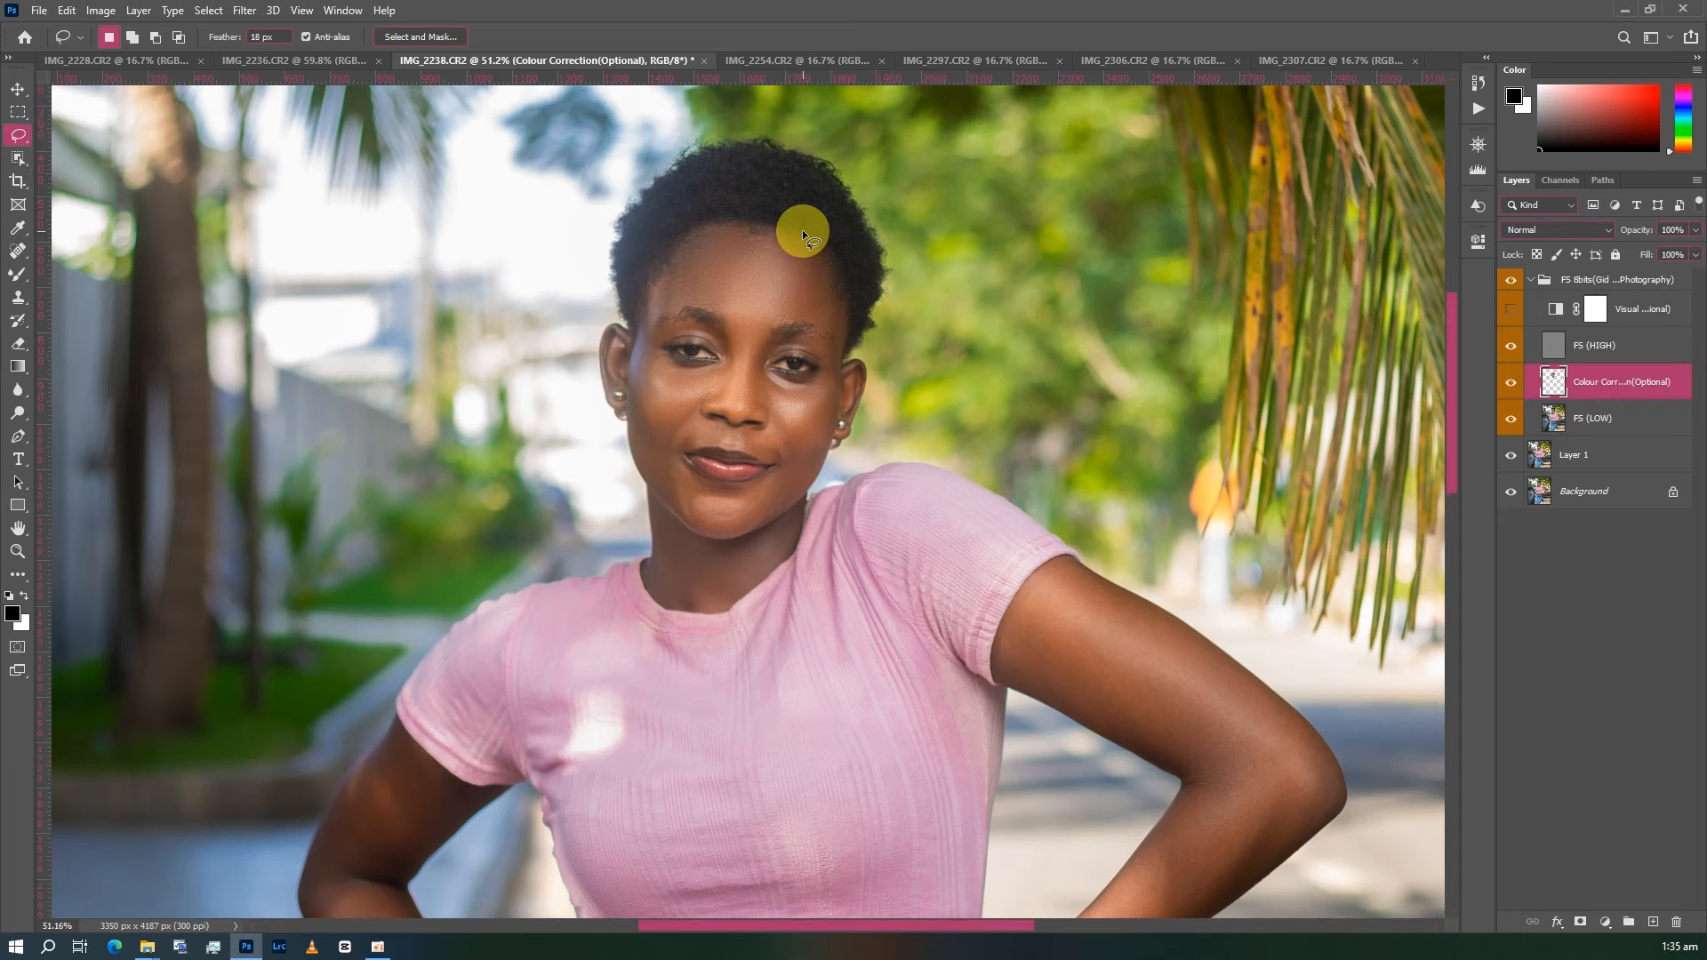
{"action": "scroll", "coordinate": [800, 233], "scroll_direction": "down", "scroll_amount": 1}
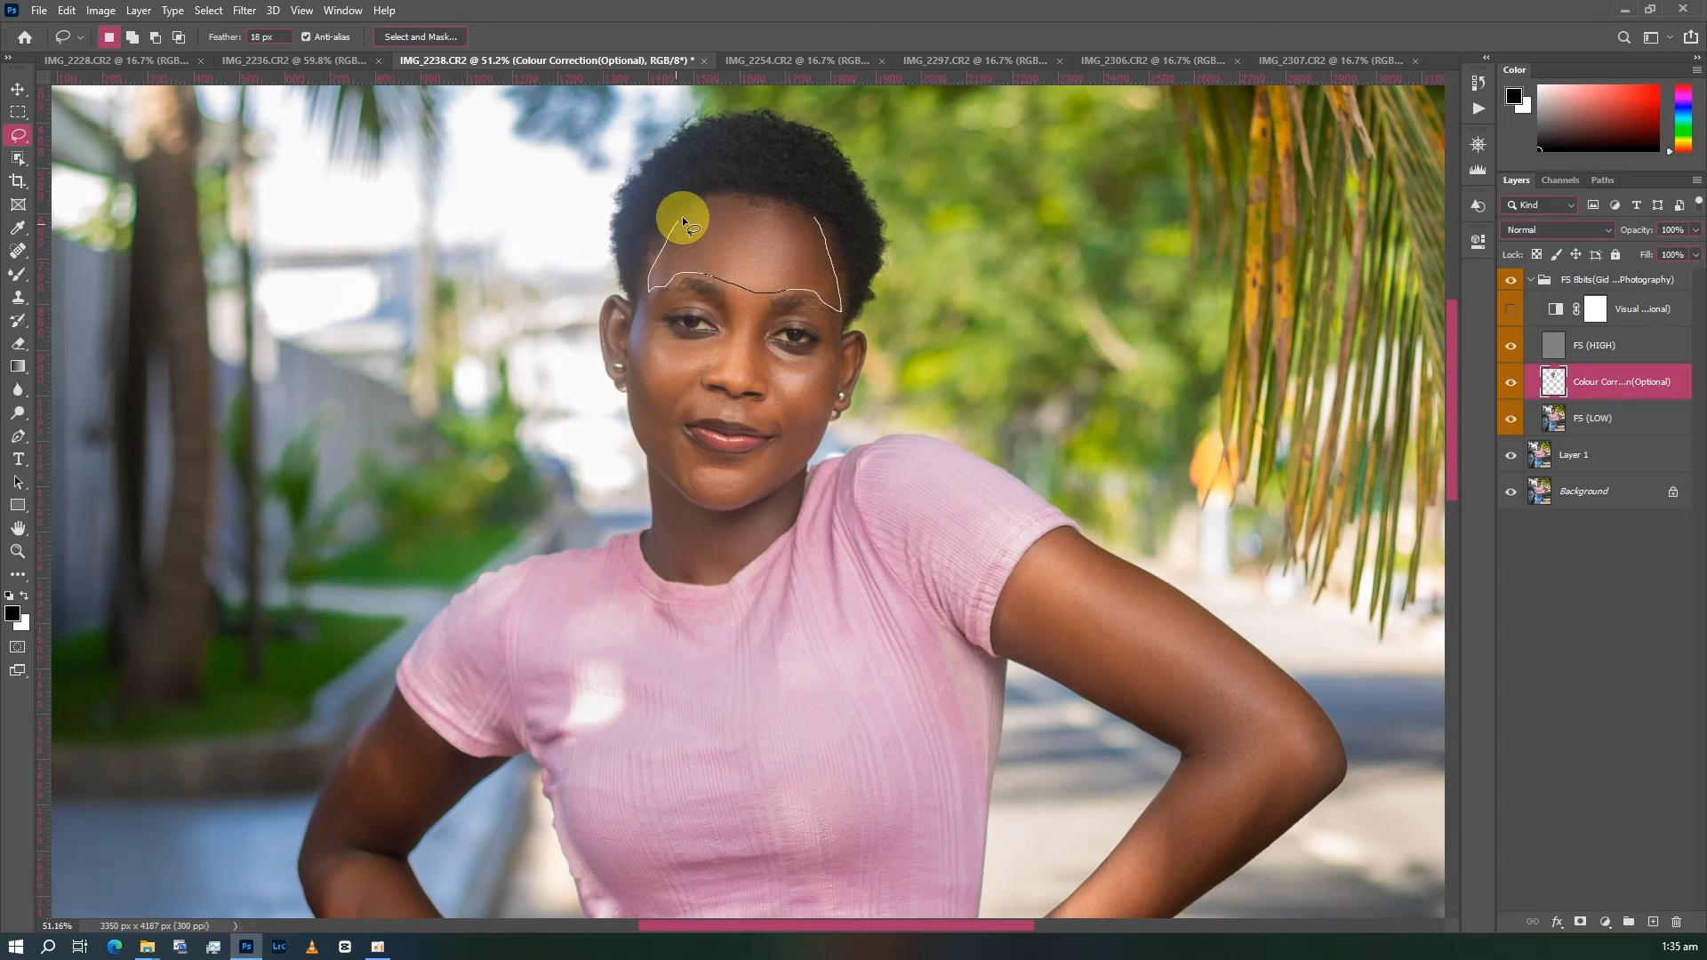
{"action": "left_click_drag", "start_coordinate": [787, 214], "coordinate": [788, 215]}
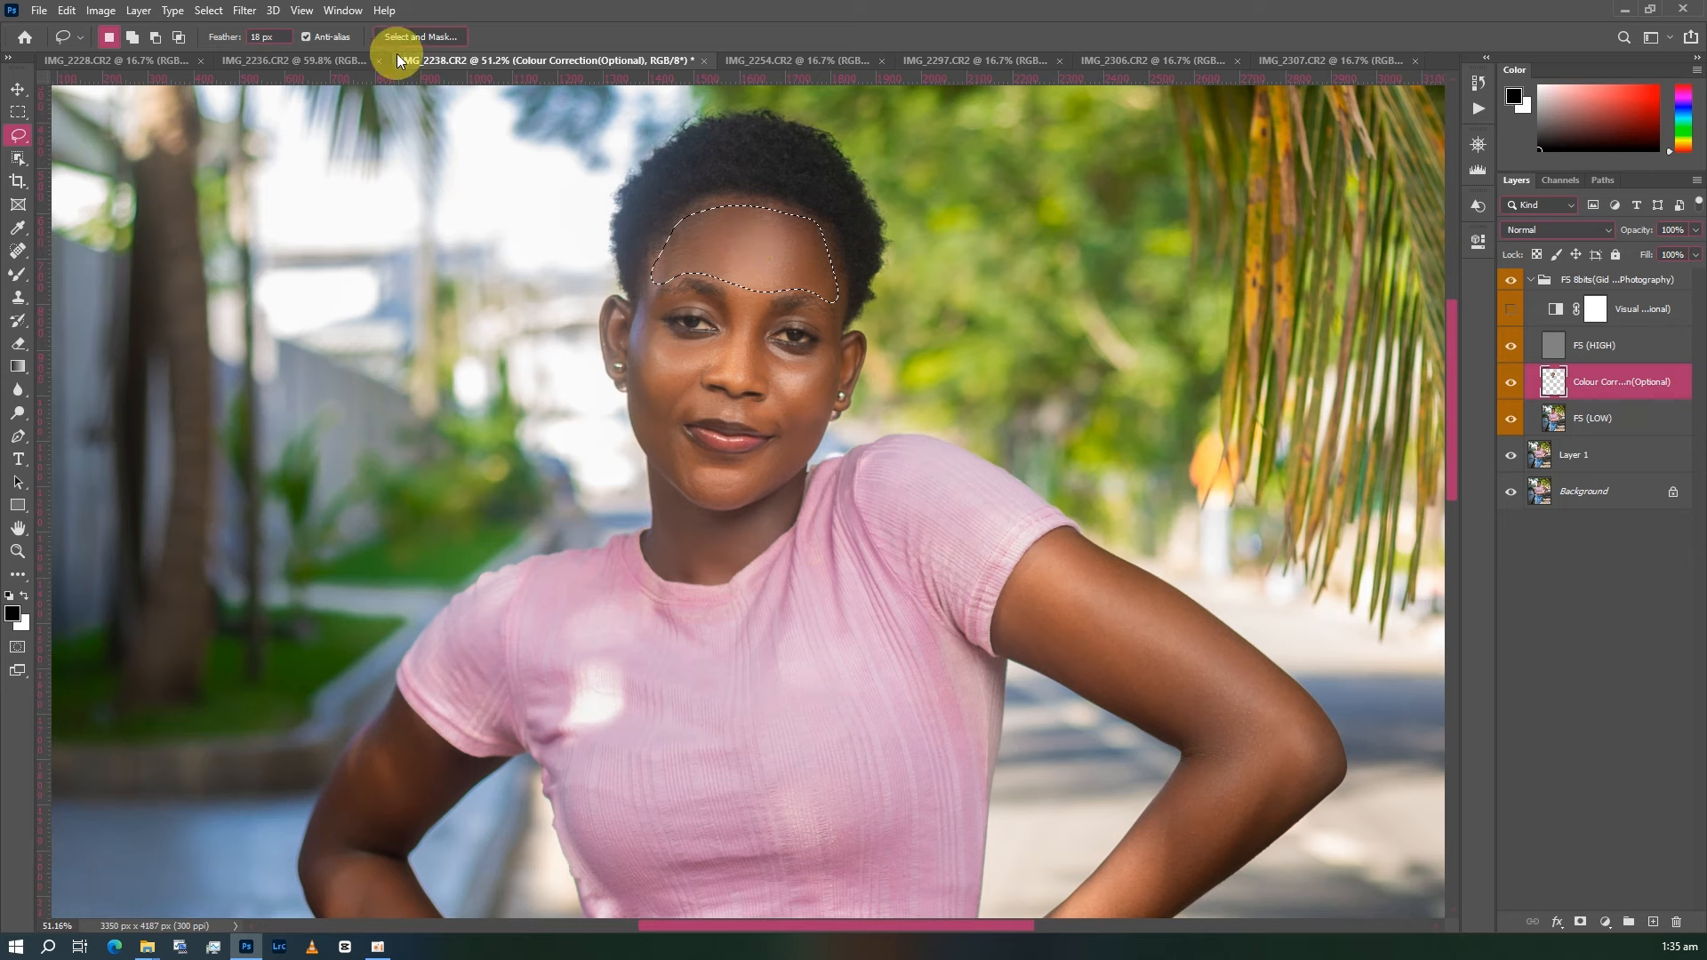
- Apply a Gaussian Blur with a radius of 20 pixels to the forehead selection, then deselect it
{"action": "left_click", "coordinate": [244, 11]}
{"action": "mouse_move", "coordinate": [292, 205]}
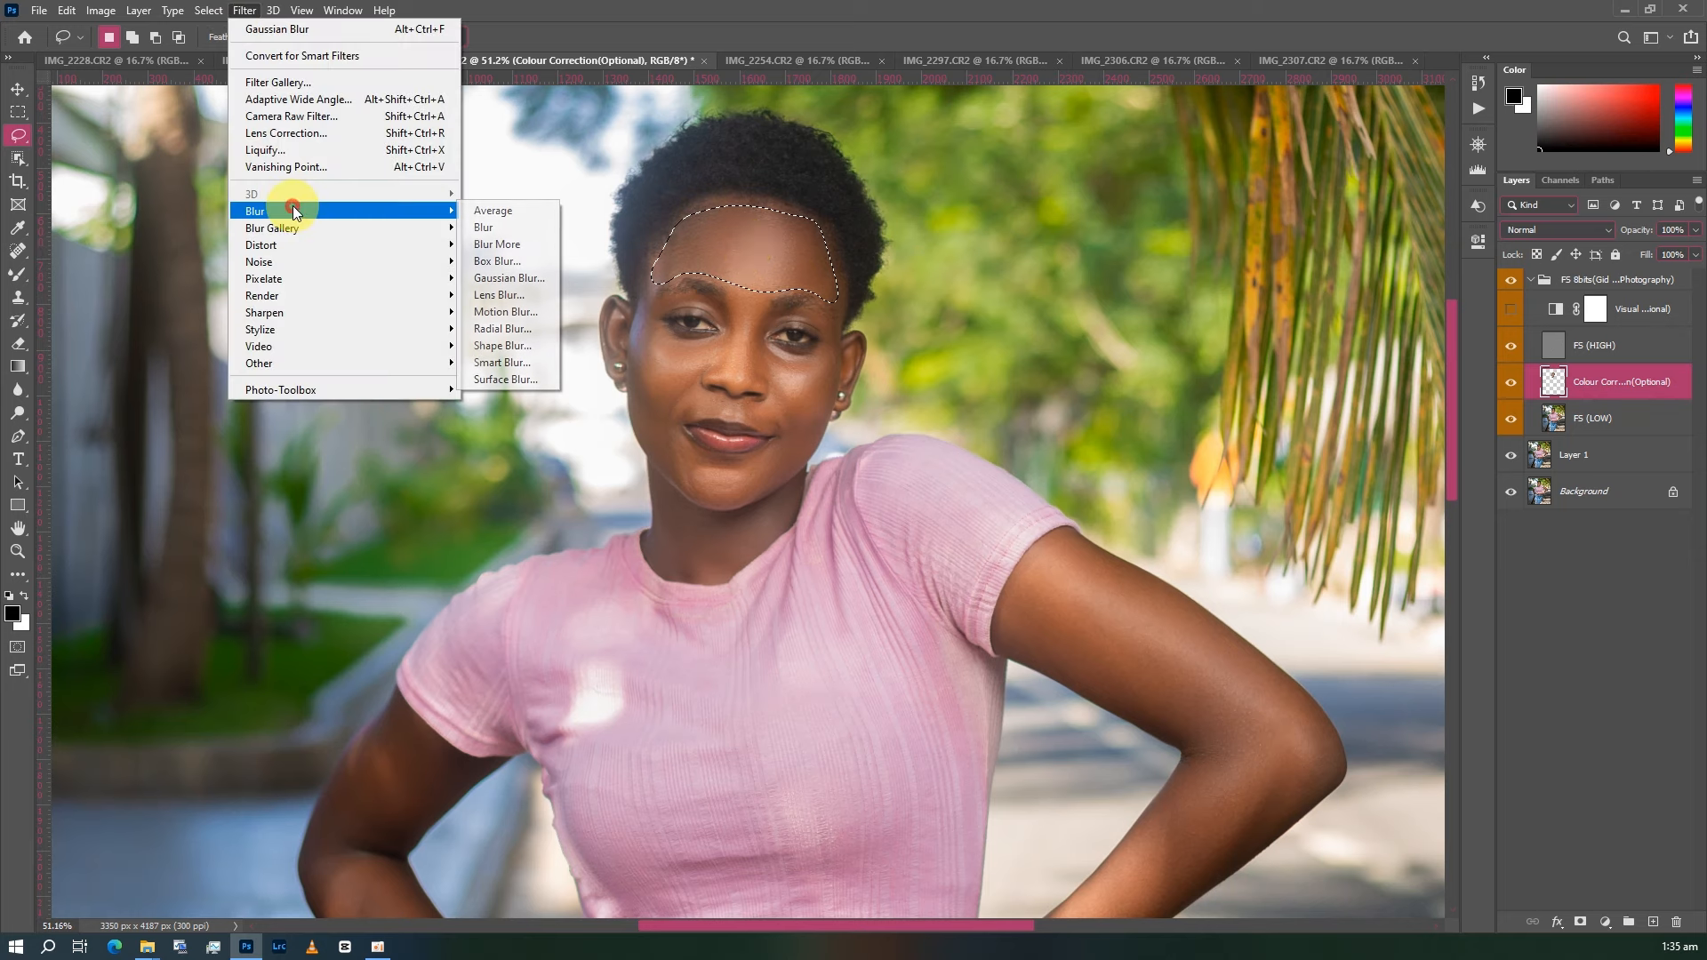
{"action": "left_click", "coordinate": [536, 277]}
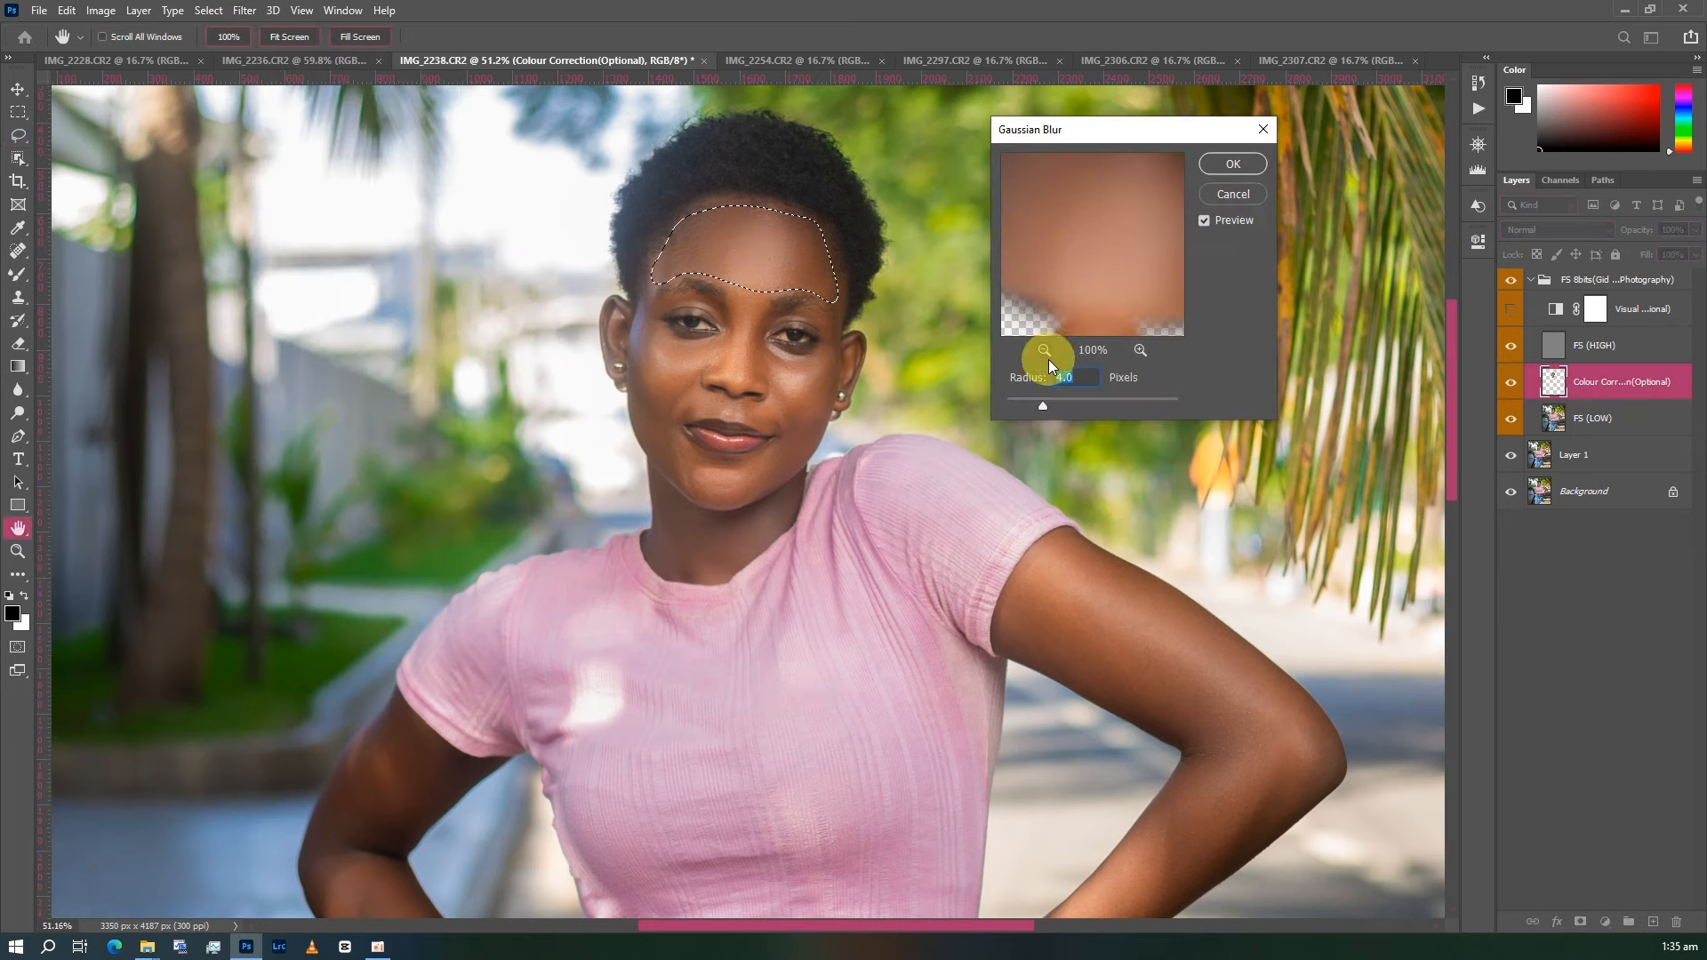
{"action": "left_click", "coordinate": [1045, 349]}
{"action": "left_click", "coordinate": [1044, 349]}
{"action": "left_click", "coordinate": [1045, 349]}
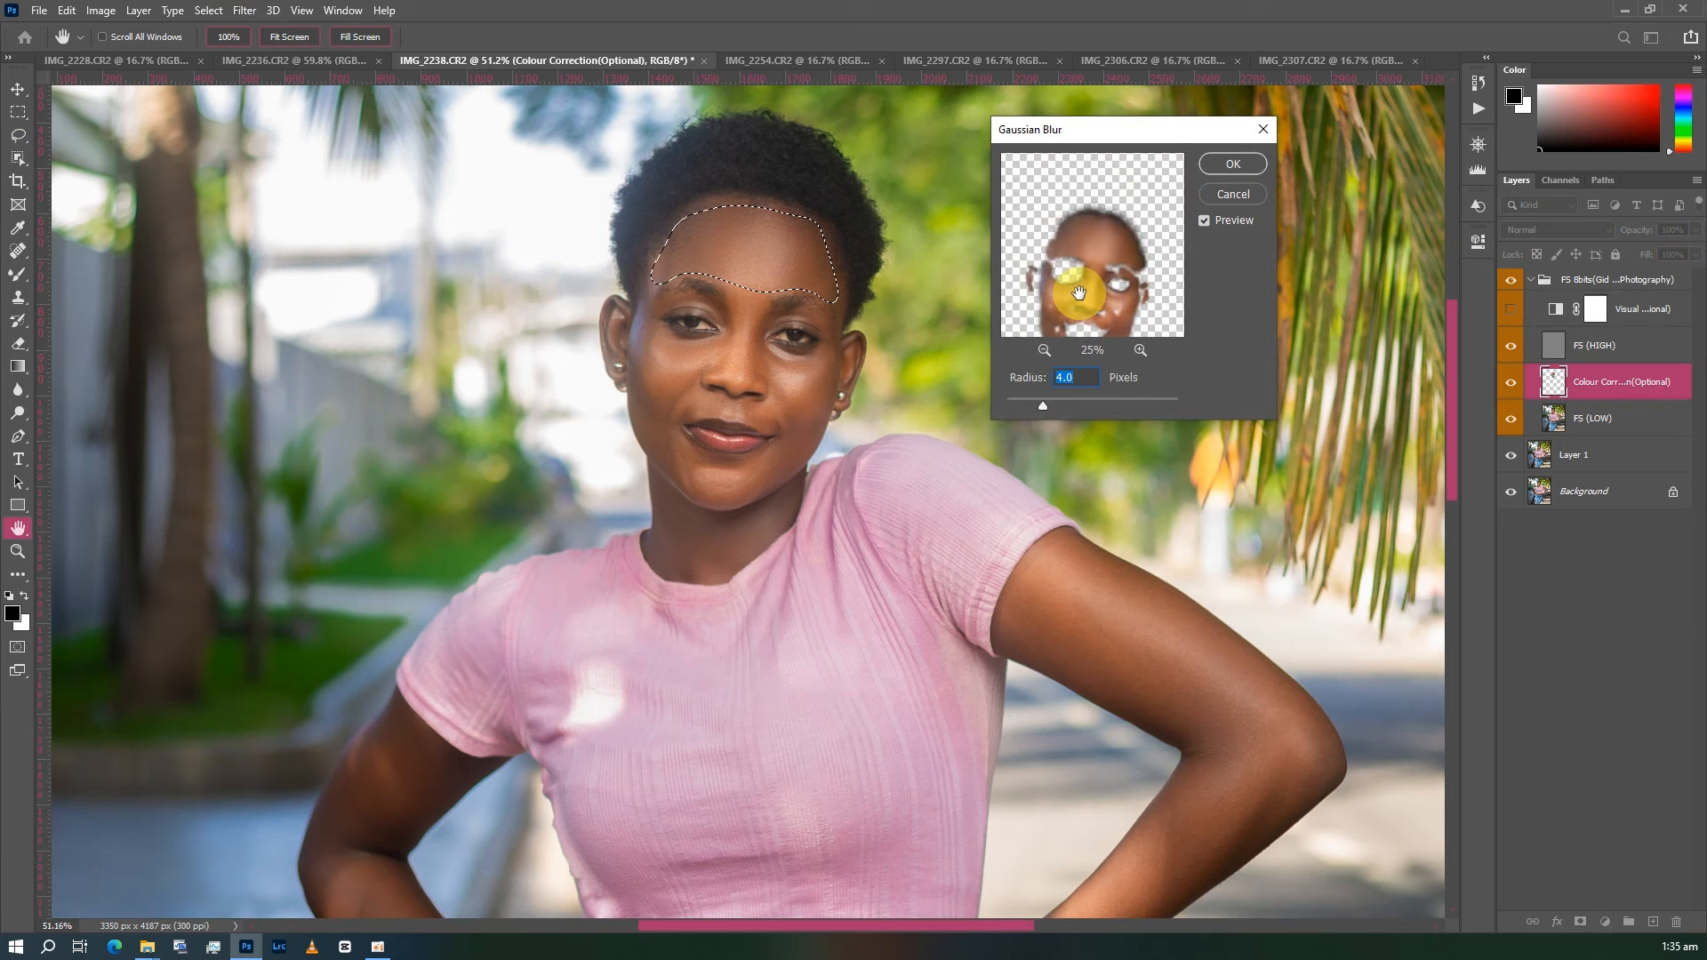
{"action": "mouse_move", "coordinate": [1091, 286]}
{"action": "left_mouse_down"}
{"action": "mouse_move", "coordinate": [1096, 260]}
{"action": "mouse_move", "coordinate": [1107, 285]}
{"action": "left_mouse_up"}
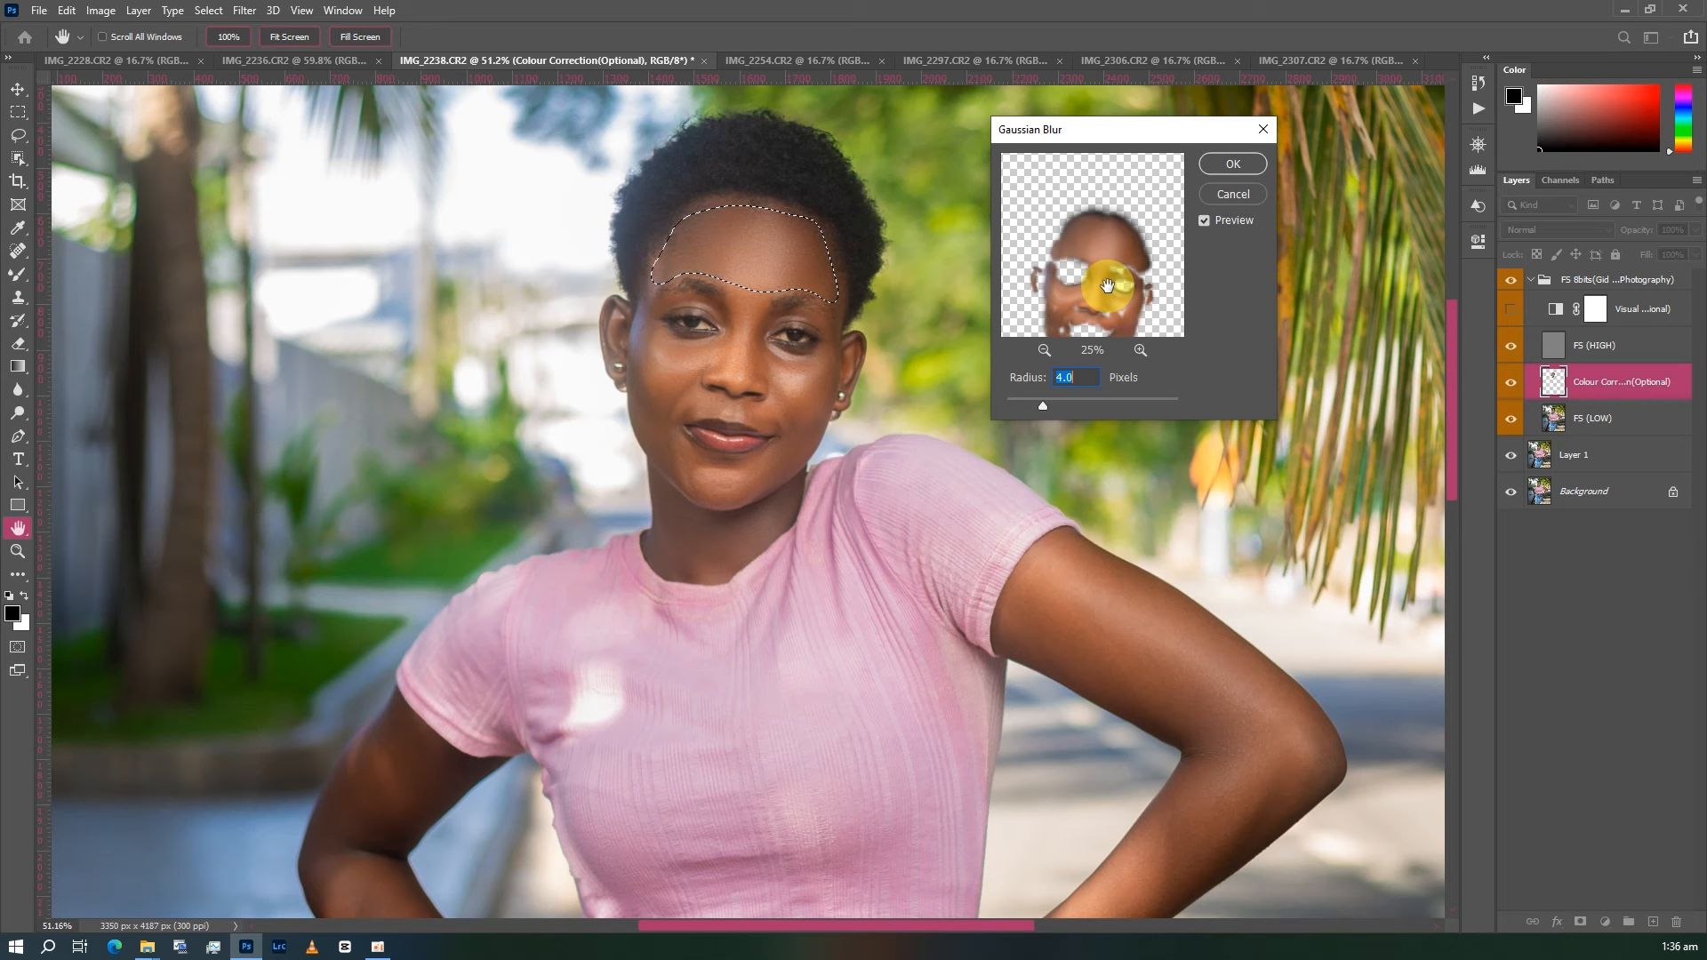
{"action": "type", "text": "20"}
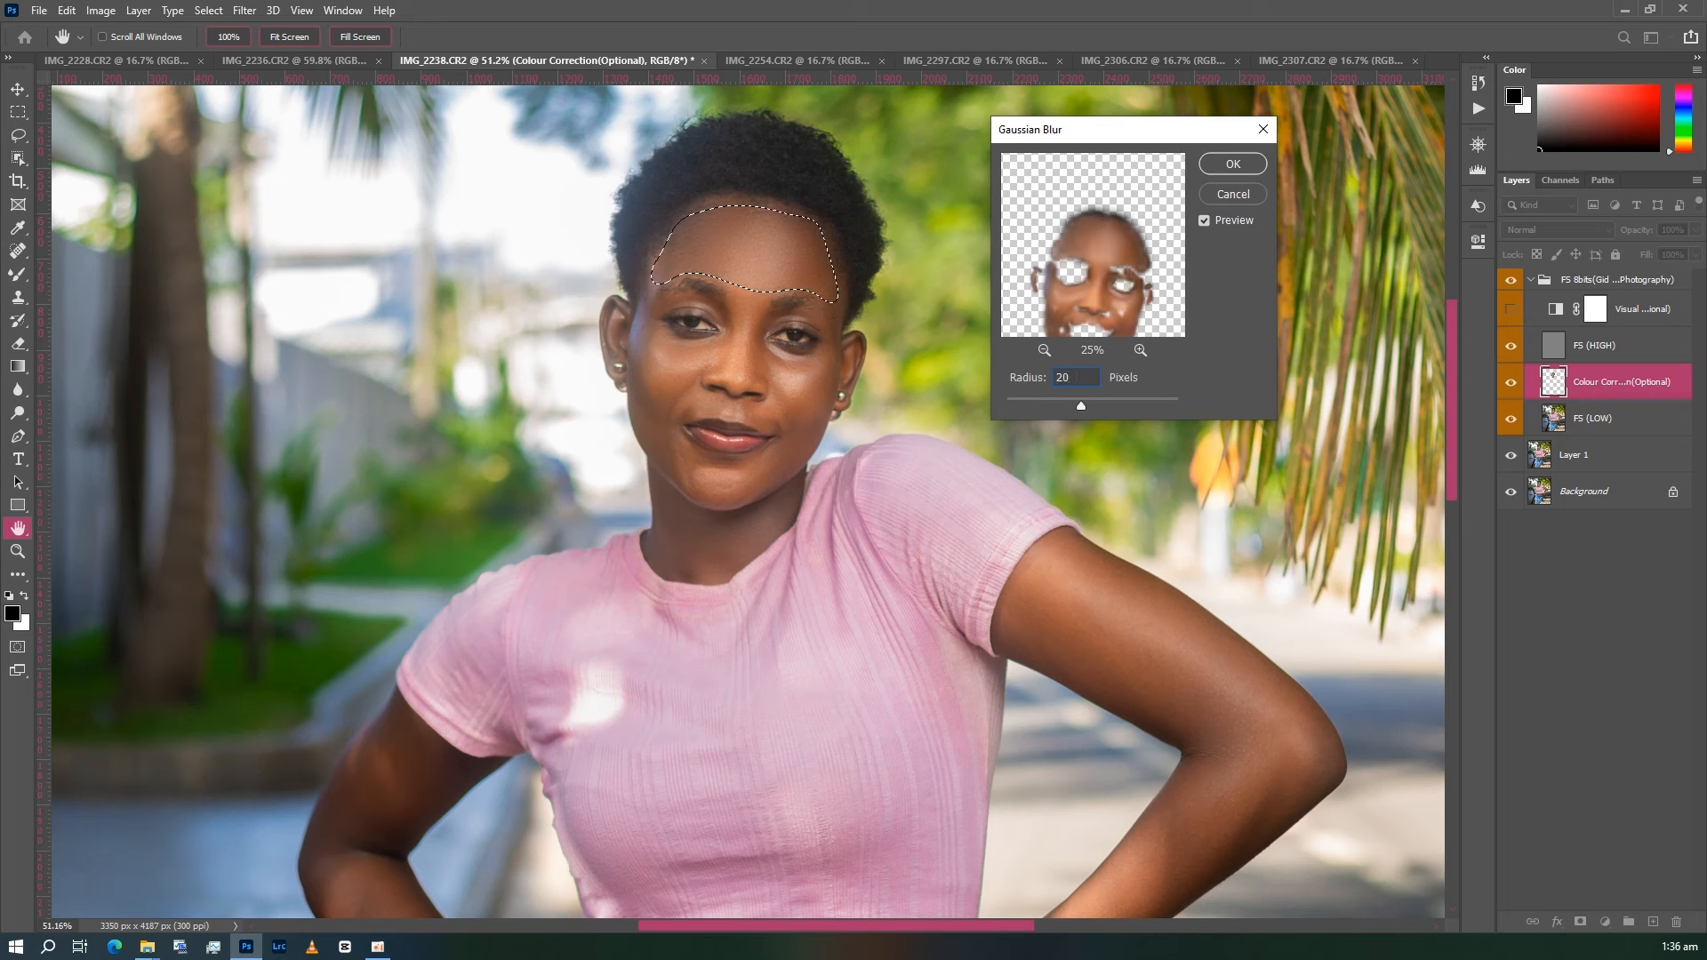
{"action": "key", "text": "Return"}
{"action": "key", "text": "l"}
{"action": "left_click", "coordinate": [840, 176]}
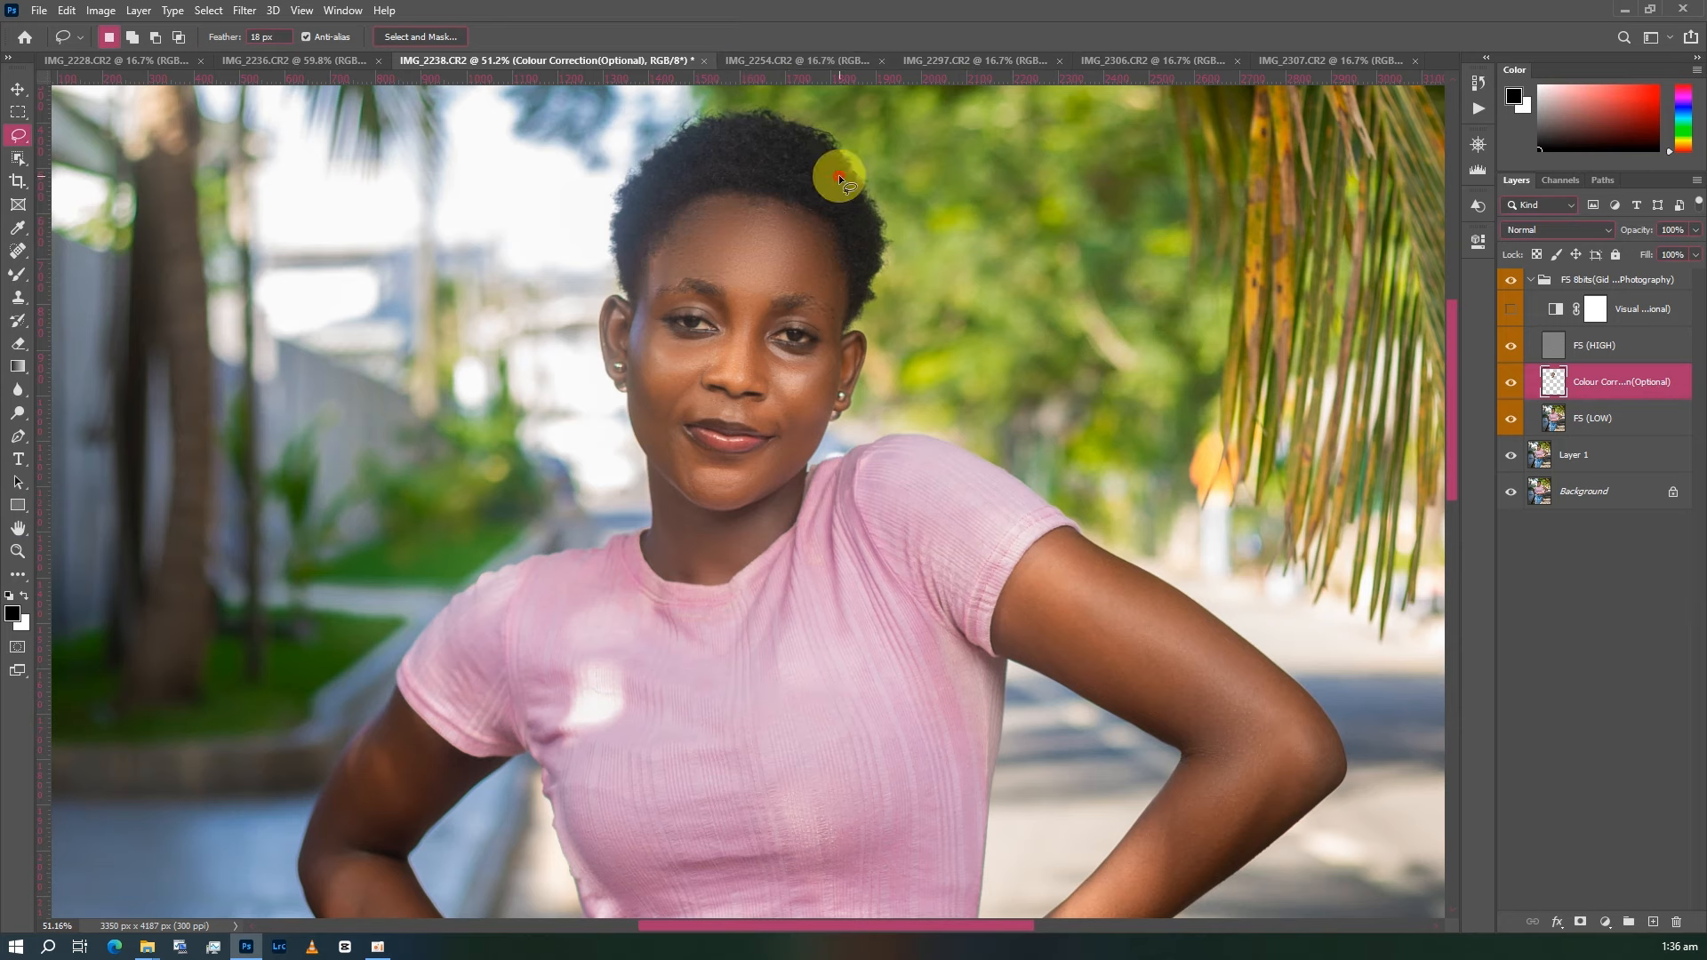
- Hide FS (HIGH), blend the skin around the eyebrows with the Mixer Brush at about size 35, and show FS (HIGH) again
{"action": "scroll", "coordinate": [840, 175], "scroll_direction": "down", "scroll_amount": 3}
{"action": "scroll", "coordinate": [841, 174], "scroll_direction": "up", "scroll_amount": 3}
{"action": "scroll", "coordinate": [802, 211], "scroll_direction": "down", "scroll_amount": 1}
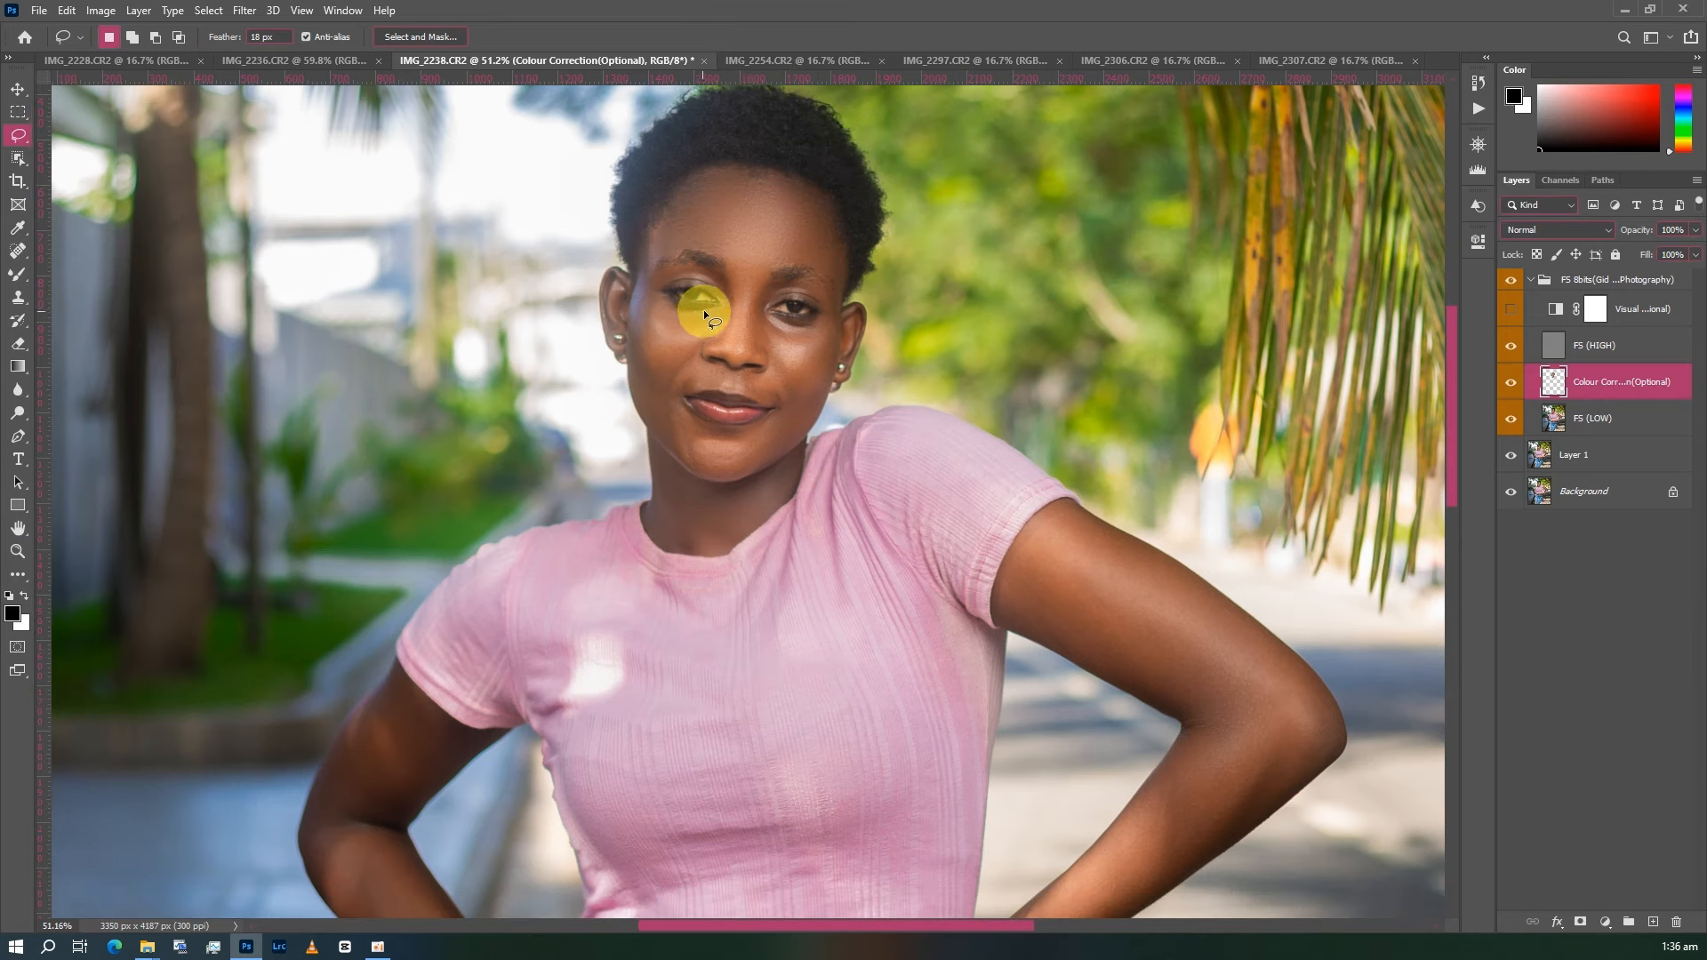
{"action": "left_click", "coordinate": [1510, 345]}
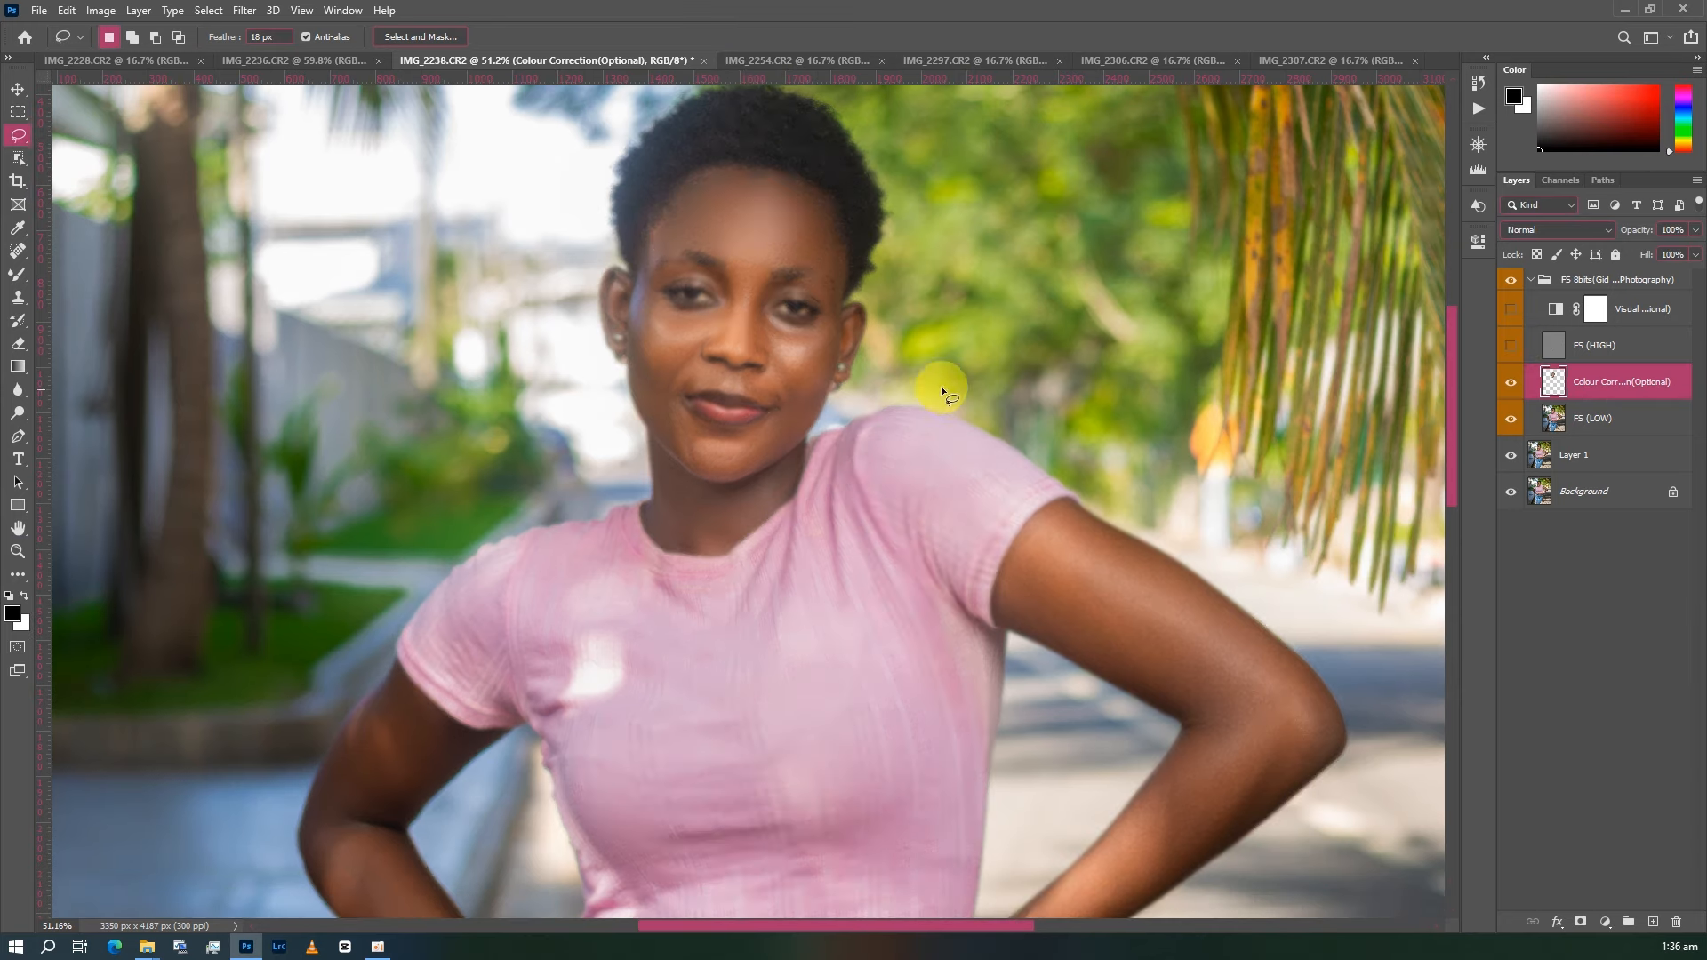
{"action": "key", "text": "b"}
{"action": "scroll", "coordinate": [684, 291], "scroll_direction": "up", "scroll_amount": 1}
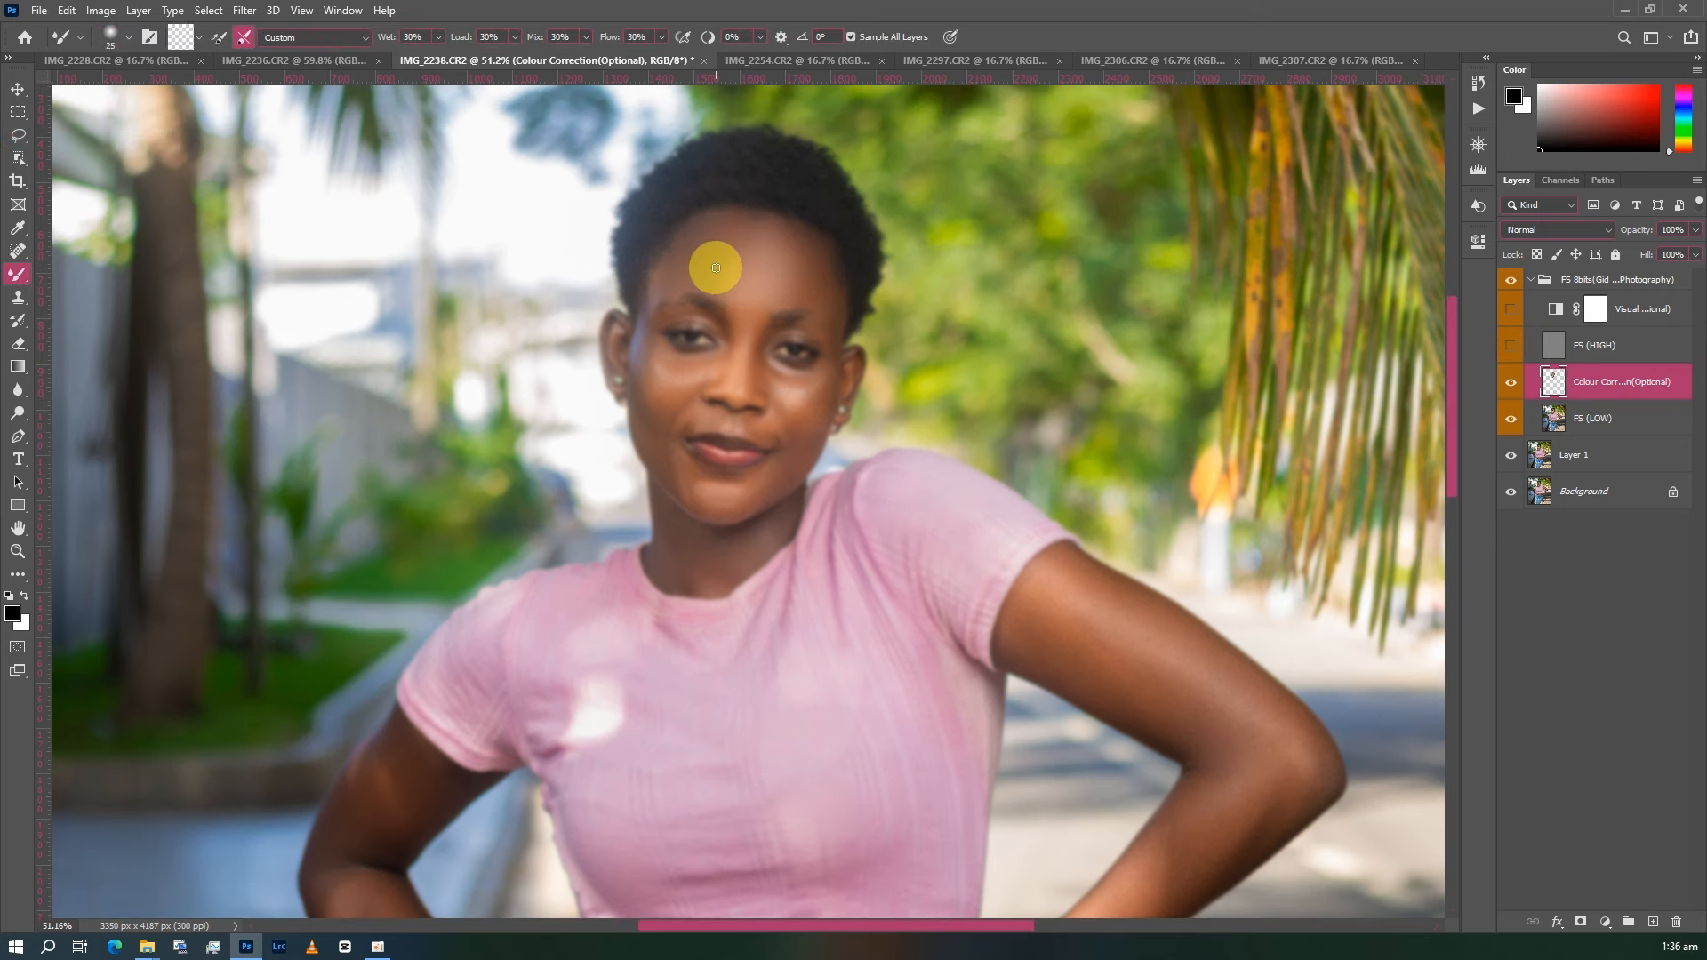
{"action": "key", "text": "bracketright"}
{"action": "key", "text": "bracketright"}
{"action": "key", "text": "bracketright"}
{"action": "left_click_drag", "start_coordinate": [719, 315], "coordinate": [728, 333]}
{"action": "key", "text": "bracketleft"}
{"action": "mouse_move", "coordinate": [699, 306]}
{"action": "left_mouse_down"}
{"action": "mouse_move", "coordinate": [670, 328]}
{"action": "mouse_move", "coordinate": [801, 342]}
{"action": "left_mouse_up"}
{"action": "key", "text": "bracketleft"}
{"action": "scroll", "coordinate": [889, 338], "scroll_direction": "up", "scroll_amount": 1}
{"action": "left_click", "coordinate": [1512, 344]}
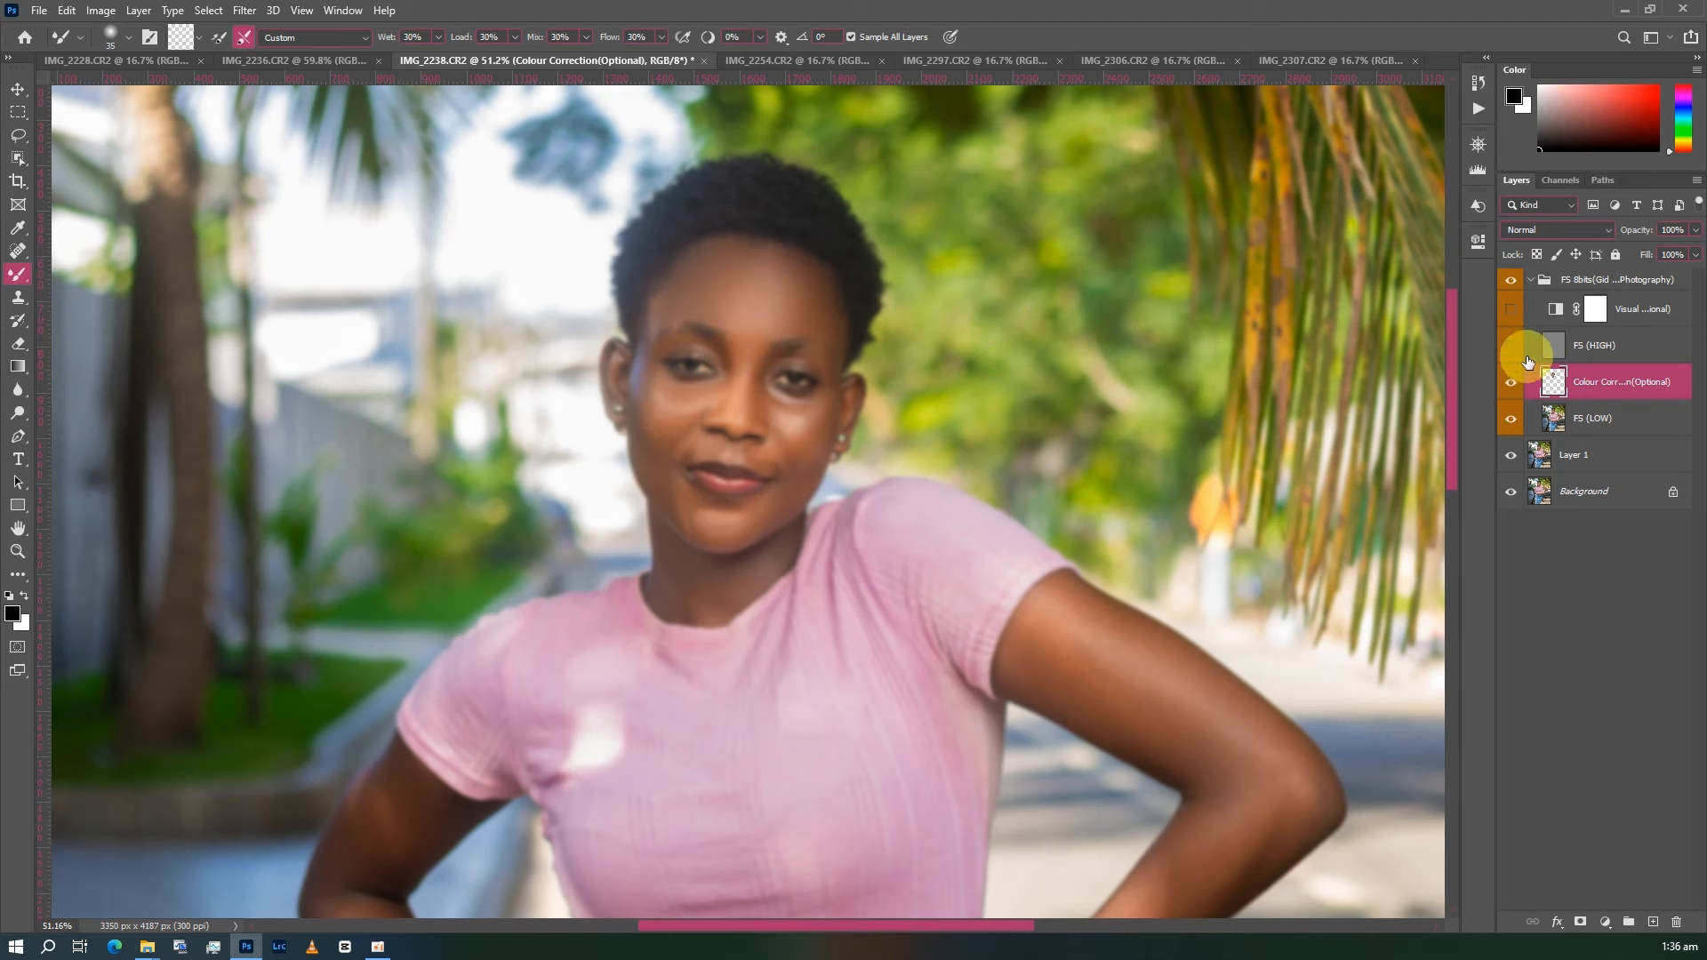
- Outline the cheek below the eye on the image's left side with the Lasso tool and reapply the Gaussian Blur to it
{"action": "key", "text": "l"}
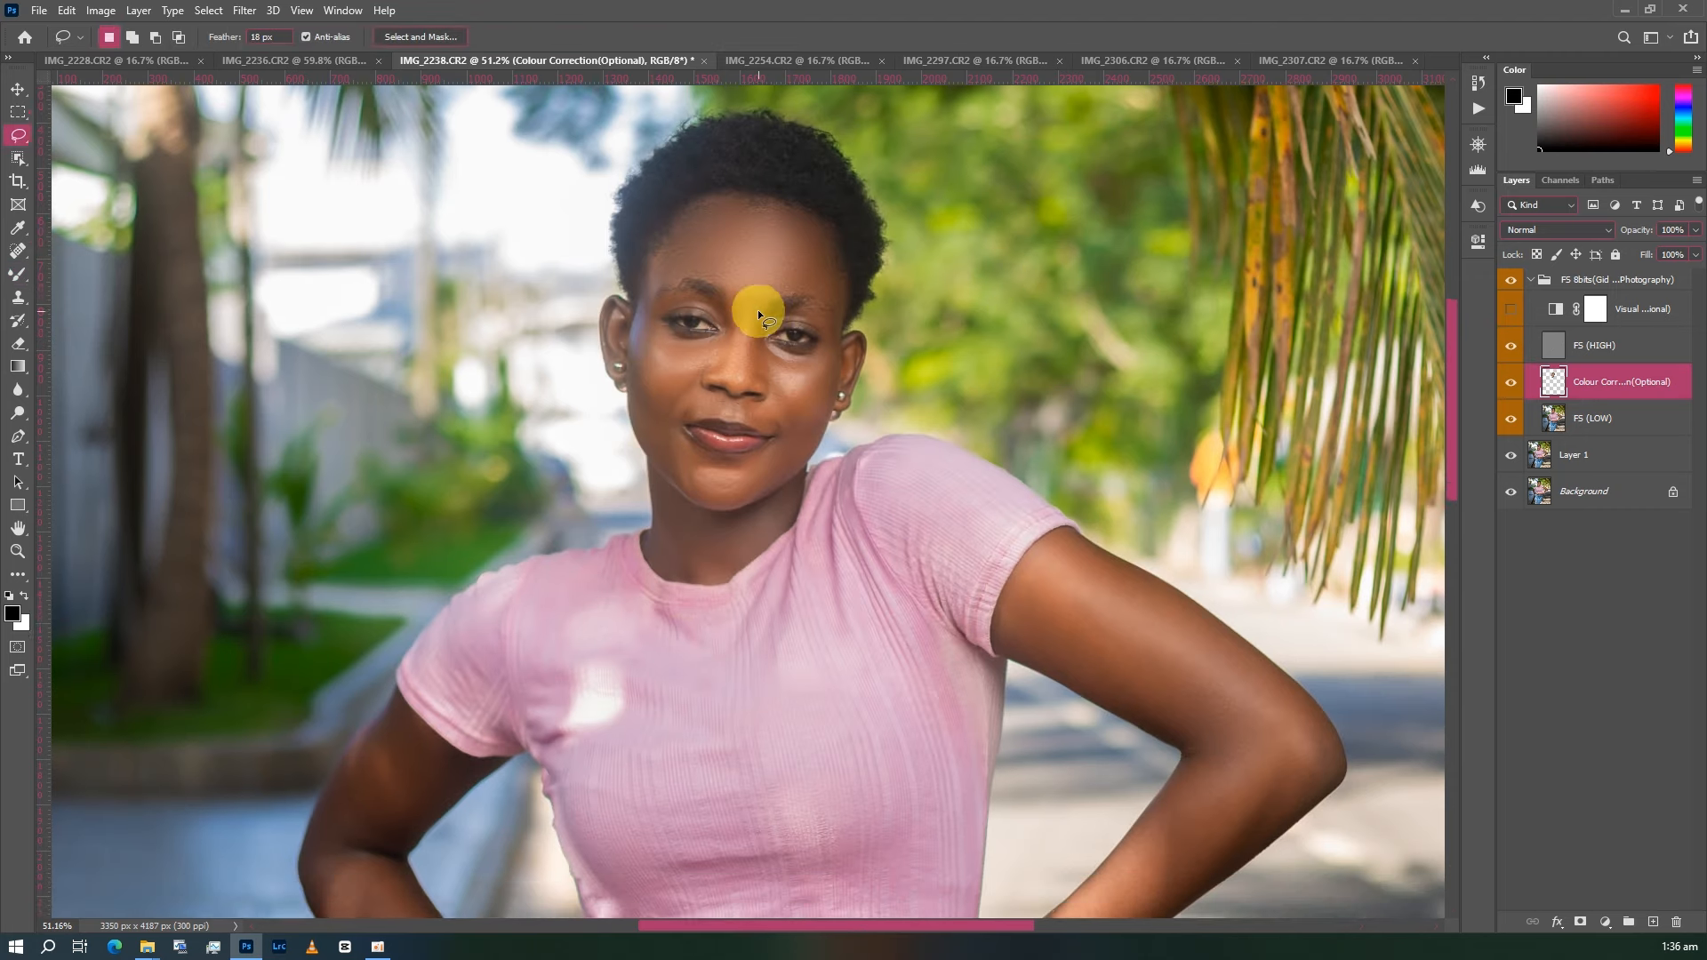
{"action": "scroll", "coordinate": [711, 307], "scroll_direction": "down", "scroll_amount": 3}
{"action": "mouse_move", "coordinate": [669, 302]}
{"action": "left_mouse_down"}
{"action": "mouse_move", "coordinate": [734, 311]}
{"action": "mouse_move", "coordinate": [681, 351]}
{"action": "mouse_move", "coordinate": [667, 388]}
{"action": "mouse_move", "coordinate": [686, 462]}
{"action": "left_mouse_up"}
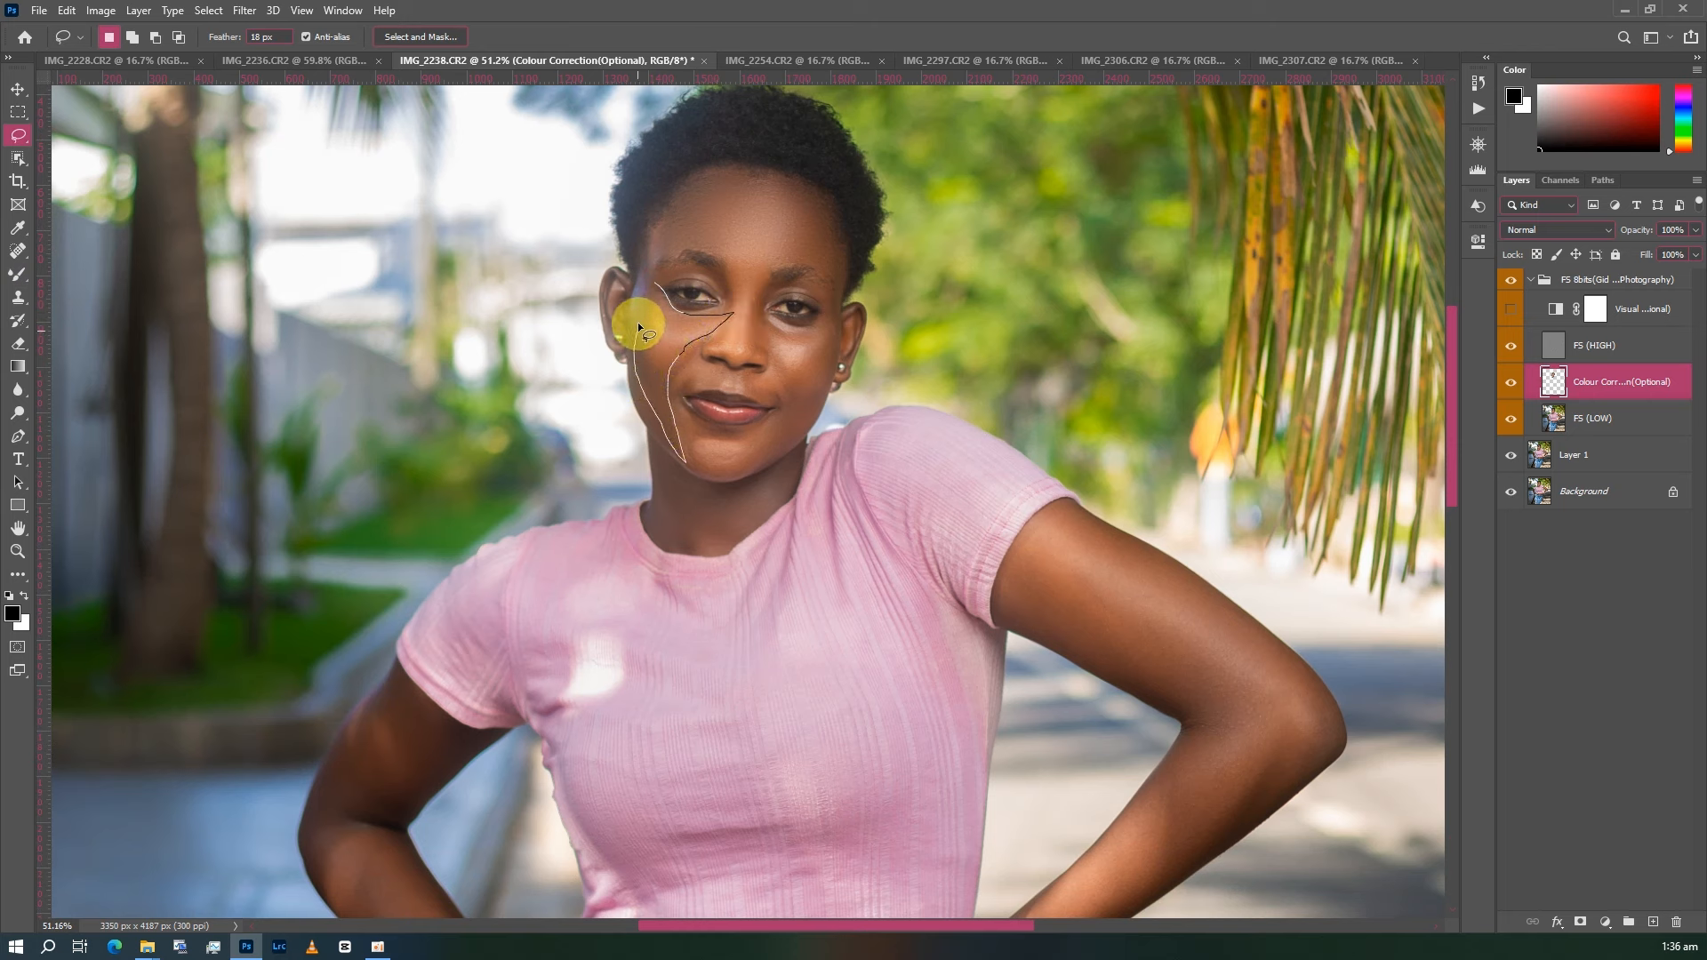
{"action": "left_click_drag", "start_coordinate": [649, 290], "coordinate": [650, 292]}
{"action": "right_click", "coordinate": [711, 273]}
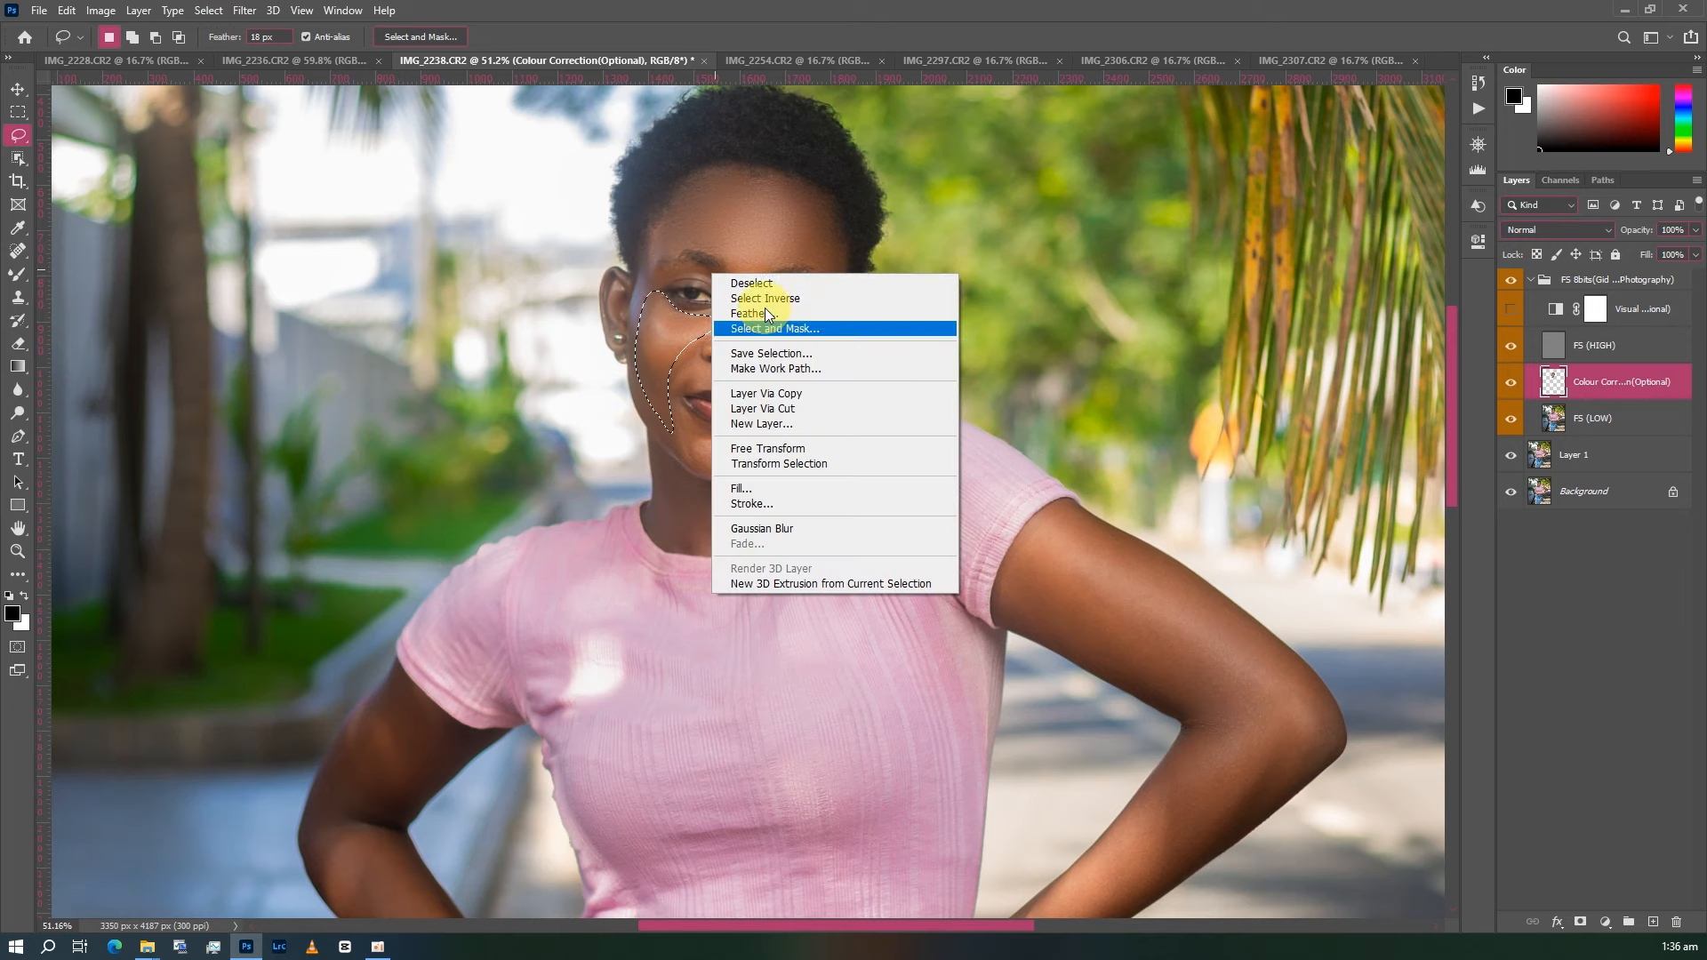
{"action": "left_click", "coordinate": [783, 530]}
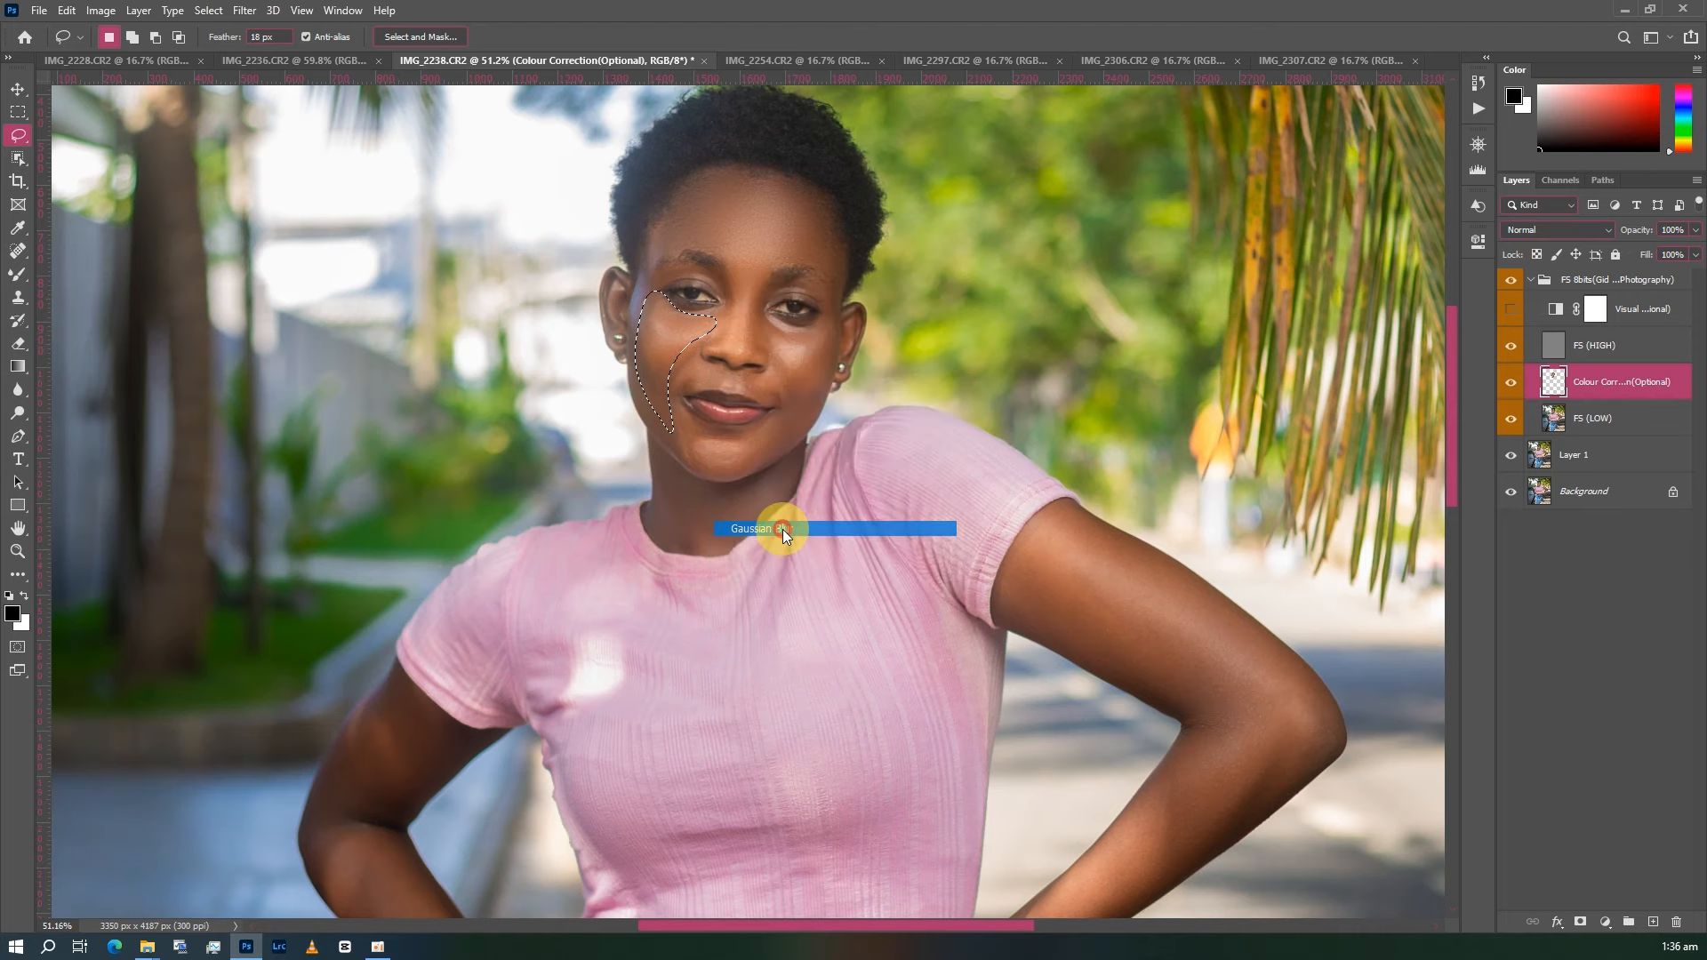
- Fade the Gaussian Blur on this cheek selection to 59% opacity in Normal mode
{"action": "right_click", "coordinate": [739, 330]}
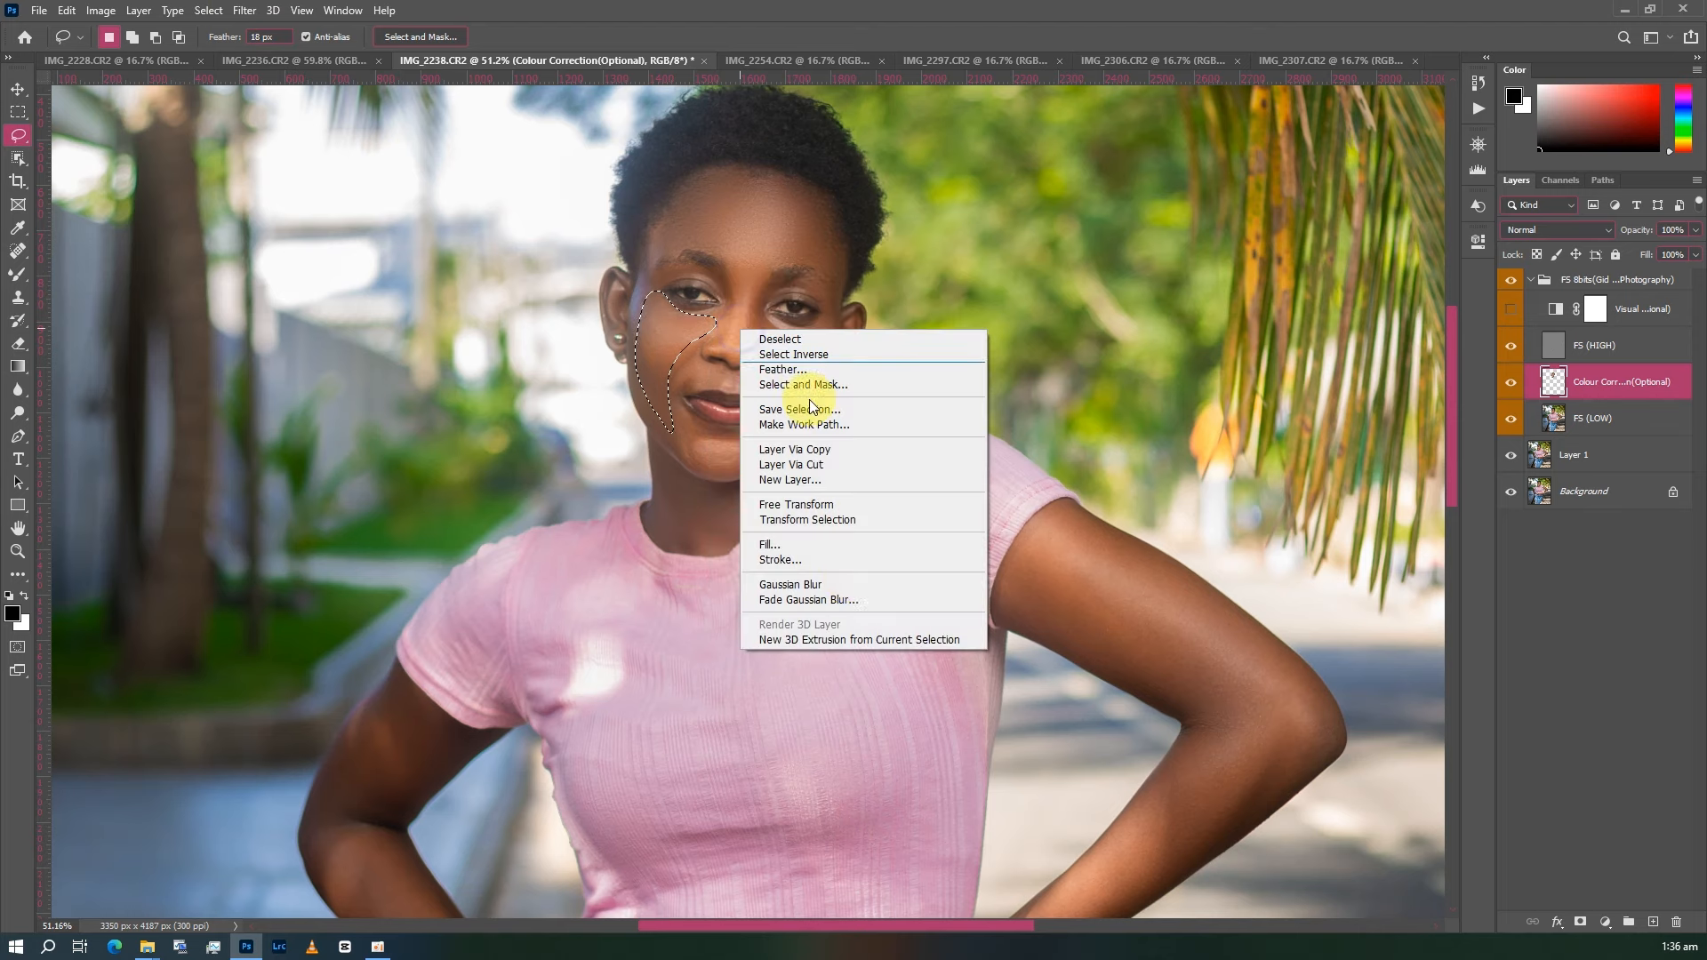
{"action": "left_click", "coordinate": [827, 592]}
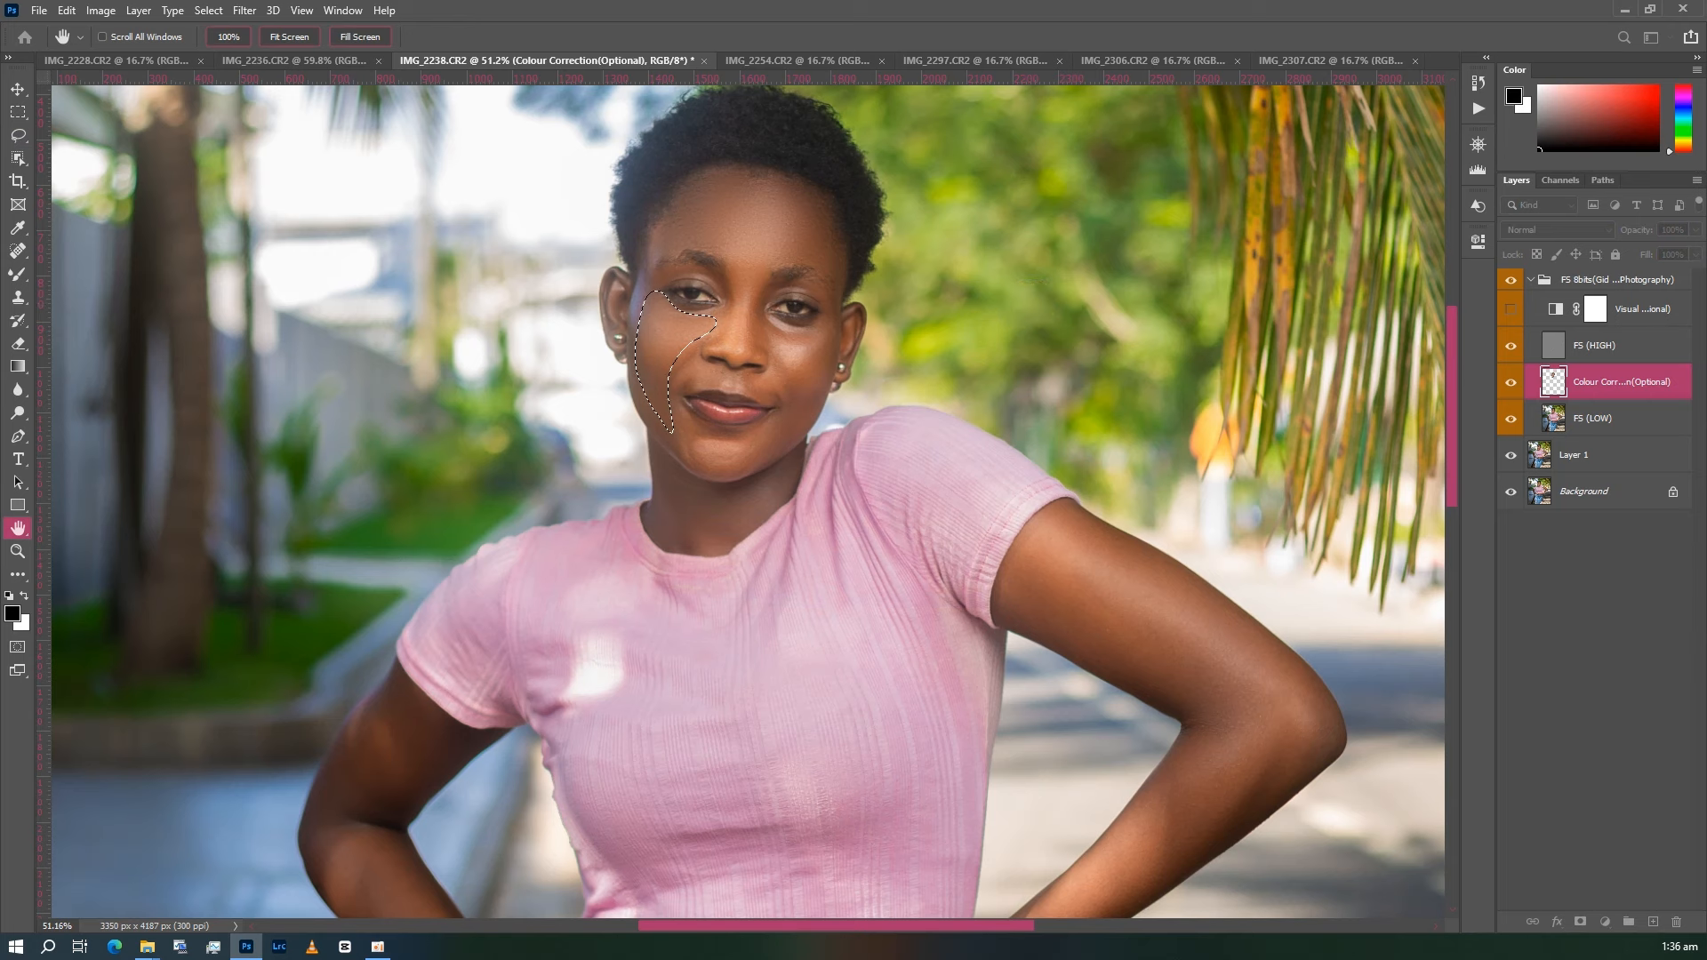
{"action": "key", "text": "ctrl+shift+f"}
{"action": "left_click_drag", "start_coordinate": [1113, 283], "coordinate": [1108, 283]}
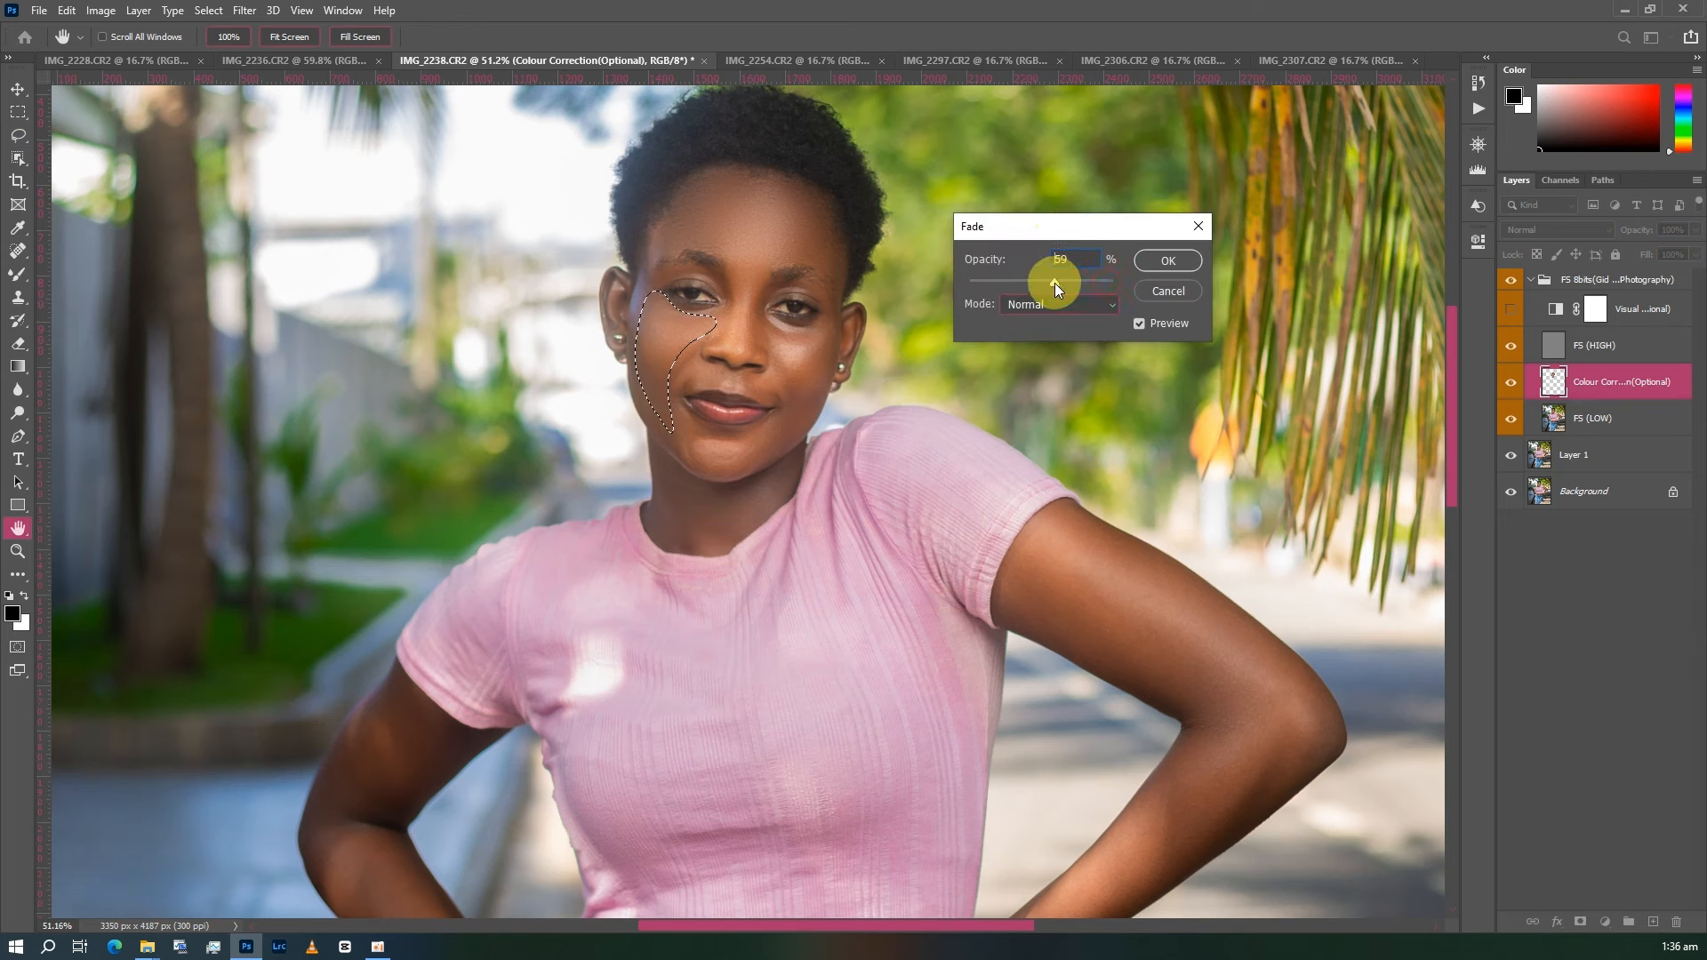
{"action": "left_click", "coordinate": [1154, 258]}
- Outline the other cheek, from under the eye to the jaw, with the Lasso tool and reapply the Gaussian Blur
{"action": "key", "text": "l"}
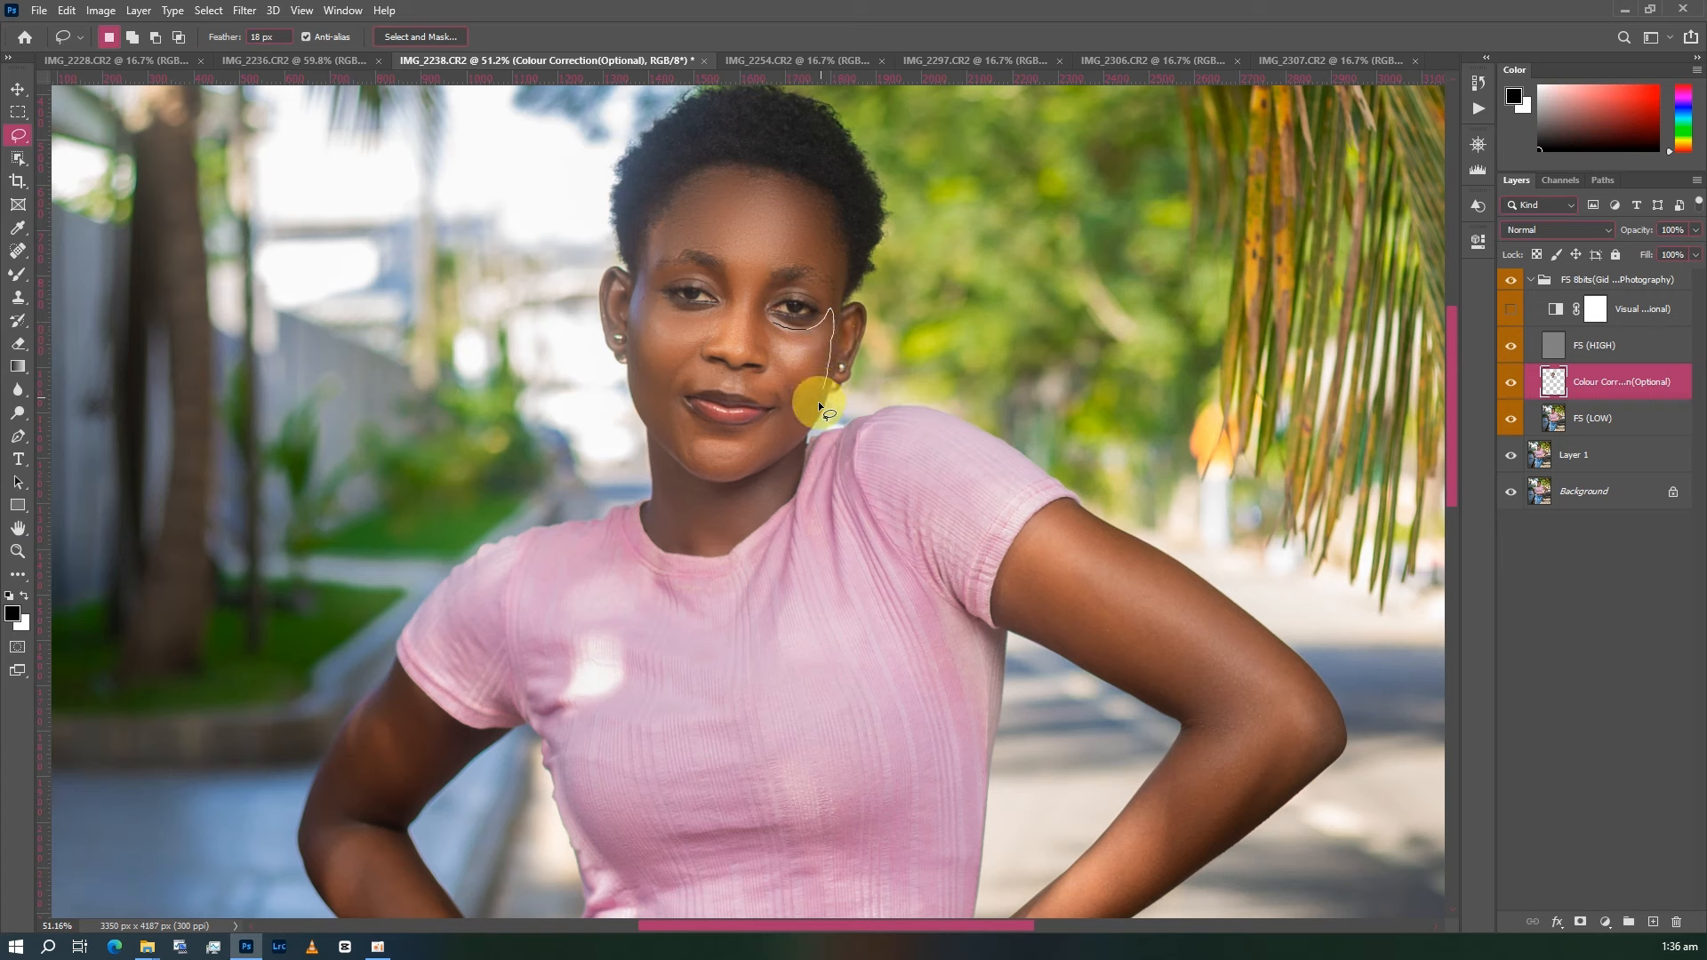
{"action": "right_click", "coordinate": [765, 323]}
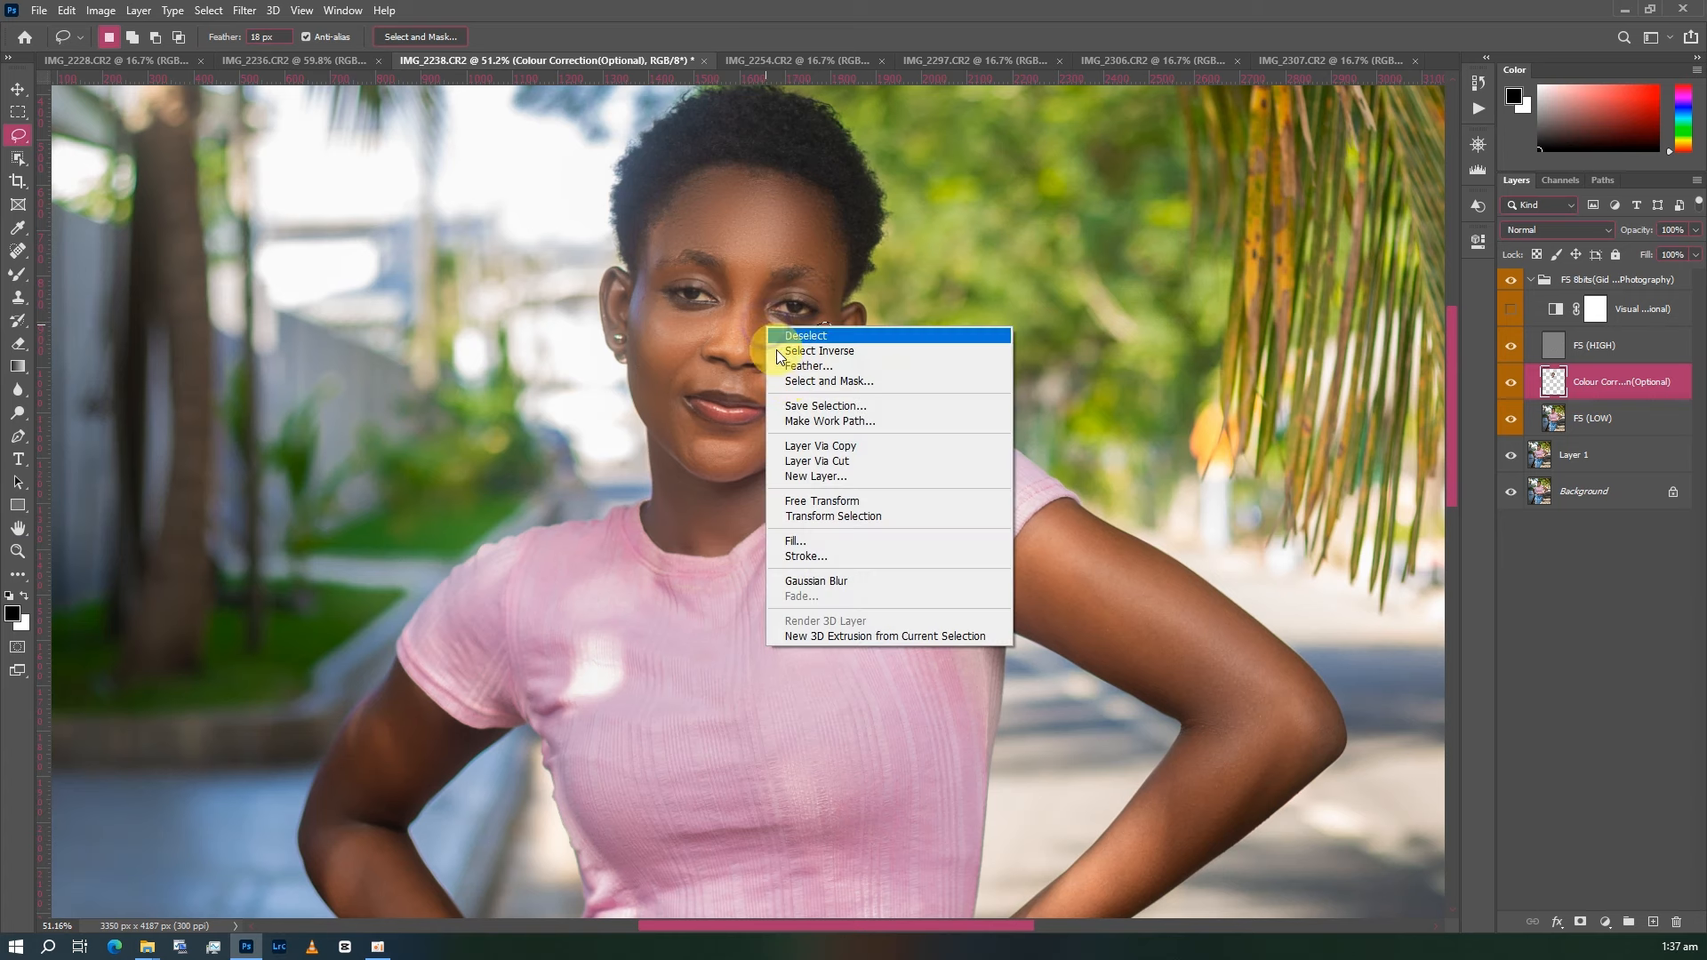
{"action": "left_click", "coordinate": [820, 580]}
- Fade the Gaussian Blur on the second cheek by lowering its opacity
{"action": "right_click", "coordinate": [846, 386]}
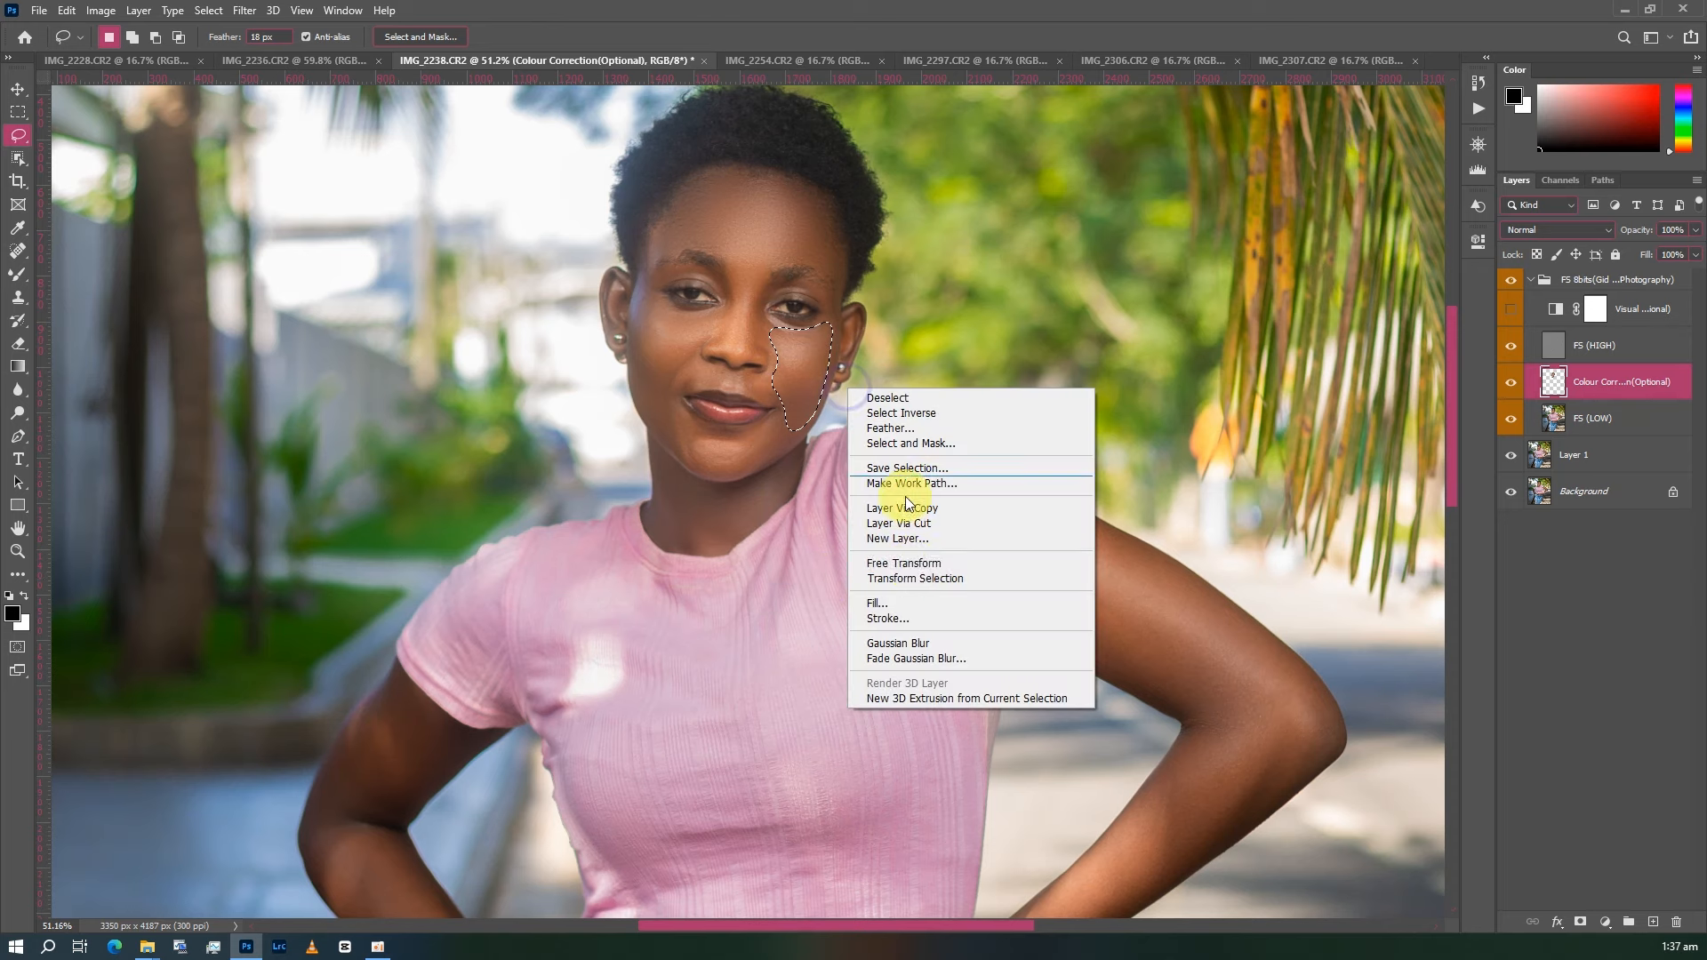
{"action": "left_click", "coordinate": [941, 656]}
{"action": "left_click_drag", "start_coordinate": [1047, 281], "coordinate": [1080, 279]}
{"action": "left_click", "coordinate": [1161, 259]}
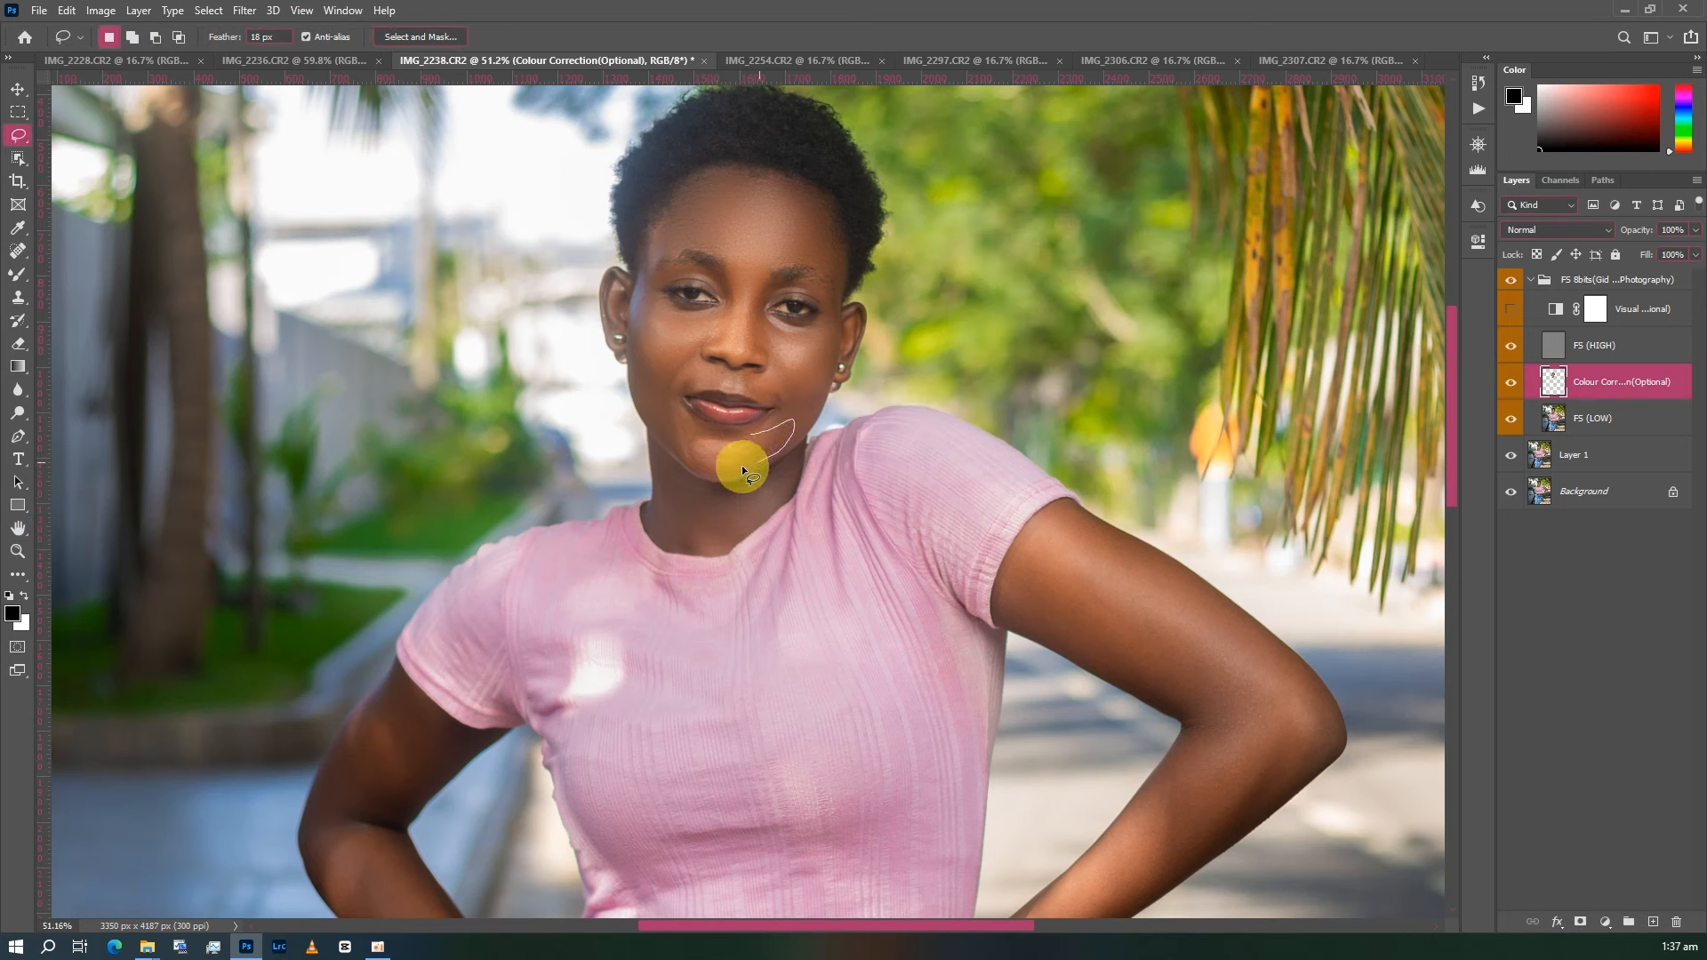
- Outline the chin below the lips with the Lasso tool and reapply the Gaussian Blur
{"action": "left_click_drag", "start_coordinate": [701, 432], "coordinate": [723, 434]}
{"action": "right_click", "coordinate": [724, 434]}
{"action": "left_click", "coordinate": [808, 691]}
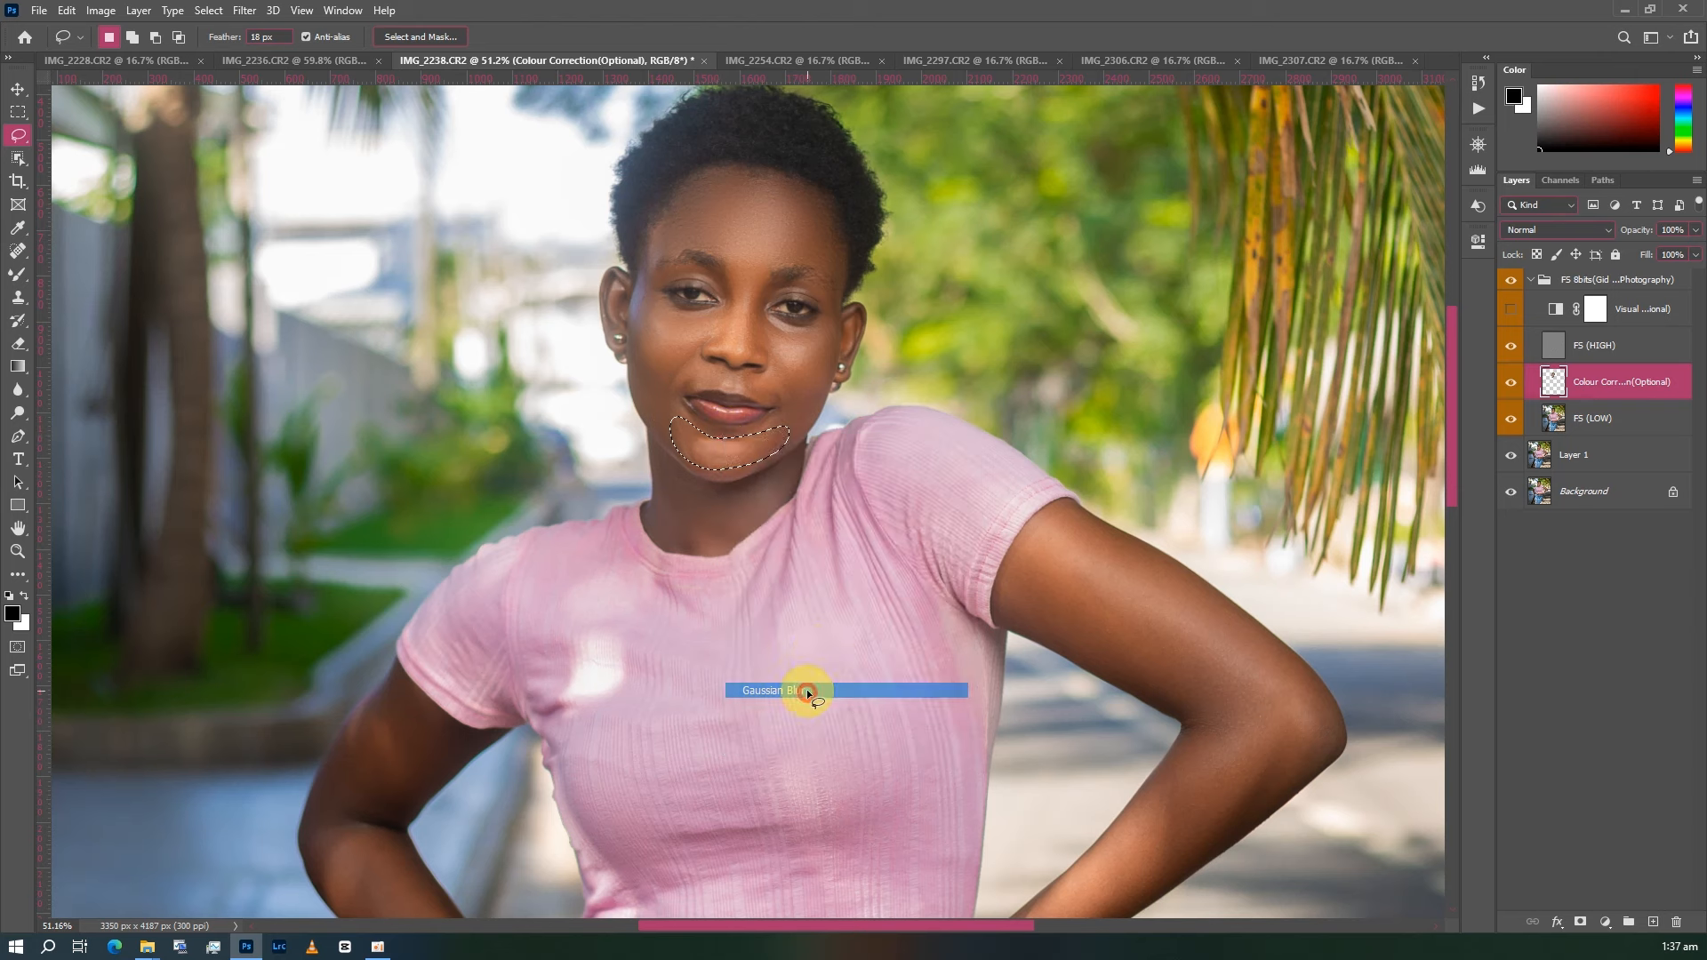
- Fade the Gaussian Blur on the chin to 45% opacity and clear the selection
{"action": "right_click", "coordinate": [825, 413]}
{"action": "left_click", "coordinate": [886, 690]}
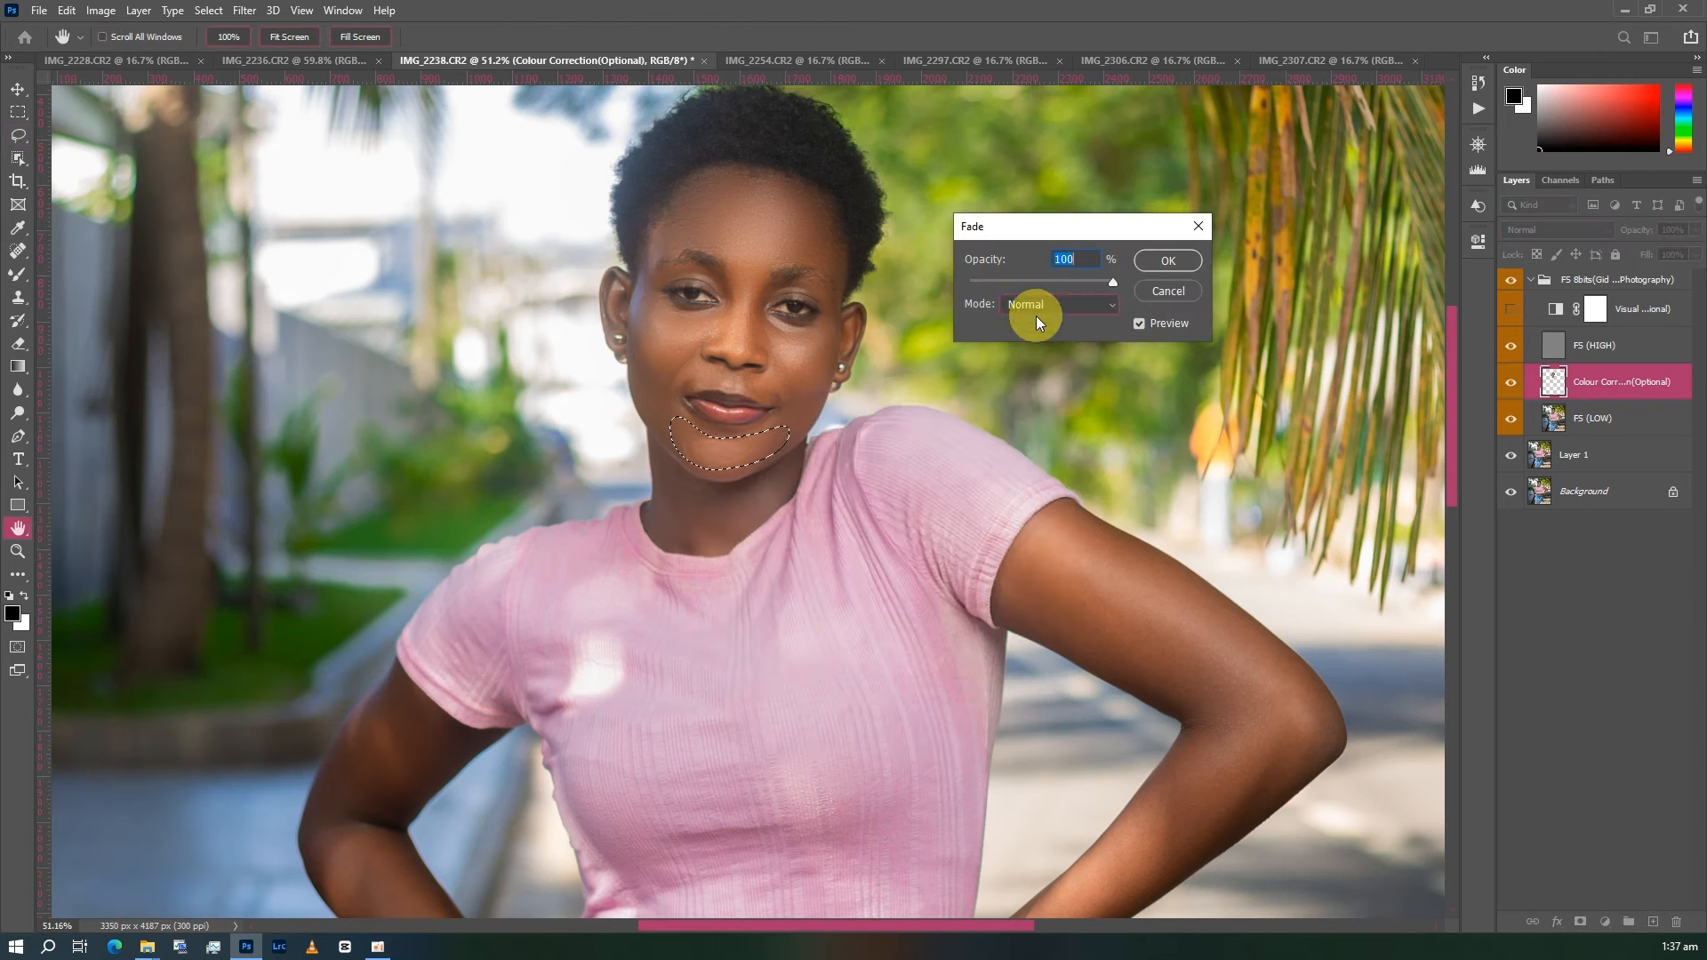
{"action": "left_click_drag", "start_coordinate": [1058, 279], "coordinate": [1035, 282]}
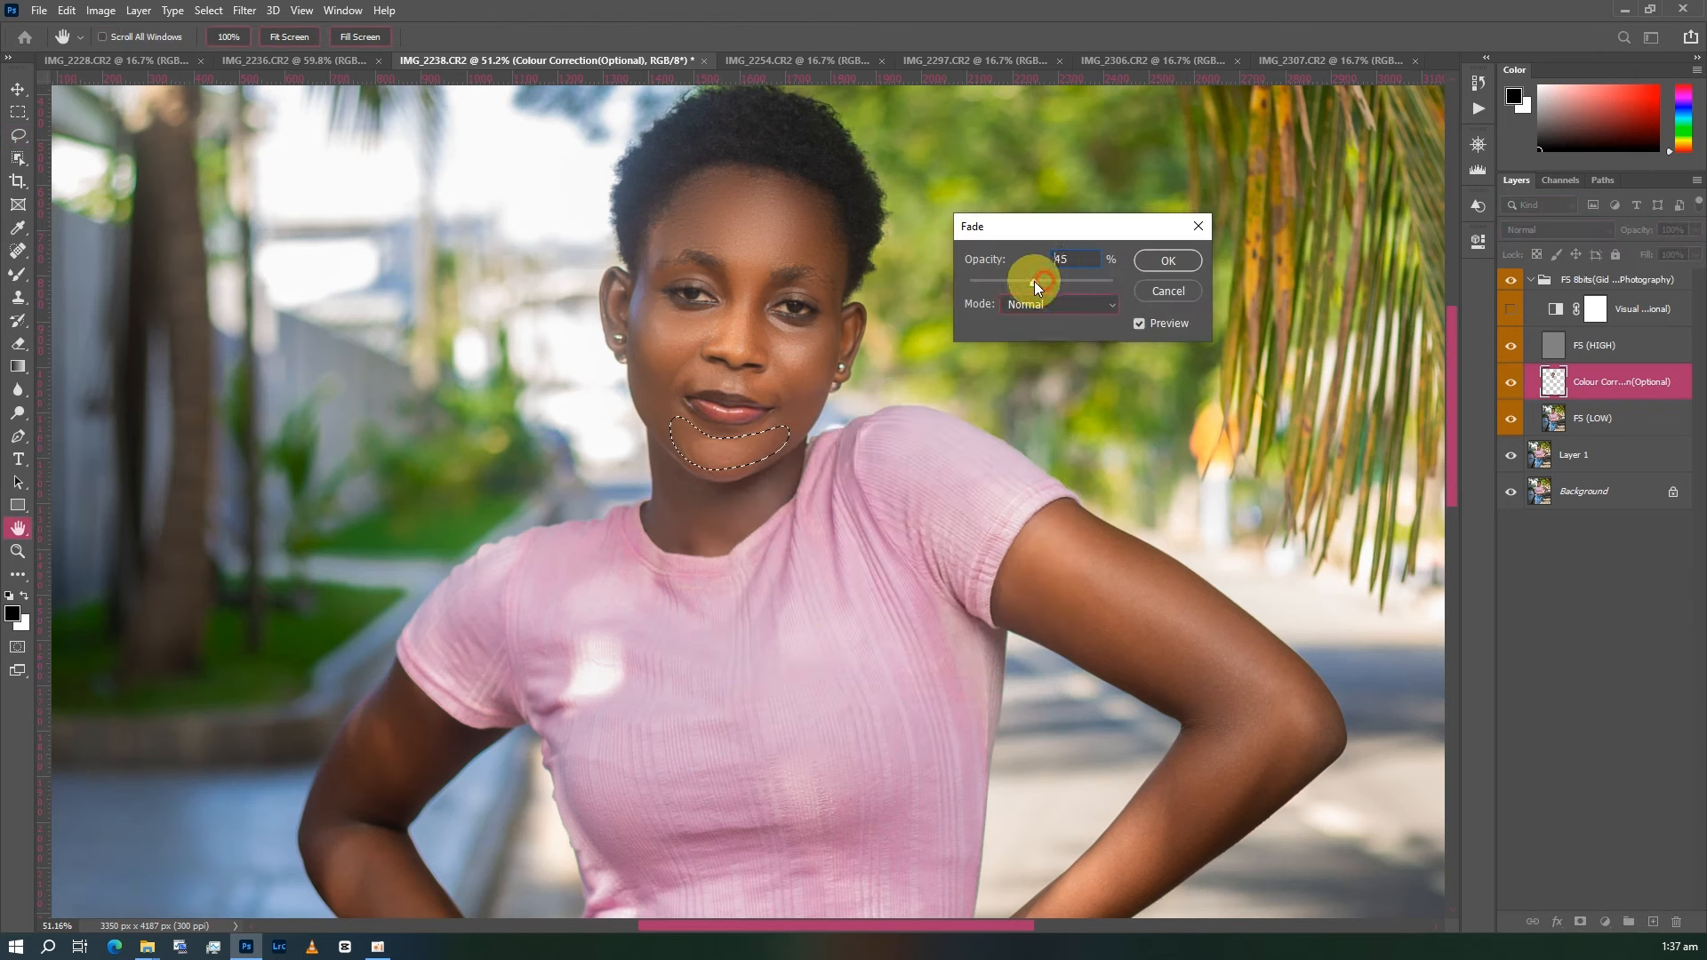
{"action": "left_click", "coordinate": [1161, 263]}
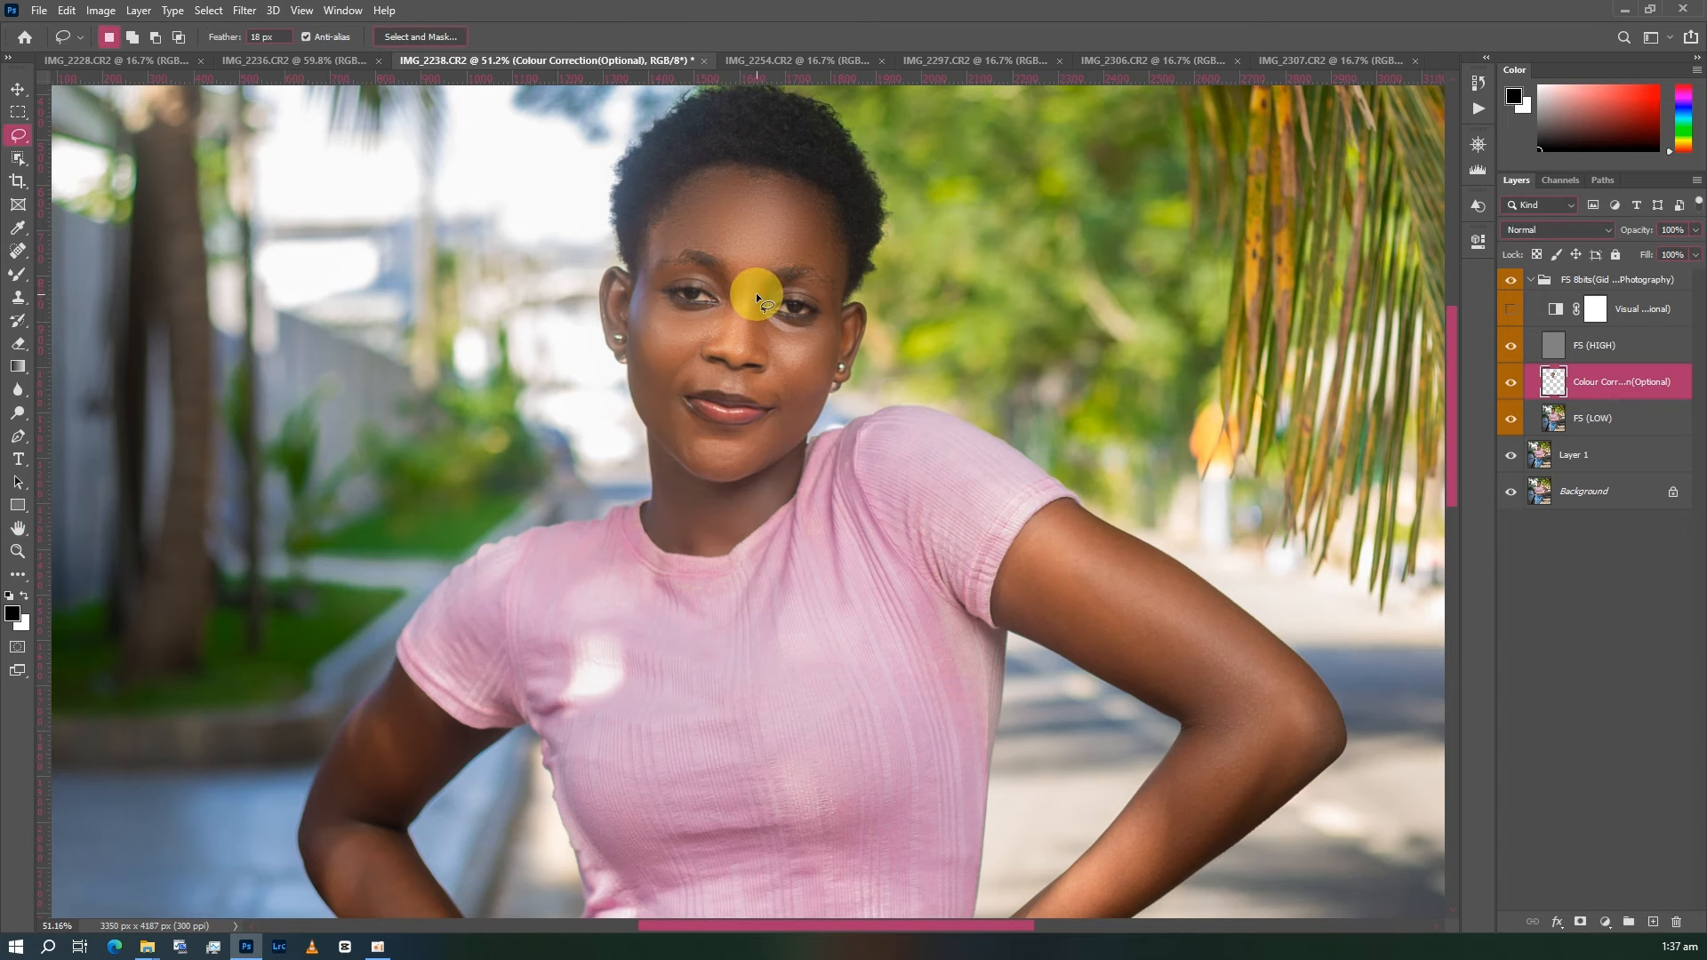
- Blur a Lasso selection on the neck with the Gaussian Blur, deselect it, and check the Colour Correction layer on its own
{"action": "scroll", "coordinate": [758, 294], "scroll_direction": "down", "scroll_amount": 1}
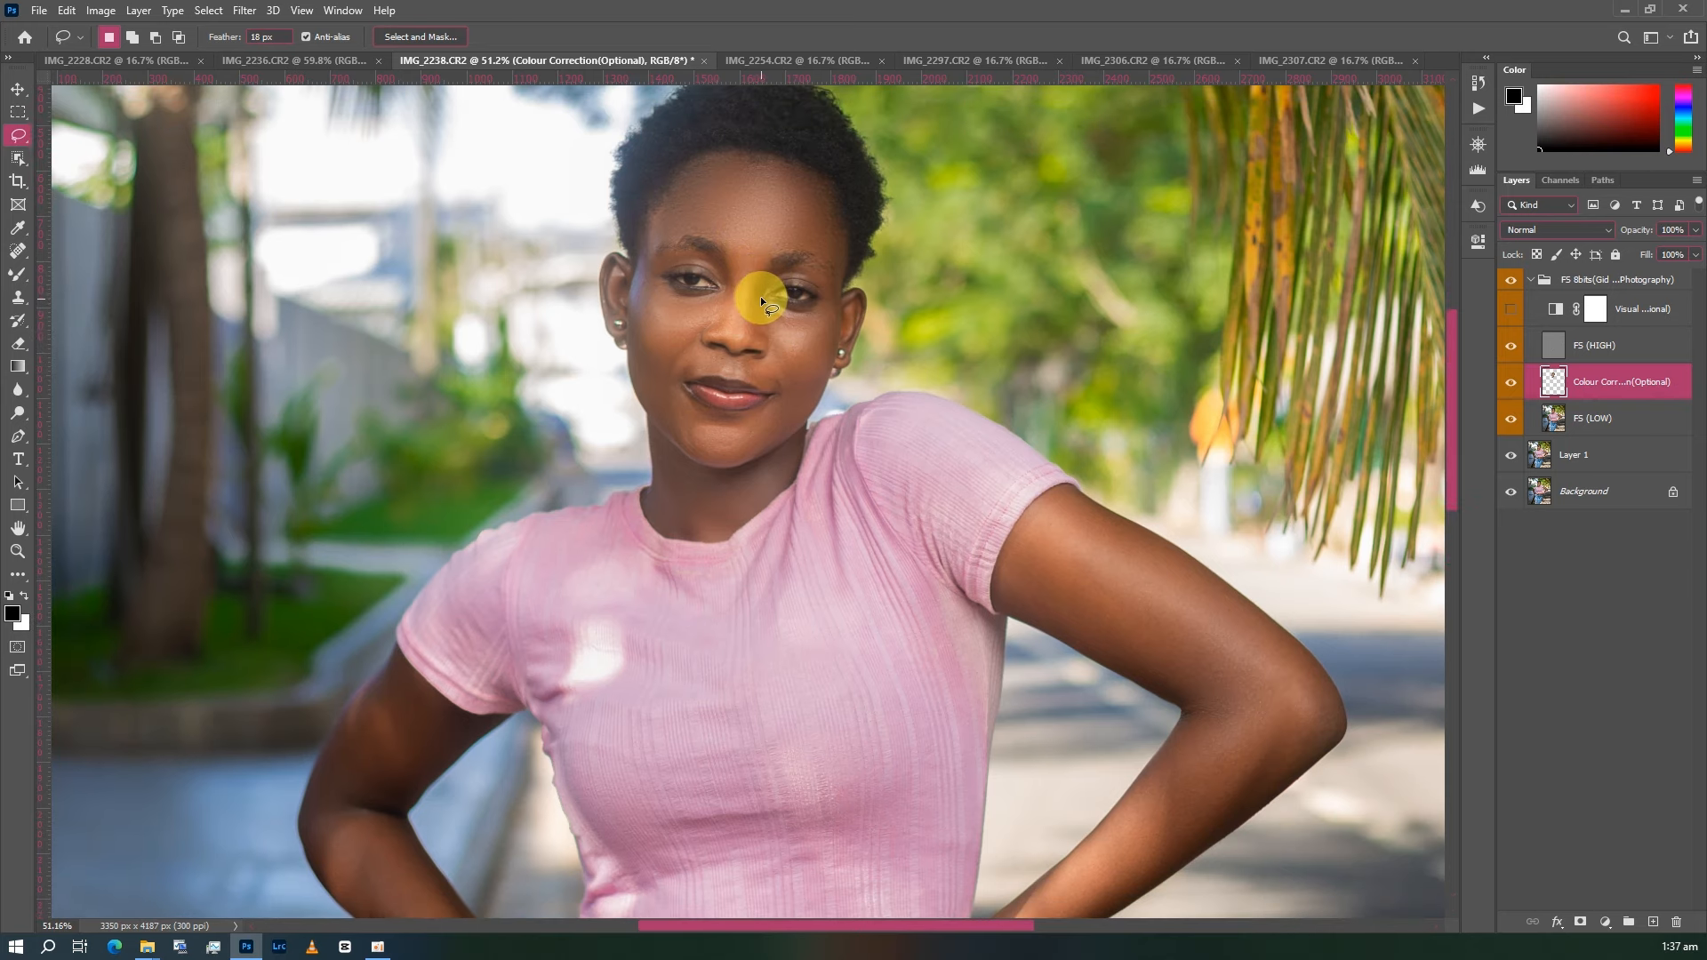
{"action": "scroll", "coordinate": [760, 296], "scroll_direction": "down", "scroll_amount": 2}
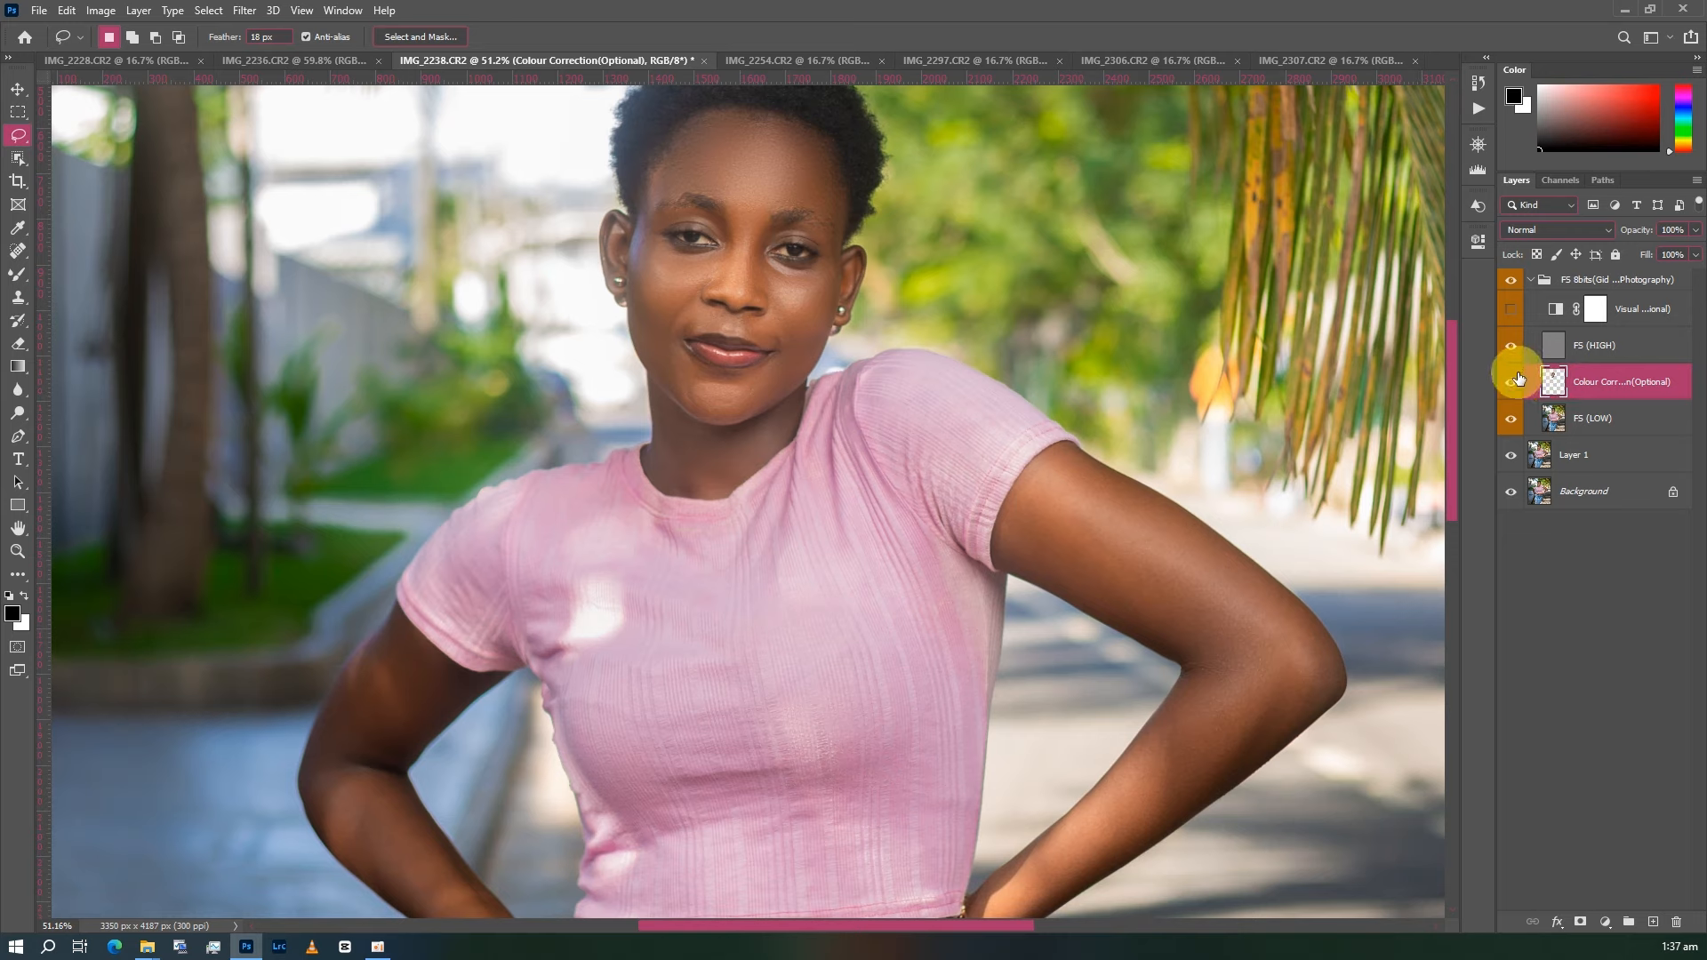
{"action": "left_click", "coordinate": [1511, 381], "text": "alt"}
{"action": "left_click", "coordinate": [1511, 382], "text": "alt"}
{"action": "right_click", "coordinate": [663, 421]}
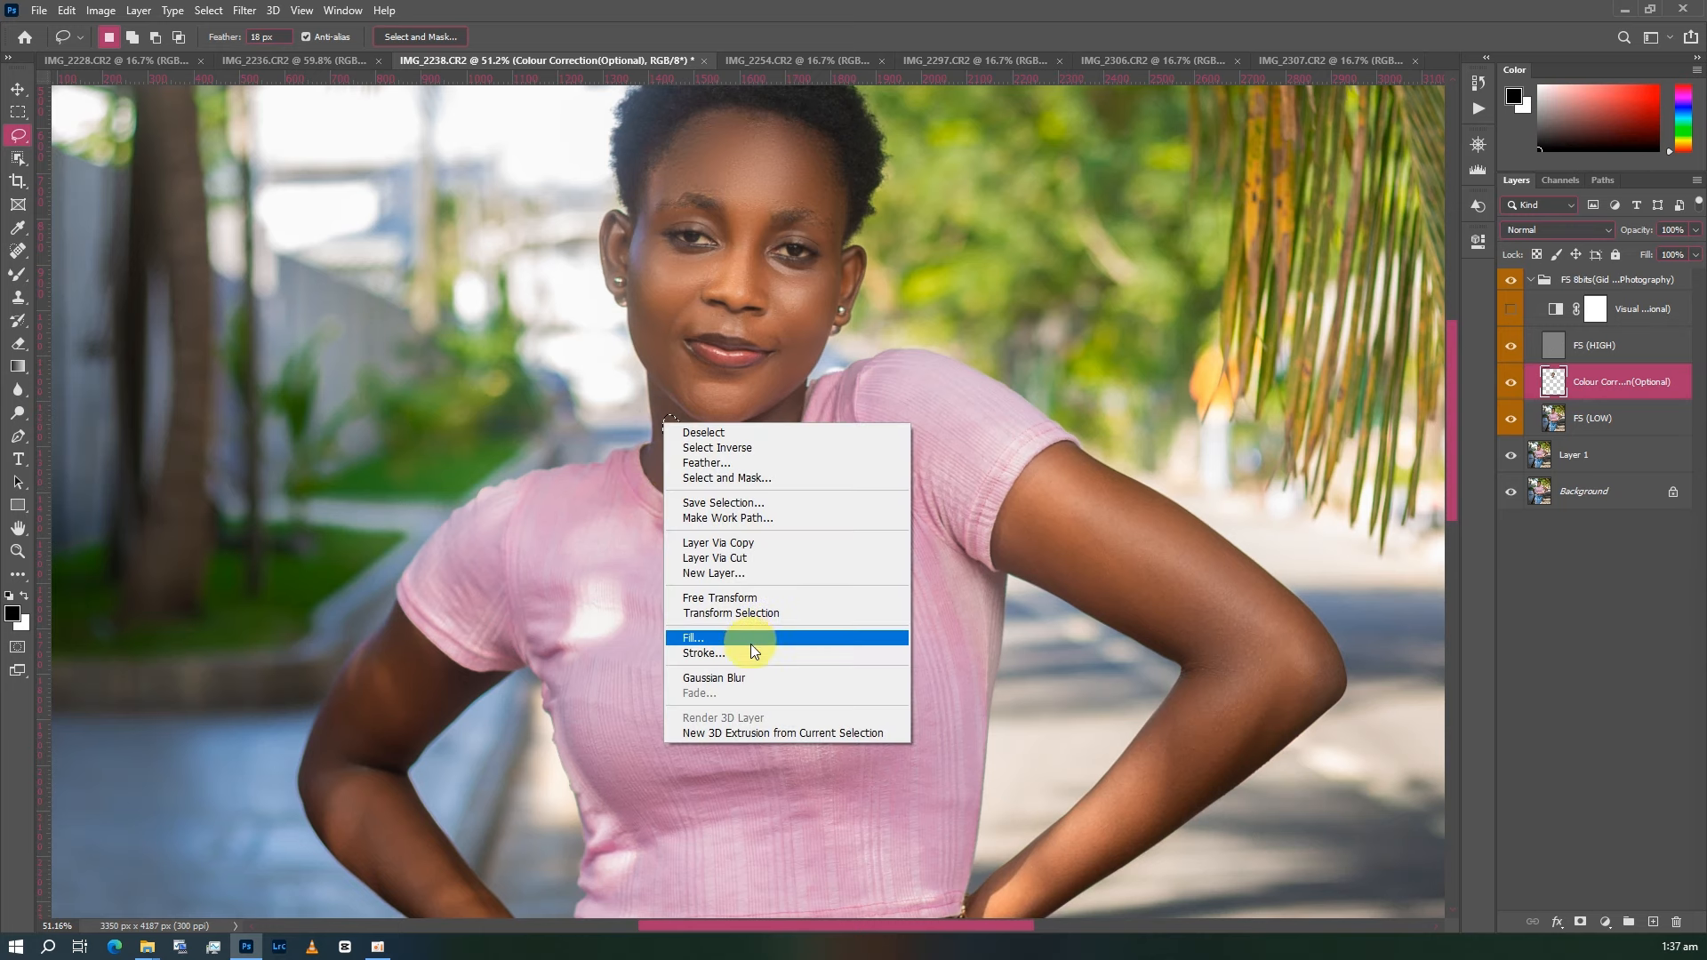
{"action": "left_click", "coordinate": [749, 677]}
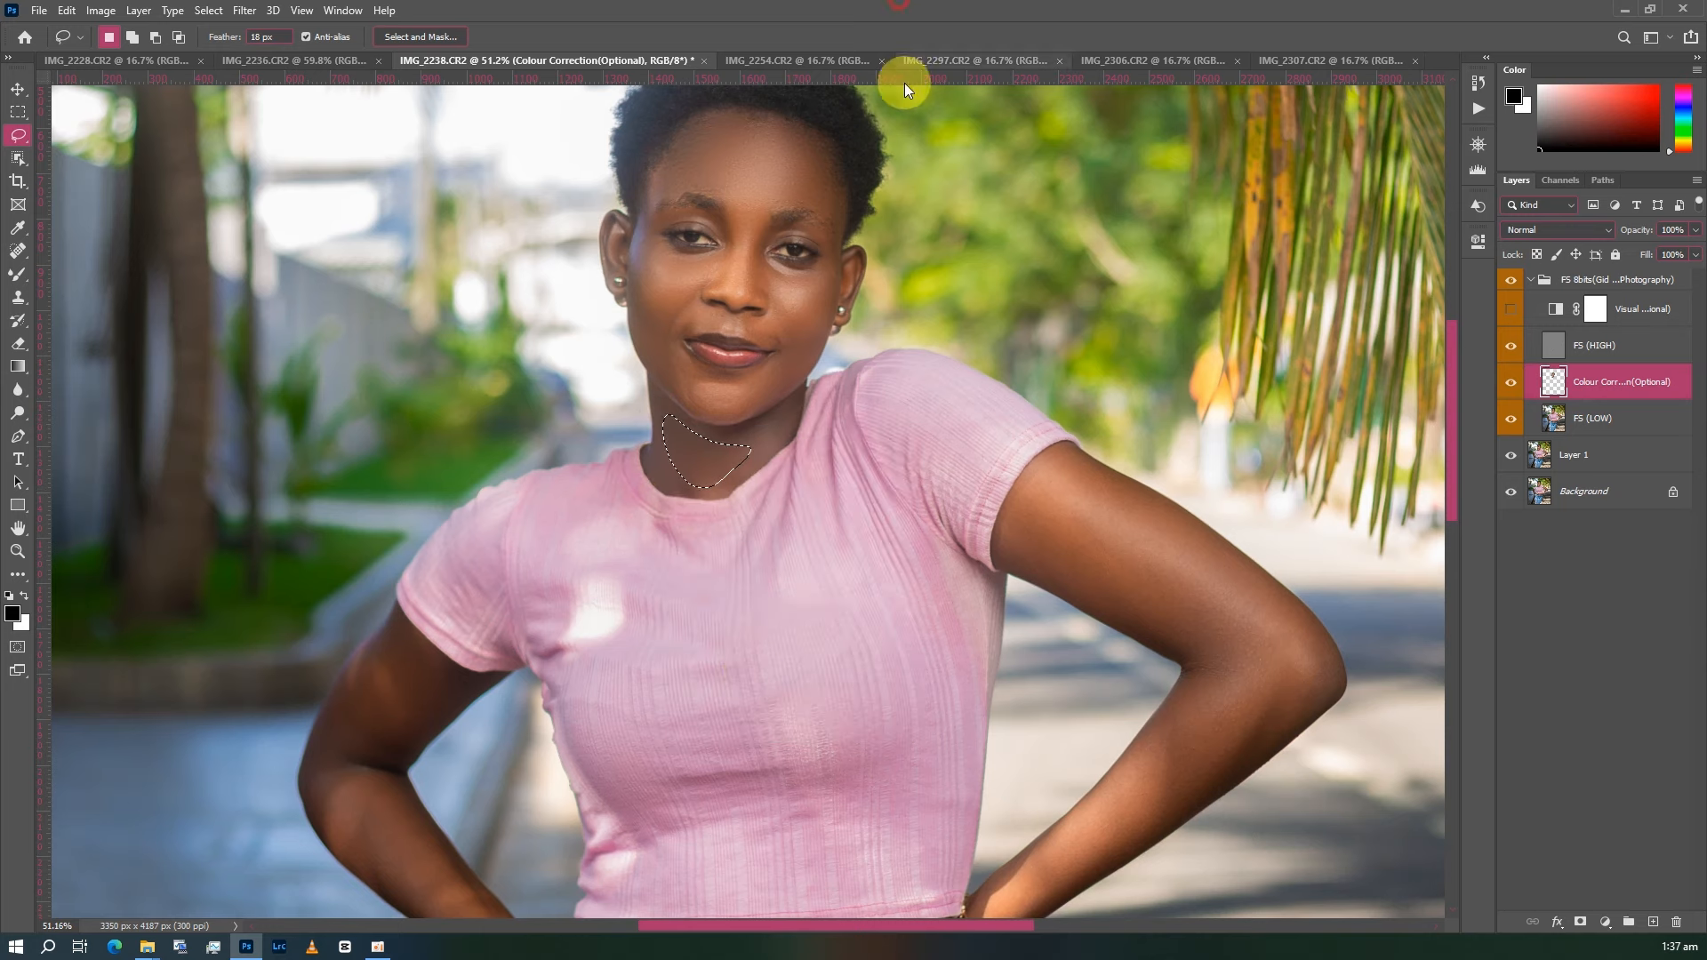
{"action": "left_click", "coordinate": [841, 376]}
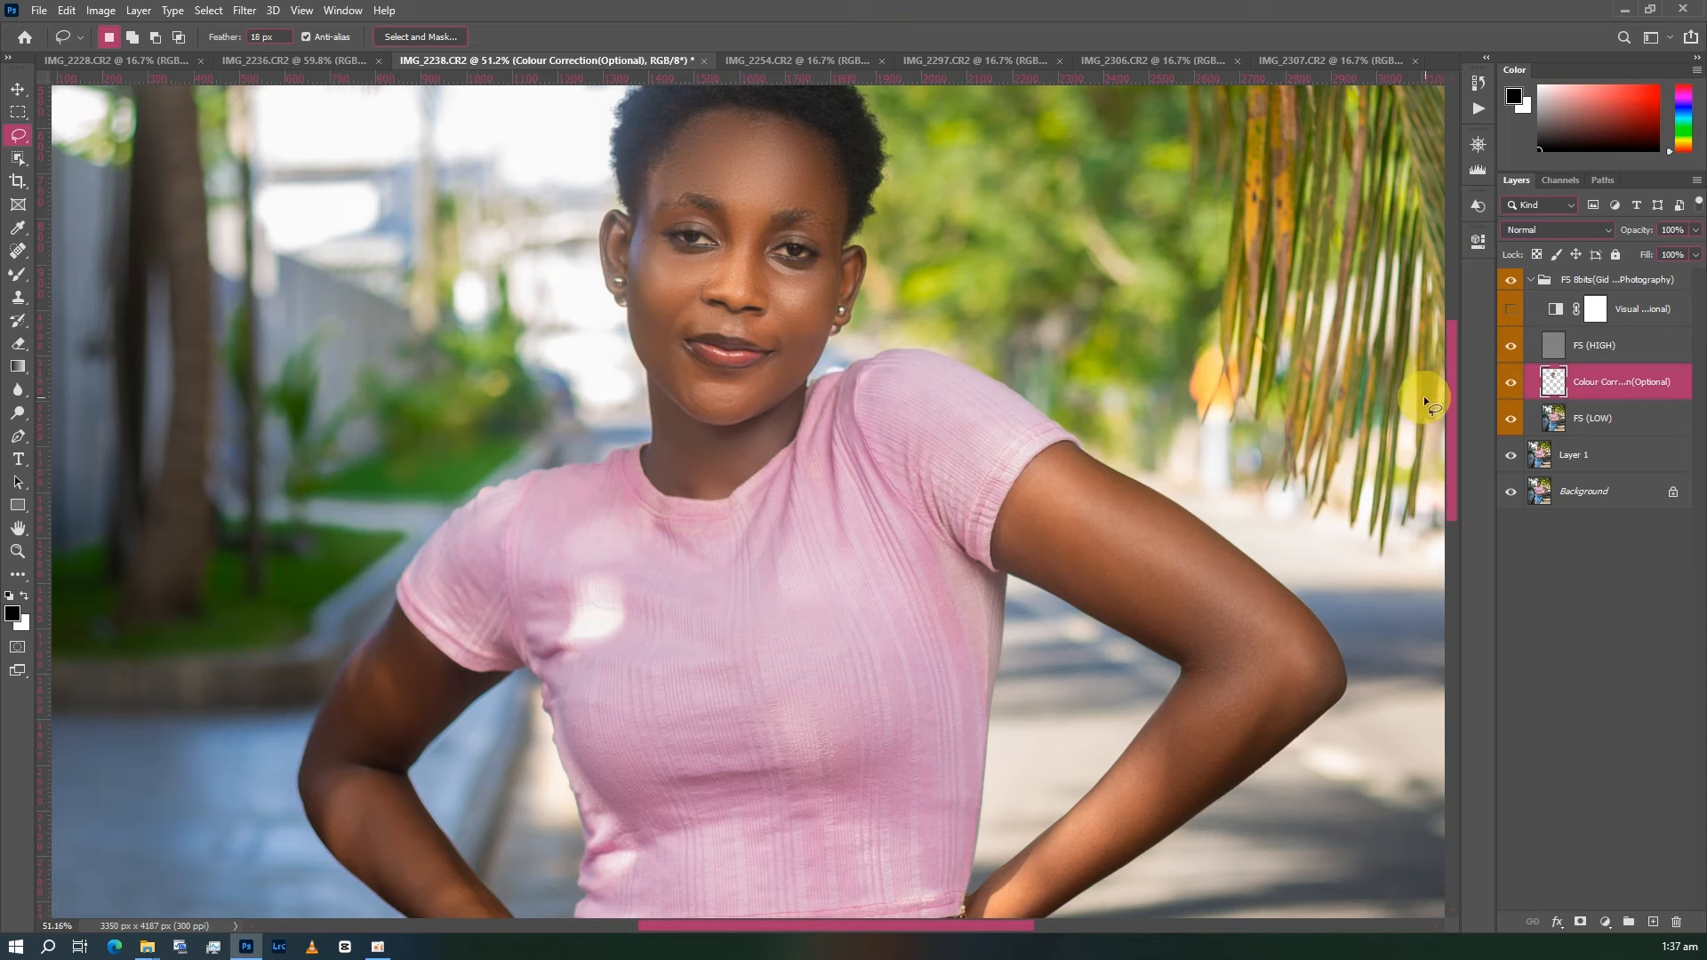
{"action": "left_click", "coordinate": [1511, 384], "text": "alt"}
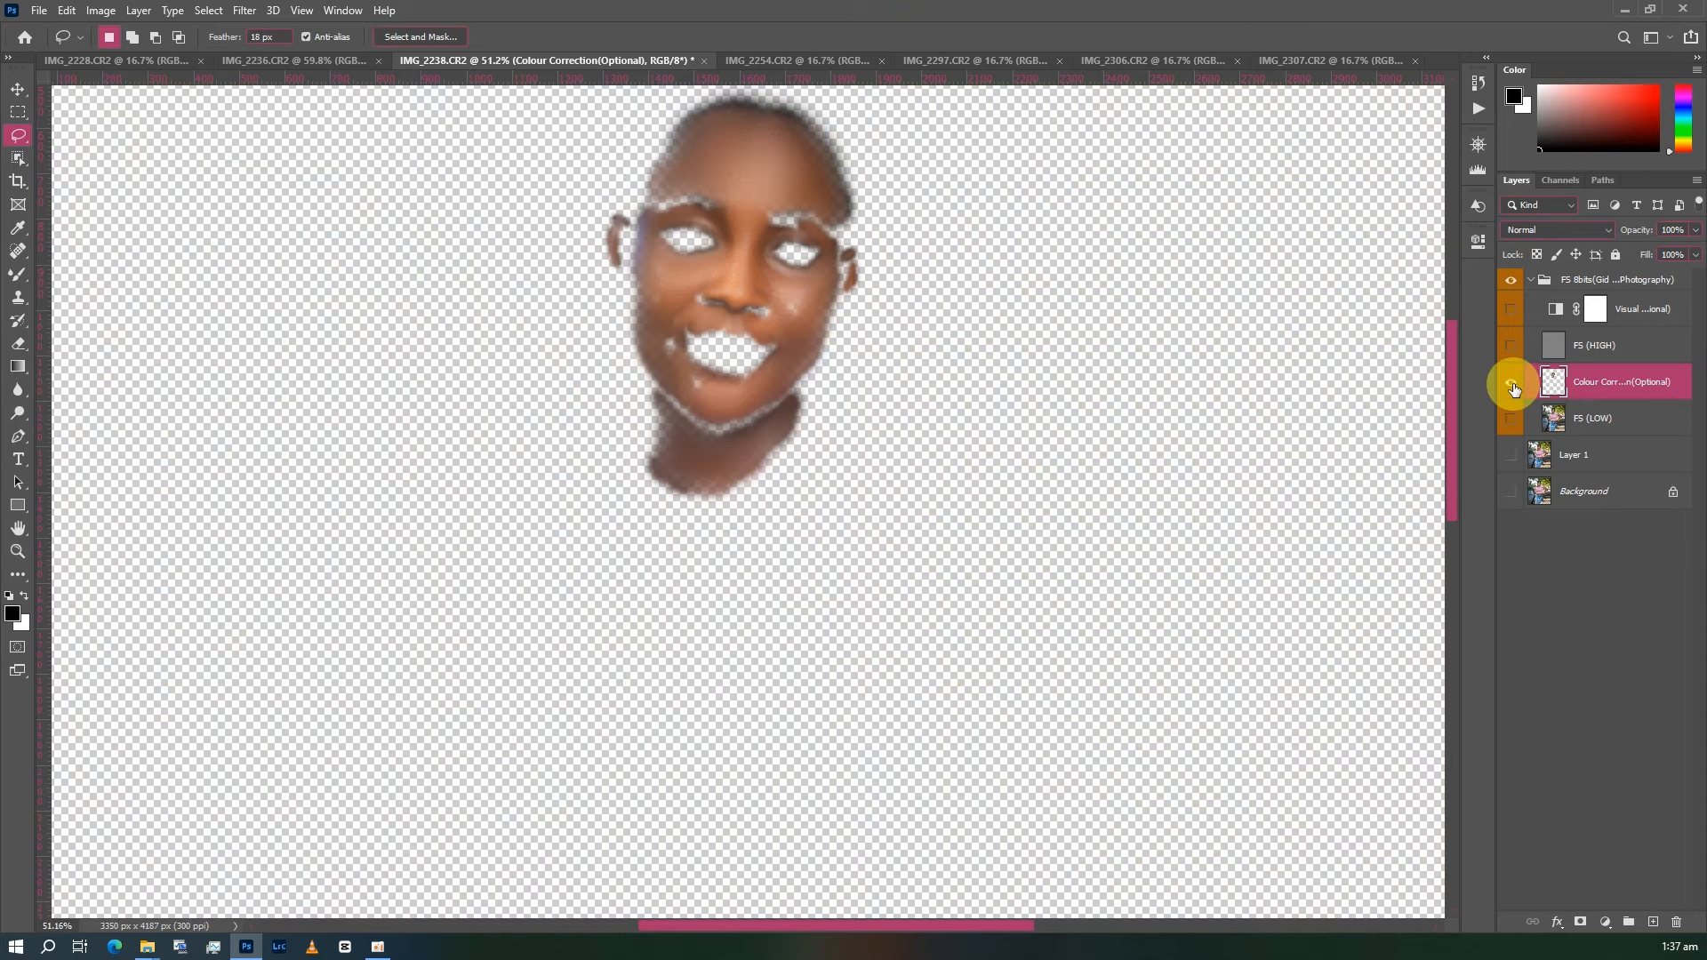
{"action": "left_click", "coordinate": [1514, 388], "text": "alt"}
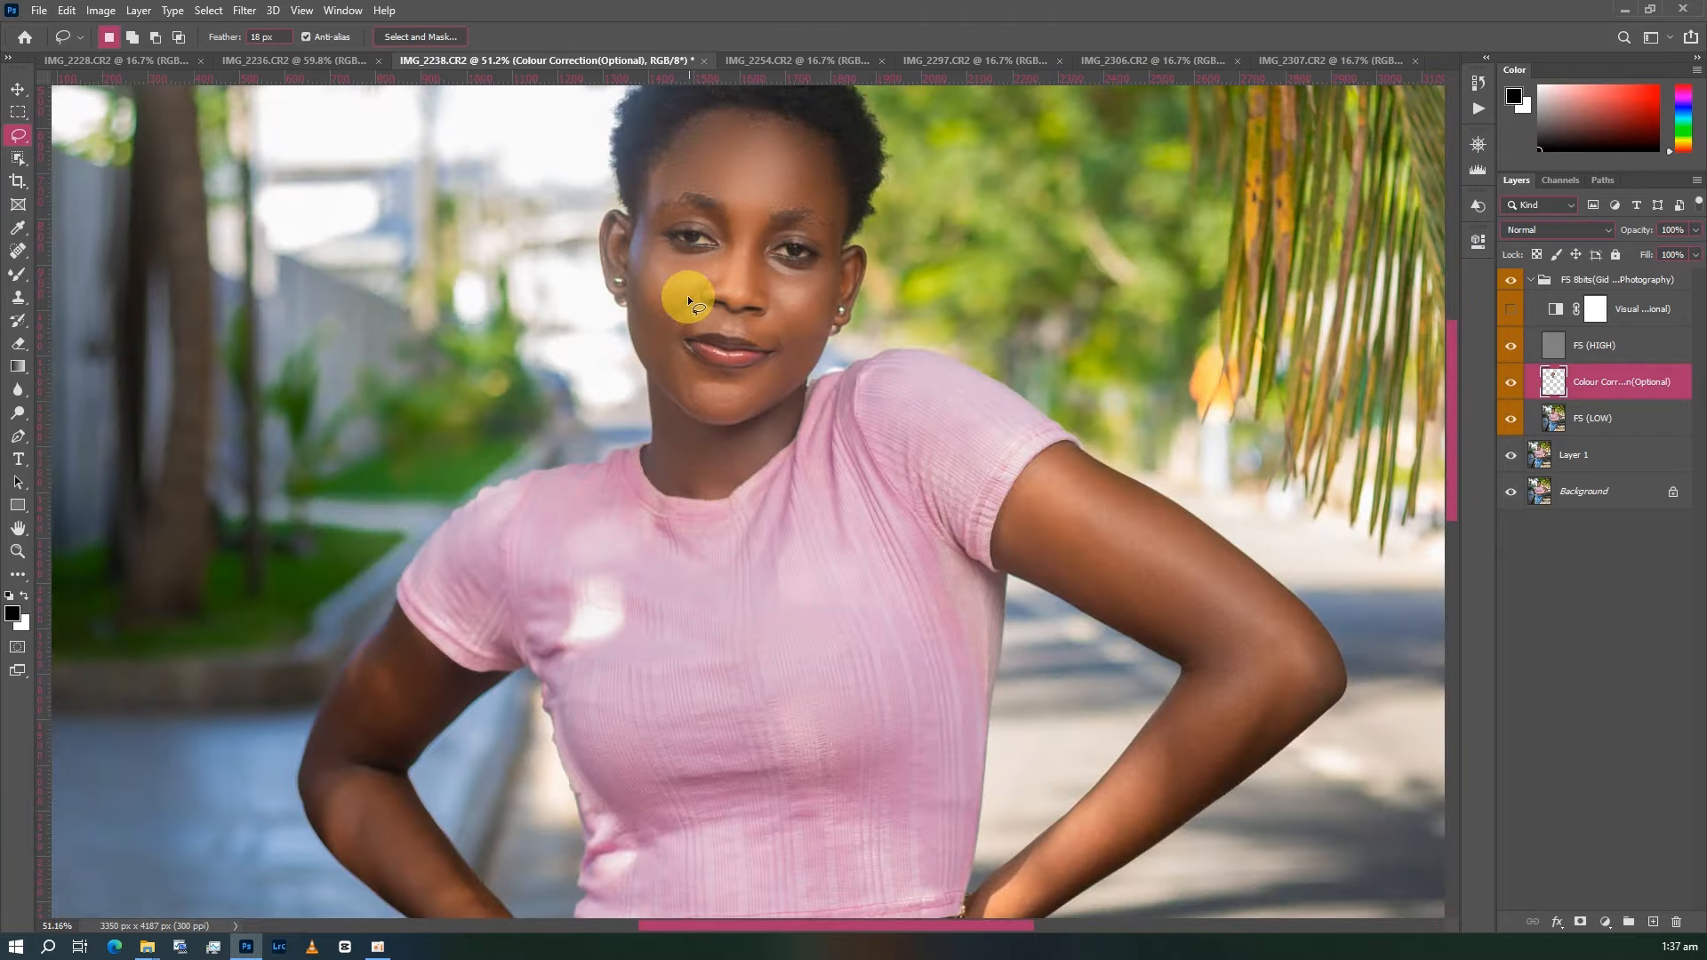
- Hide FS (HIGH) and enlarge the Mixer Brush to size 90 for the arms
{"action": "scroll", "coordinate": [748, 291], "scroll_direction": "down", "scroll_amount": 2}
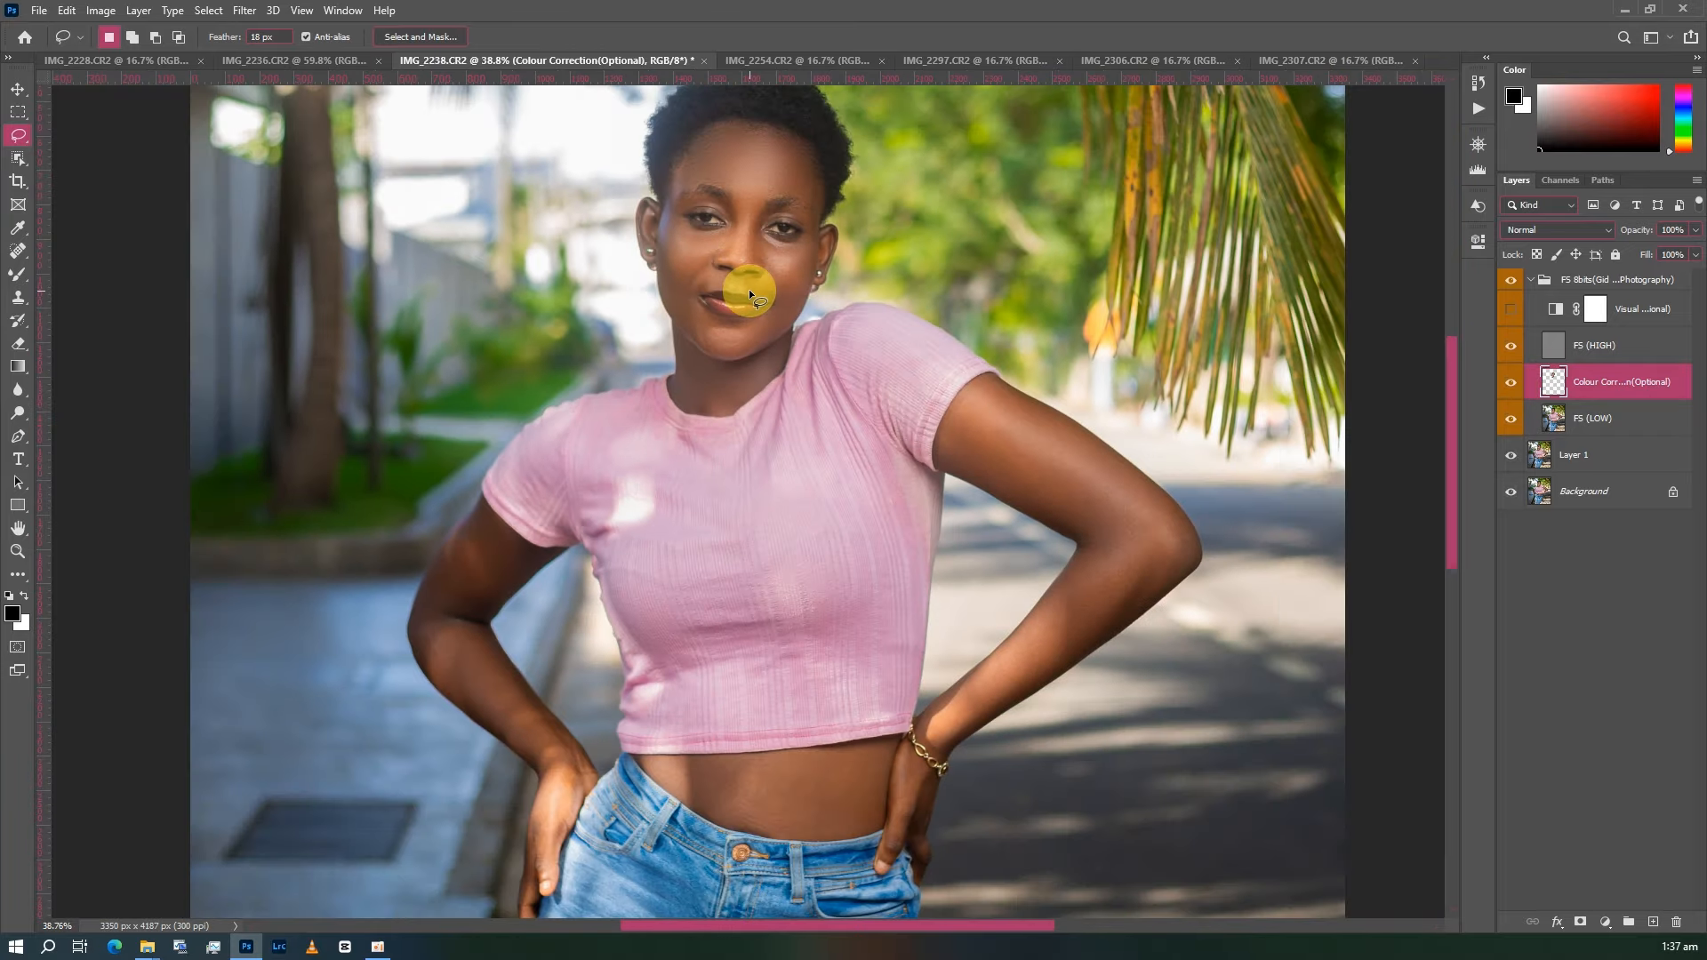
{"action": "scroll", "coordinate": [755, 291], "scroll_direction": "up", "scroll_amount": 1}
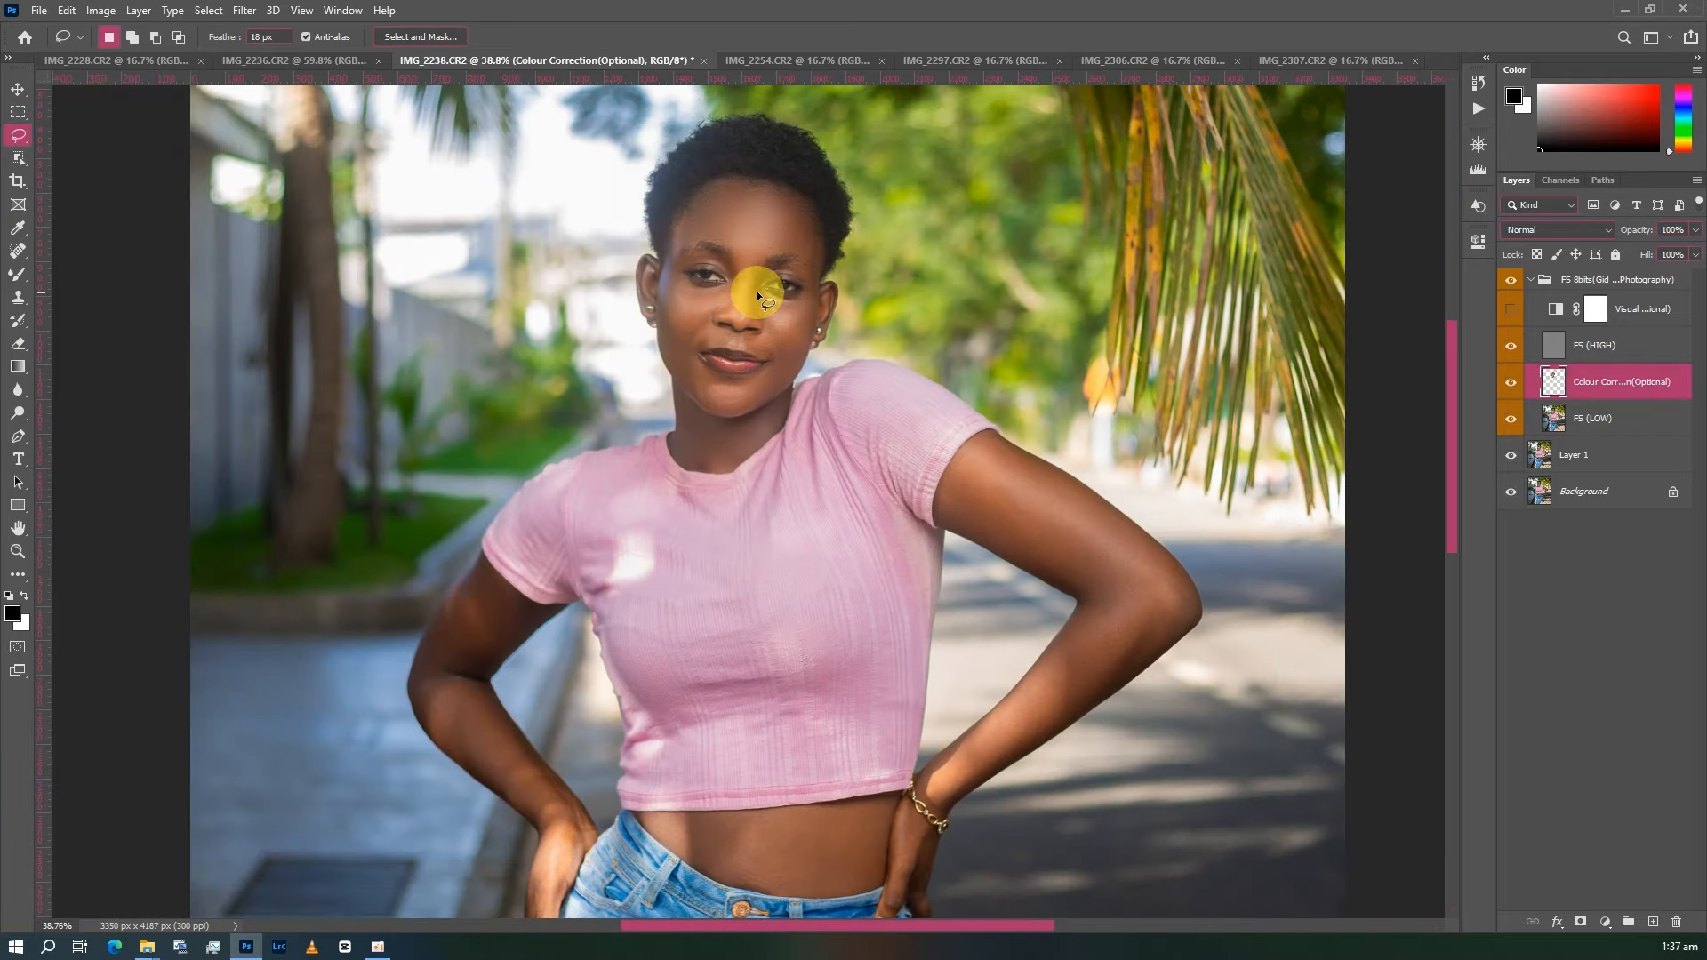
{"action": "left_click", "coordinate": [1511, 344]}
{"action": "key", "text": "b"}
{"action": "scroll", "coordinate": [636, 395], "scroll_direction": "down", "scroll_amount": 2}
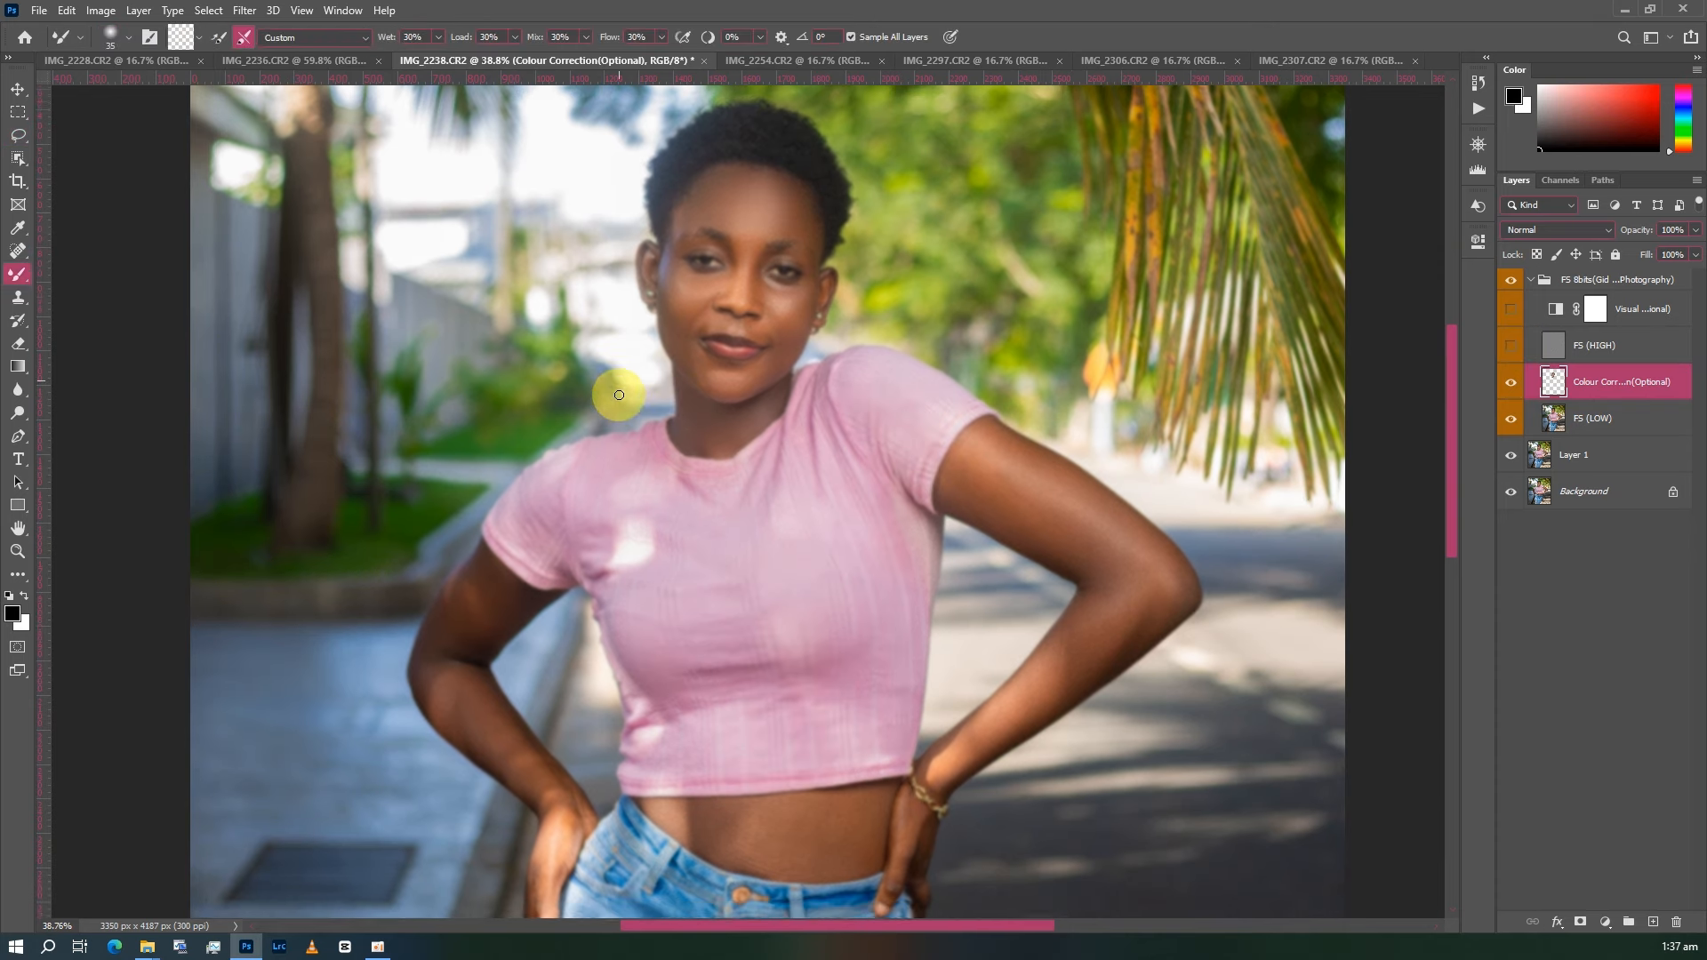
{"action": "scroll", "coordinate": [907, 417], "scroll_direction": "up", "scroll_amount": 1}
{"action": "scroll", "coordinate": [914, 415], "scroll_direction": "down", "scroll_amount": 3}
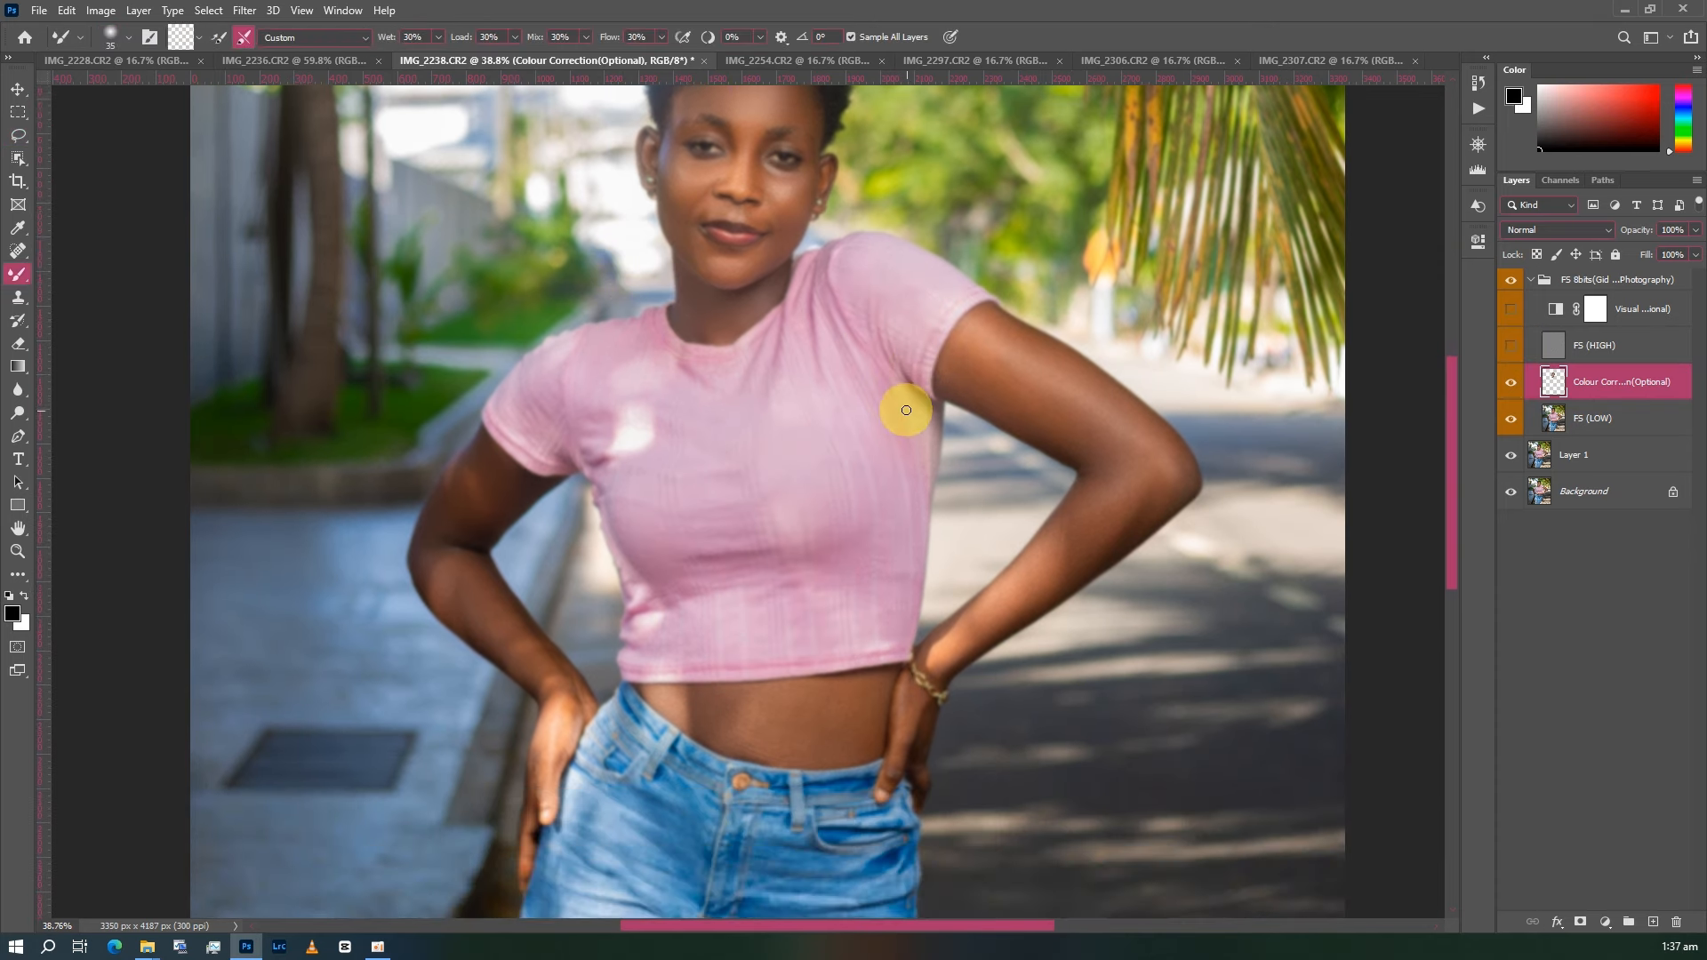
{"action": "key", "text": "bracketright"}
{"action": "key", "text": "bracketright"}
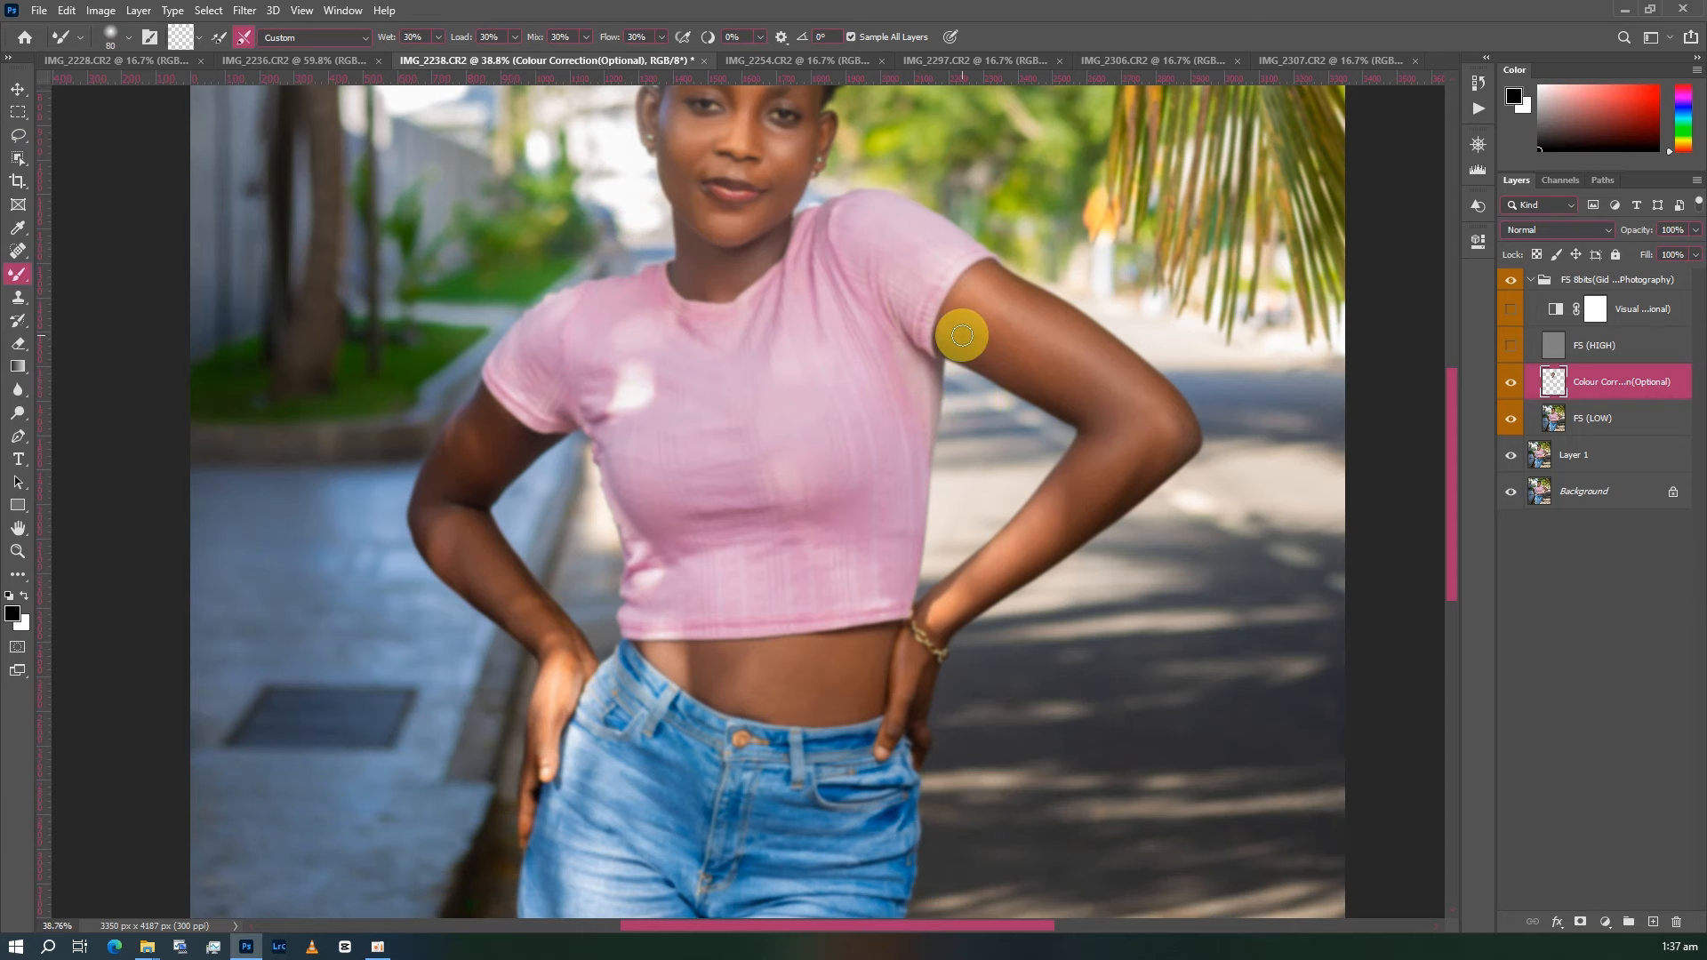
{"action": "scroll", "coordinate": [963, 335], "scroll_direction": "down", "scroll_amount": 1}
{"action": "key", "text": "bracketright"}
{"action": "scroll", "coordinate": [969, 333], "scroll_direction": "down", "scroll_amount": 2}
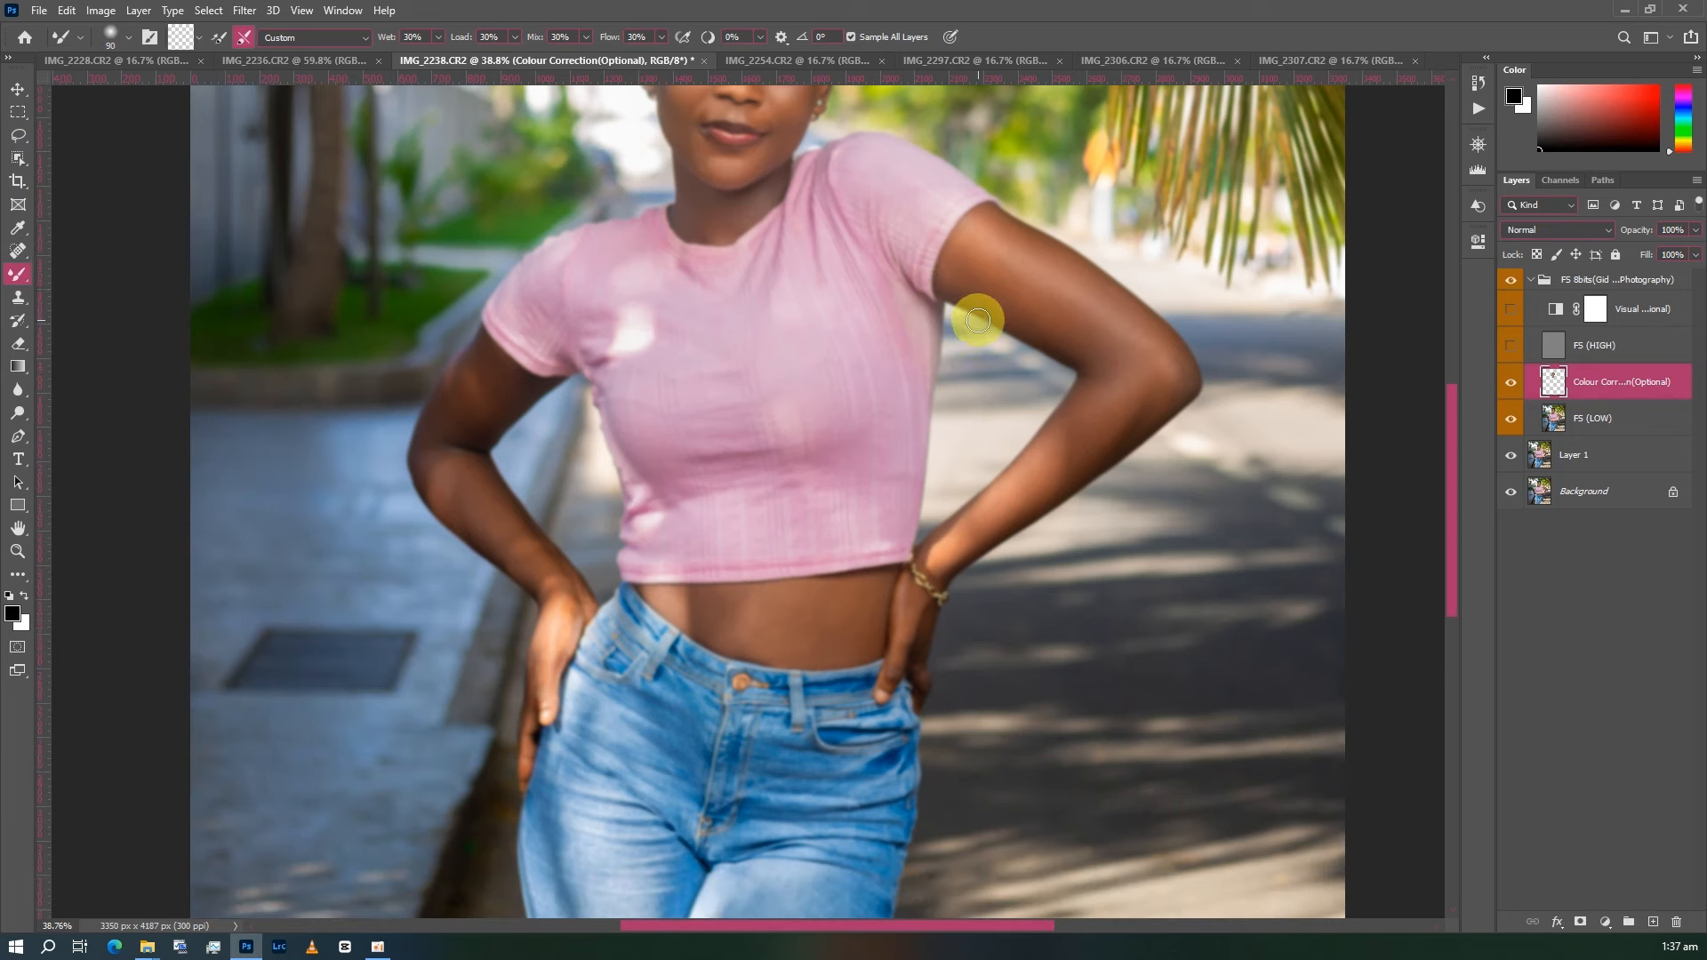
- Rotate the canvas view clockwise with the Rotate View tool until the subject lies on her side, with the bent arm lowermost
{"action": "key", "text": "r"}
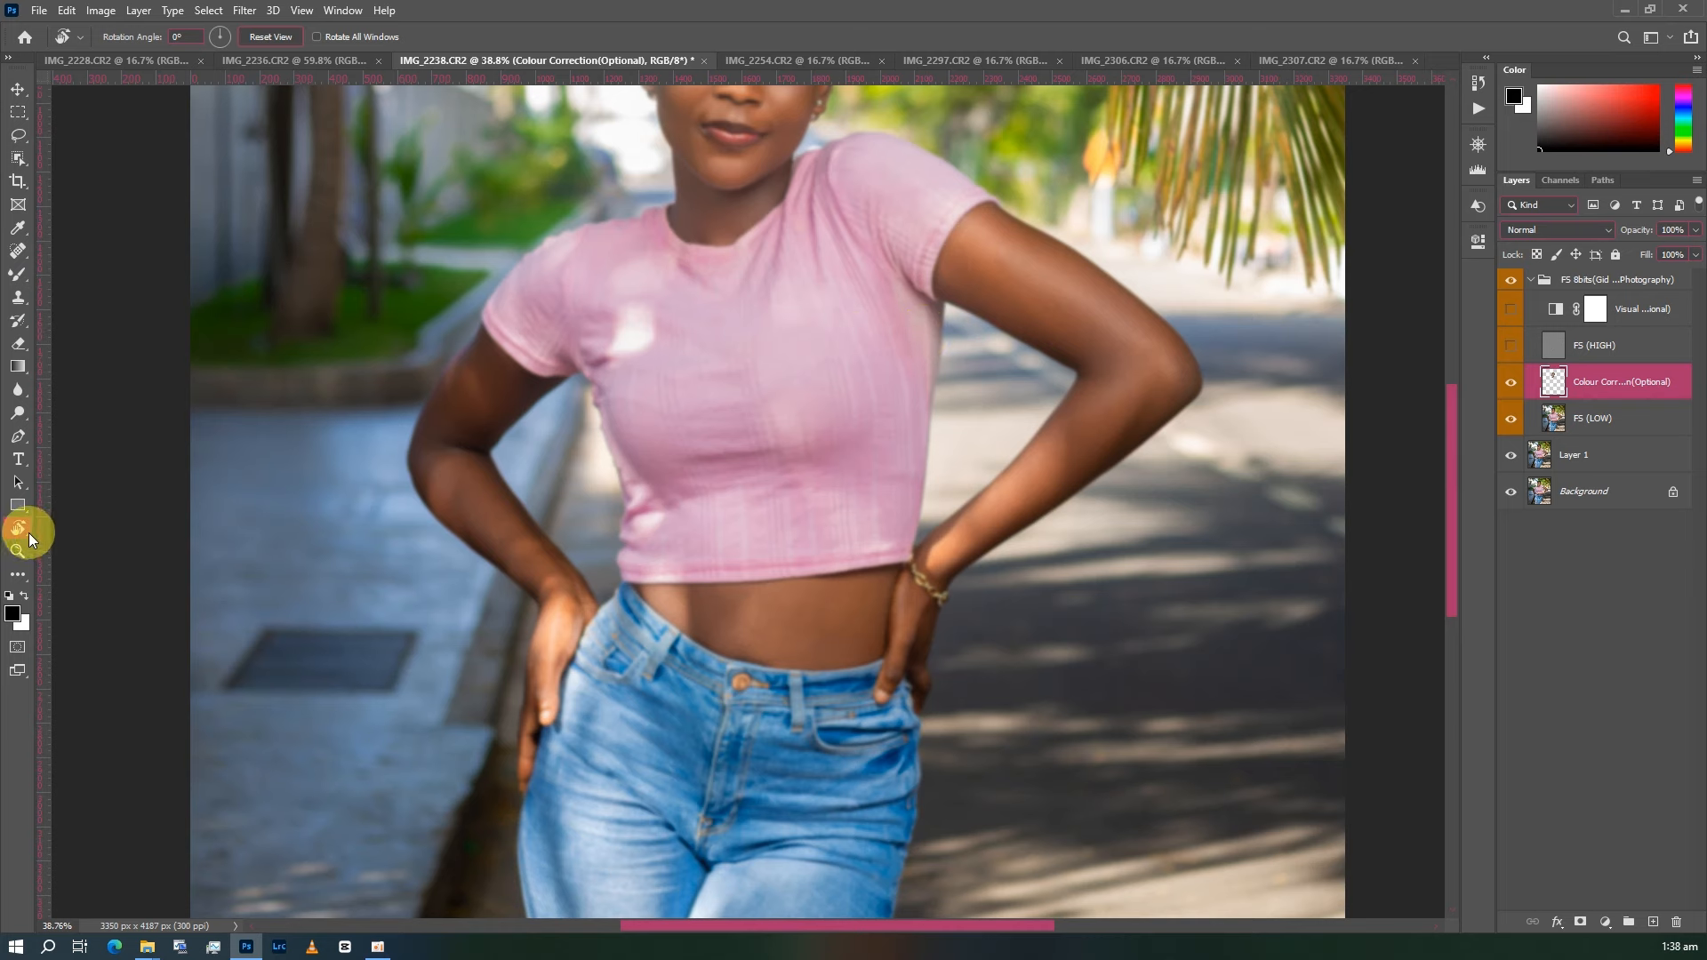
{"action": "left_click_drag", "start_coordinate": [659, 412], "coordinate": [808, 236]}
{"action": "left_click_drag", "start_coordinate": [884, 331], "coordinate": [725, 307]}
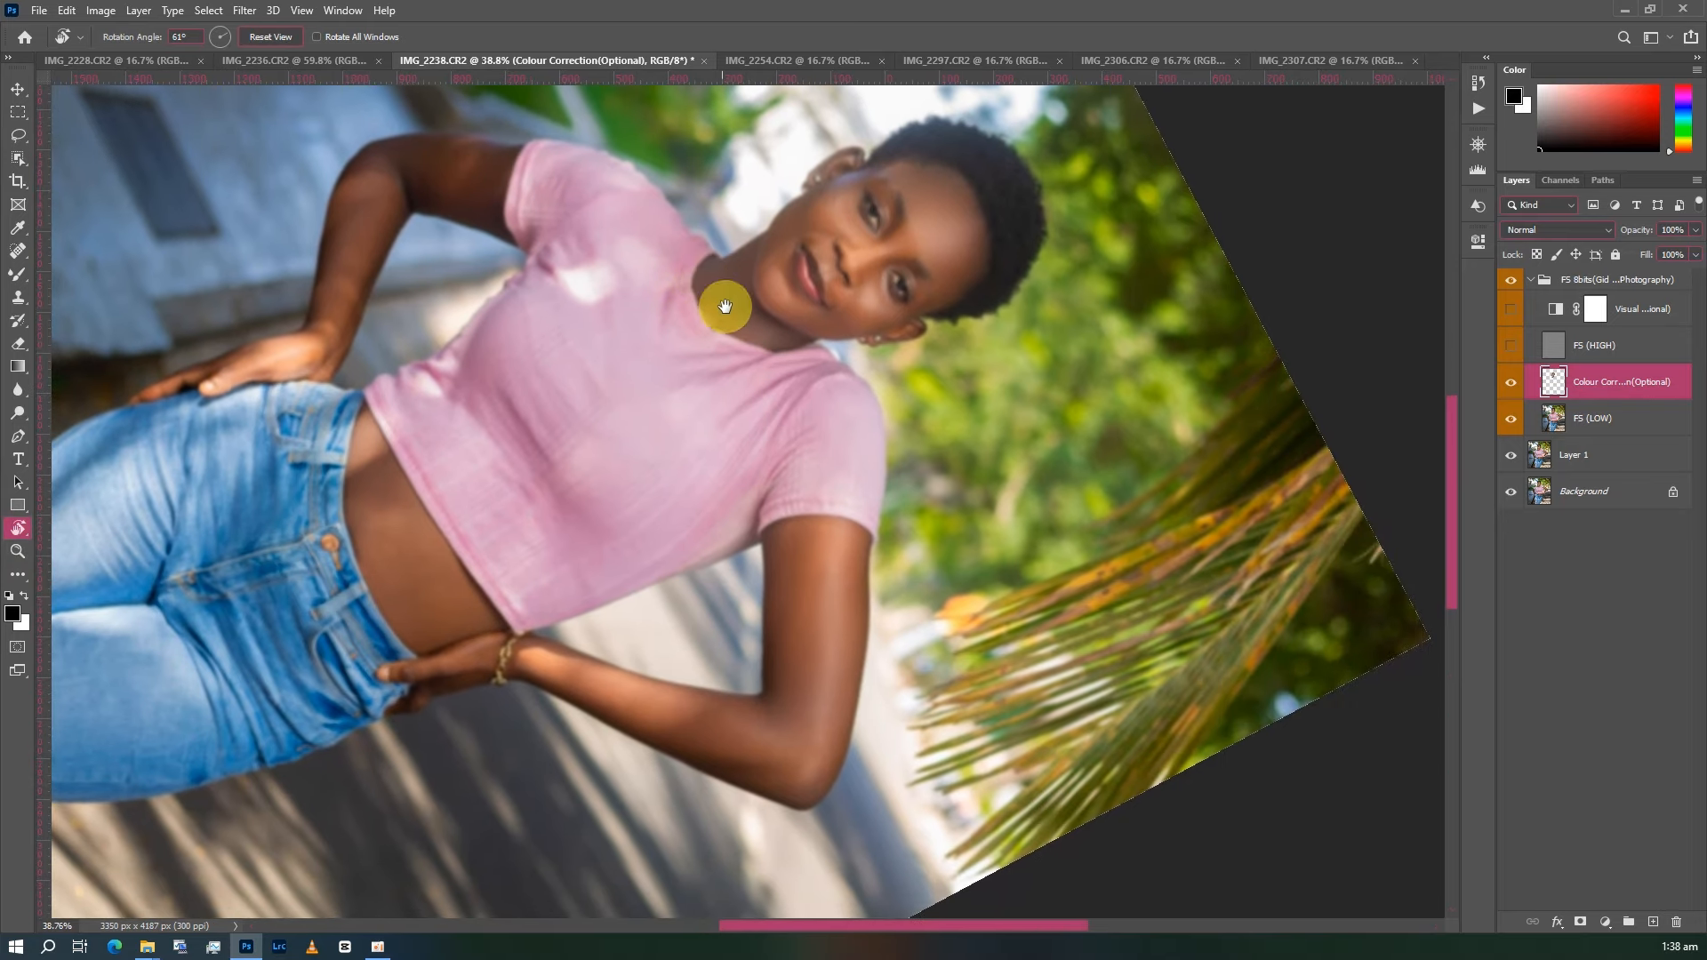
{"action": "scroll", "coordinate": [724, 311], "scroll_direction": "down", "scroll_amount": 1}
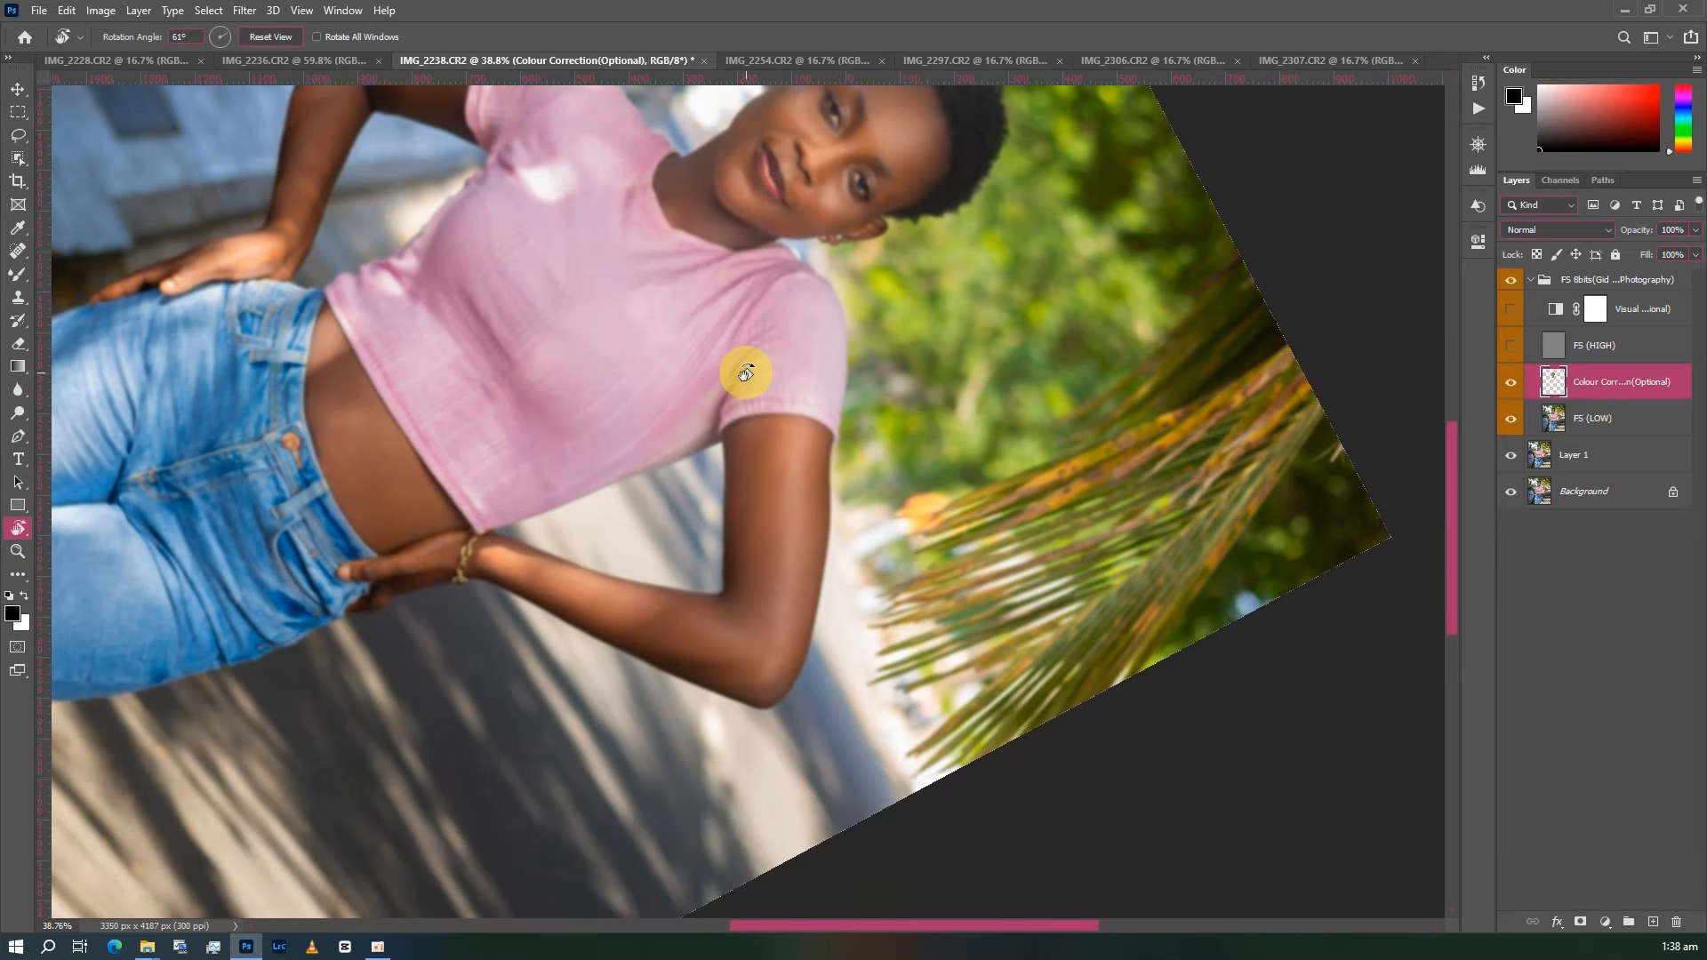
{"action": "left_click_drag", "start_coordinate": [697, 275], "coordinate": [769, 265]}
- Blend the bent arm's skin just below the sleeve, along its inner edge, with the Mixer Brush
{"action": "key", "text": "b"}
{"action": "scroll", "coordinate": [777, 278], "scroll_direction": "down", "scroll_amount": 1}
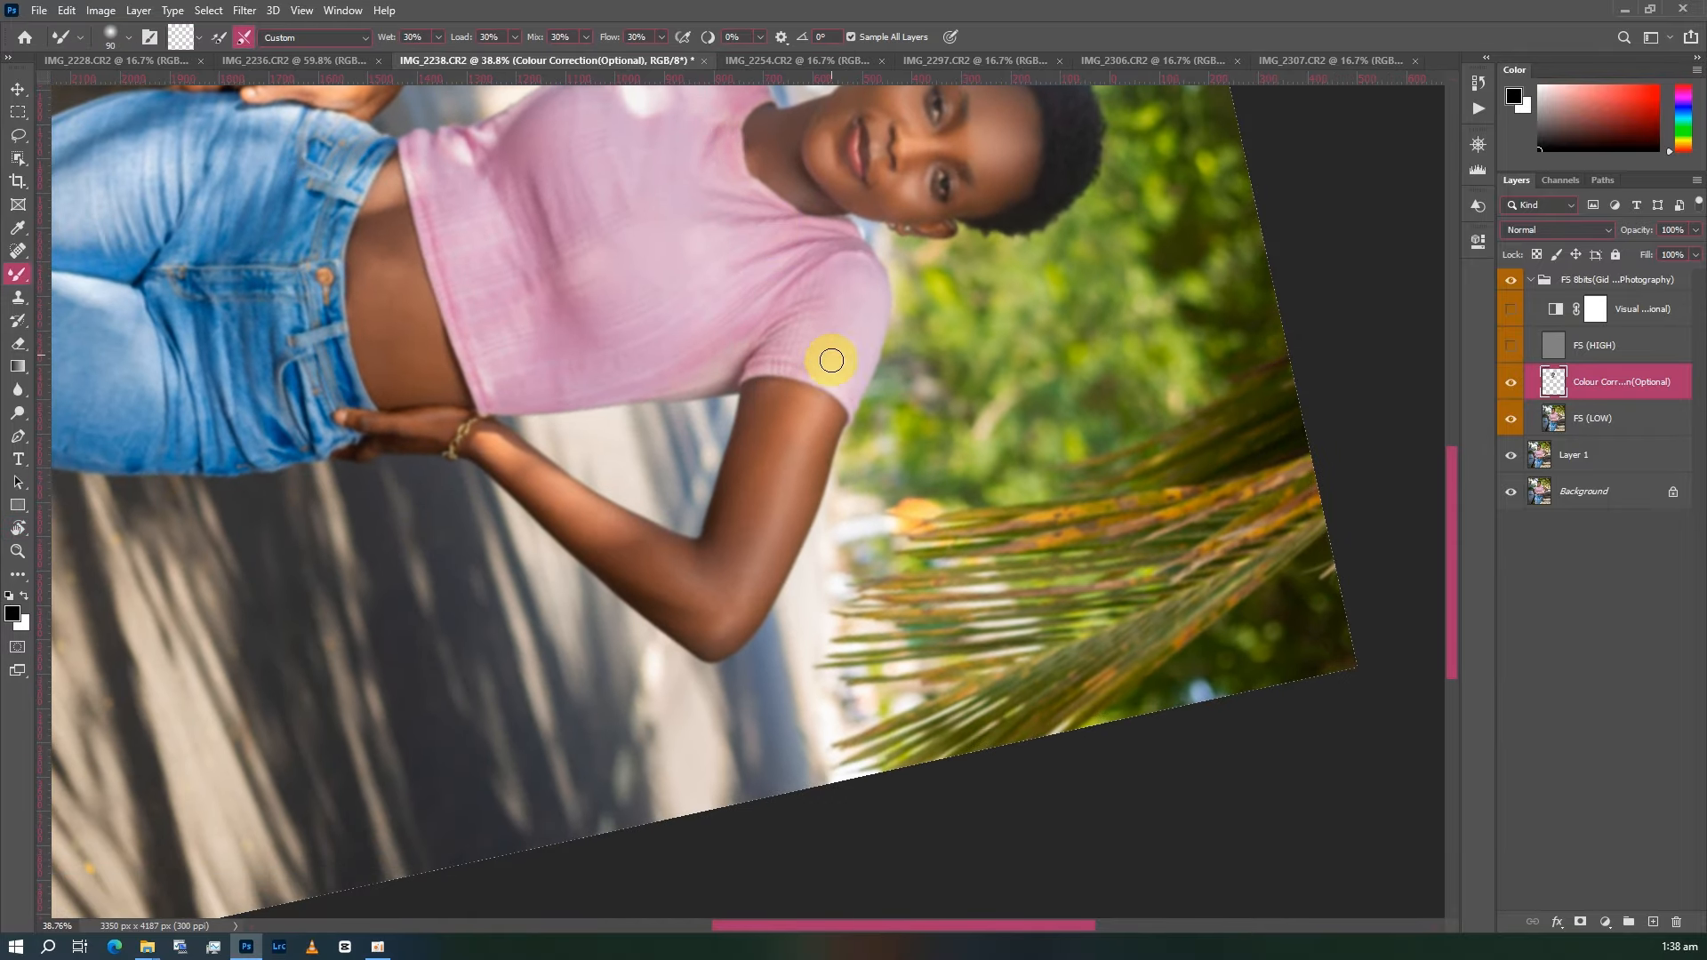
{"action": "scroll", "coordinate": [753, 398], "scroll_direction": "down", "scroll_amount": 2}
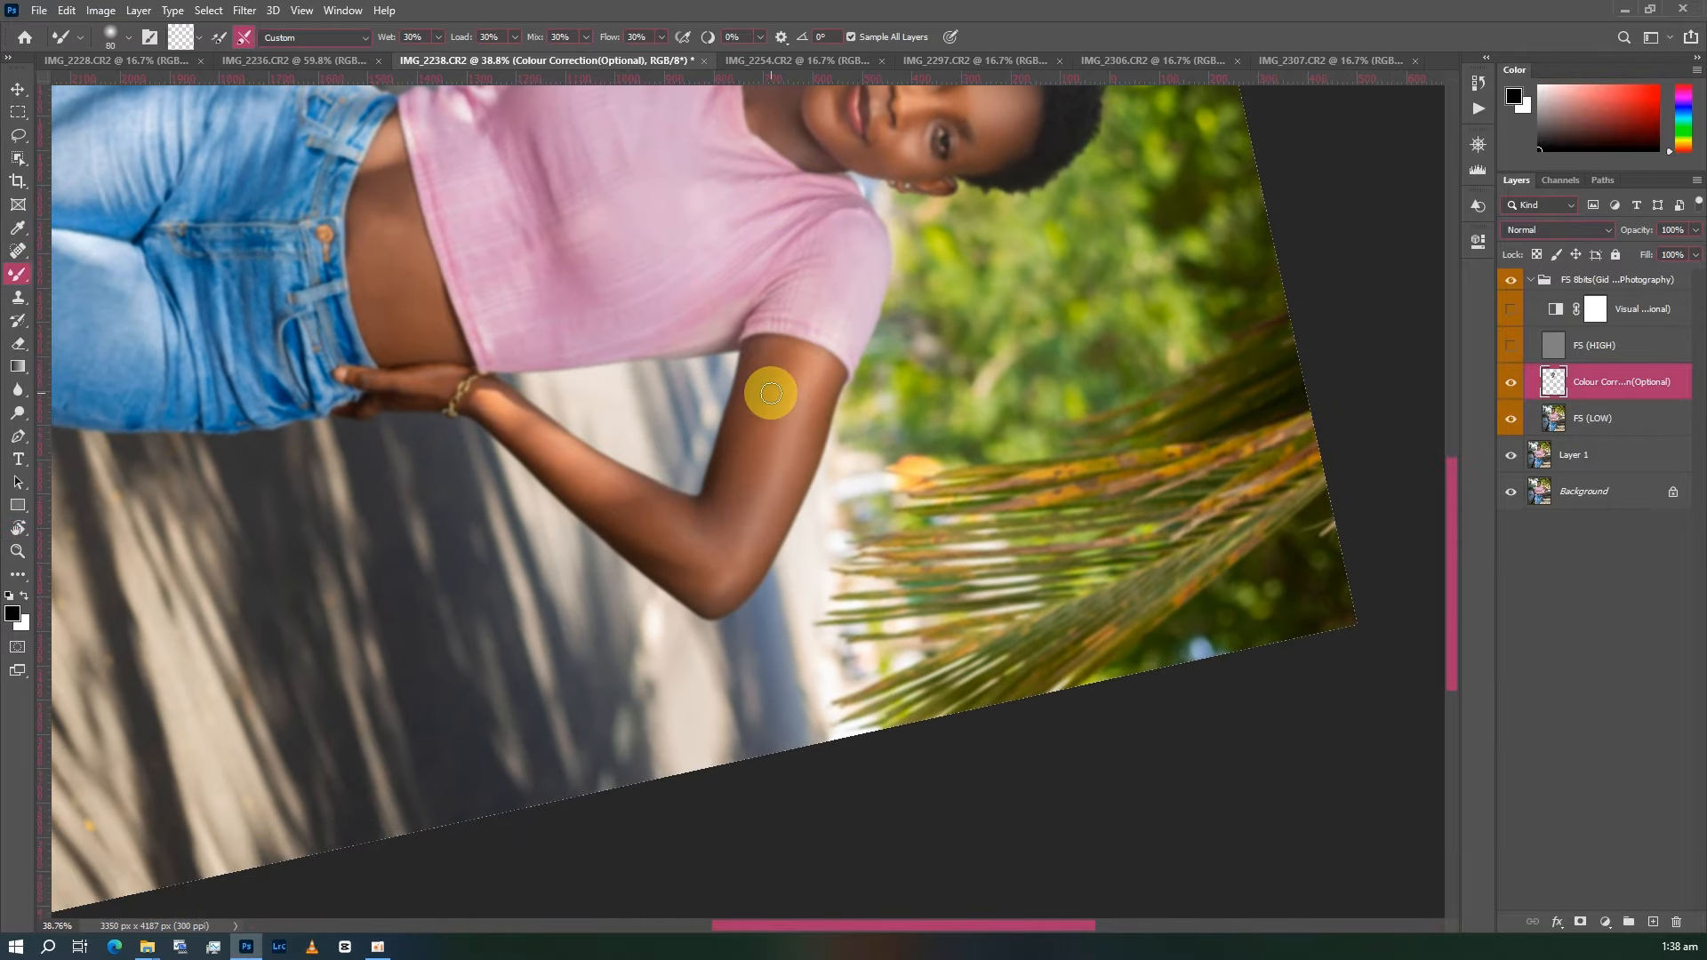
{"action": "key", "text": "bracketright"}
{"action": "key", "text": "bracketright"}
{"action": "mouse_move", "coordinate": [750, 337]}
{"action": "left_mouse_down"}
{"action": "mouse_move", "coordinate": [727, 438]}
{"action": "mouse_move", "coordinate": [760, 359]}
{"action": "left_mouse_up"}
{"action": "key", "text": "bracketright"}
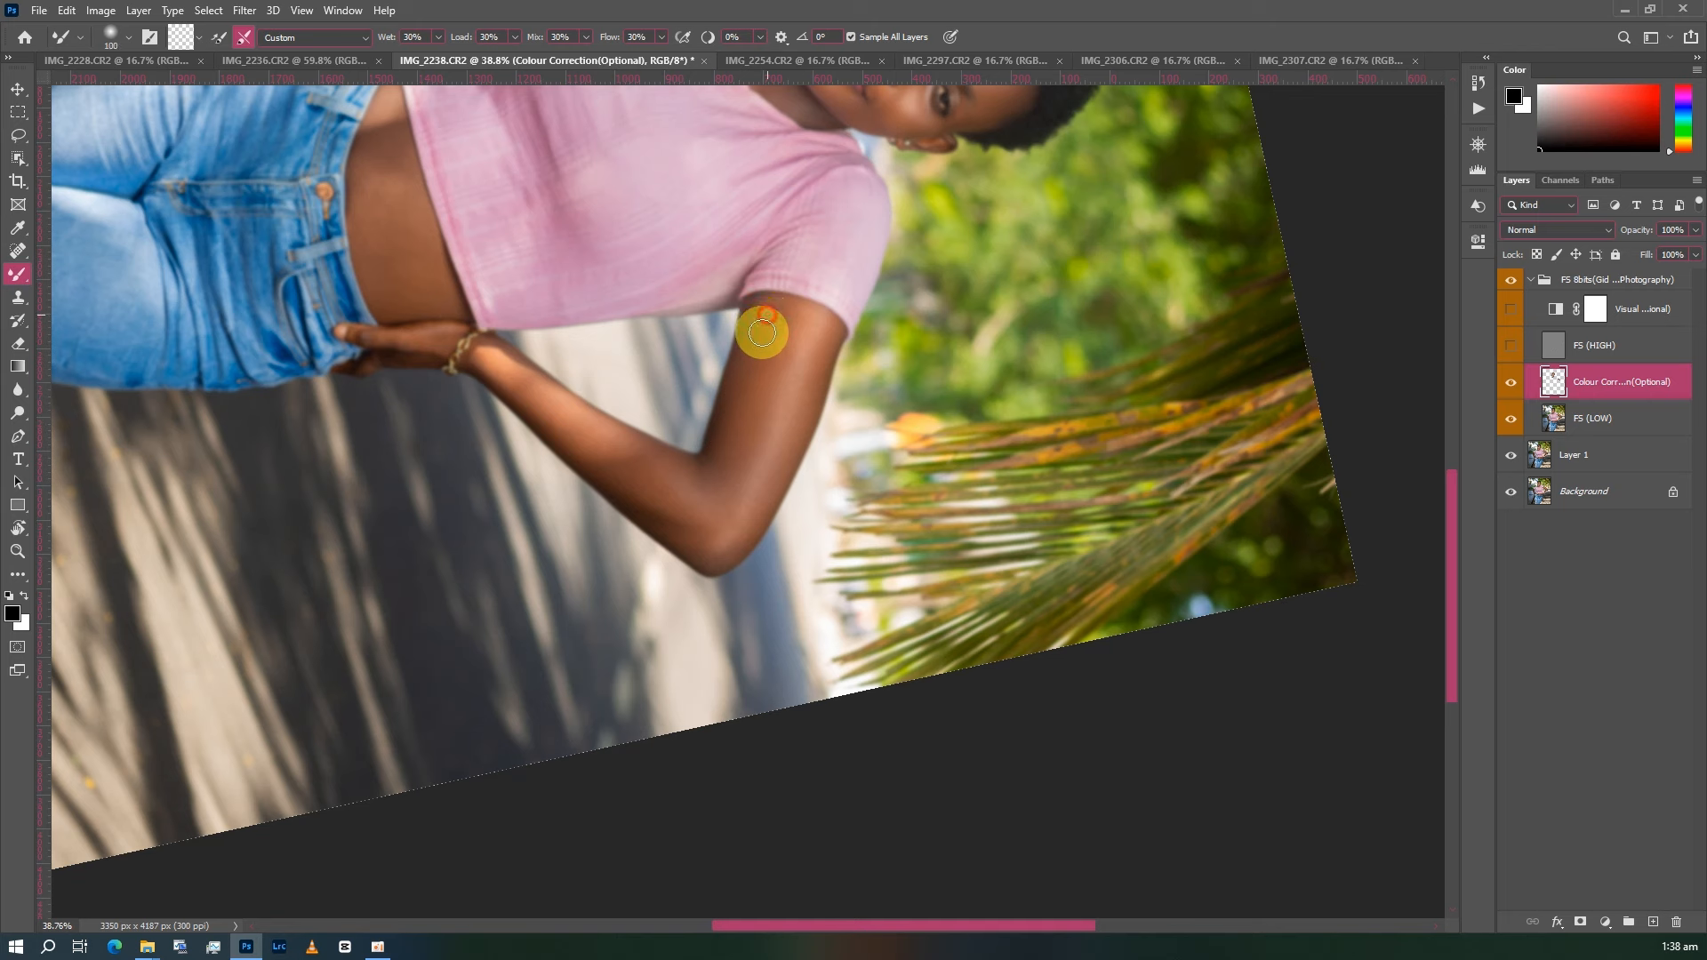
- Smooth the shading across the width of the bent arm's upper part with the Mixer Brush at size 175
{"action": "key", "text": "bracketleft"}
{"action": "key", "text": "bracketright"}
{"action": "key", "text": "bracketright"}
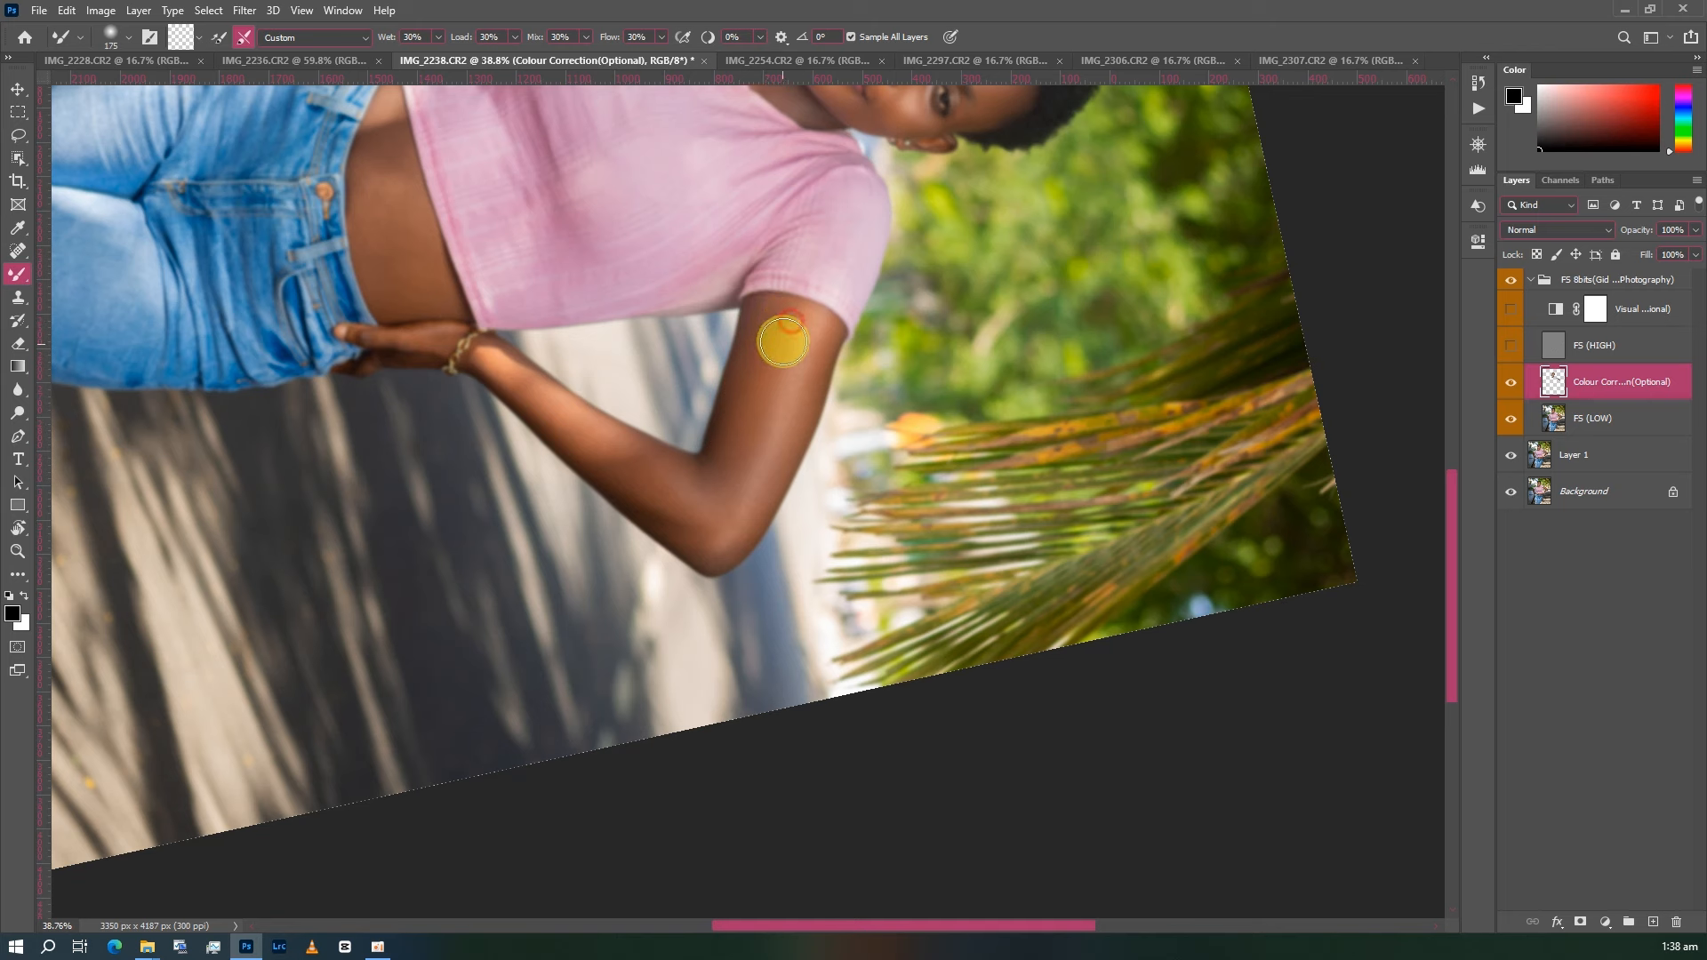
{"action": "mouse_move", "coordinate": [783, 342]}
{"action": "left_mouse_down"}
{"action": "mouse_move", "coordinate": [738, 449]}
{"action": "mouse_move", "coordinate": [798, 317]}
{"action": "mouse_move", "coordinate": [759, 474]}
{"action": "mouse_move", "coordinate": [795, 326]}
{"action": "mouse_move", "coordinate": [815, 318]}
{"action": "mouse_move", "coordinate": [751, 508]}
{"action": "mouse_move", "coordinate": [825, 322]}
{"action": "mouse_move", "coordinate": [756, 515]}
{"action": "mouse_move", "coordinate": [814, 319]}
{"action": "mouse_move", "coordinate": [816, 377]}
{"action": "left_mouse_up"}
- Blend the outer edge of the bent arm's upper part with small Mixer Brush strokes, varying the brush size to fit the contour
{"action": "key", "text": "bracketleft"}
{"action": "key", "text": "bracketleft"}
{"action": "key", "text": "bracketleft"}
{"action": "key", "text": "bracketleft"}
{"action": "key", "text": "bracketright"}
{"action": "key", "text": "bracketleft"}
{"action": "key", "text": "bracketleft"}
{"action": "key", "text": "bracketright"}
{"action": "mouse_move", "coordinate": [817, 377]}
{"action": "left_mouse_down"}
{"action": "mouse_move", "coordinate": [745, 526]}
{"action": "mouse_move", "coordinate": [719, 550]}
{"action": "mouse_move", "coordinate": [733, 535]}
{"action": "mouse_move", "coordinate": [706, 548]}
{"action": "mouse_move", "coordinate": [665, 530]}
{"action": "mouse_move", "coordinate": [724, 558]}
{"action": "mouse_move", "coordinate": [738, 545]}
{"action": "mouse_move", "coordinate": [721, 556]}
{"action": "mouse_move", "coordinate": [633, 505]}
{"action": "mouse_move", "coordinate": [653, 526]}
{"action": "mouse_move", "coordinate": [642, 509]}
{"action": "mouse_move", "coordinate": [687, 533]}
{"action": "mouse_move", "coordinate": [613, 485]}
{"action": "mouse_move", "coordinate": [695, 514]}
{"action": "mouse_move", "coordinate": [613, 467]}
{"action": "mouse_move", "coordinate": [721, 504]}
{"action": "mouse_move", "coordinate": [635, 470]}
{"action": "mouse_move", "coordinate": [639, 456]}
{"action": "mouse_move", "coordinate": [718, 482]}
{"action": "mouse_move", "coordinate": [669, 459]}
{"action": "mouse_move", "coordinate": [722, 458]}
{"action": "mouse_move", "coordinate": [709, 478]}
{"action": "mouse_move", "coordinate": [727, 462]}
{"action": "mouse_move", "coordinate": [725, 498]}
{"action": "mouse_move", "coordinate": [756, 355]}
{"action": "mouse_move", "coordinate": [724, 480]}
{"action": "mouse_move", "coordinate": [762, 366]}
{"action": "mouse_move", "coordinate": [823, 366]}
{"action": "mouse_move", "coordinate": [812, 409]}
{"action": "left_mouse_up"}
{"action": "key", "text": "bracketright"}
{"action": "key", "text": "bracketleft"}
{"action": "key", "text": "bracketleft"}
{"action": "key", "text": "bracketright"}
{"action": "key", "text": "bracketleft"}
{"action": "key", "text": "bracketright"}
{"action": "key", "text": "bracketright"}
{"action": "key", "text": "bracketleft"}
{"action": "key", "text": "bracketright"}
{"action": "key", "text": "bracketright"}
{"action": "scroll", "coordinate": [743, 384], "scroll_direction": "up", "scroll_amount": 1}
{"action": "key", "text": "bracketleft"}
{"action": "key", "text": "bracketleft"}
{"action": "key", "text": "bracketright"}
{"action": "key", "text": "bracketright"}
{"action": "key", "text": "bracketleft"}
{"action": "key", "text": "bracketleft"}
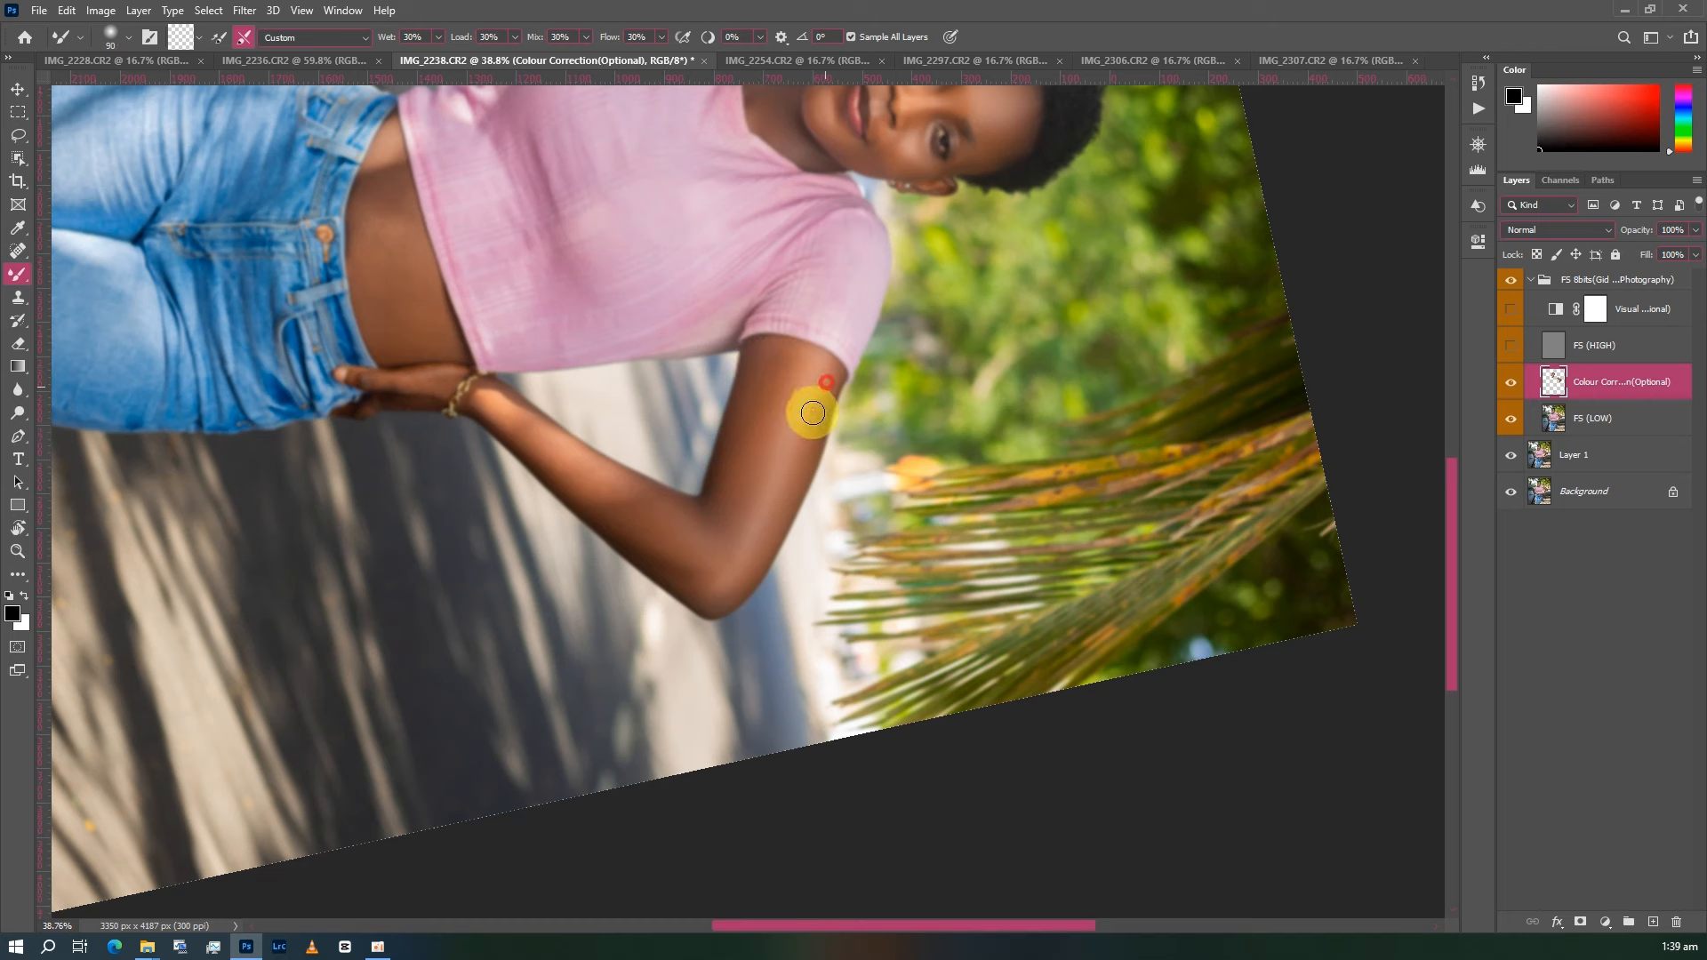
- Smooth the inner side of the upper arm below the sleeve with the Mixer Brush at size 125
{"action": "key", "text": "bracketright"}
{"action": "key", "text": "bracketright"}
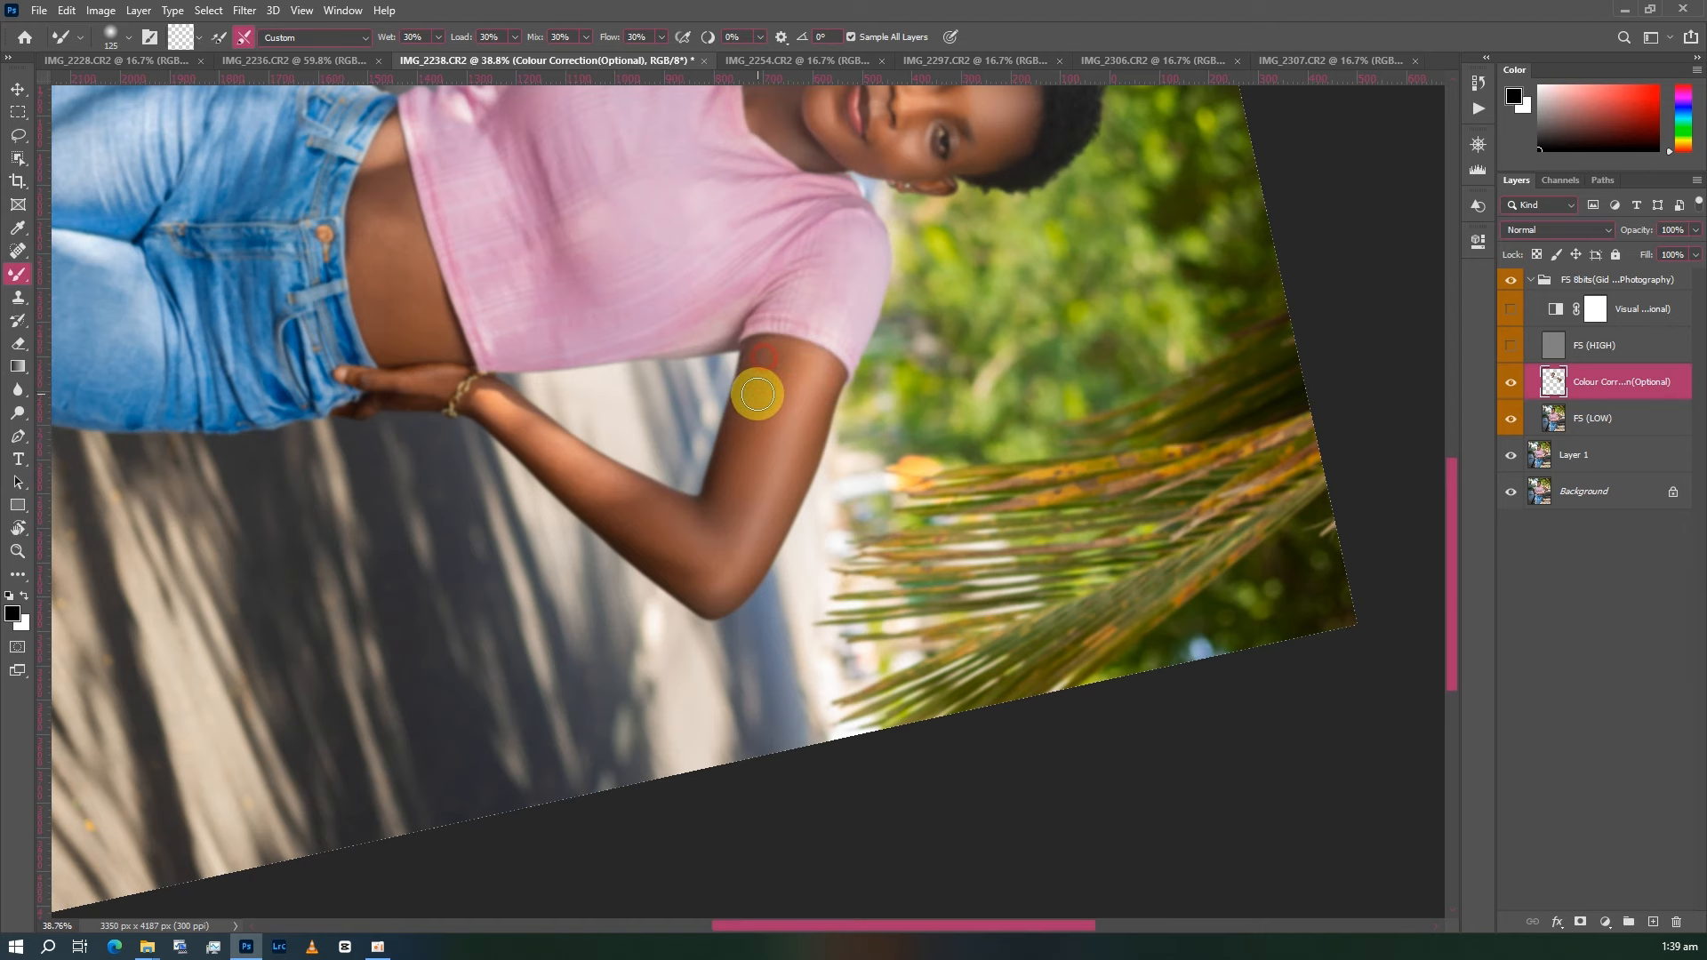
{"action": "scroll", "coordinate": [725, 498], "scroll_direction": "up", "scroll_amount": 2}
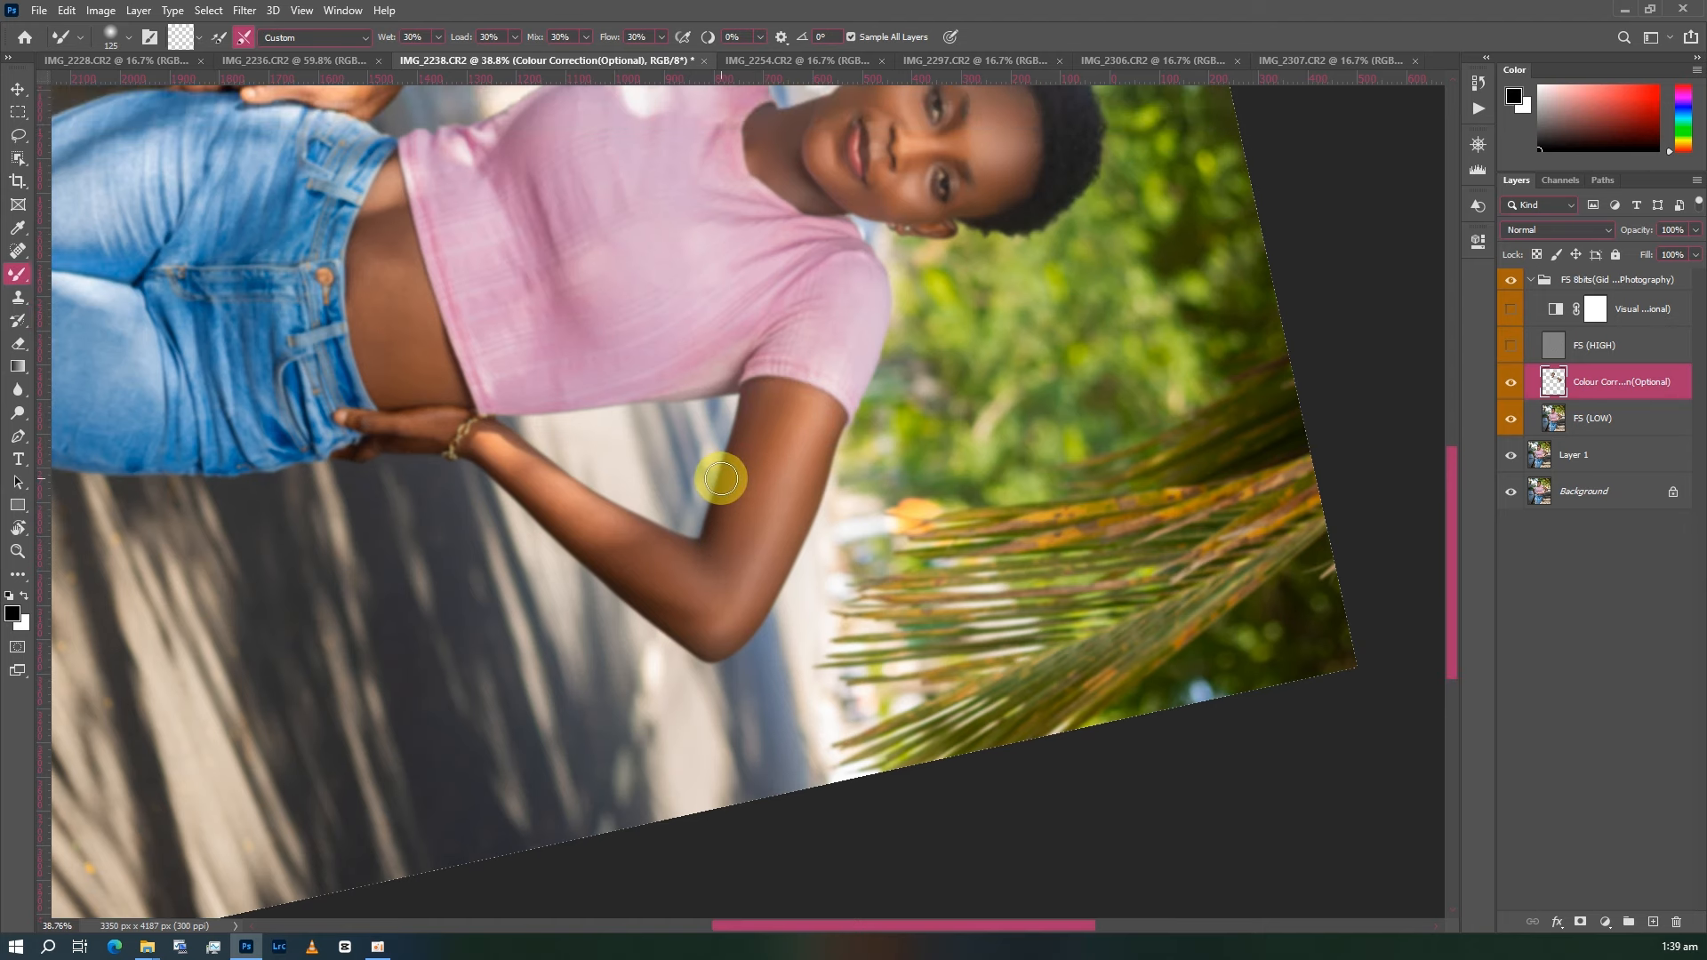
- Rotate the canvas view to -35° and blend the inner elbow and upper forearm with the Mixer Brush at size 100
{"action": "key", "text": "r"}
{"action": "left_click_drag", "start_coordinate": [743, 335], "coordinate": [476, 617]}
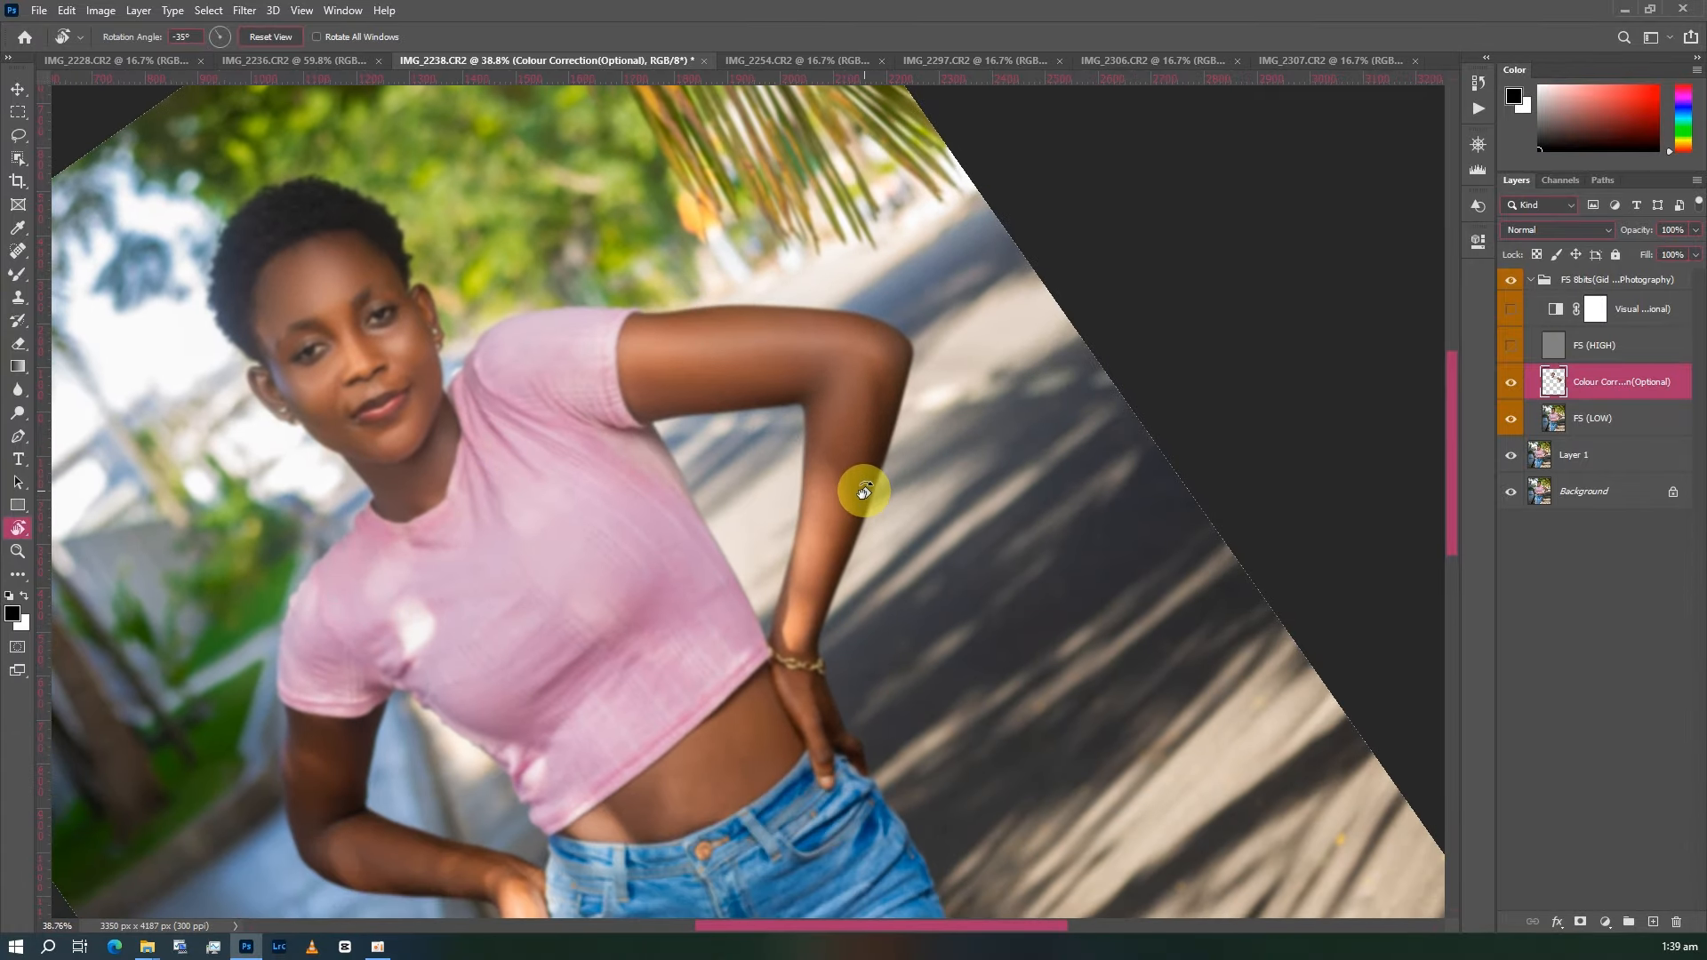
{"action": "key", "text": "b"}
{"action": "scroll", "coordinate": [850, 498], "scroll_direction": "down", "scroll_amount": 2}
{"action": "scroll", "coordinate": [842, 335], "scroll_direction": "down", "scroll_amount": 1}
{"action": "key", "text": "]"}
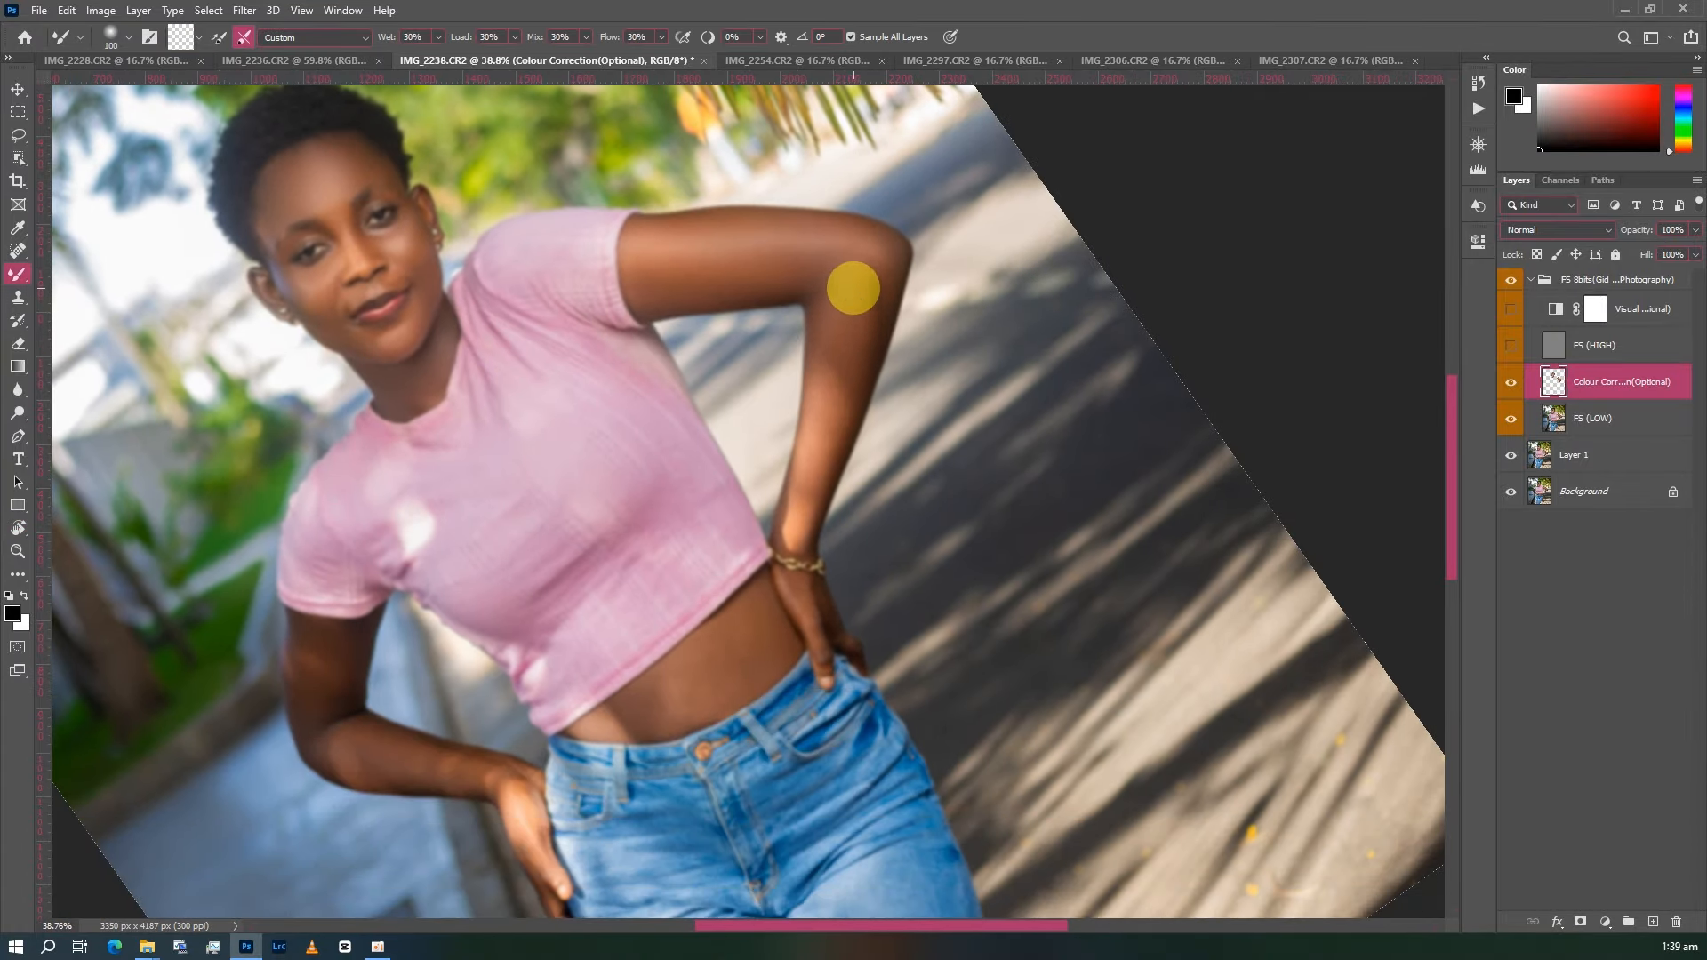
{"action": "mouse_move", "coordinate": [850, 290]}
{"action": "left_mouse_down"}
{"action": "mouse_move", "coordinate": [854, 360]}
{"action": "mouse_move", "coordinate": [836, 296]}
{"action": "left_mouse_up"}
{"action": "scroll", "coordinate": [832, 311], "scroll_direction": "down", "scroll_amount": 2}
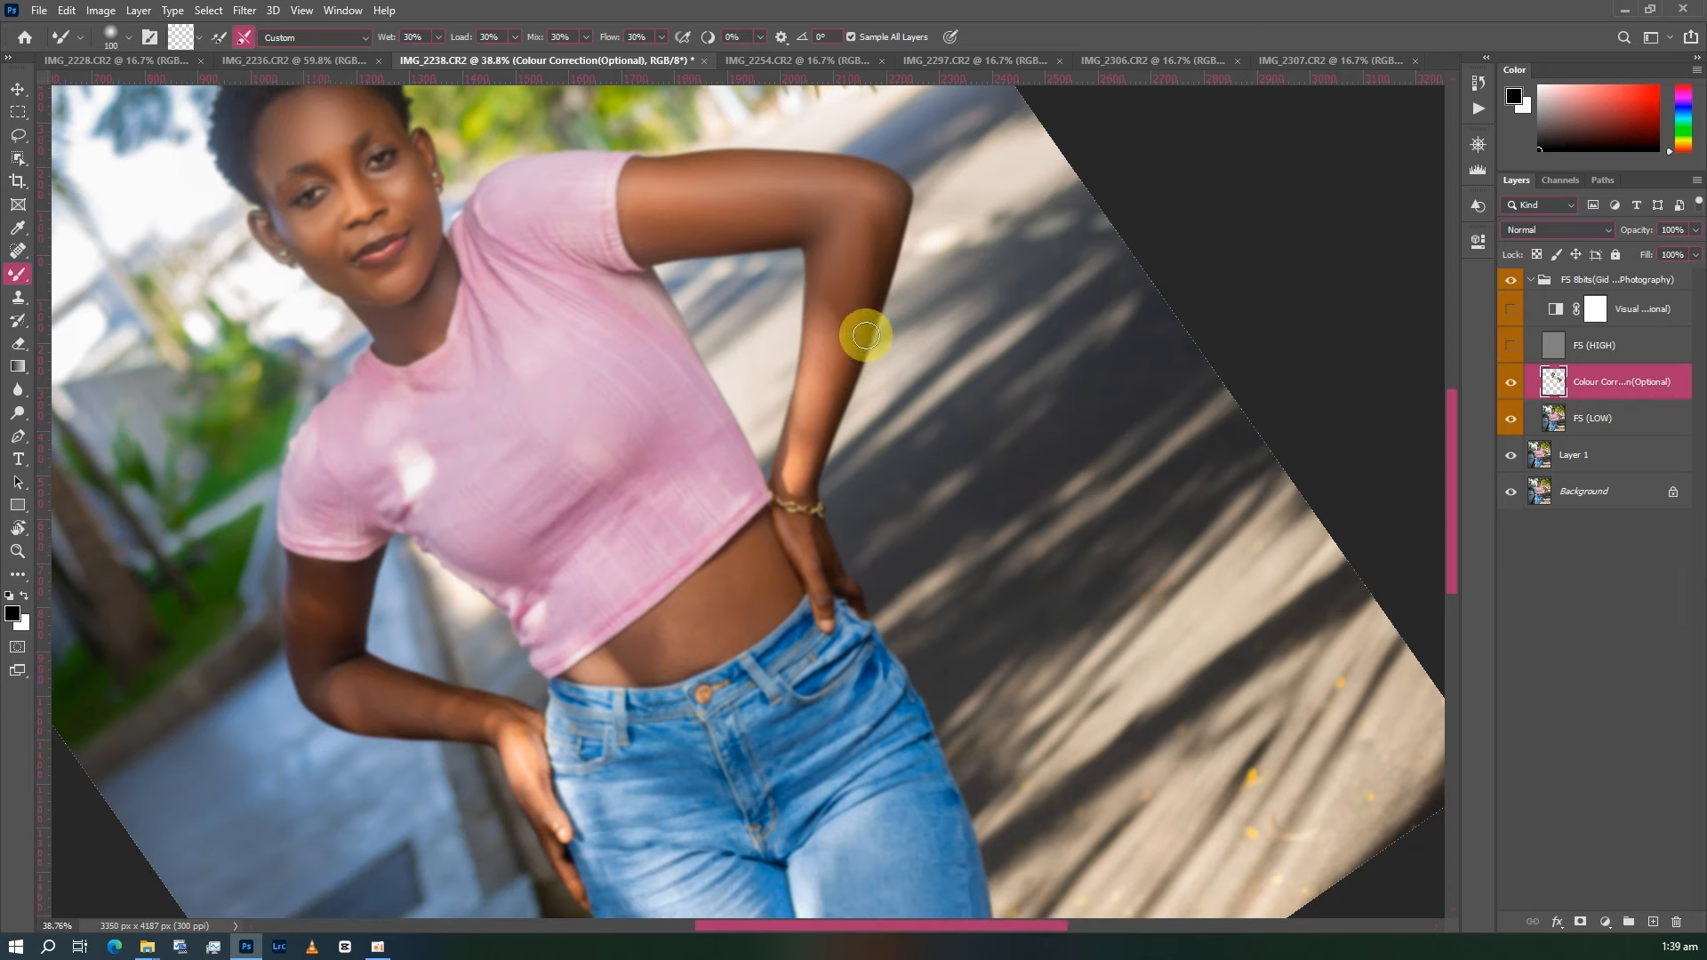
{"action": "scroll", "coordinate": [865, 353], "scroll_direction": "down", "scroll_amount": 2}
{"action": "scroll", "coordinate": [844, 343], "scroll_direction": "up", "scroll_amount": 2}
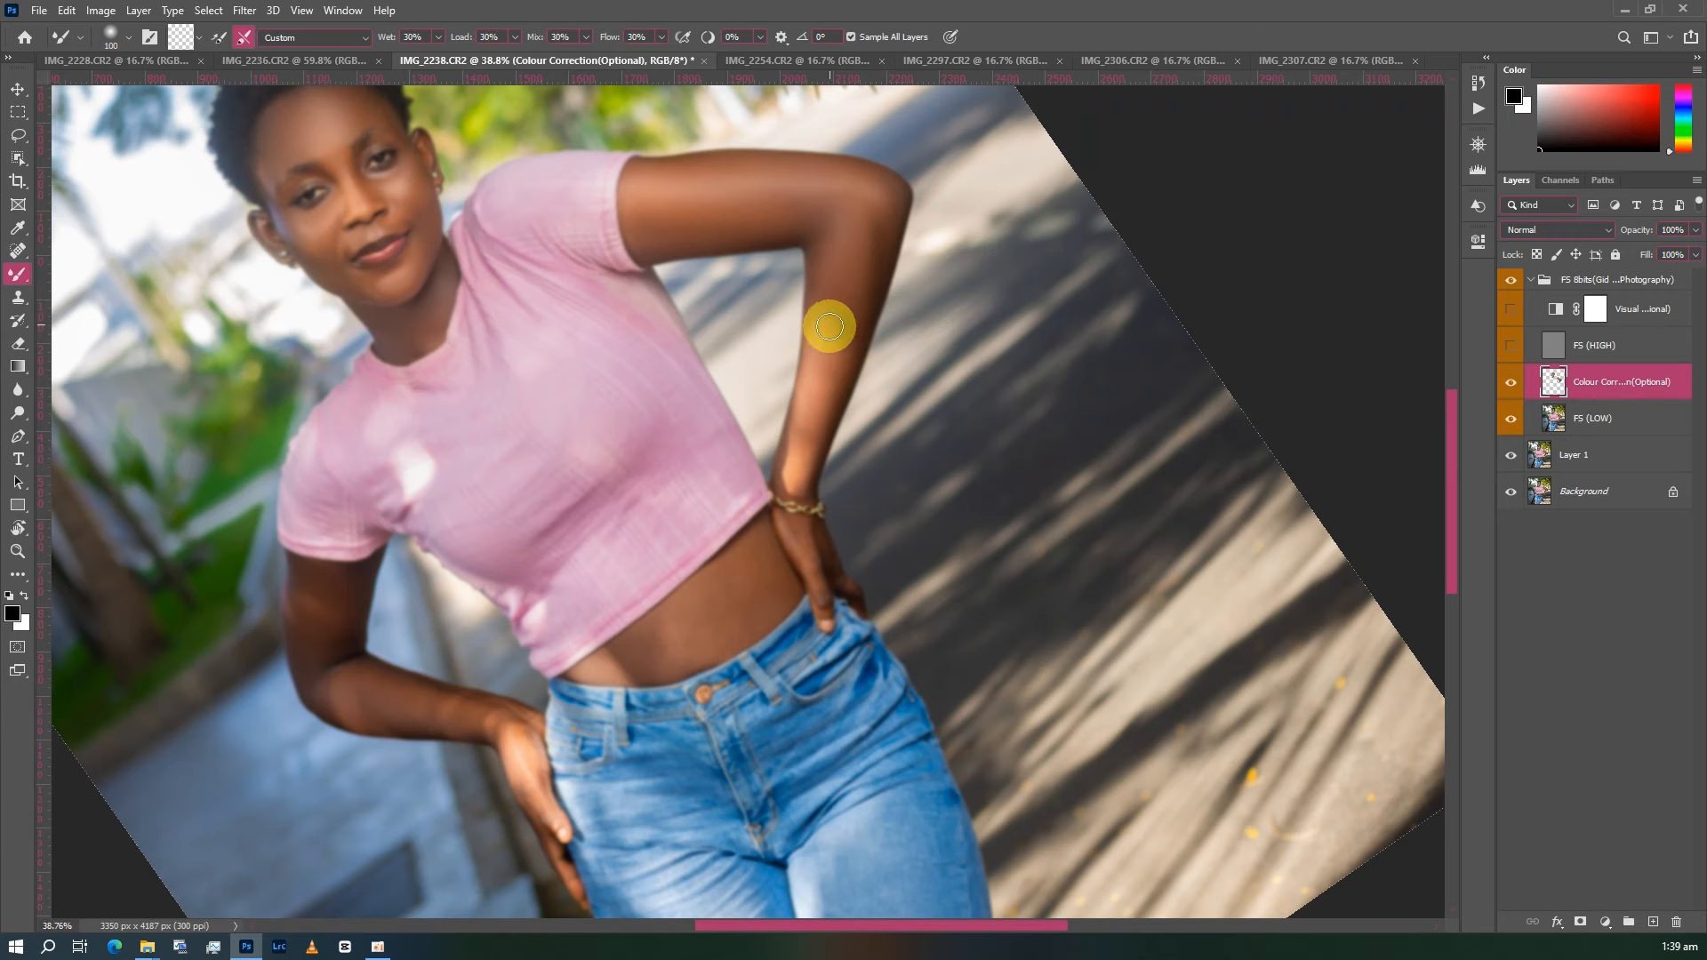
{"action": "scroll", "coordinate": [821, 373], "scroll_direction": "up", "scroll_amount": 1}
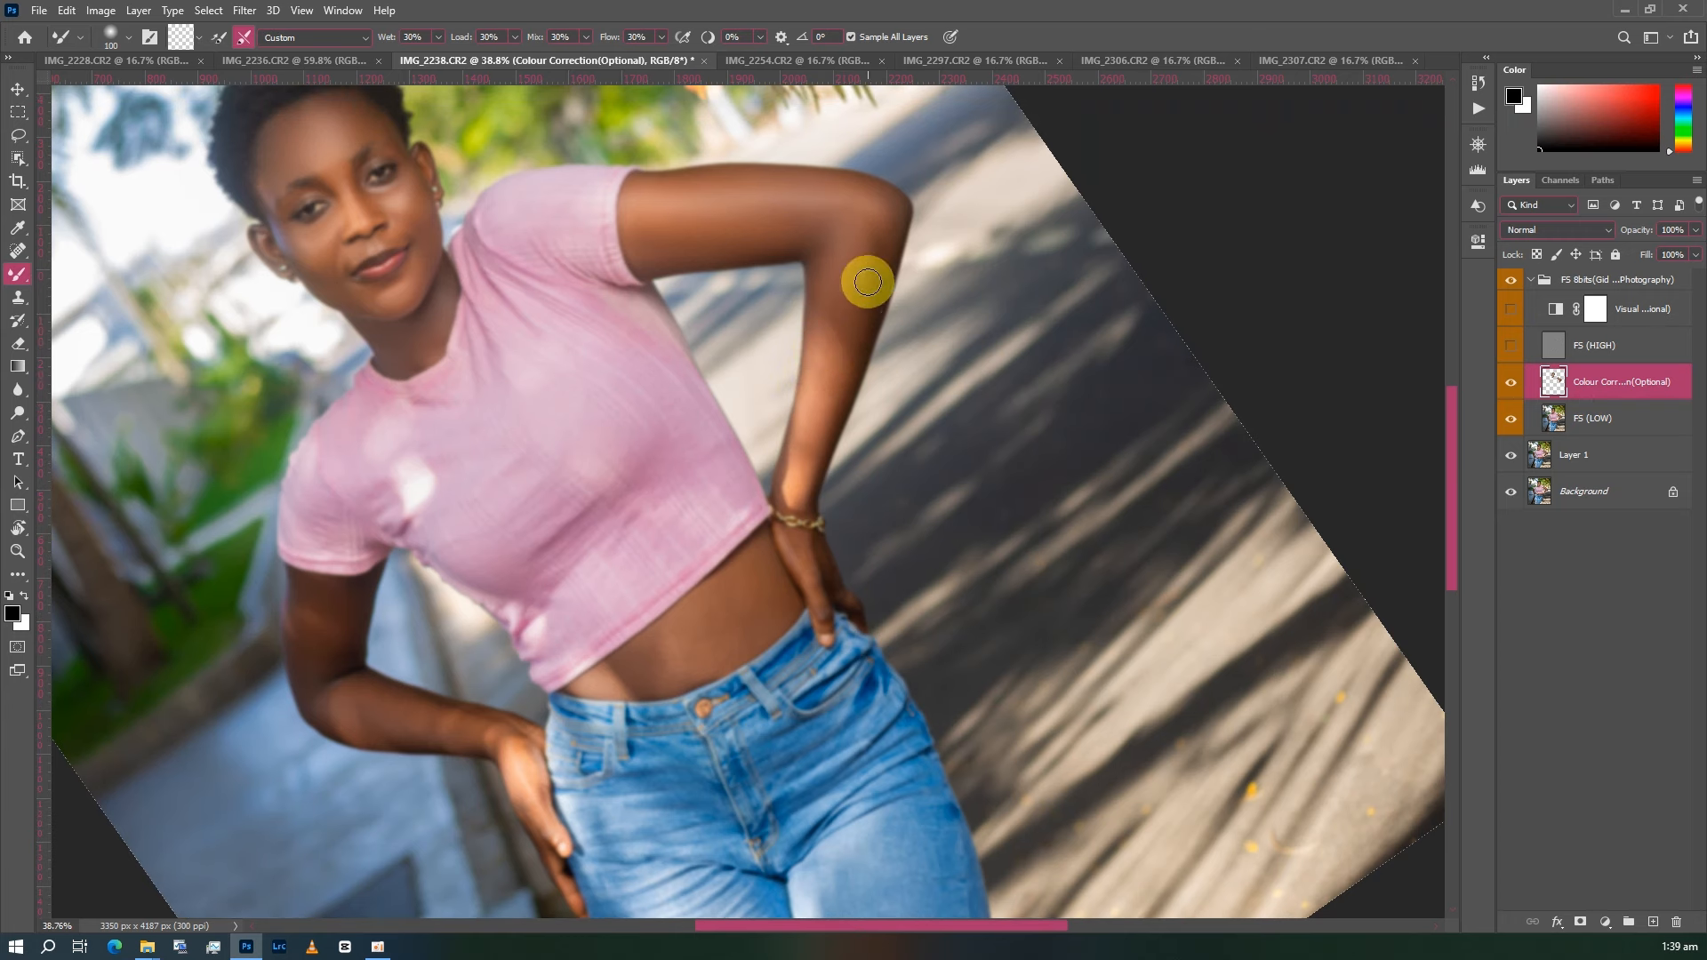
- Smooth the outer tip of the elbow with a smaller Mixer Brush
{"action": "key", "text": "bracketleft"}
{"action": "key", "text": "bracketleft"}
{"action": "key", "text": "bracketleft"}
{"action": "mouse_move", "coordinate": [888, 206]}
{"action": "left_mouse_down"}
{"action": "mouse_move", "coordinate": [885, 255]}
{"action": "mouse_move", "coordinate": [896, 214]}
{"action": "left_mouse_up"}
- Blend the broad skin area from the upper forearm into the elbow with an enlarged Mixer Brush
{"action": "key", "text": "bracketright"}
{"action": "key", "text": "bracketright"}
{"action": "key", "text": "bracketright"}
{"action": "key", "text": "bracketright"}
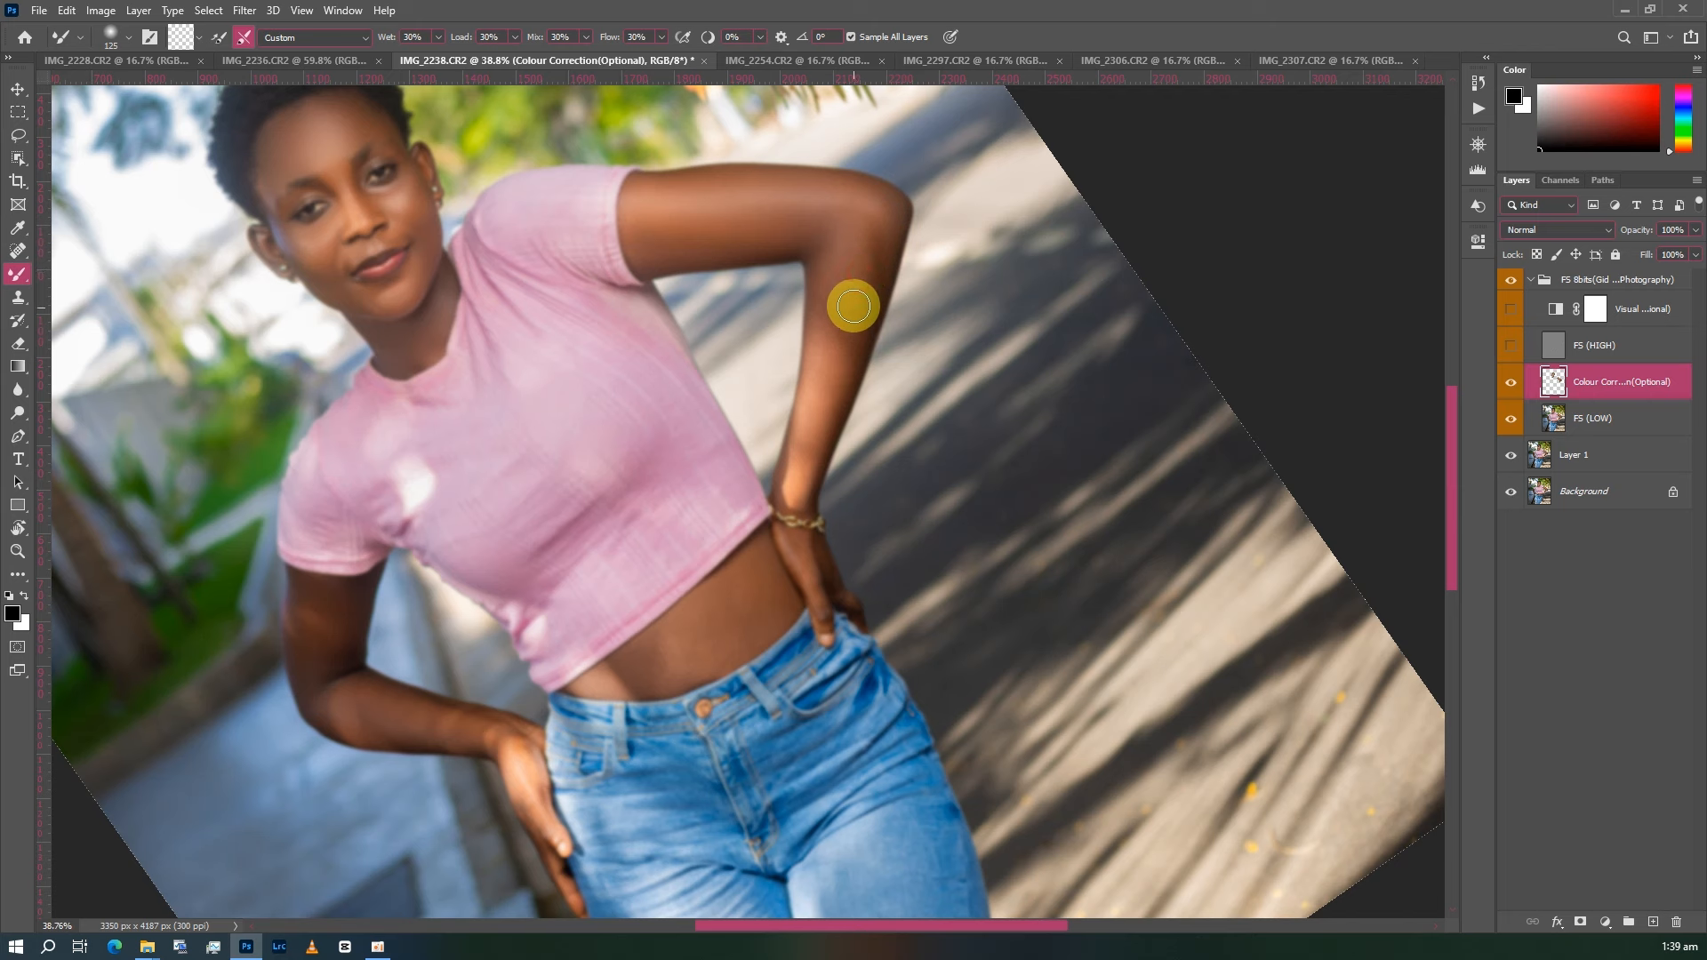
{"action": "key", "text": "bracketright"}
{"action": "left_click_drag", "start_coordinate": [838, 297], "coordinate": [853, 241]}
- Smooth the forearm from below the elbow down towards the wrist with the Mixer Brush at size 90
{"action": "key", "text": "bracketleft"}
{"action": "key", "text": "bracketleft"}
{"action": "key", "text": "bracketleft"}
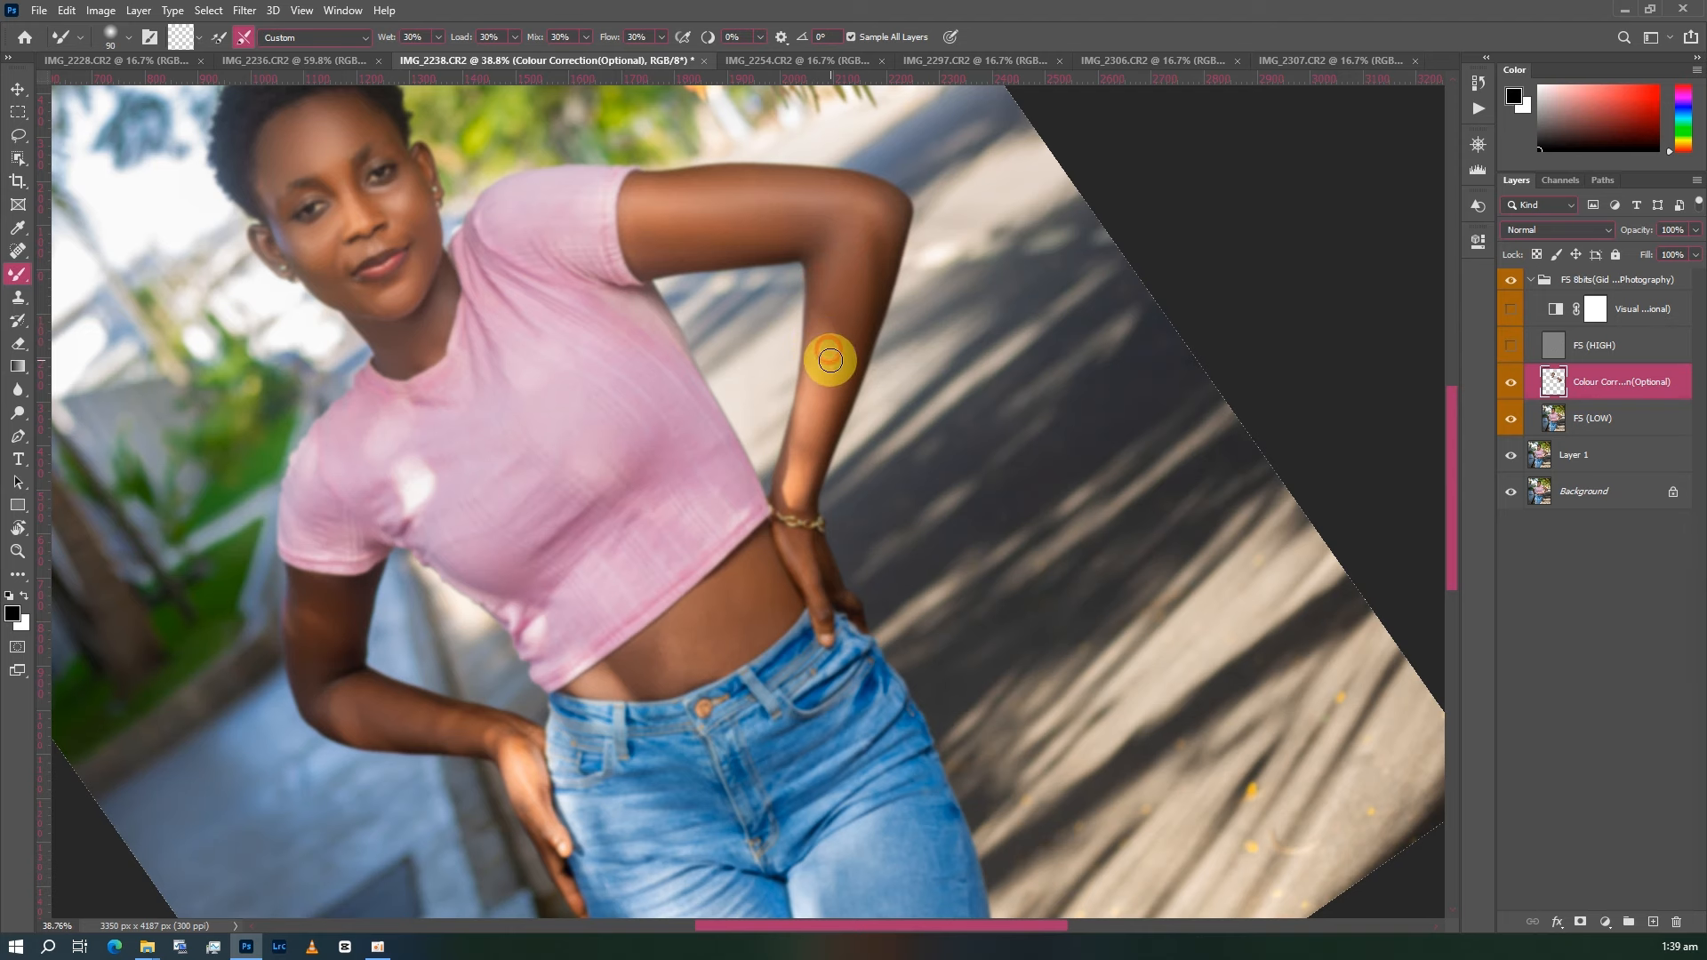
{"action": "mouse_move", "coordinate": [830, 360]}
{"action": "left_mouse_down"}
{"action": "mouse_move", "coordinate": [815, 461]}
{"action": "mouse_move", "coordinate": [839, 381]}
{"action": "mouse_move", "coordinate": [812, 463]}
{"action": "left_mouse_up"}
{"action": "key", "text": "bracketright"}
{"action": "key", "text": "bracketleft"}
{"action": "scroll", "coordinate": [814, 450], "scroll_direction": "up", "scroll_amount": 1}
{"action": "scroll", "coordinate": [813, 345], "scroll_direction": "down", "scroll_amount": 2}
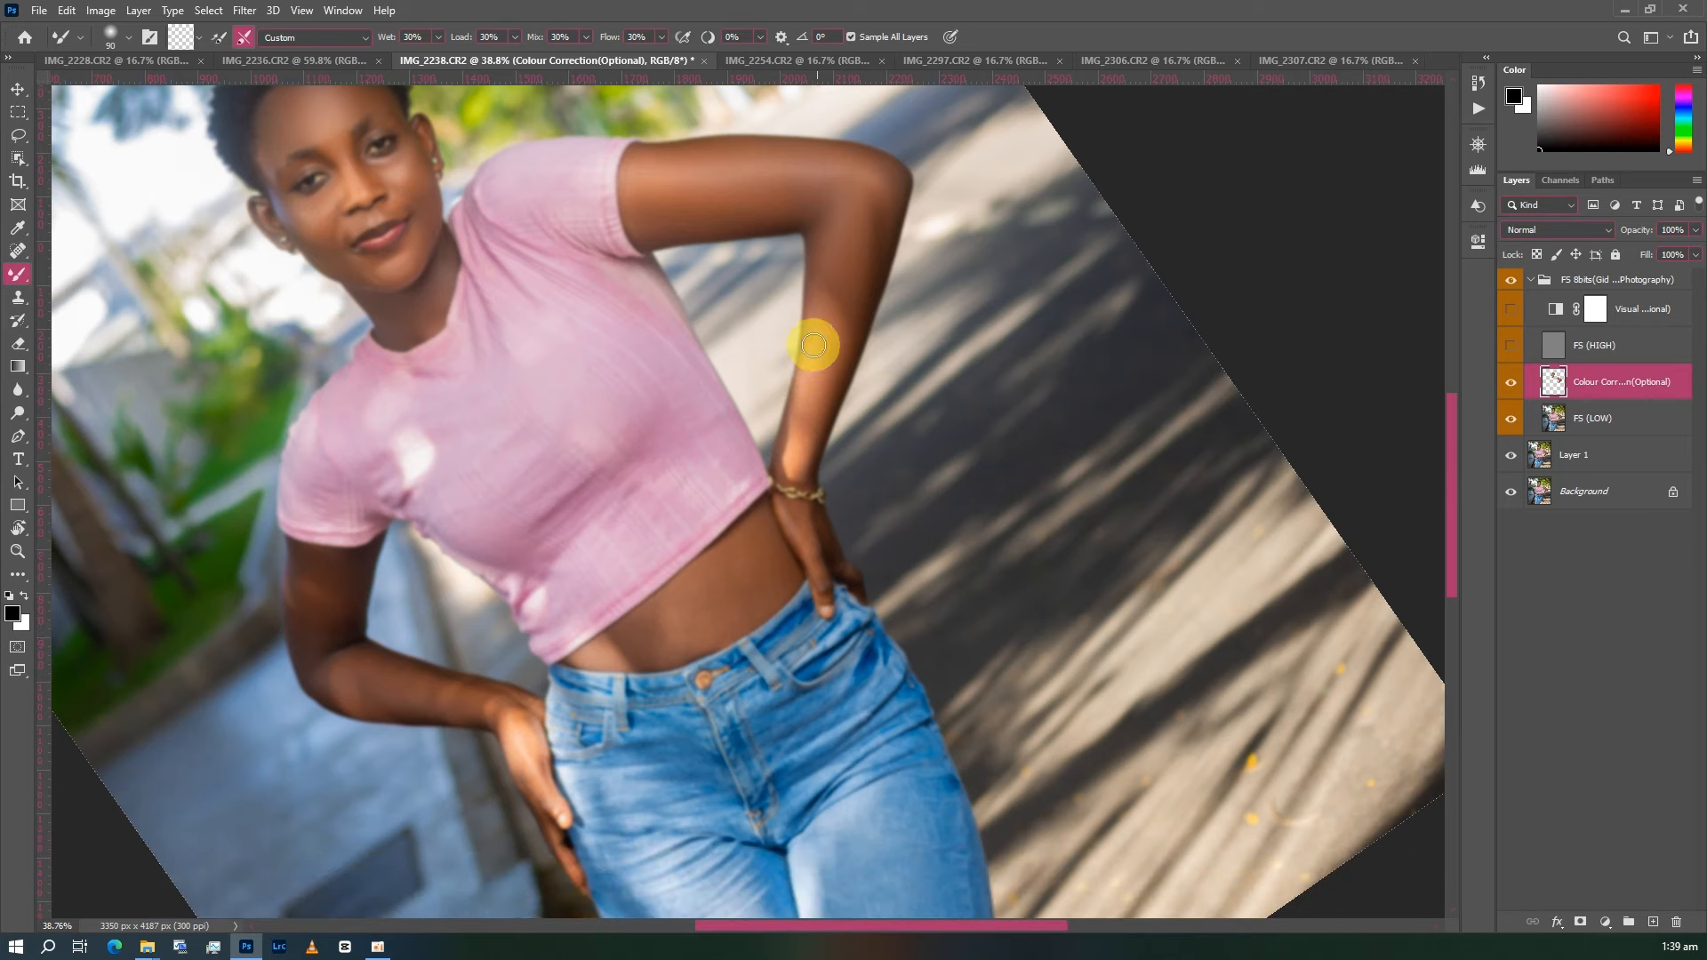
- Blend the wrist skin just above the bracelet with the Mixer Brush at about size 80
{"action": "key", "text": "bracketleft"}
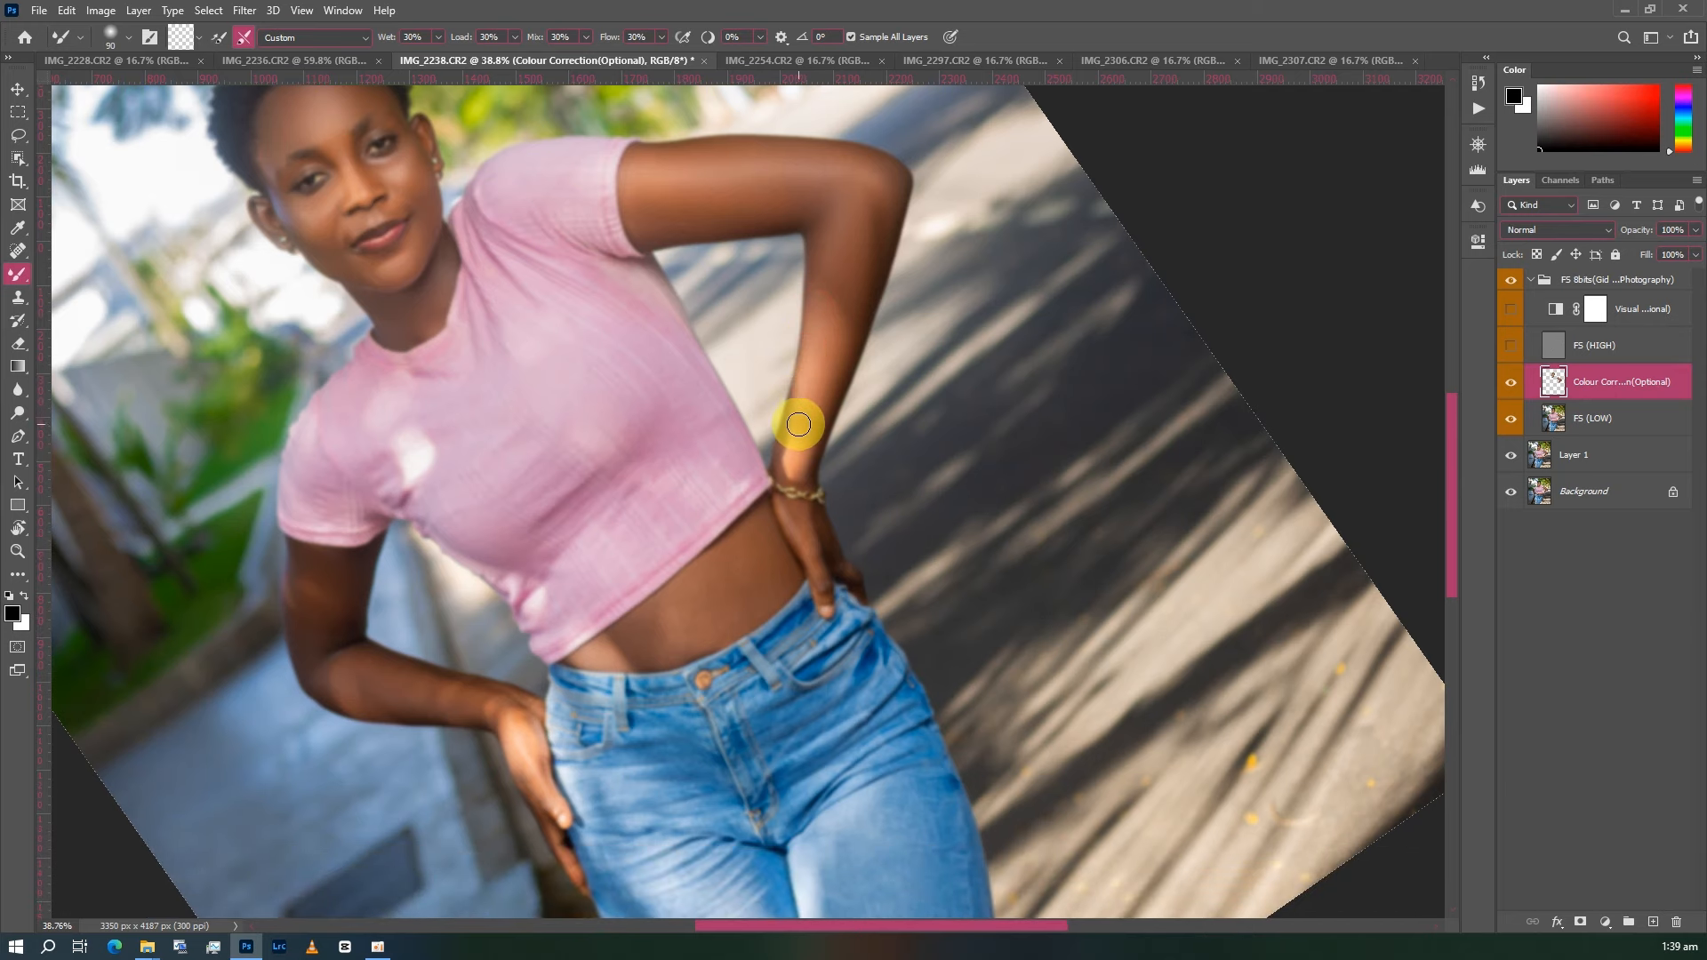
{"action": "key", "text": "bracketright"}
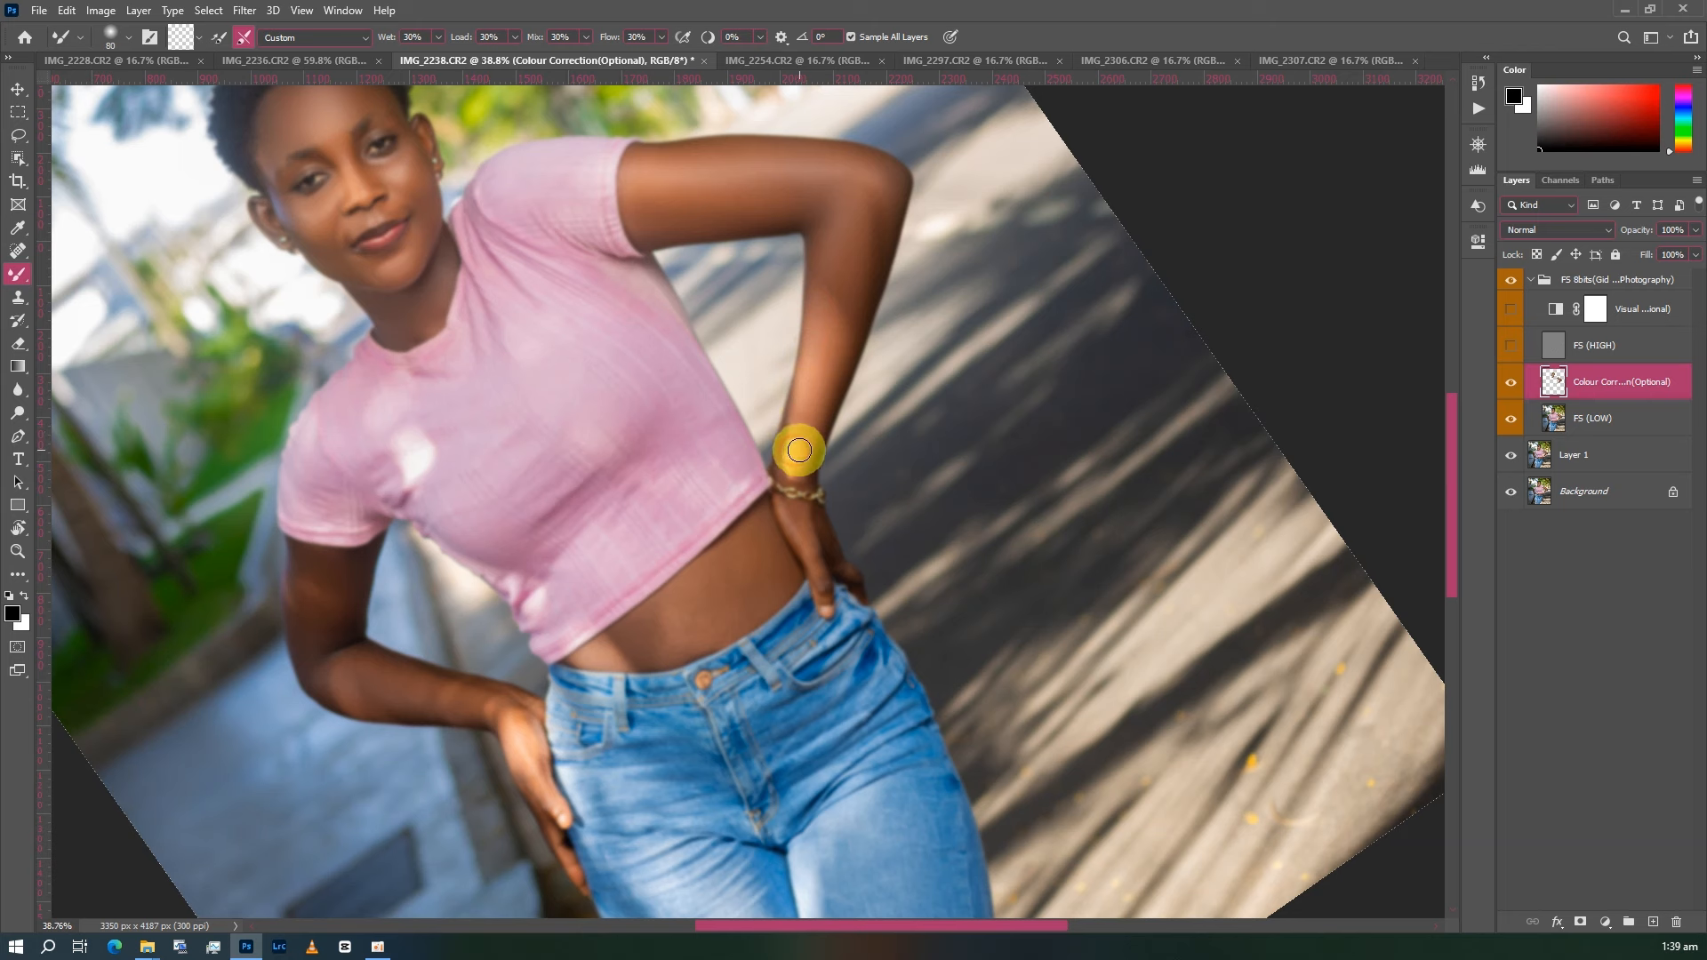
{"action": "key", "text": "bracketleft"}
{"action": "key", "text": "bracketleft"}
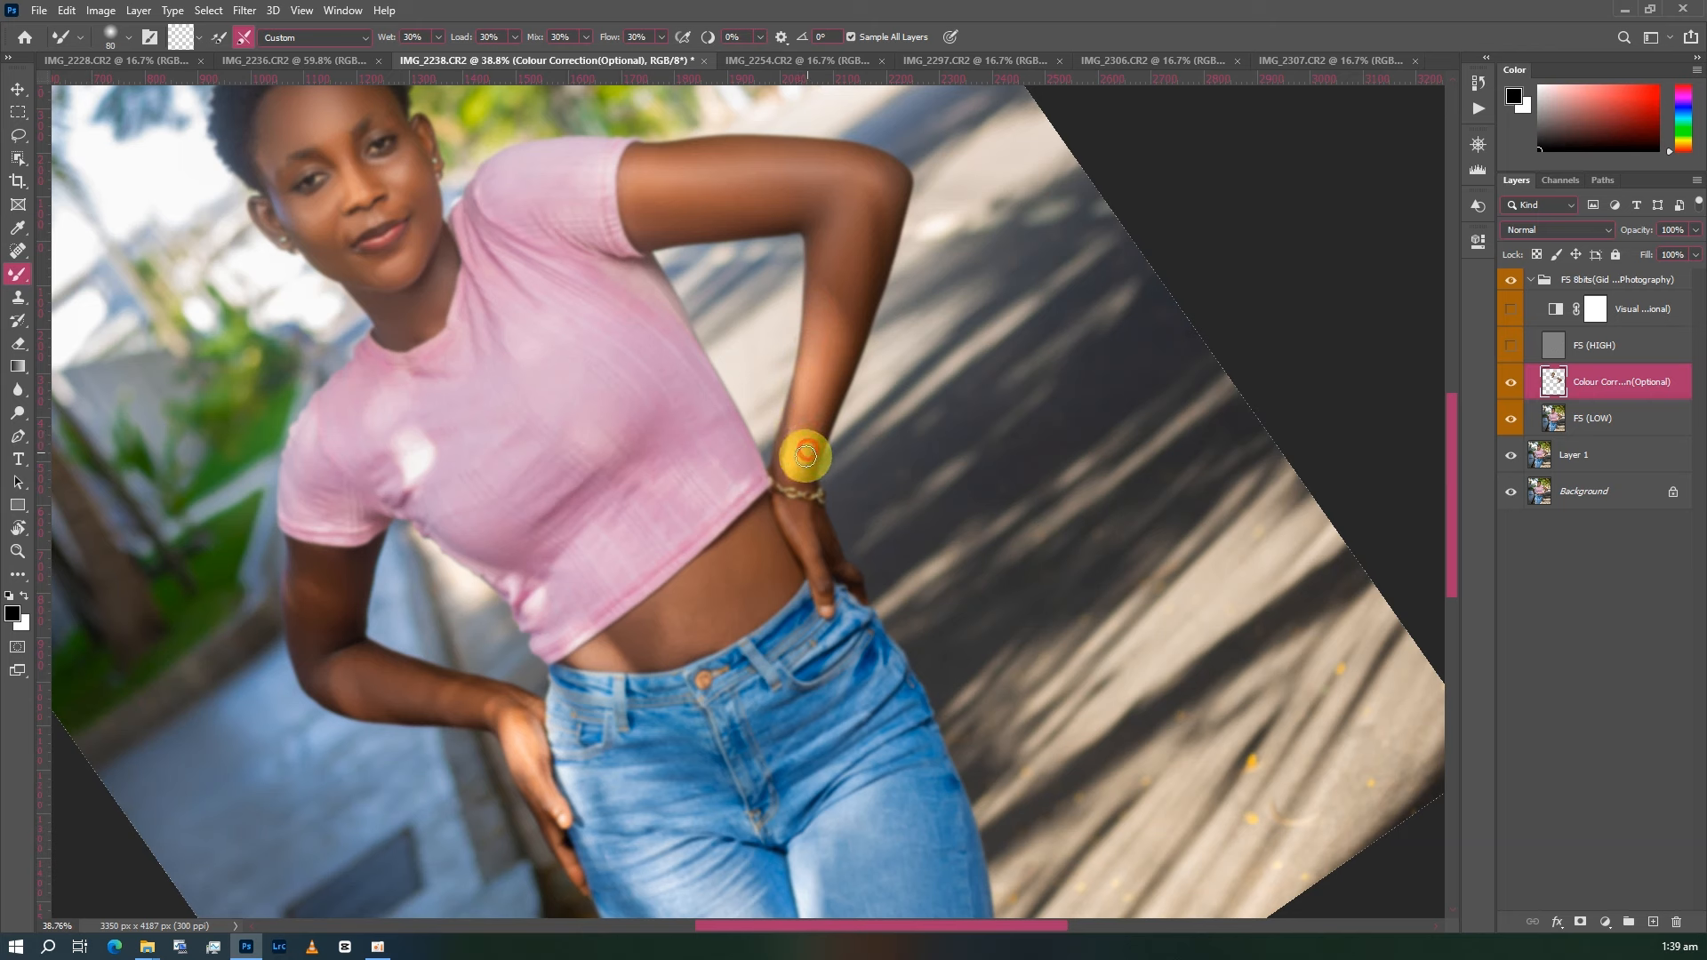
{"action": "key", "text": "bracketright"}
{"action": "key", "text": "bracketright"}
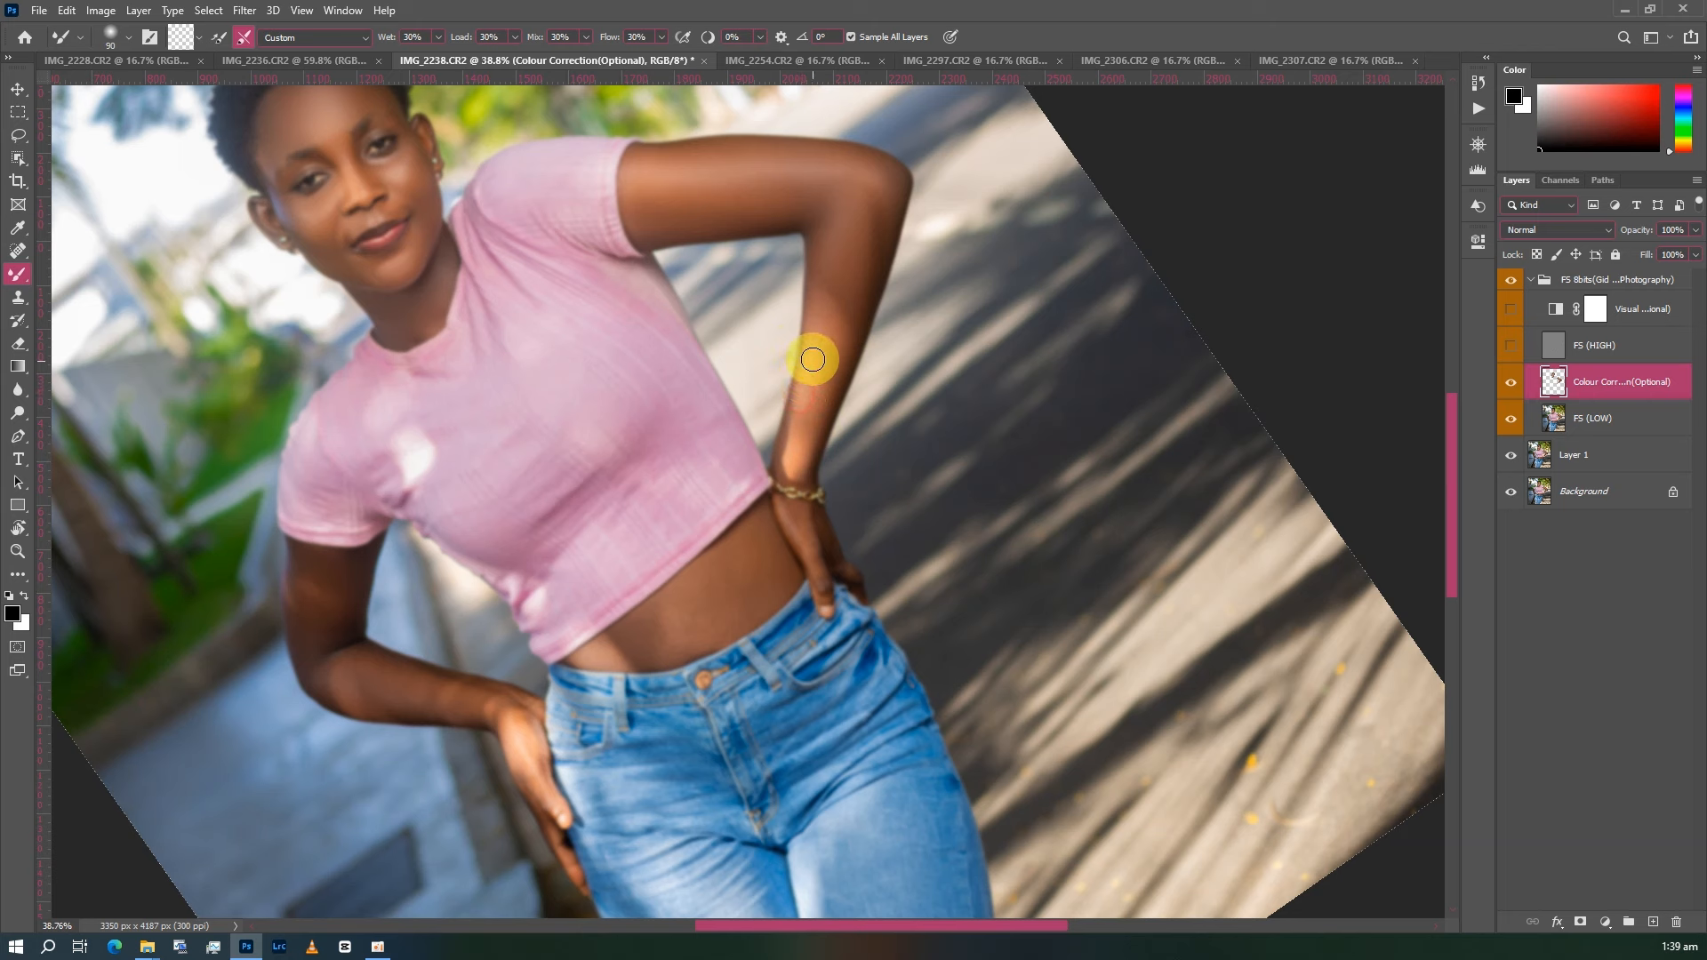
- Even out the middle and inner edge of the forearm with the Mixer Brush at sizes 125 and 90
{"action": "key", "text": "bracketright"}
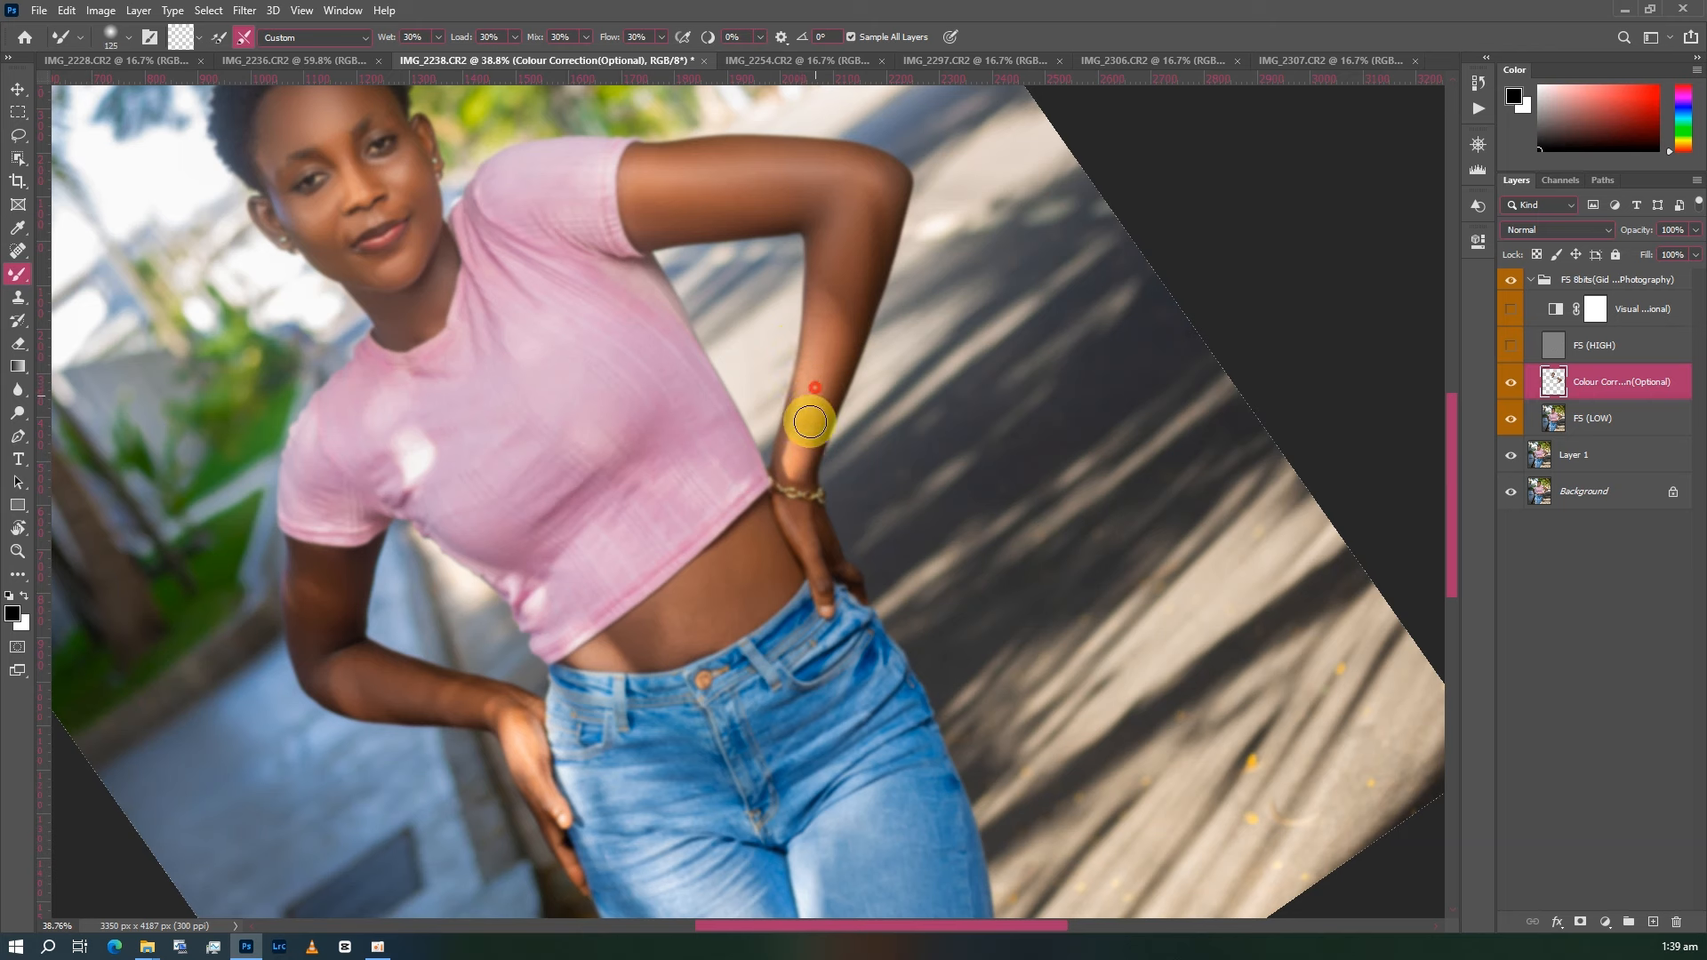
{"action": "key", "text": "bracketleft"}
{"action": "key", "text": "bracketleft"}
{"action": "key", "text": "bracketleft"}
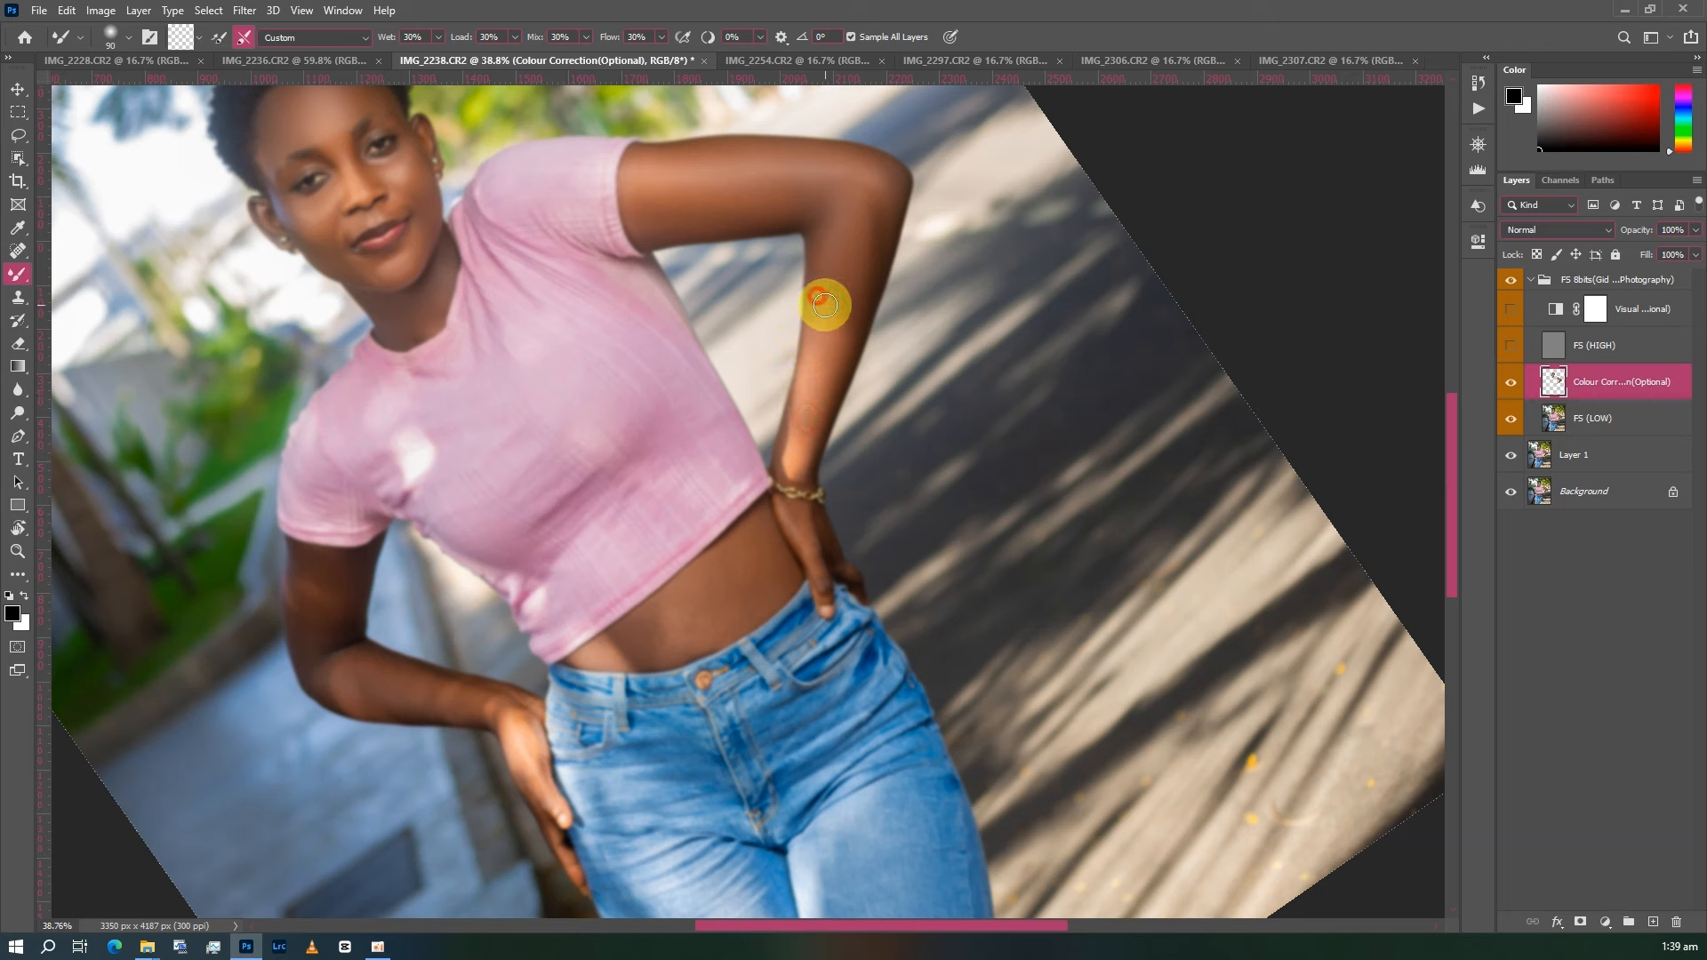
{"action": "key", "text": "bracketright"}
- Reset the canvas view rotation to 0° and reduce the Mixer Brush to size 35 for the hand with the bracelet
{"action": "scroll", "coordinate": [818, 383], "scroll_direction": "down", "scroll_amount": 1}
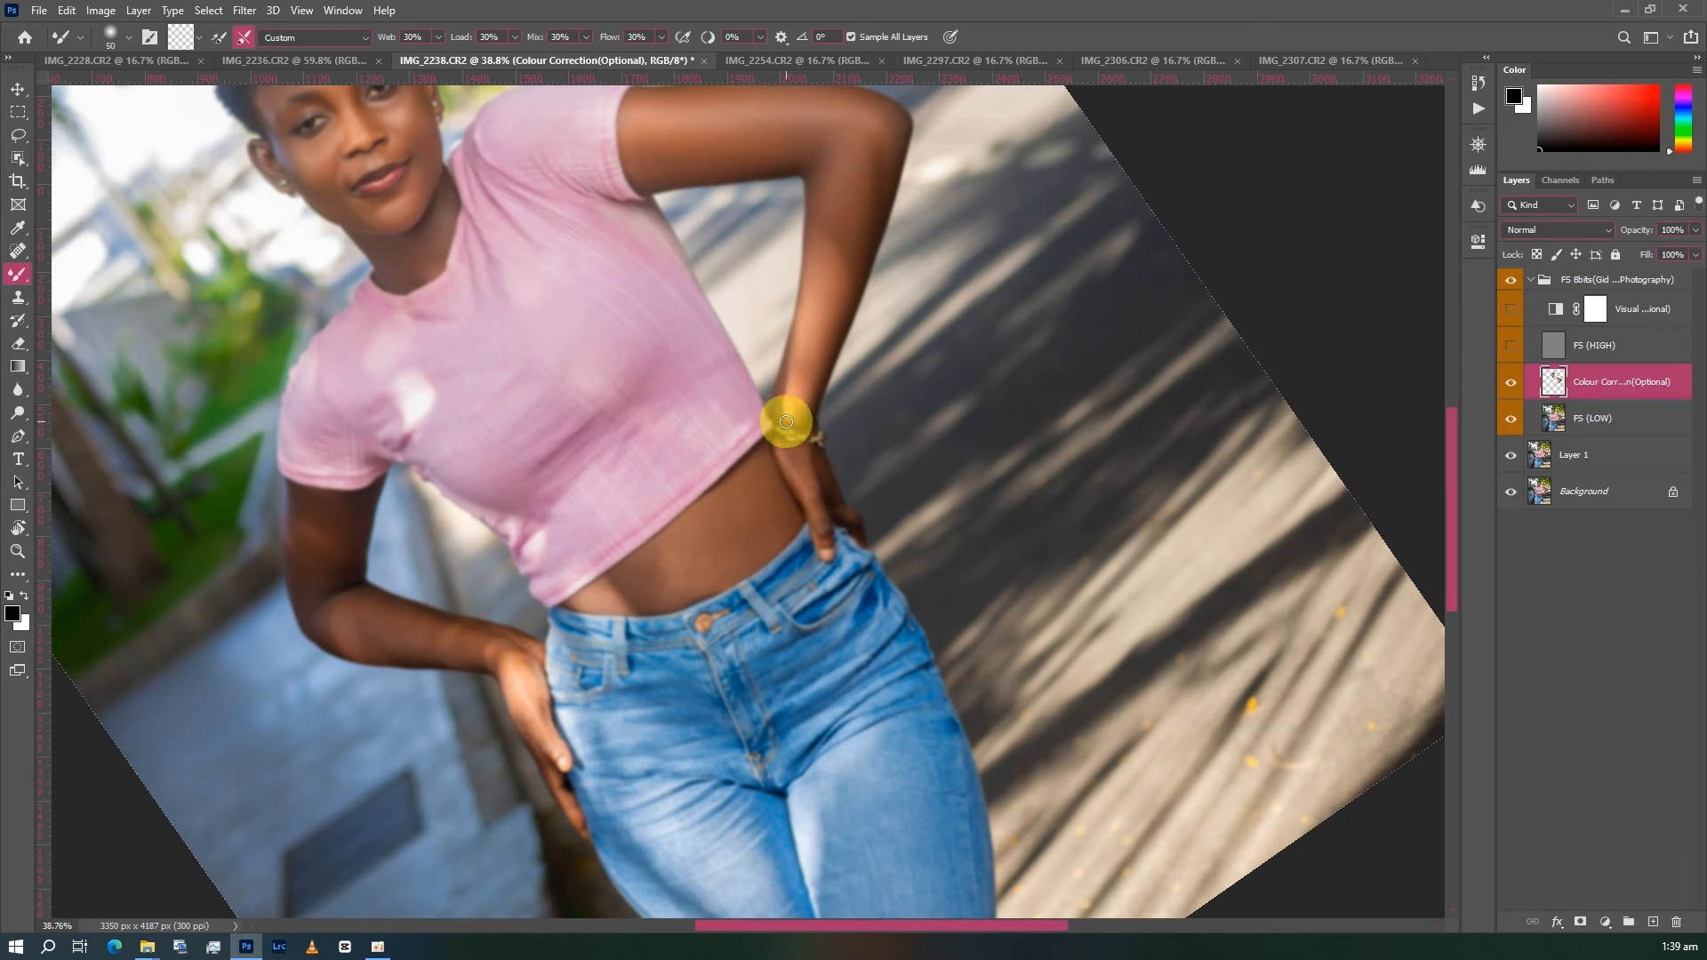
{"action": "scroll", "coordinate": [797, 431], "scroll_direction": "down", "scroll_amount": 1}
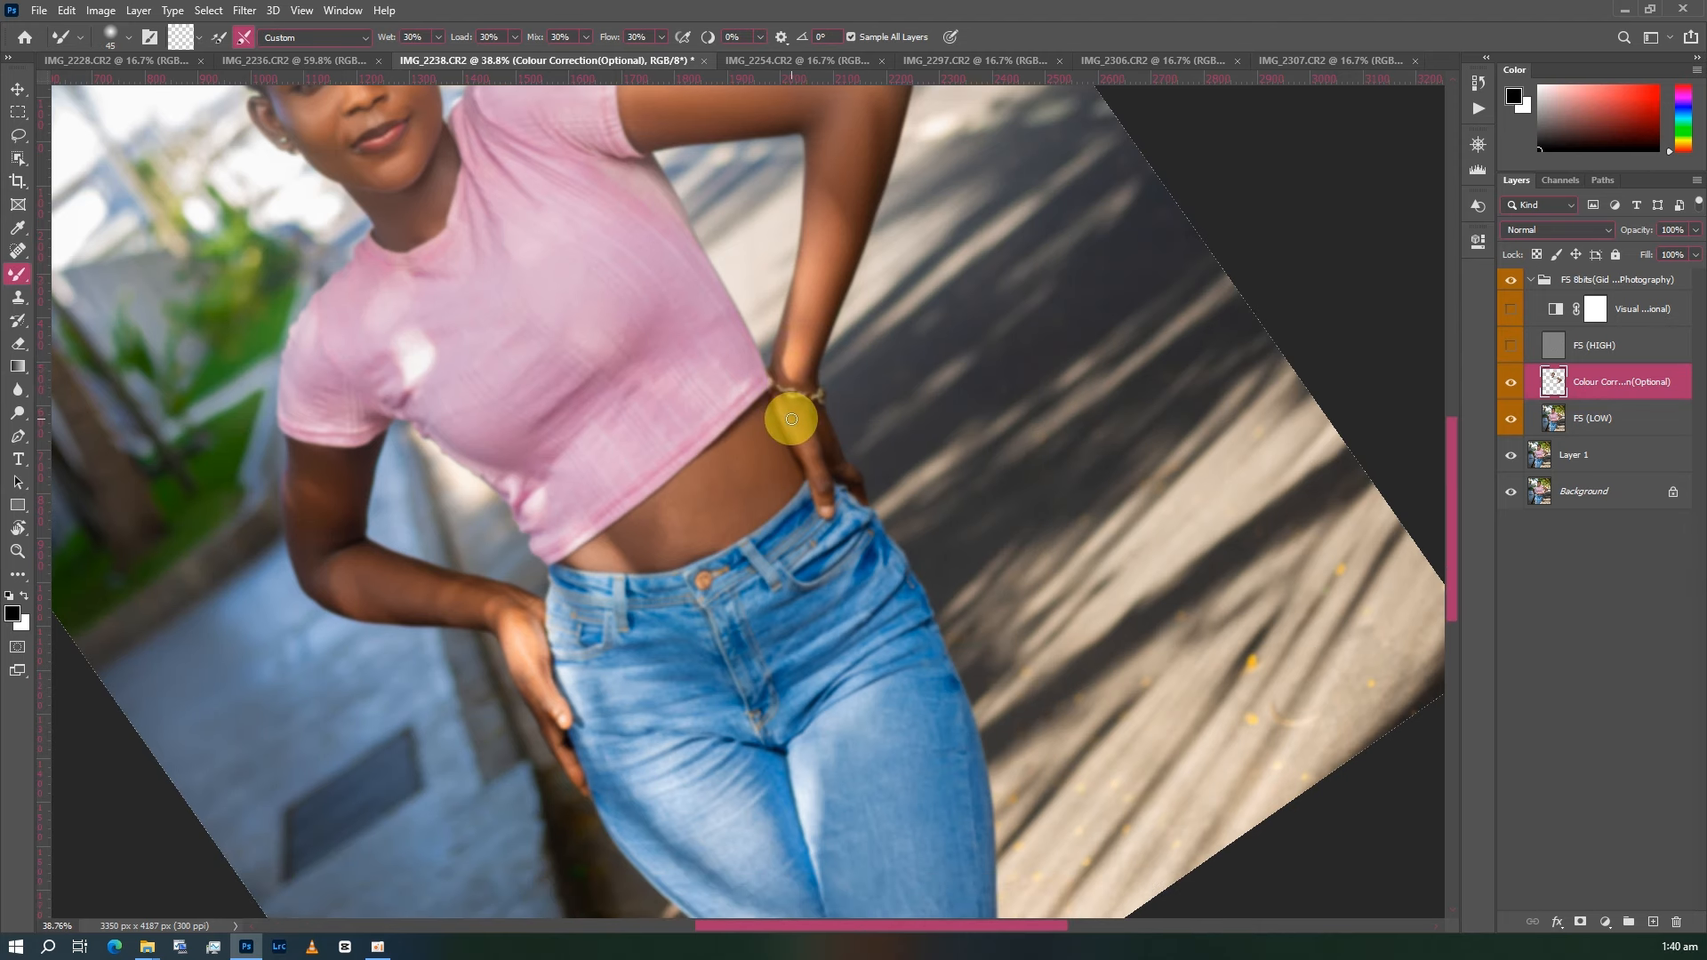
{"action": "key", "text": "r"}
{"action": "left_click", "coordinate": [285, 36]}
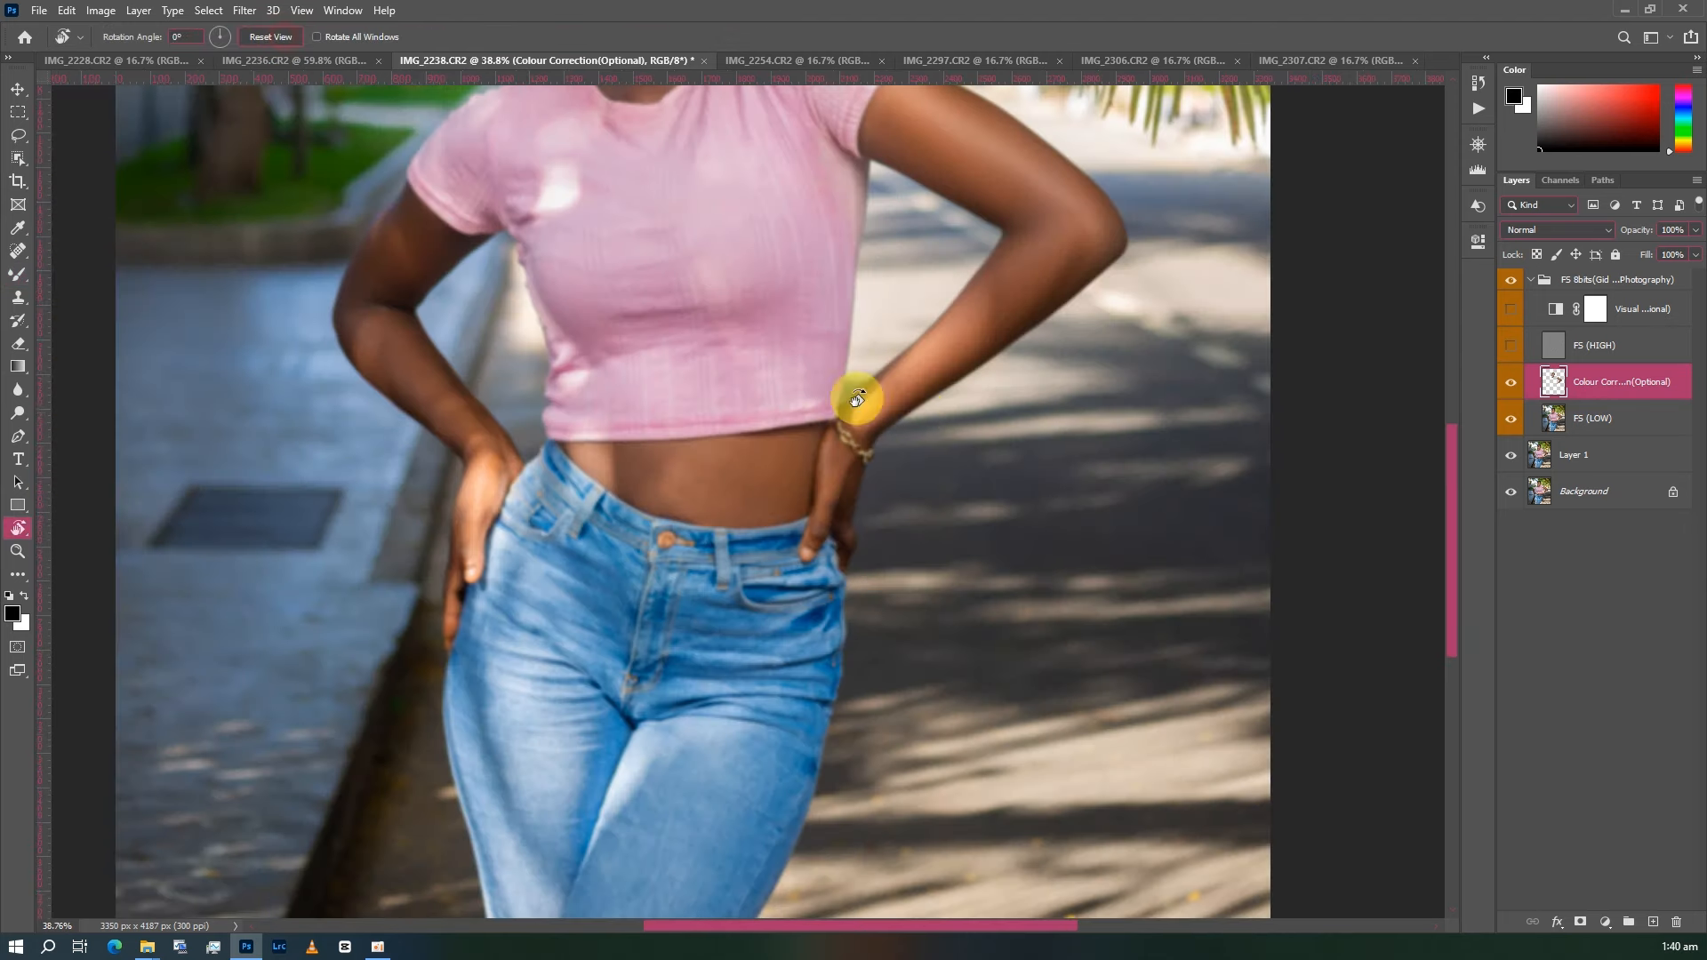
{"action": "scroll", "coordinate": [860, 397], "scroll_direction": "down", "scroll_amount": 1}
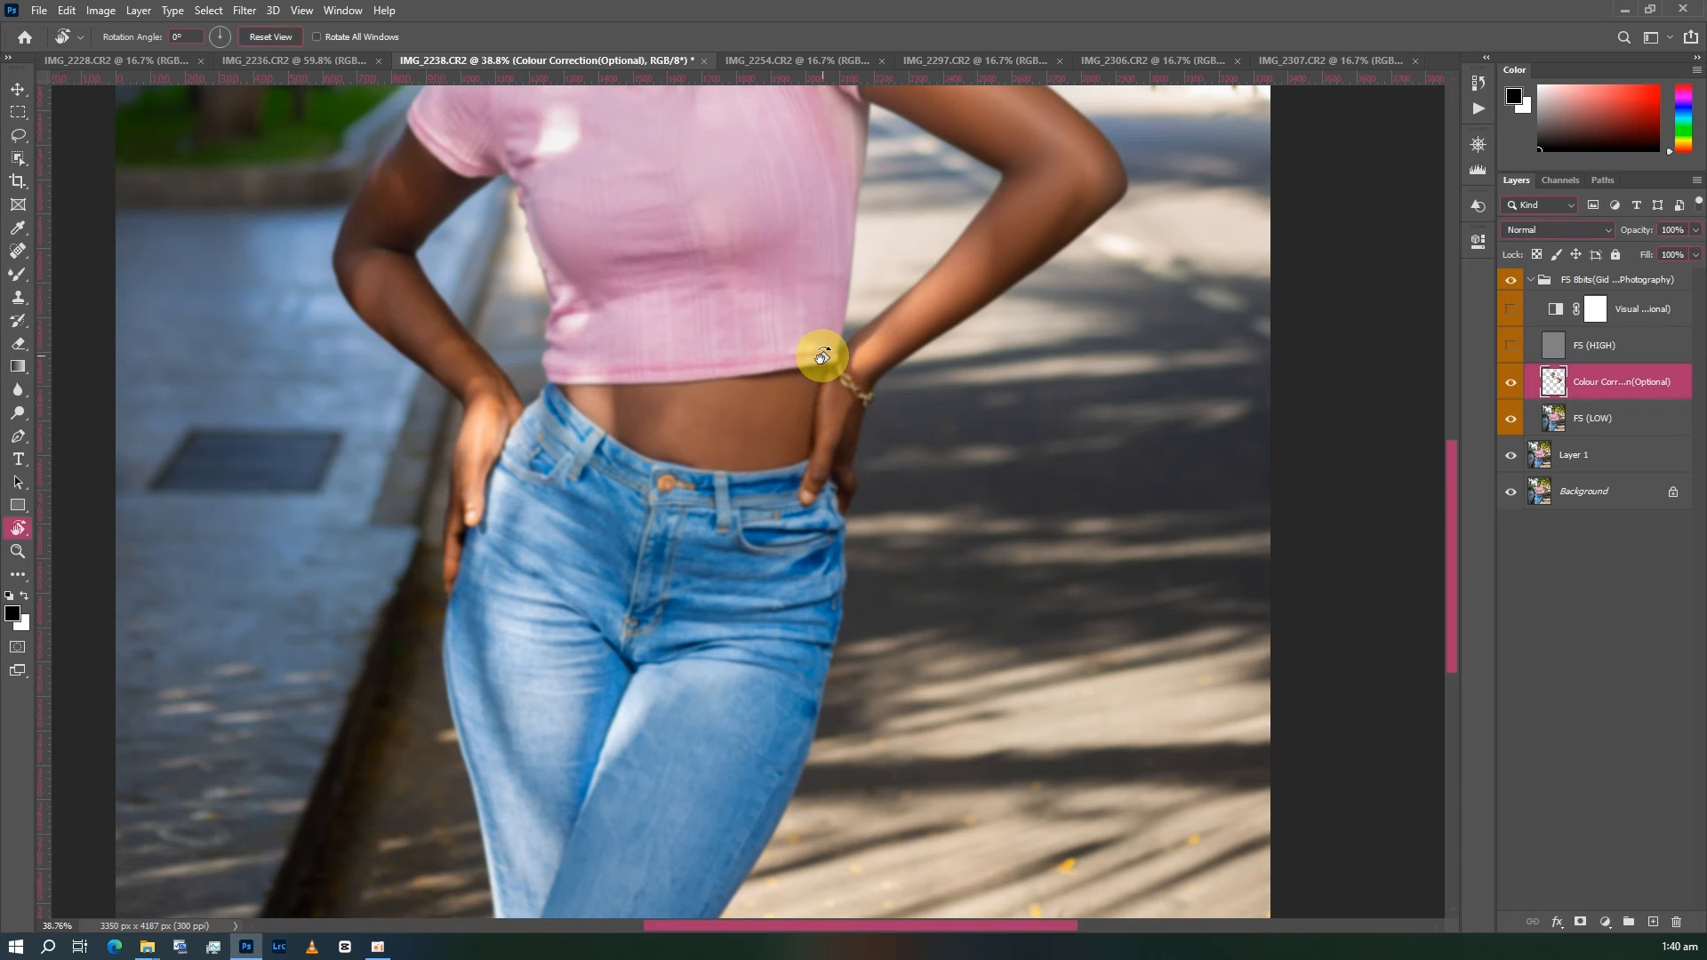
{"action": "scroll", "coordinate": [889, 373], "scroll_direction": "down", "scroll_amount": 1}
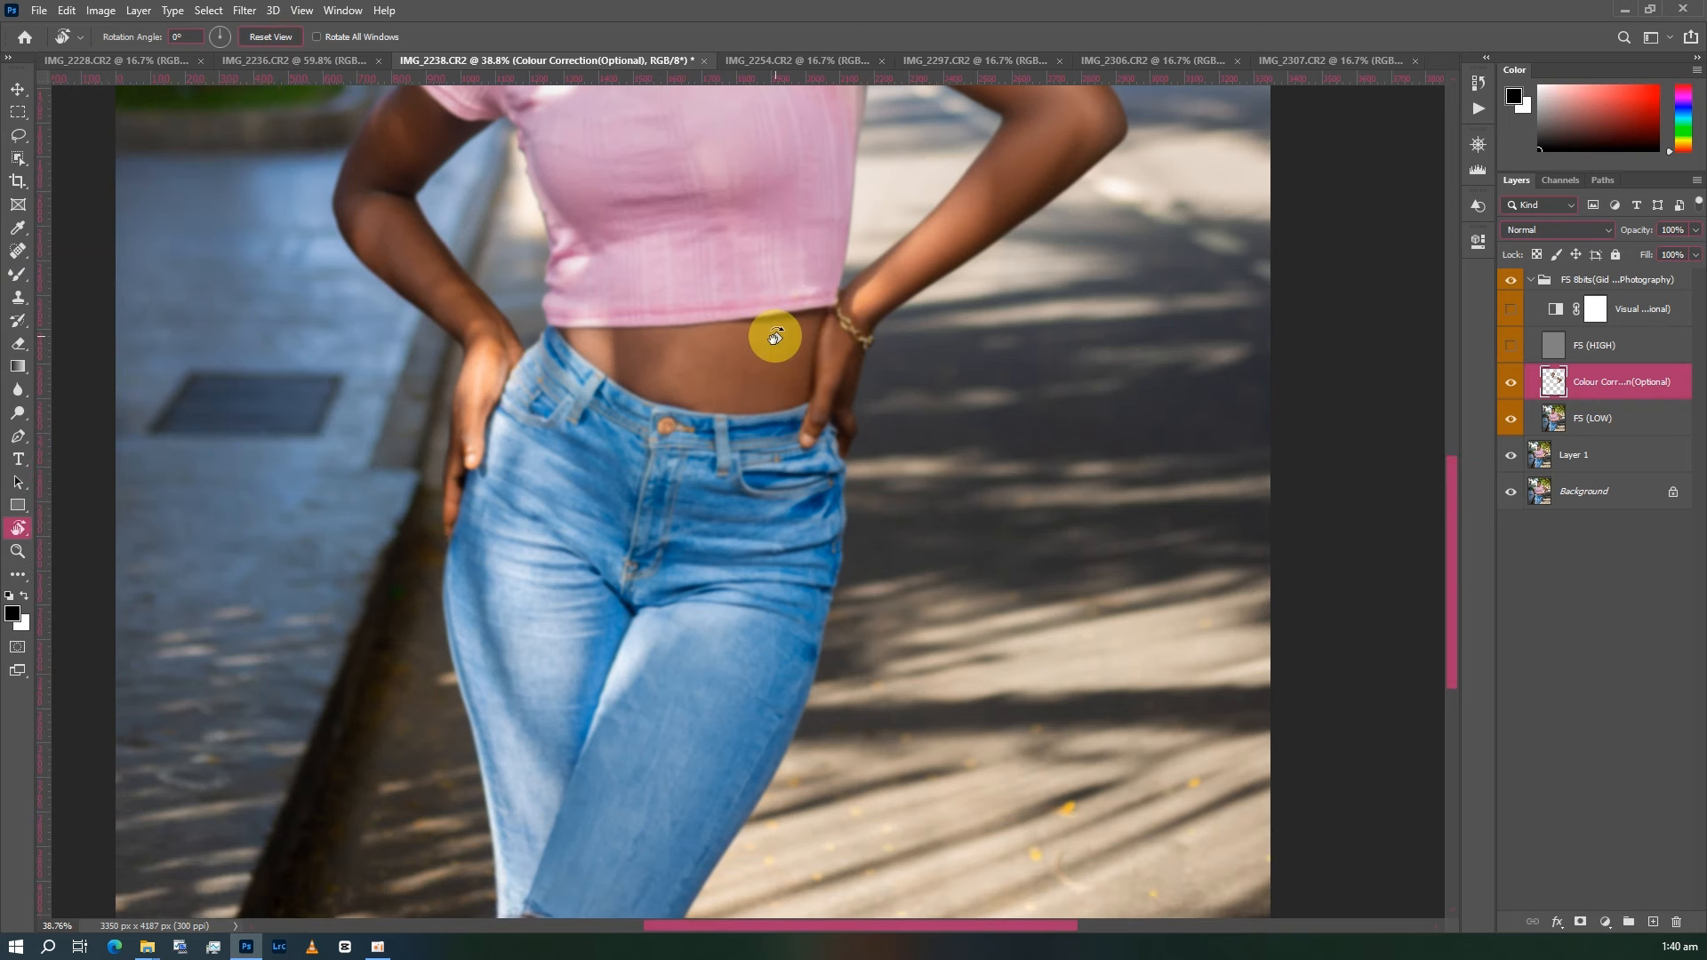
{"action": "key", "text": "b"}
{"action": "scroll", "coordinate": [787, 333], "scroll_direction": "down", "scroll_amount": 1}
{"action": "key", "text": "bracketleft"}
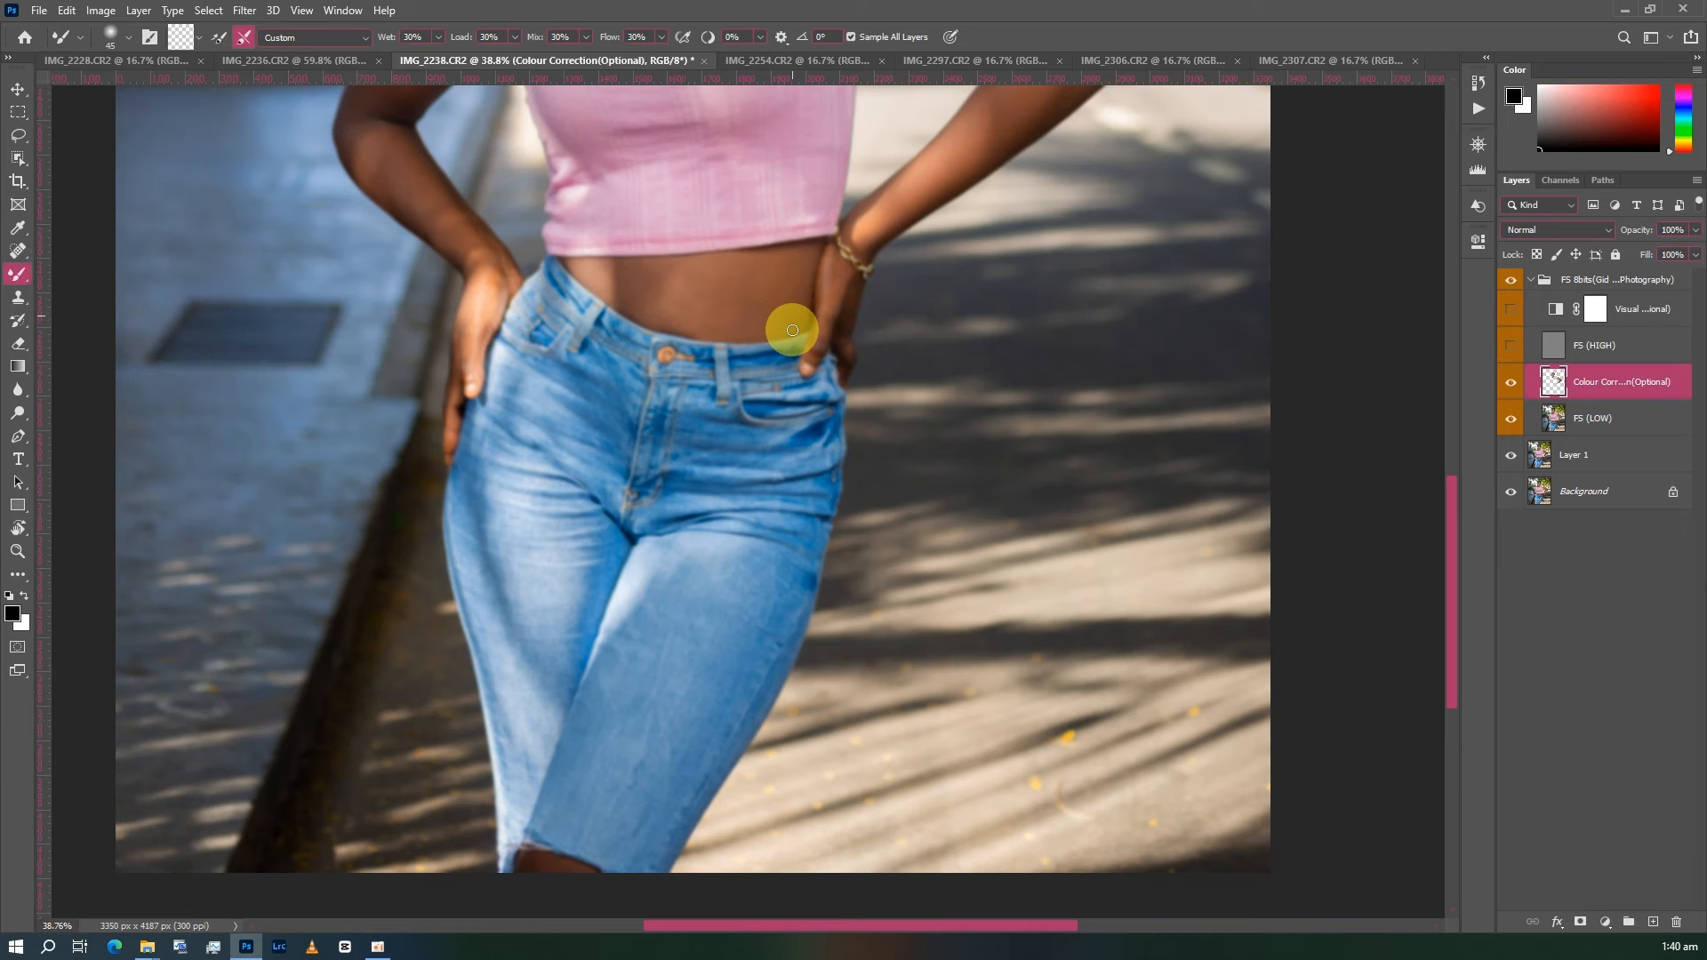
{"action": "scroll", "coordinate": [824, 272], "scroll_direction": "up", "scroll_amount": 1}
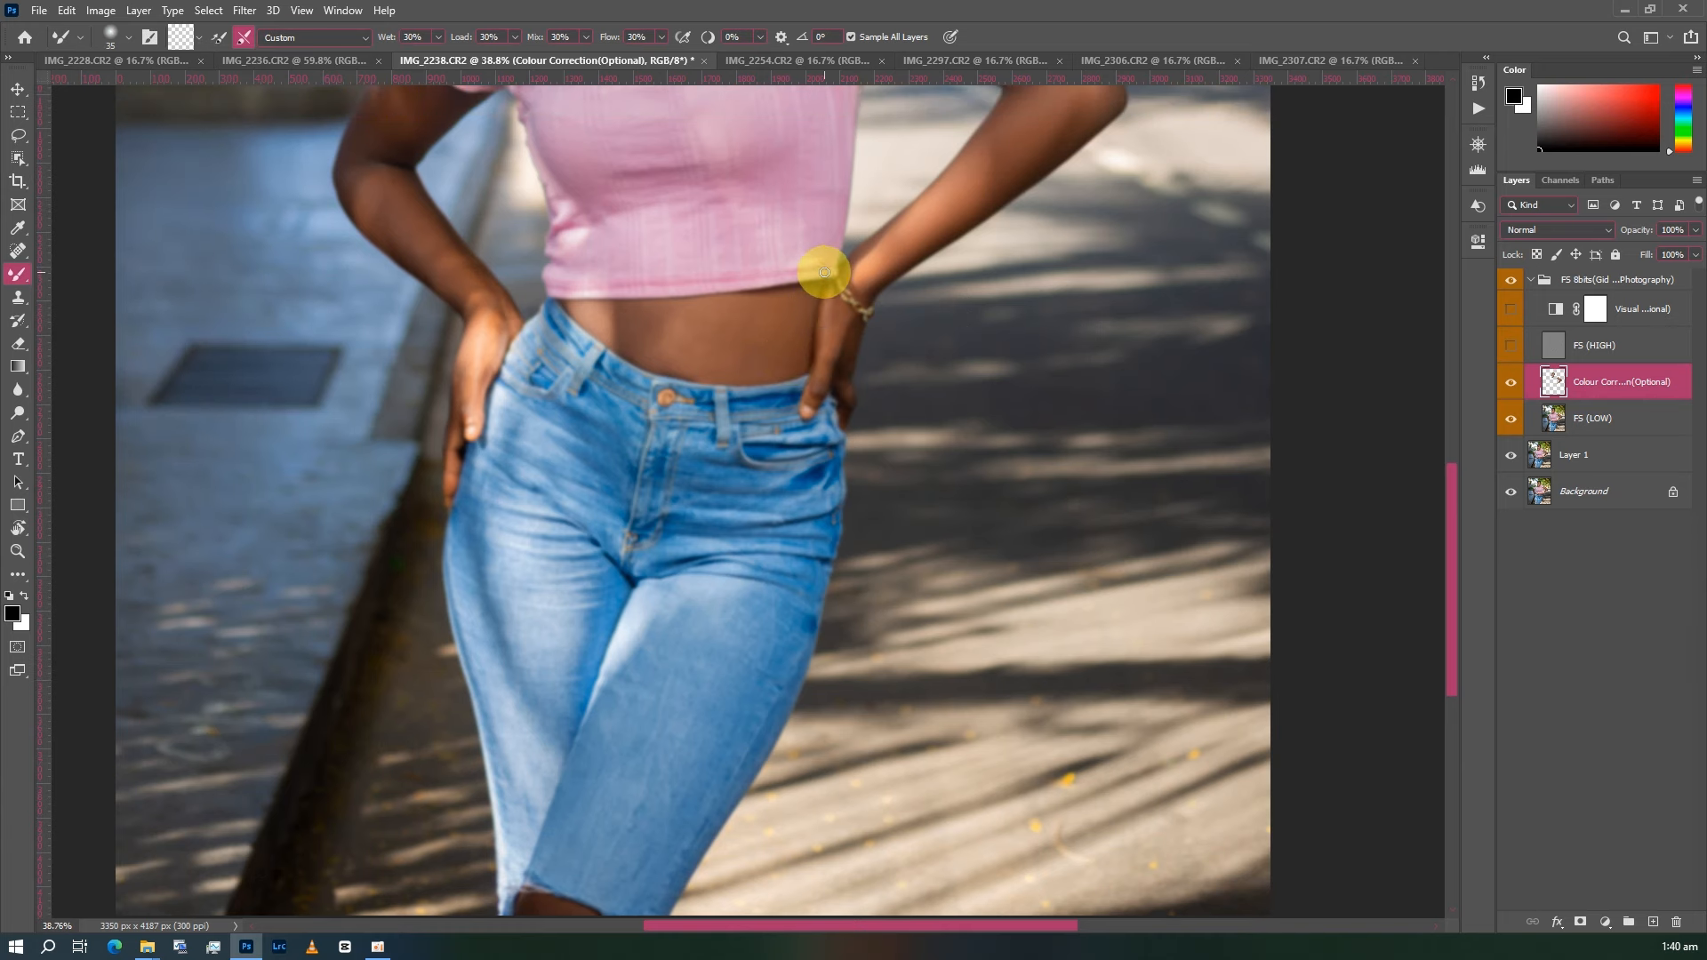
- Smooth the back of the hand and the fingers below the bracelet with a small Mixer Brush
{"action": "key", "text": "bracketright"}
{"action": "left_click", "coordinate": [829, 307]}
{"action": "mouse_move", "coordinate": [823, 333]}
{"action": "left_mouse_down"}
{"action": "mouse_move", "coordinate": [835, 305]}
{"action": "mouse_move", "coordinate": [833, 321]}
{"action": "left_mouse_up"}
{"action": "key", "text": "bracketleft"}
{"action": "left_click_drag", "start_coordinate": [842, 382], "coordinate": [849, 400]}
- Blend the waist skin beside the bracelet hand and across the middle of the midriff, enlarging the Mixer Brush to size 150
{"action": "key", "text": "bracketright"}
{"action": "mouse_move", "coordinate": [801, 312]}
{"action": "left_mouse_down"}
{"action": "mouse_move", "coordinate": [793, 362]}
{"action": "mouse_move", "coordinate": [722, 356]}
{"action": "mouse_move", "coordinate": [749, 353]}
{"action": "mouse_move", "coordinate": [730, 358]}
{"action": "mouse_move", "coordinate": [790, 303]}
{"action": "mouse_move", "coordinate": [687, 343]}
{"action": "mouse_move", "coordinate": [743, 358]}
{"action": "mouse_move", "coordinate": [781, 312]}
{"action": "mouse_move", "coordinate": [713, 321]}
{"action": "mouse_move", "coordinate": [769, 364]}
{"action": "mouse_move", "coordinate": [770, 349]}
{"action": "mouse_move", "coordinate": [680, 361]}
{"action": "mouse_move", "coordinate": [798, 348]}
{"action": "left_mouse_up"}
{"action": "key", "text": "bracketright"}
{"action": "key", "text": "bracketright"}
{"action": "key", "text": "bracketright"}
{"action": "key", "text": "bracketleft"}
{"action": "scroll", "coordinate": [747, 334], "scroll_direction": "up", "scroll_amount": 1}
{"action": "key", "text": "bracketleft"}
{"action": "key", "text": "bracketright"}
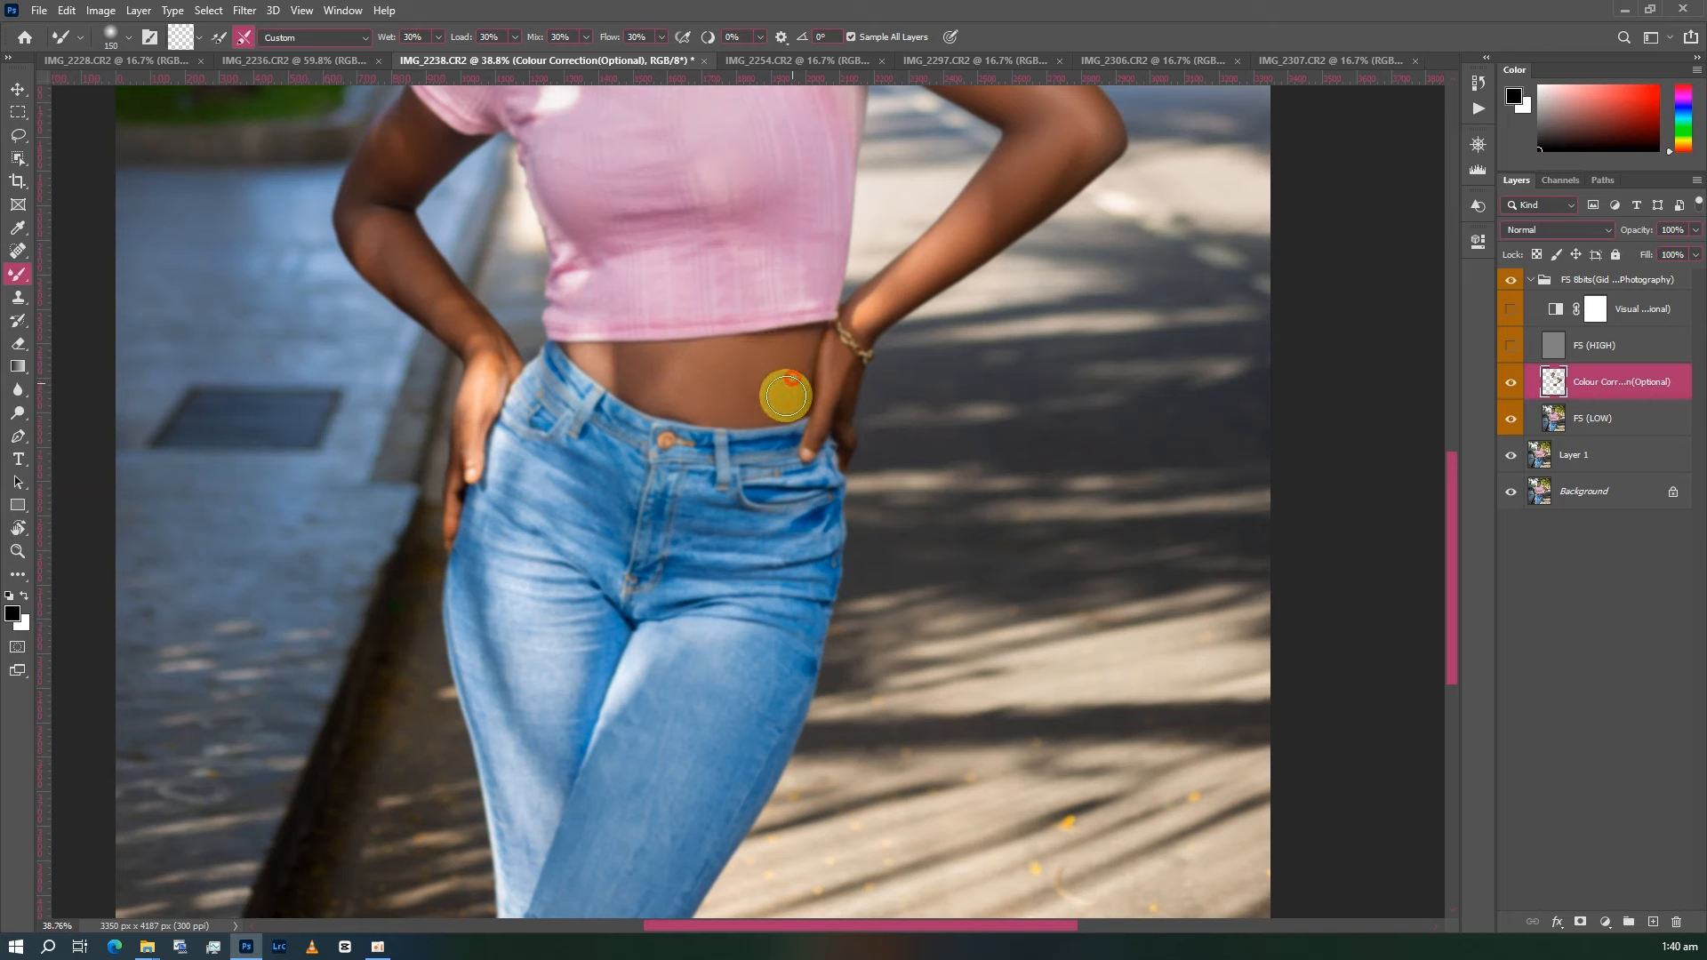
{"action": "left_click_drag", "start_coordinate": [666, 395], "coordinate": [701, 397]}
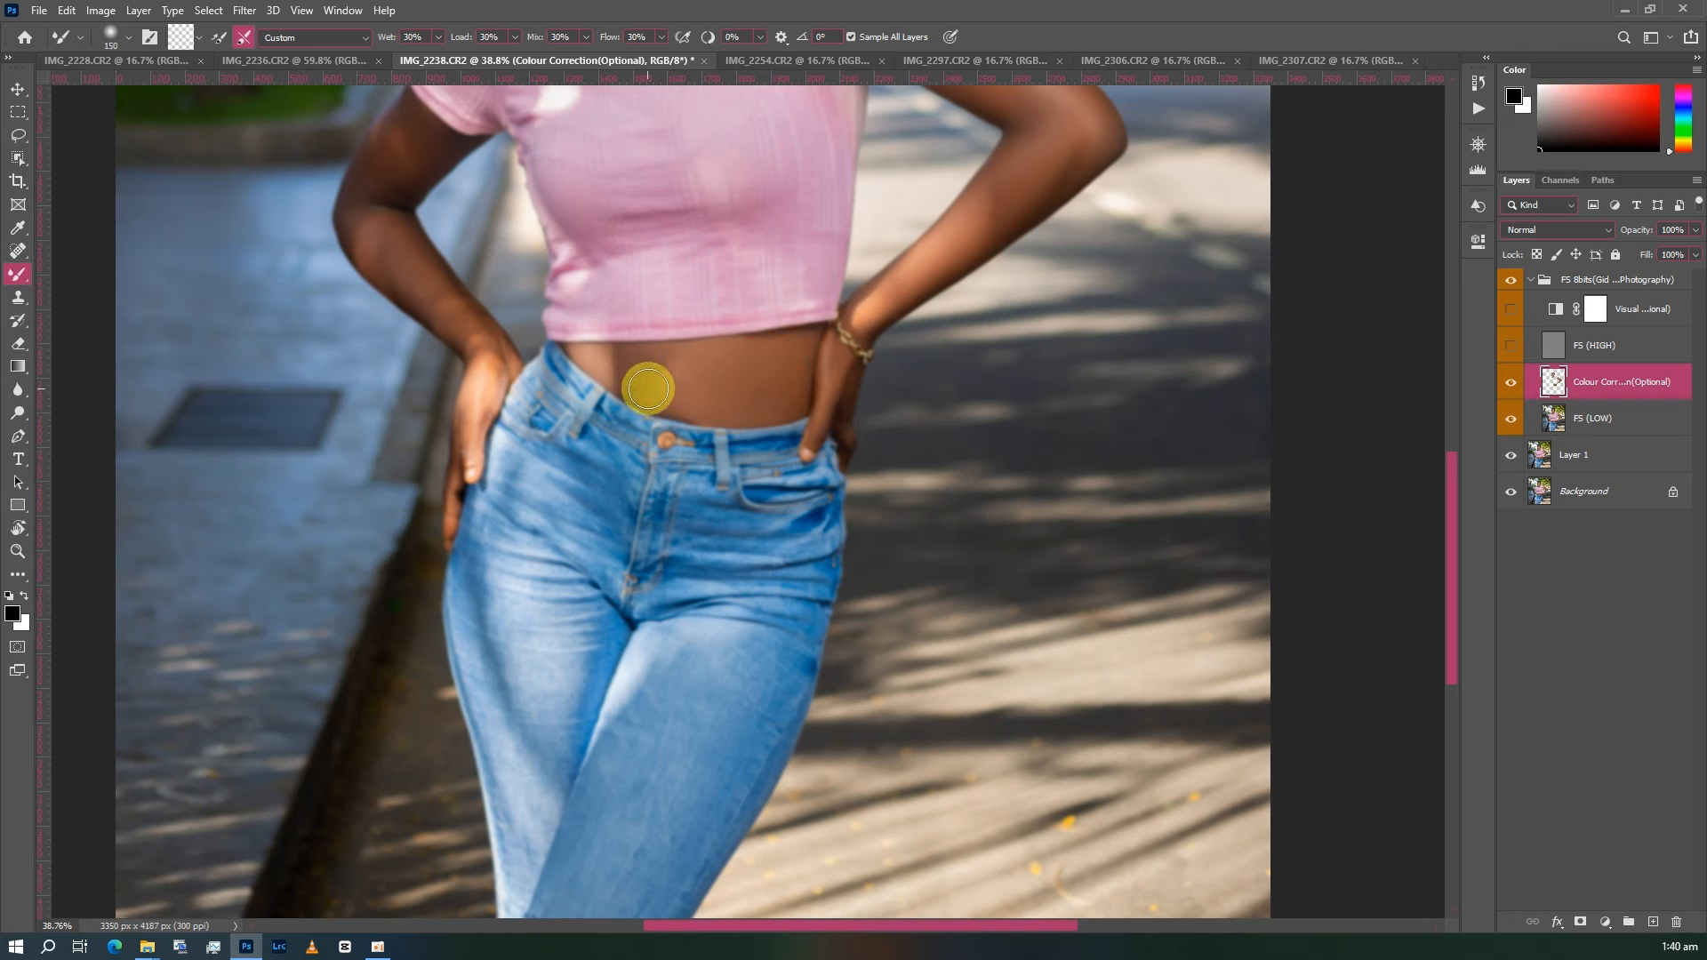
- Smooth the exposed midriff from one side to the other with the Mixer Brush, starting at size 100
{"action": "key", "text": "bracketleft"}
{"action": "key", "text": "bracketleft"}
{"action": "key", "text": "bracketleft"}
{"action": "key", "text": "bracketleft"}
{"action": "key", "text": "bracketright"}
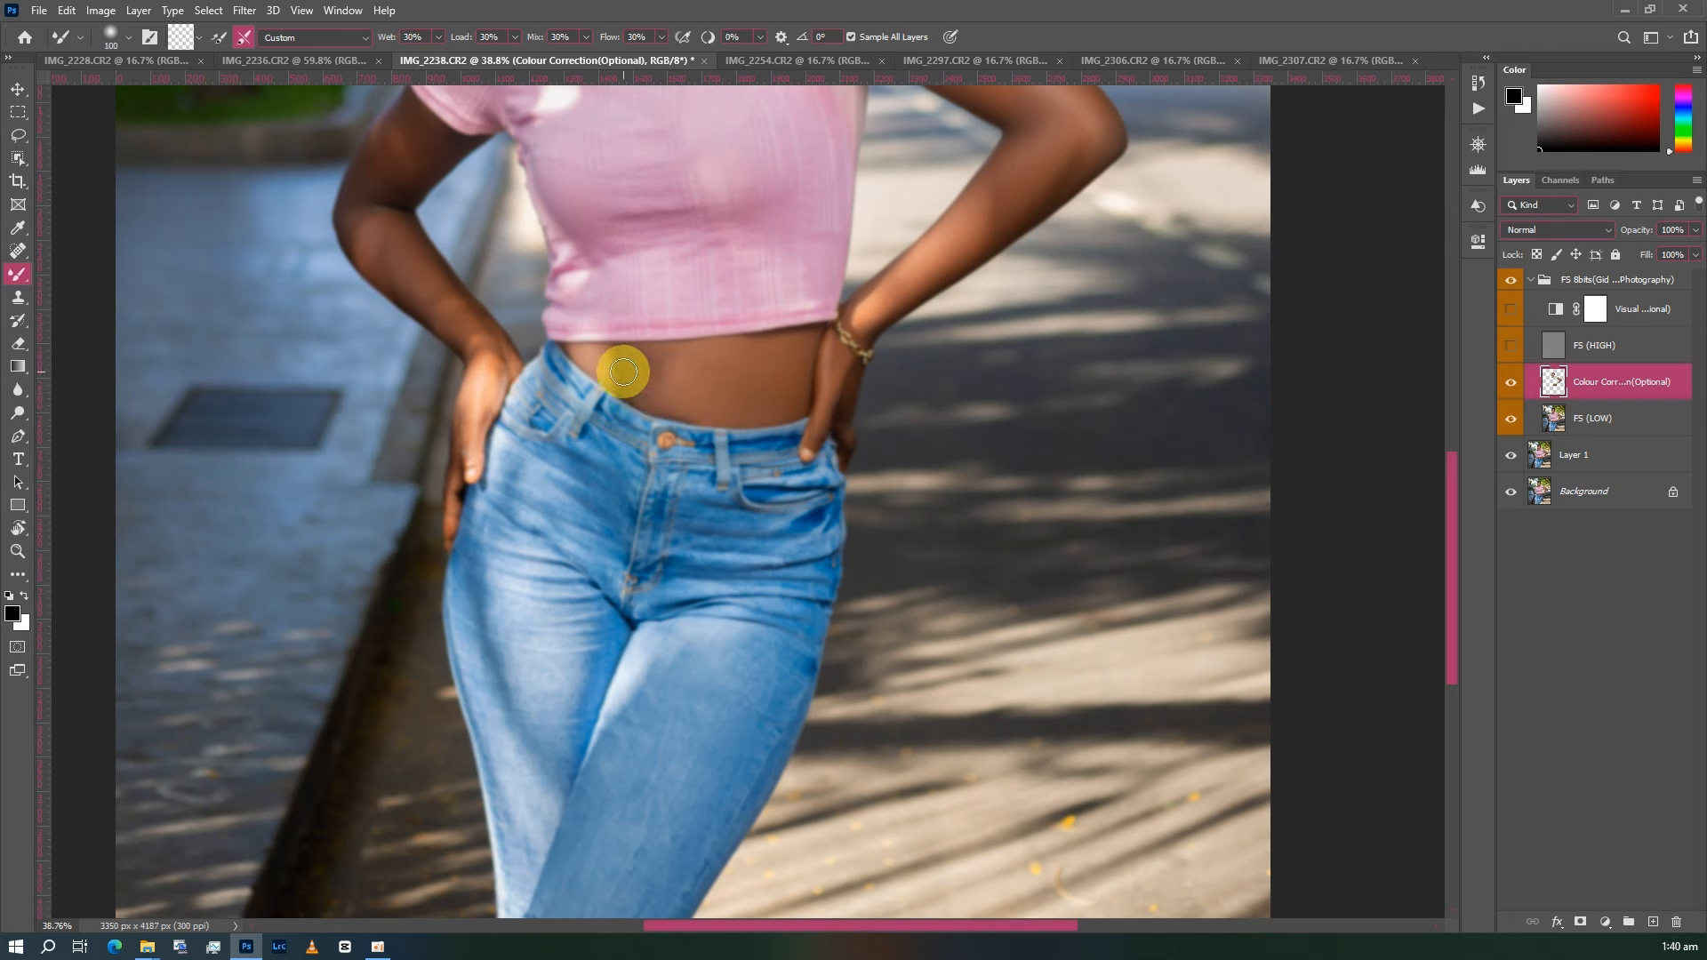
{"action": "mouse_move", "coordinate": [629, 365]}
{"action": "left_mouse_down"}
{"action": "mouse_move", "coordinate": [682, 360]}
{"action": "mouse_move", "coordinate": [664, 377]}
{"action": "mouse_move", "coordinate": [666, 355]}
{"action": "mouse_move", "coordinate": [741, 357]}
{"action": "mouse_move", "coordinate": [678, 384]}
{"action": "mouse_move", "coordinate": [829, 380]}
{"action": "left_mouse_up"}
{"action": "key", "text": "bracketright"}
{"action": "key", "text": "bracketright"}
{"action": "key", "text": "bracketleft"}
{"action": "key", "text": "bracketright"}
{"action": "key", "text": "bracketleft"}
{"action": "key", "text": "bracketleft"}
{"action": "key", "text": "bracketright"}
{"action": "key", "text": "bracketright"}
{"action": "scroll", "coordinate": [679, 382], "scroll_direction": "up", "scroll_amount": 1}
{"action": "scroll", "coordinate": [830, 380], "scroll_direction": "up", "scroll_amount": 1}
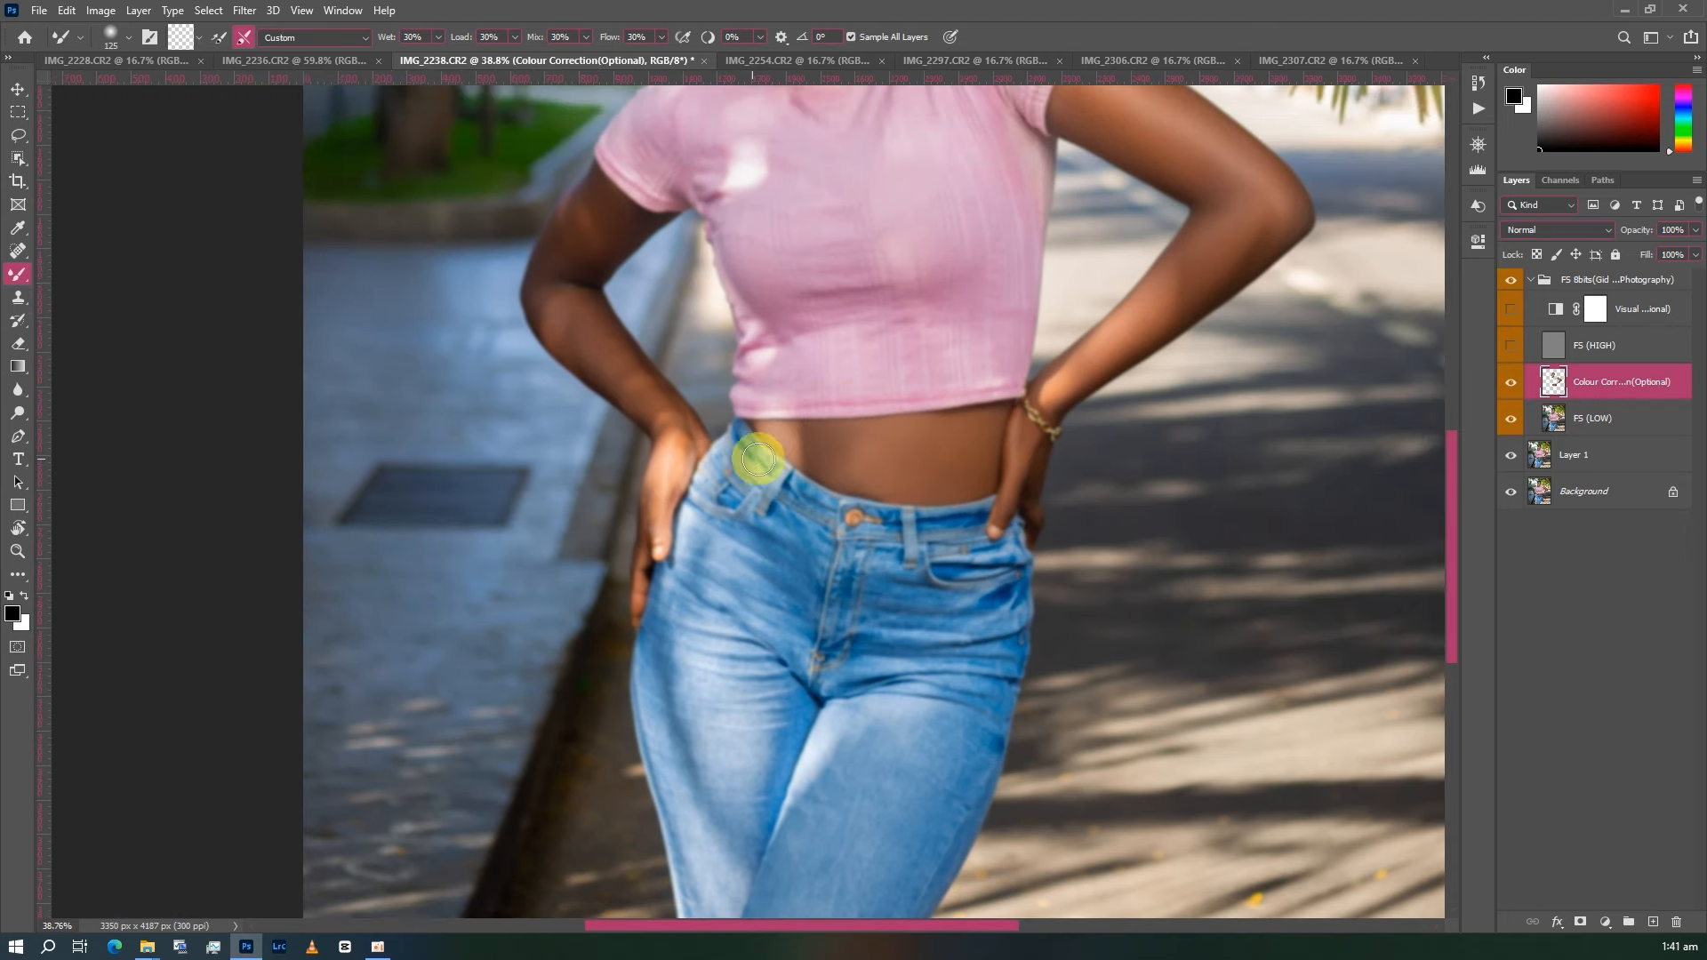
- Blend the narrow strip of waist skin between the shirt hem and jeans, on the side without the bracelet, using a small Mixer Brush
{"action": "key", "text": "bracketleft"}
{"action": "key", "text": "bracketleft"}
{"action": "key", "text": "bracketleft"}
{"action": "key", "text": "bracketleft"}
{"action": "mouse_move", "coordinate": [788, 446]}
{"action": "left_mouse_down"}
{"action": "mouse_move", "coordinate": [778, 423]}
{"action": "mouse_move", "coordinate": [786, 438]}
{"action": "mouse_move", "coordinate": [760, 427]}
{"action": "mouse_move", "coordinate": [792, 454]}
{"action": "mouse_move", "coordinate": [772, 427]}
{"action": "mouse_move", "coordinate": [794, 445]}
{"action": "mouse_move", "coordinate": [765, 450]}
{"action": "left_mouse_up"}
{"action": "key", "text": "bracketleft"}
{"action": "key", "text": "bracketleft"}
{"action": "key", "text": "bracketleft"}
{"action": "key", "text": "bracketright"}
{"action": "scroll", "coordinate": [712, 440], "scroll_direction": "up", "scroll_amount": 4}
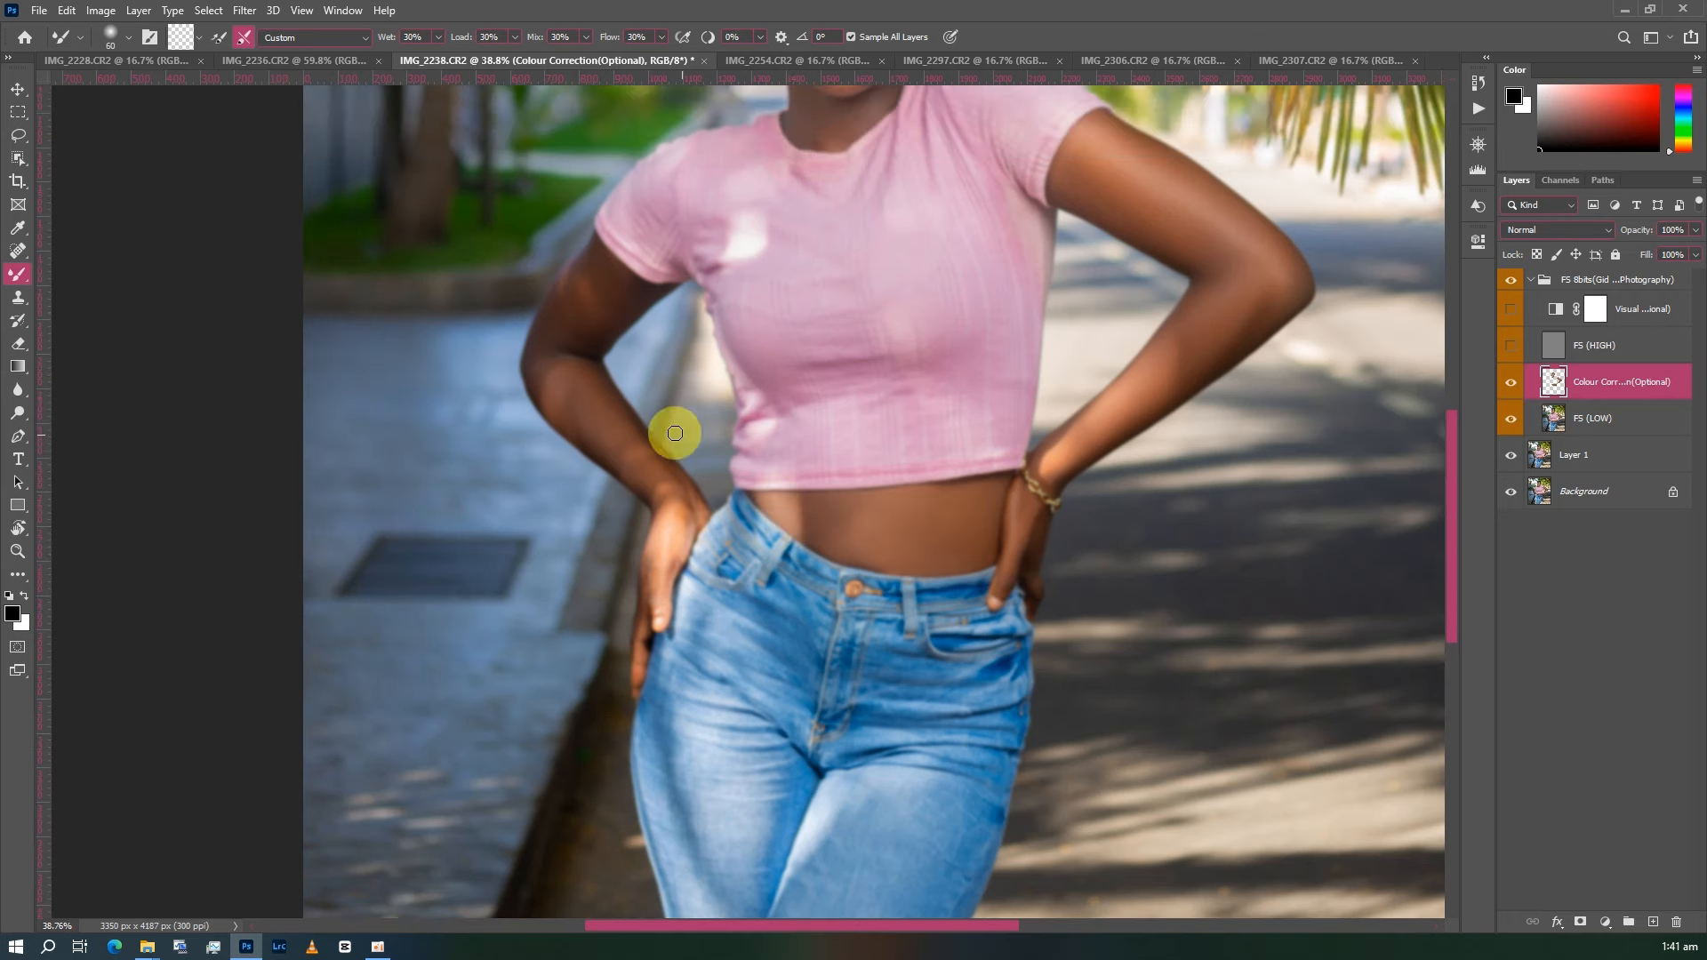
- Show the FS (HIGH) layer again to restore the skin and fabric texture
{"action": "key", "text": "bracketleft"}
{"action": "scroll", "coordinate": [667, 424], "scroll_direction": "up", "scroll_amount": 2}
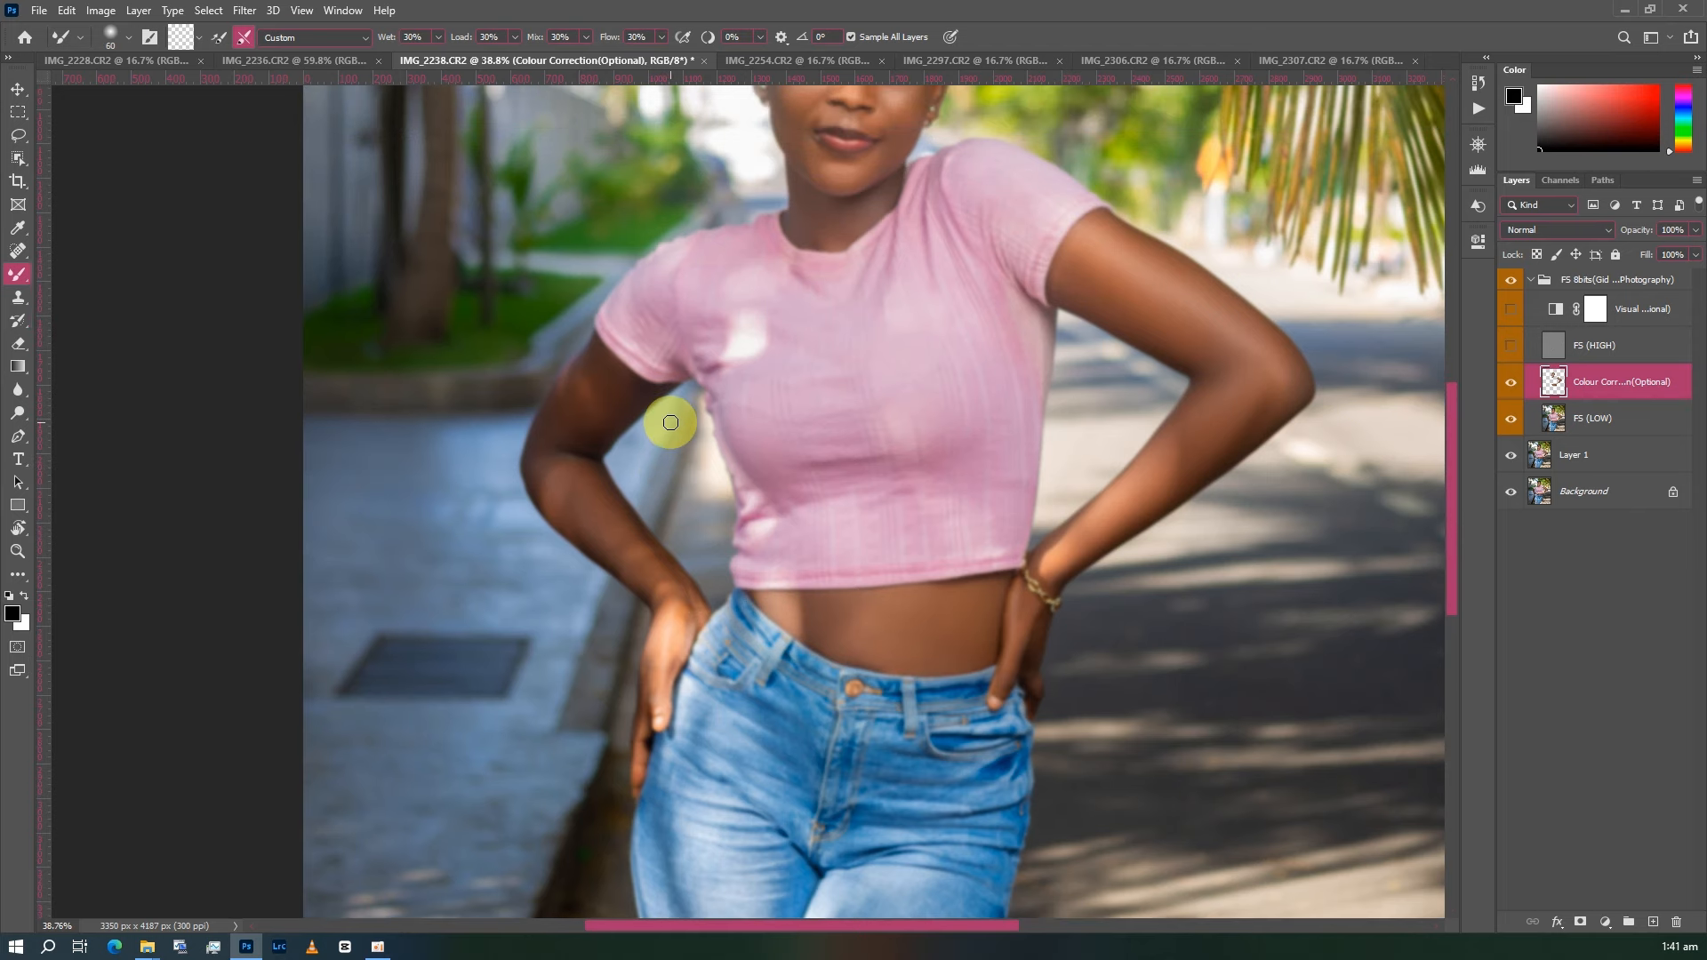
{"action": "left_click", "coordinate": [1515, 346]}
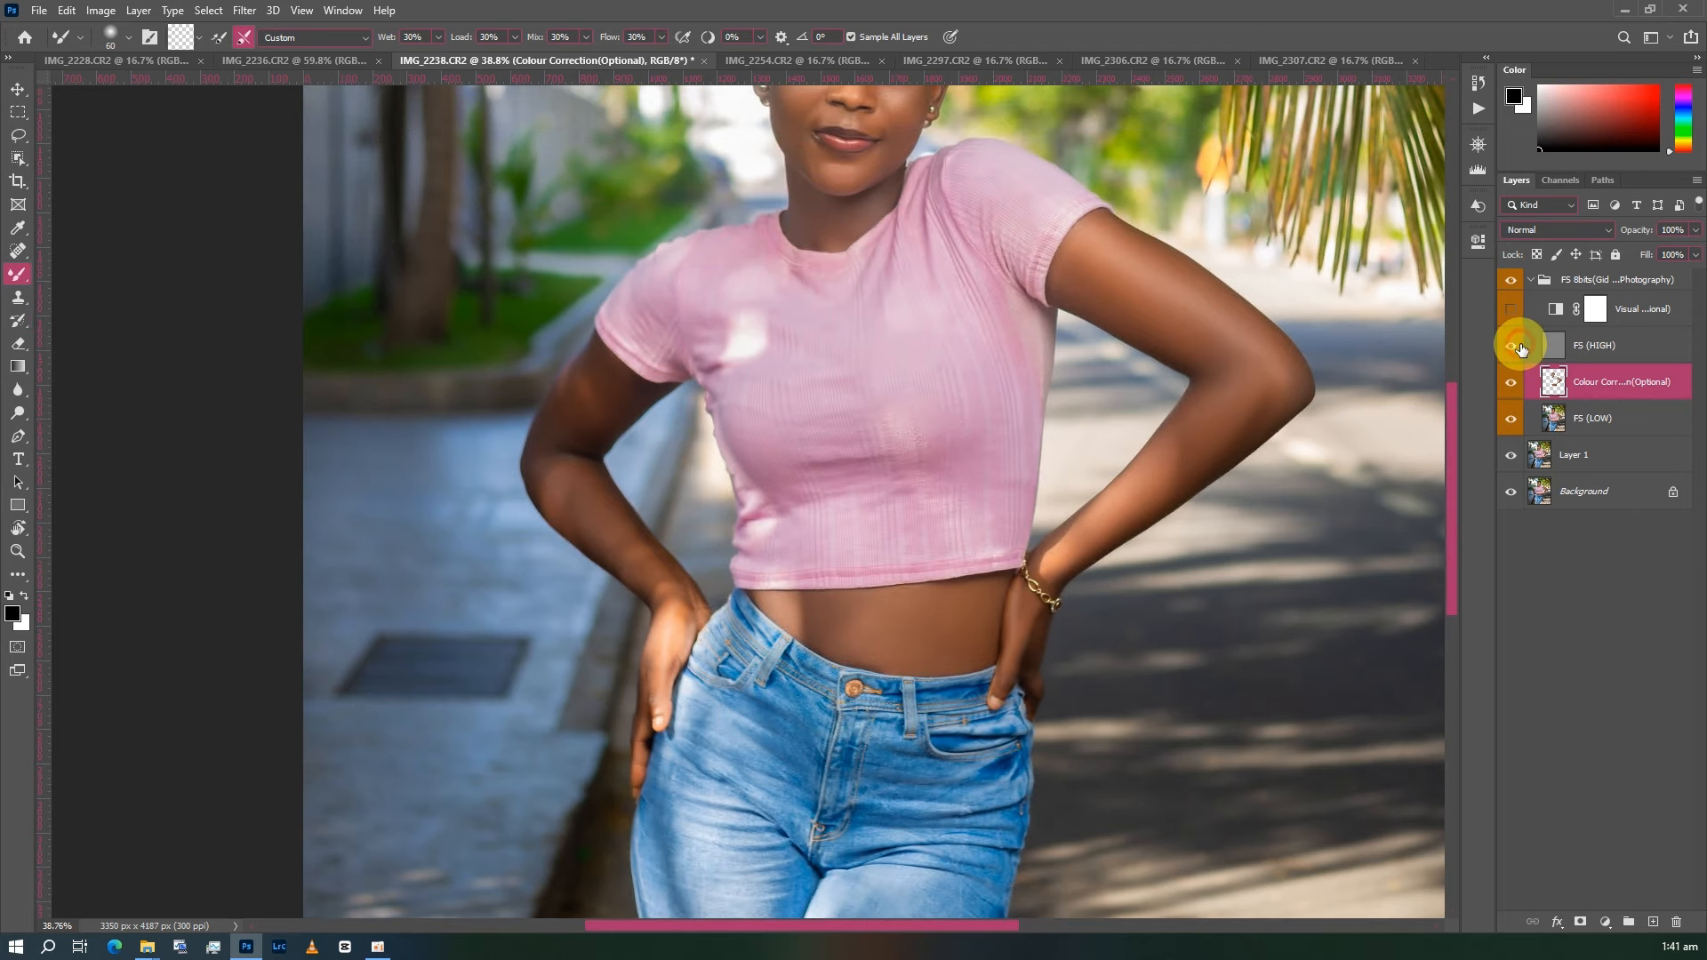
- Compare the whole portrait with the Colour Correction layer hidden and shown, using the enlarged Navigator preview
{"action": "scroll", "coordinate": [1356, 249], "scroll_direction": "up", "scroll_amount": 3}
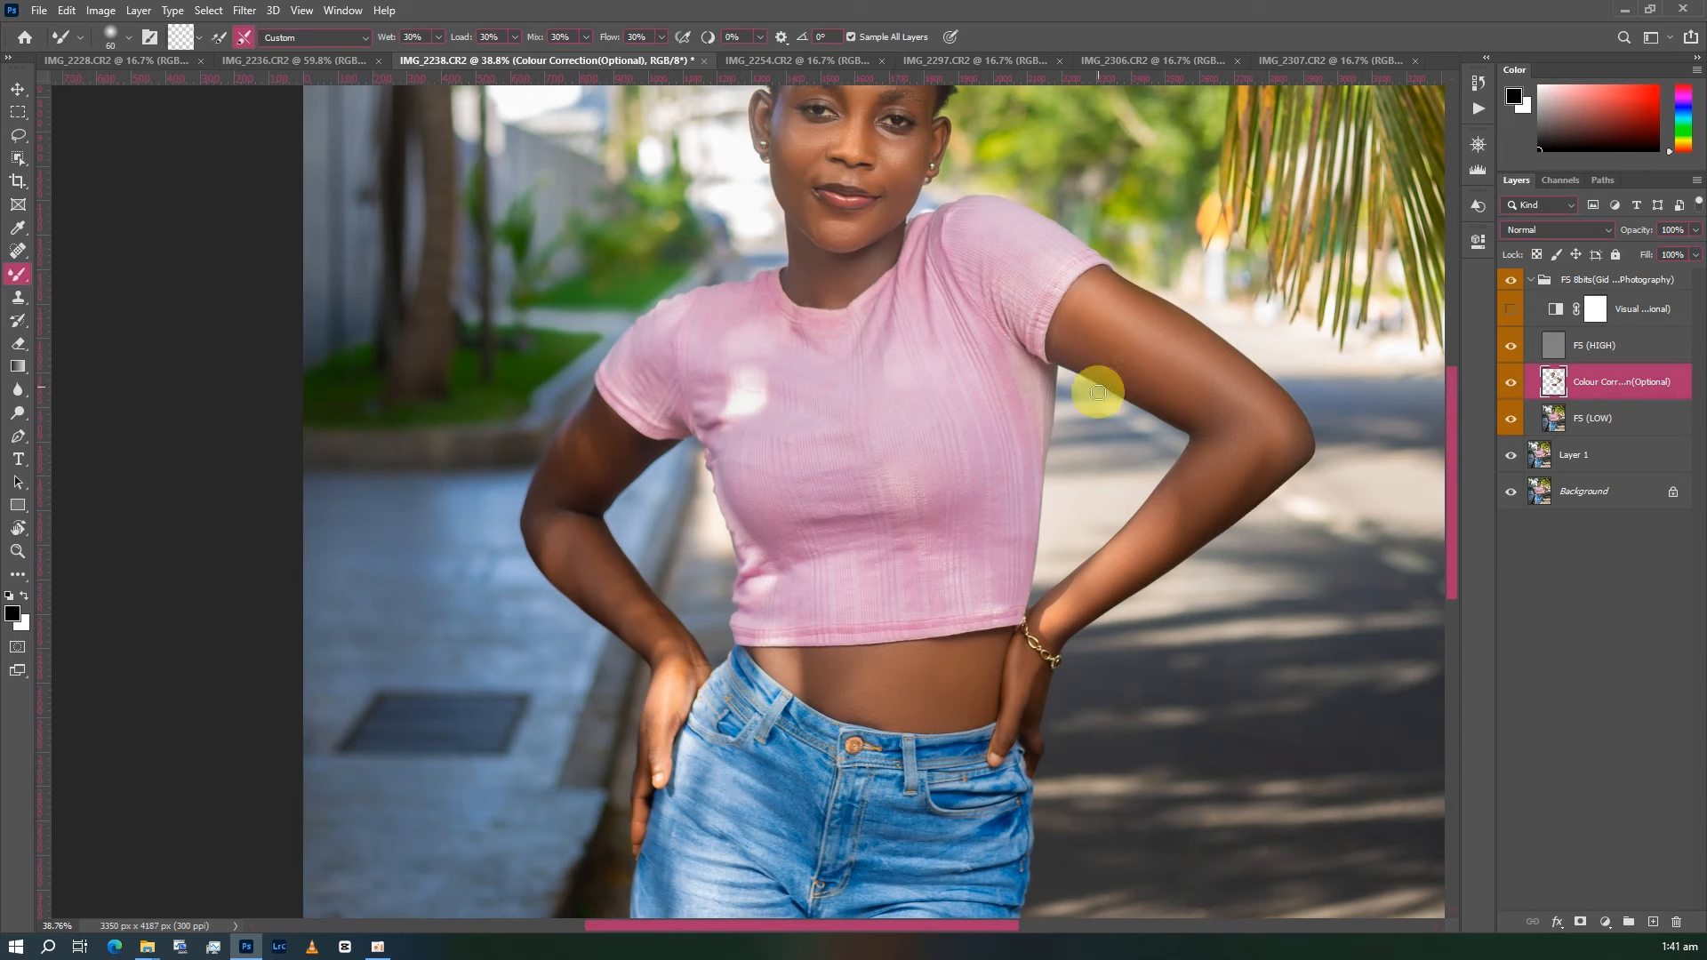
{"action": "left_click", "coordinate": [1477, 144]}
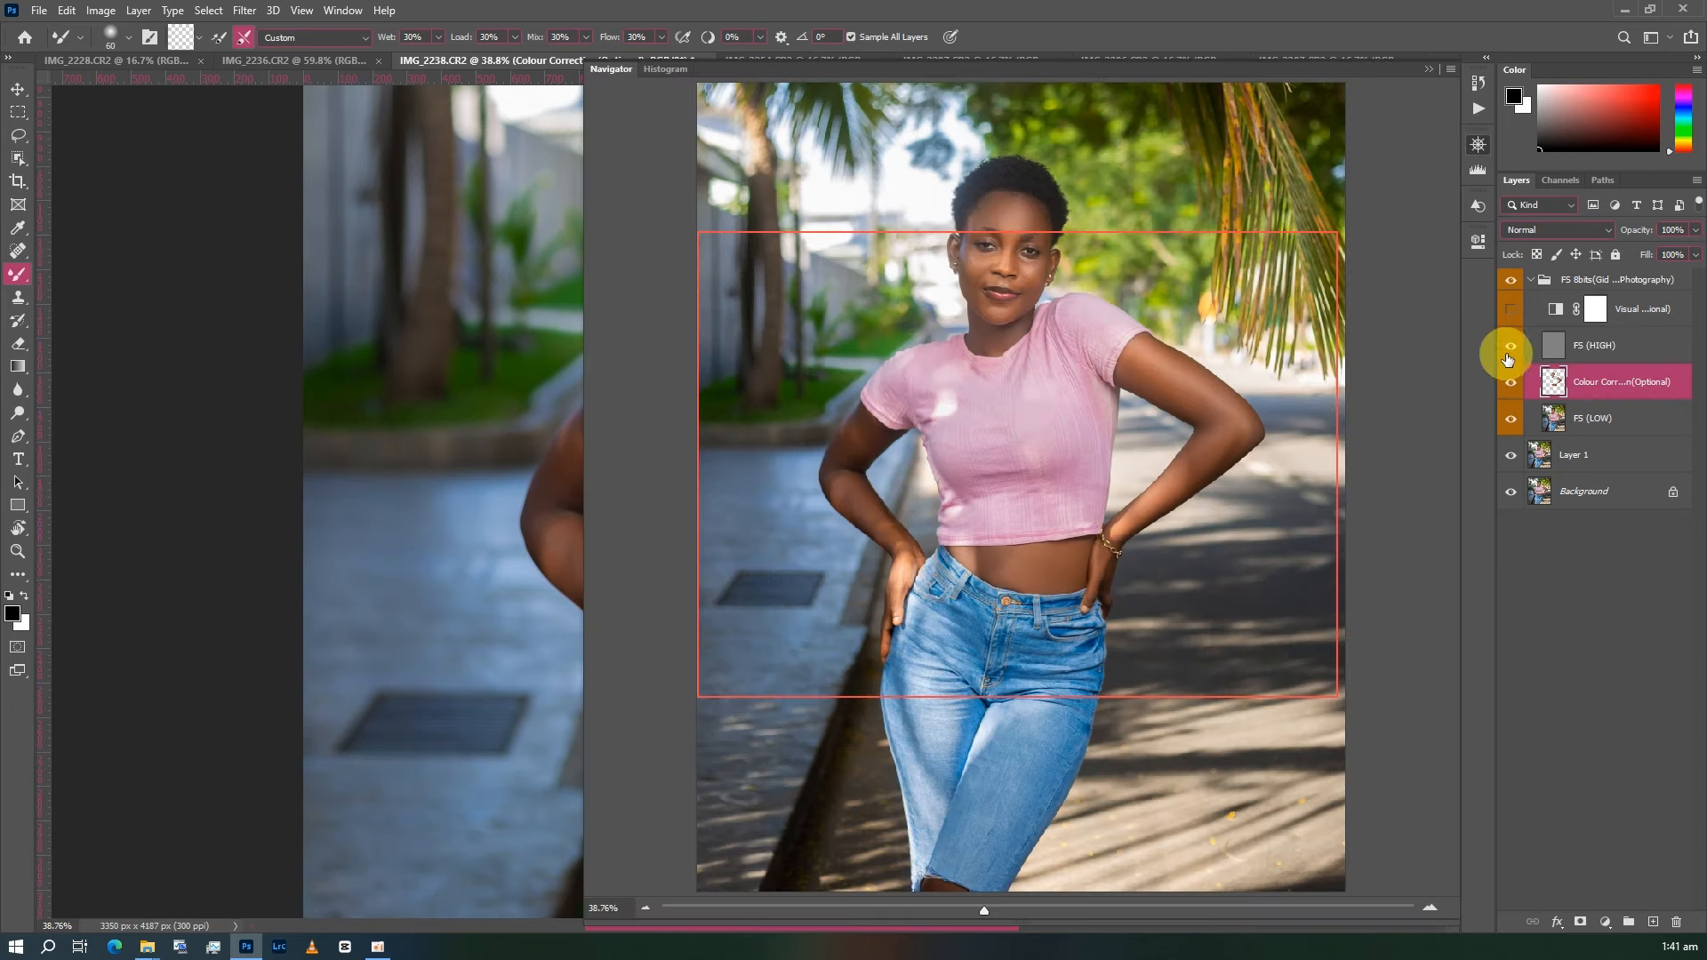
{"action": "left_click", "coordinate": [1511, 382]}
{"action": "left_click", "coordinate": [1512, 382]}
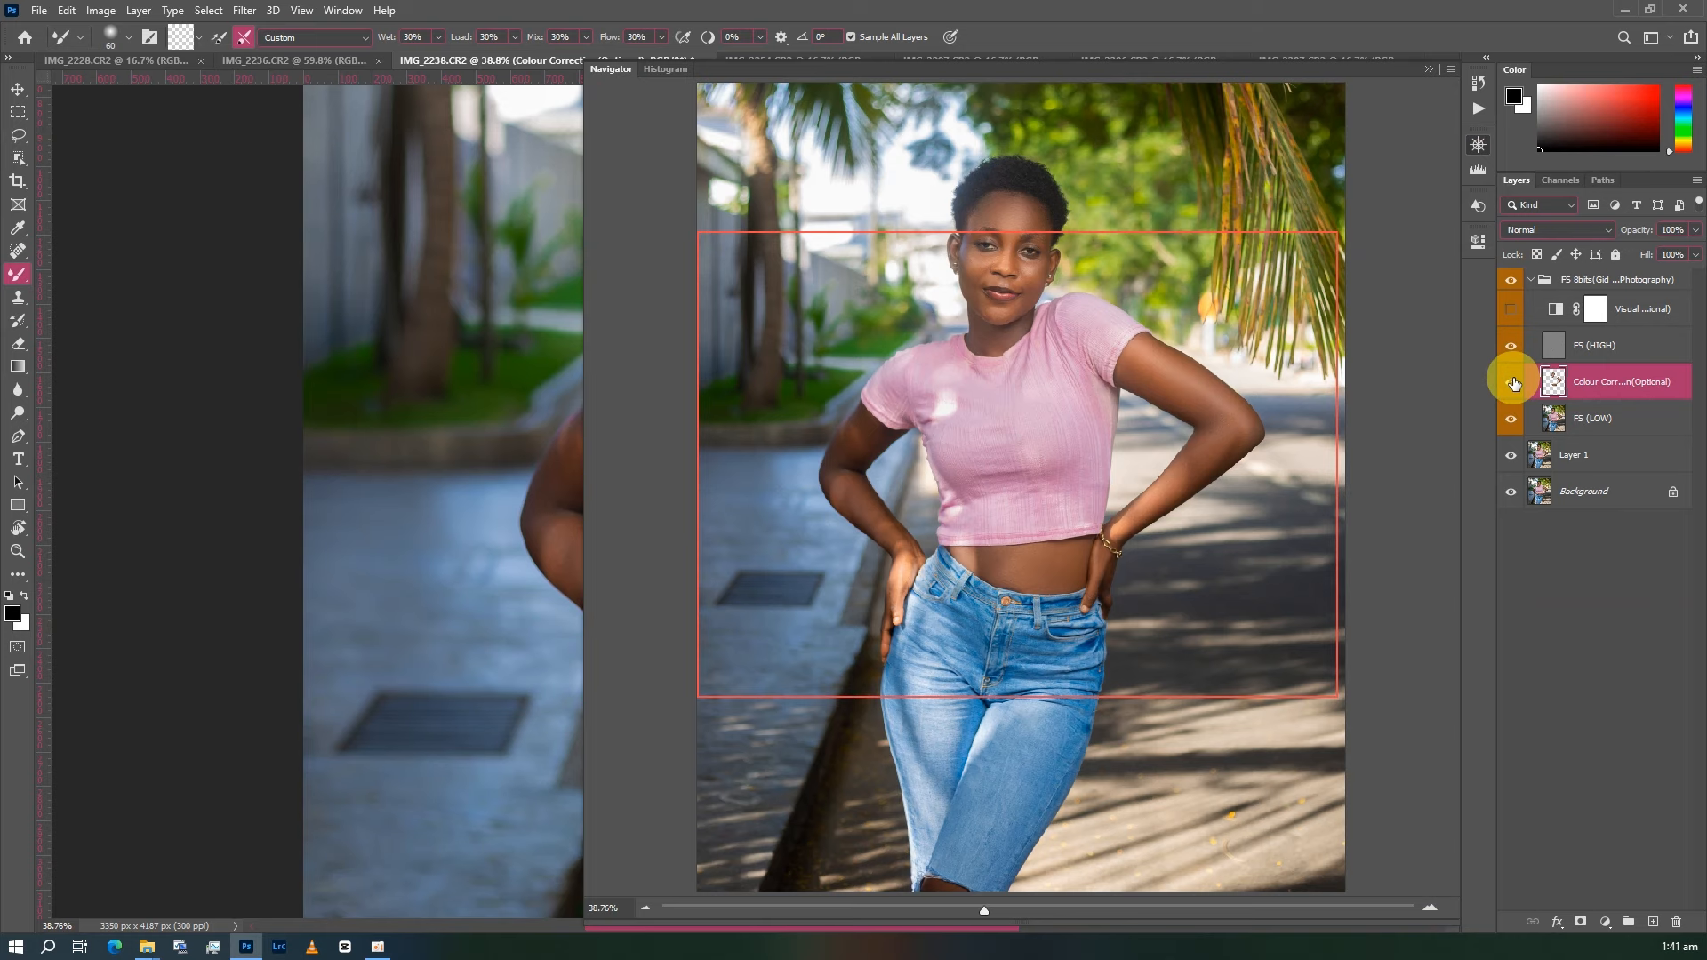
{"action": "left_click", "coordinate": [1431, 72]}
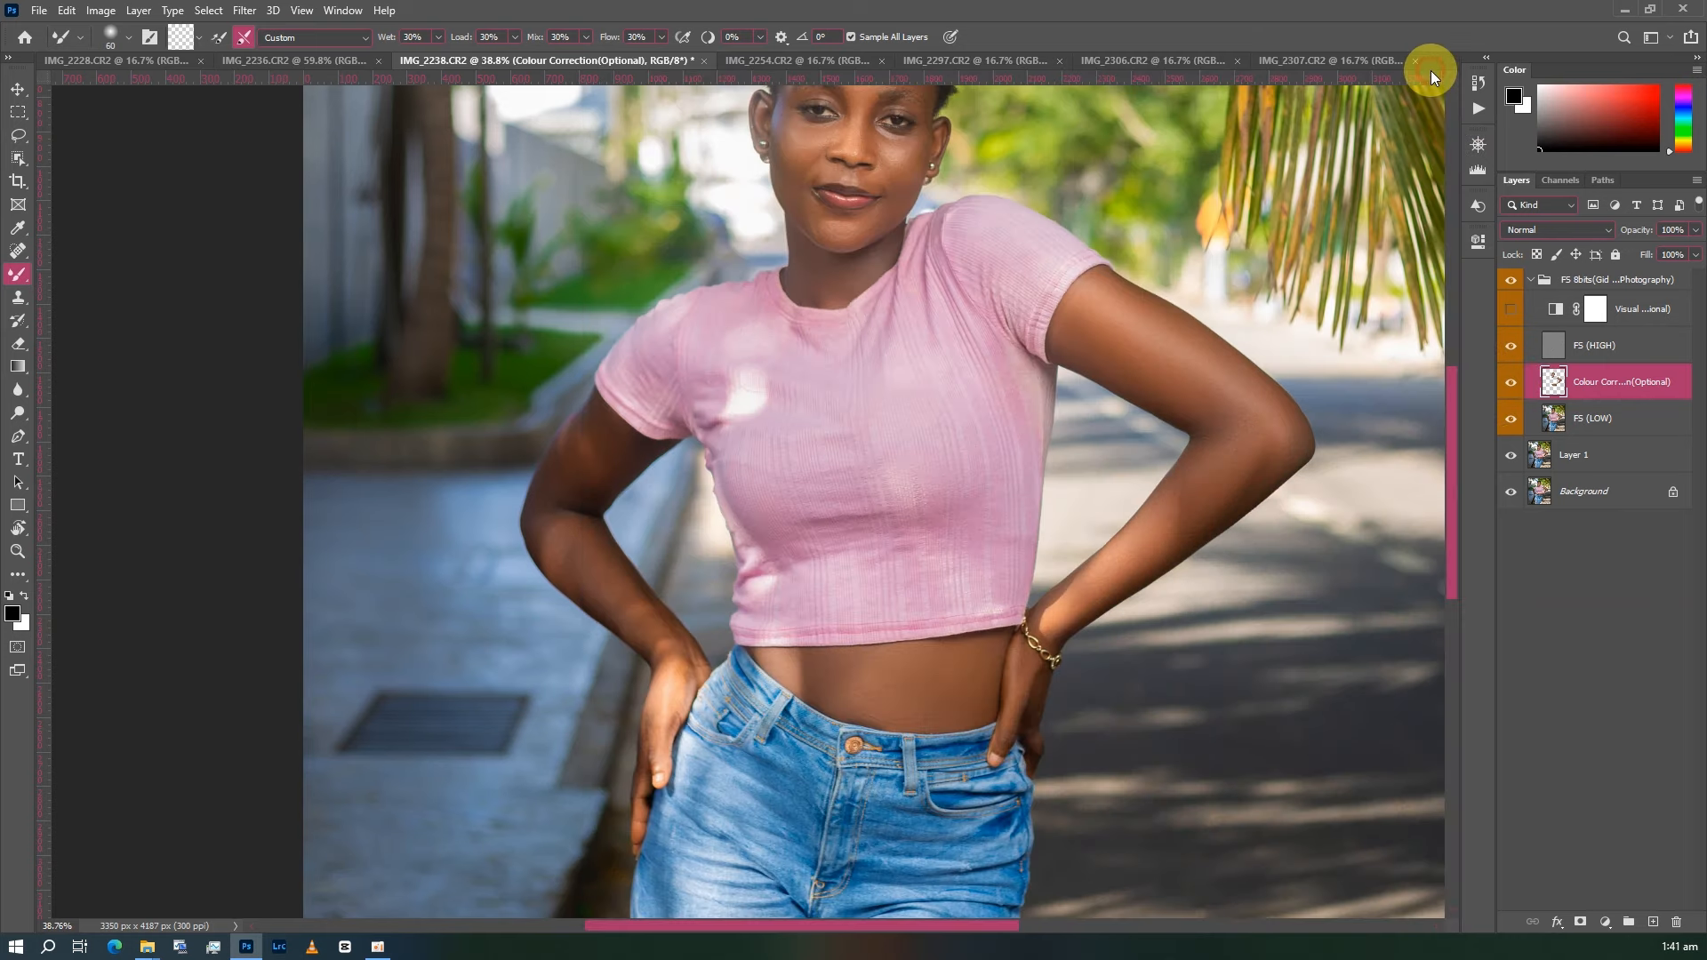
{"action": "scroll", "coordinate": [1002, 477], "scroll_direction": "down", "scroll_amount": 4}
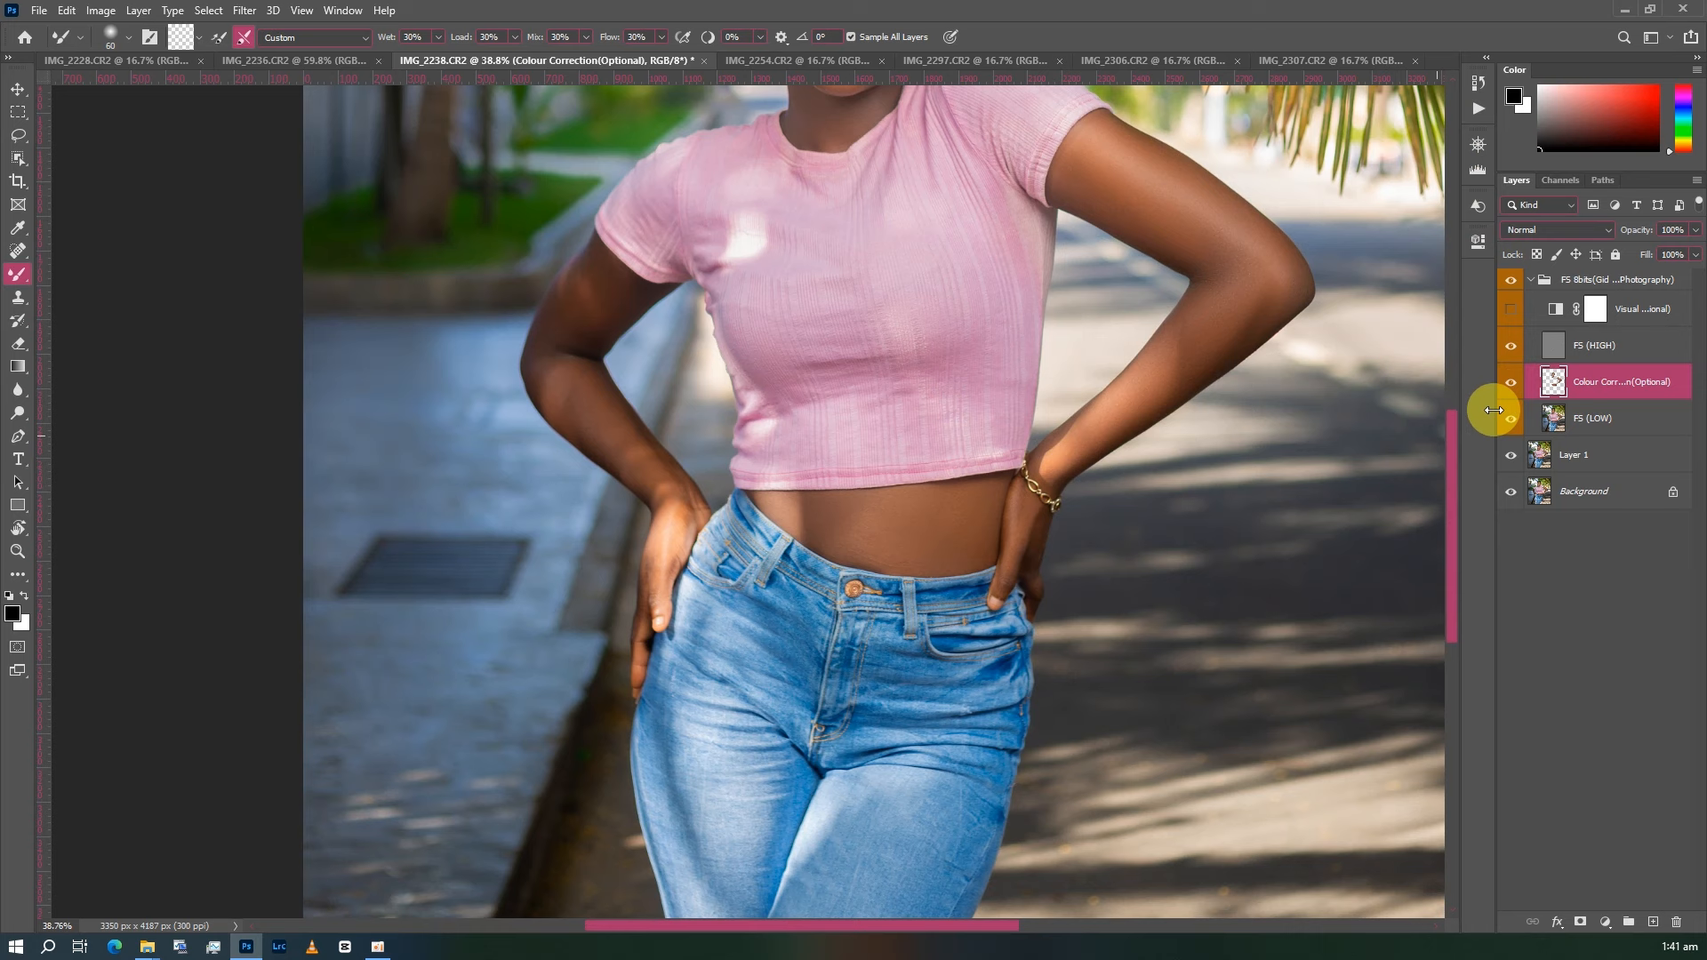
- Hide the FS (HIGH) layer and blend the upper arm just below the sleeve on the side without the bracelet, using the Mixer Brush around size 100
{"action": "left_click", "coordinate": [1511, 345]}
{"action": "scroll", "coordinate": [637, 370], "scroll_direction": "up", "scroll_amount": 1}
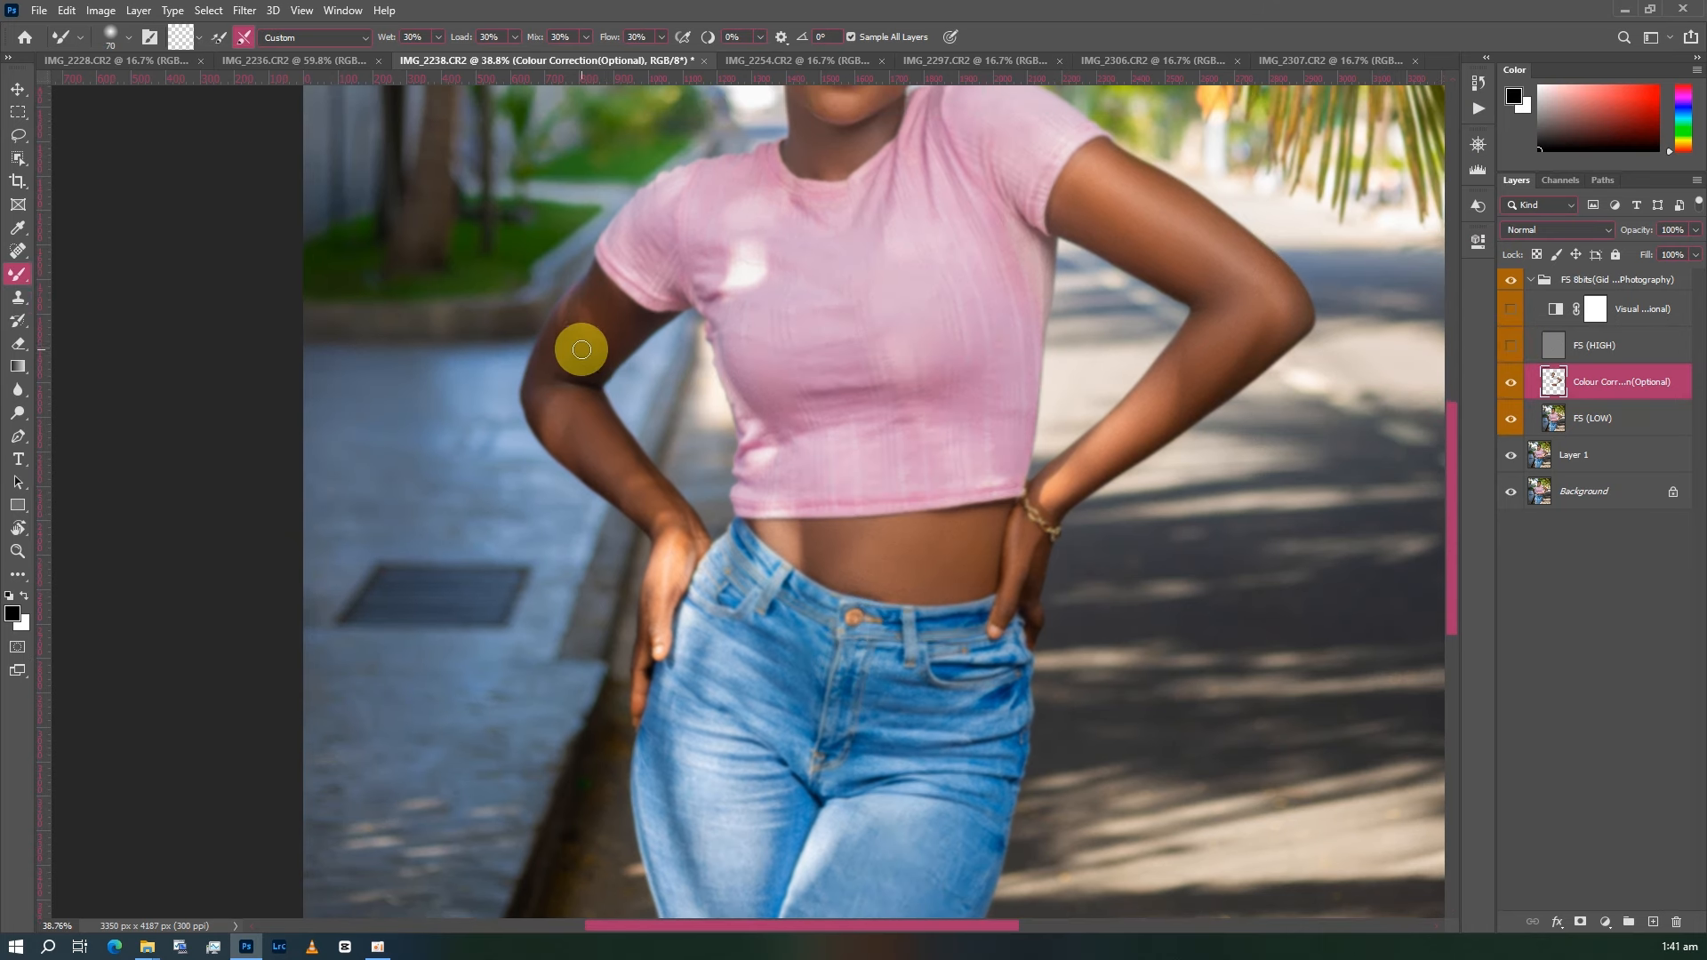
{"action": "key", "text": "bracketright"}
{"action": "key", "text": "bracketright"}
{"action": "key", "text": "bracketright"}
{"action": "key", "text": "bracketright"}
{"action": "key", "text": "bracketright"}
{"action": "scroll", "coordinate": [596, 311], "scroll_direction": "up", "scroll_amount": 1}
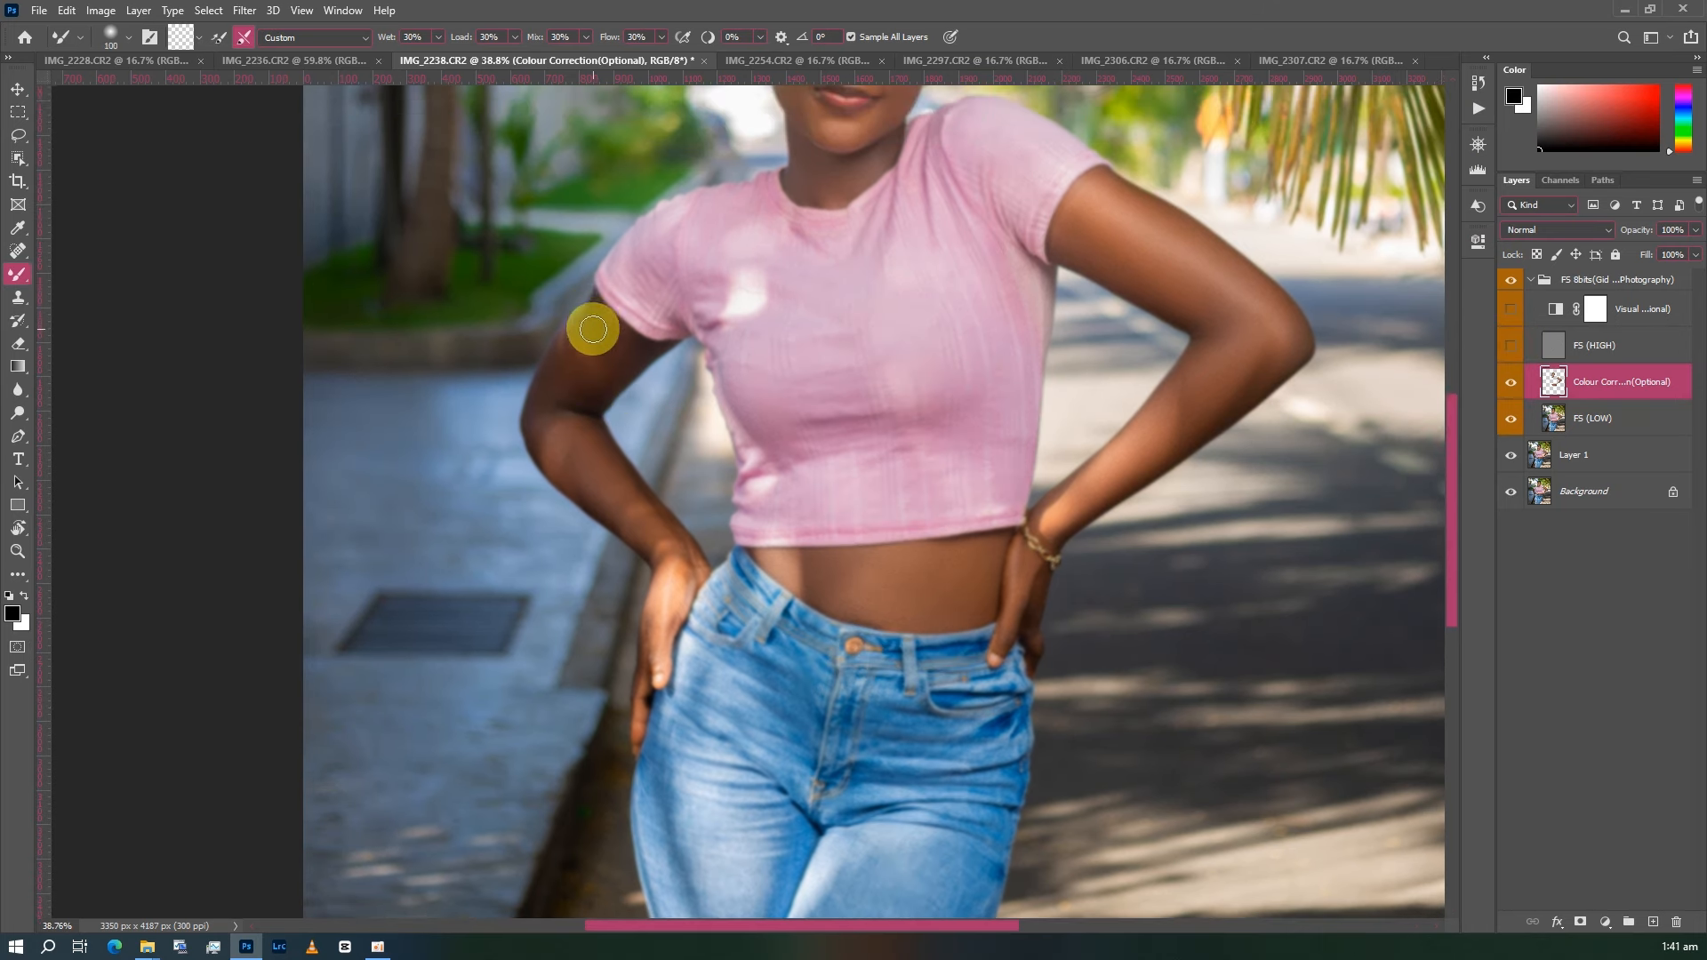
{"action": "key", "text": "bracketleft"}
{"action": "key", "text": "bracketleft"}
{"action": "key", "text": "bracketleft"}
{"action": "key", "text": "bracketleft"}
{"action": "key", "text": "bracketright"}
{"action": "key", "text": "bracketright"}
{"action": "key", "text": "bracketleft"}
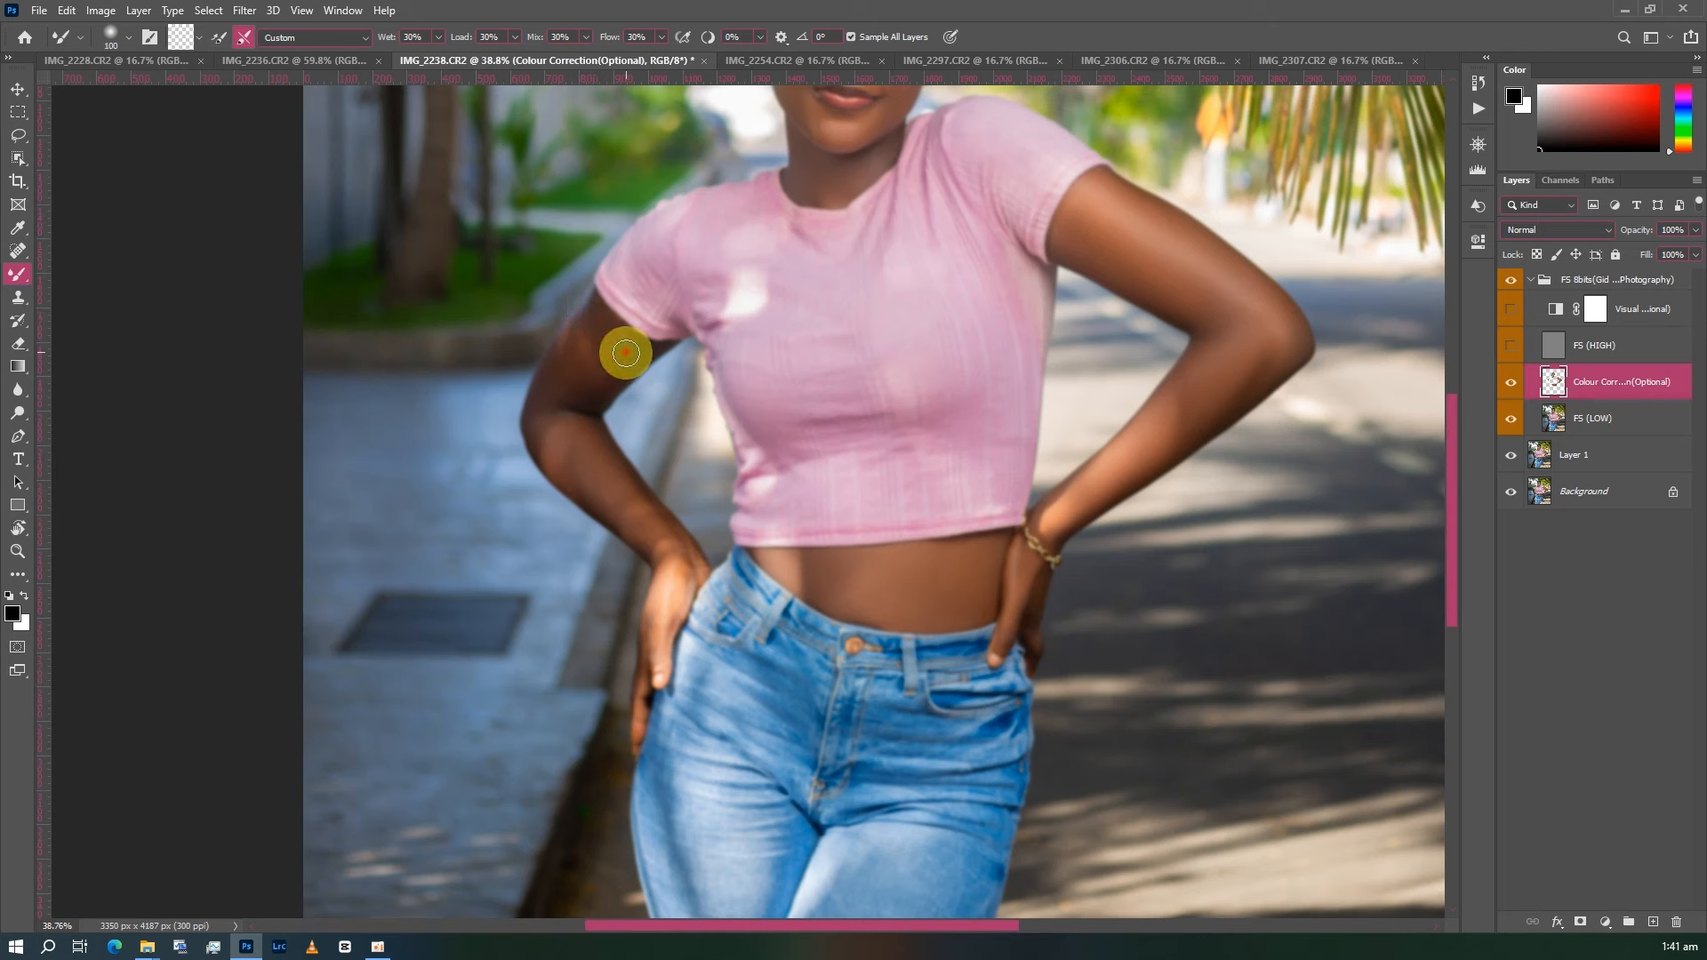
- Smooth the upper arm between sleeve and elbow on the side without the bracelet, varying the Mixer Brush between about 70 and 90
{"action": "key", "text": "bracketleft"}
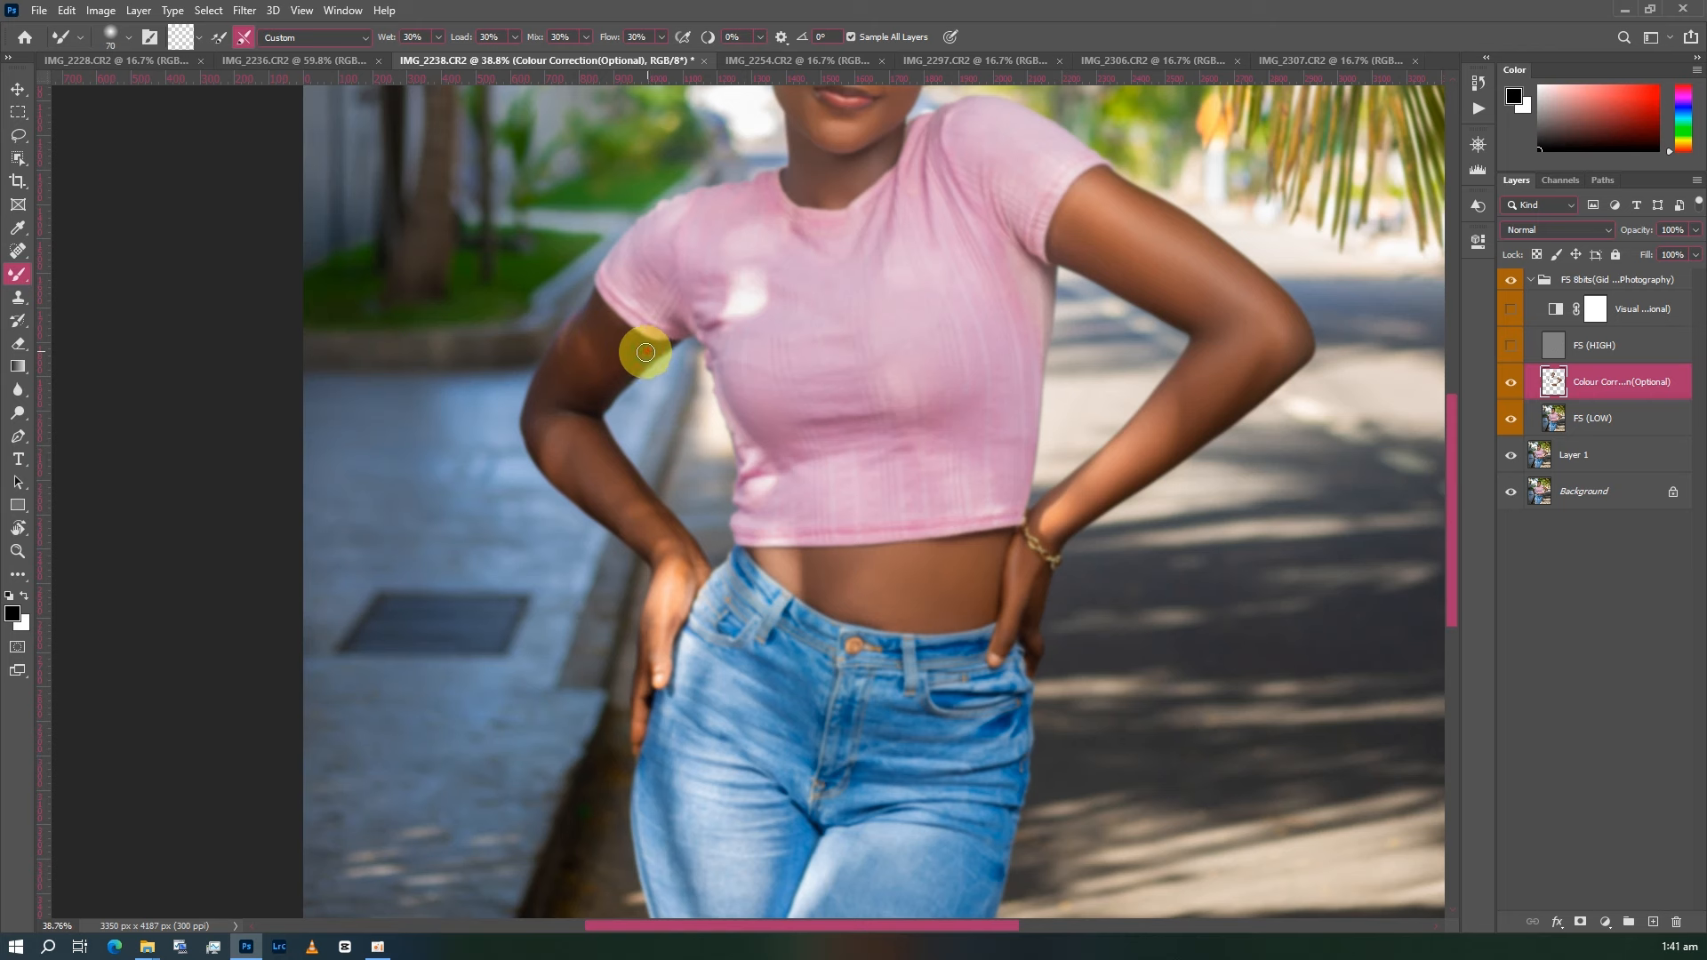
{"action": "key", "text": "bracketright"}
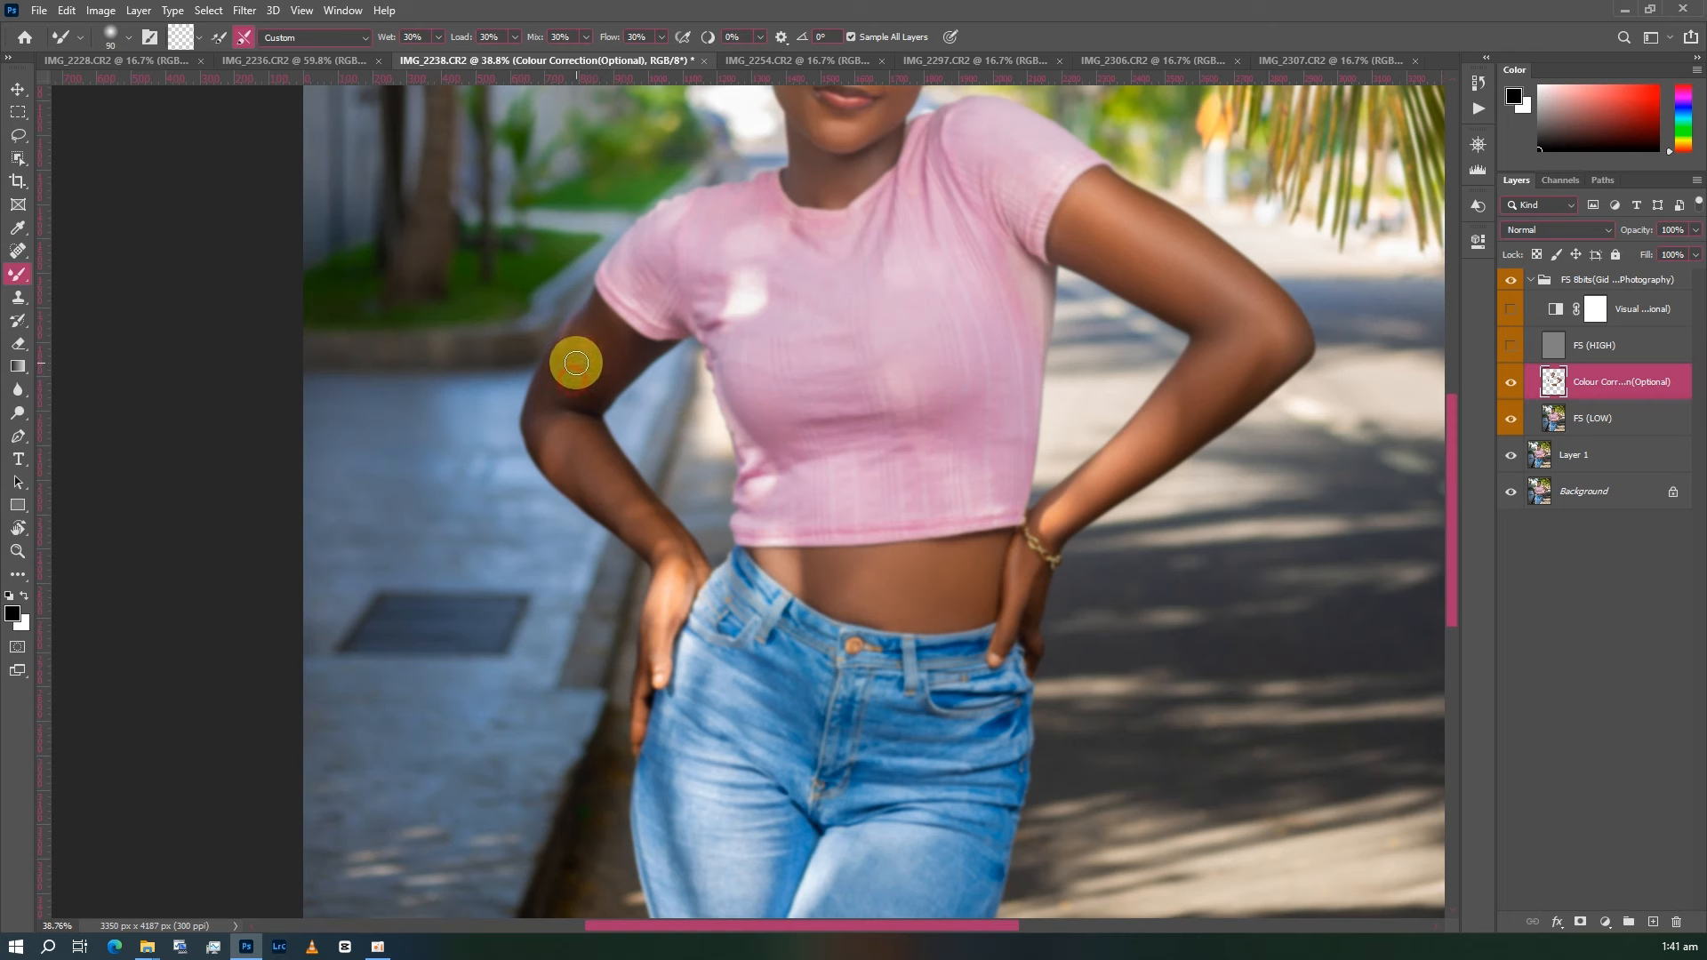
{"action": "key", "text": "bracketleft"}
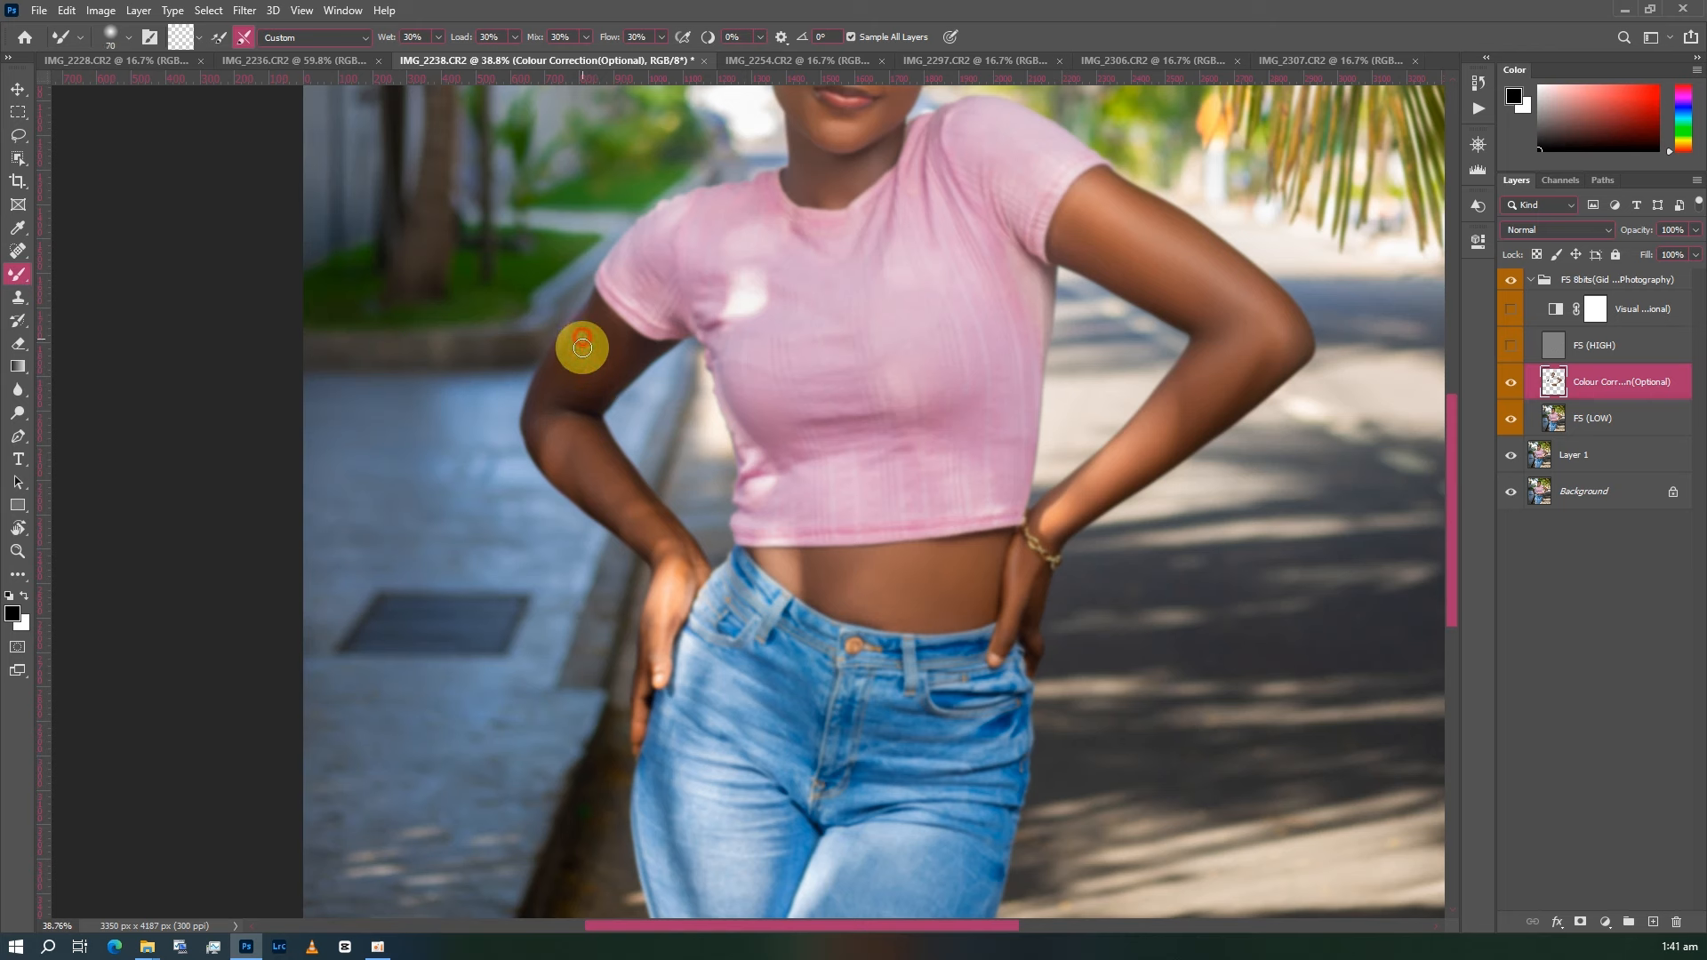
{"action": "key", "text": "bracketleft"}
{"action": "key", "text": "bracketleft"}
{"action": "key", "text": "bracketright"}
{"action": "key", "text": "bracketright"}
{"action": "key", "text": "bracketright"}
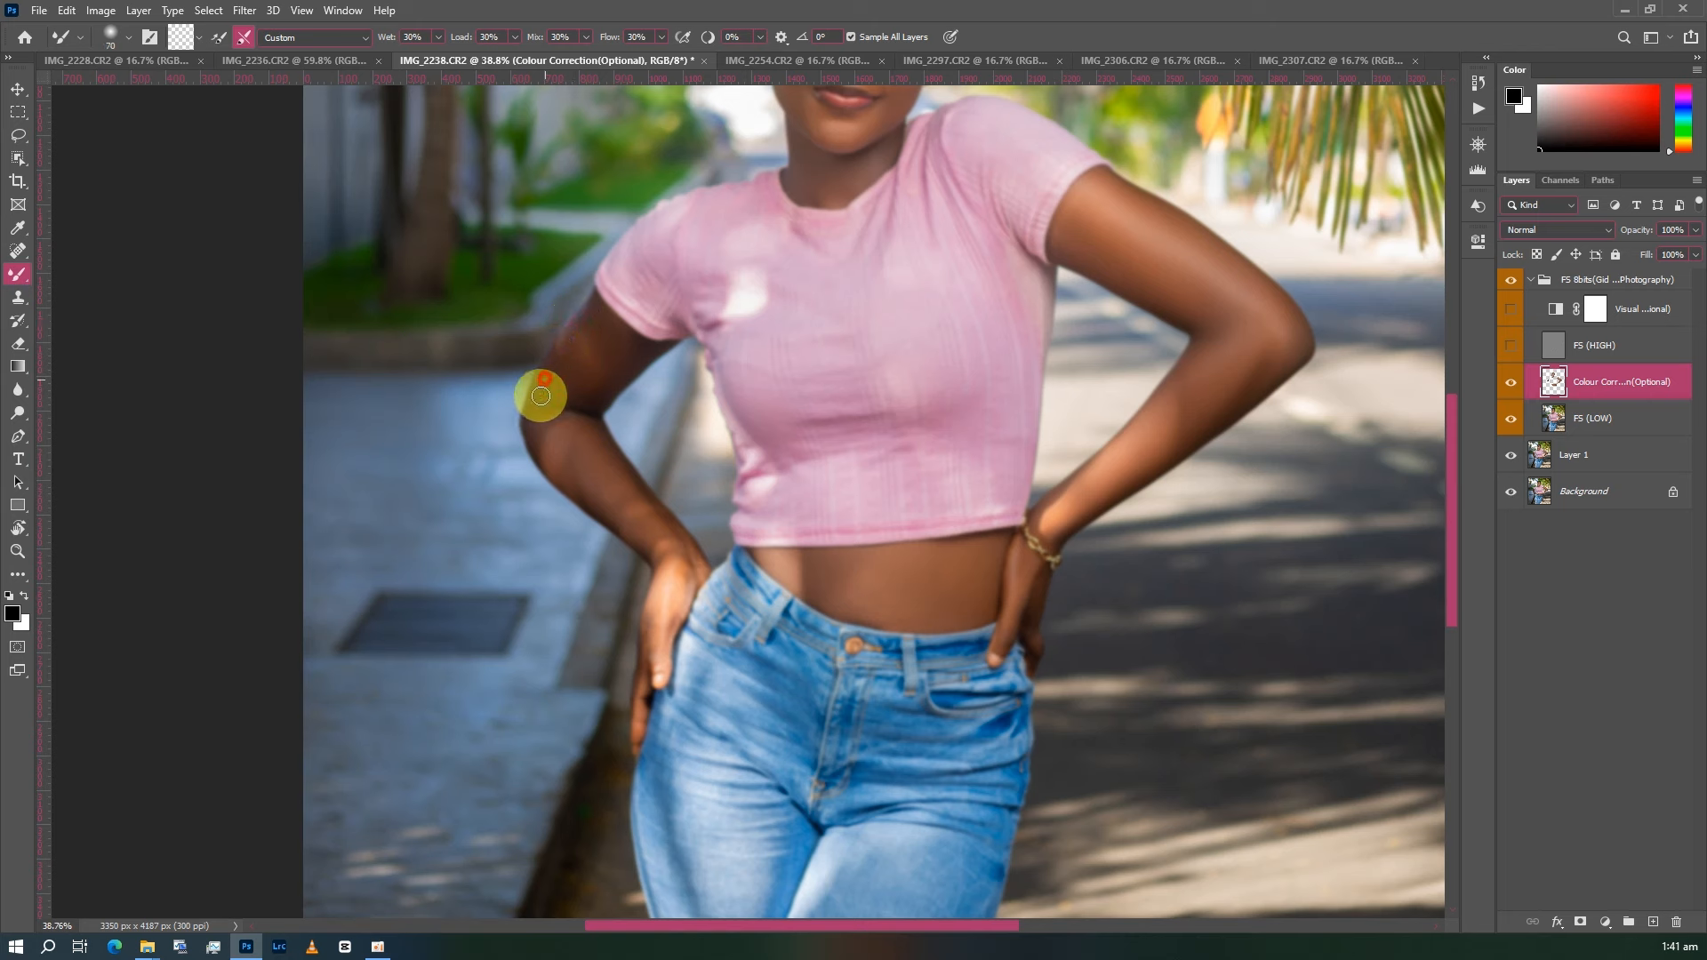
- Blend the outer elbow on the side without the bracelet, reducing the Mixer Brush to size 60
{"action": "mouse_move", "coordinate": [553, 393]}
{"action": "left_mouse_down"}
{"action": "mouse_move", "coordinate": [626, 362]}
{"action": "mouse_move", "coordinate": [604, 390]}
{"action": "mouse_move", "coordinate": [578, 401]}
{"action": "mouse_move", "coordinate": [562, 382]}
{"action": "mouse_move", "coordinate": [542, 412]}
{"action": "left_mouse_up"}
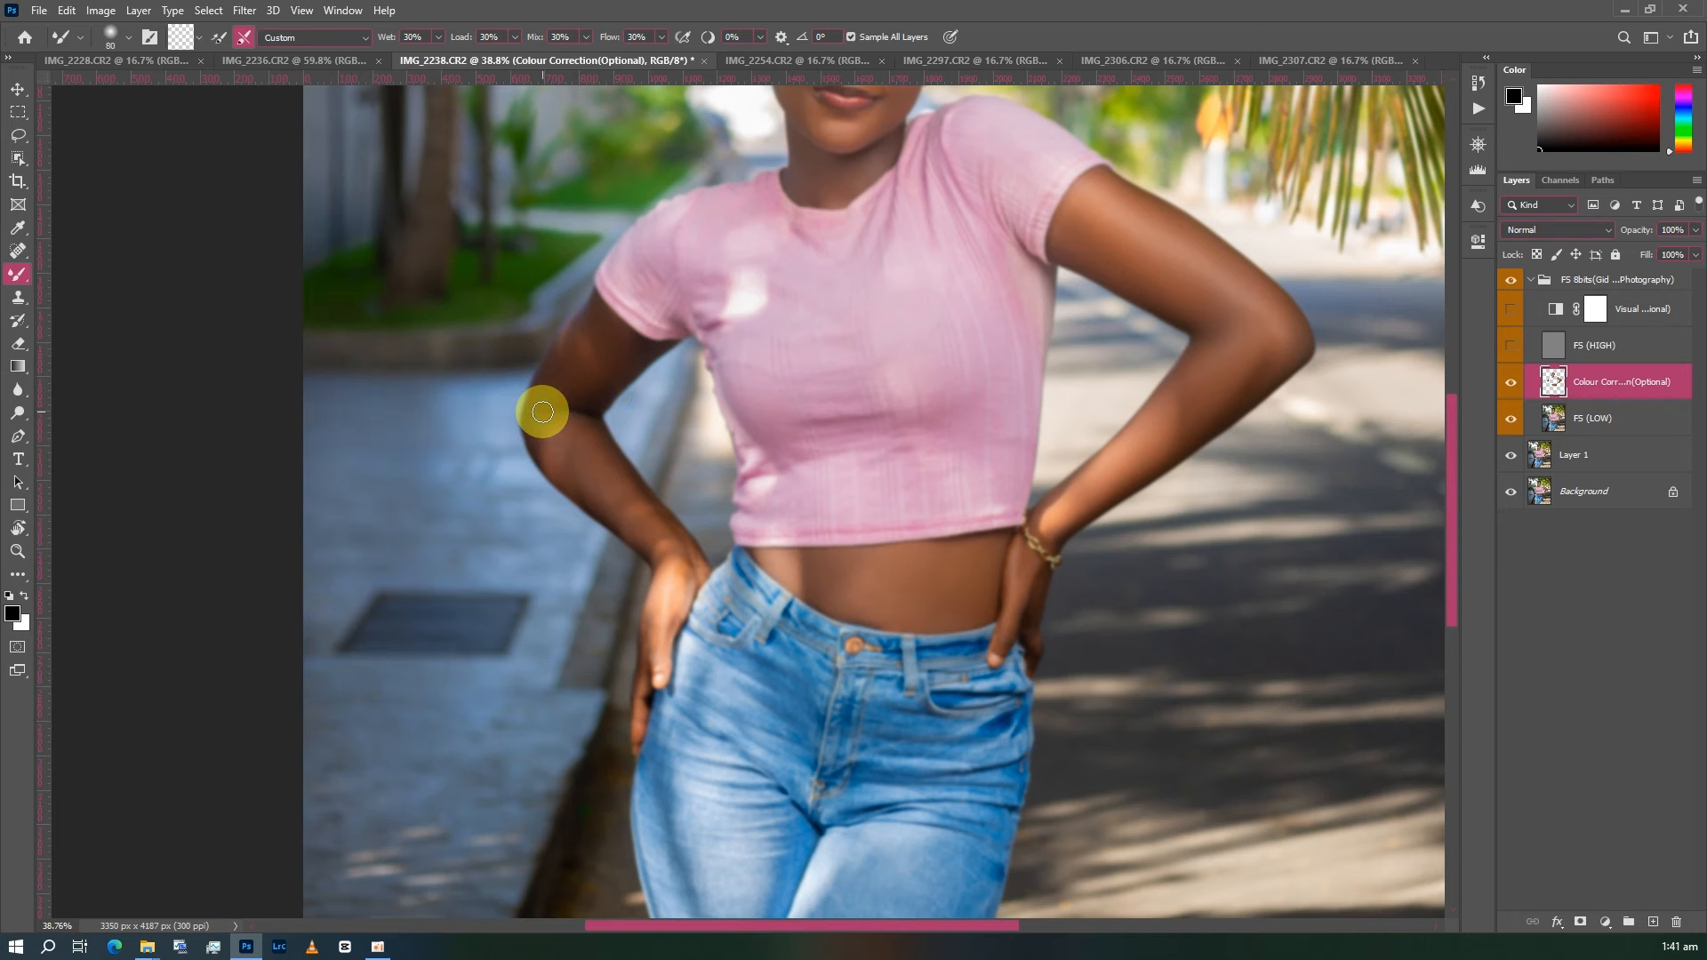
{"action": "key", "text": "bracketleft"}
{"action": "scroll", "coordinate": [545, 411], "scroll_direction": "down", "scroll_amount": 1}
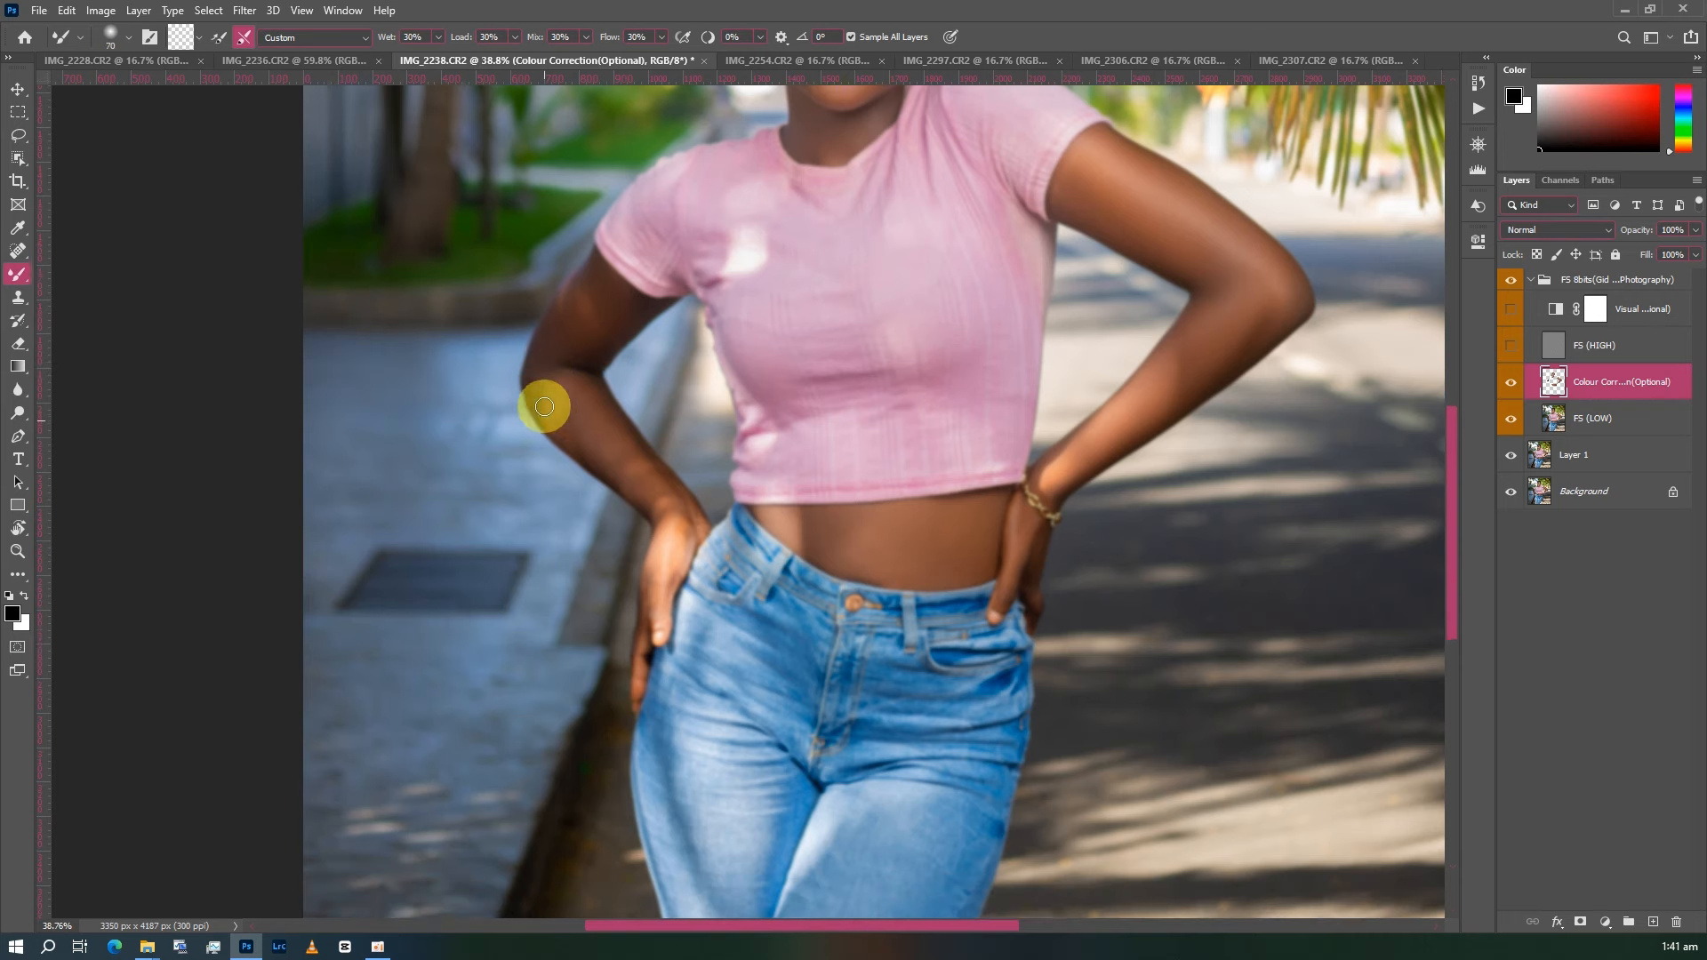
{"action": "scroll", "coordinate": [544, 400], "scroll_direction": "up", "scroll_amount": 1}
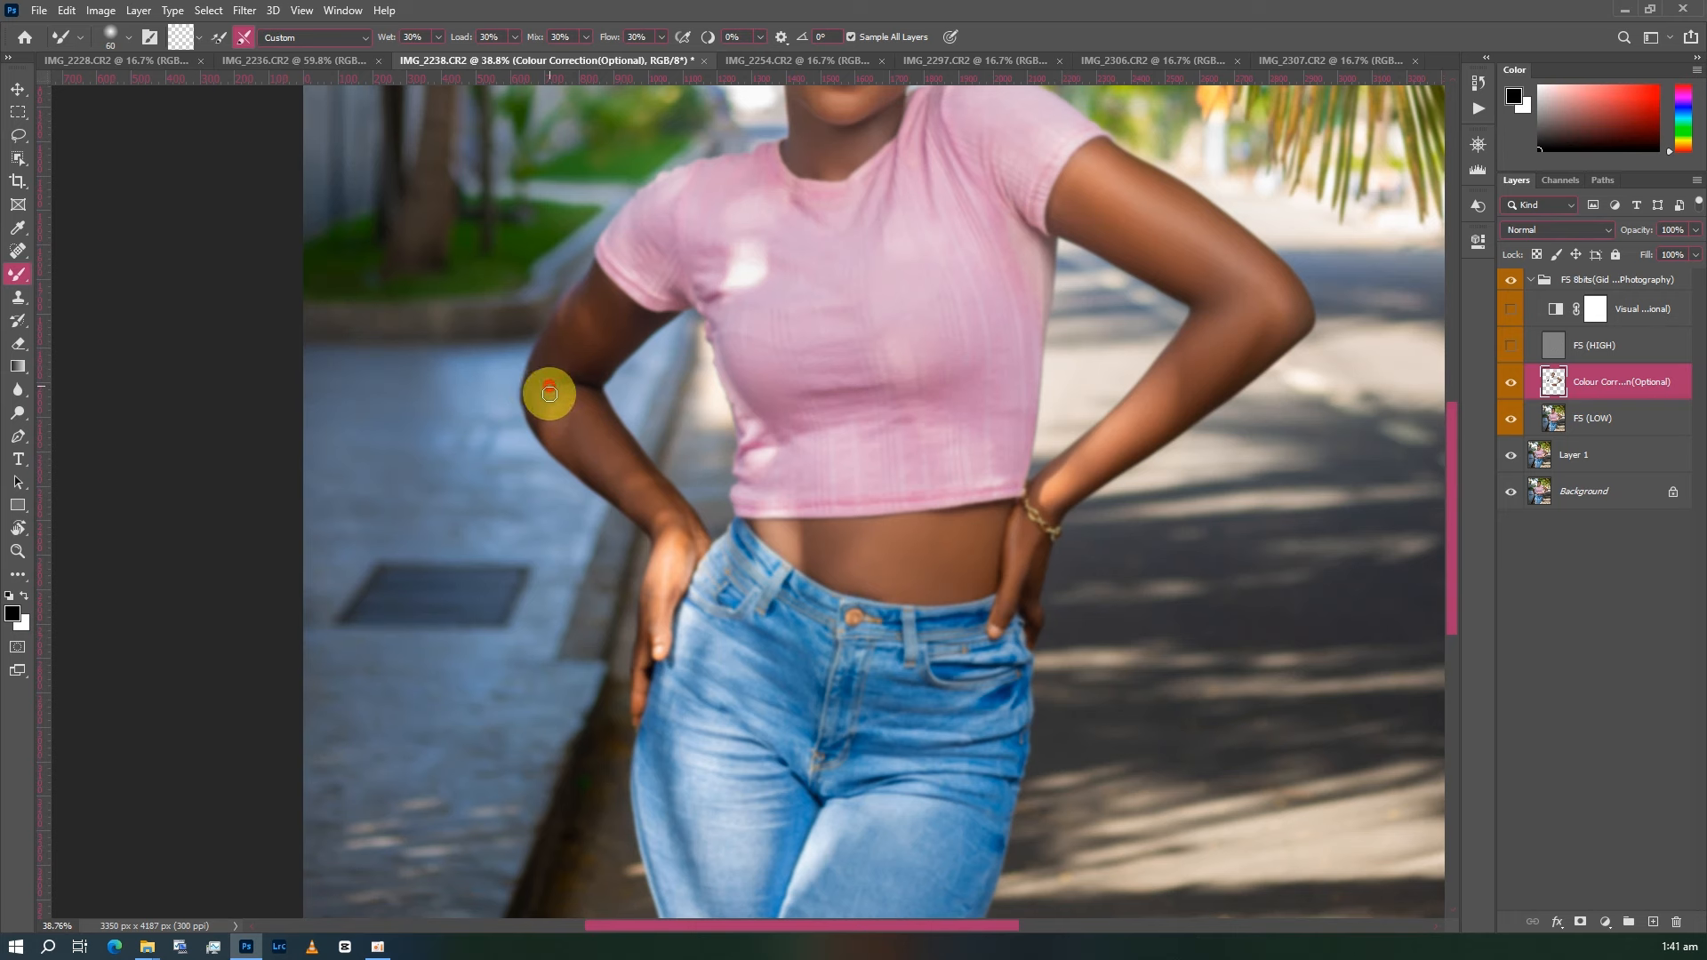
{"action": "left_click_drag", "start_coordinate": [550, 393], "coordinate": [538, 434]}
{"action": "scroll", "coordinate": [542, 404], "scroll_direction": "down", "scroll_amount": 1}
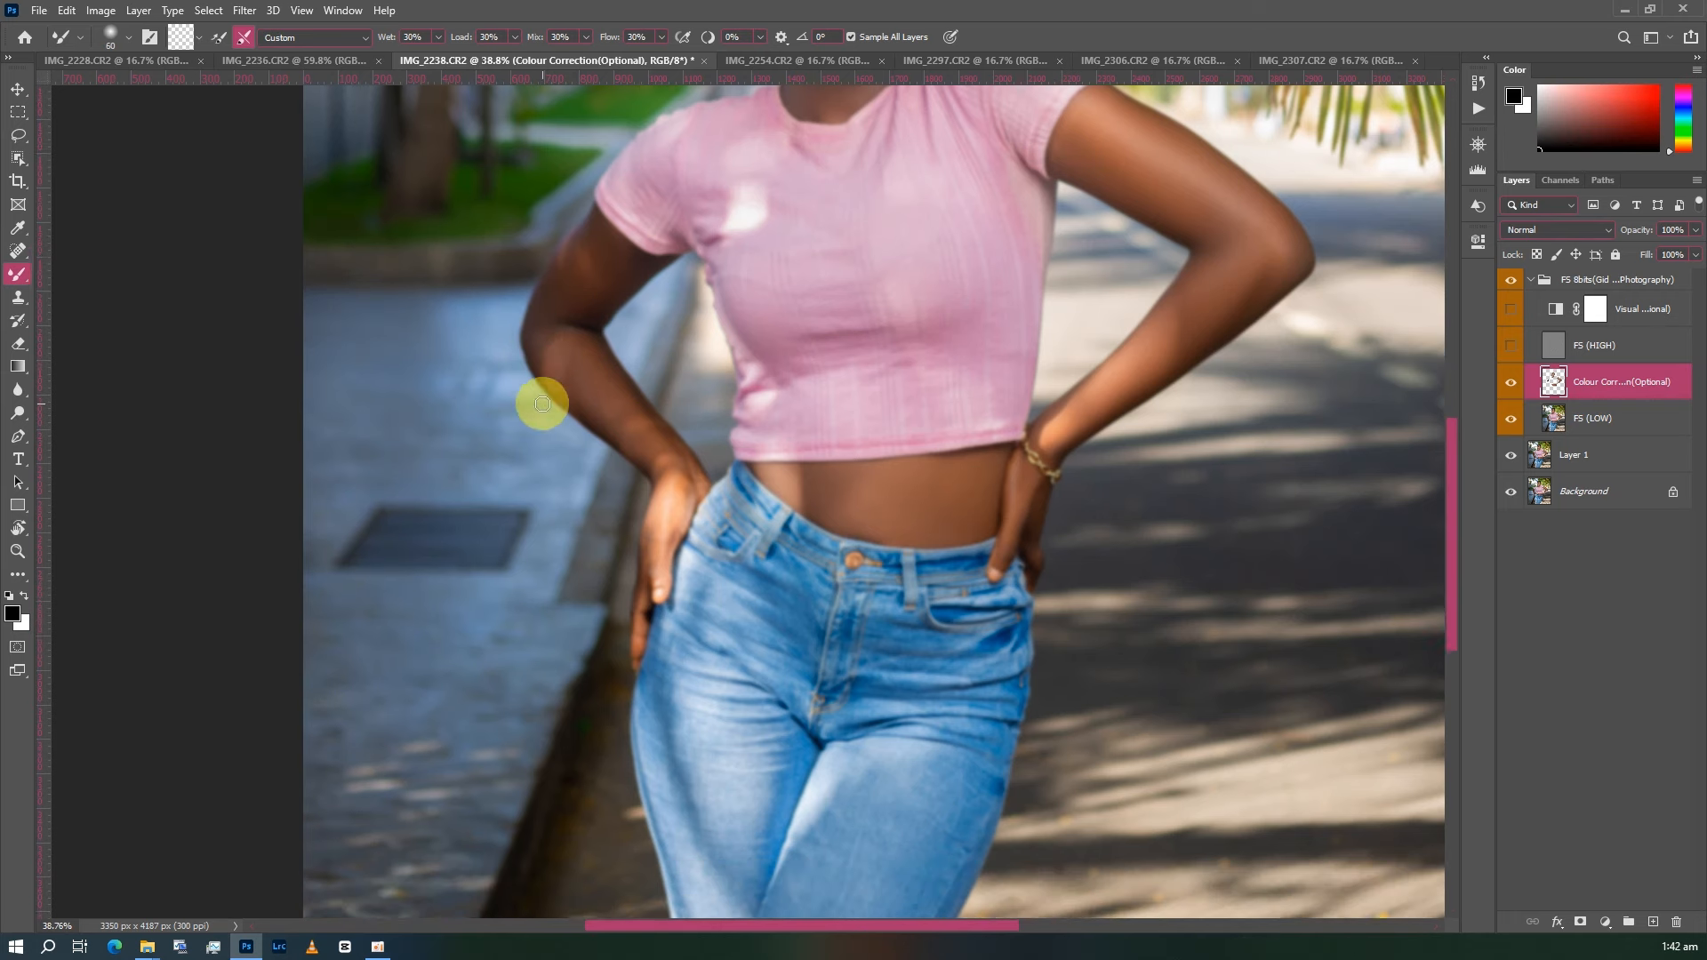
- Smooth the forearm from elbow to wrist on the side without the bracelet with the Mixer Brush, starting long strokes at size 90
{"action": "key", "text": "bracketright"}
{"action": "key", "text": "bracketright"}
{"action": "left_click_drag", "start_coordinate": [591, 334], "coordinate": [639, 408]}
{"action": "key", "text": "bracketright"}
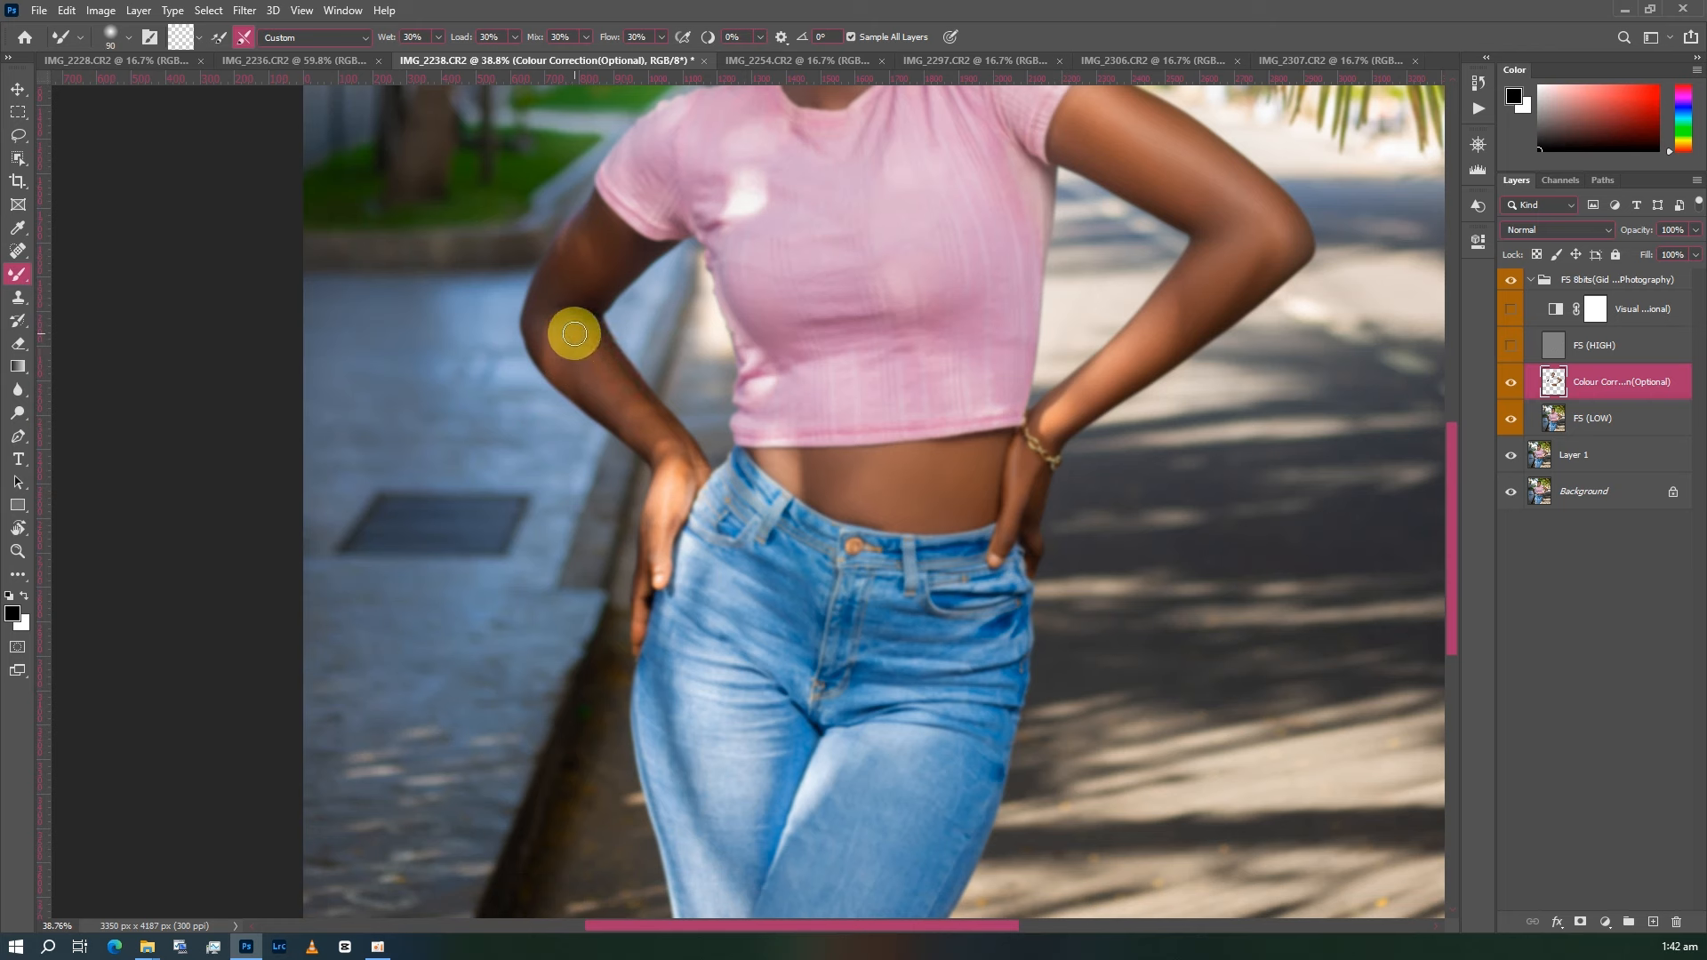
{"action": "mouse_move", "coordinate": [575, 334]}
{"action": "left_mouse_down"}
{"action": "mouse_move", "coordinate": [588, 367]}
{"action": "mouse_move", "coordinate": [568, 327]}
{"action": "mouse_move", "coordinate": [577, 376]}
{"action": "mouse_move", "coordinate": [550, 337]}
{"action": "mouse_move", "coordinate": [564, 372]}
{"action": "mouse_move", "coordinate": [550, 361]}
{"action": "mouse_move", "coordinate": [646, 442]}
{"action": "mouse_move", "coordinate": [606, 373]}
{"action": "mouse_move", "coordinate": [667, 457]}
{"action": "left_mouse_up"}
{"action": "key", "text": "bracketright"}
{"action": "key", "text": "bracketright"}
{"action": "key", "text": "bracketleft"}
{"action": "key", "text": "bracketleft"}
{"action": "key", "text": "bracketright"}
{"action": "key", "text": "bracketleft"}
{"action": "key", "text": "bracketright"}
{"action": "key", "text": "bracketleft"}
{"action": "key", "text": "bracketleft"}
{"action": "key", "text": "bracketright"}
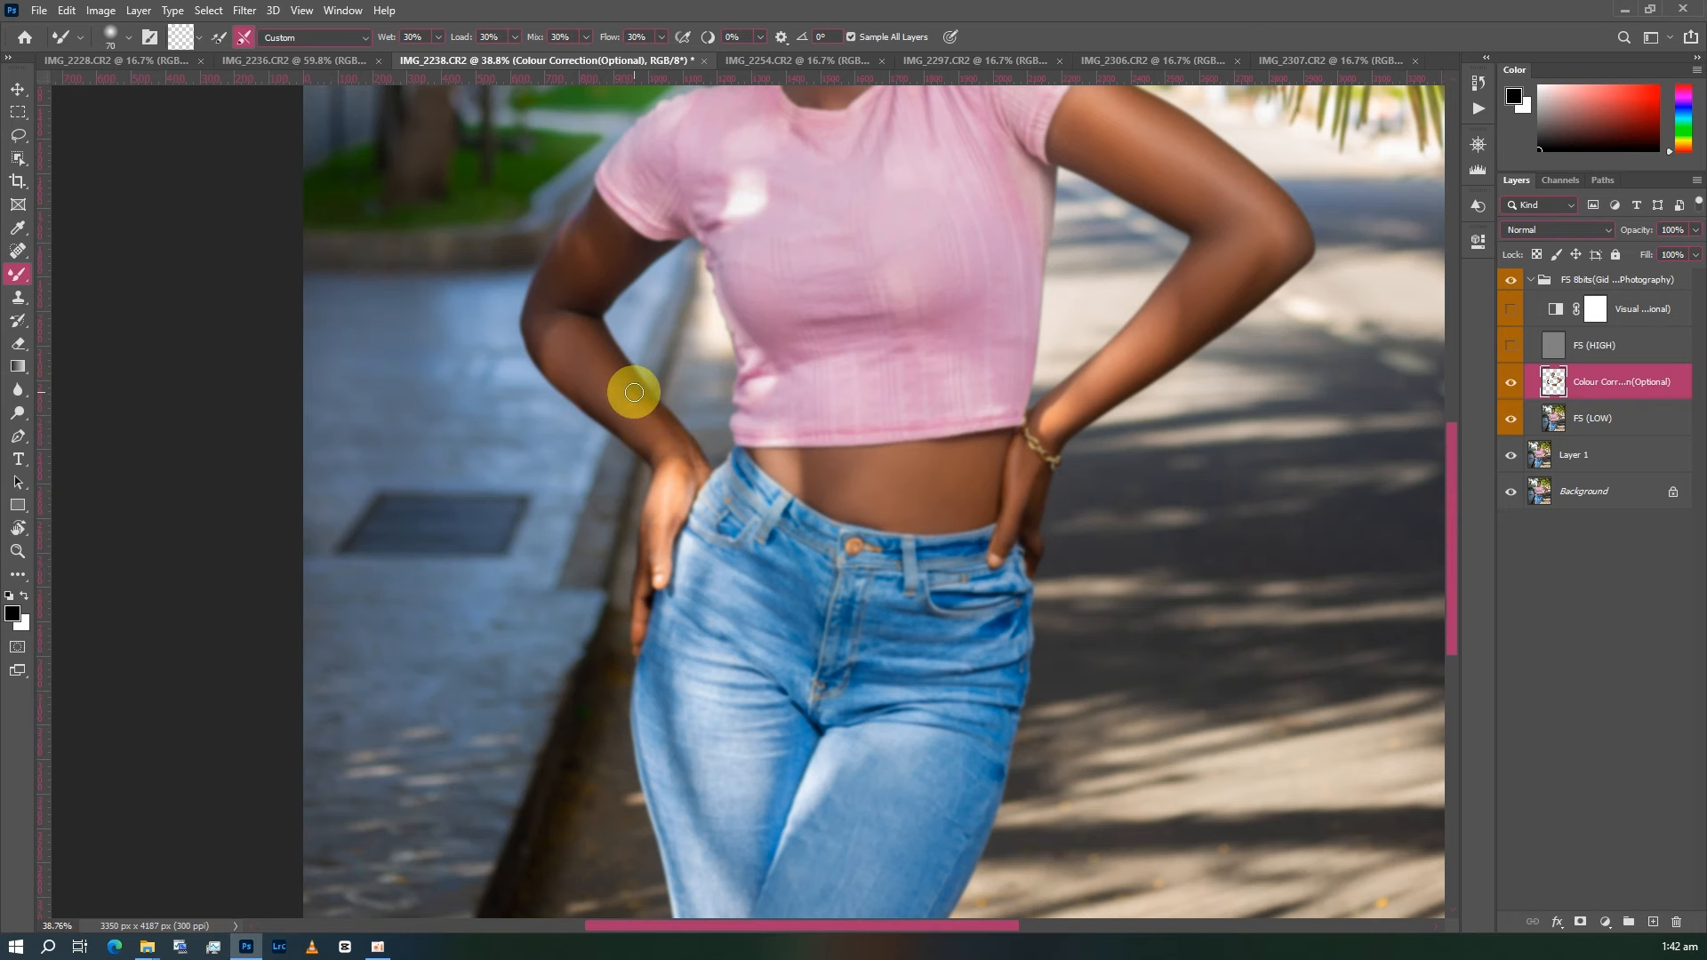
- Blend the inner edge of the same forearm below the elbow crease with the Mixer Brush at size 60
{"action": "key", "text": "bracketleft"}
{"action": "scroll", "coordinate": [636, 397], "scroll_direction": "up", "scroll_amount": 1}
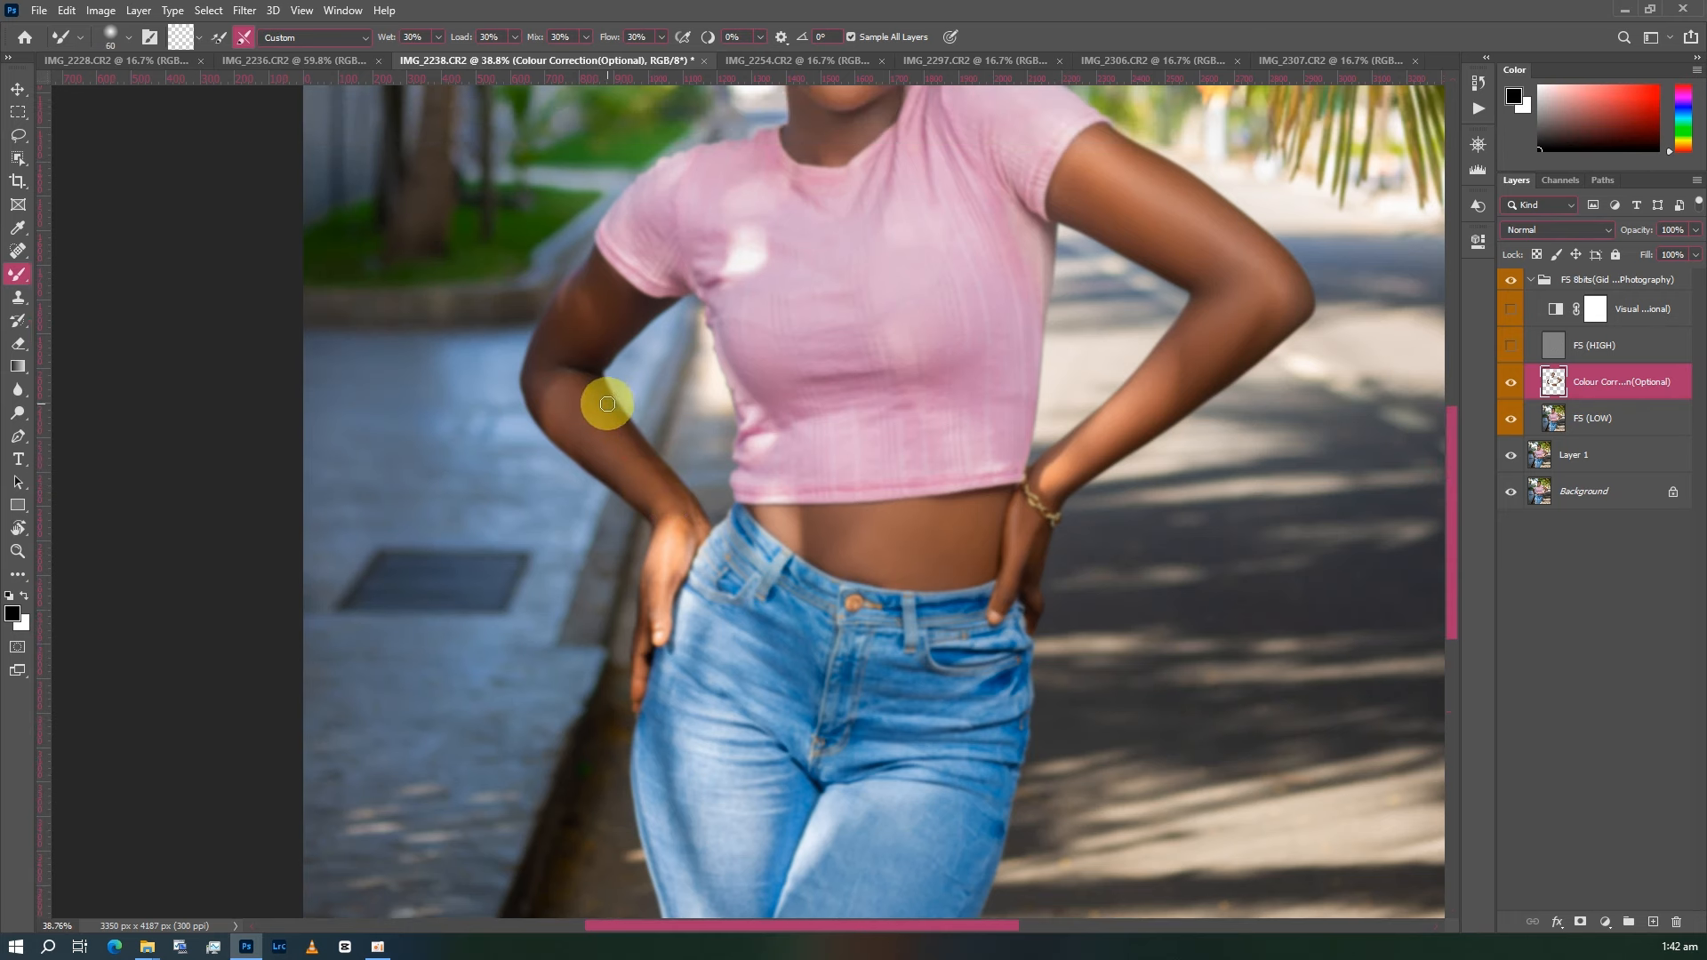
{"action": "mouse_move", "coordinate": [607, 405]}
{"action": "left_mouse_down"}
{"action": "mouse_move", "coordinate": [591, 381]}
{"action": "mouse_move", "coordinate": [638, 463]}
{"action": "left_mouse_up"}
{"action": "key", "text": "bracketright"}
{"action": "key", "text": "bracketright"}
{"action": "key", "text": "bracketleft"}
{"action": "key", "text": "bracketleft"}
{"action": "key", "text": "bracketleft"}
- Blend the wrist on the side without the bracelet with the Mixer Brush at size 50
{"action": "scroll", "coordinate": [636, 462], "scroll_direction": "down", "scroll_amount": 1}
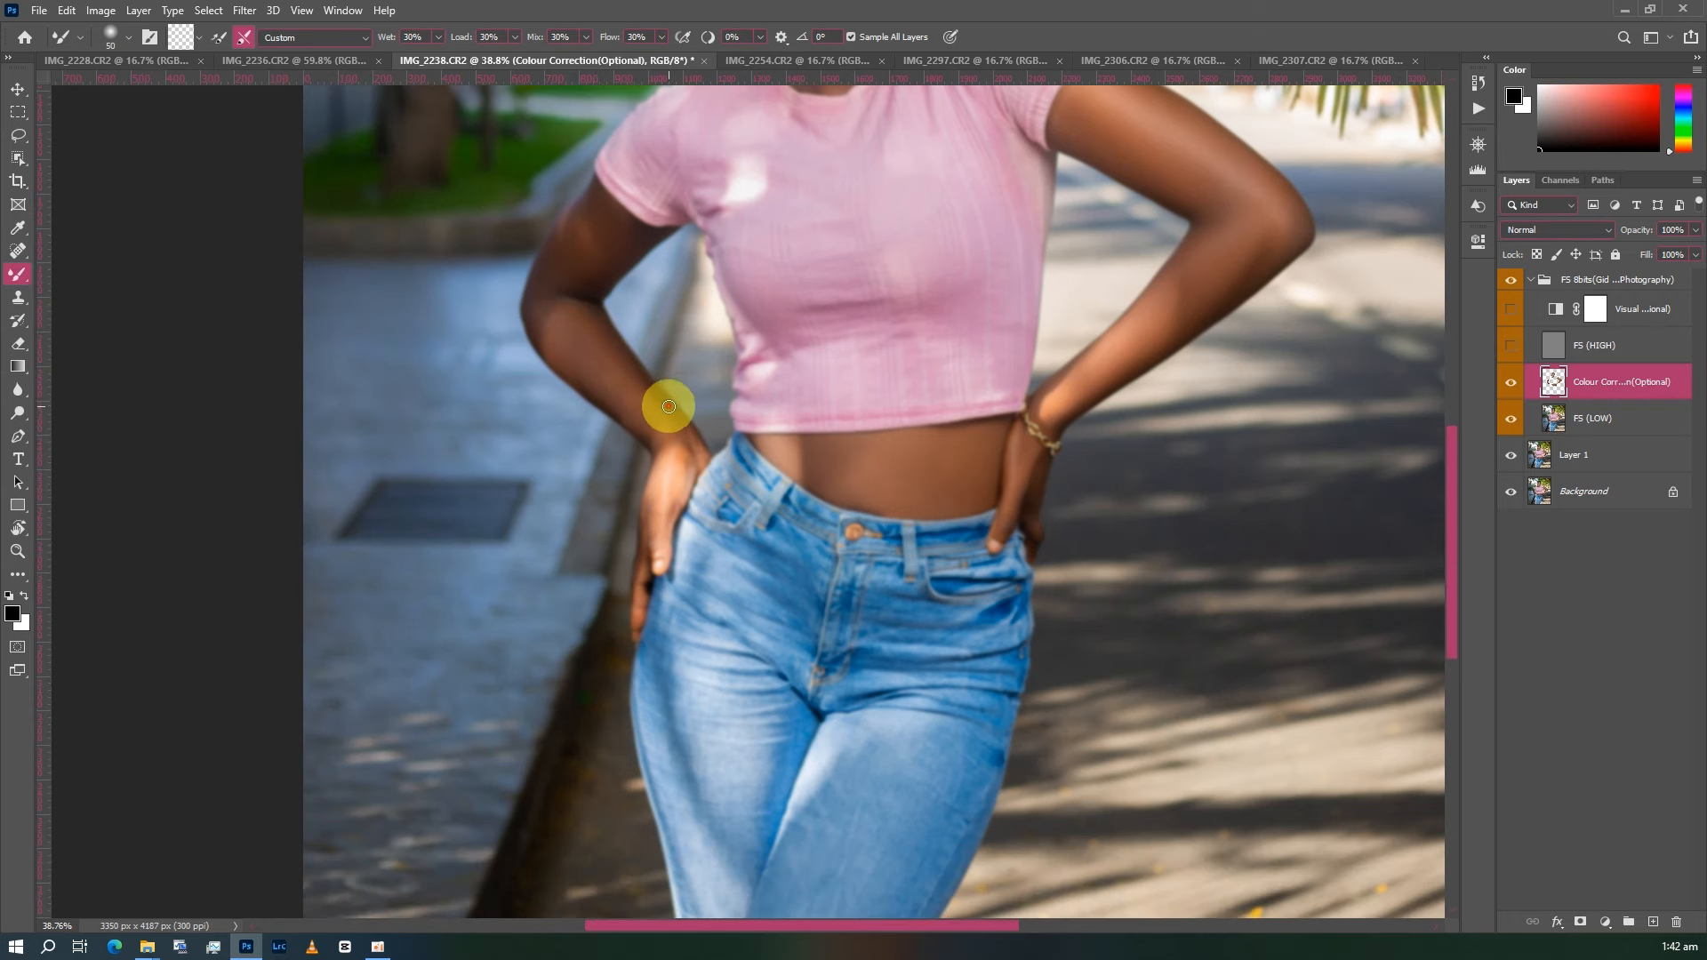
{"action": "left_click_drag", "start_coordinate": [669, 406], "coordinate": [686, 430]}
{"action": "key", "text": "bracketleft"}
{"action": "key", "text": "bracketleft"}
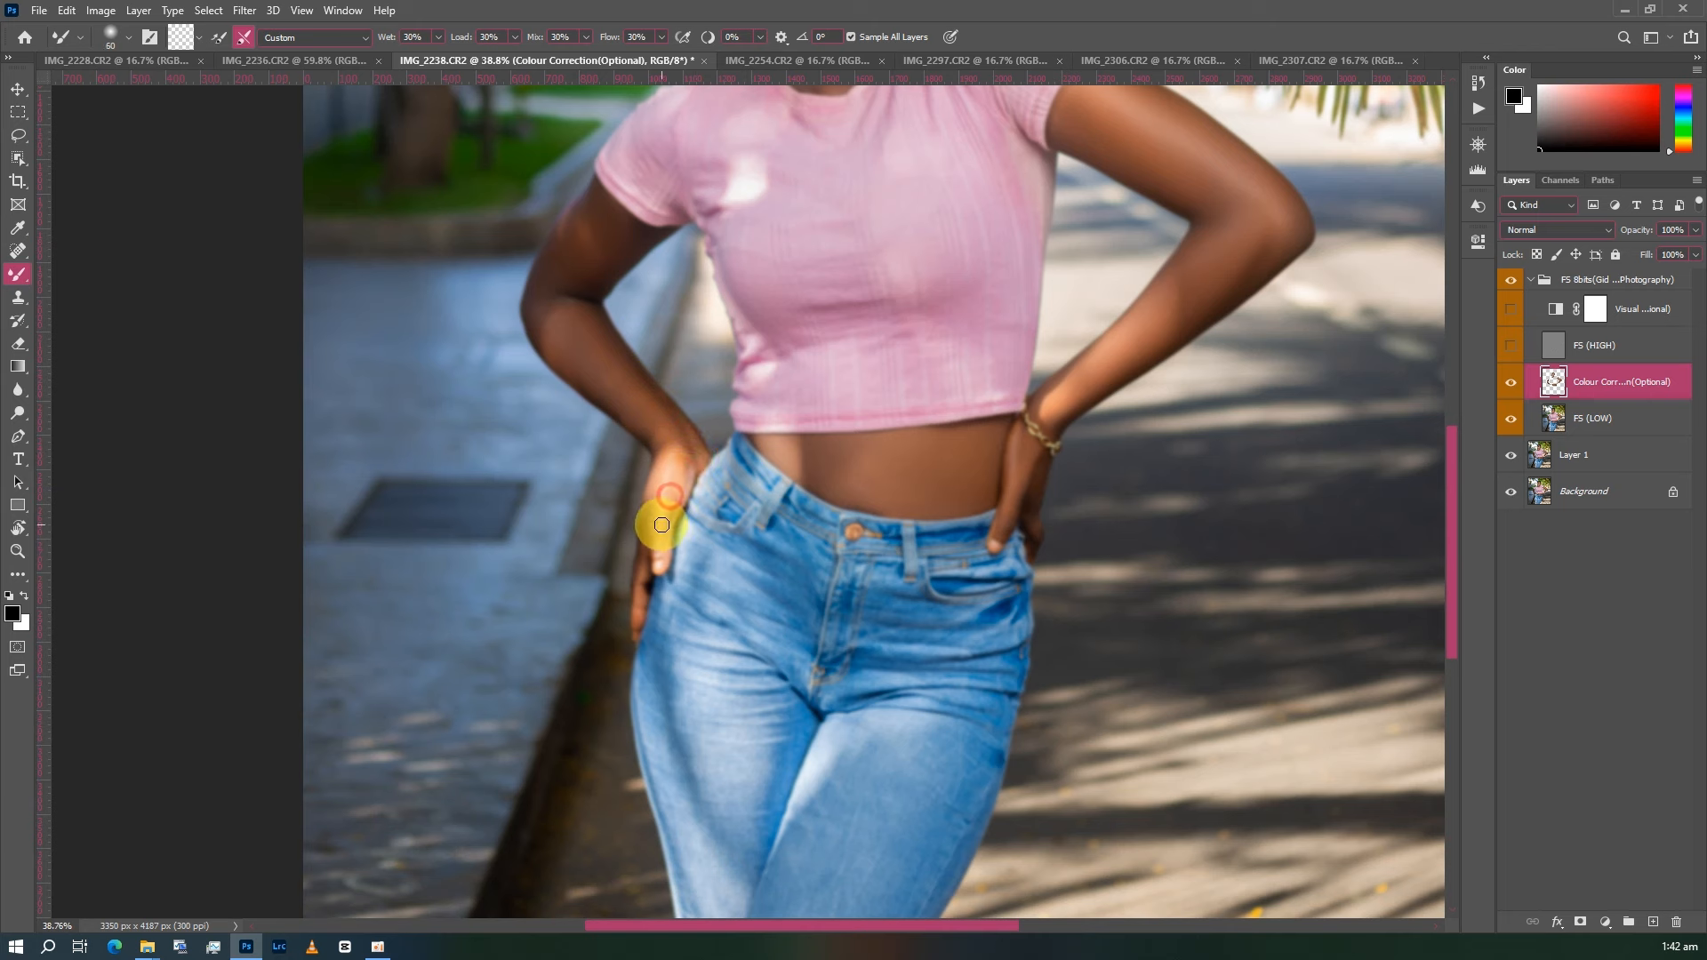
- Smooth the back of the hand and the area just below the wrist on the side without the bracelet, using the Mixer Brush around size 60
{"action": "mouse_move", "coordinate": [669, 515]}
{"action": "left_mouse_down"}
{"action": "mouse_move", "coordinate": [667, 533]}
{"action": "mouse_move", "coordinate": [673, 509]}
{"action": "left_mouse_up"}
{"action": "key", "text": "bracketright"}
{"action": "key", "text": "bracketright"}
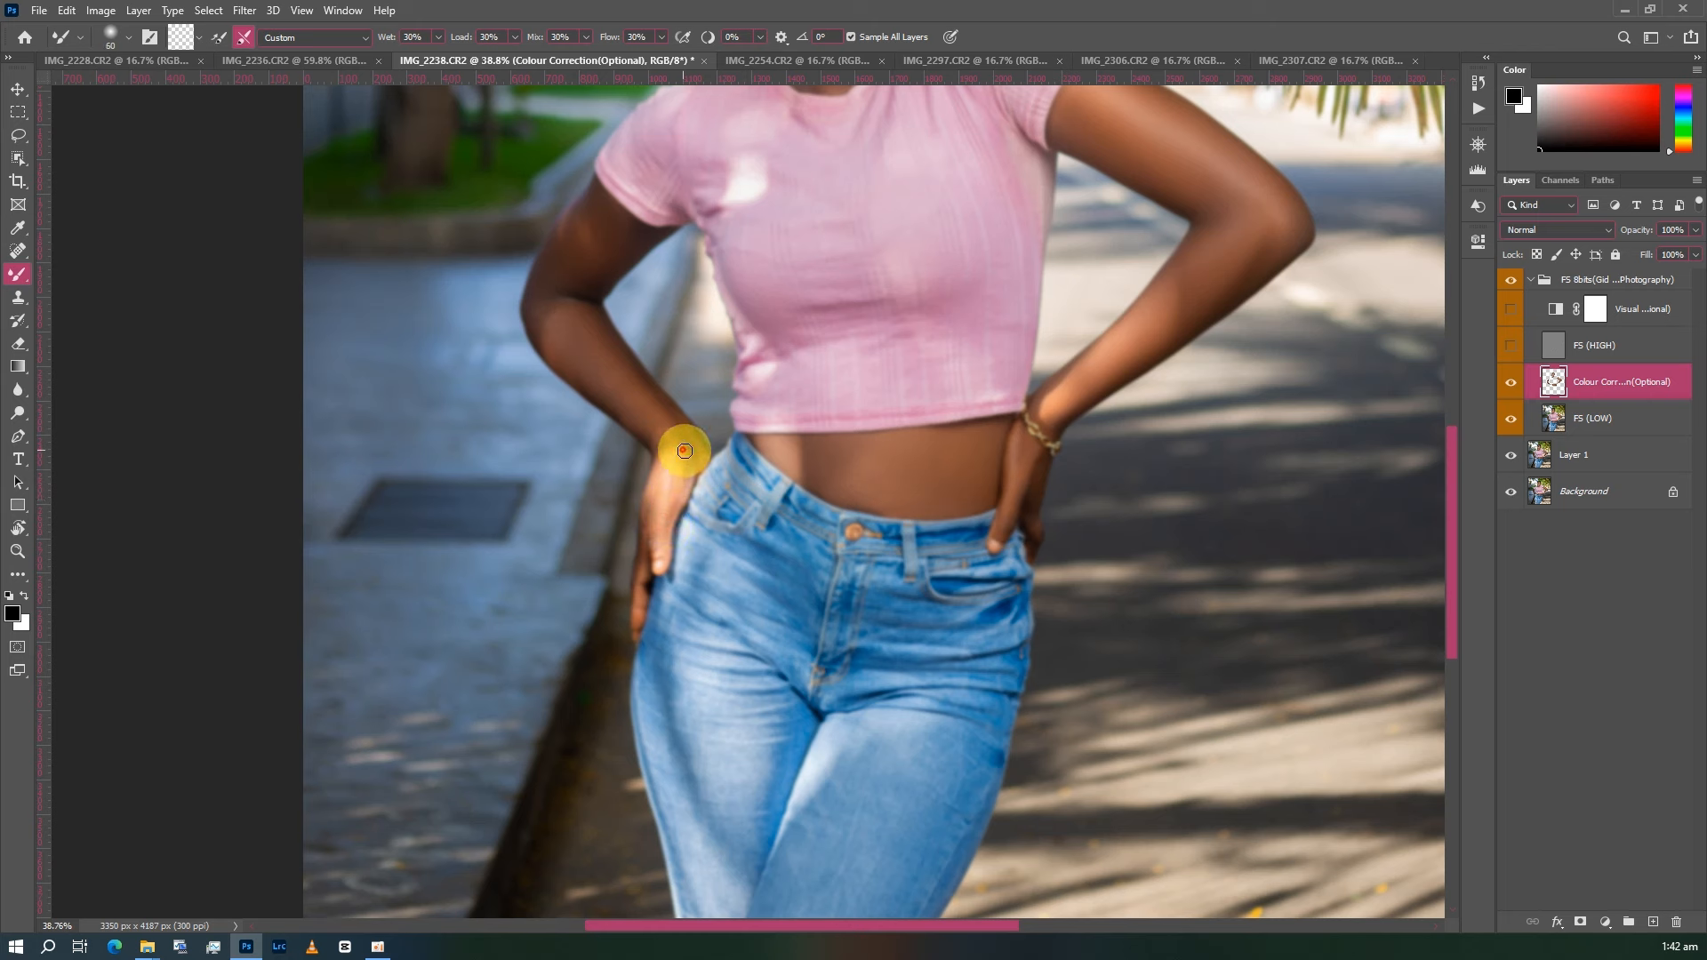
{"action": "mouse_move", "coordinate": [670, 501]}
{"action": "left_mouse_down"}
{"action": "mouse_move", "coordinate": [670, 473]}
{"action": "mouse_move", "coordinate": [654, 529]}
{"action": "mouse_move", "coordinate": [654, 496]}
{"action": "left_mouse_up"}
{"action": "key", "text": "bracketright"}
{"action": "key", "text": "bracketright"}
{"action": "left_click_drag", "start_coordinate": [671, 438], "coordinate": [676, 455]}
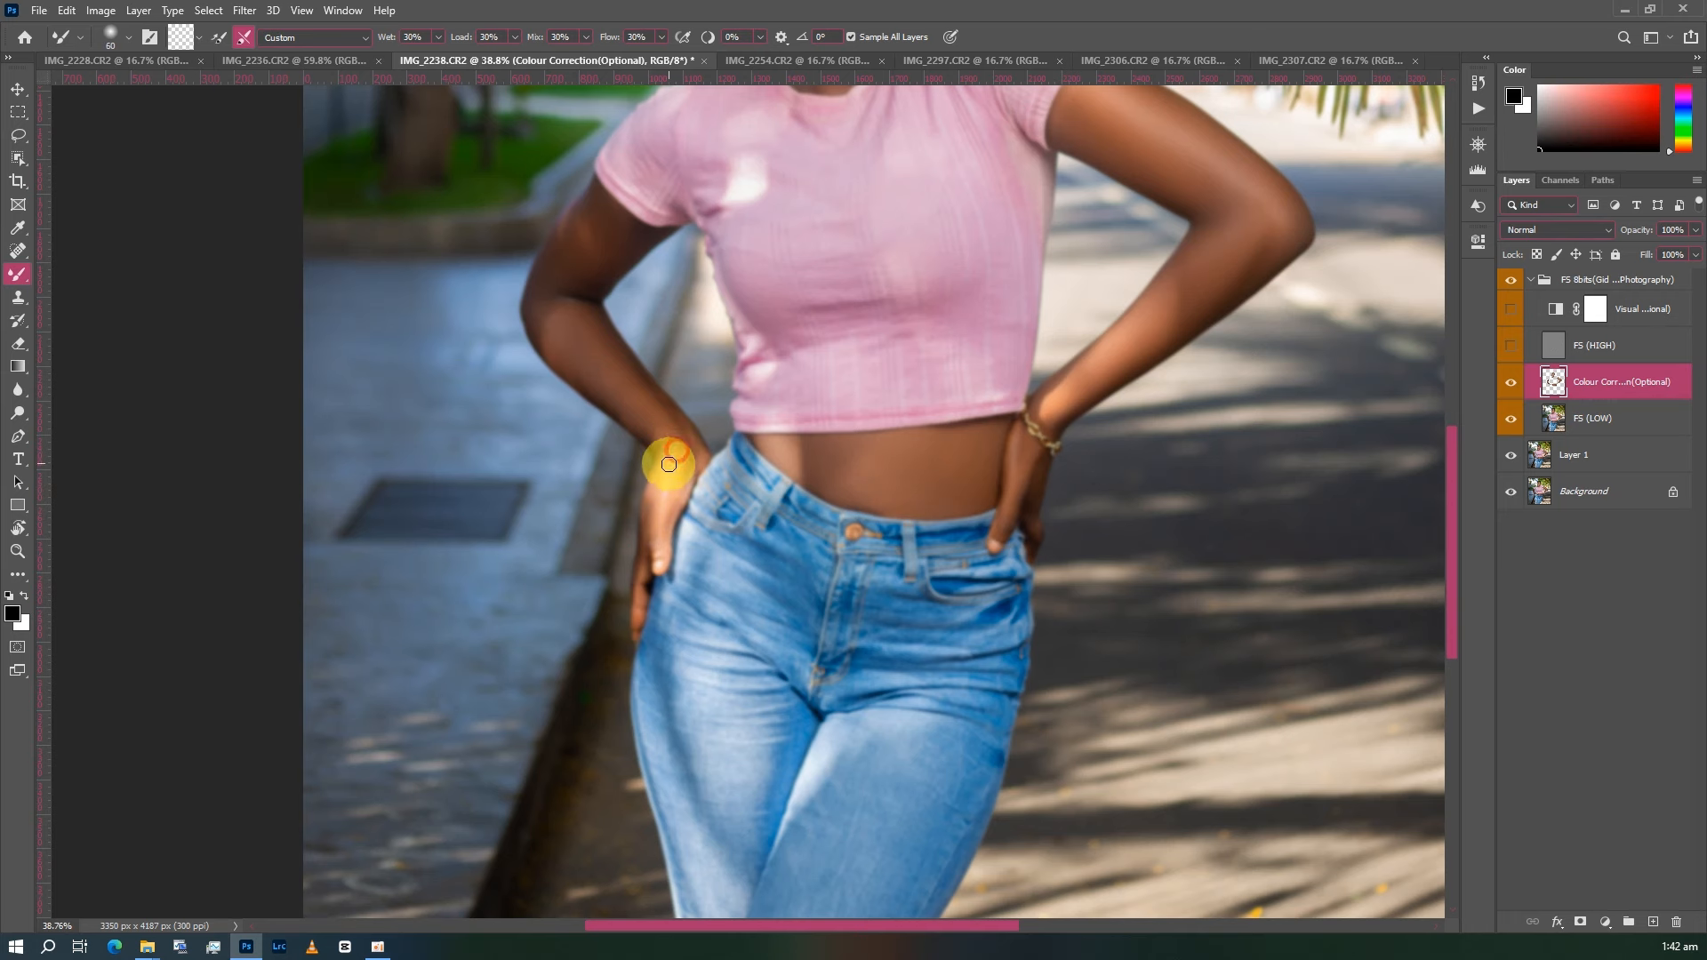
- Blend the fingers resting against the jeans on the side without the bracelet with the Mixer Brush at size 45
{"action": "scroll", "coordinate": [658, 475], "scroll_direction": "down", "scroll_amount": 1}
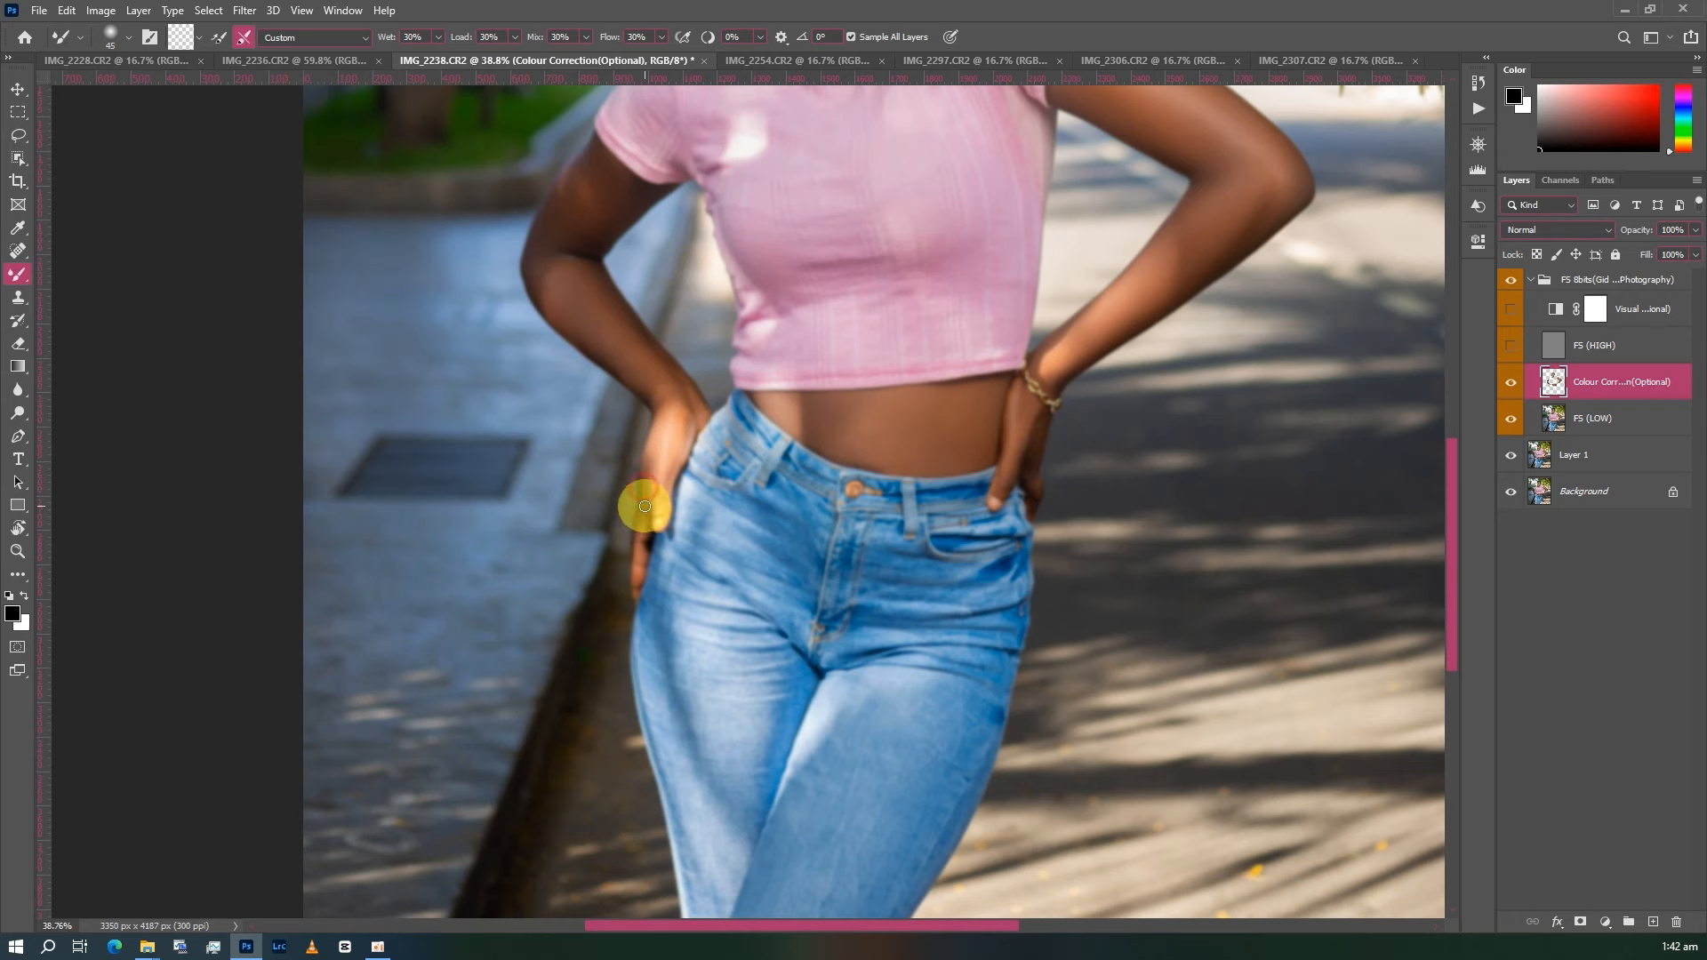
{"action": "scroll", "coordinate": [642, 529], "scroll_direction": "down", "scroll_amount": 2}
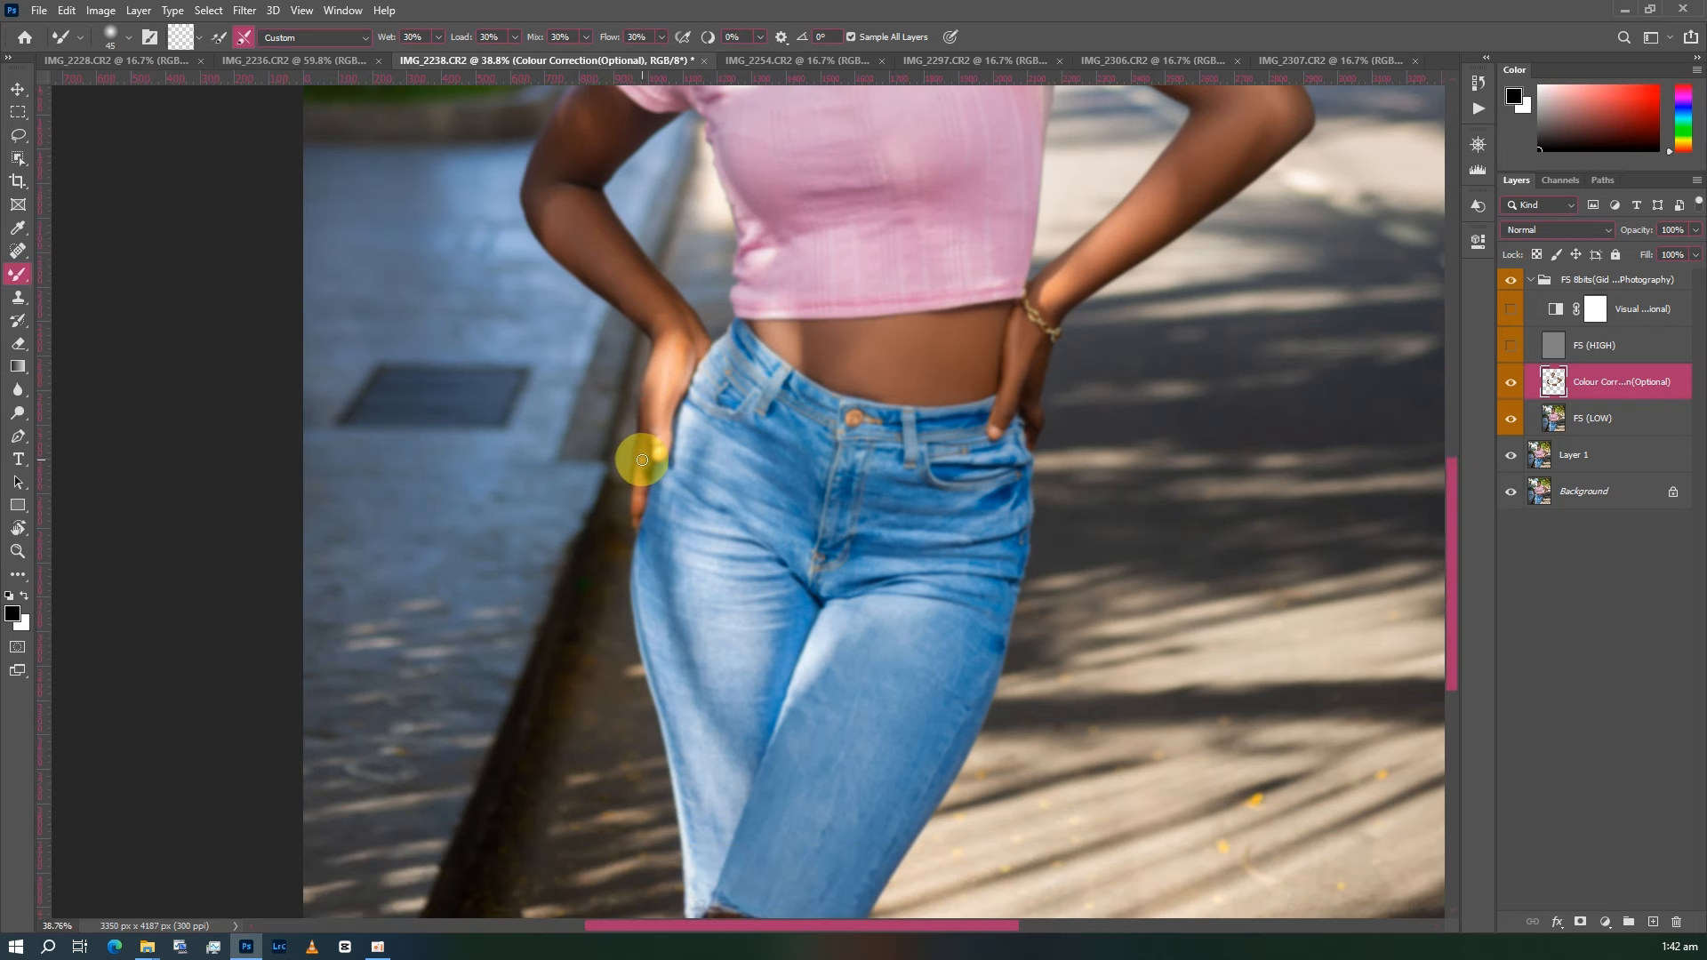
{"action": "left_click_drag", "start_coordinate": [637, 501], "coordinate": [642, 479]}
{"action": "key", "text": "bracketleft"}
- Blend the patch of knee skin showing through the ripped jeans at the photo's lower edge with an enlarged Mixer Brush
{"action": "scroll", "coordinate": [676, 533], "scroll_direction": "down", "scroll_amount": 9}
{"action": "key", "text": "bracketright"}
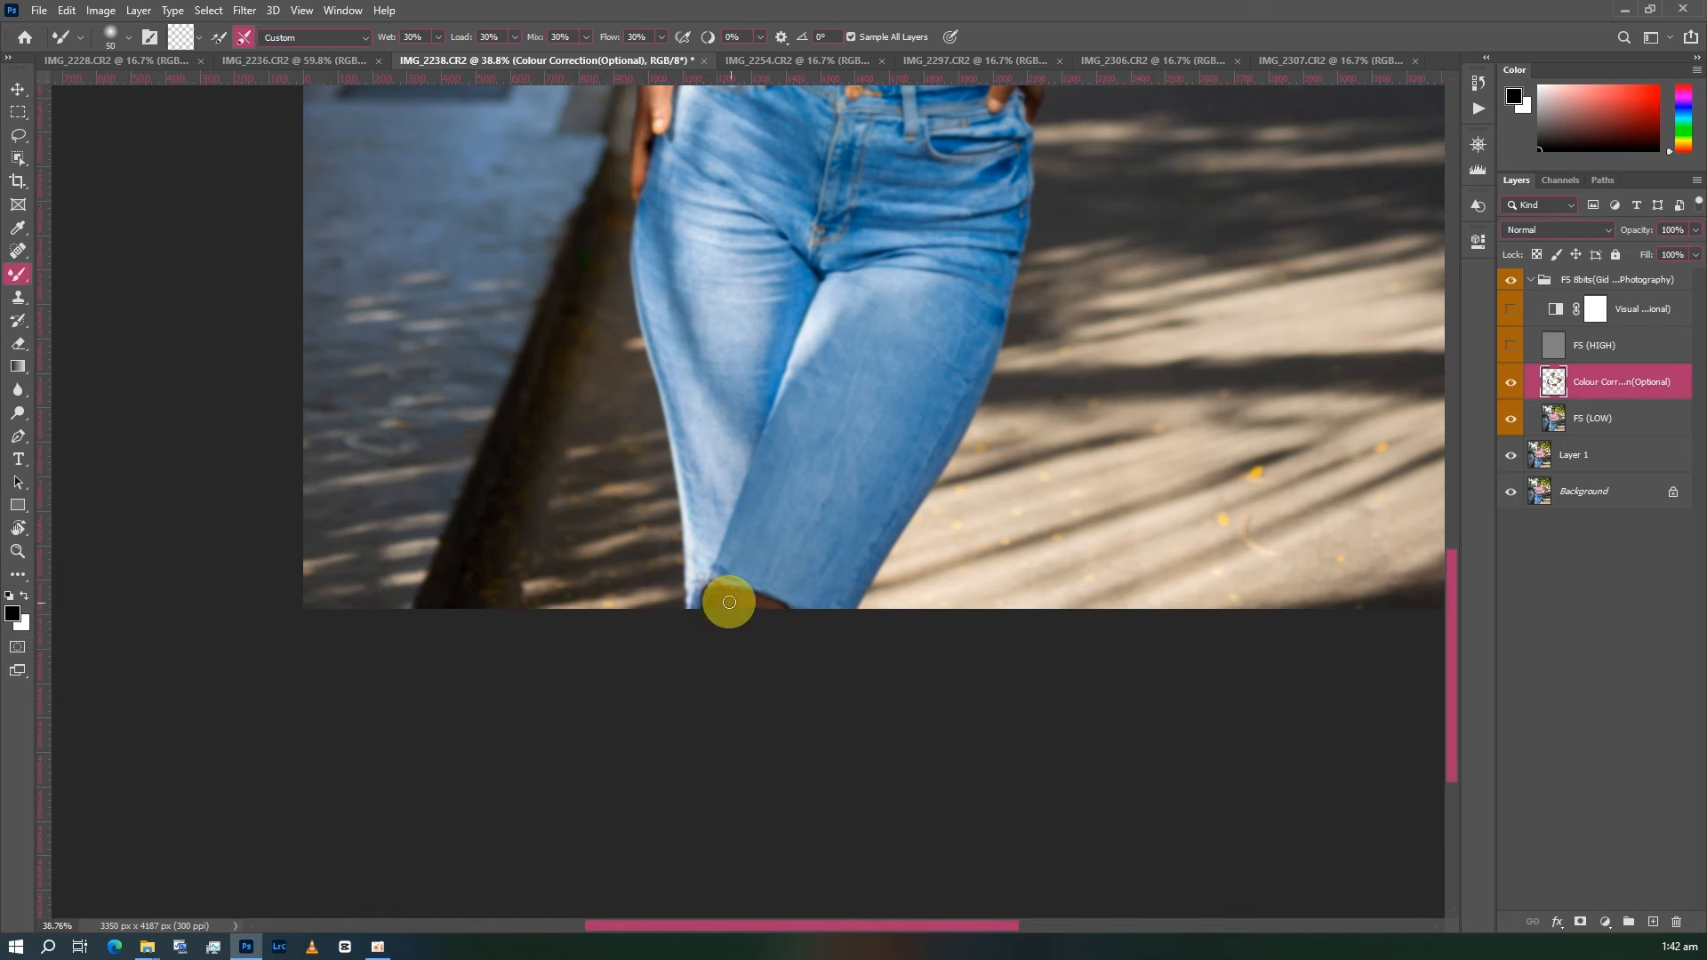
{"action": "key", "text": "bracketright"}
{"action": "key", "text": "bracketright"}
{"action": "key", "text": "bracketright"}
{"action": "mouse_move", "coordinate": [733, 601]}
{"action": "left_mouse_down"}
{"action": "mouse_move", "coordinate": [774, 611]}
{"action": "mouse_move", "coordinate": [720, 602]}
{"action": "left_mouse_up"}
{"action": "key", "text": "bracketleft"}
- Show the FS (HIGH) layer again to restore texture over the blended arm, hand and knee skin
{"action": "scroll", "coordinate": [899, 563], "scroll_direction": "up", "scroll_amount": 2}
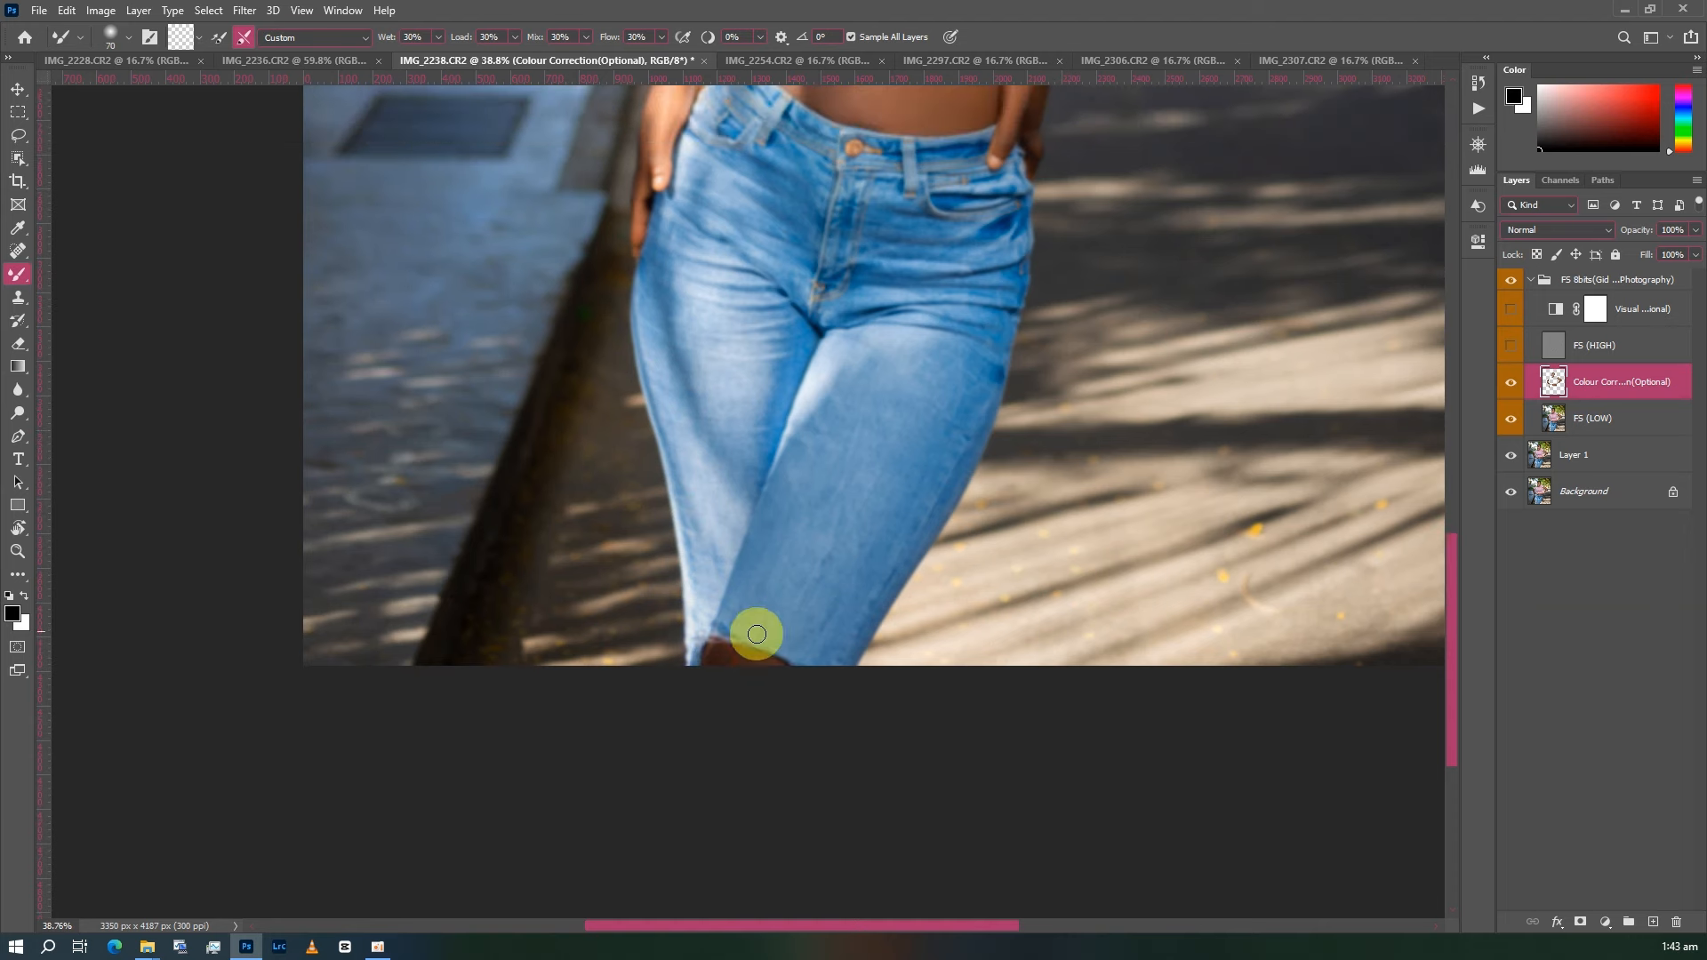
{"action": "scroll", "coordinate": [744, 622], "scroll_direction": "up", "scroll_amount": 10}
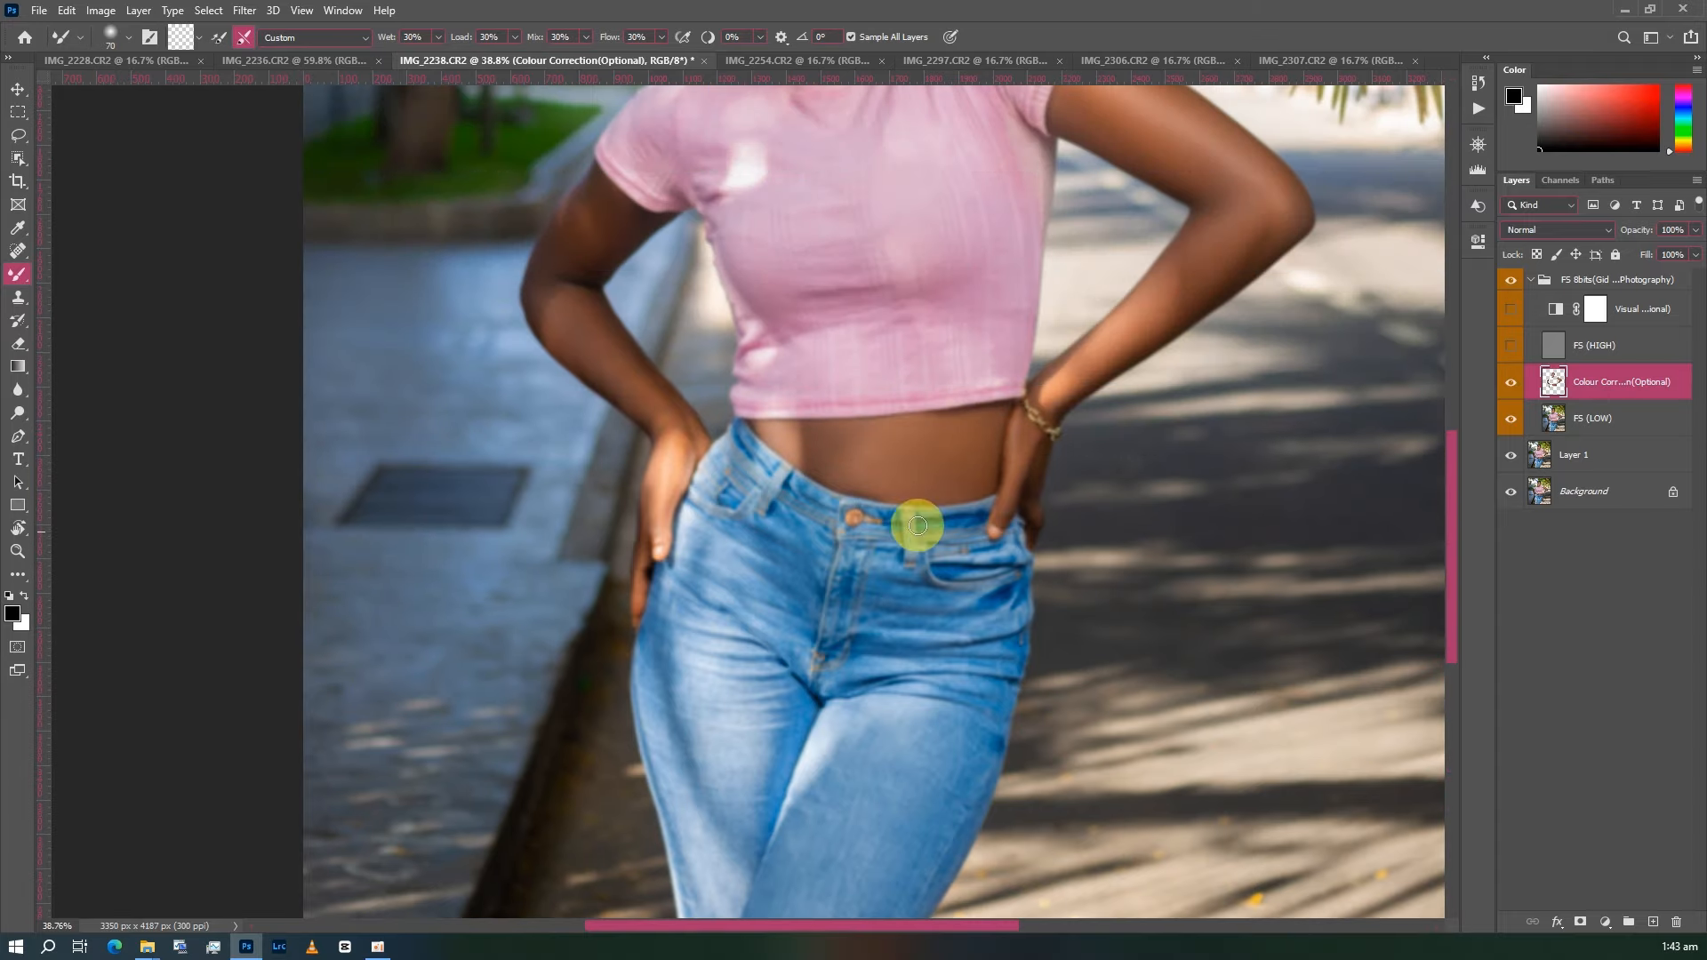
{"action": "scroll", "coordinate": [918, 525], "scroll_direction": "up", "scroll_amount": 4}
{"action": "left_click", "coordinate": [1510, 345]}
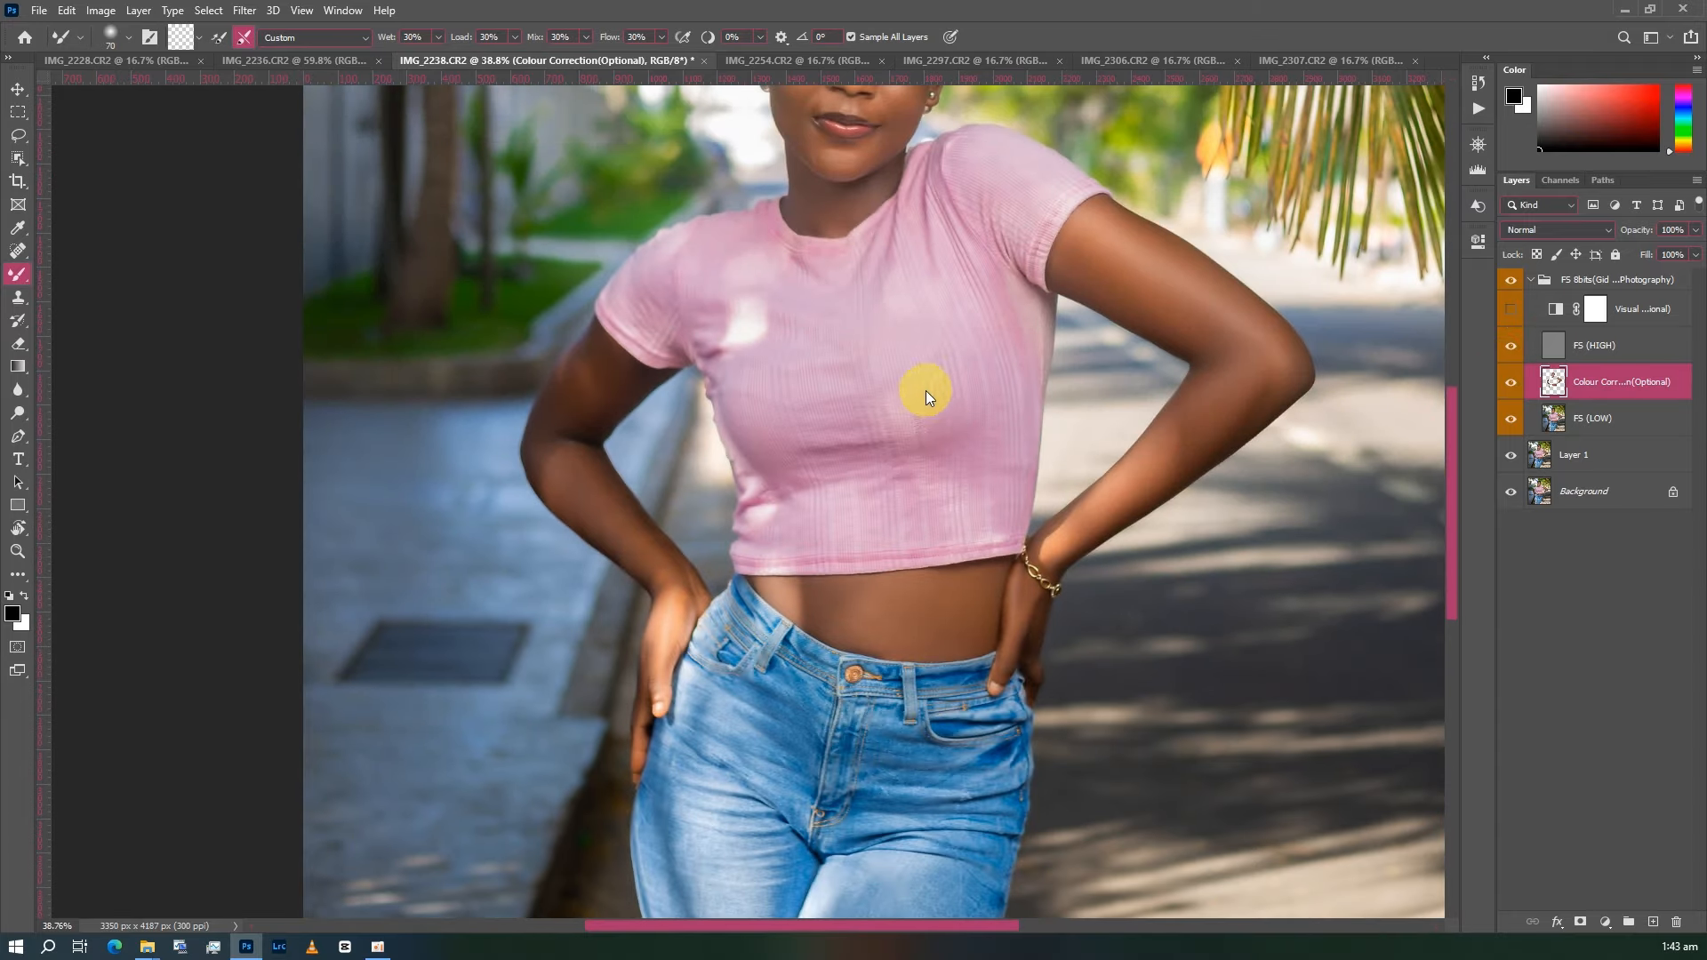
{"action": "scroll", "coordinate": [1000, 454], "scroll_direction": "up", "scroll_amount": 2}
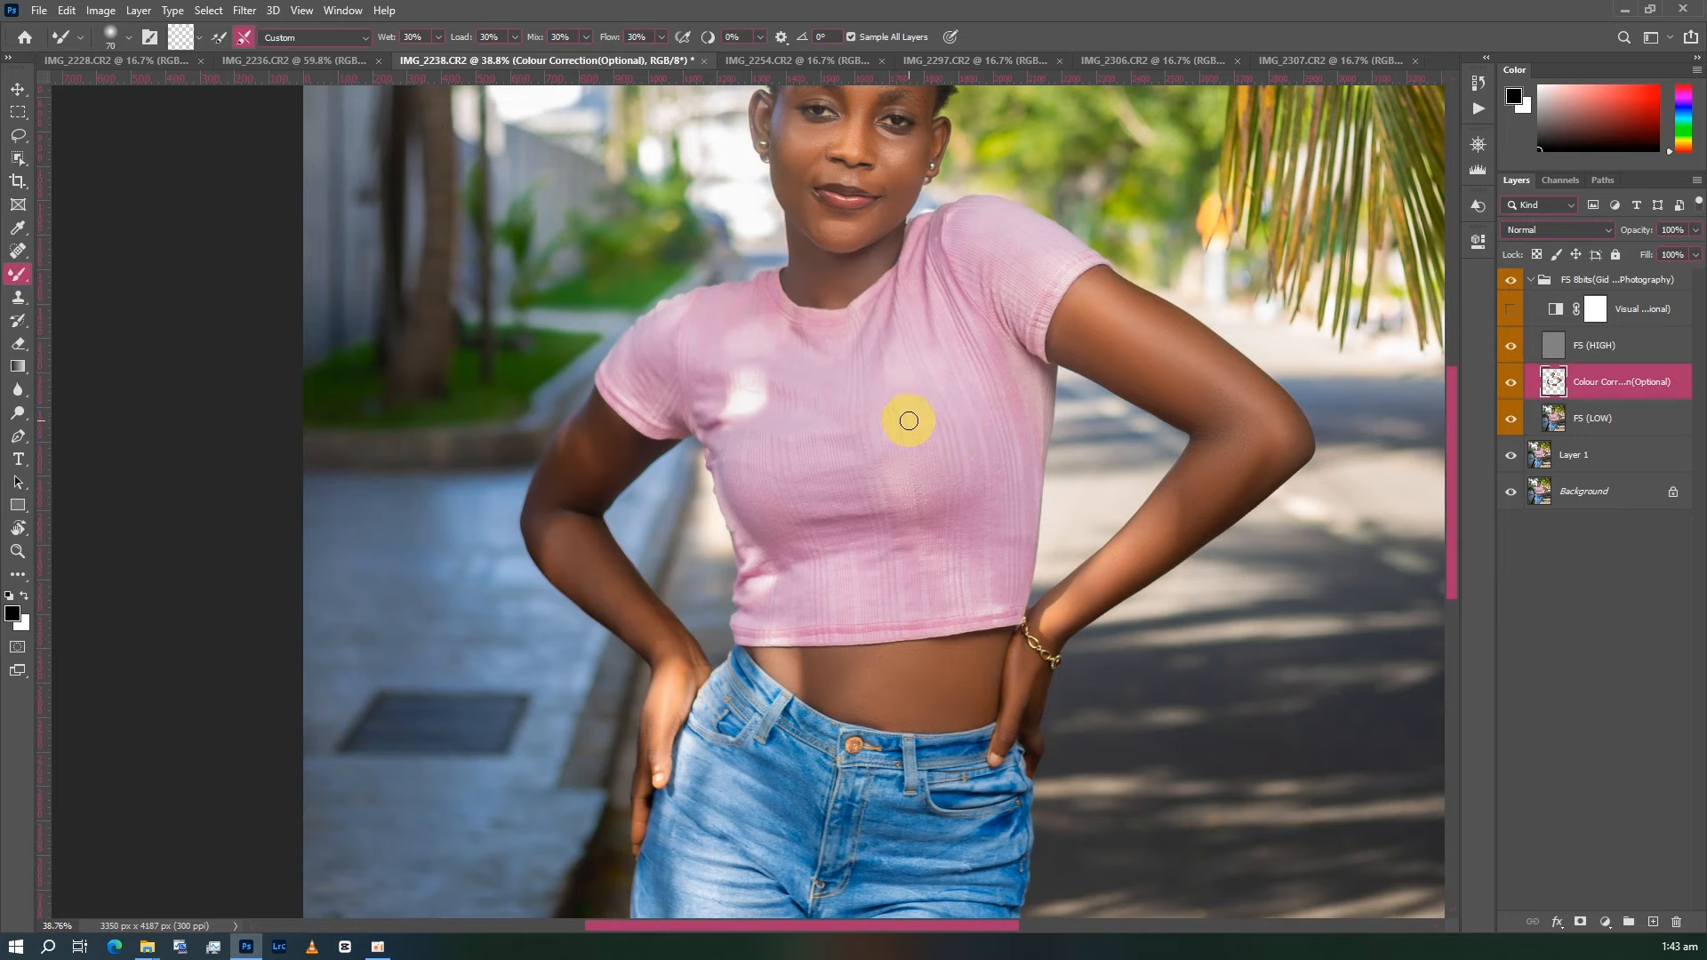
{"action": "scroll", "coordinate": [909, 421], "scroll_direction": "down", "scroll_amount": 2}
- Select the inner strip of the bracelet-side upper arm with the Lasso at 18 px feather and apply Gaussian Blur to it
{"action": "key", "text": "l"}
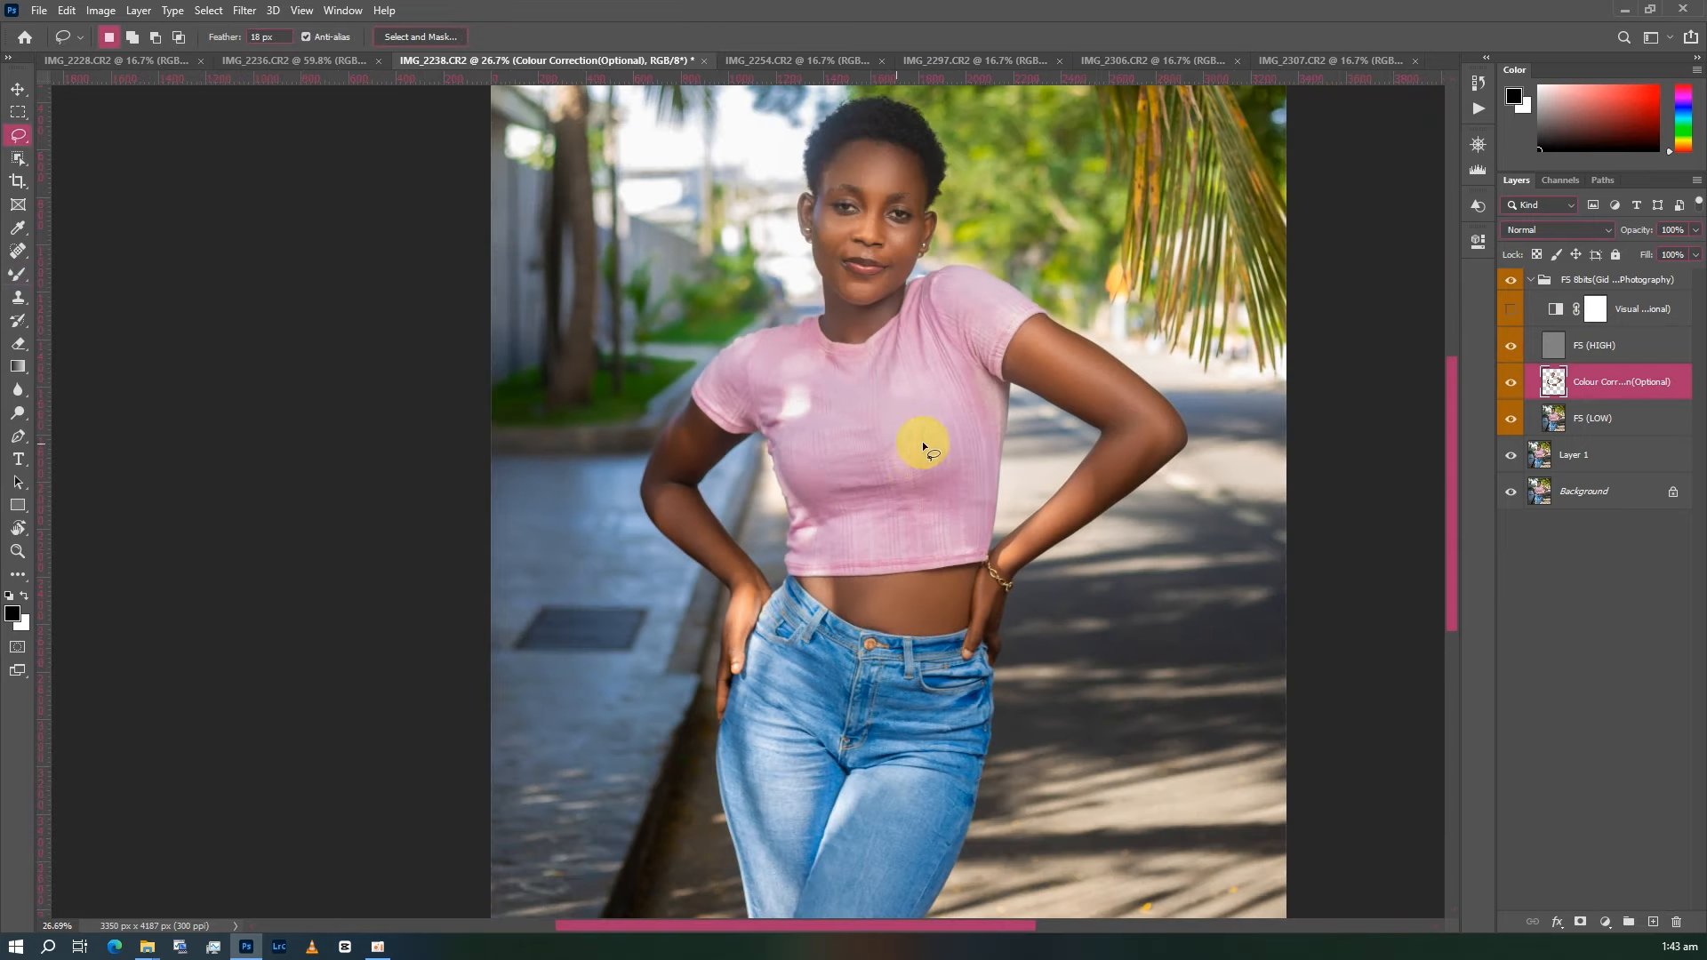
{"action": "scroll", "coordinate": [1077, 404], "scroll_direction": "up", "scroll_amount": 1}
{"action": "scroll", "coordinate": [1063, 425], "scroll_direction": "up", "scroll_amount": 4}
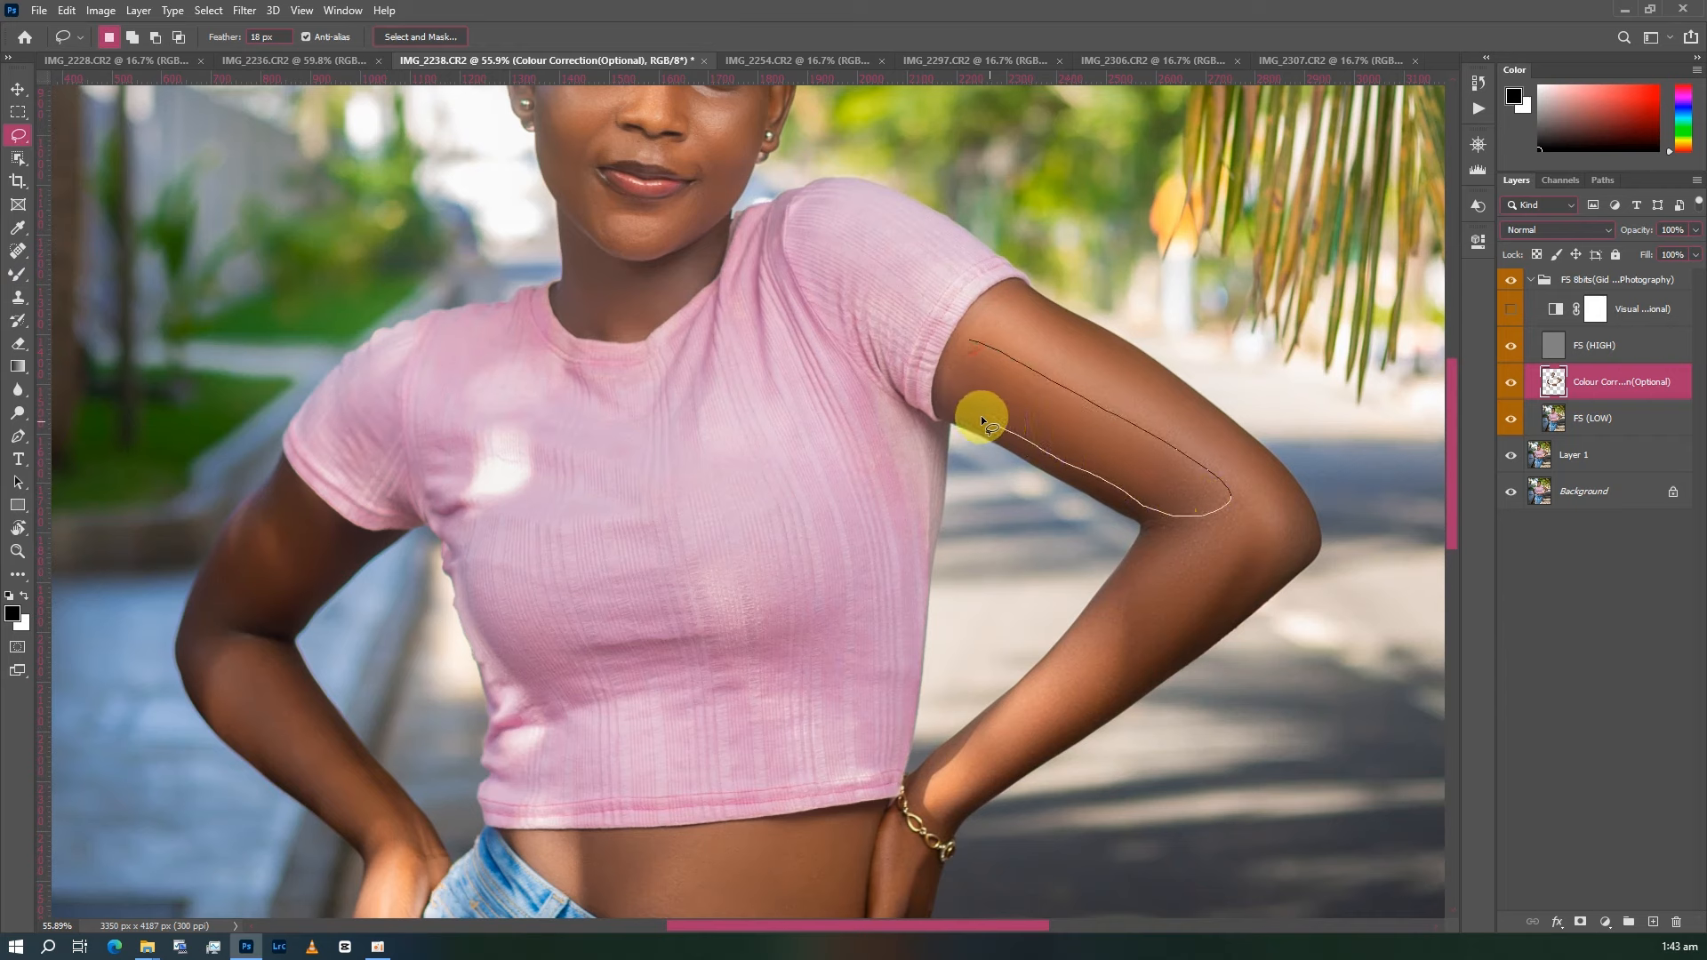
{"action": "left_click_drag", "start_coordinate": [948, 380], "coordinate": [958, 347]}
{"action": "right_click", "coordinate": [959, 349]}
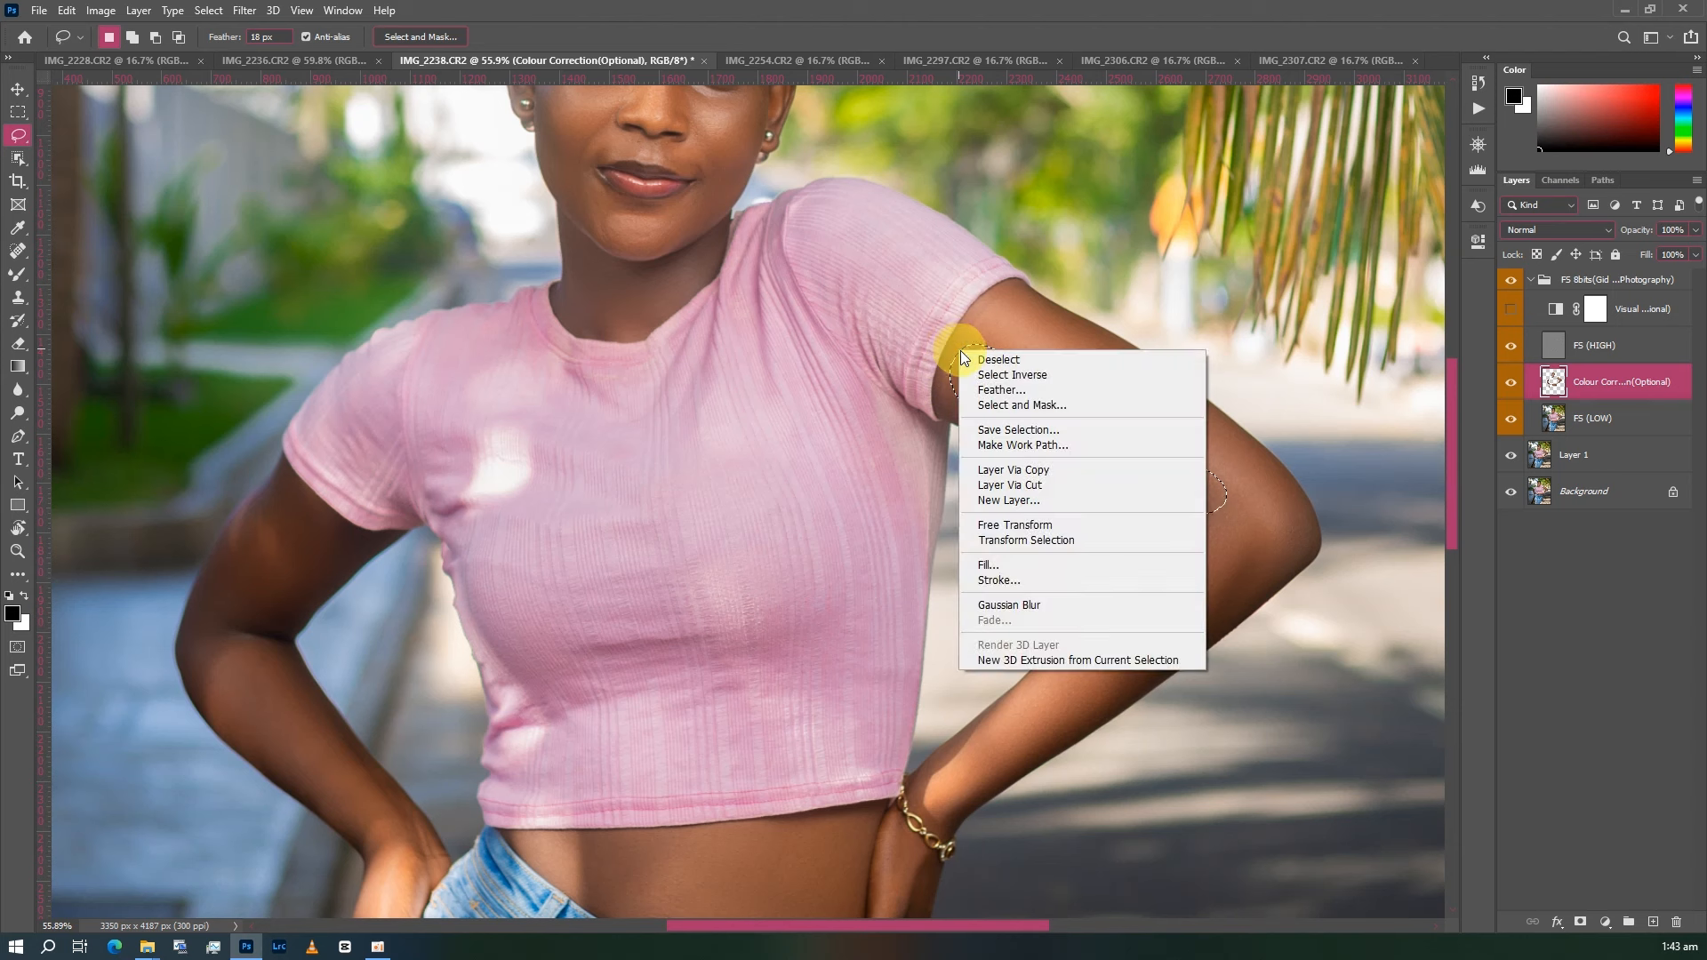
{"action": "left_click", "coordinate": [1047, 605]}
{"action": "left_click", "coordinate": [1046, 603]}
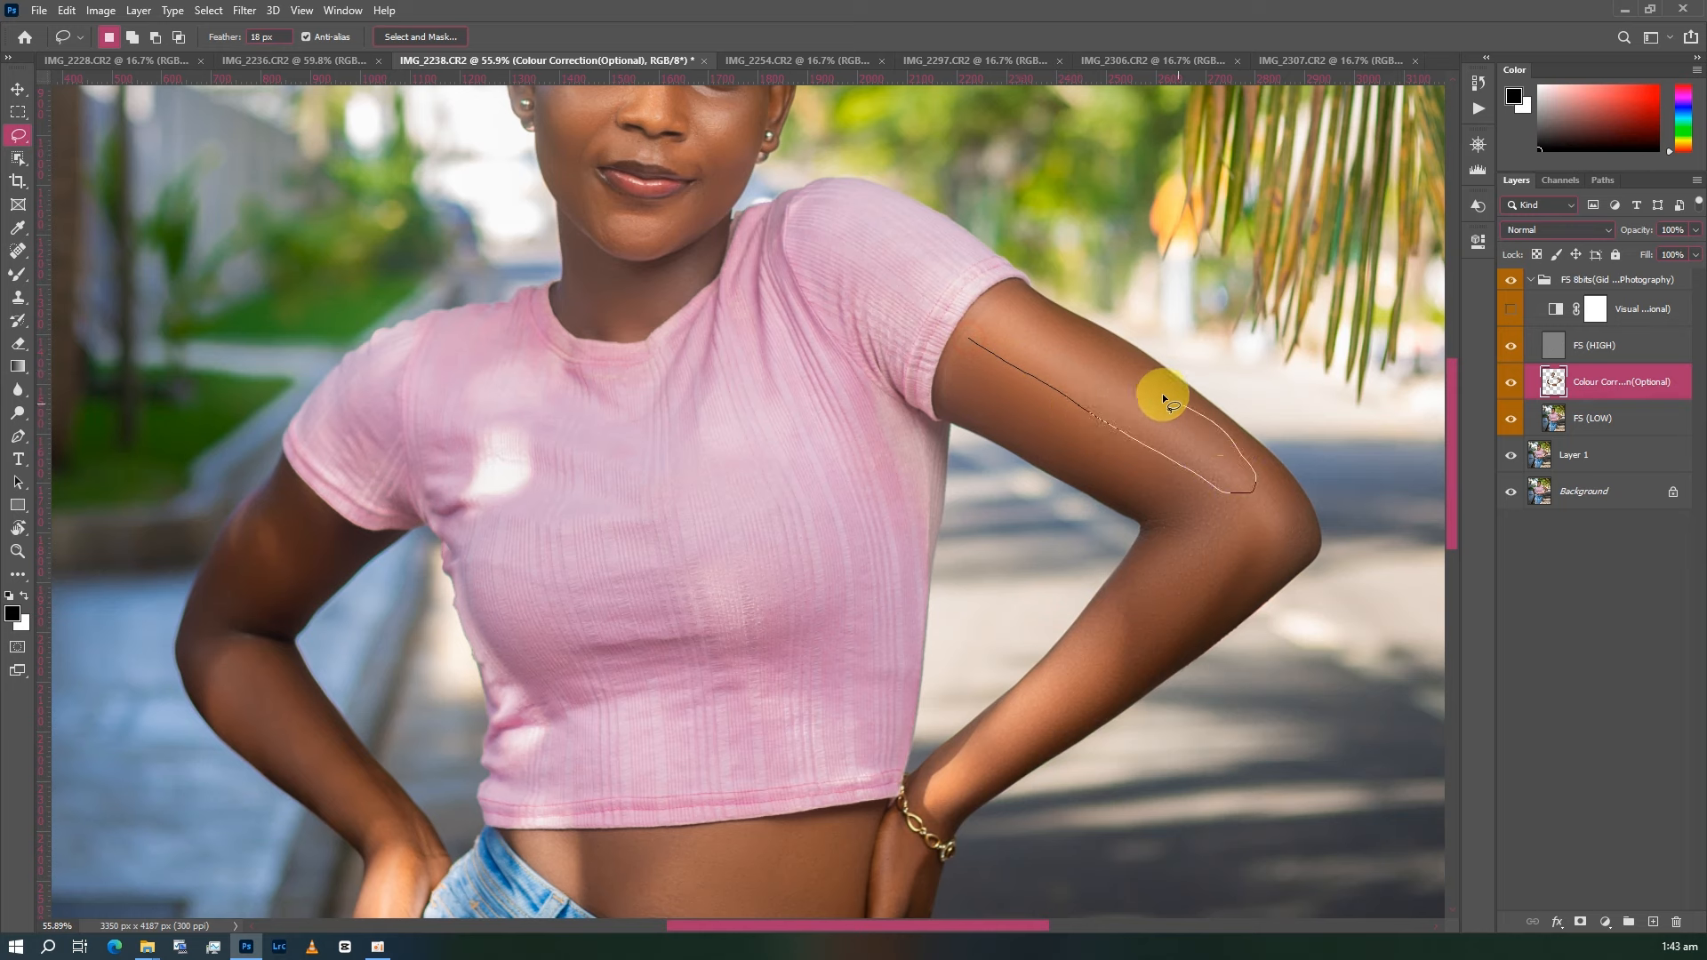
- Select the outer strip of the bracelet-side upper arm from sleeve to elbow with the Lasso and apply Gaussian Blur
{"action": "left_click_drag", "start_coordinate": [1022, 306], "coordinate": [988, 309]}
{"action": "right_click", "coordinate": [989, 312]}
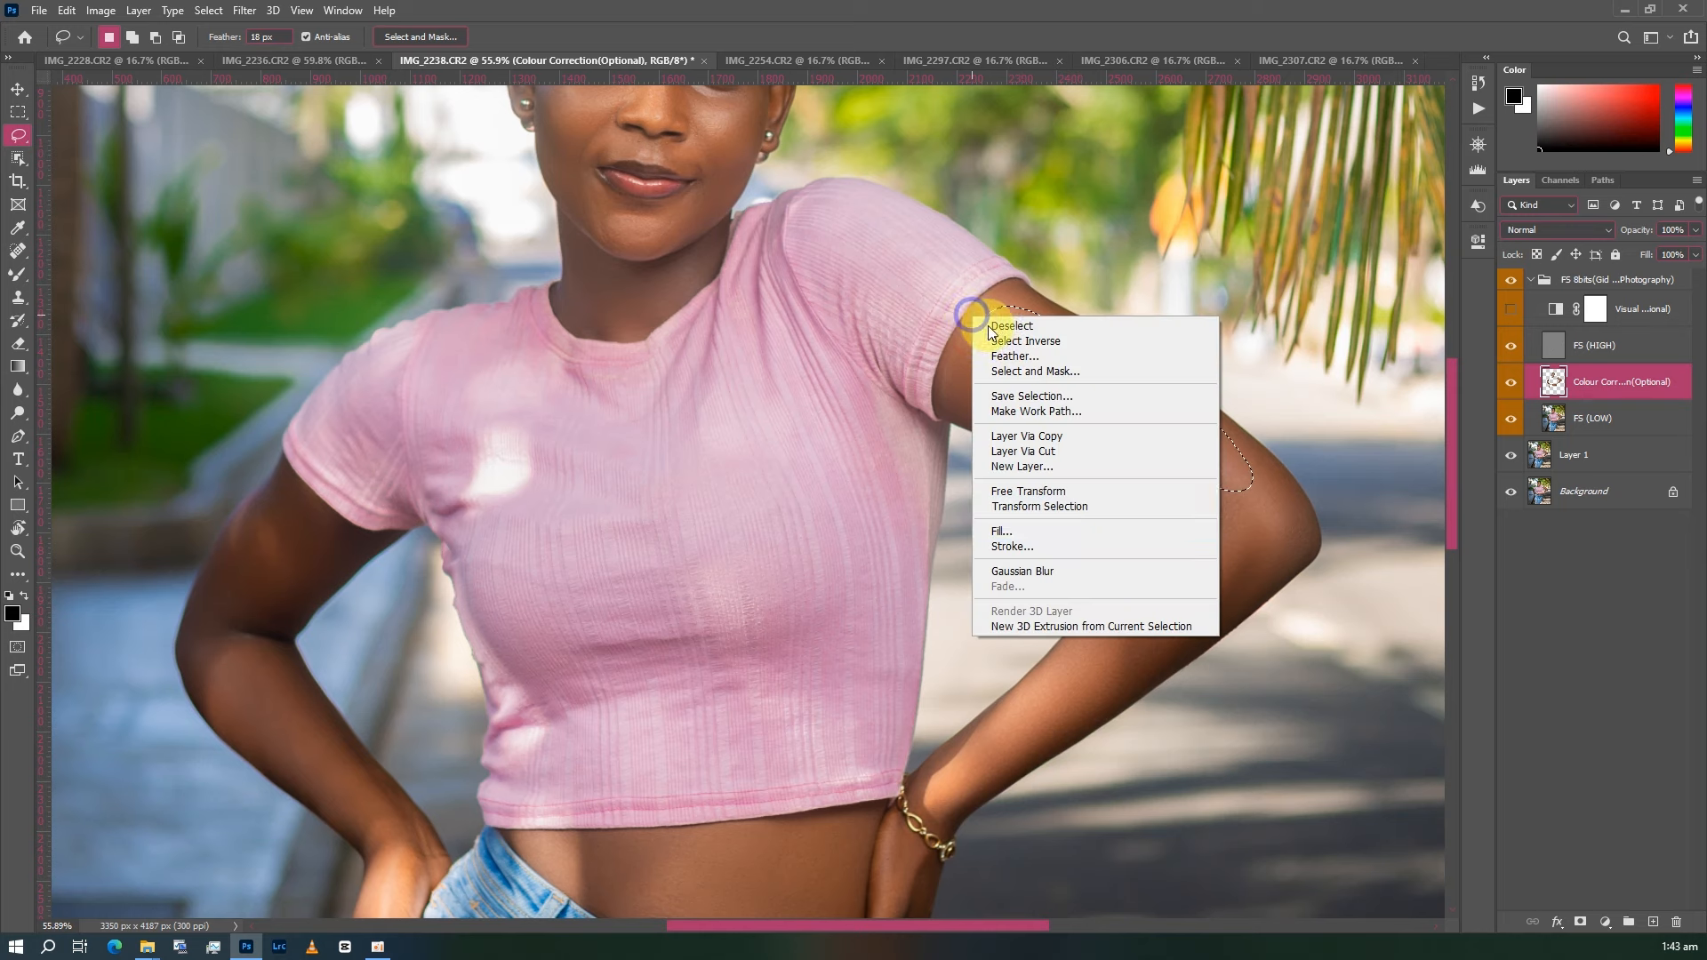
{"action": "left_click", "coordinate": [1058, 566]}
{"action": "left_click", "coordinate": [1078, 563]}
- Apply Gaussian Blur to Lasso selections around the bracelet-side inner elbow and the elbow tip, and deselect
{"action": "scroll", "coordinate": [1078, 564], "scroll_direction": "down", "scroll_amount": 3}
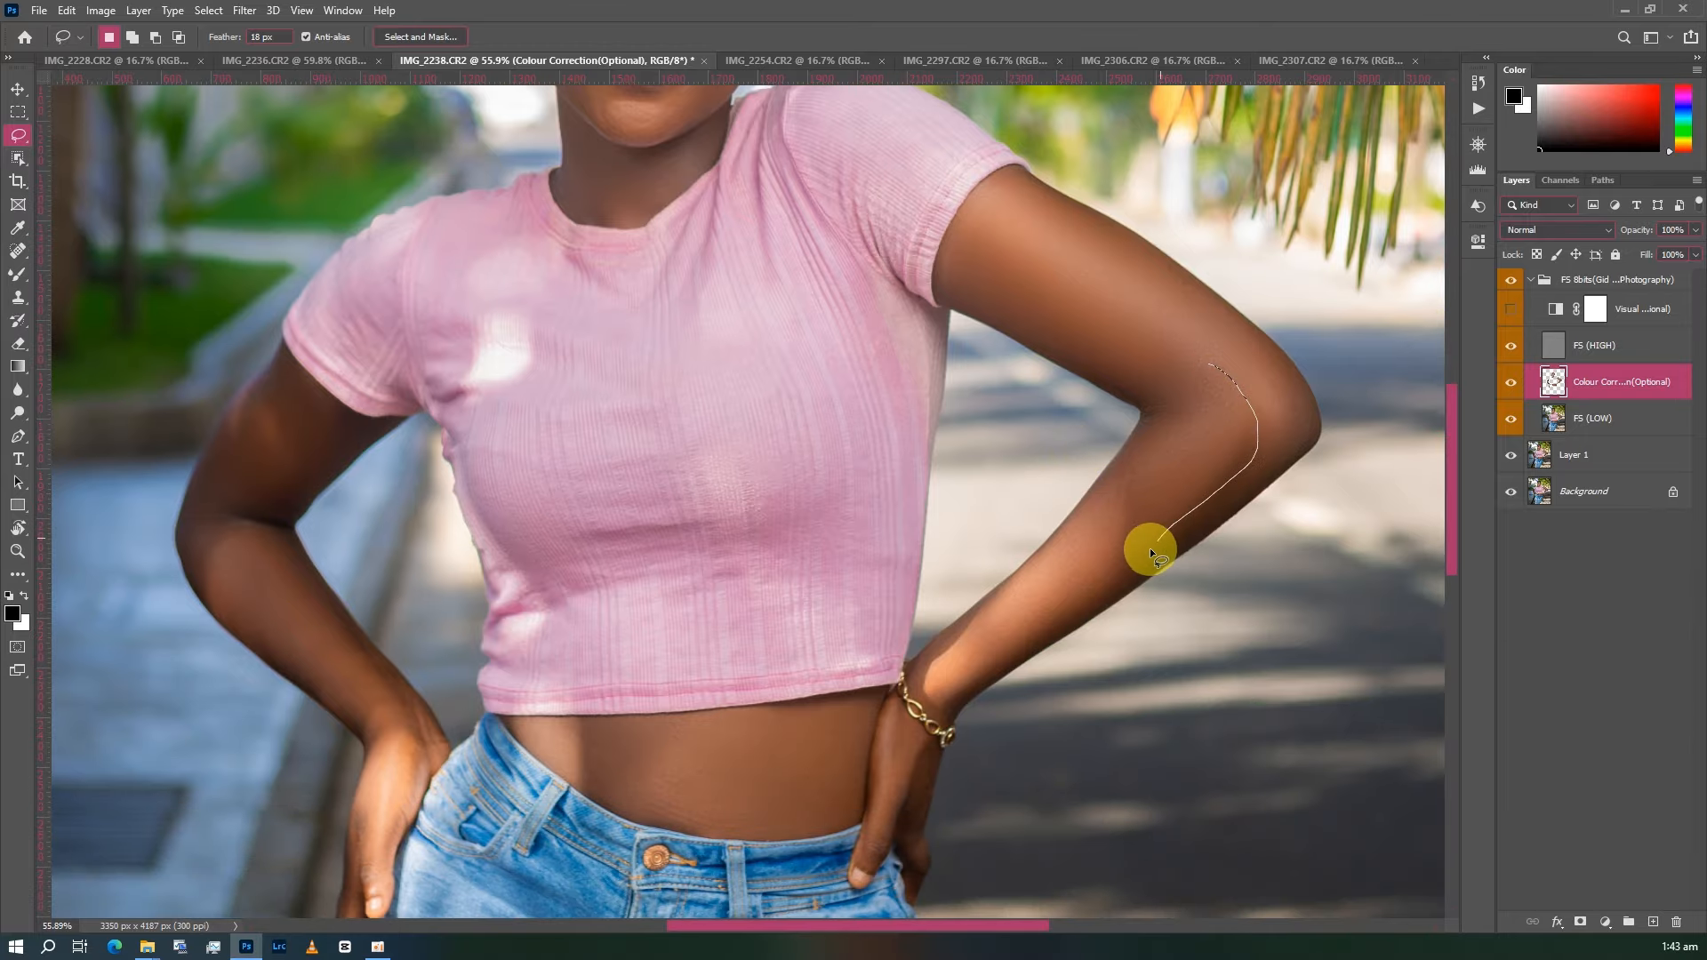
{"action": "right_click", "coordinate": [1140, 460]}
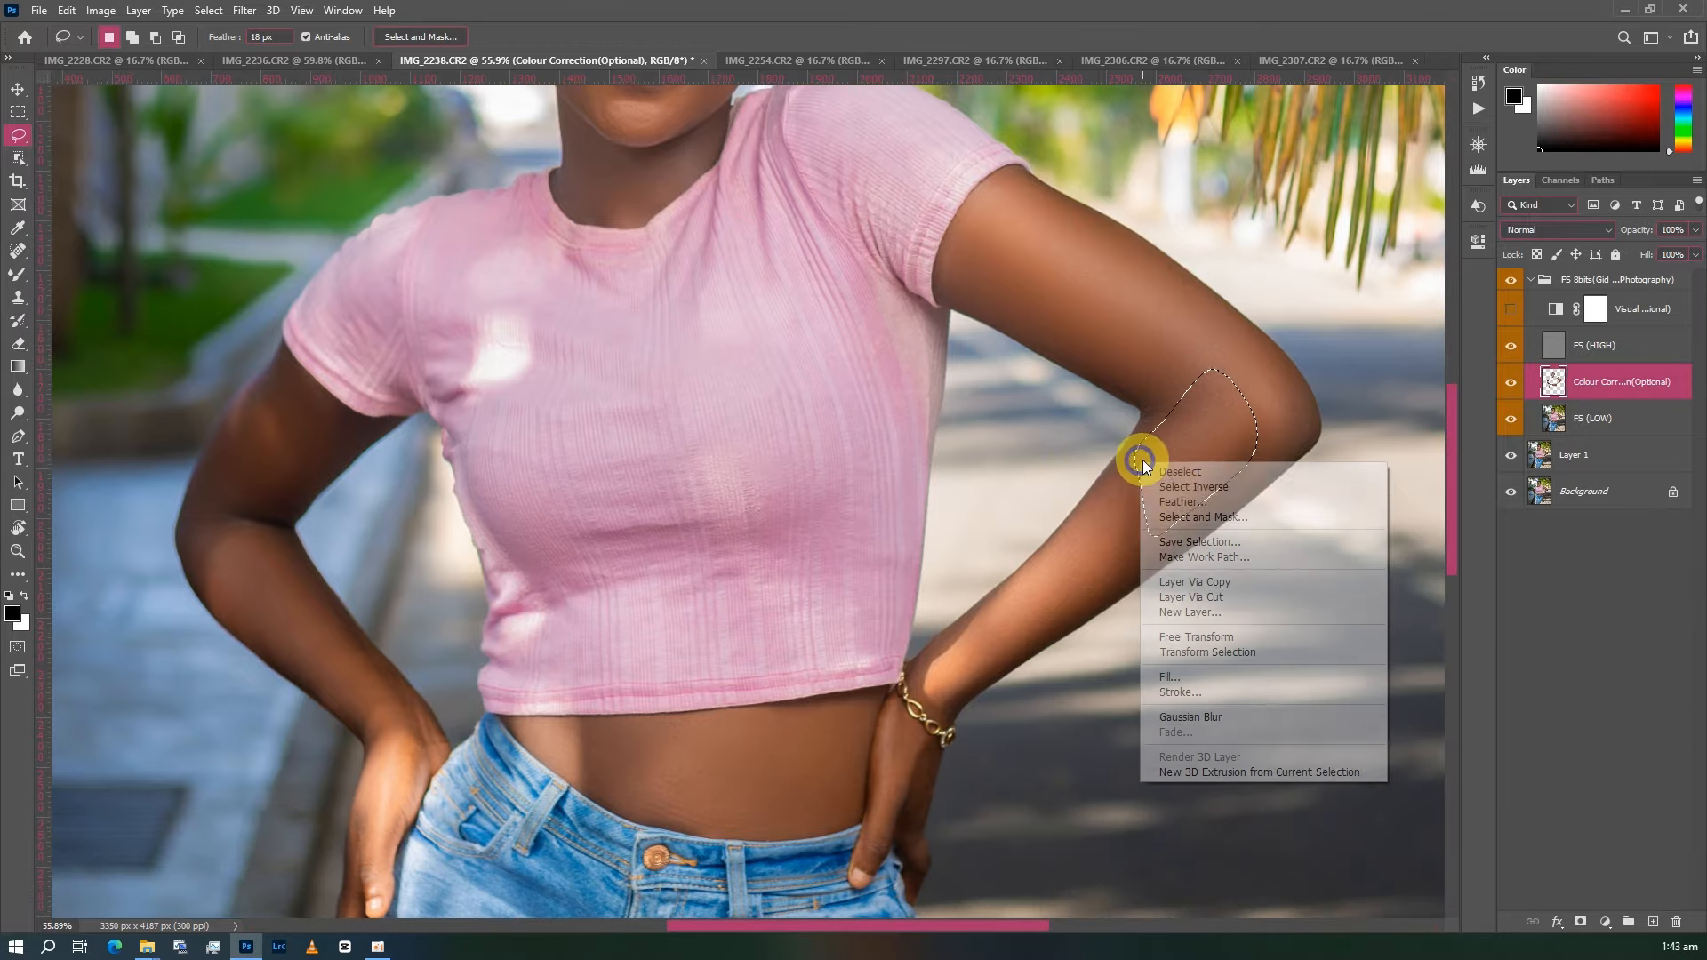
{"action": "left_click", "coordinate": [1191, 719]}
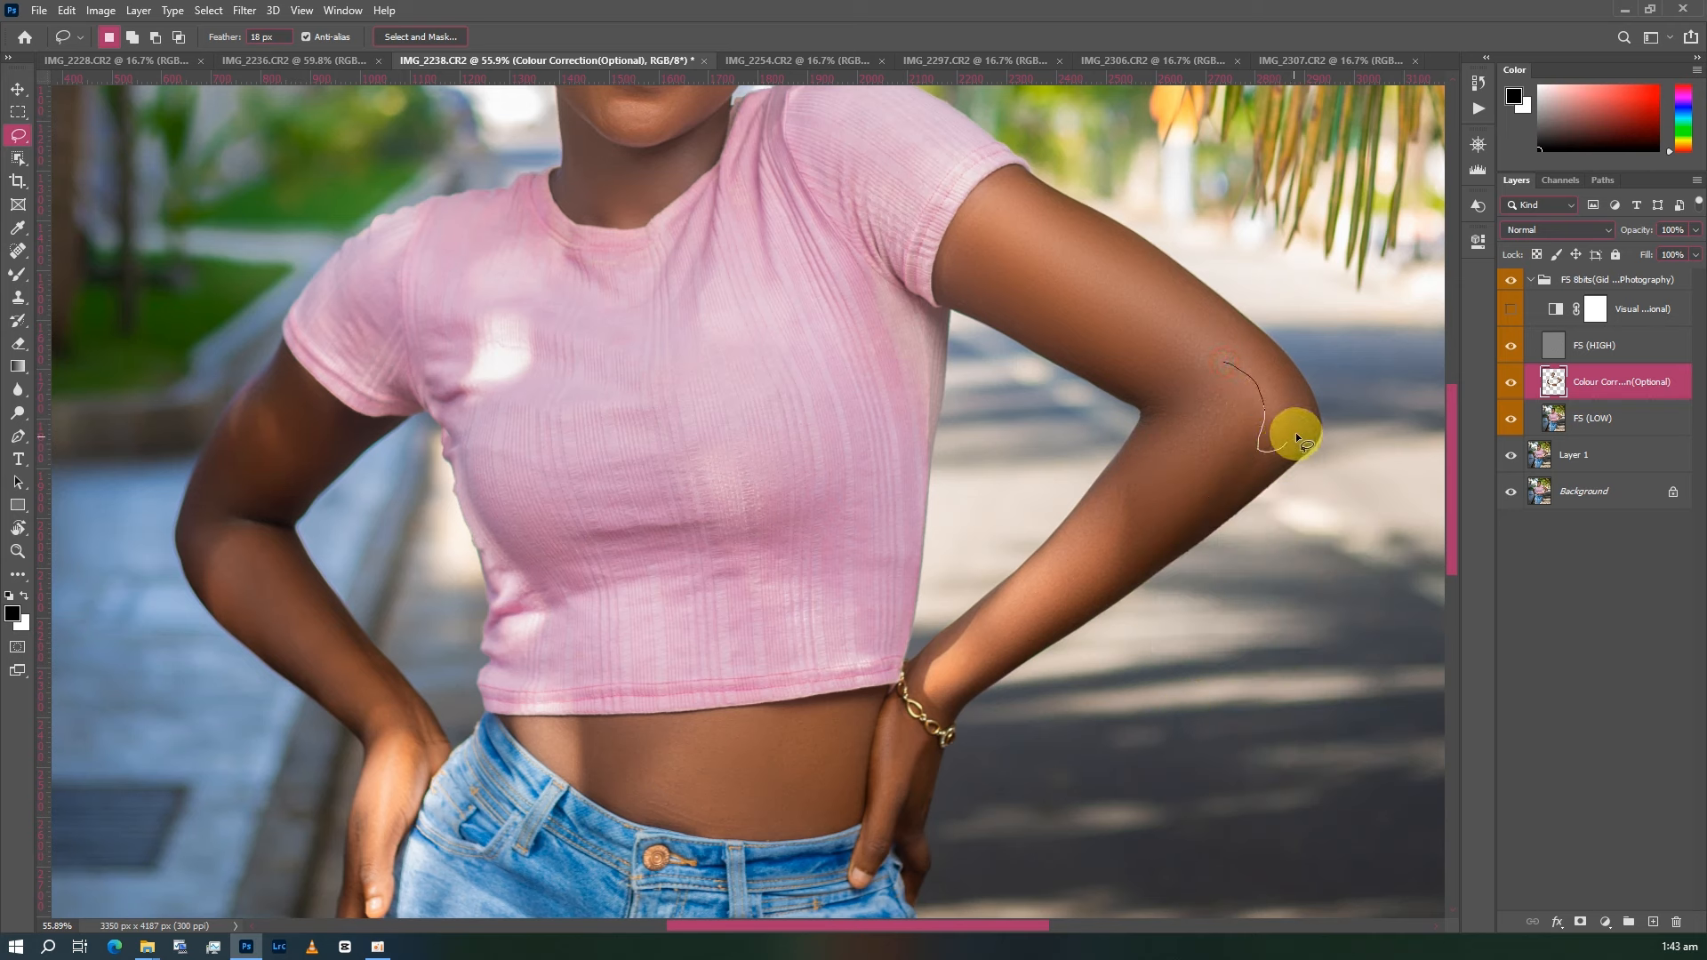
{"action": "right_click", "coordinate": [1236, 338]}
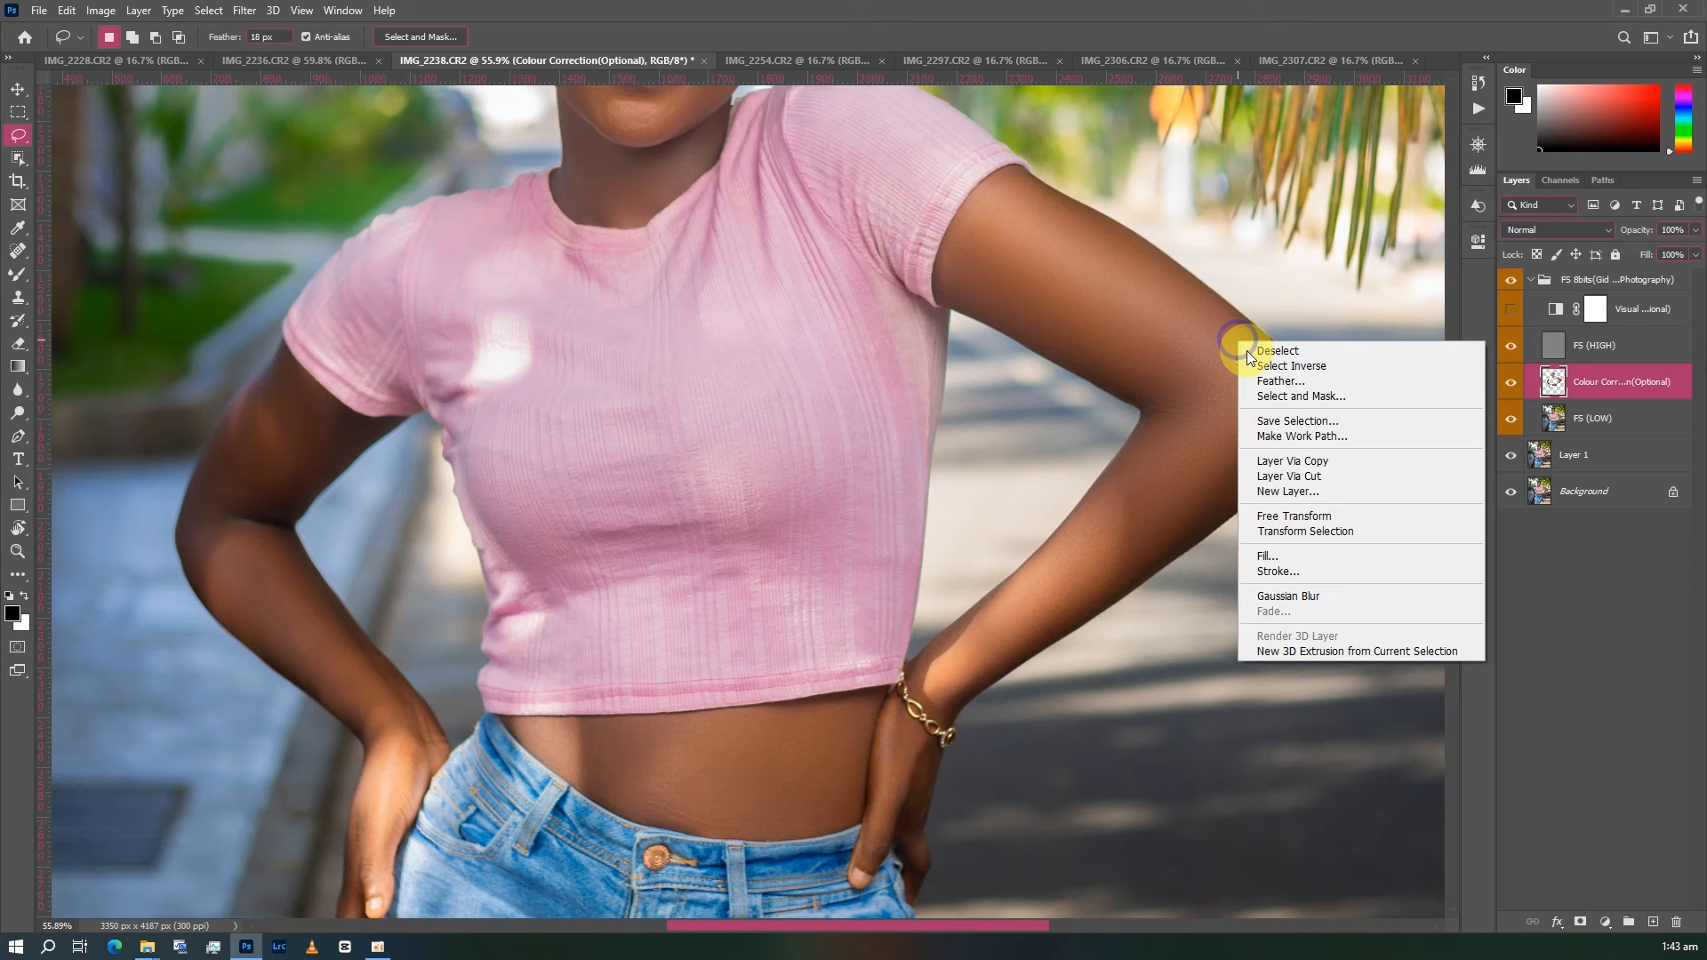
{"action": "left_click", "coordinate": [1332, 595]}
{"action": "key", "text": "ctrl+d"}
- Select the inner strip of the bracelet-side forearm down to the wrist with the Lasso and apply Gaussian Blur
{"action": "scroll", "coordinate": [1127, 338], "scroll_direction": "down", "scroll_amount": 3}
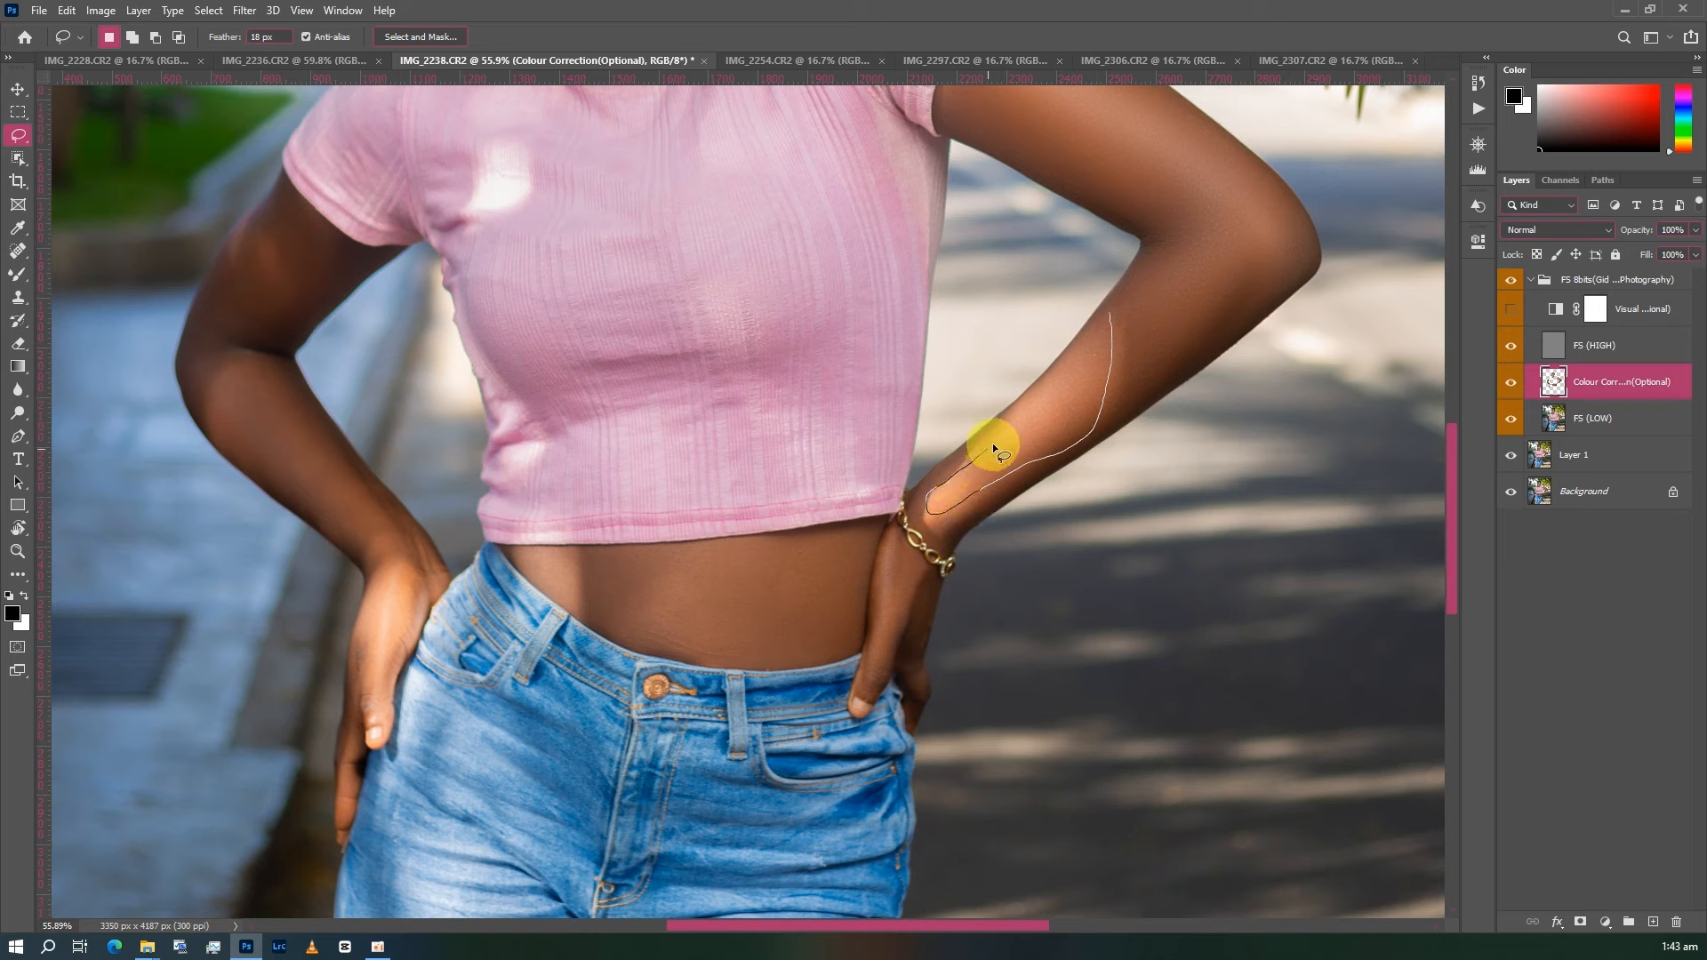
{"action": "right_click", "coordinate": [1022, 418]}
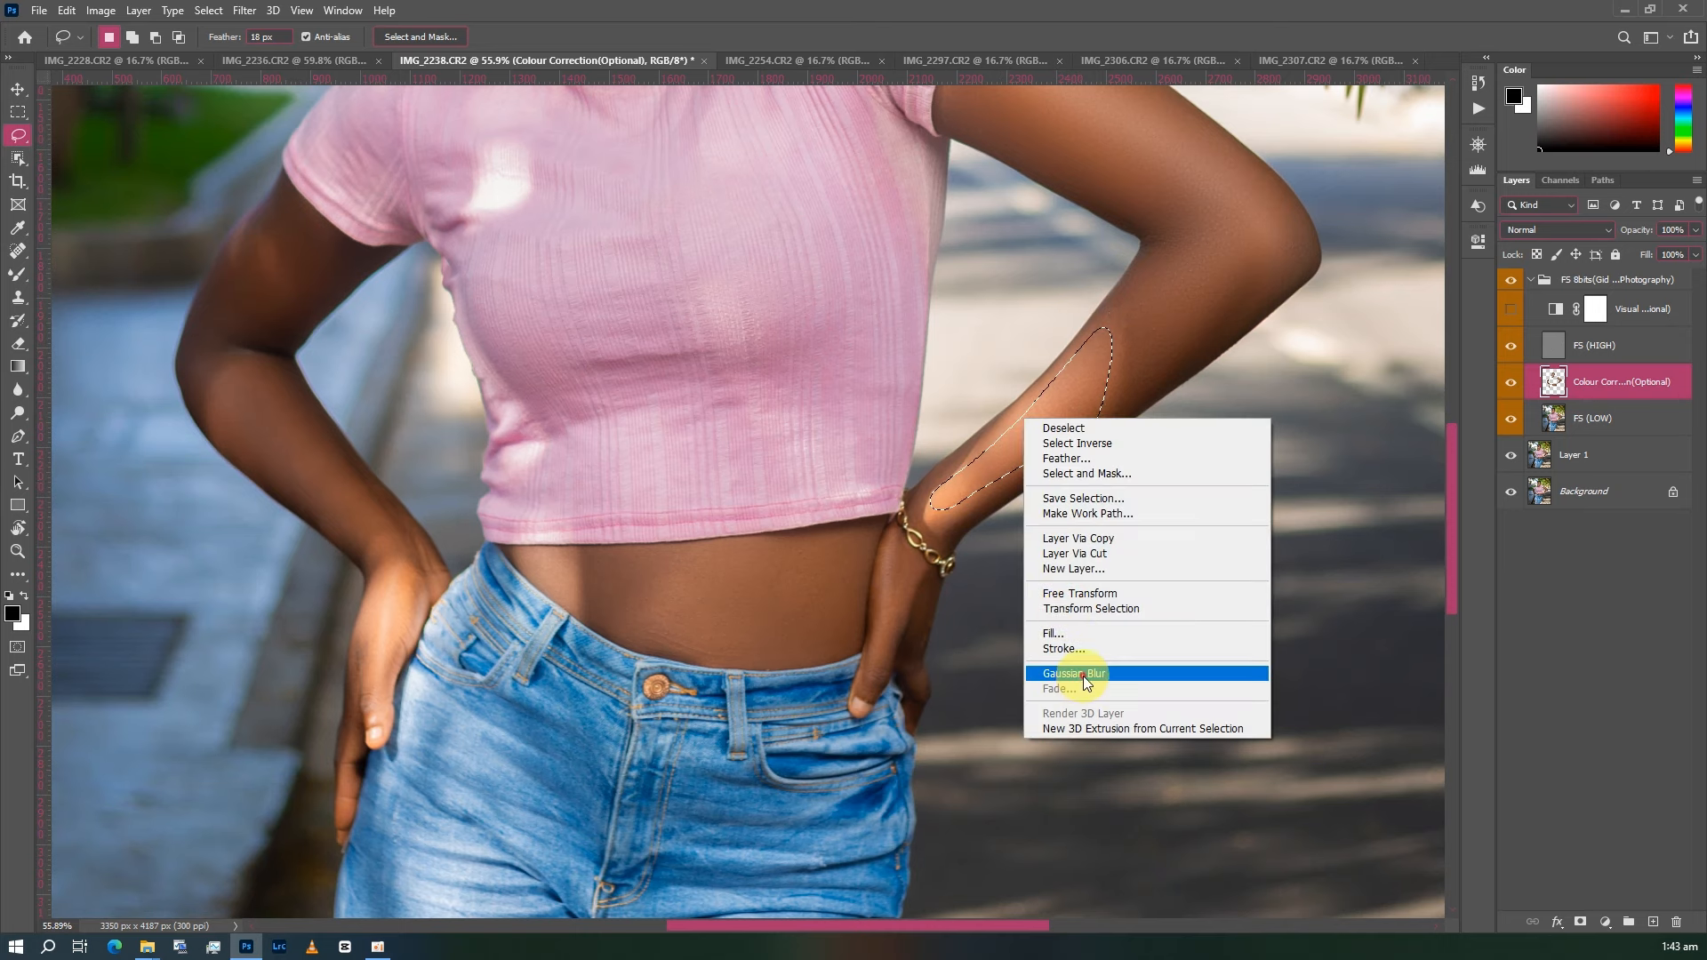
{"action": "left_click", "coordinate": [1080, 673]}
- Select the midriff skin between the shirt hem and the jeans with the Lasso and apply Gaussian Blur
{"action": "scroll", "coordinate": [1136, 371], "scroll_direction": "down", "scroll_amount": 3}
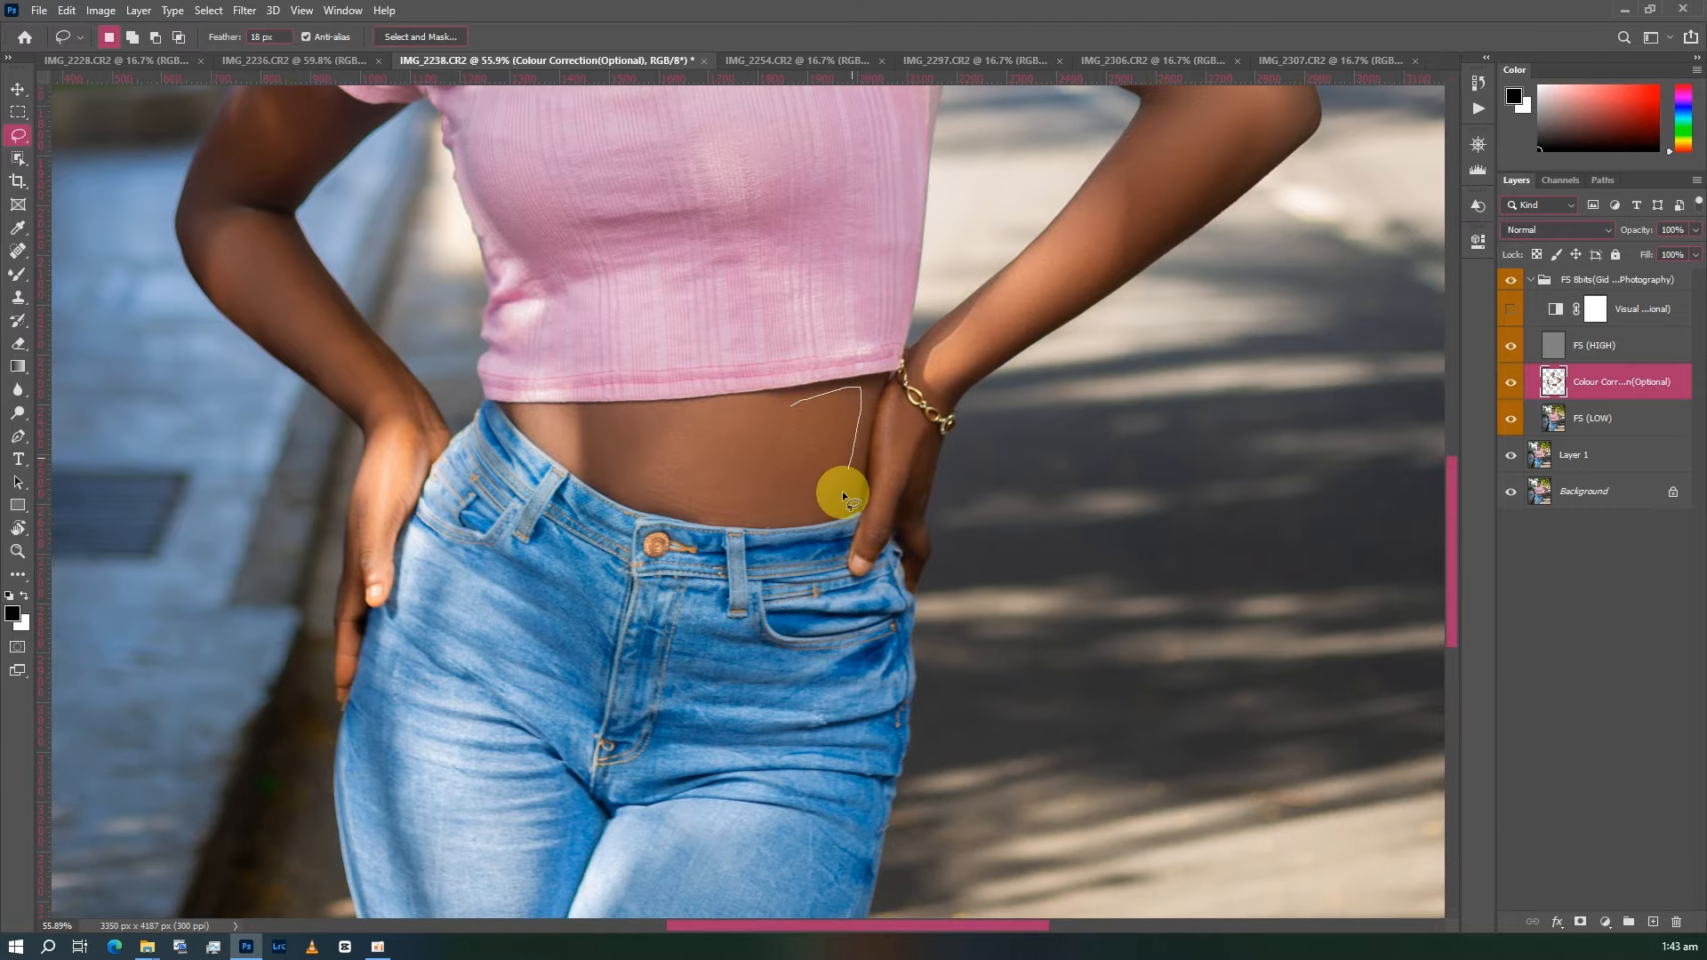
{"action": "left_click_drag", "start_coordinate": [679, 407], "coordinate": [686, 407]}
{"action": "right_click", "coordinate": [686, 408]}
{"action": "left_click", "coordinate": [770, 662]}
- Select the back of the hand below the bracelet with the Lasso and apply Gaussian Blur
{"action": "left_click_drag", "start_coordinate": [878, 527], "coordinate": [884, 425]}
{"action": "right_click", "coordinate": [884, 425]}
{"action": "left_click", "coordinate": [932, 681]}
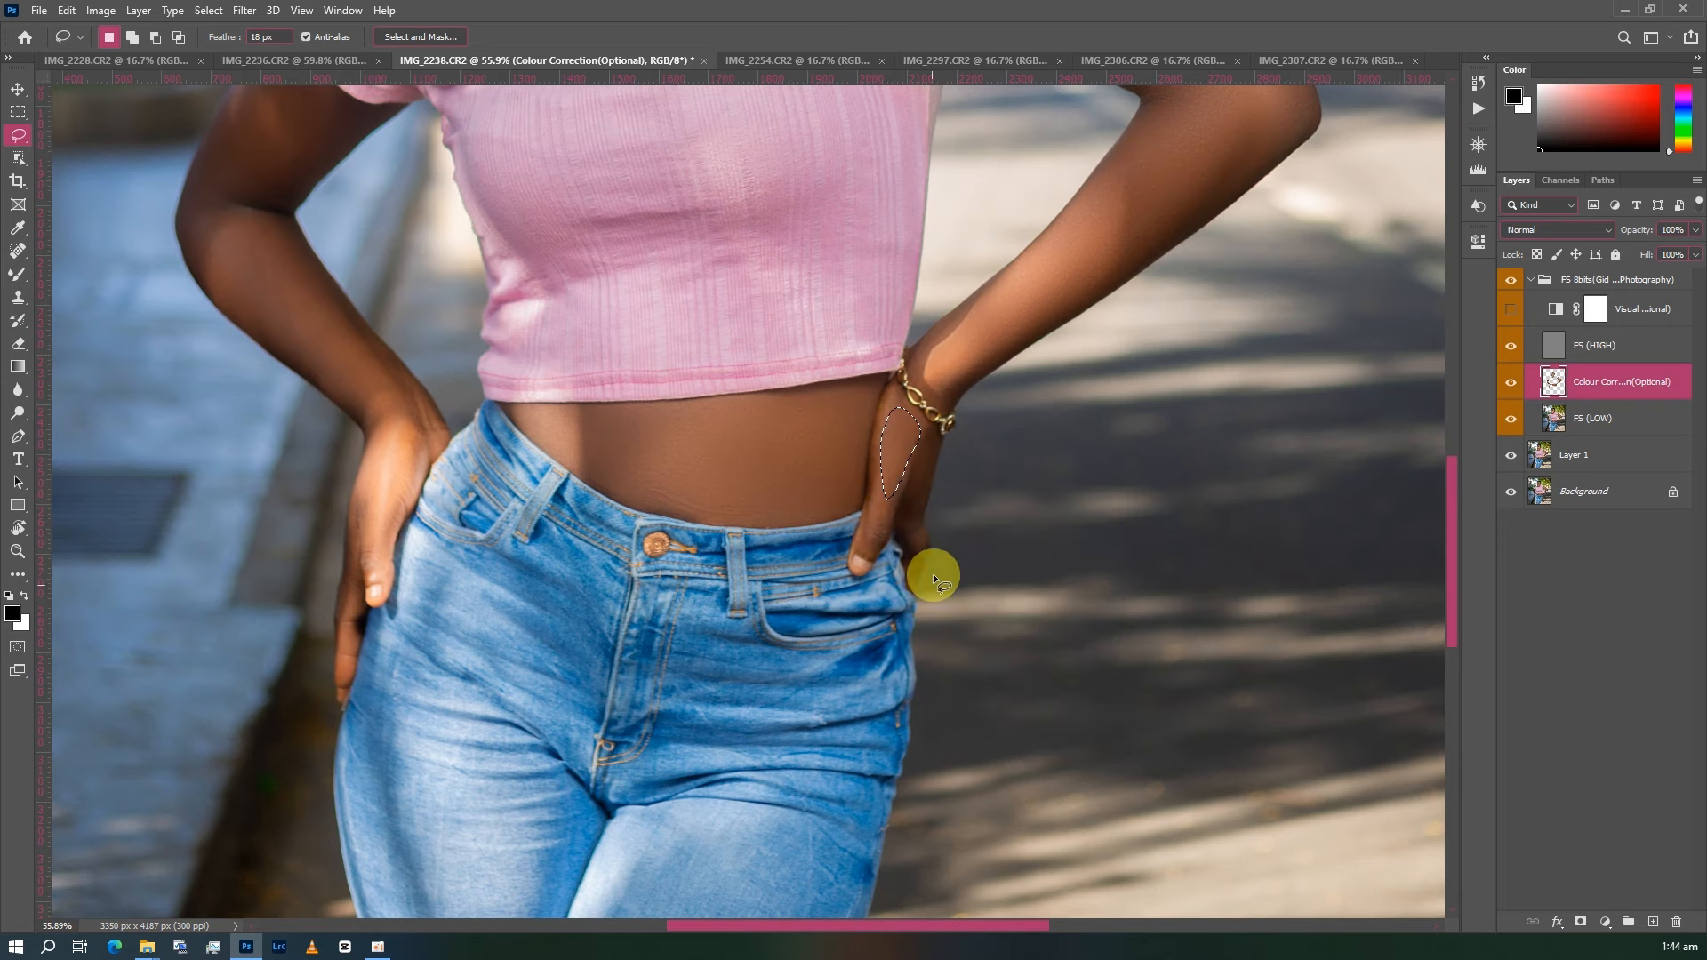
- Blur the bright waist patch between shirt hem and jeans on the side without the bracelet, and clear the selection
{"action": "scroll", "coordinate": [929, 471], "scroll_direction": "down", "scroll_amount": 3}
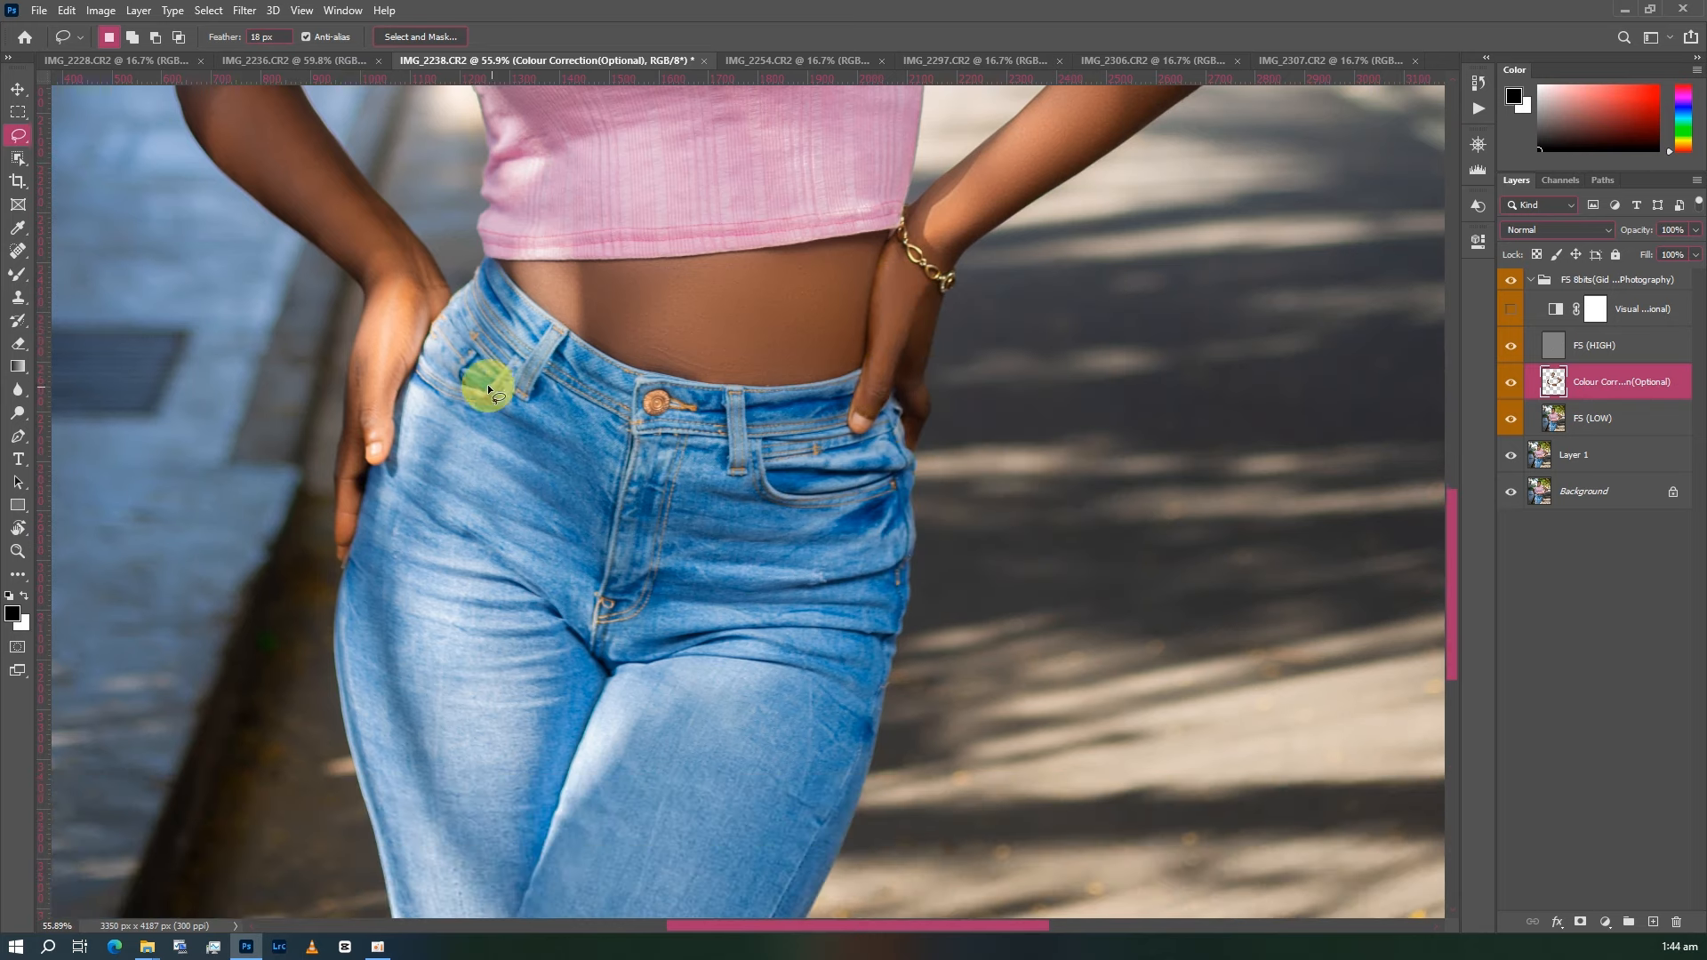
{"action": "scroll", "coordinate": [590, 343], "scroll_direction": "left", "scroll_amount": 4}
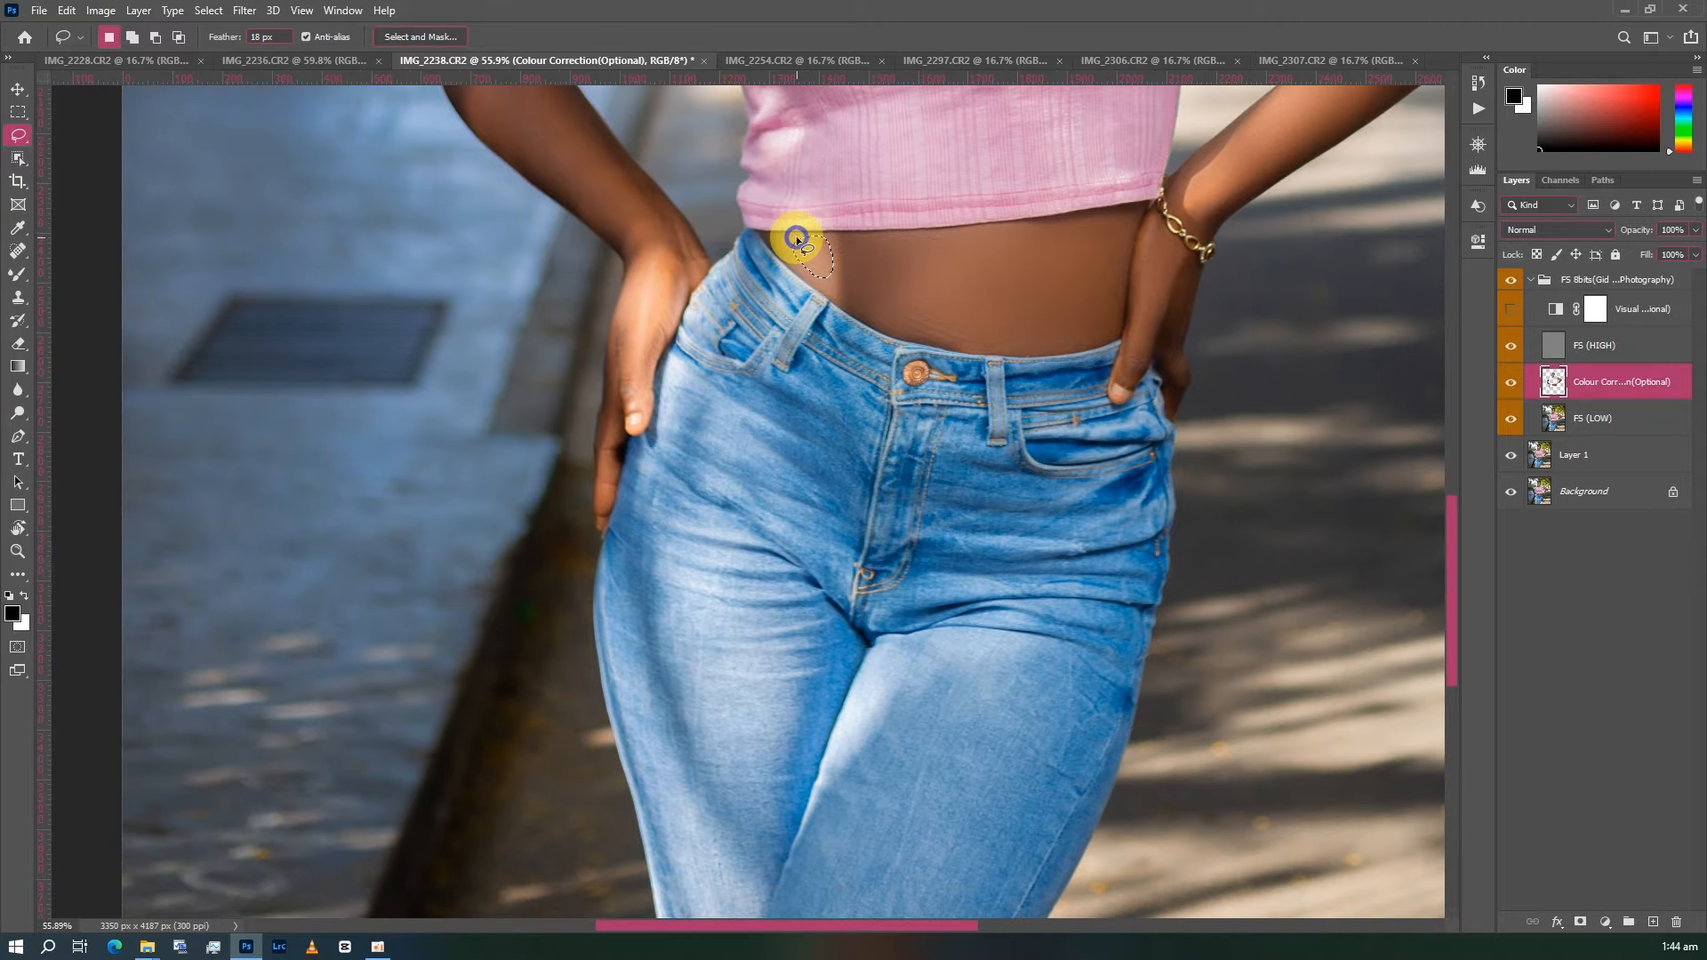
{"action": "right_click", "coordinate": [794, 236]}
{"action": "left_click", "coordinate": [859, 485]}
{"action": "key", "text": "ctrl+d"}
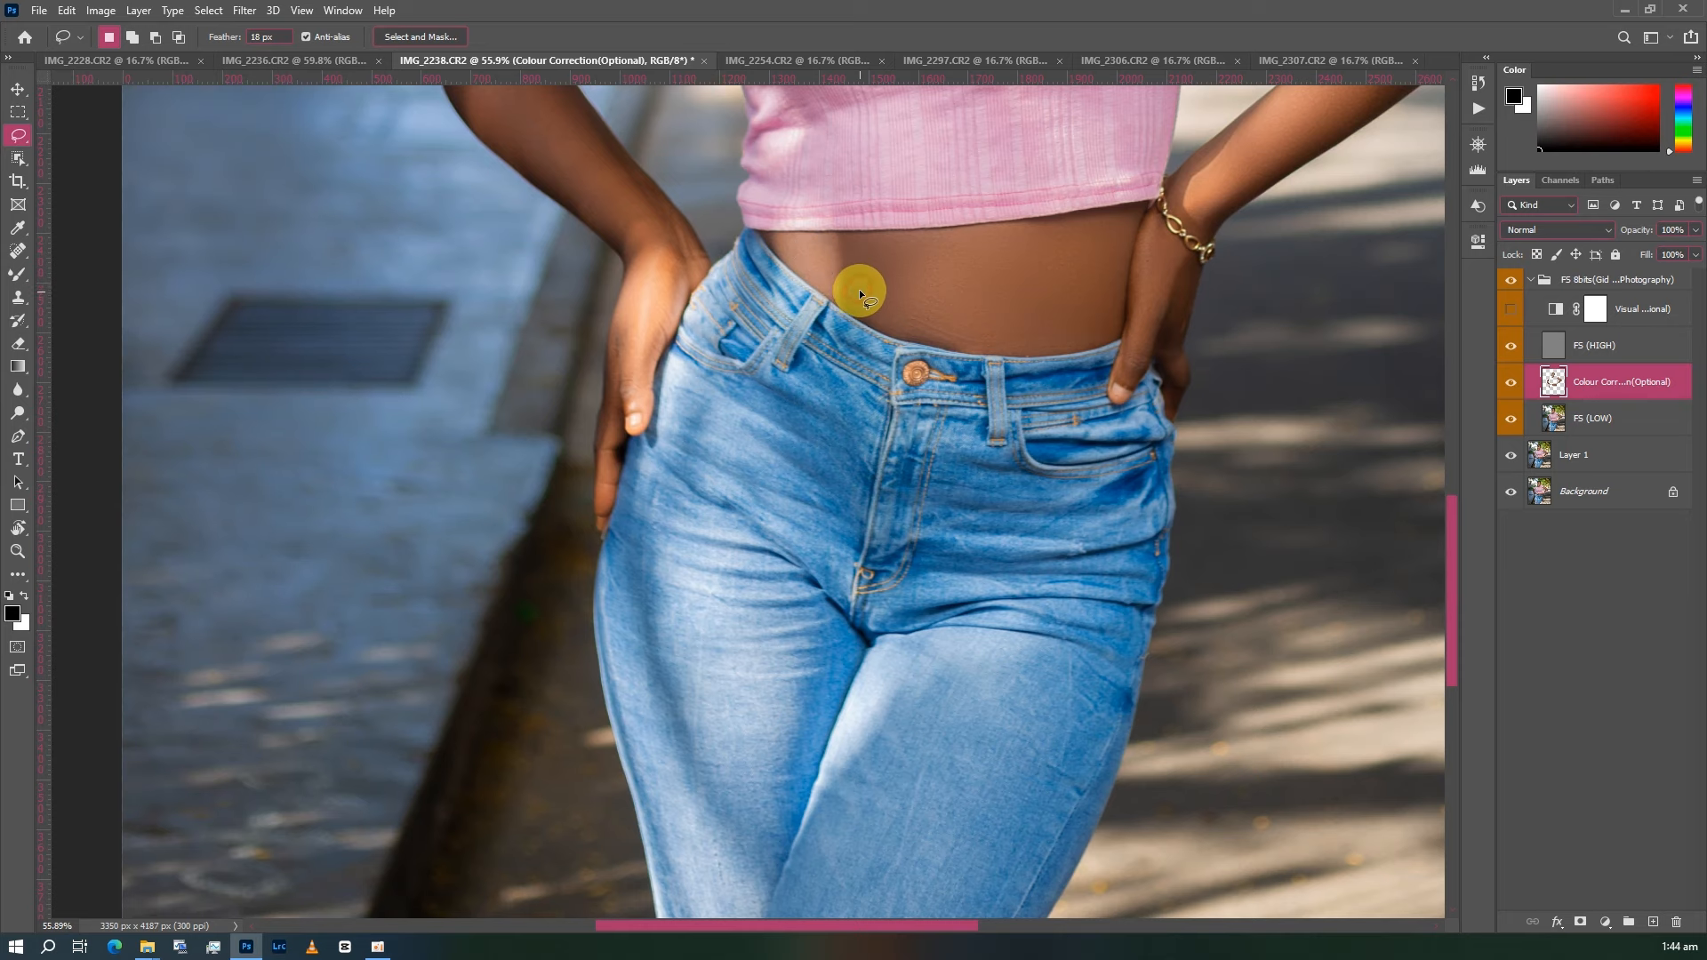
- Apply Gaussian Blur to the back of the hand without the bracelet and fade the blur to a low opacity
{"action": "scroll", "coordinate": [859, 290], "scroll_direction": "up", "scroll_amount": 1}
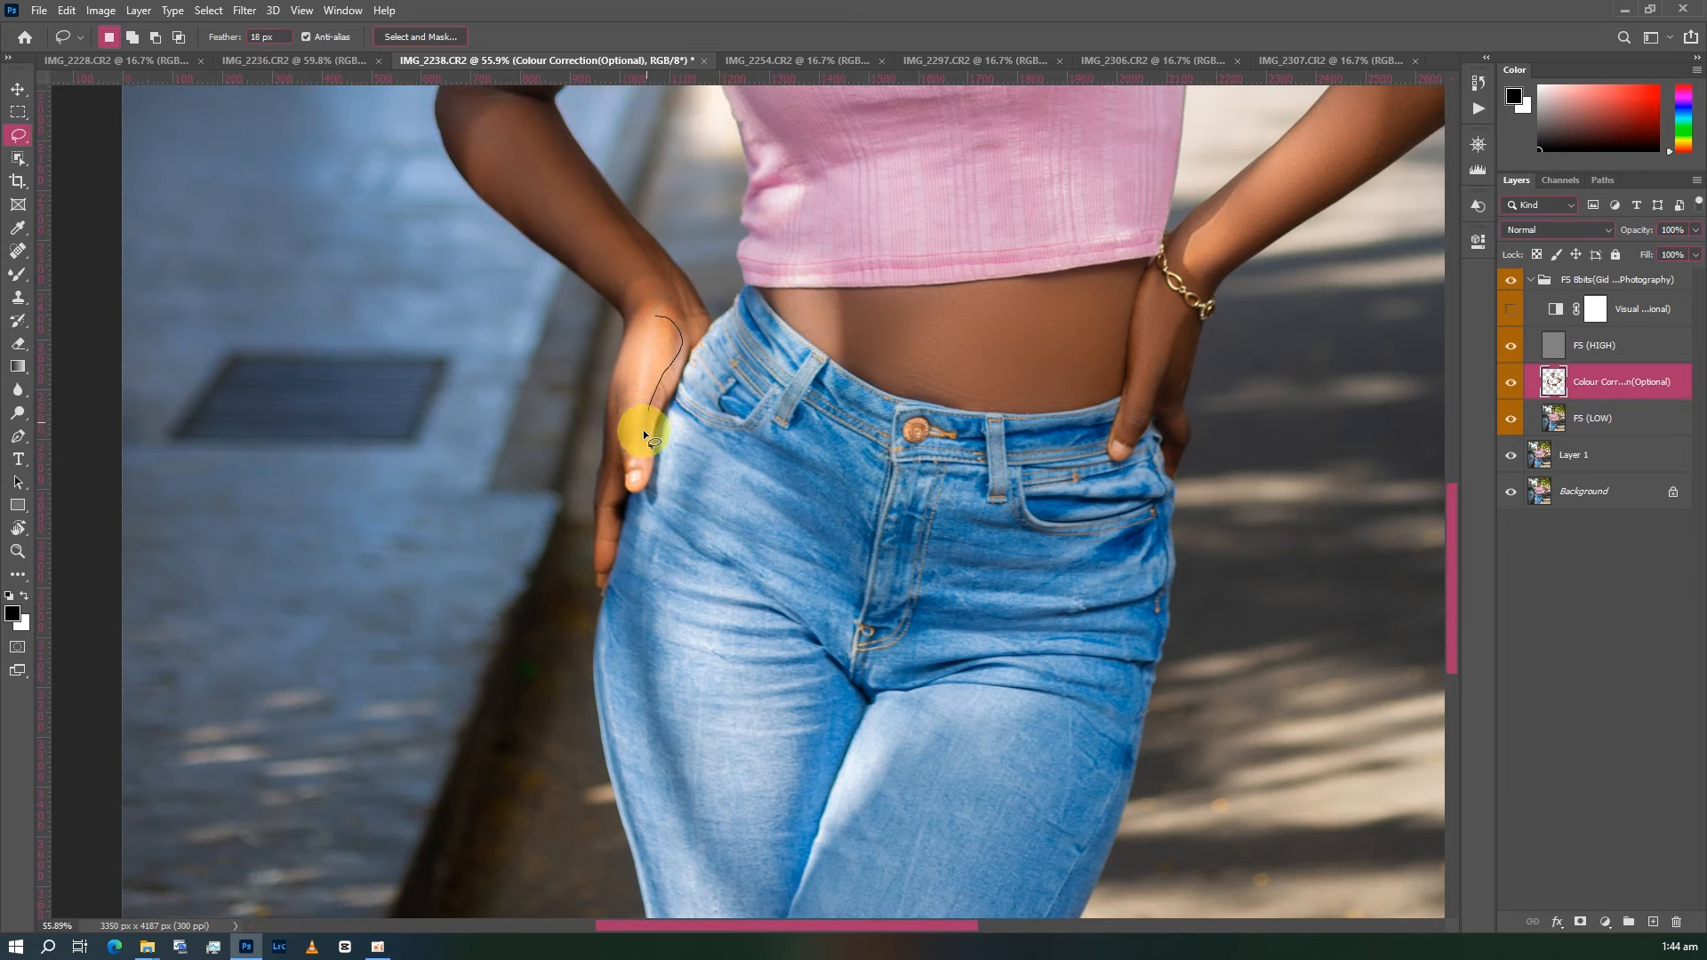
{"action": "right_click", "coordinate": [644, 311]}
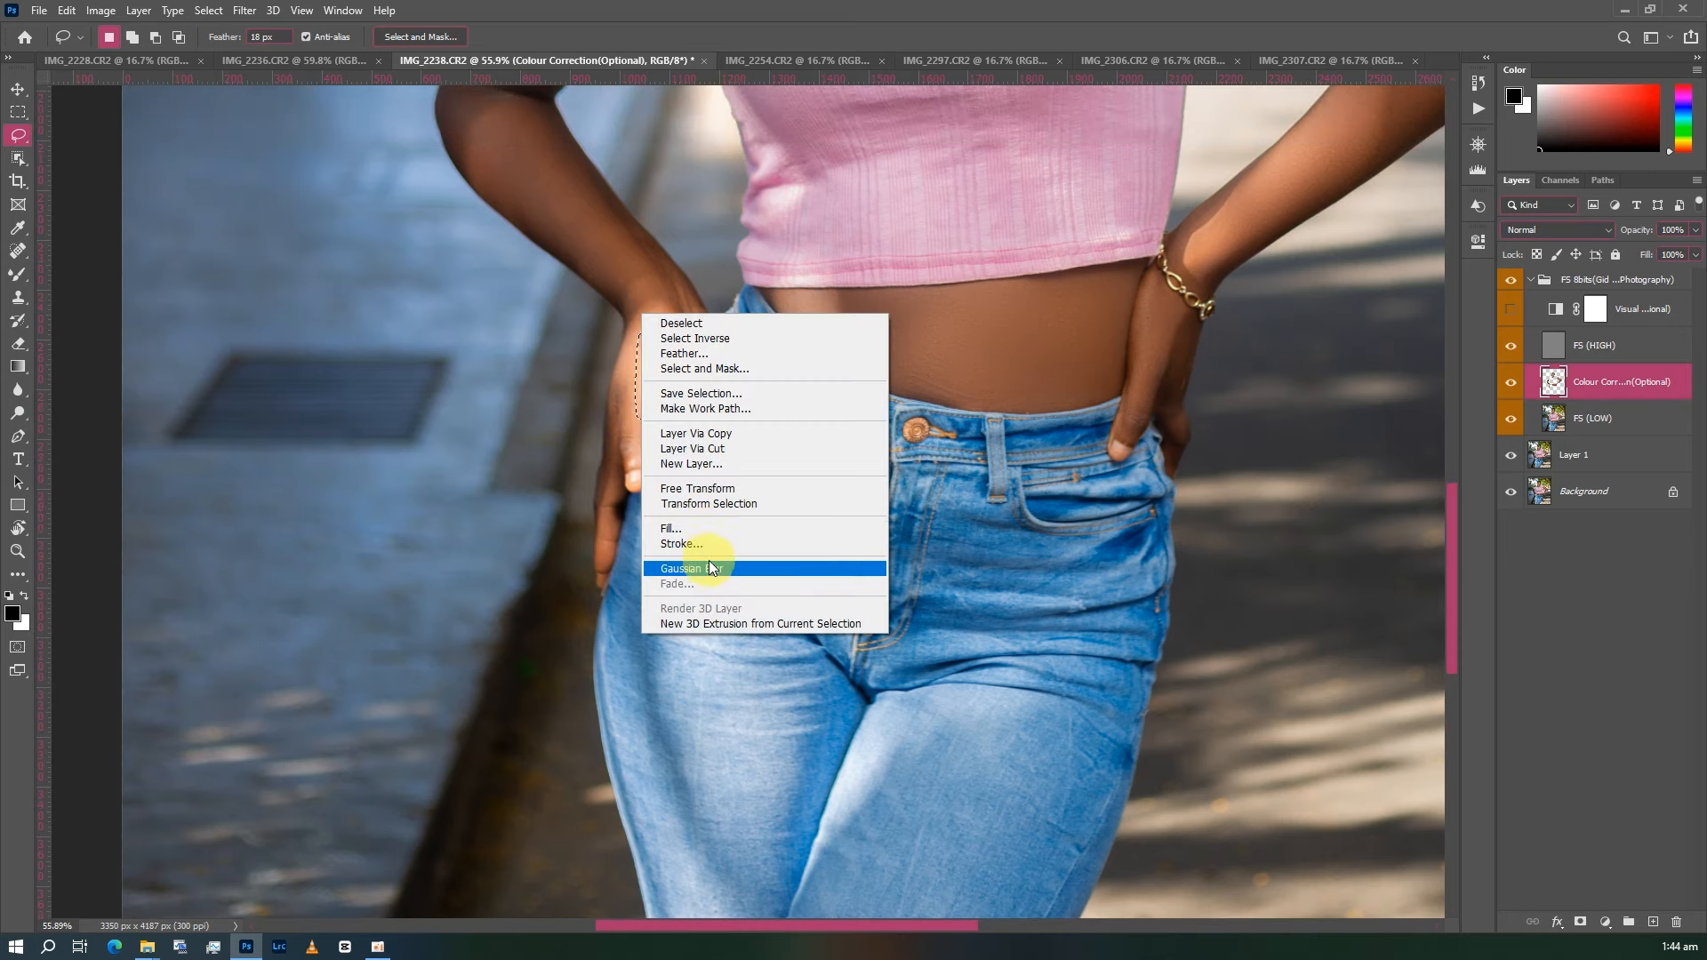
{"action": "left_click", "coordinate": [707, 564]}
{"action": "right_click", "coordinate": [685, 309]}
{"action": "left_click", "coordinate": [760, 580]}
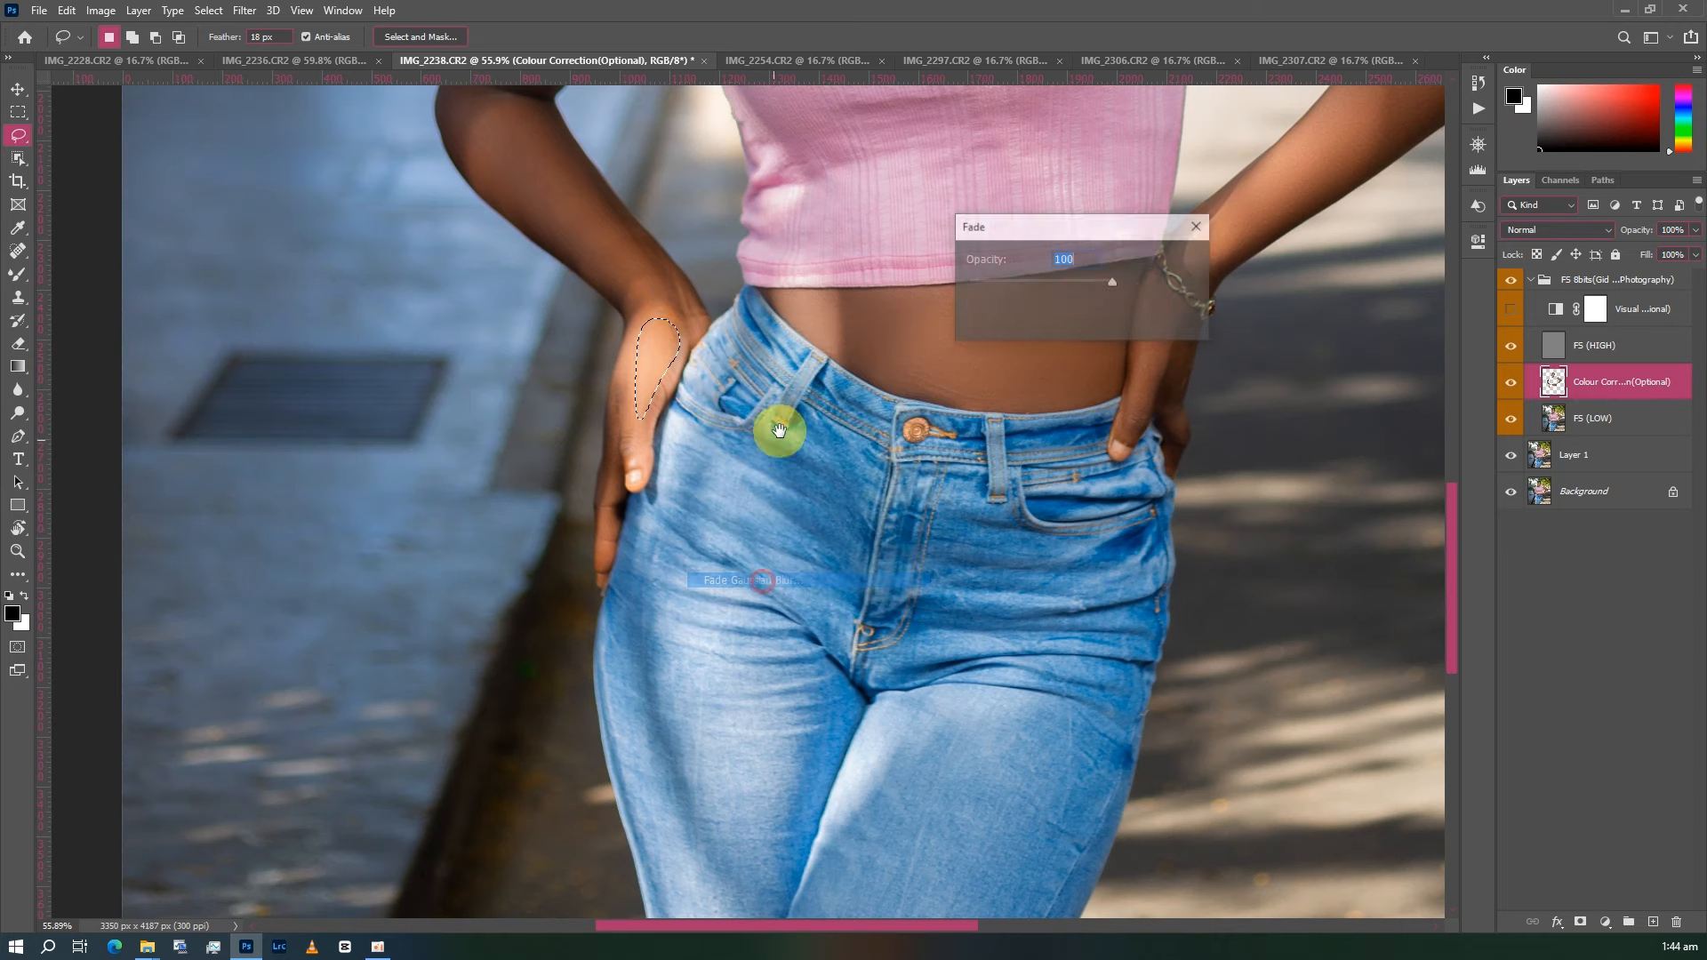
{"action": "left_click_drag", "start_coordinate": [1025, 285], "coordinate": [990, 283]}
{"action": "left_click", "coordinate": [1167, 259]}
- Select the forearm without the bracelet from elbow to wrist with the Lasso and apply Gaussian Blur
{"action": "scroll", "coordinate": [743, 345], "scroll_direction": "up", "scroll_amount": 3}
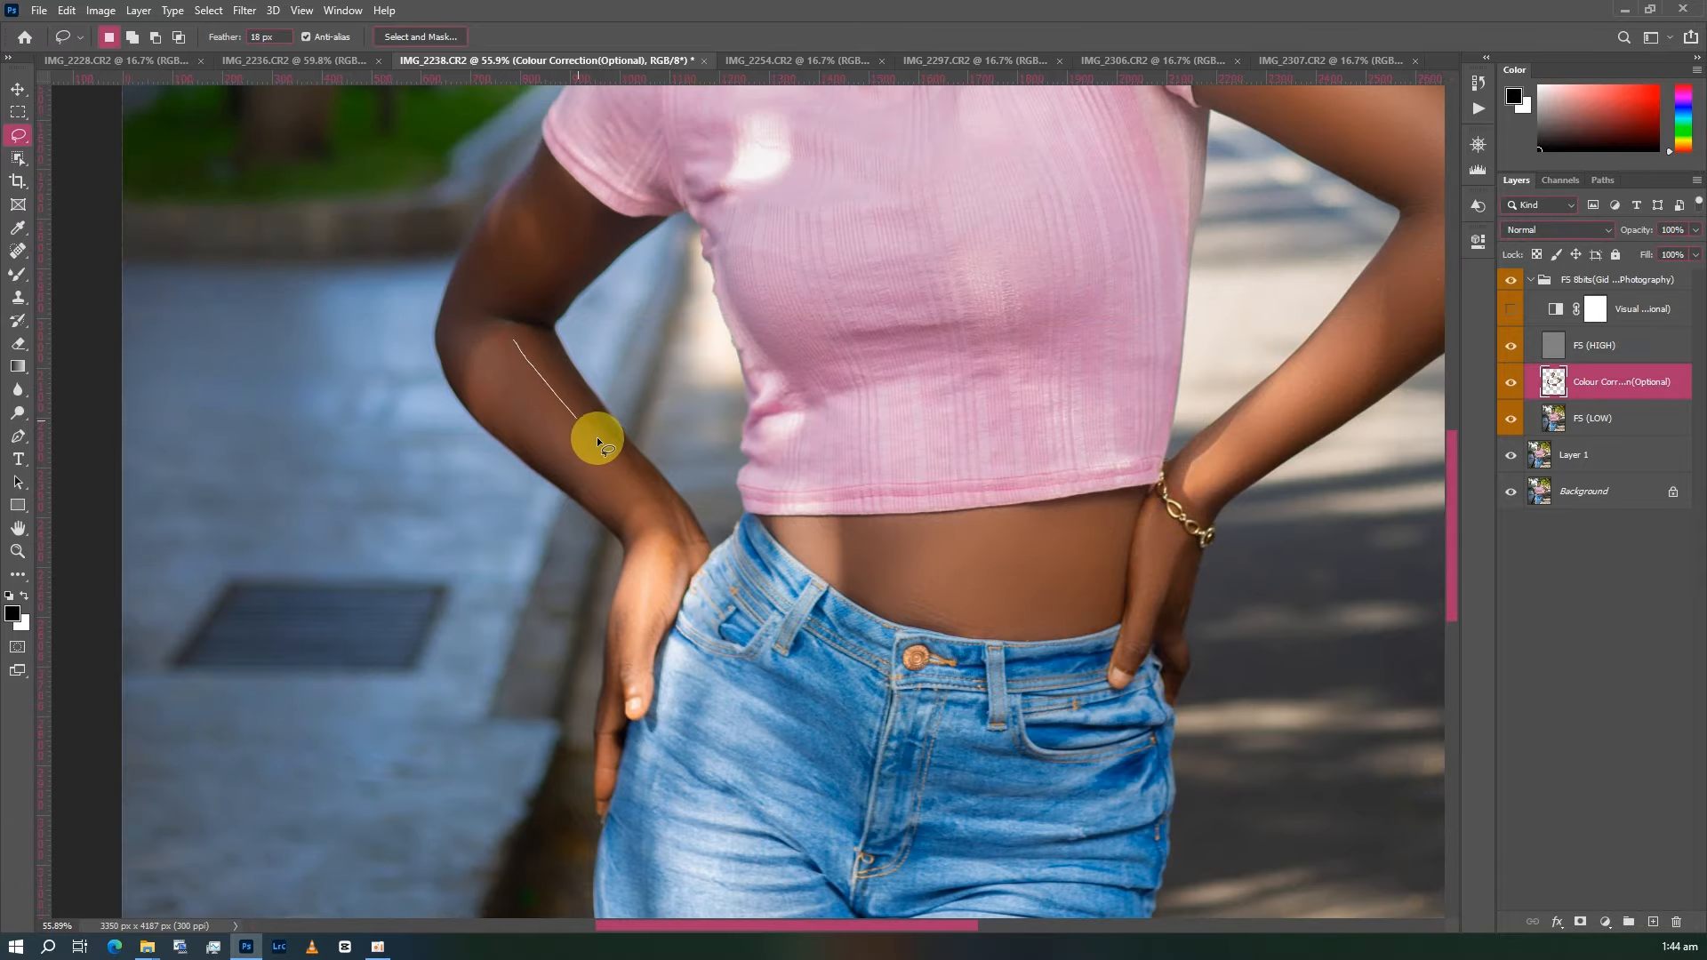
{"action": "left_click_drag", "start_coordinate": [502, 425], "coordinate": [490, 345]}
{"action": "right_click", "coordinate": [488, 346]}
{"action": "left_click", "coordinate": [582, 607]}
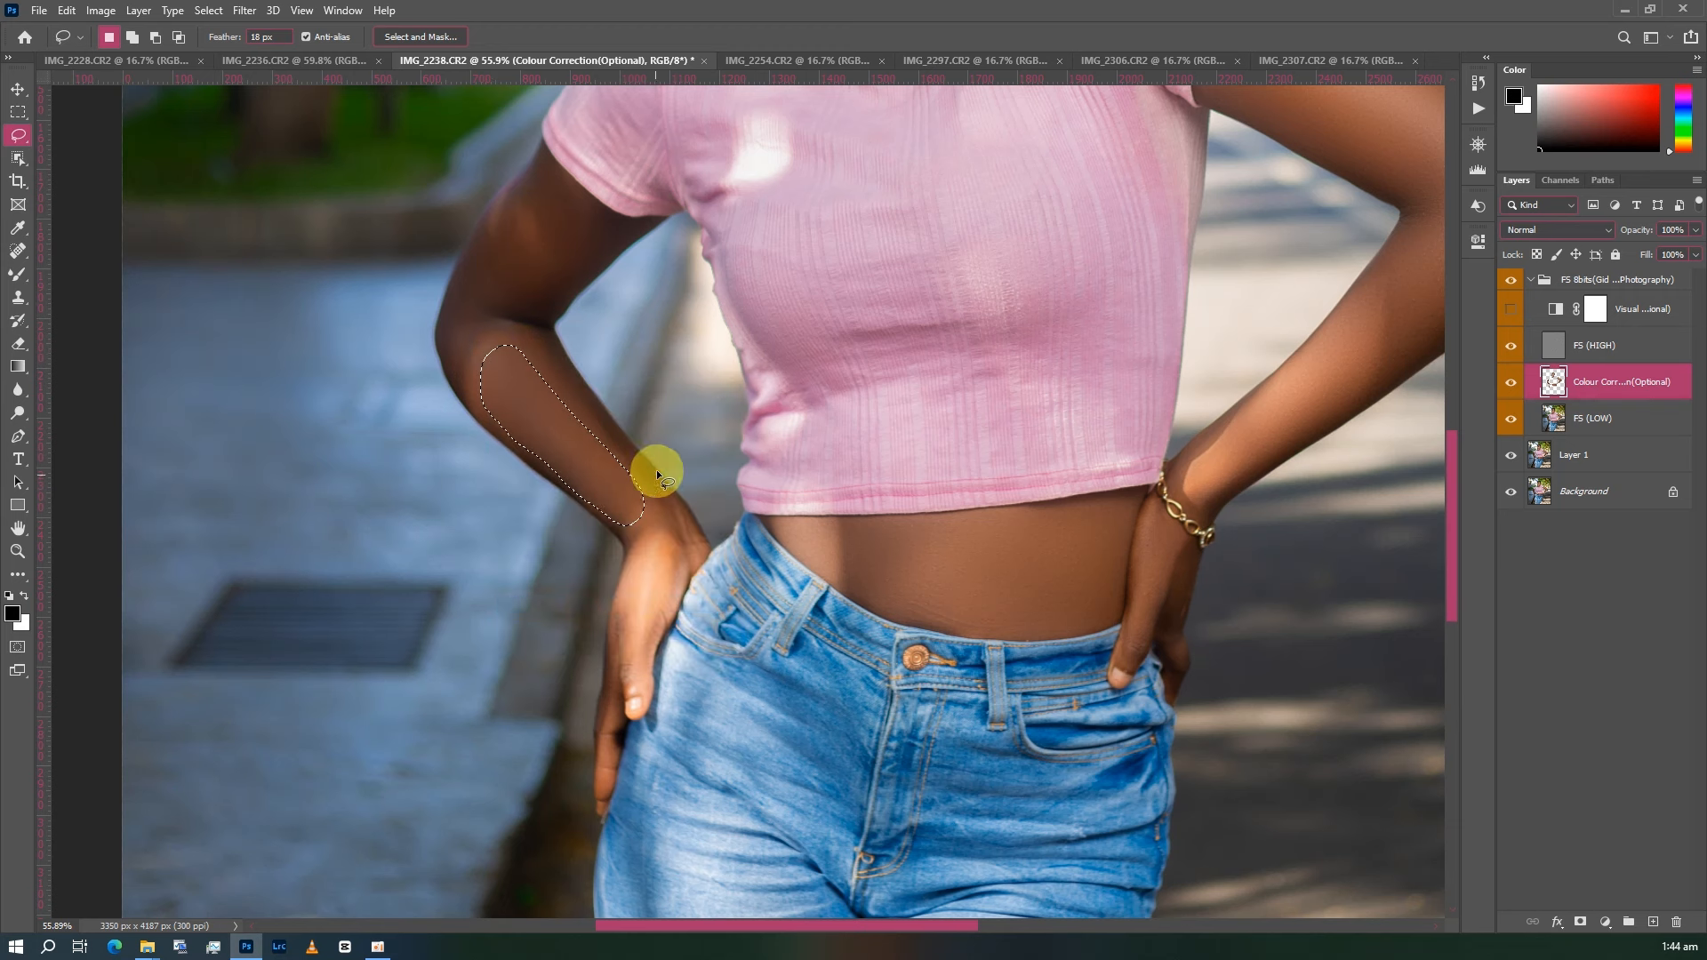
- Fade the forearm's Gaussian Blur to 17% opacity in Normal mode and clear the selection
{"action": "right_click", "coordinate": [603, 404]}
{"action": "left_click", "coordinate": [710, 663]}
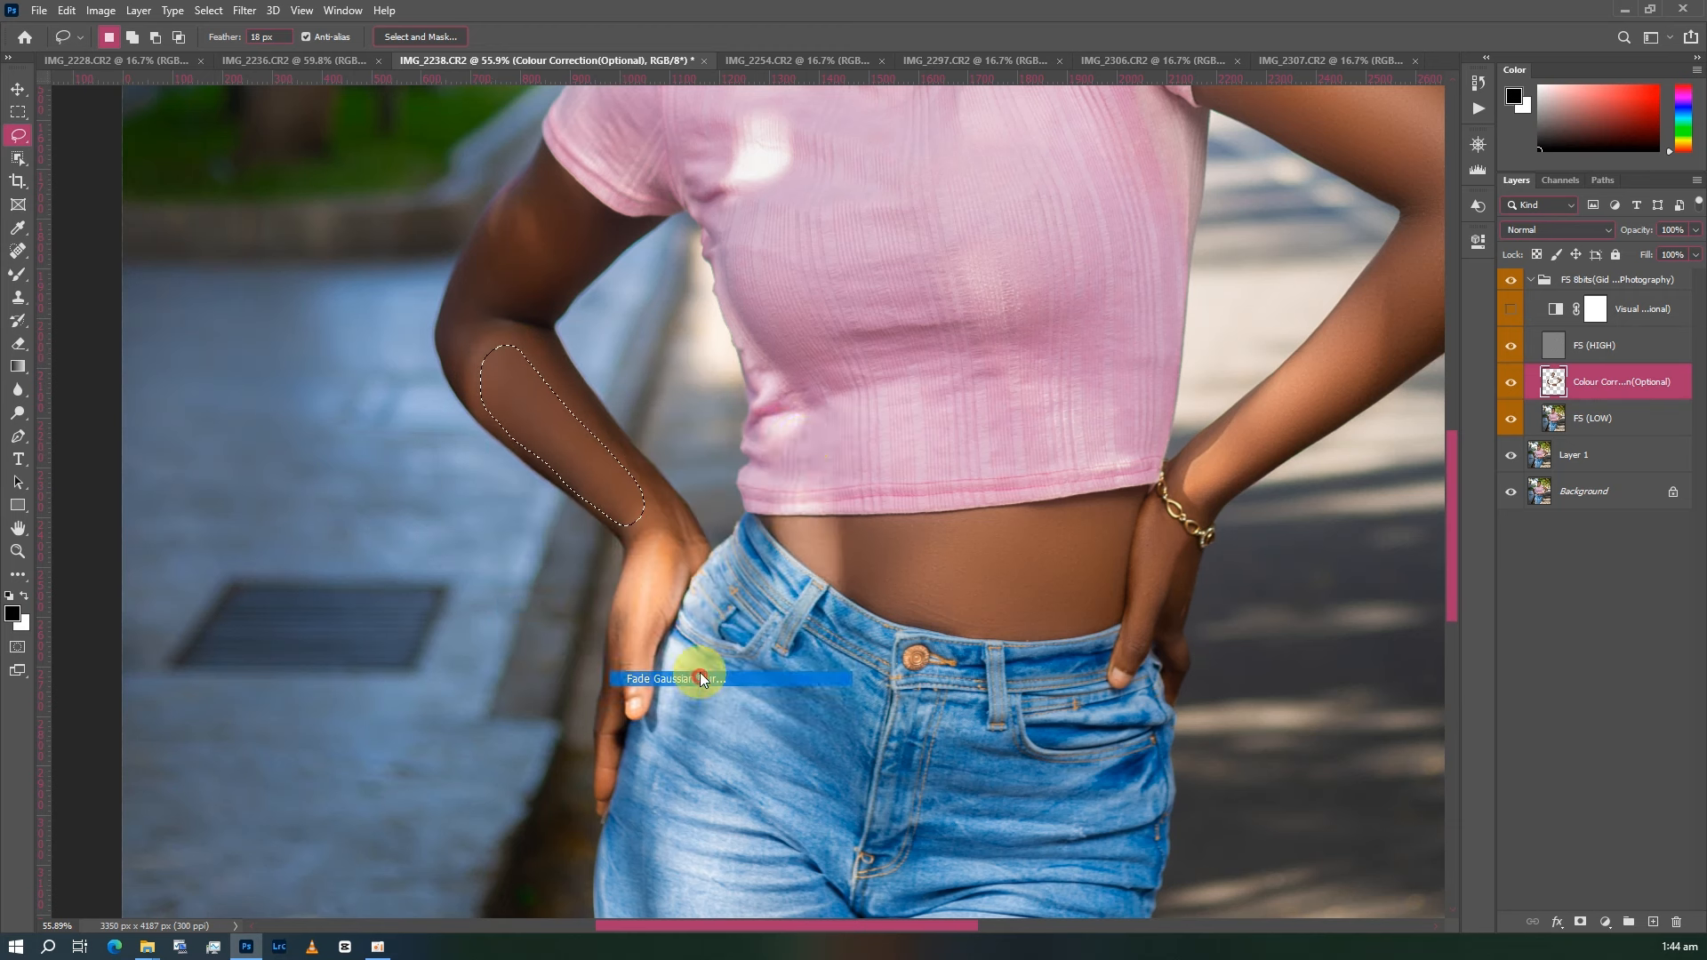
{"action": "key", "text": "ctrl+shift+f"}
{"action": "left_click_drag", "start_coordinate": [1032, 281], "coordinate": [994, 281]}
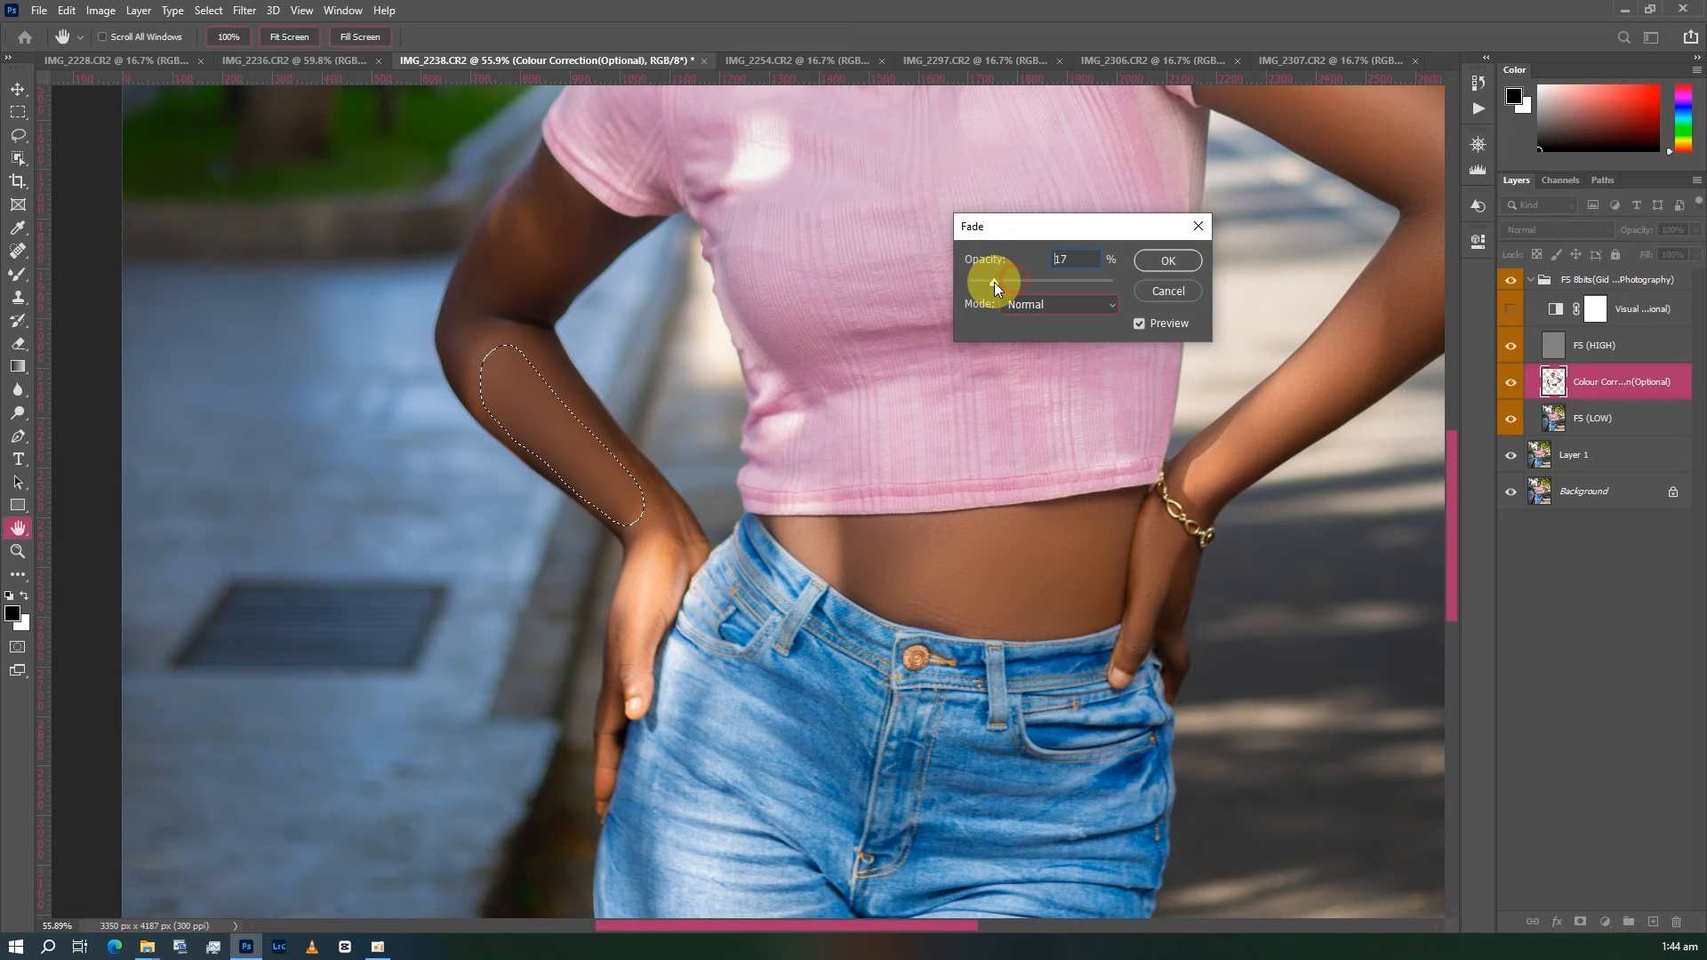
{"action": "left_click", "coordinate": [1167, 261]}
{"action": "key", "text": "l"}
{"action": "key", "text": "ctrl+d"}
- Select the skin just below the sleeve on the arm without the bracelet and apply Gaussian Blur
{"action": "scroll", "coordinate": [560, 260], "scroll_direction": "up", "scroll_amount": 2}
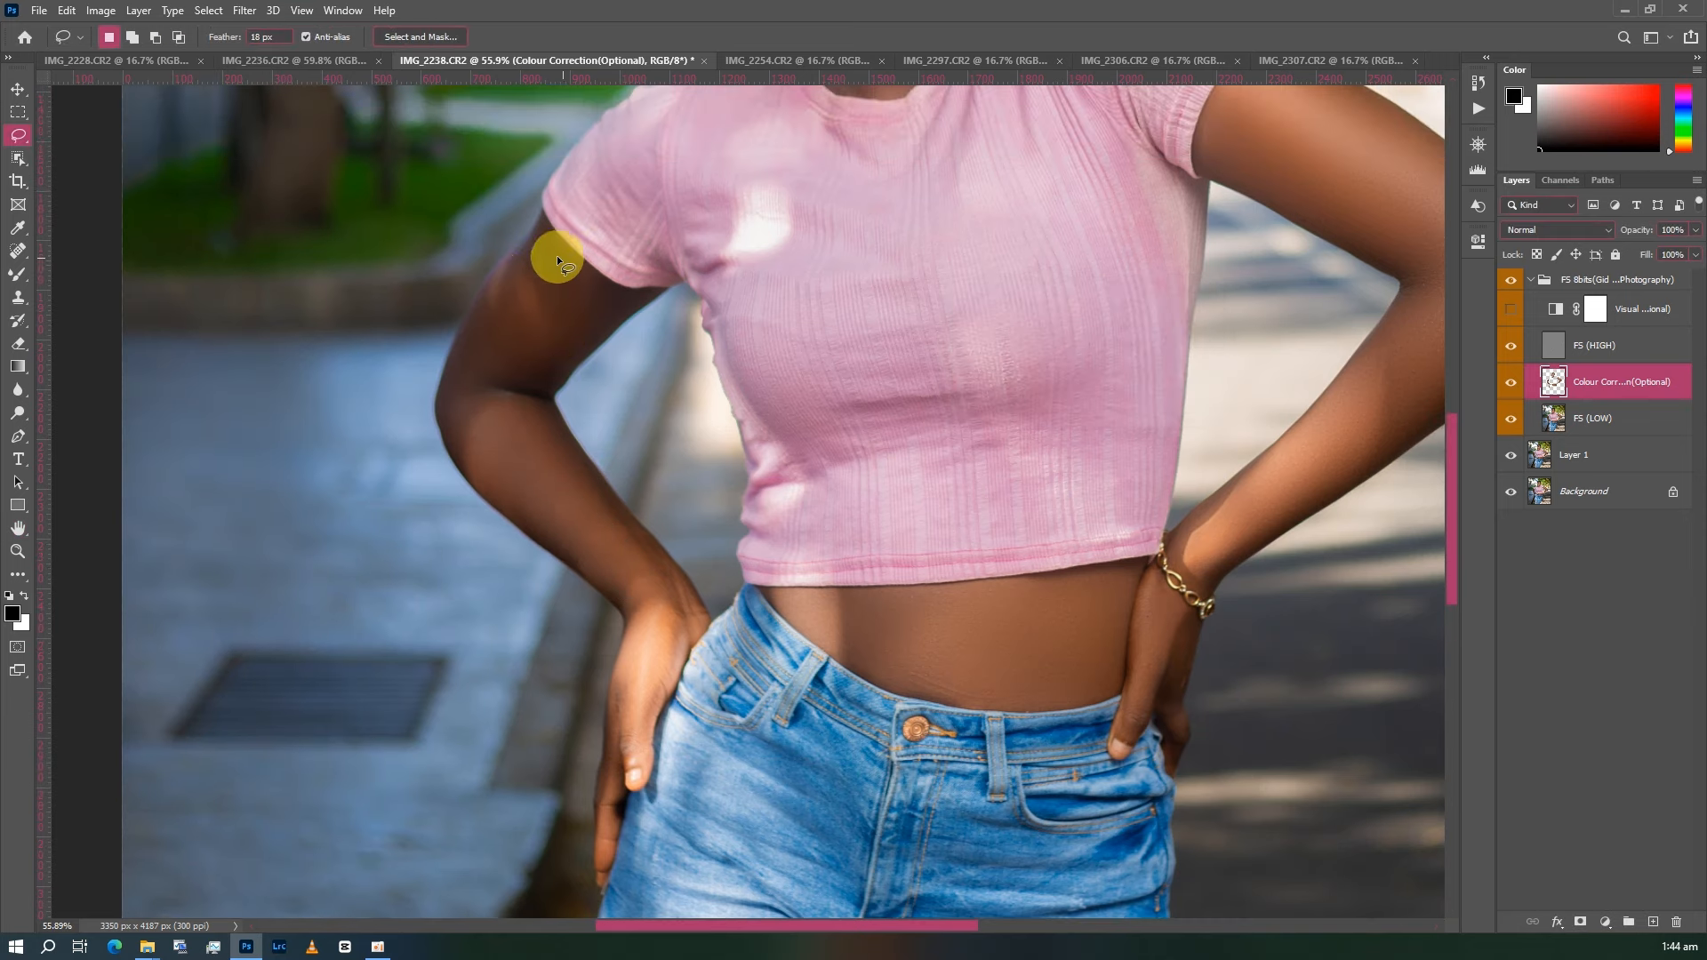
{"action": "right_click", "coordinate": [536, 270]}
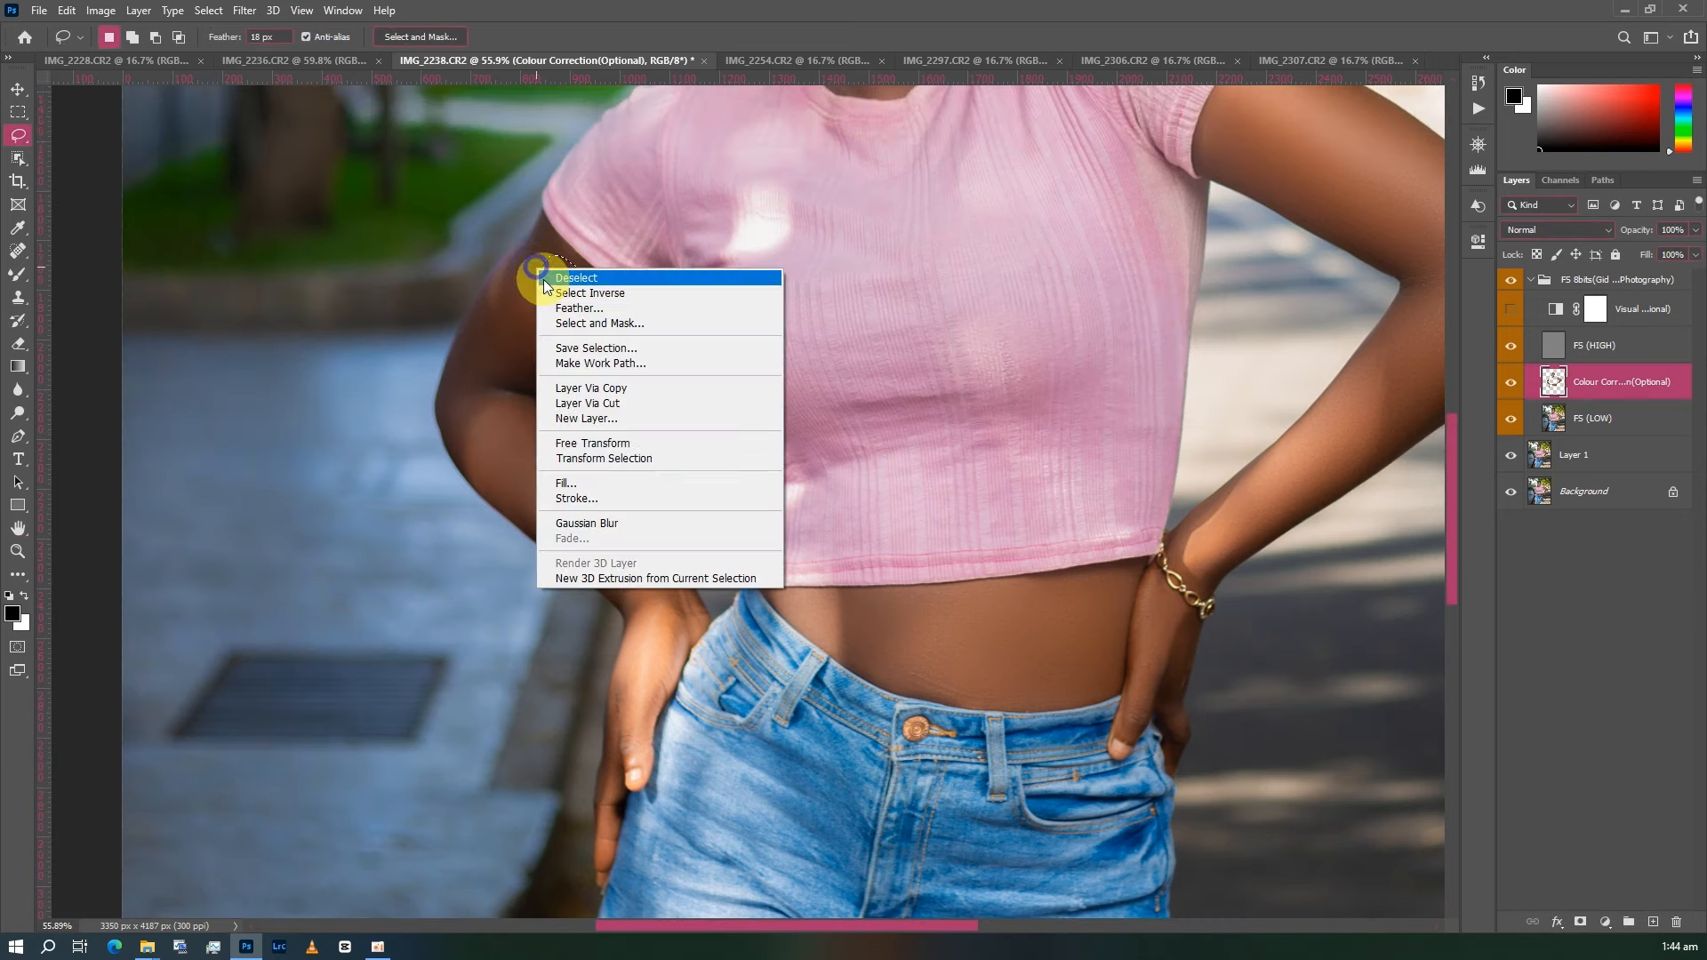
{"action": "left_click", "coordinate": [602, 521]}
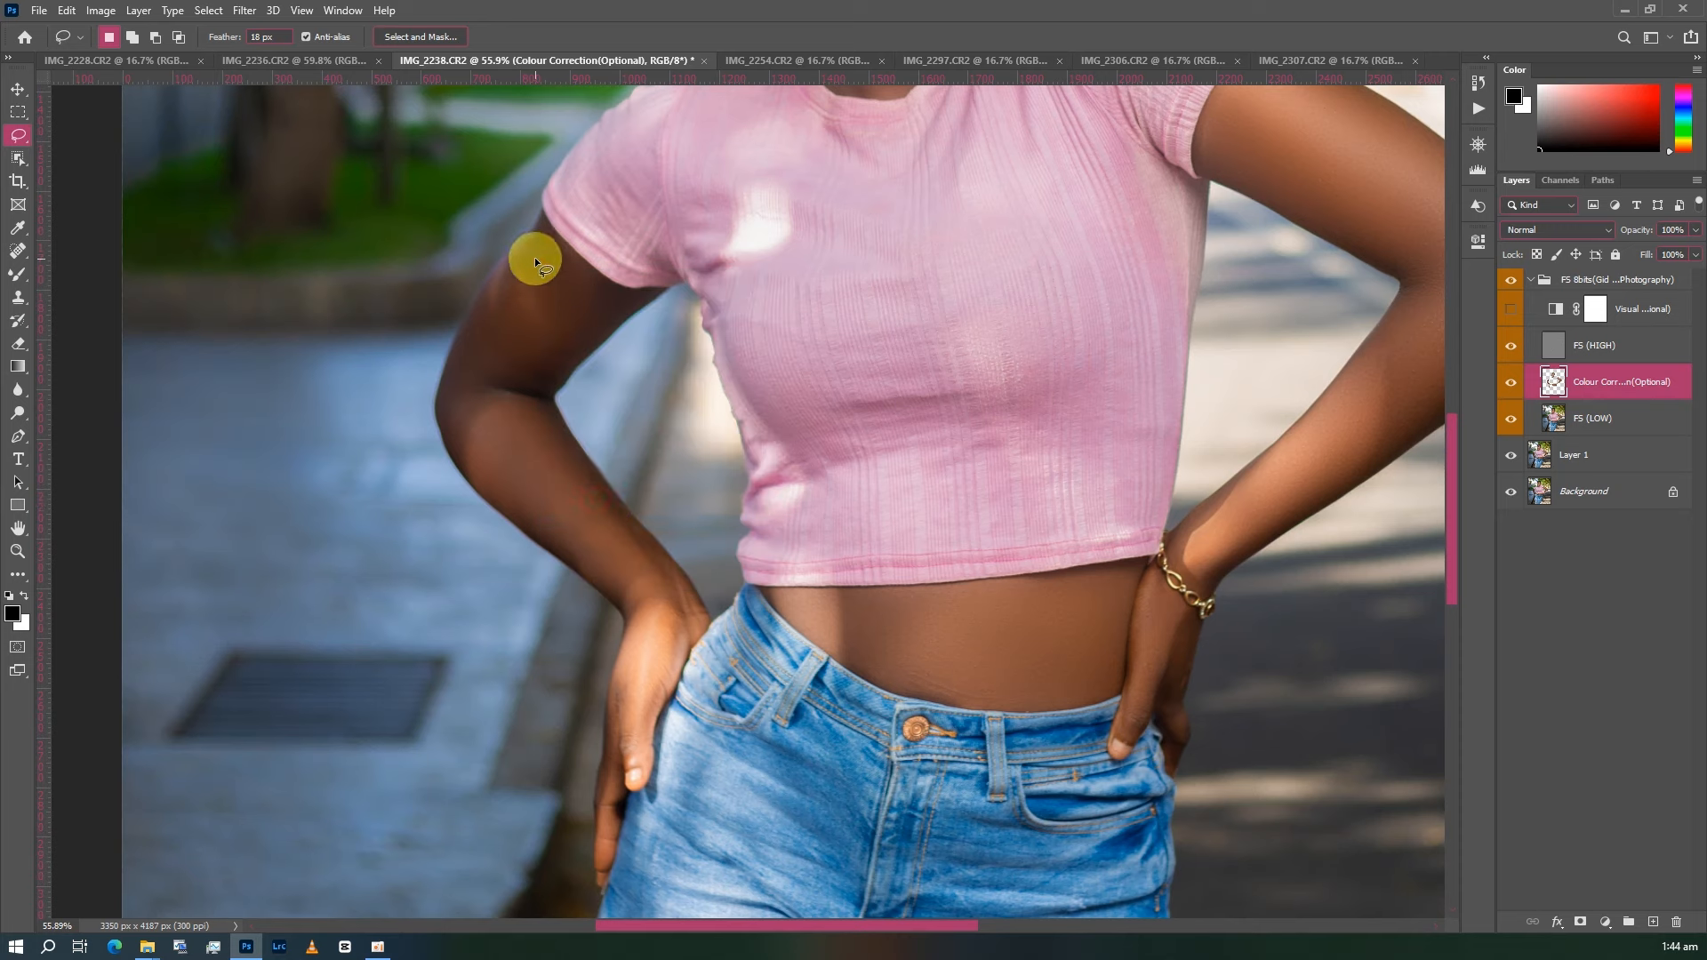
- Blur a Lasso selection on the outer upper arm without the bracelet and fade the blur to 10% opacity
{"action": "mouse_move", "coordinate": [524, 272]}
{"action": "left_mouse_down"}
{"action": "mouse_move", "coordinate": [552, 343]}
{"action": "mouse_move", "coordinate": [501, 363]}
{"action": "mouse_move", "coordinate": [492, 301]}
{"action": "mouse_move", "coordinate": [510, 270]}
{"action": "mouse_move", "coordinate": [493, 272]}
{"action": "left_mouse_up"}
{"action": "right_click", "coordinate": [493, 272]}
{"action": "left_click", "coordinate": [586, 527]}
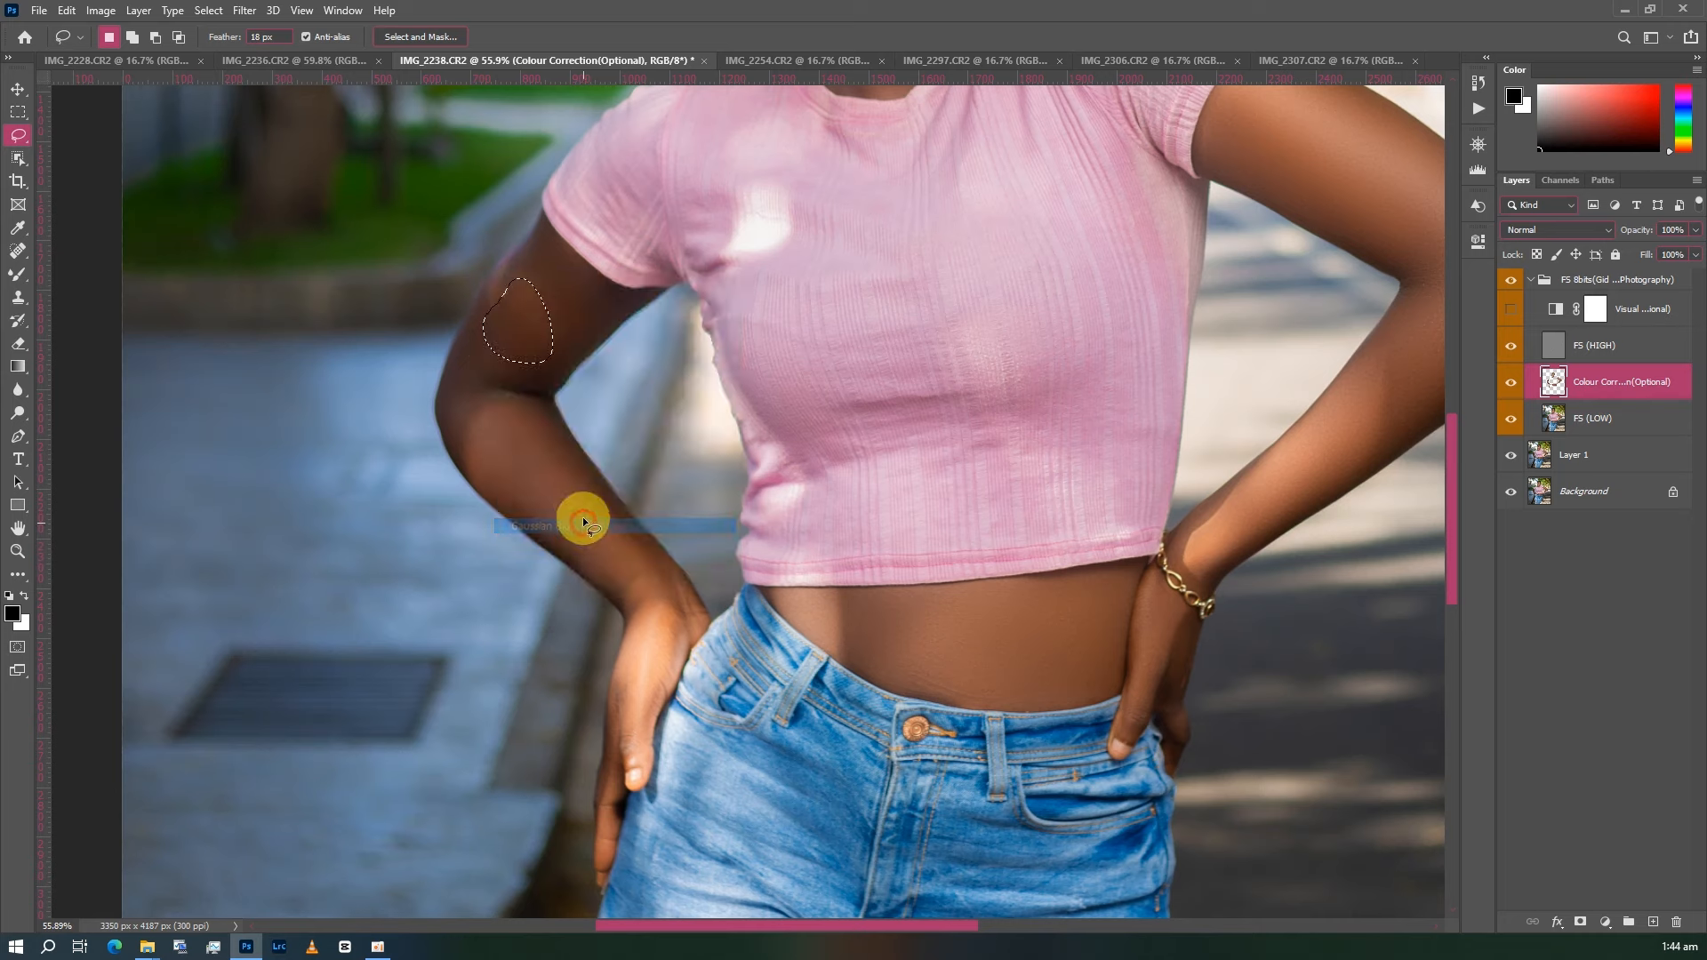
{"action": "right_click", "coordinate": [601, 336]}
{"action": "left_click", "coordinate": [676, 612]}
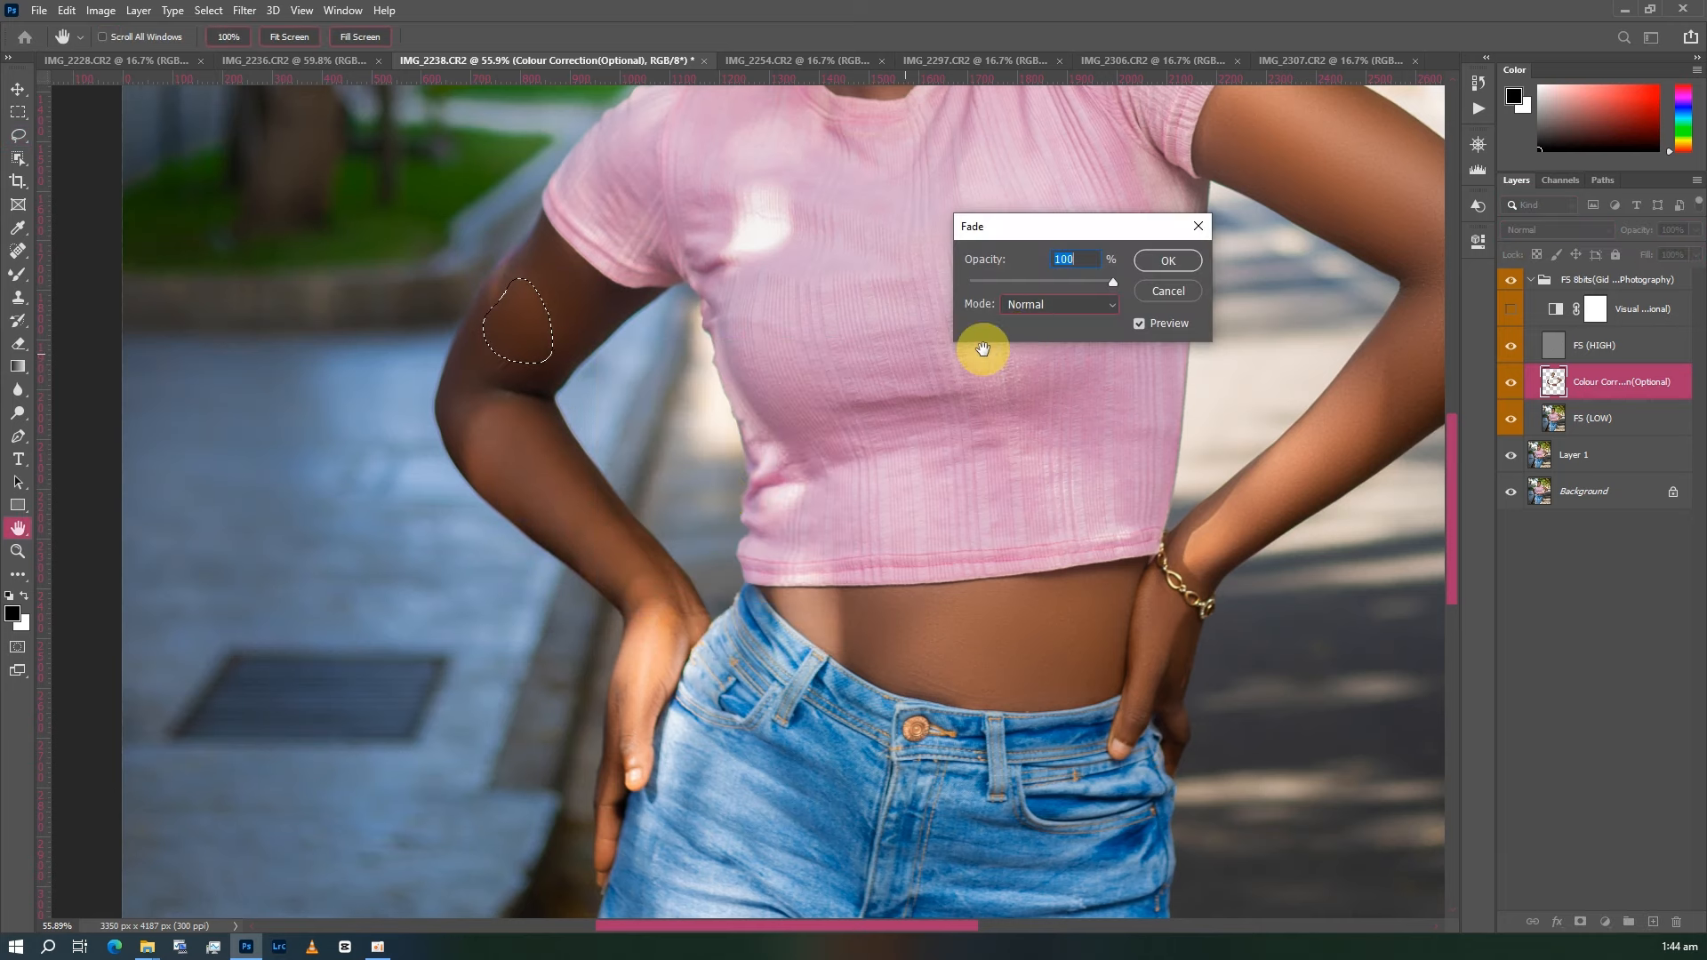
{"action": "left_click", "coordinate": [997, 282]}
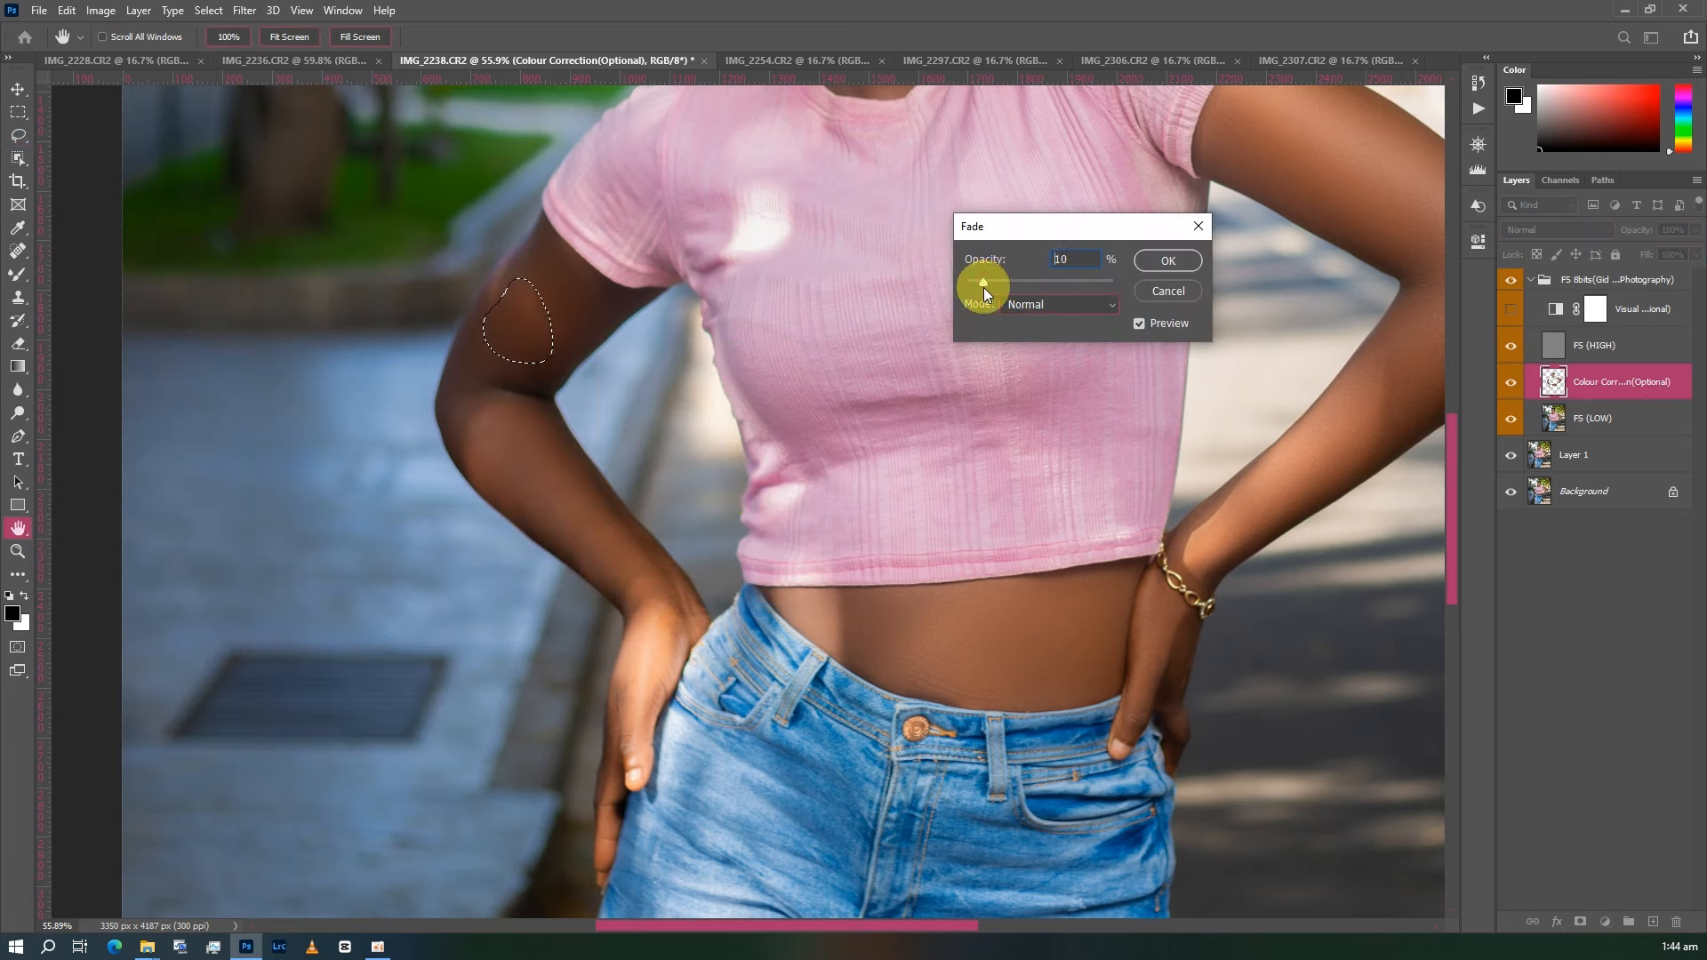
{"action": "left_click", "coordinate": [1167, 260]}
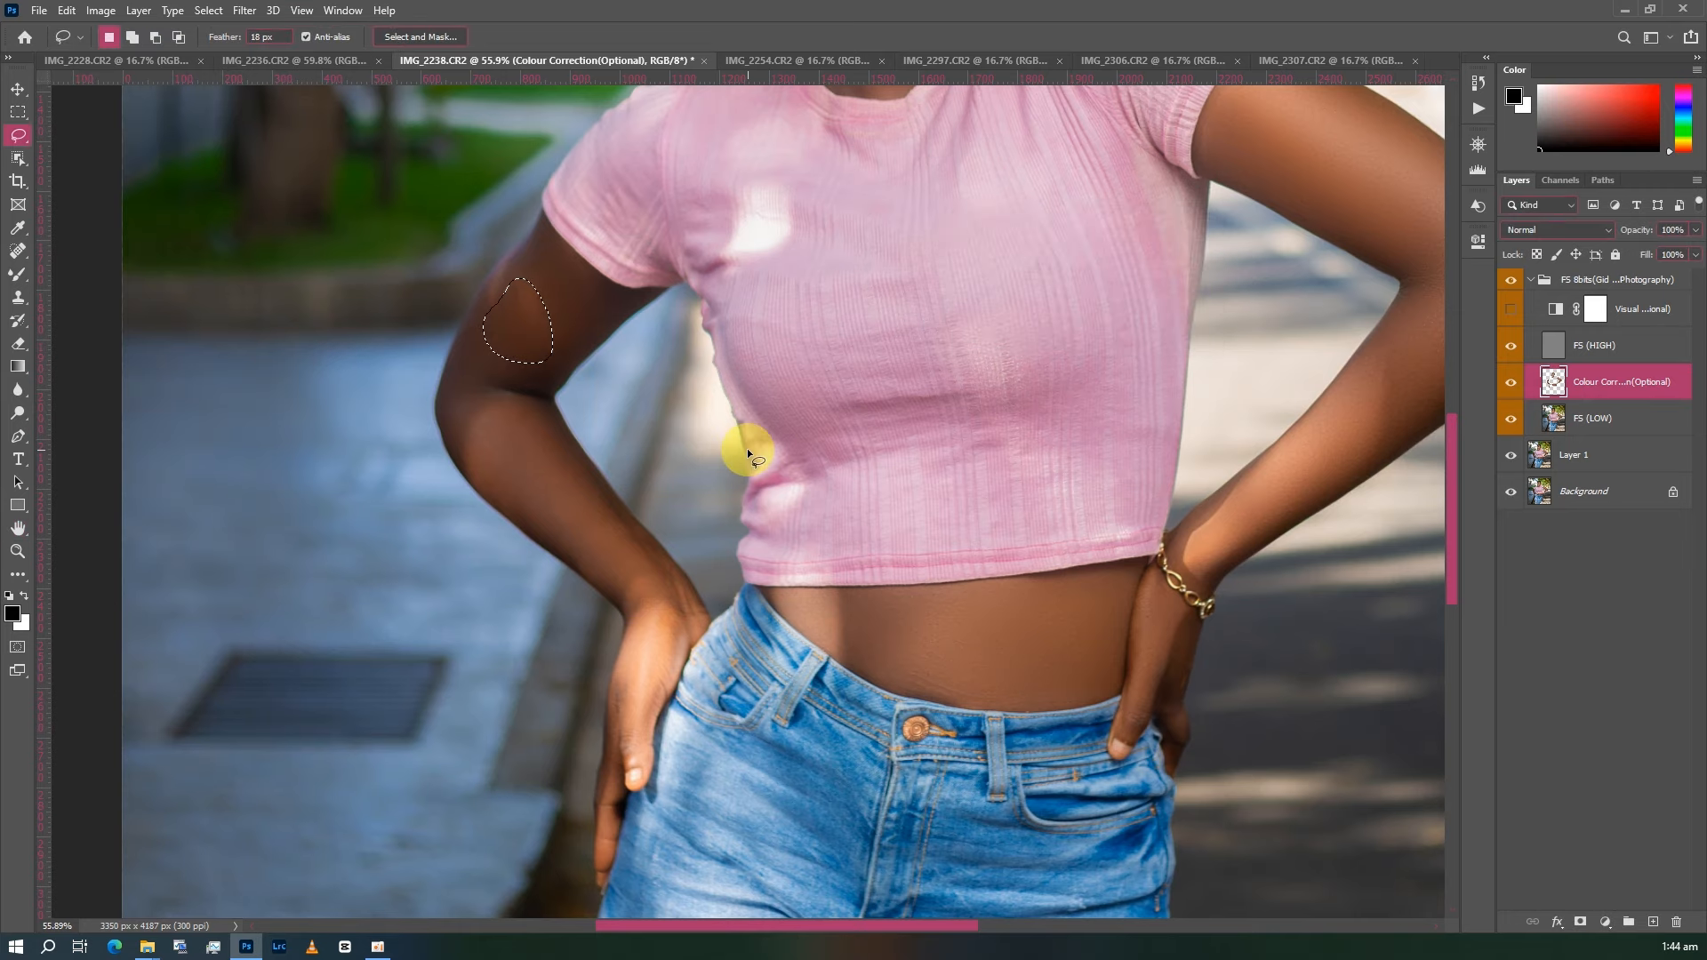
- Collapse the FS 8bits group and toggle its visibility to compare the whole portrait before and after skin smoothing in the Navigator
{"action": "scroll", "coordinate": [762, 450], "scroll_direction": "down", "scroll_amount": 5}
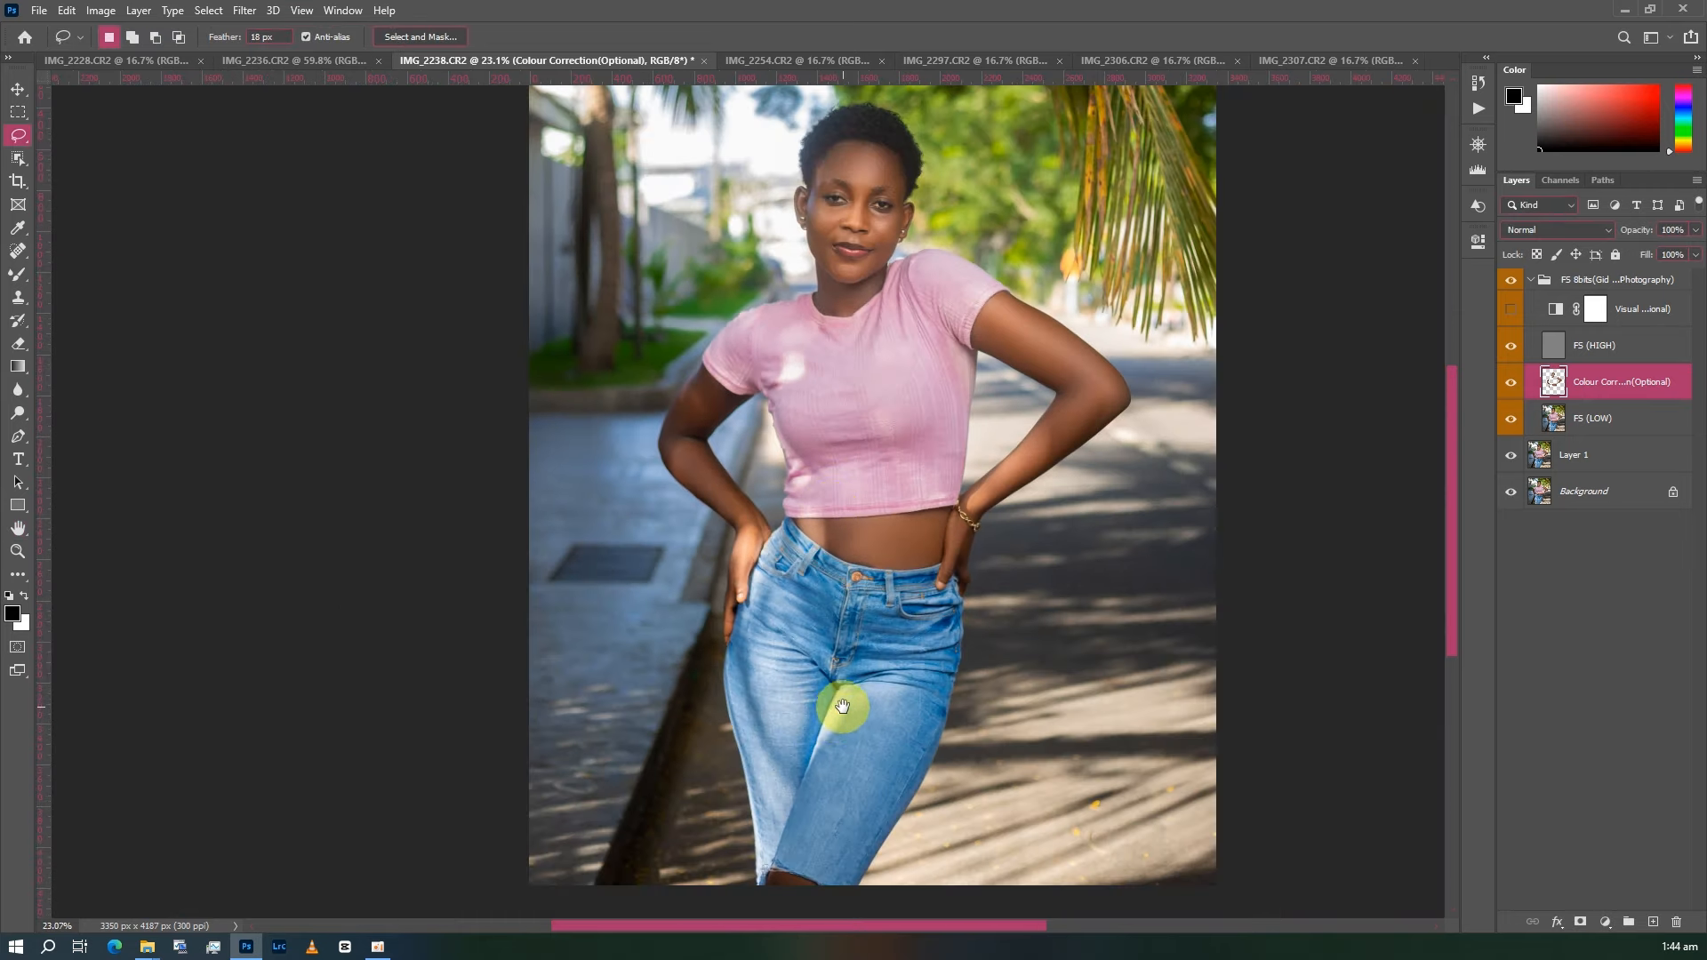
{"action": "scroll", "coordinate": [858, 698], "scroll_direction": "down", "scroll_amount": 2}
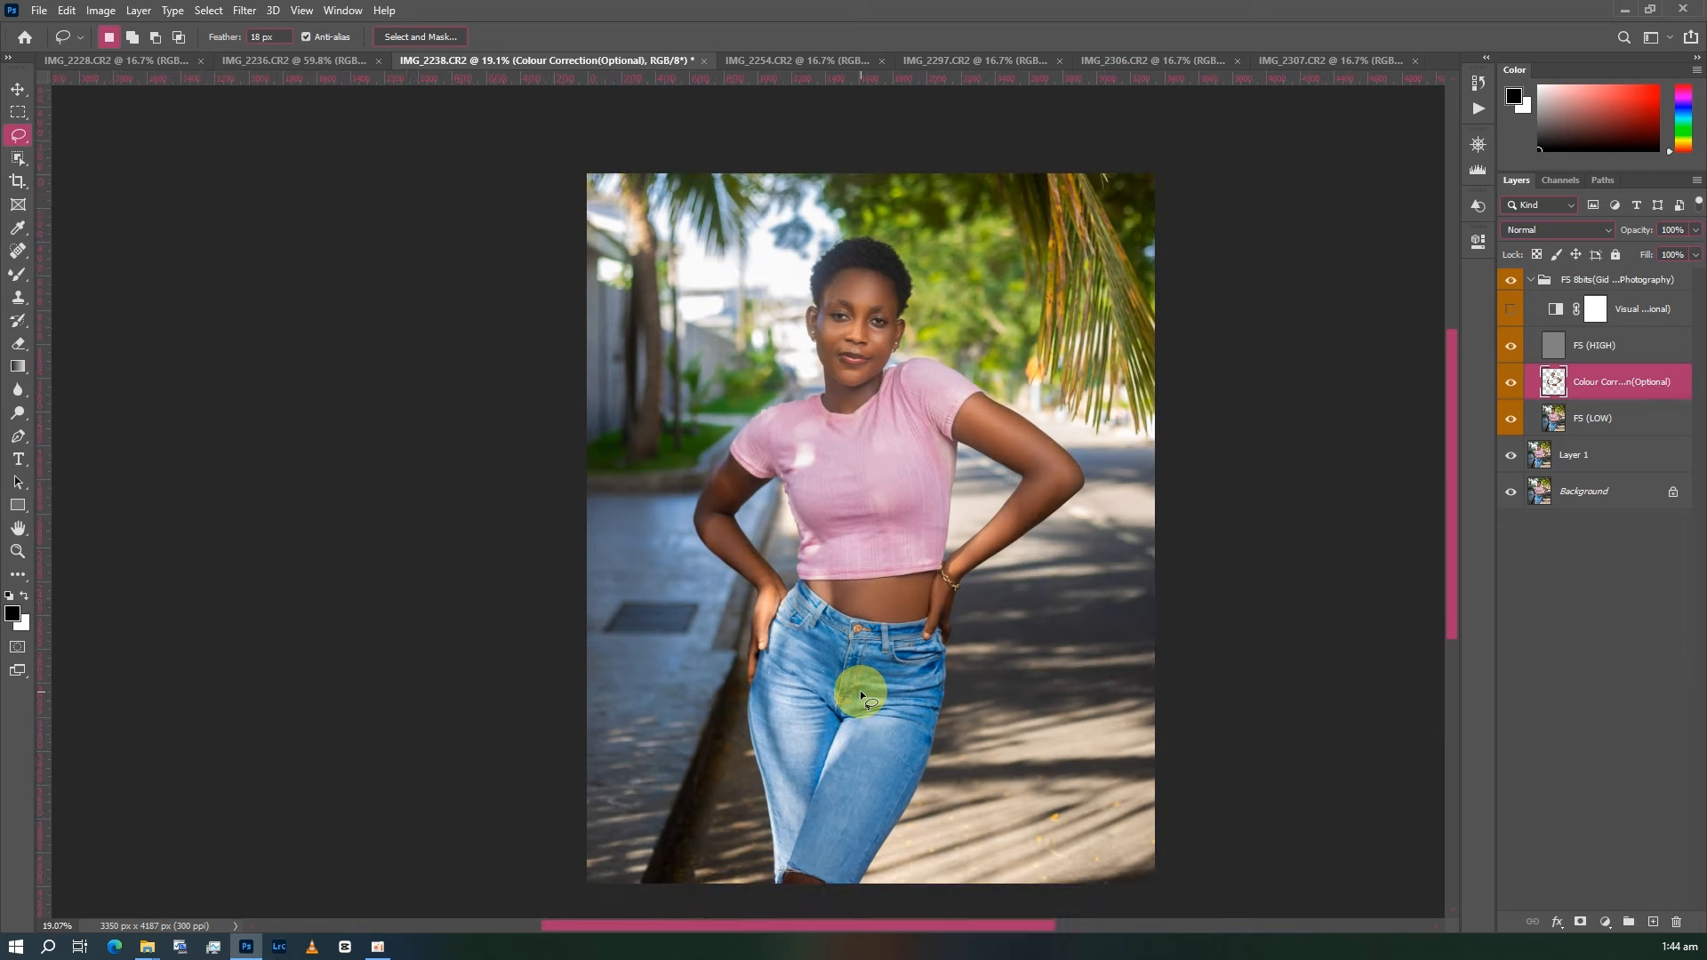
{"action": "scroll", "coordinate": [1022, 613], "scroll_direction": "down", "scroll_amount": 1}
{"action": "key", "text": "v"}
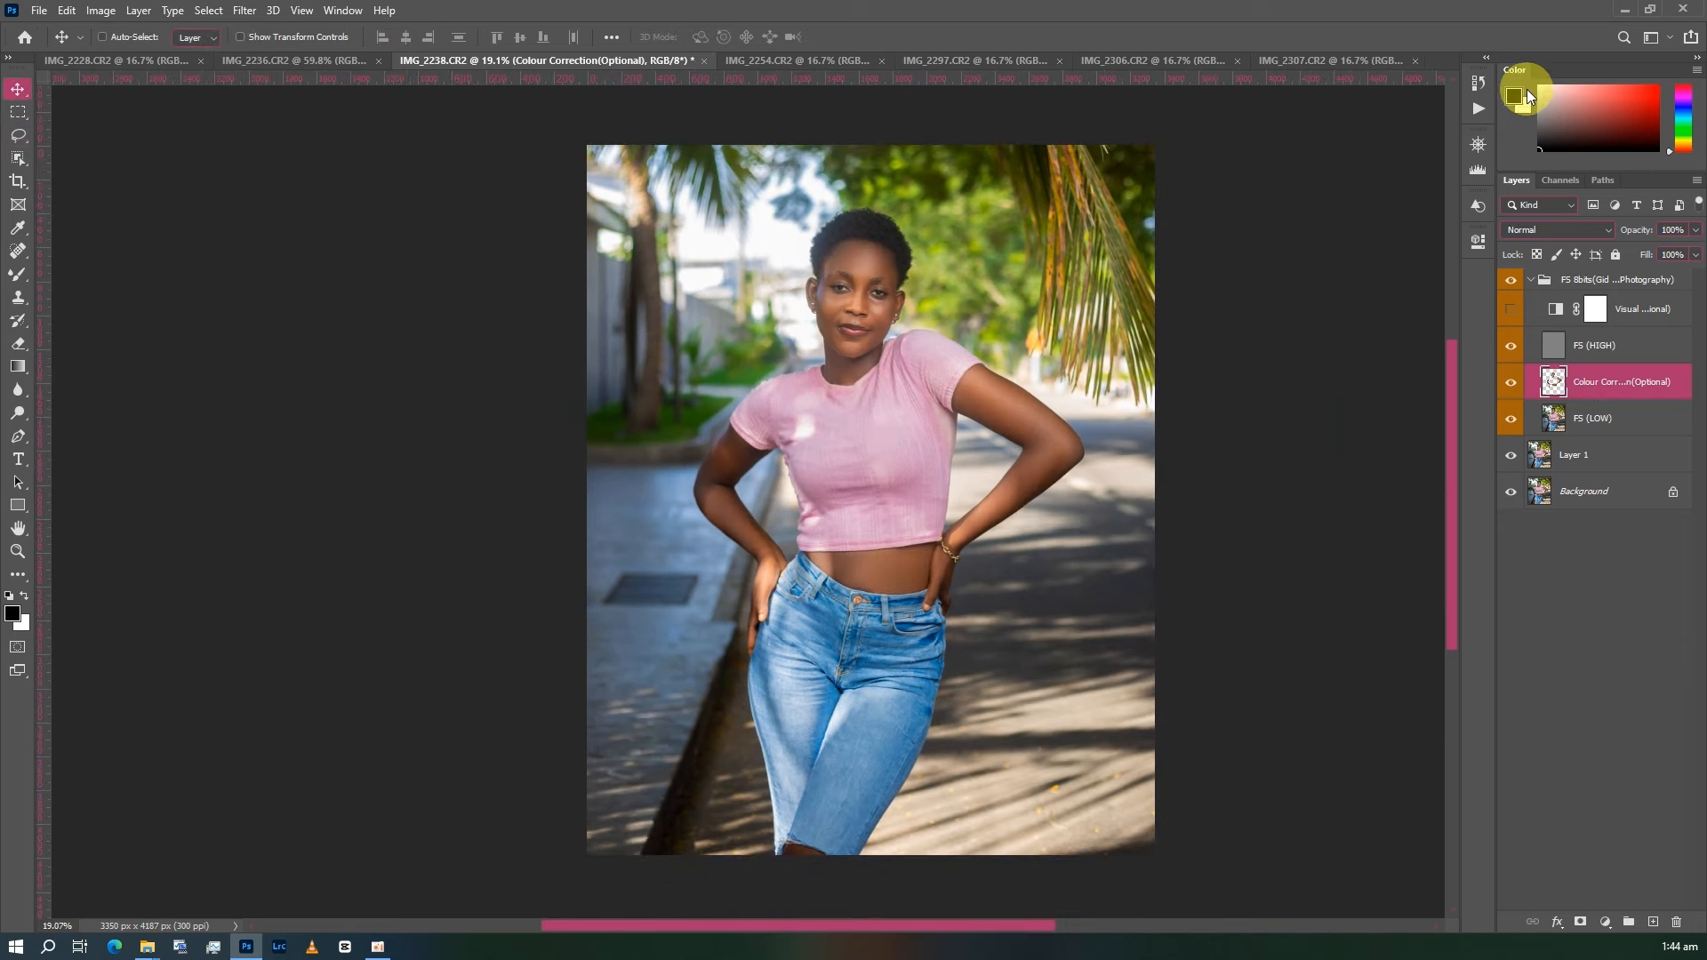
{"action": "left_click", "coordinate": [1479, 146]}
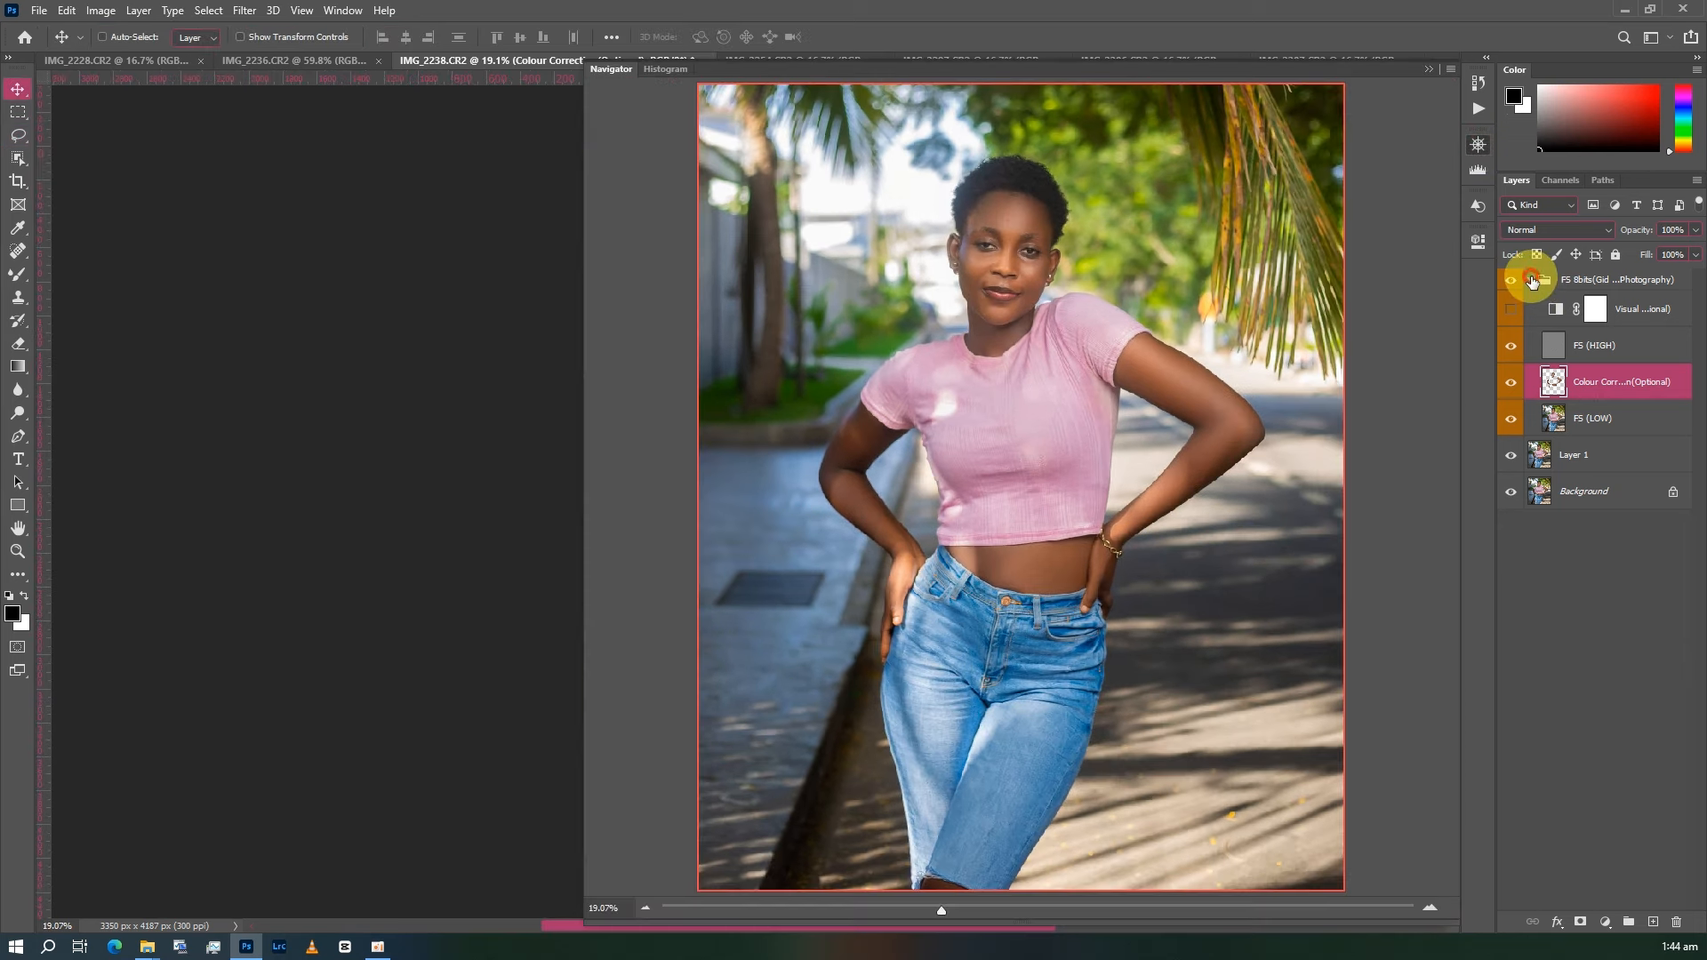
{"action": "left_click", "coordinate": [1531, 280]}
{"action": "left_click", "coordinate": [1514, 281]}
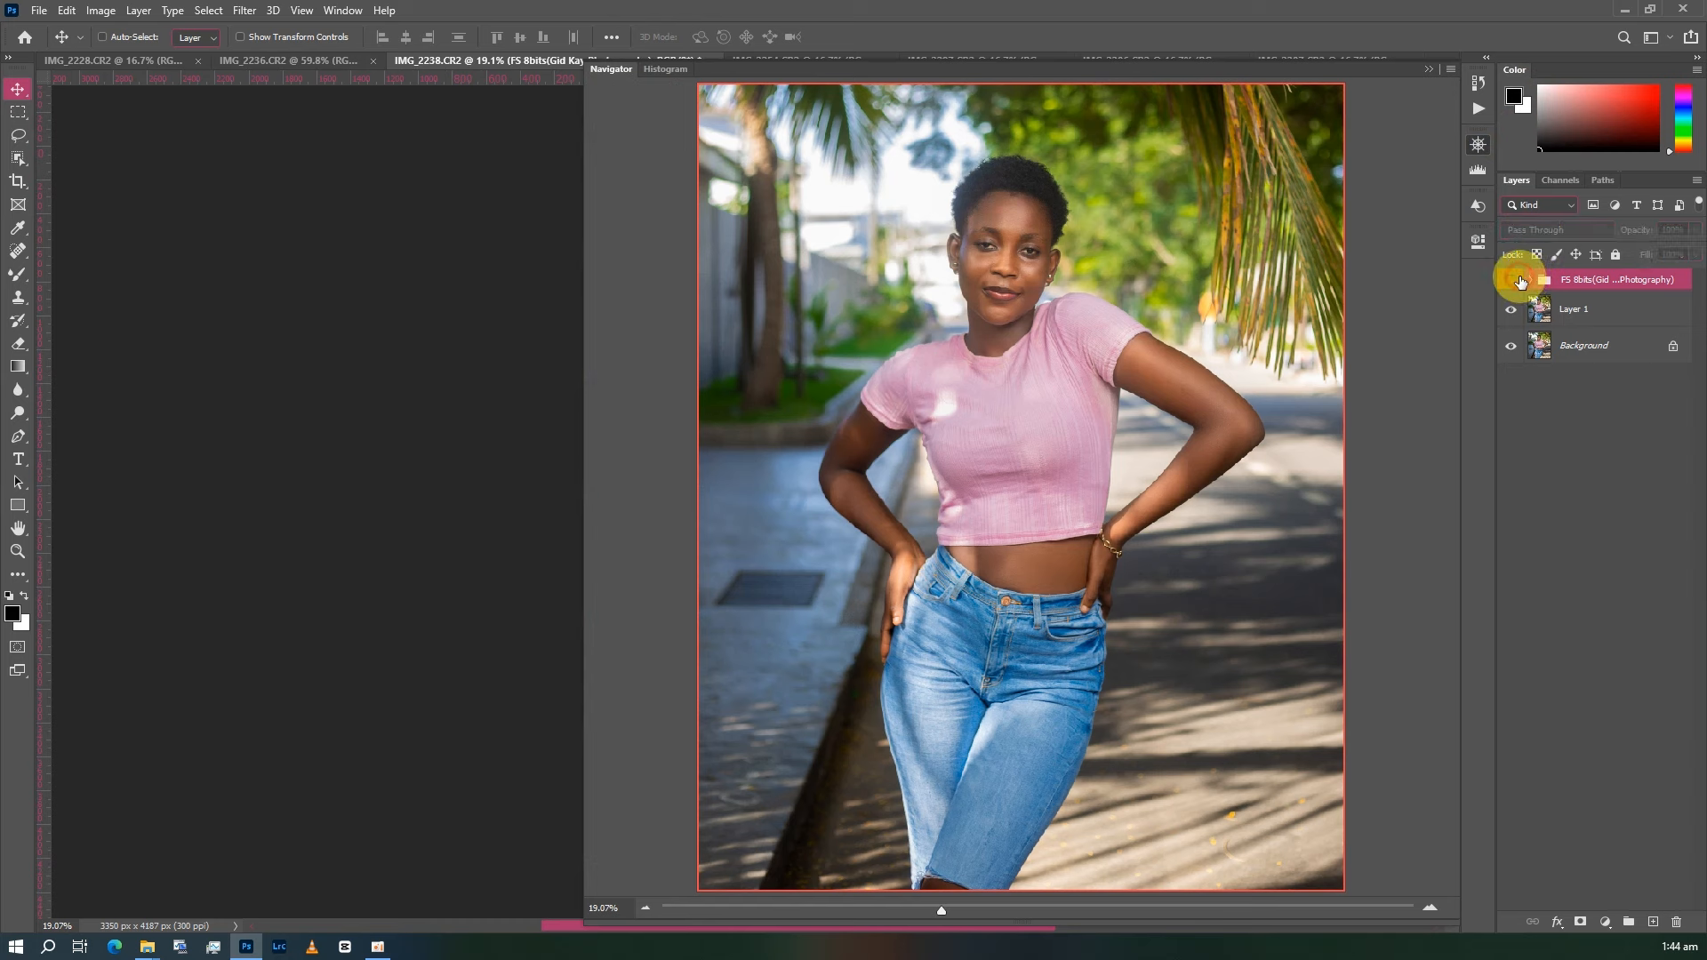
{"action": "left_click", "coordinate": [1514, 280]}
{"action": "left_click", "coordinate": [1514, 280]}
{"action": "left_click", "coordinate": [1514, 280]}
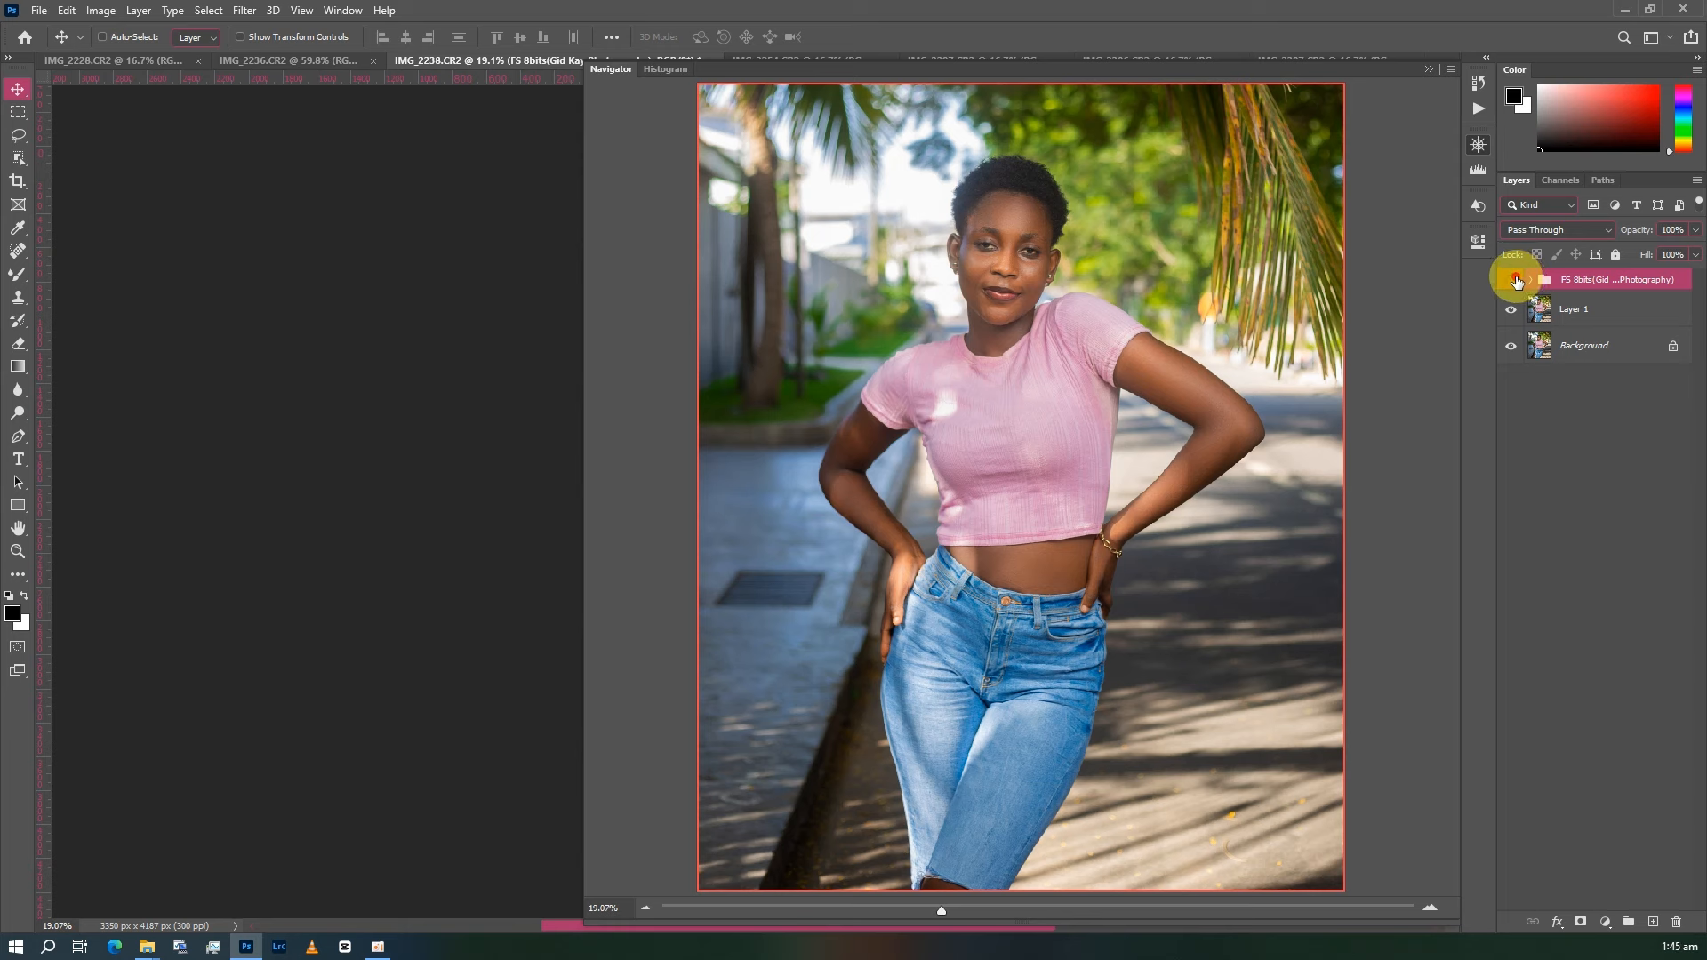
{"action": "left_click", "coordinate": [1515, 281]}
{"action": "left_click", "coordinate": [1515, 281]}
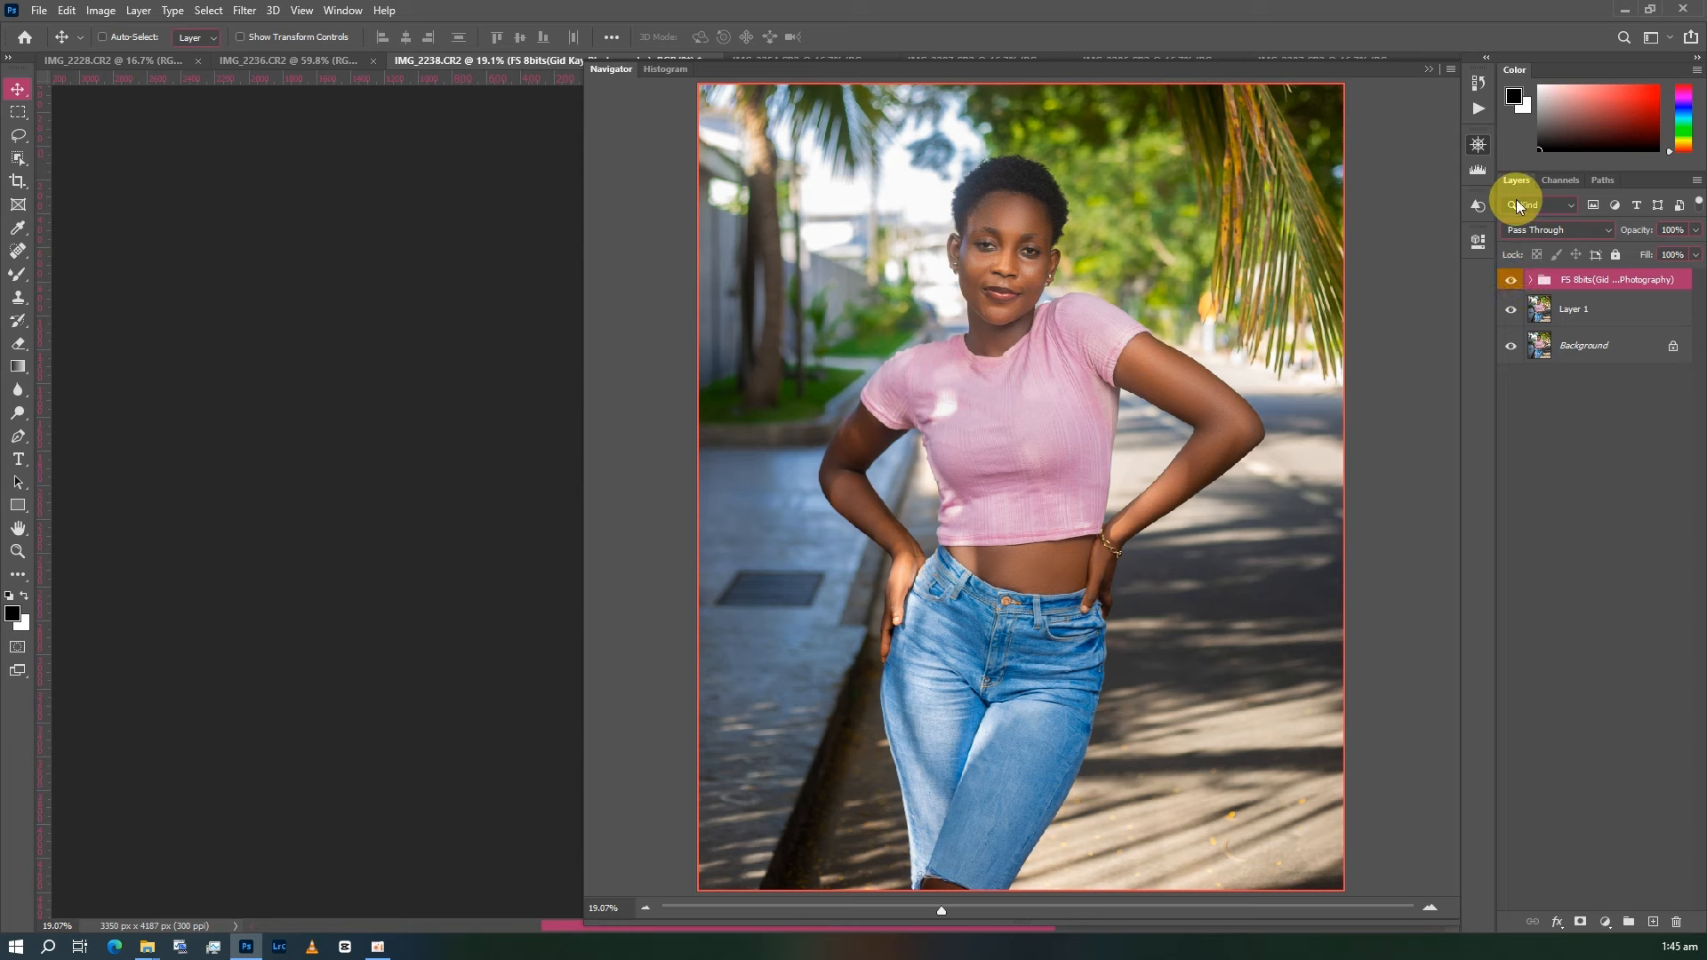
{"action": "left_click", "coordinate": [1478, 106]}
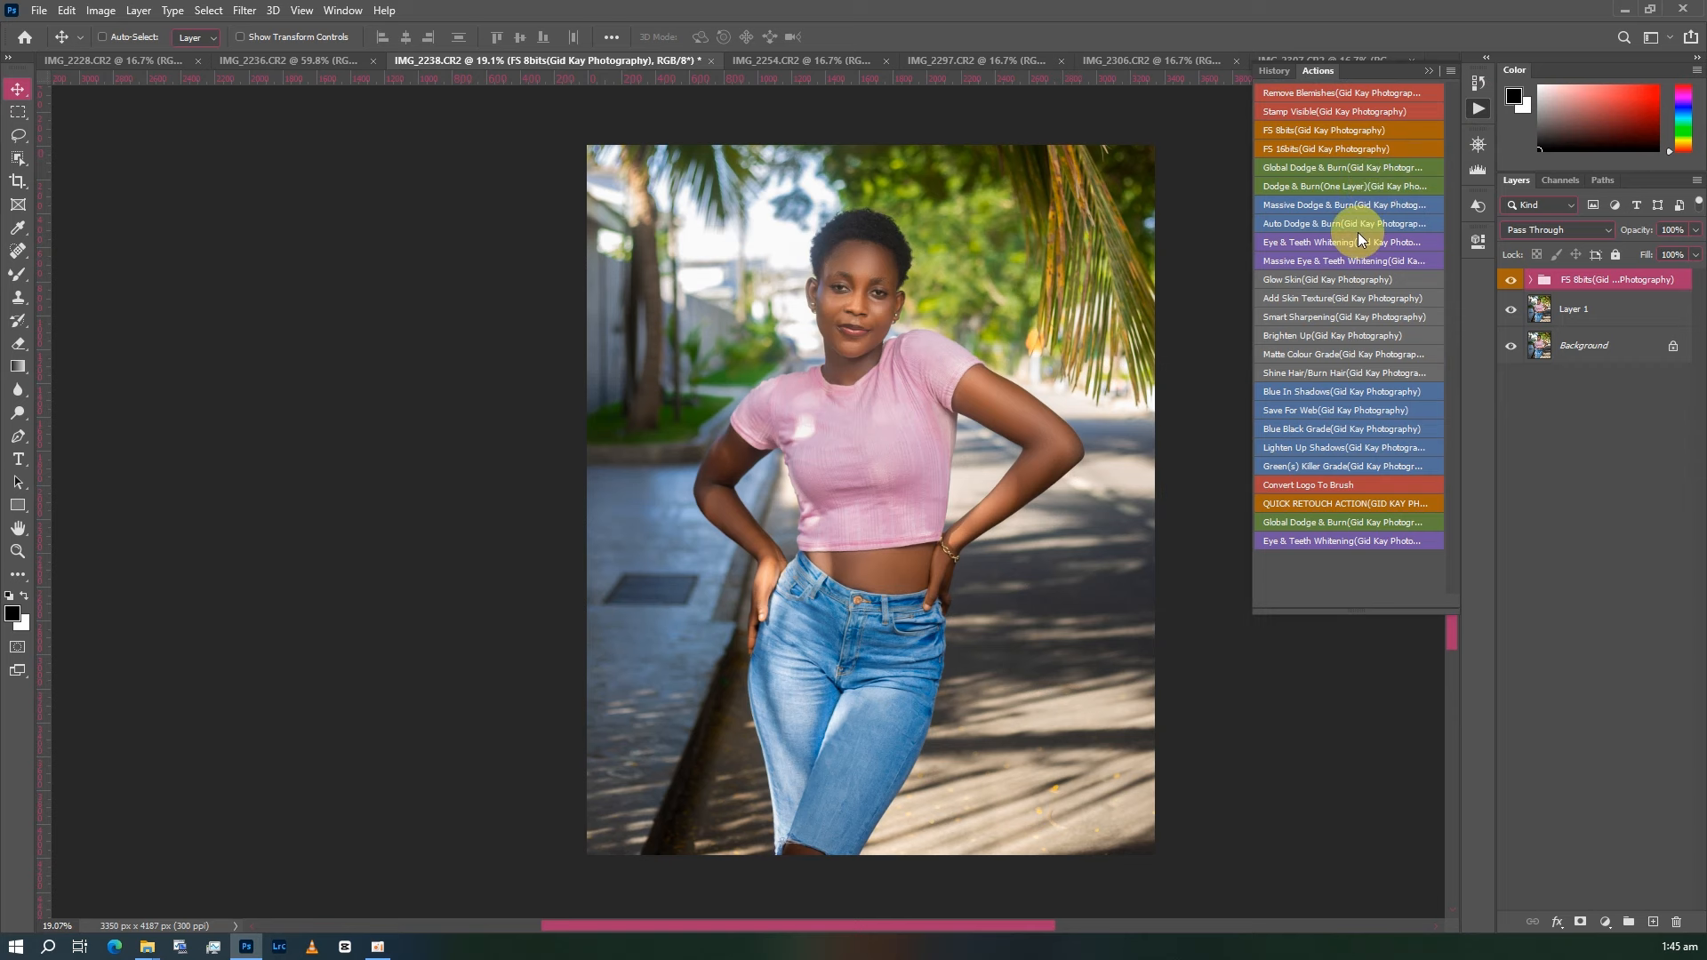
{"action": "scroll", "coordinate": [1357, 232], "scroll_direction": "up", "scroll_amount": 1}
{"action": "scroll", "coordinate": [1151, 303], "scroll_direction": "down", "scroll_amount": 3}
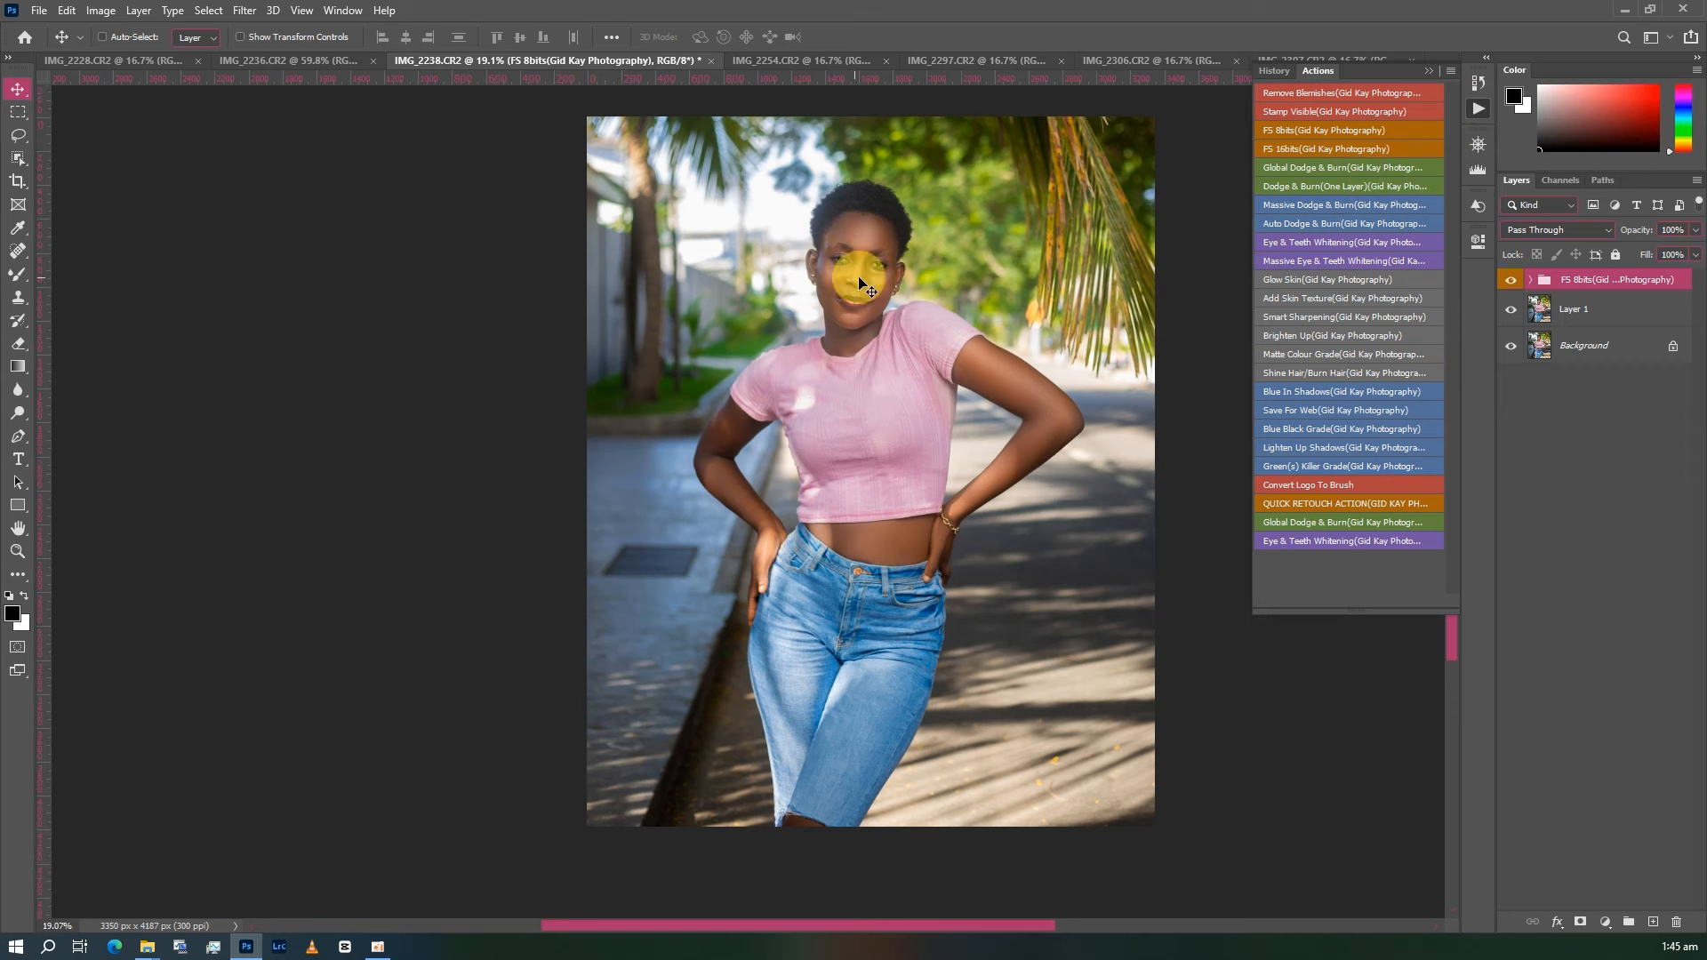
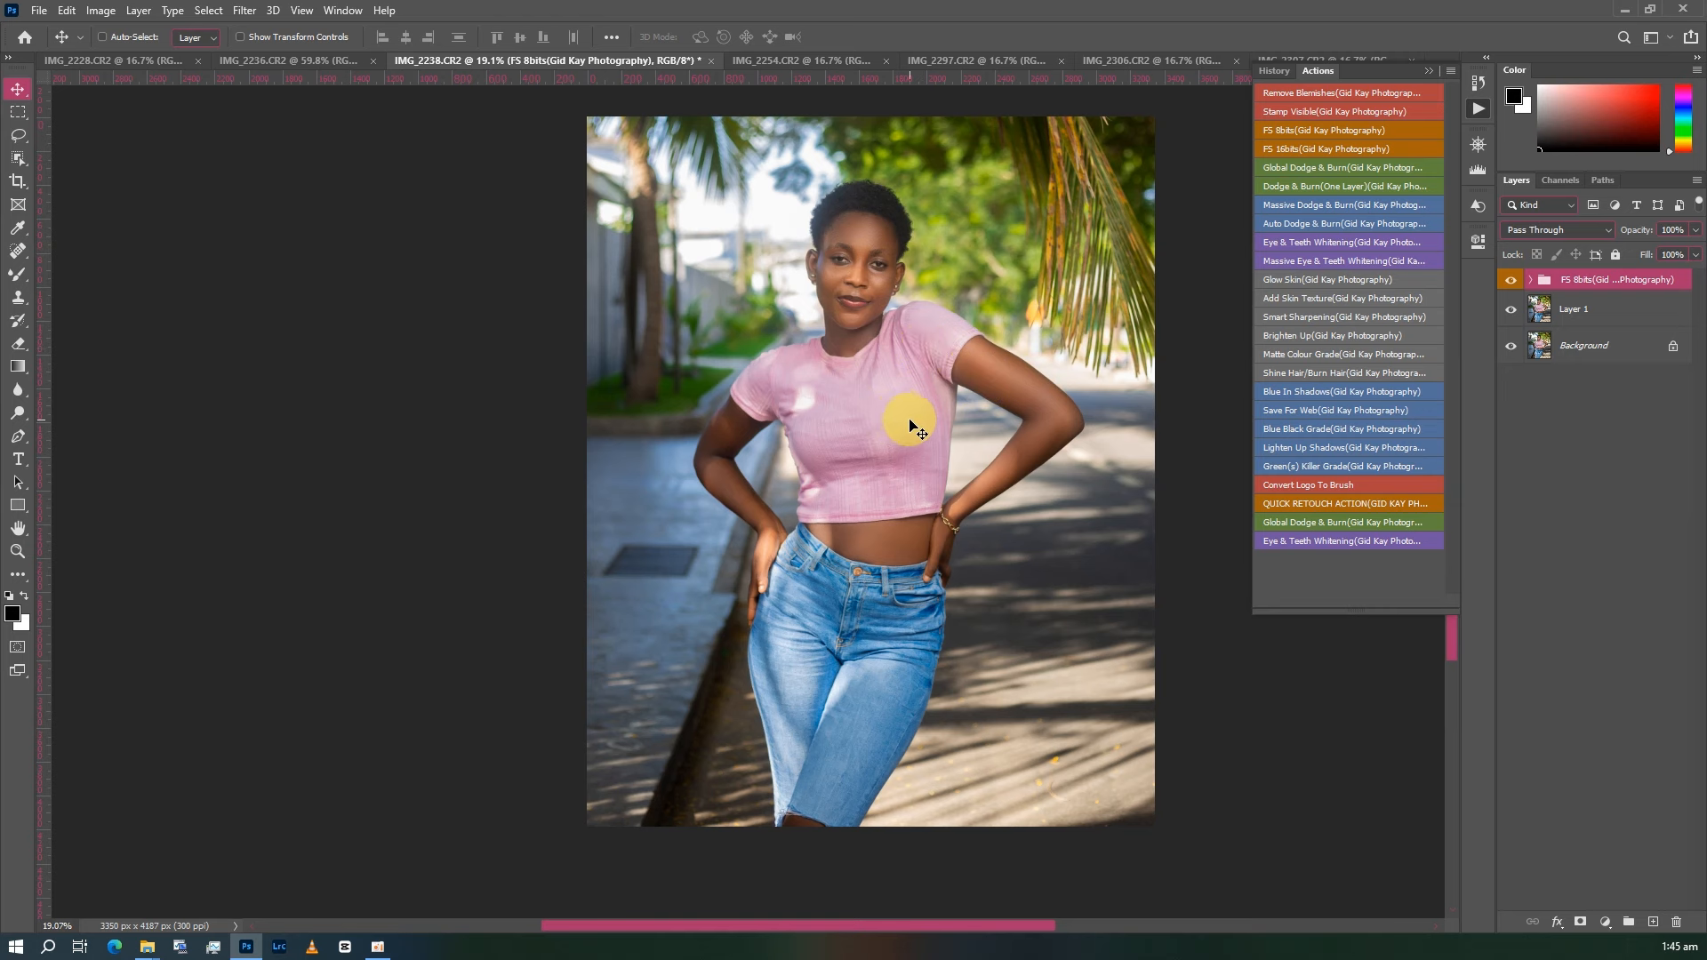
{"action": "scroll", "coordinate": [956, 405], "scroll_direction": "down", "scroll_amount": 1}
{"action": "scroll", "coordinate": [953, 405], "scroll_direction": "up", "scroll_amount": 1}
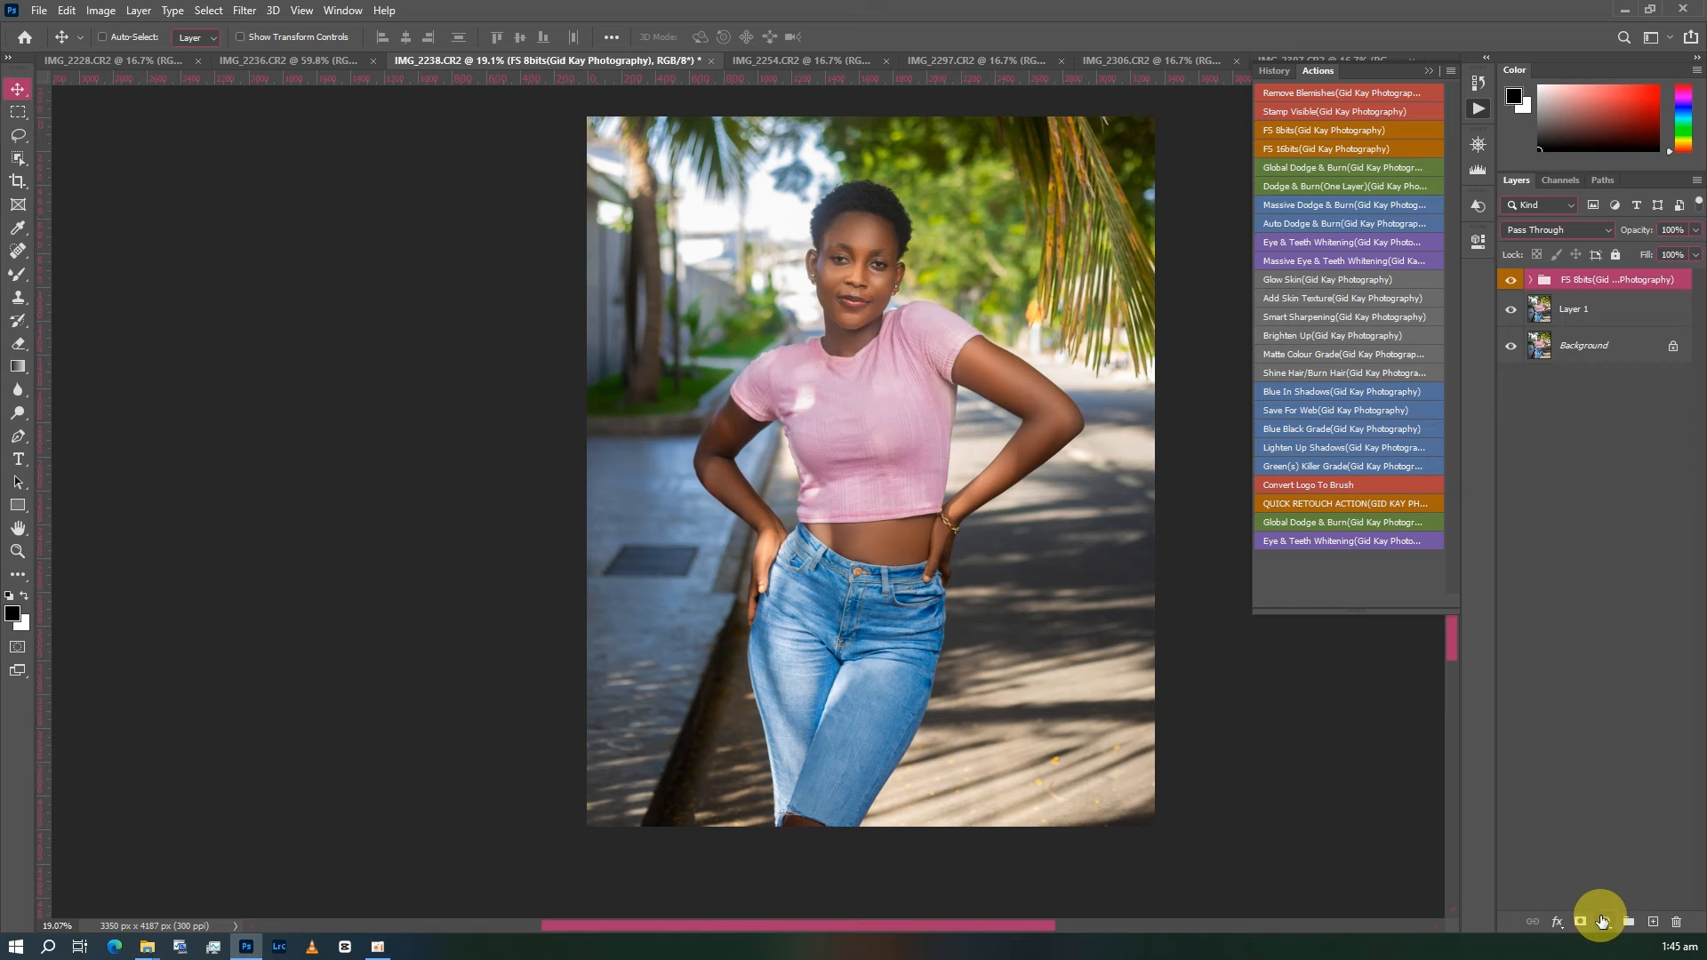
- Add a Gradient Map adjustment layer above the frequency separation group and open its gradient for editing
{"action": "left_click", "coordinate": [1603, 921]}
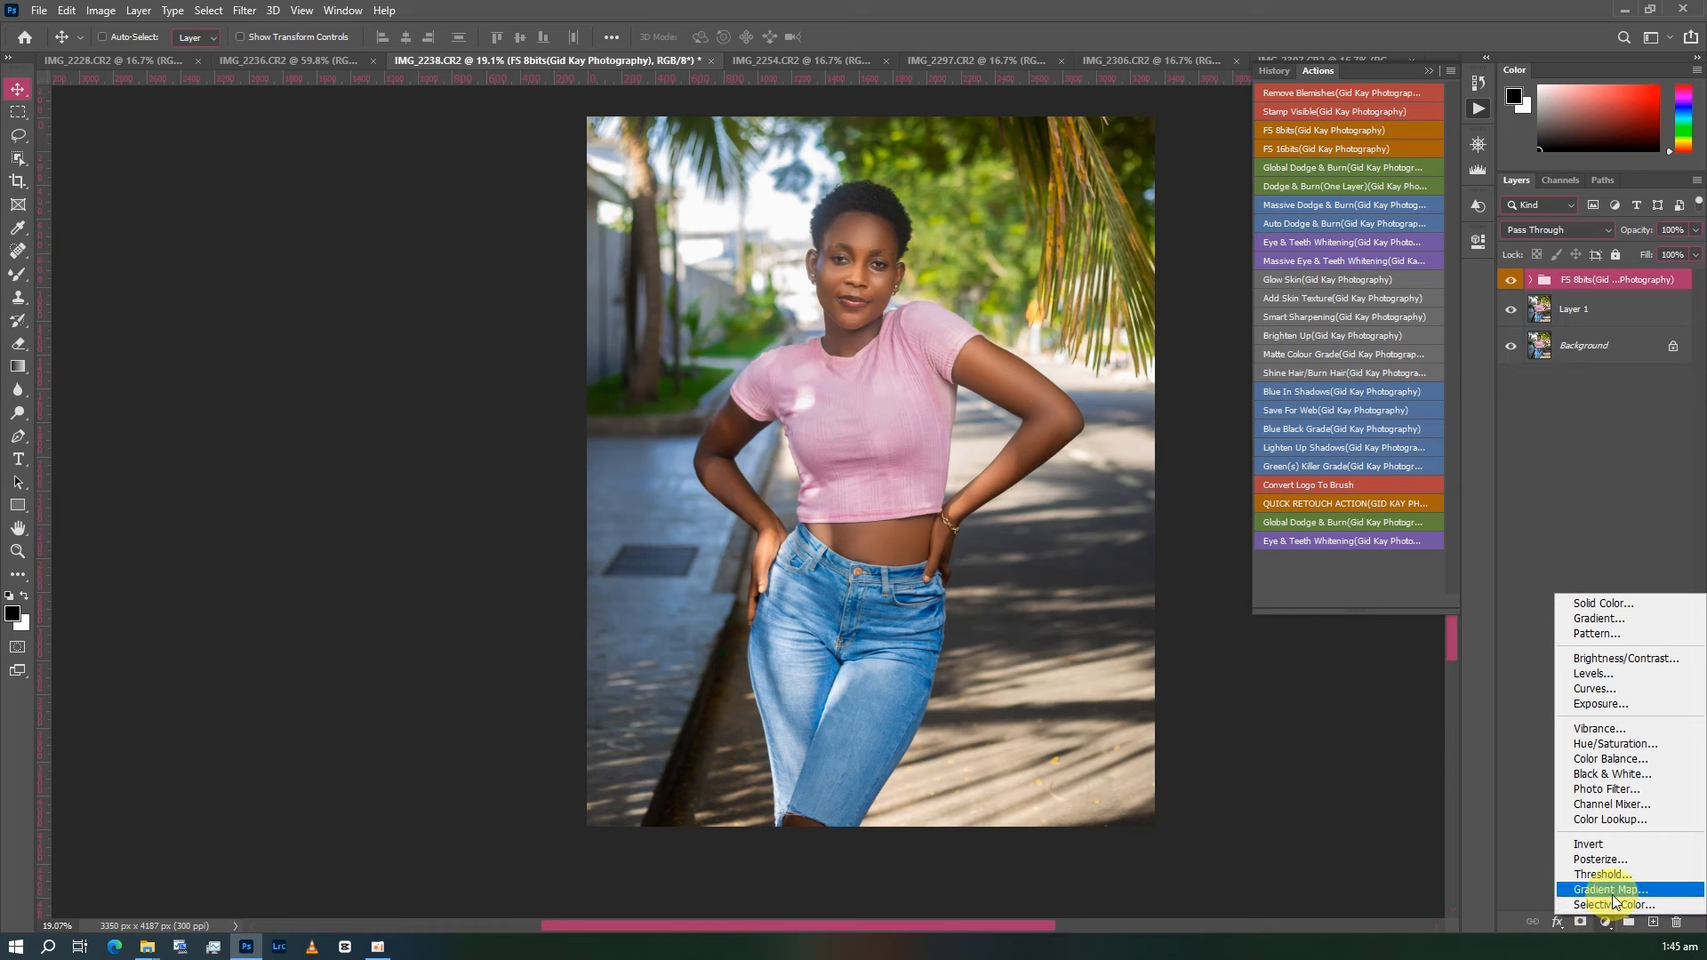
{"action": "left_click", "coordinate": [1611, 889]}
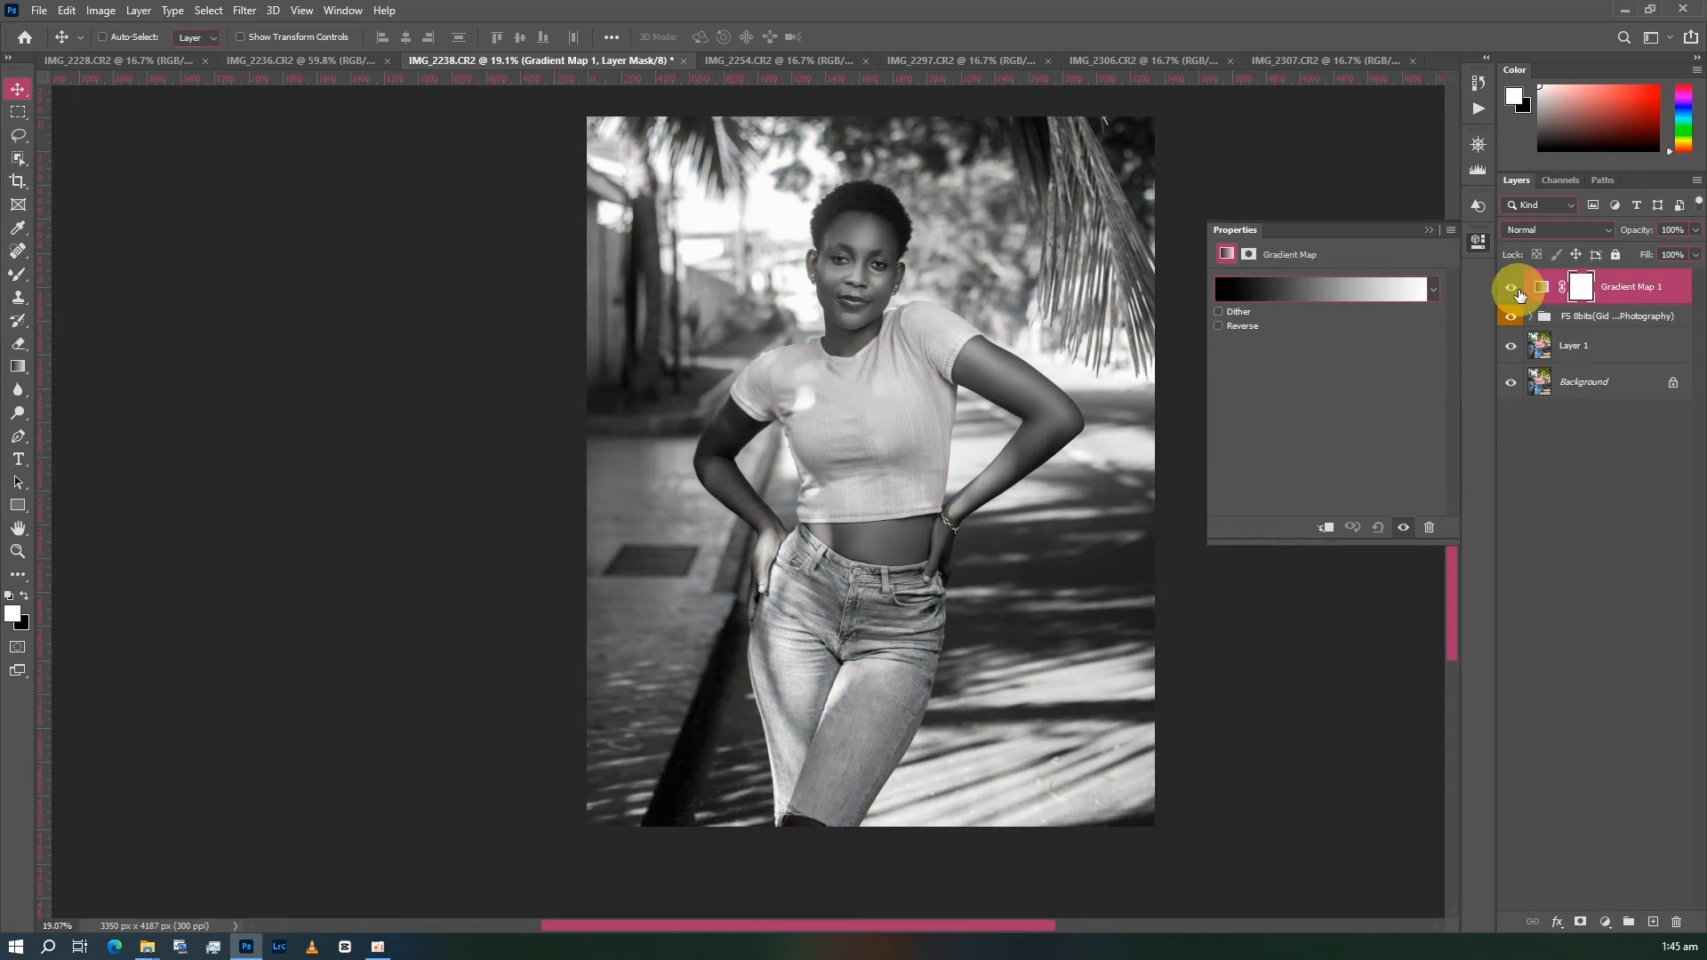
{"action": "left_click", "coordinate": [1542, 286]}
{"action": "left_click", "coordinate": [1259, 288]}
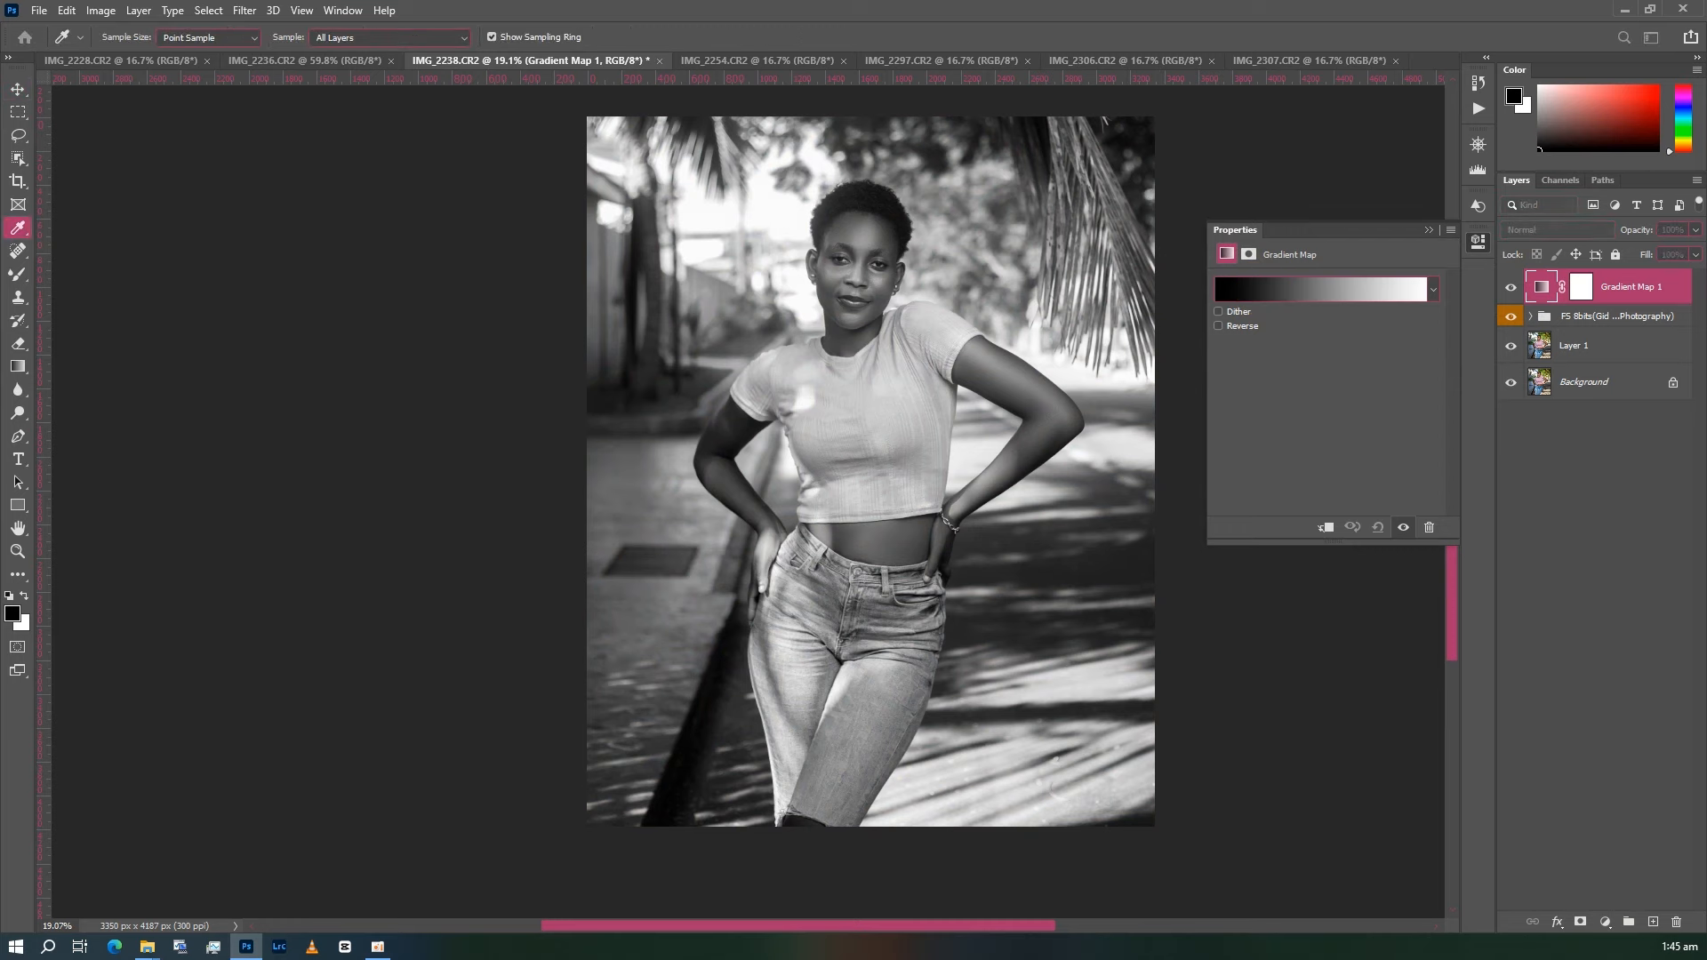
- Apply an orange-brown preset from the 100+ Rich Skintone Gradient Maps folder to the gradient map
{"action": "left_click_drag", "start_coordinate": [1470, 110], "coordinate": [1077, 172]}
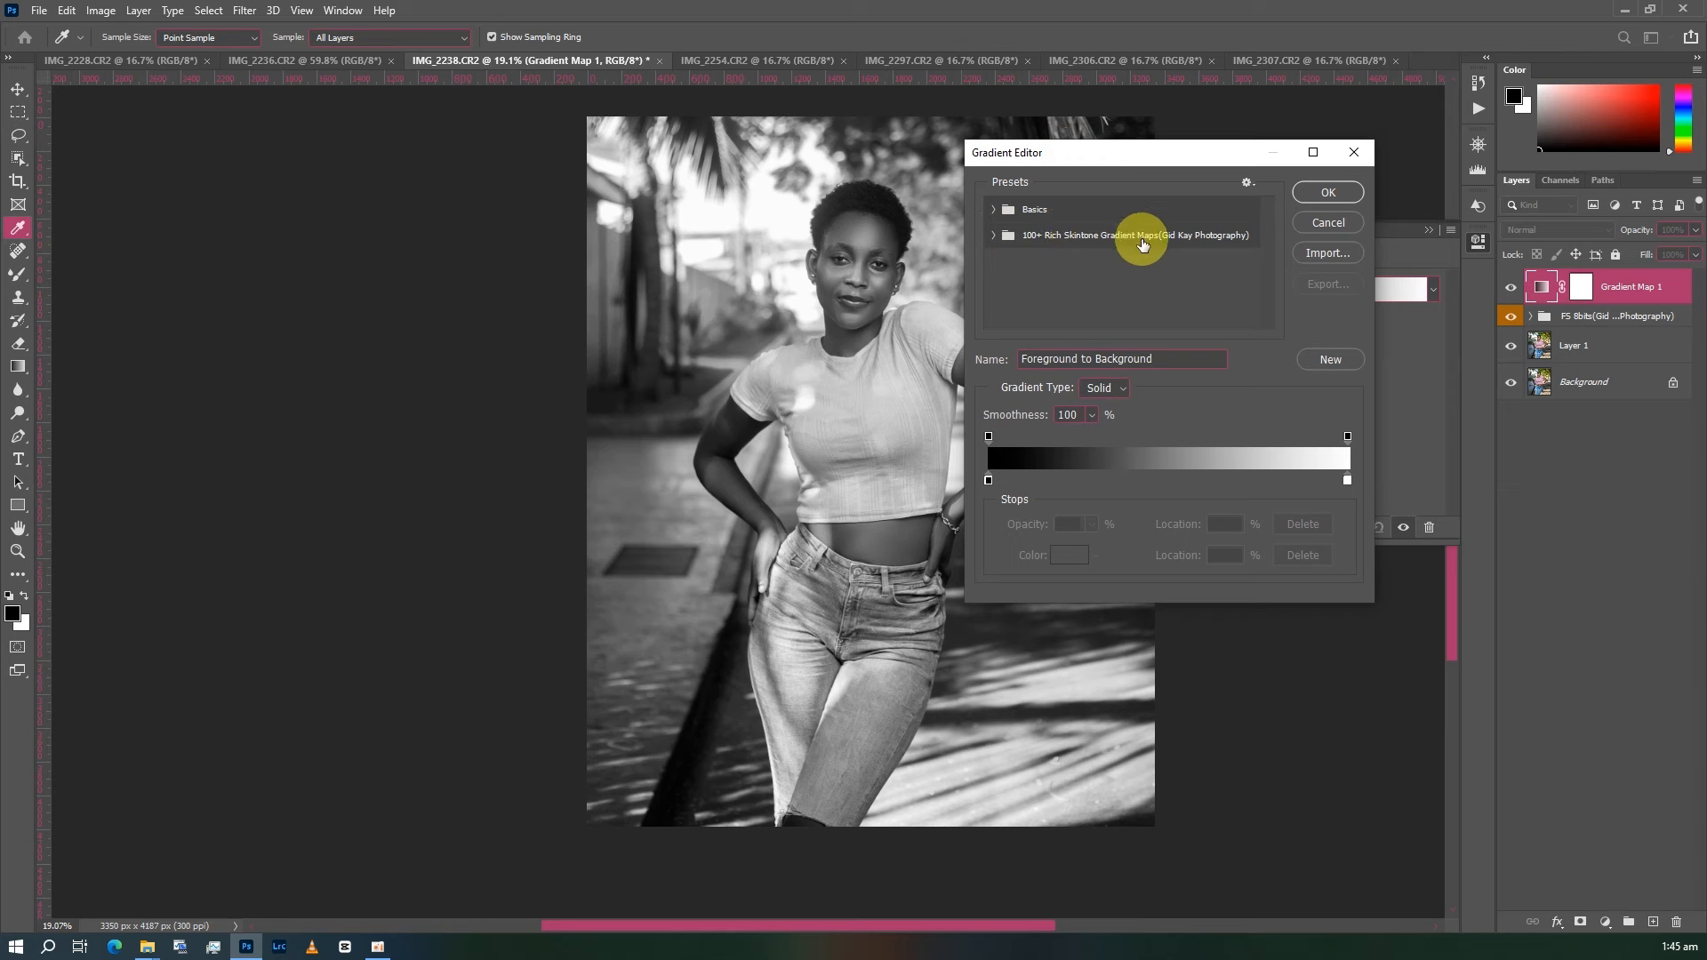
{"action": "left_click", "coordinate": [991, 240]}
{"action": "scroll", "coordinate": [1029, 247], "scroll_direction": "down", "scroll_amount": 2}
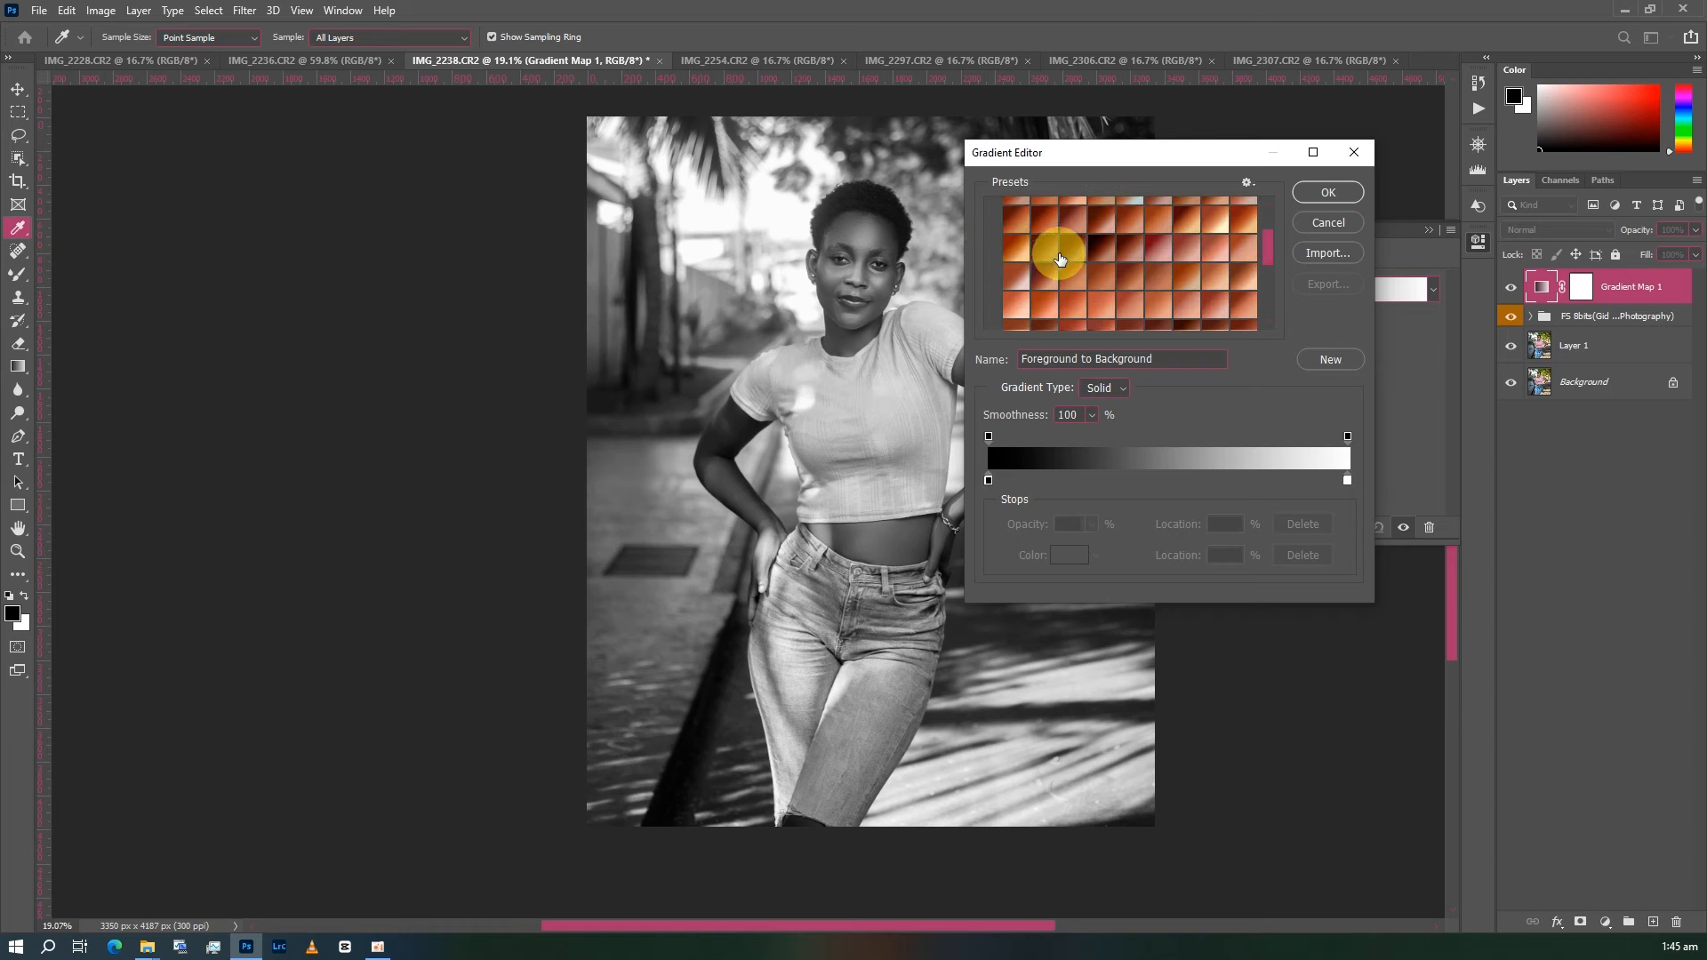
{"action": "scroll", "coordinate": [1080, 256], "scroll_direction": "down", "scroll_amount": 2}
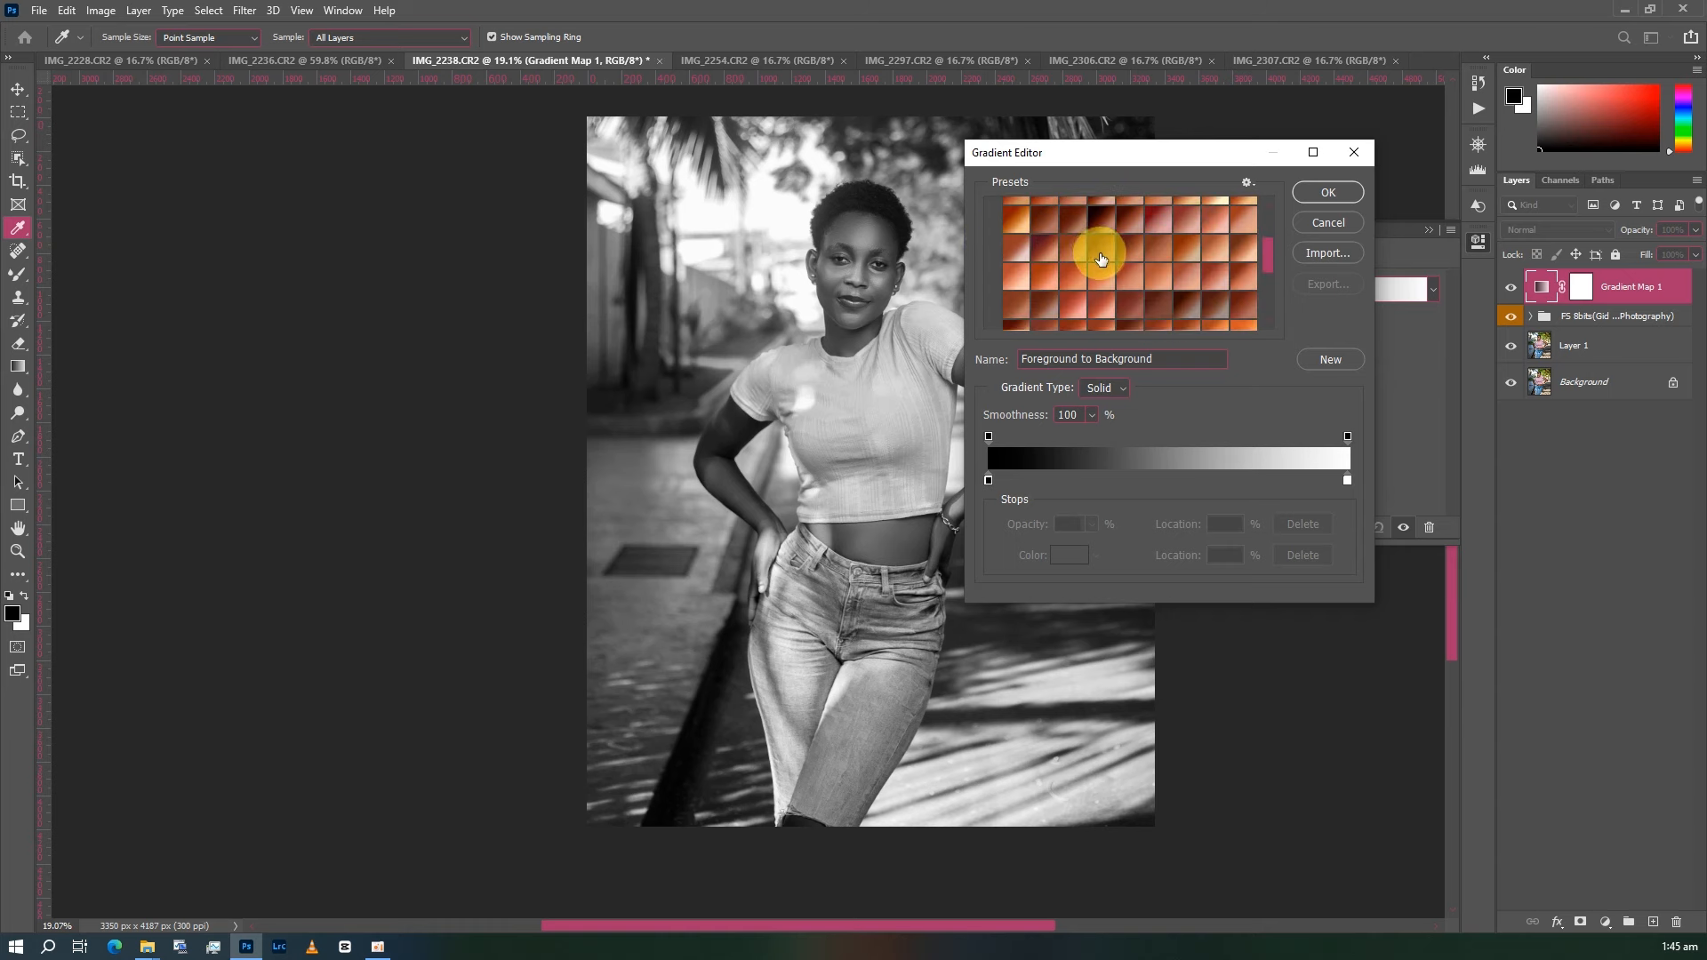
{"action": "scroll", "coordinate": [1076, 294], "scroll_direction": "up", "scroll_amount": 1}
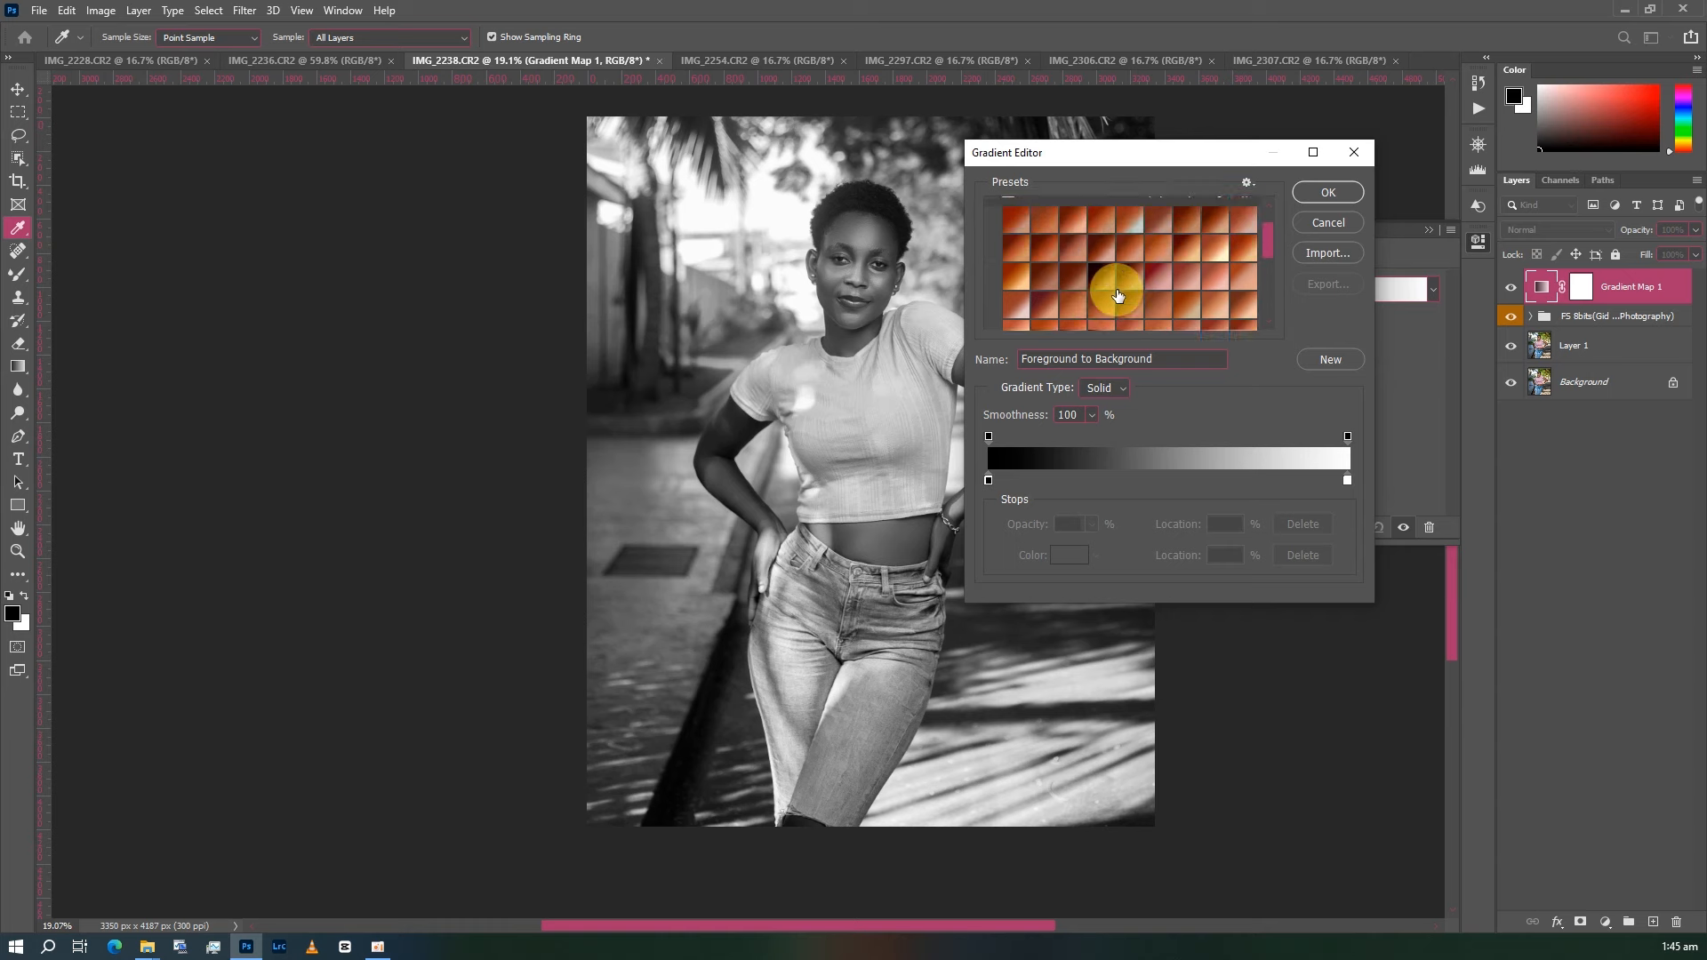
{"action": "left_click", "coordinate": [1012, 278]}
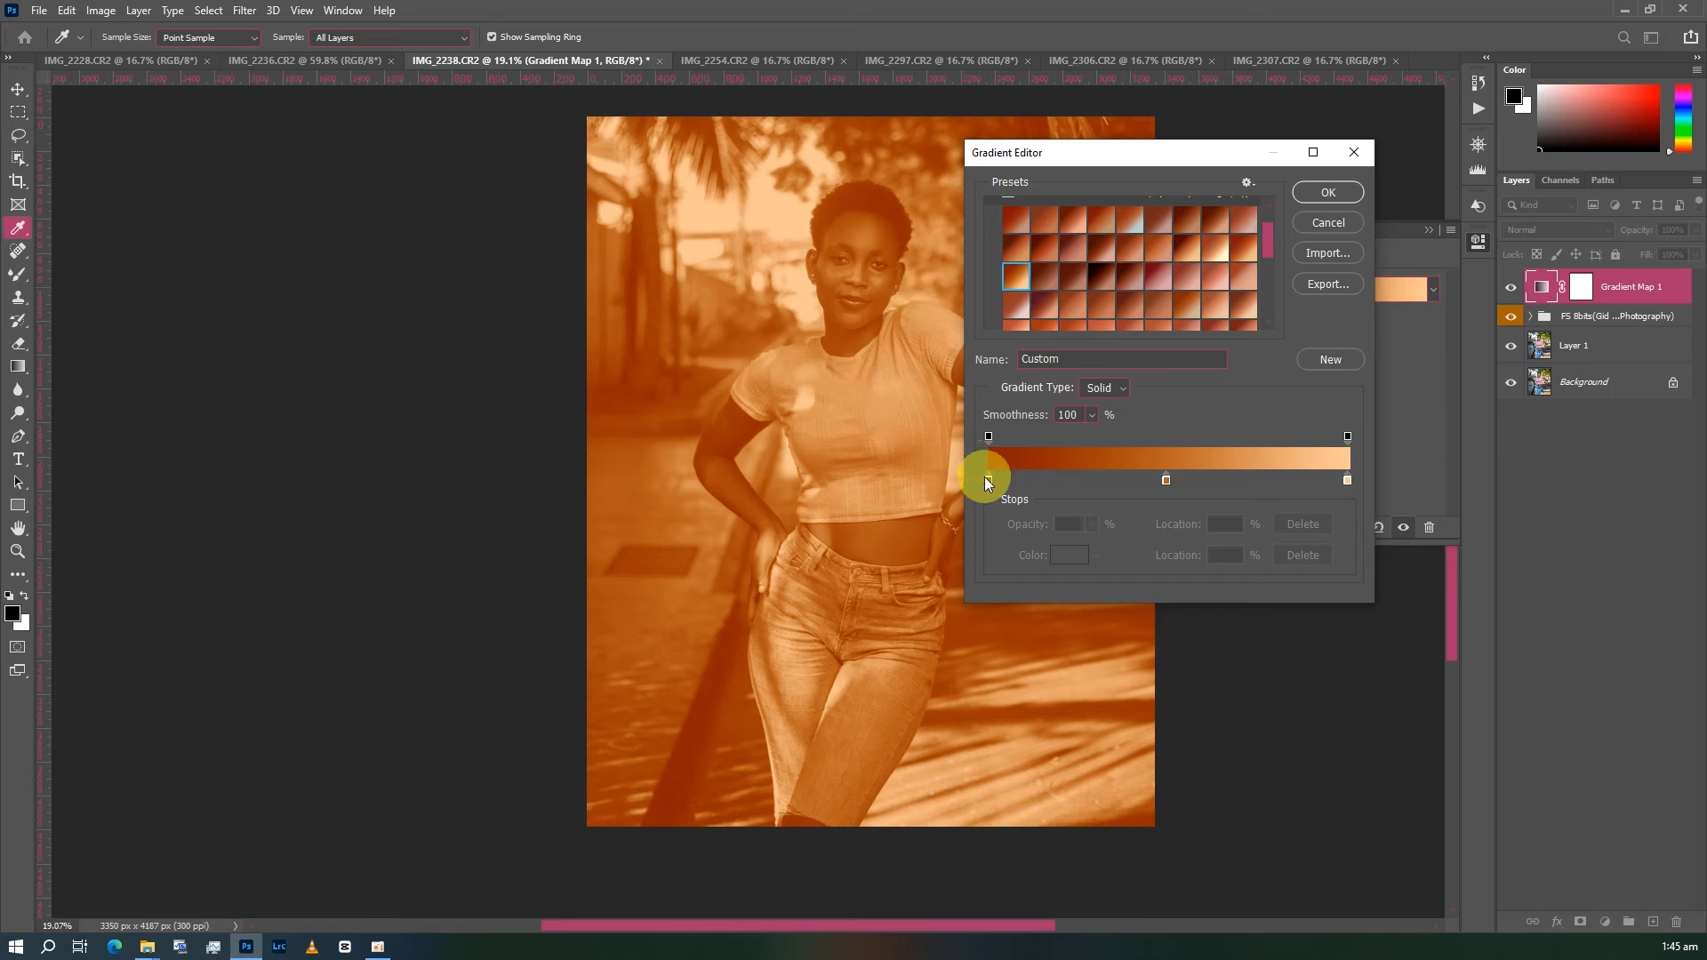
- Move the gradient's dark, middle and light color stops to locations 6%, 52% and 93% and accept the gradient
{"action": "left_click_drag", "start_coordinate": [990, 481], "coordinate": [1009, 480]}
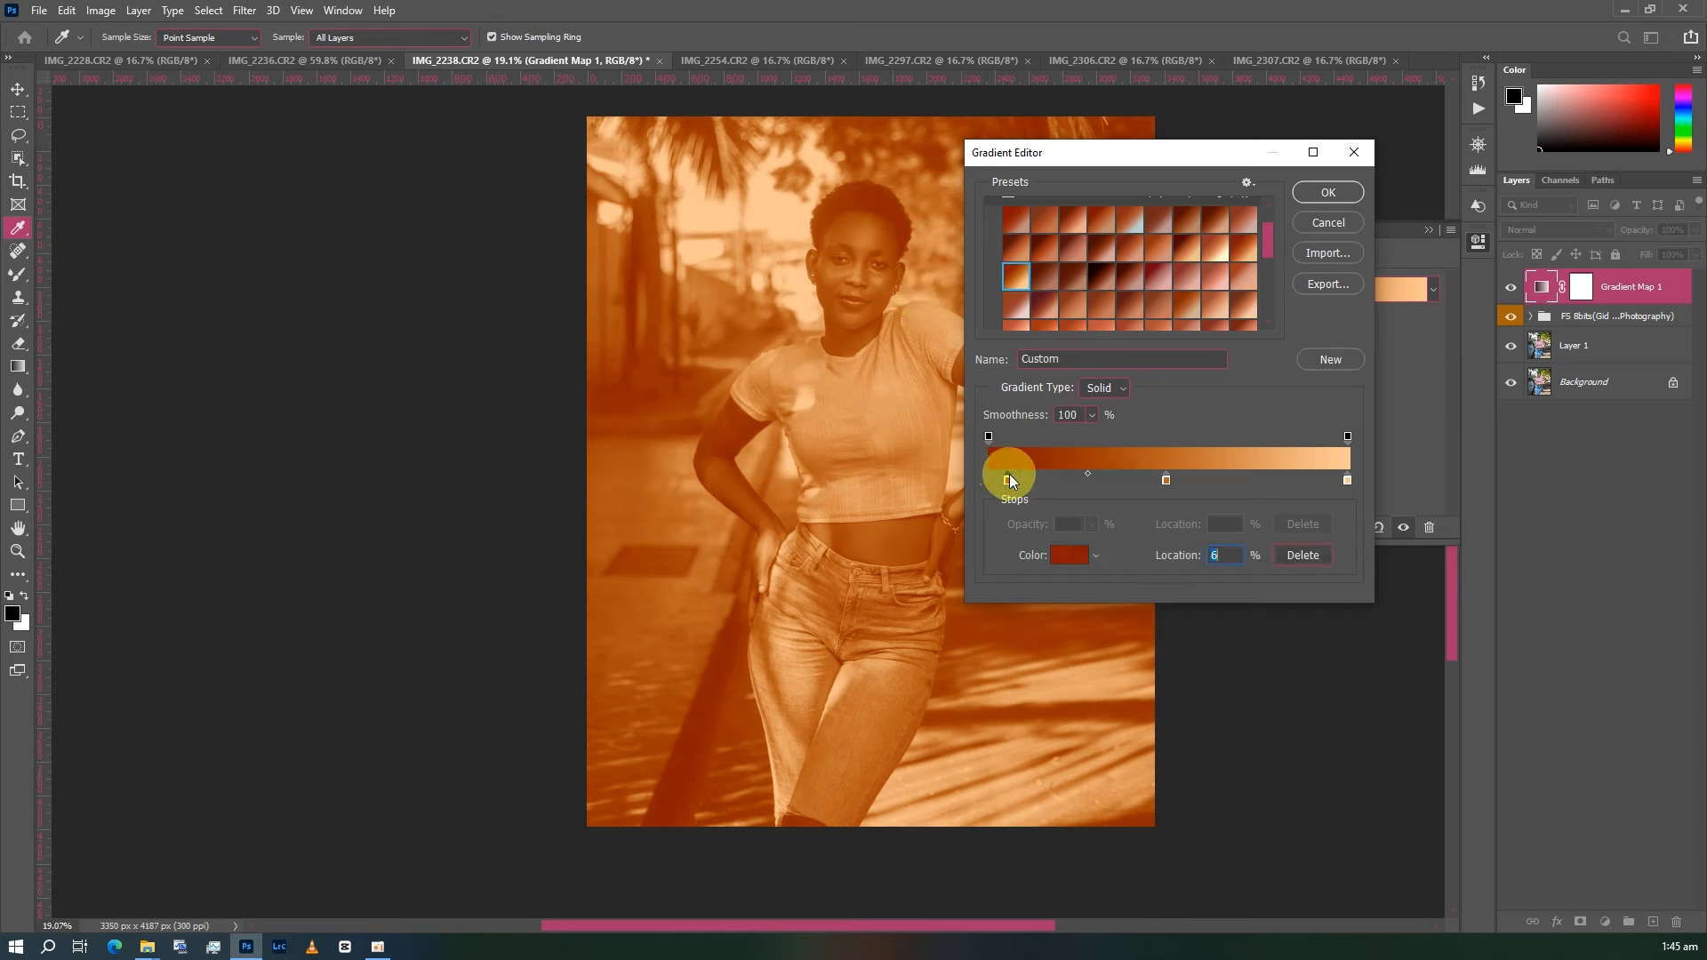
{"action": "left_click_drag", "start_coordinate": [1160, 483], "coordinate": [1178, 478]}
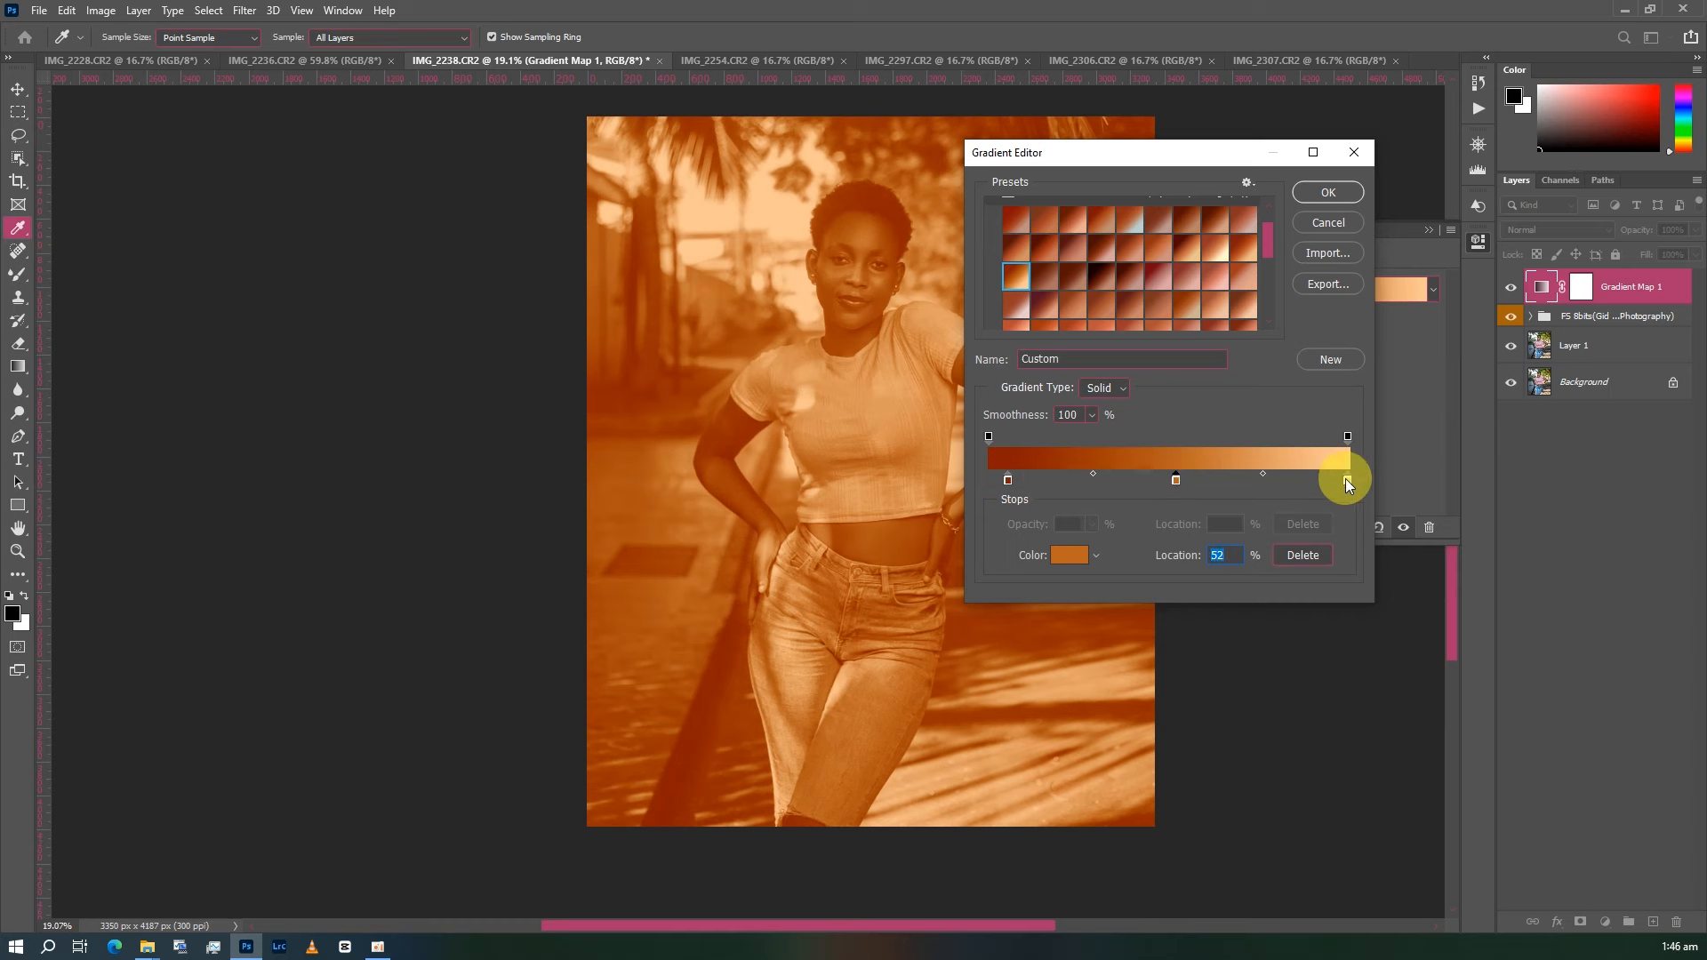
{"action": "left_click_drag", "start_coordinate": [1347, 477], "coordinate": [1325, 475]}
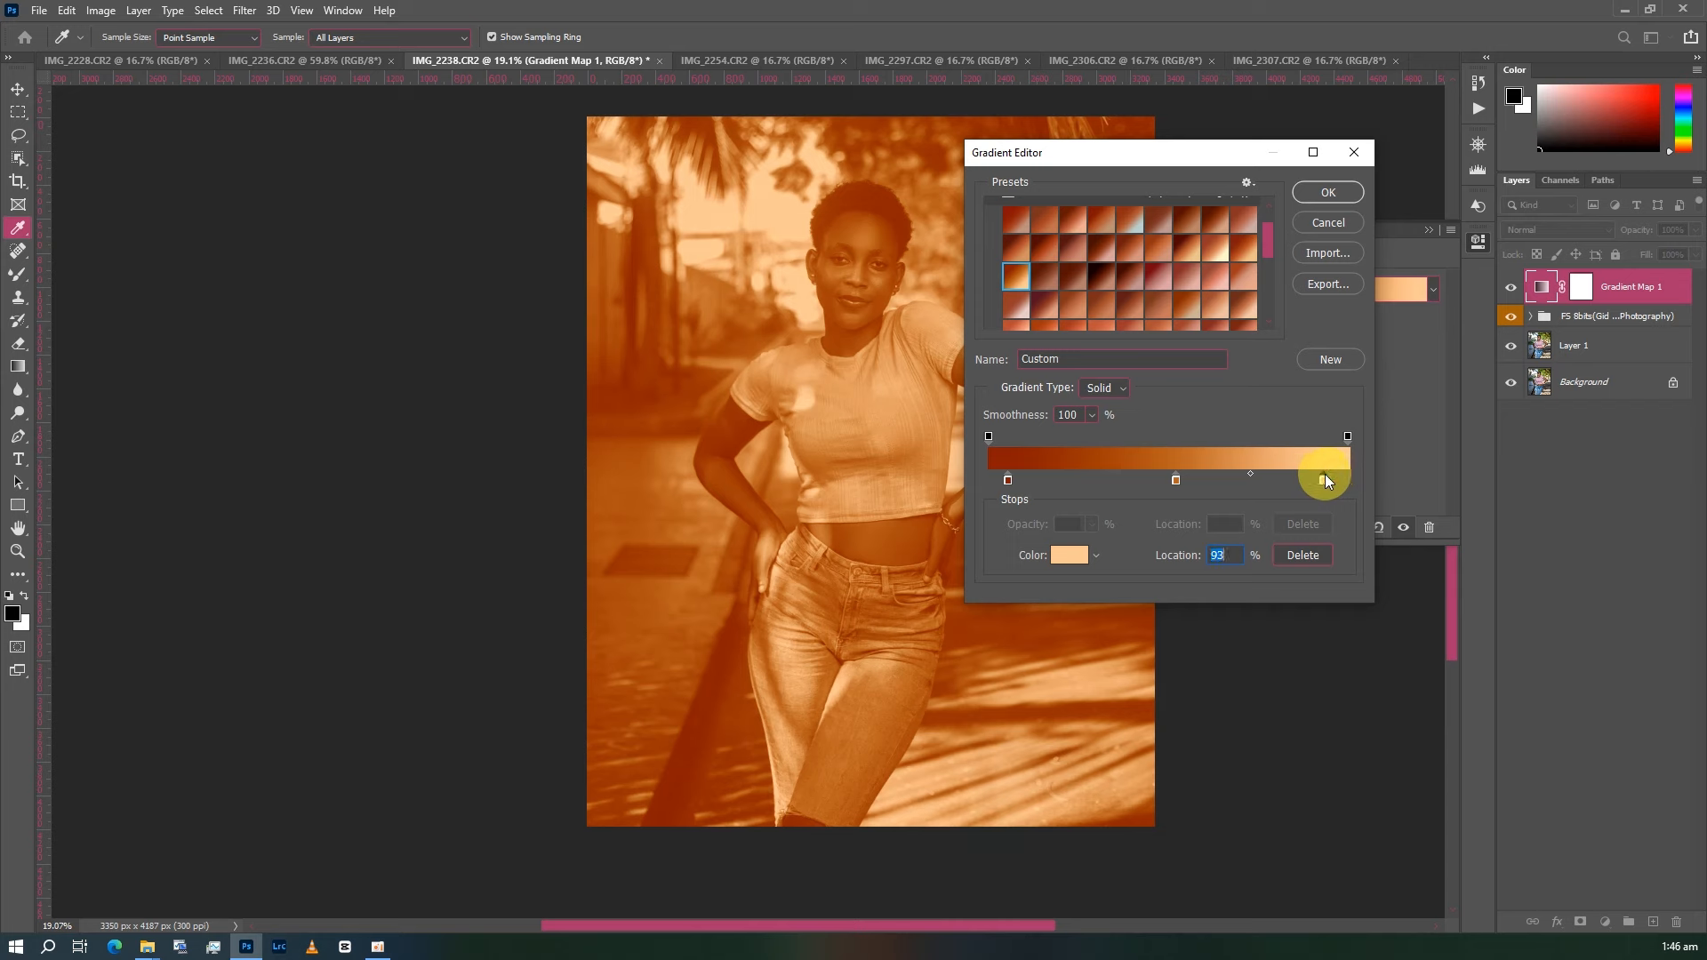
{"action": "left_click", "coordinate": [1340, 201]}
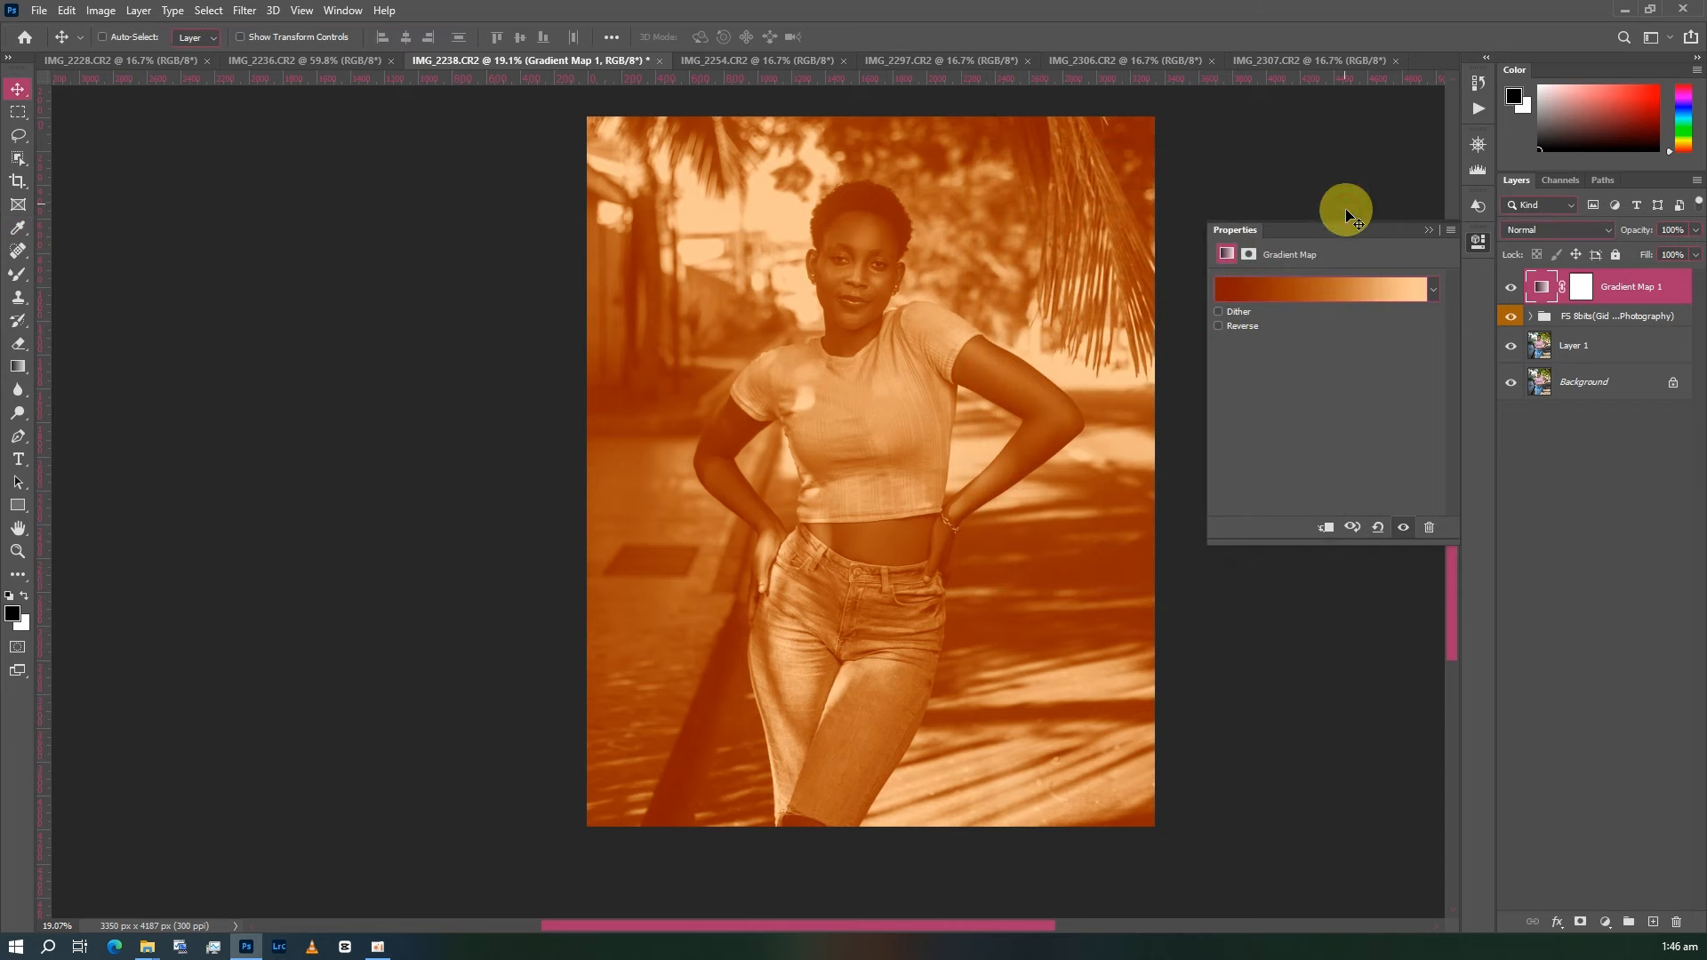
- Set the Gradient Map 1 layer's blend mode to Color and invert its layer mask to black
{"action": "left_click", "coordinate": [1584, 231]}
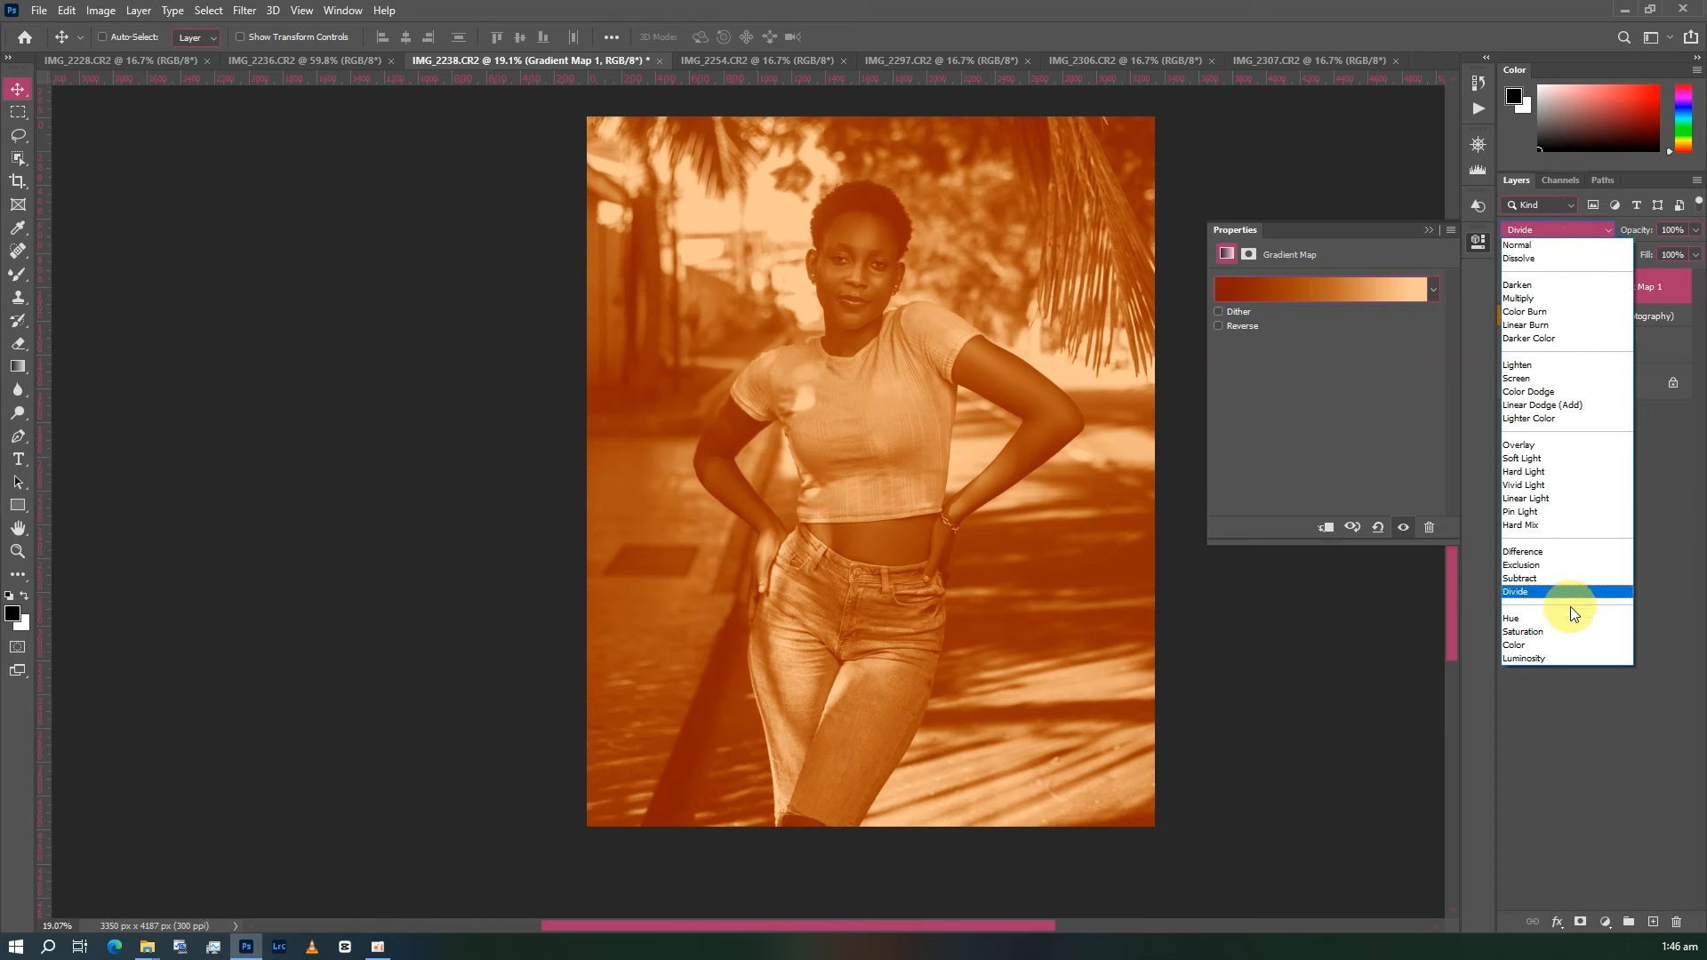
{"action": "left_click", "coordinate": [1538, 644]}
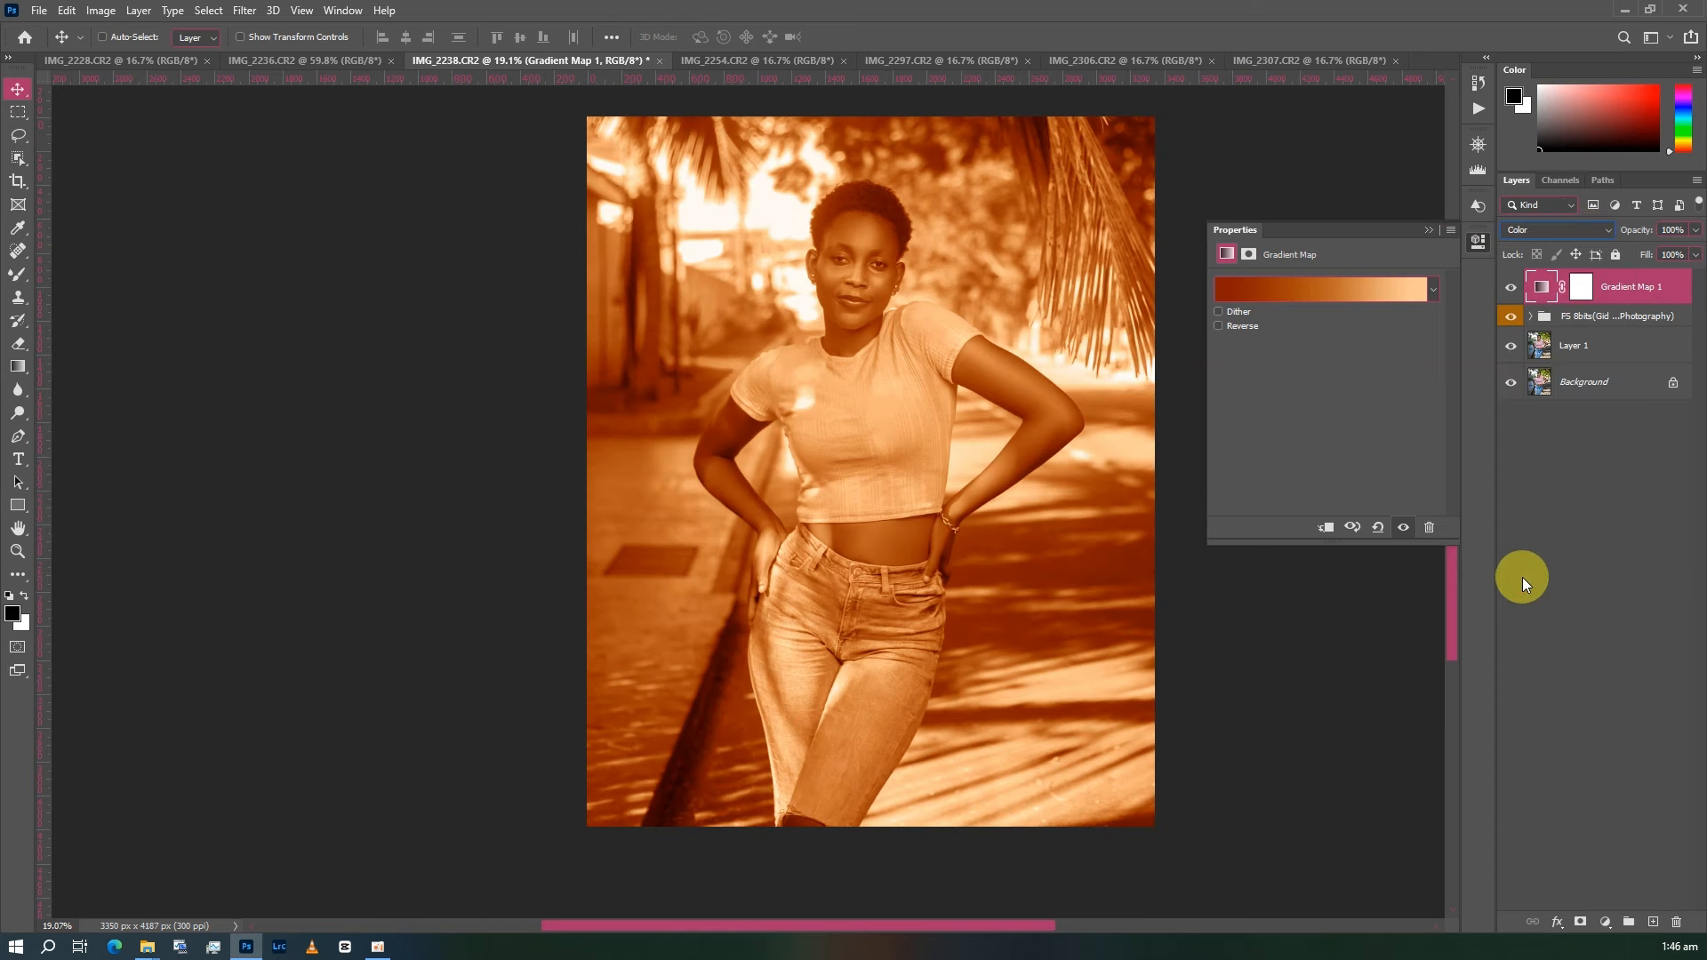
{"action": "left_click", "coordinate": [1427, 230]}
{"action": "scroll", "coordinate": [889, 427], "scroll_direction": "down", "scroll_amount": 1}
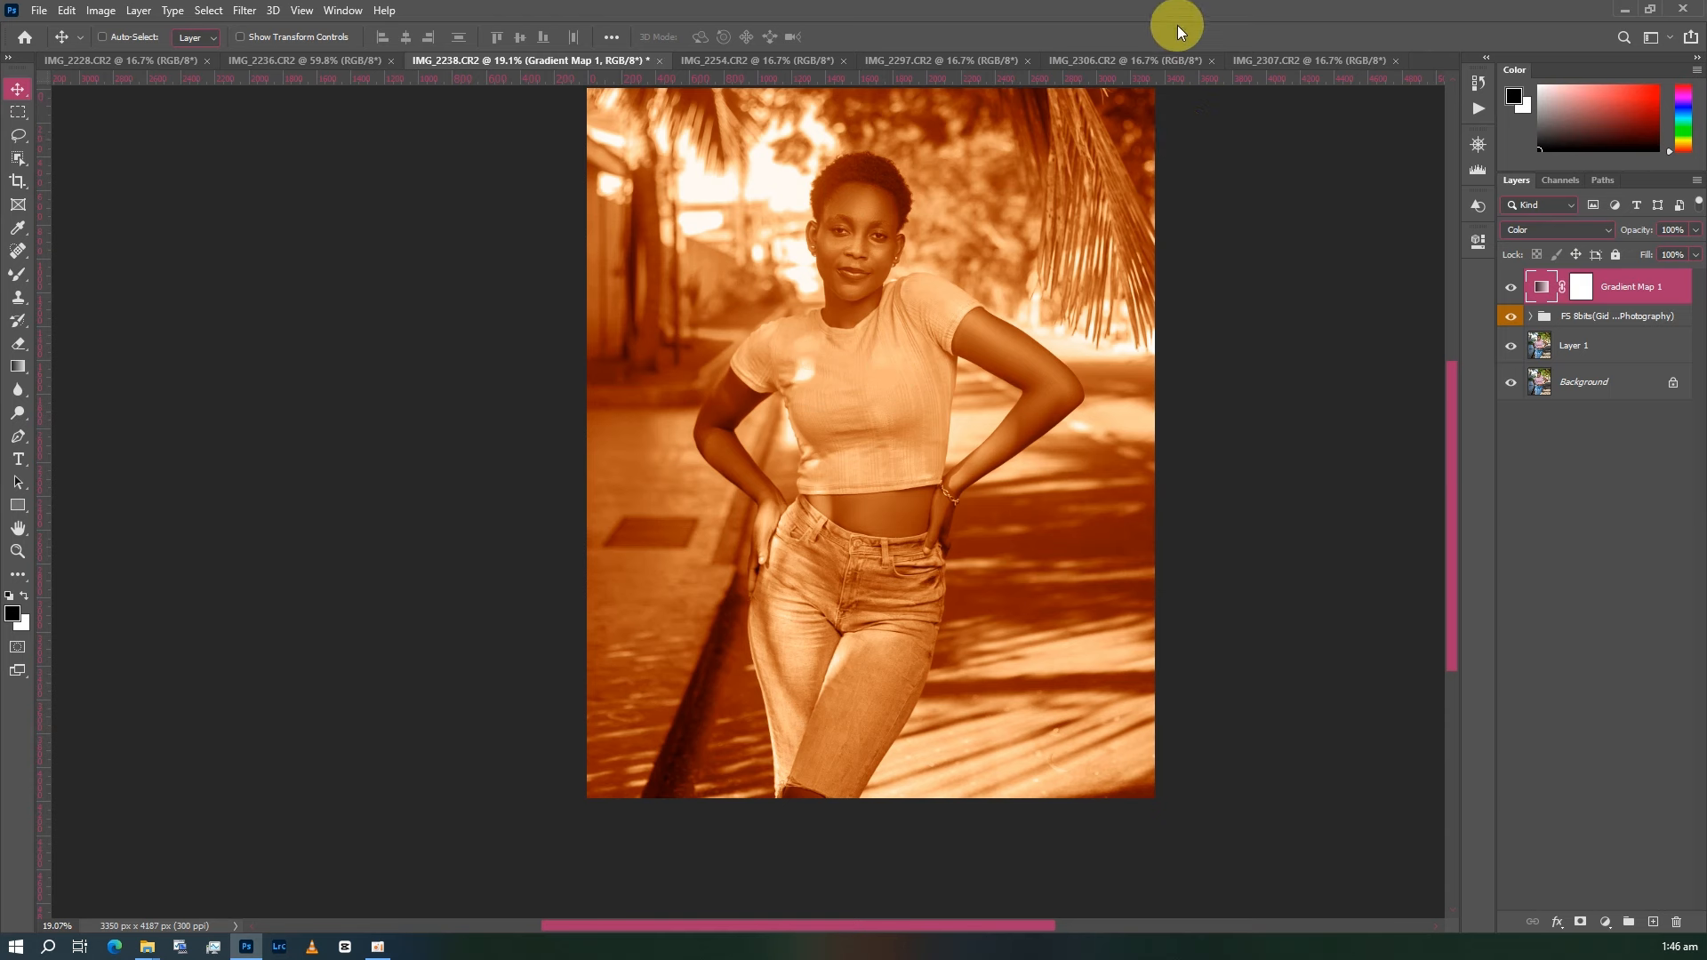
{"action": "scroll", "coordinate": [1142, 249], "scroll_direction": "up", "scroll_amount": 3}
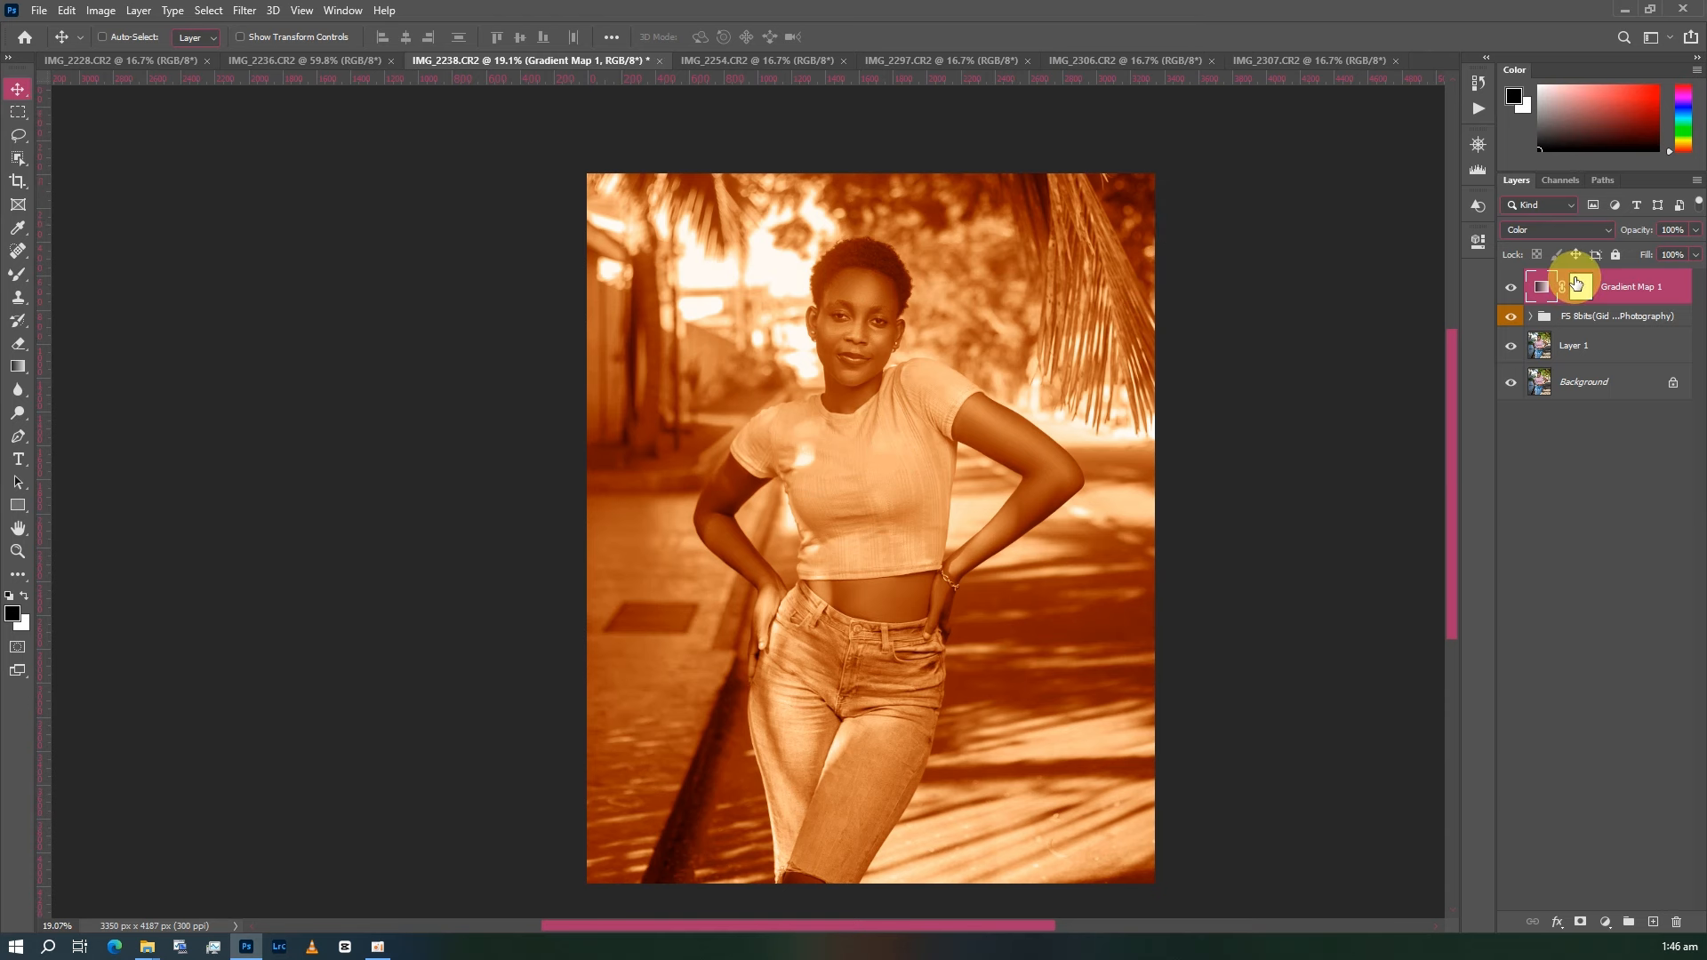
{"action": "left_click", "coordinate": [1576, 283]}
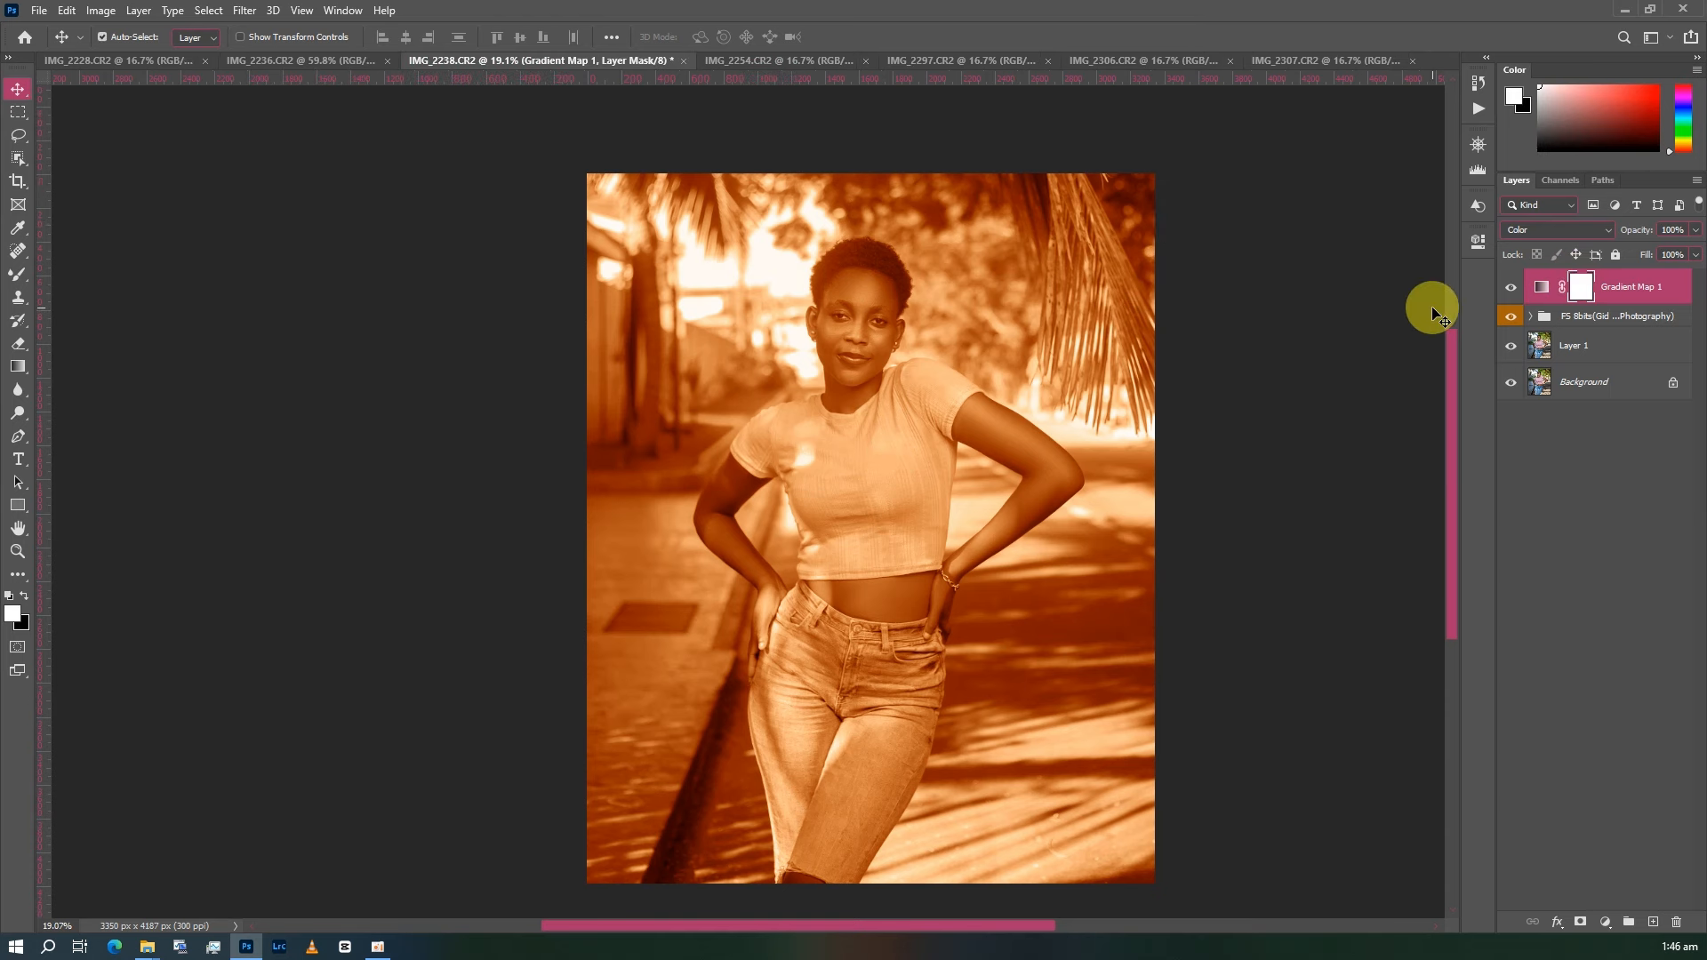
{"action": "key", "text": "ctrl+i"}
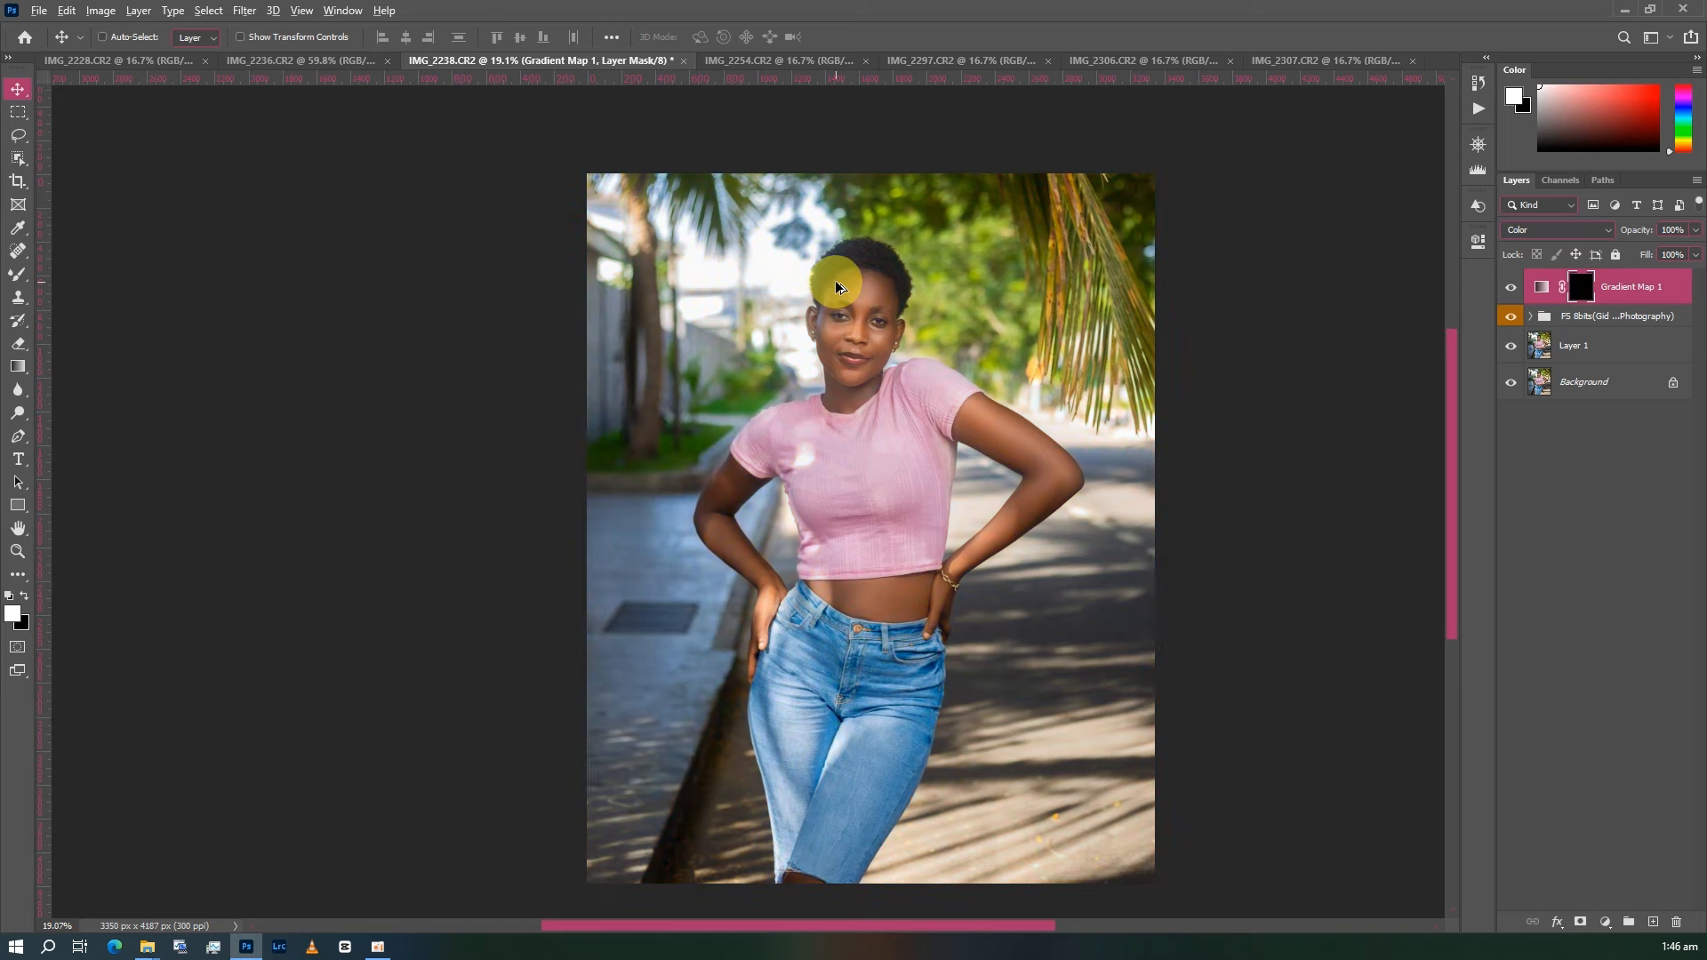
- Switch to the Brush tool and set a soft round brush to 66 px with 0% hardness
{"action": "scroll", "coordinate": [858, 347], "scroll_direction": "up", "scroll_amount": 2}
{"action": "scroll", "coordinate": [858, 347], "scroll_direction": "up", "scroll_amount": 3}
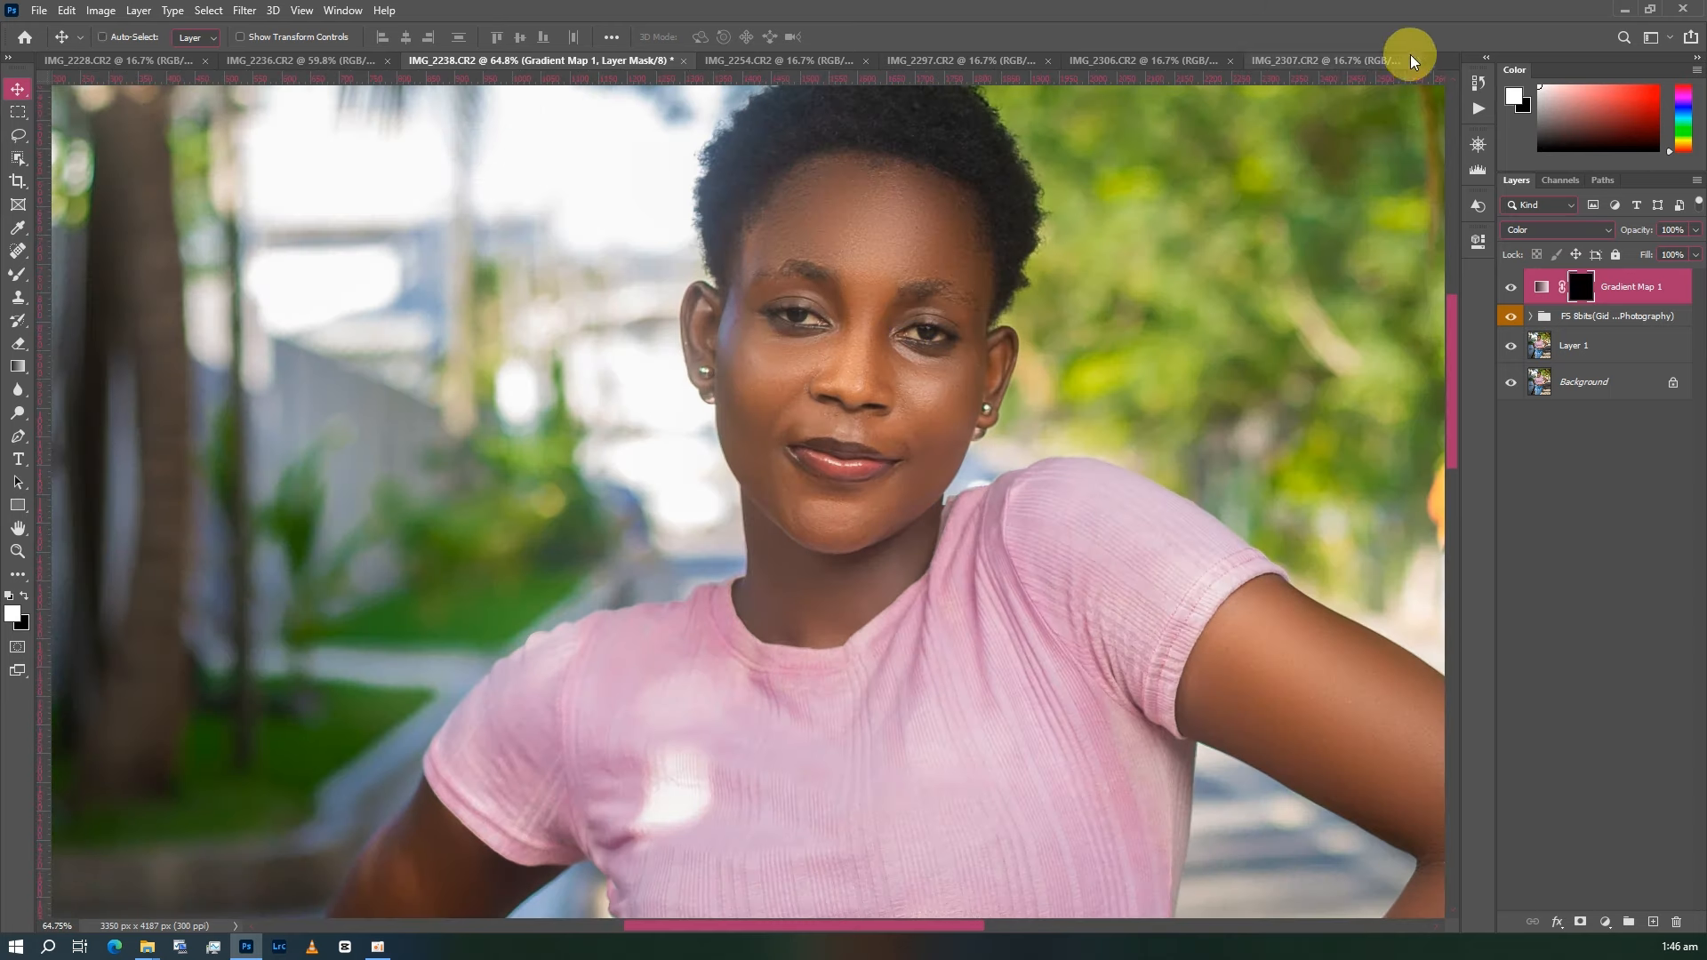
{"action": "left_click", "coordinate": [1473, 81]}
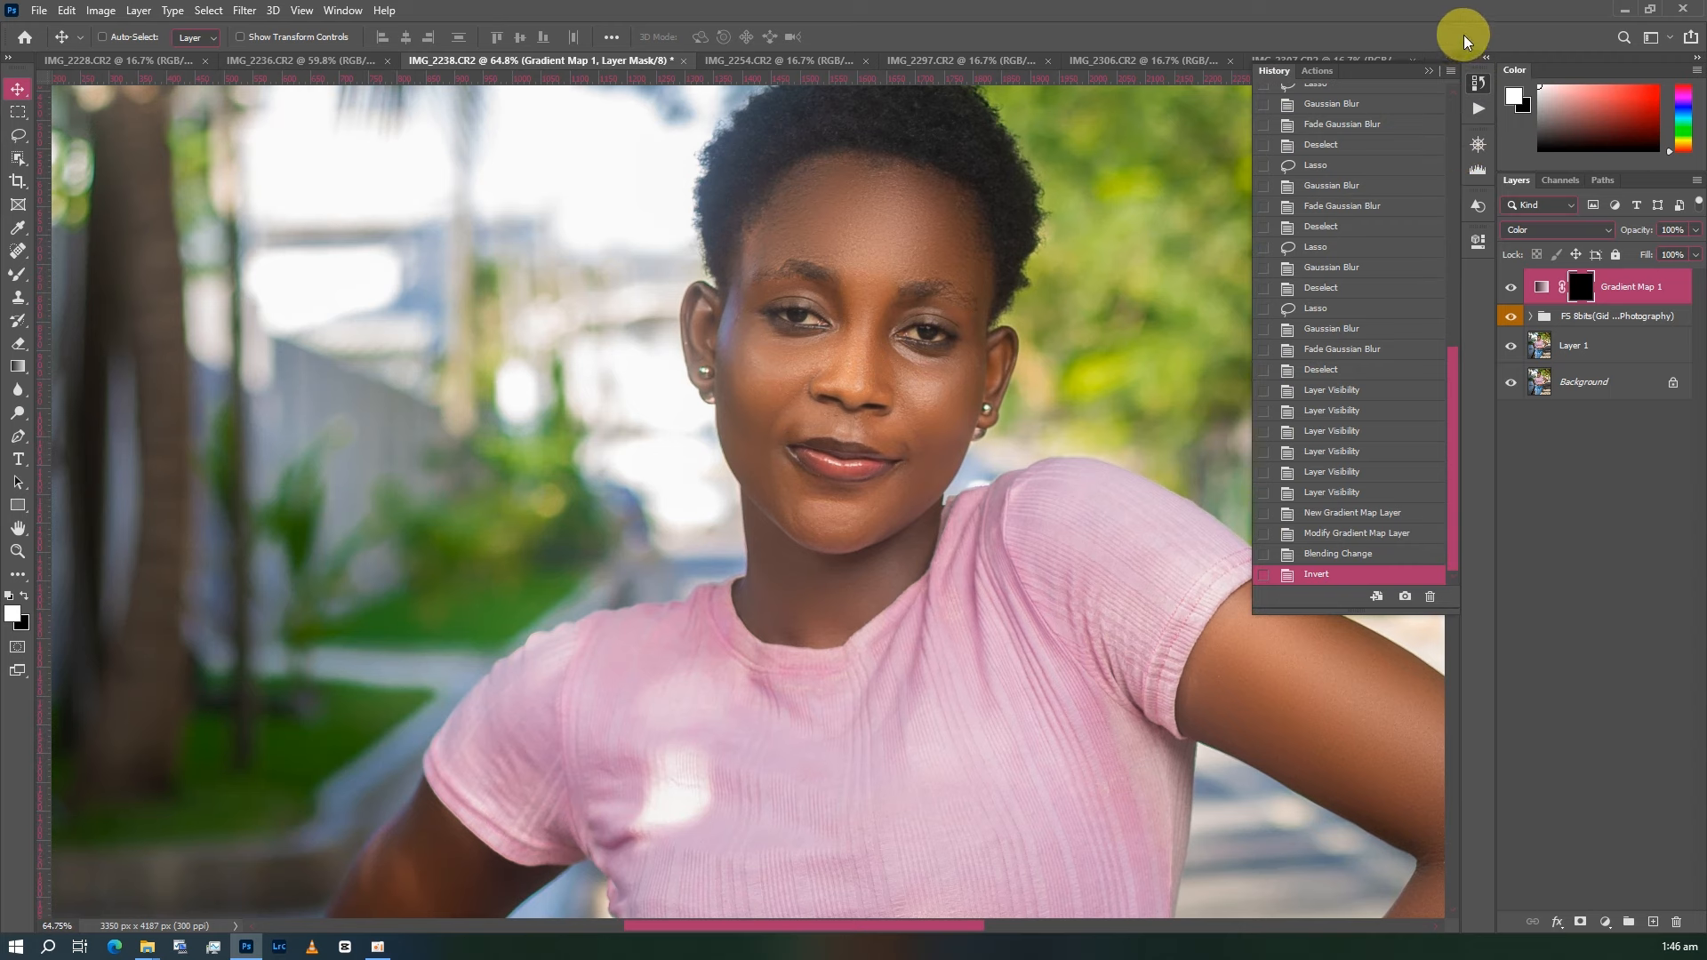
{"action": "left_click", "coordinate": [1430, 70]}
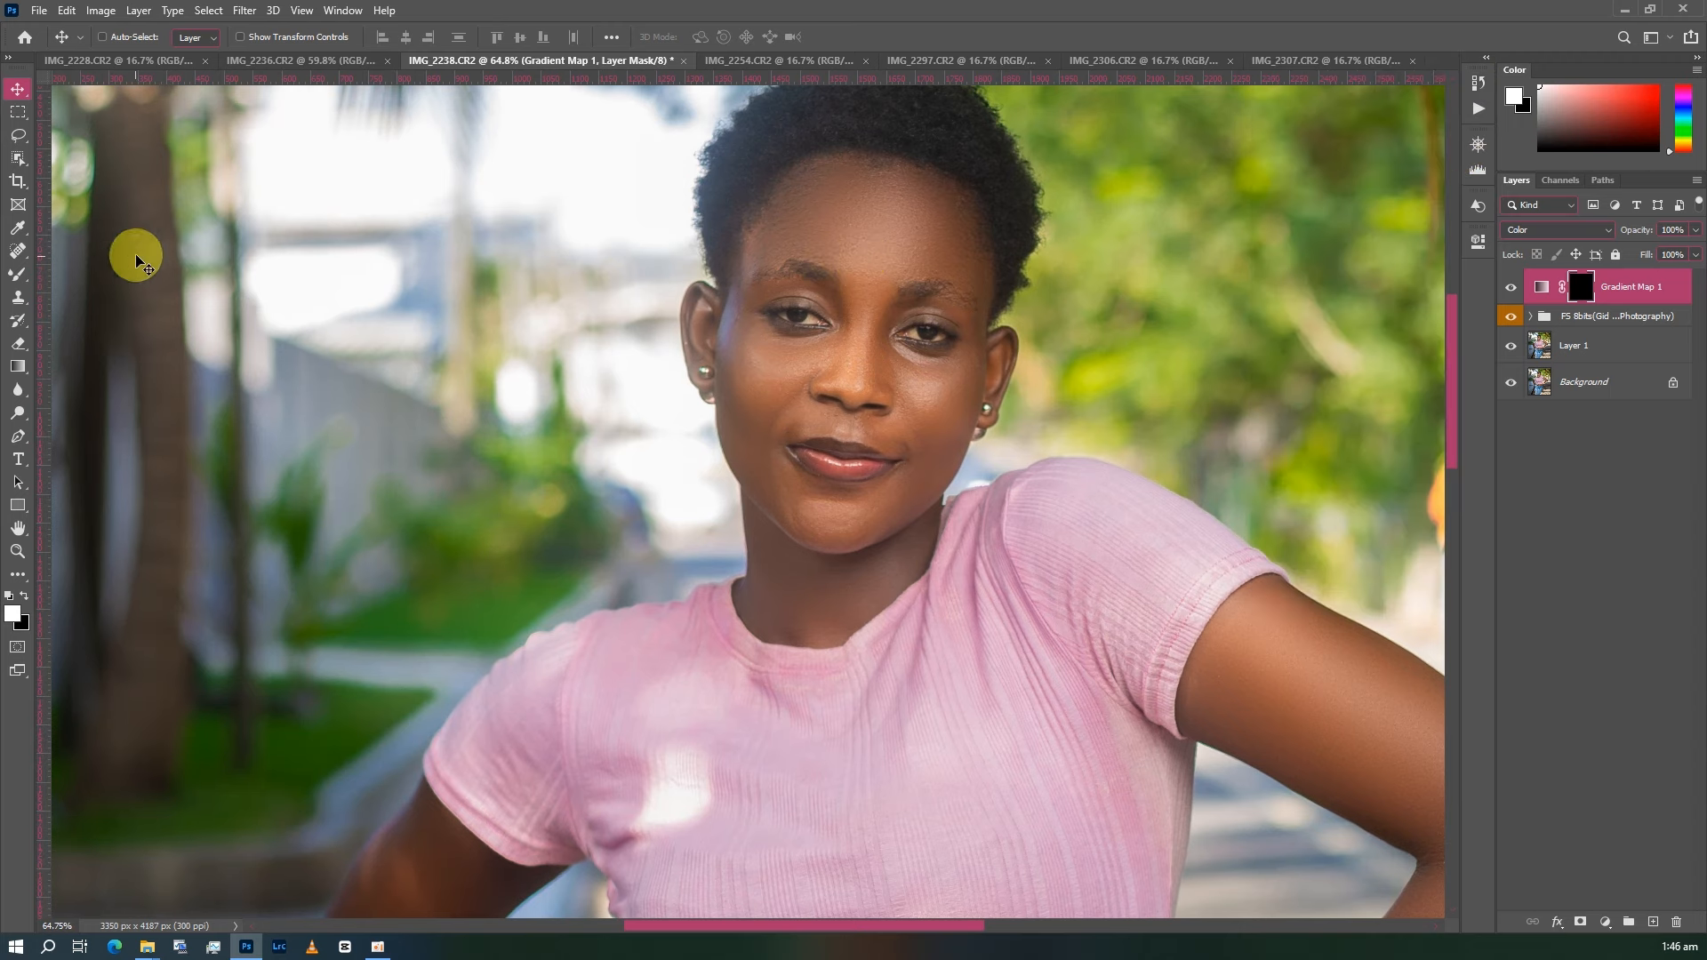
{"action": "right_click", "coordinate": [15, 275]}
{"action": "left_click", "coordinate": [75, 272]}
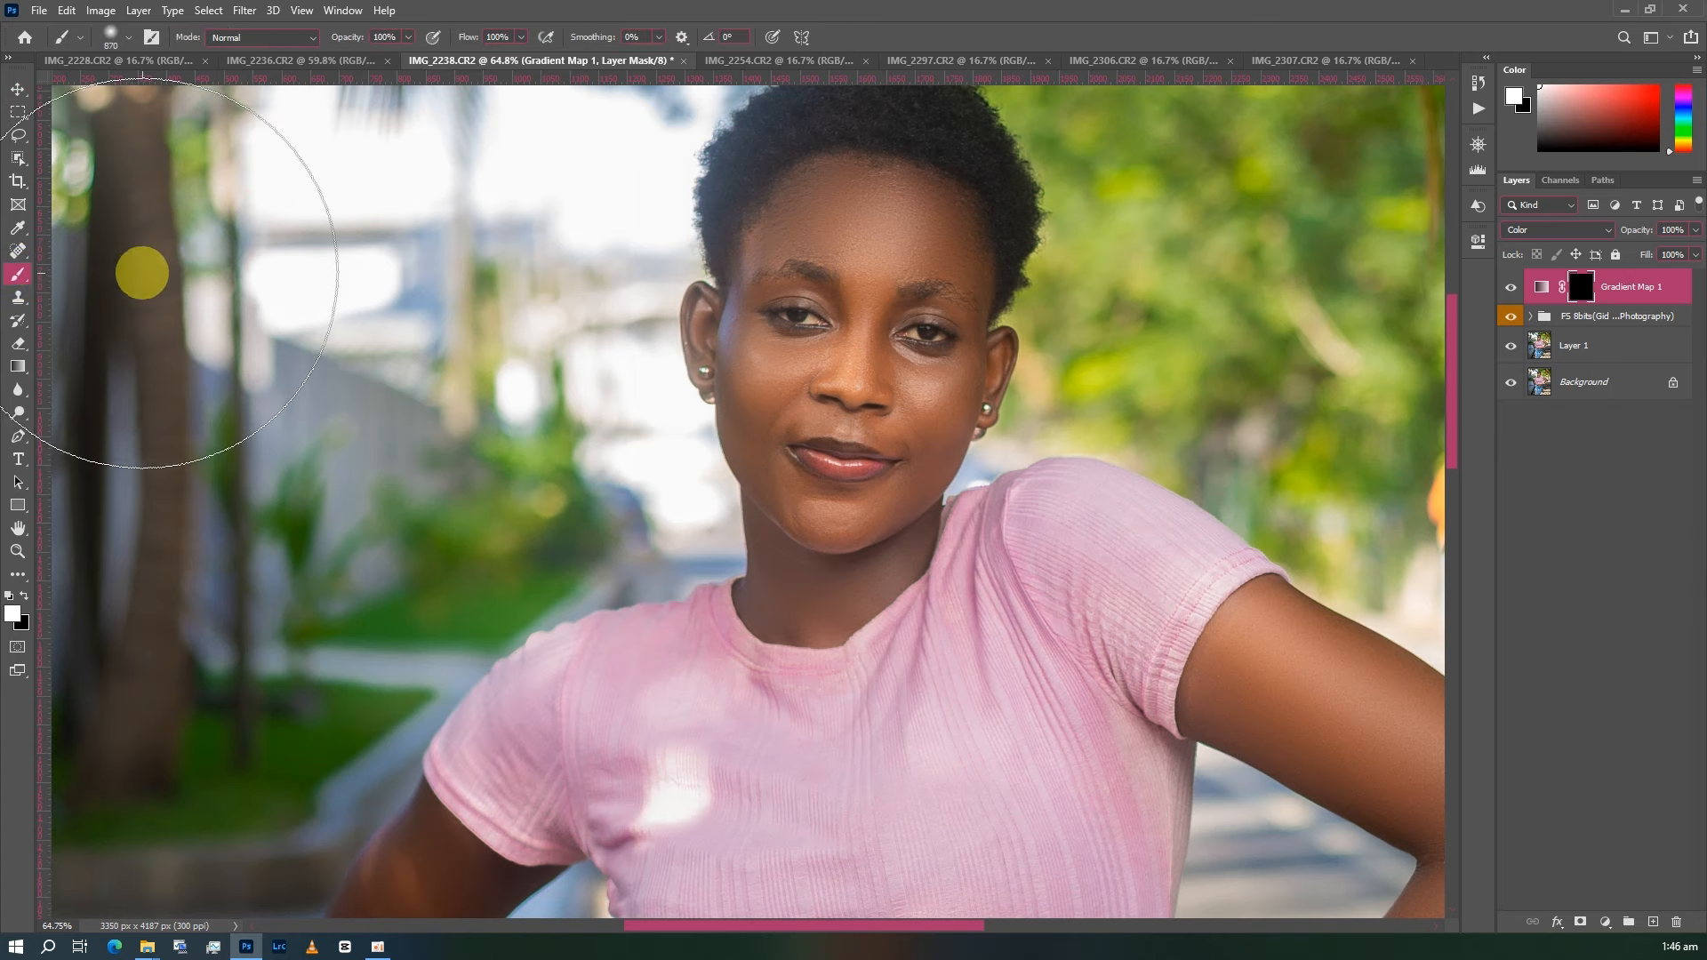
{"action": "right_click", "coordinate": [921, 331]}
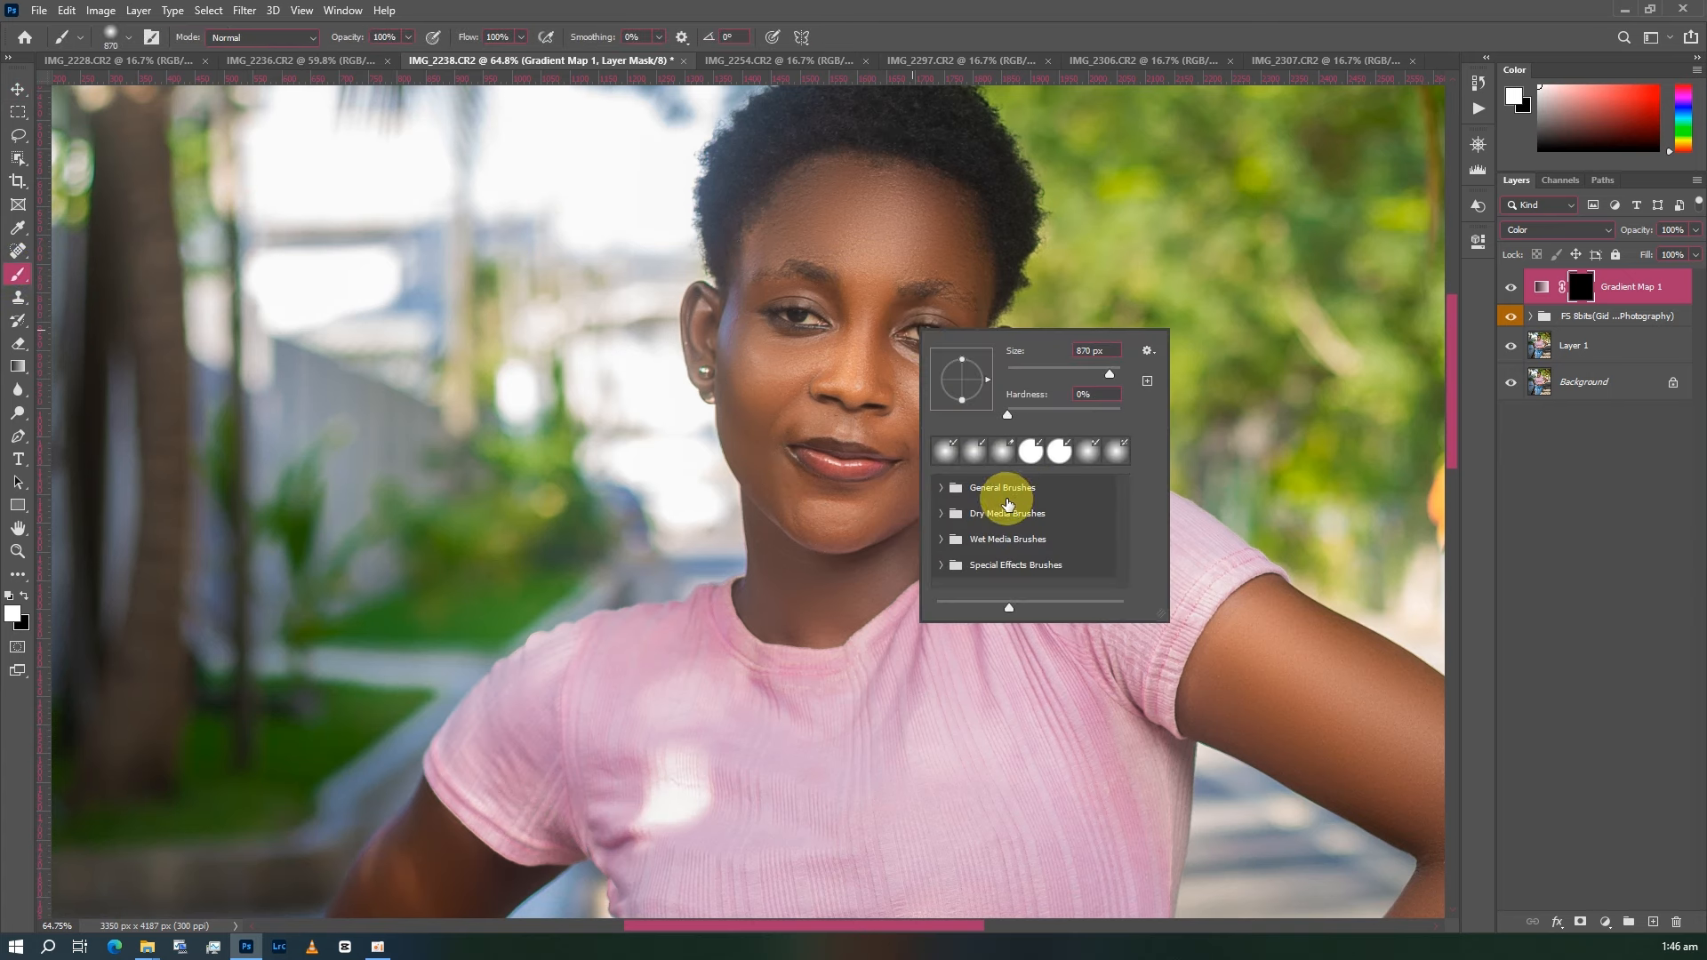
{"action": "left_click_drag", "start_coordinate": [1050, 365], "coordinate": [1043, 363]}
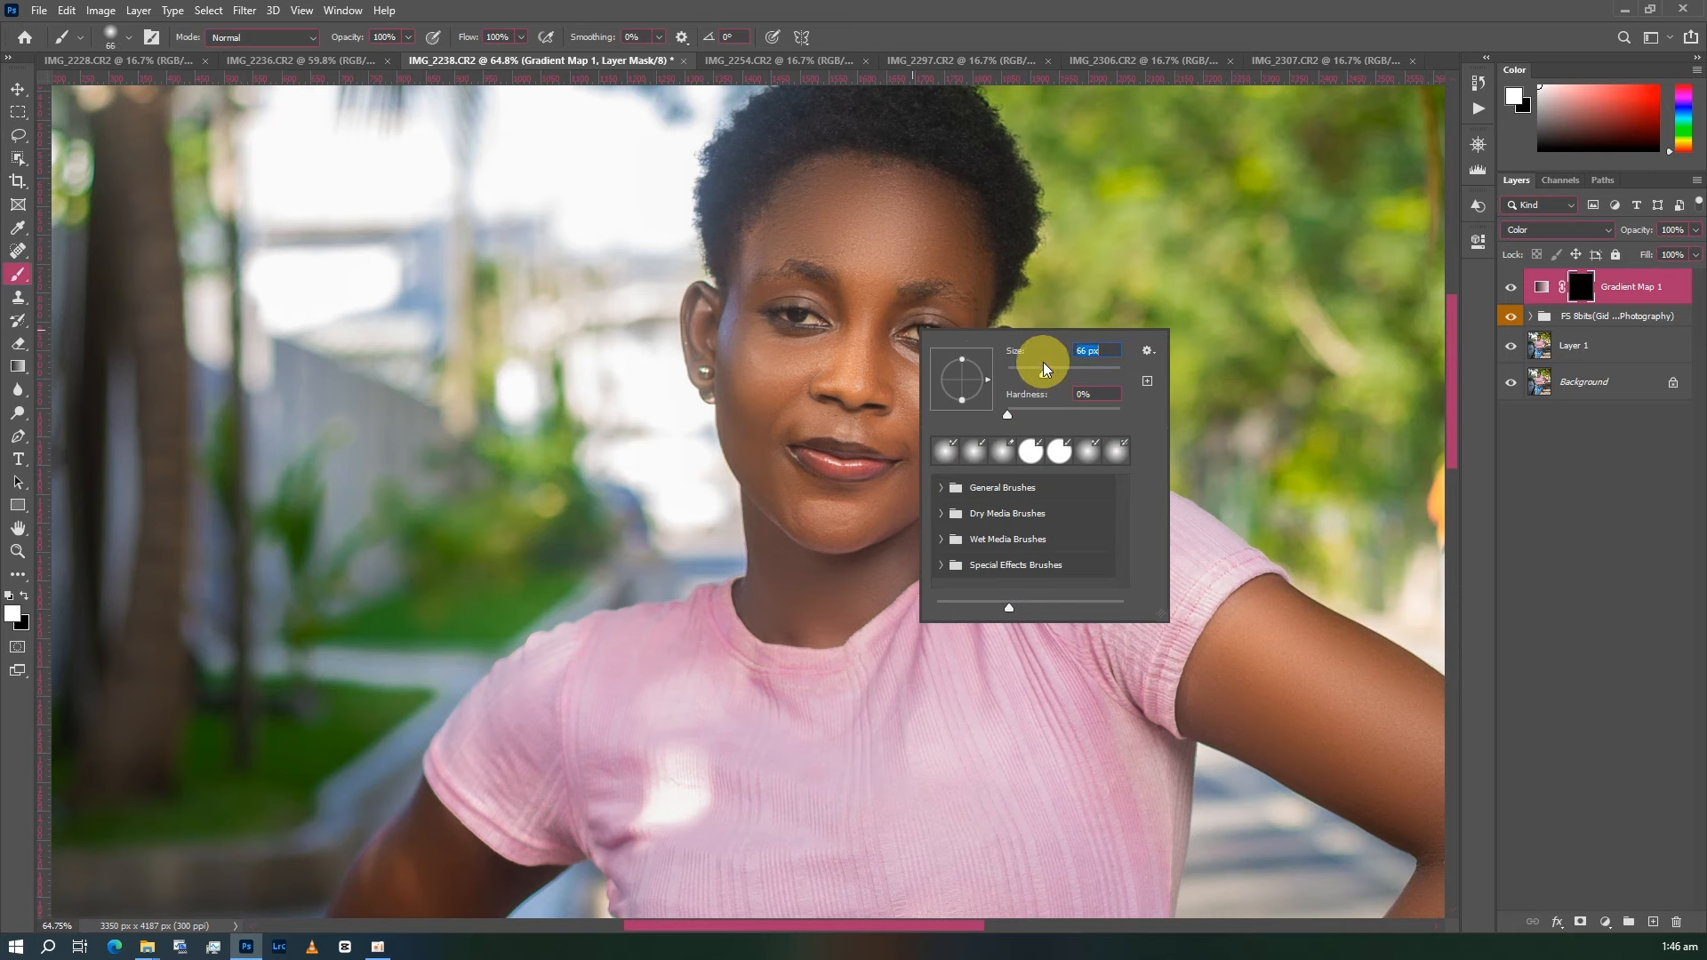
{"action": "left_click", "coordinate": [1090, 9]}
{"action": "scroll", "coordinate": [771, 355], "scroll_direction": "down", "scroll_amount": 2}
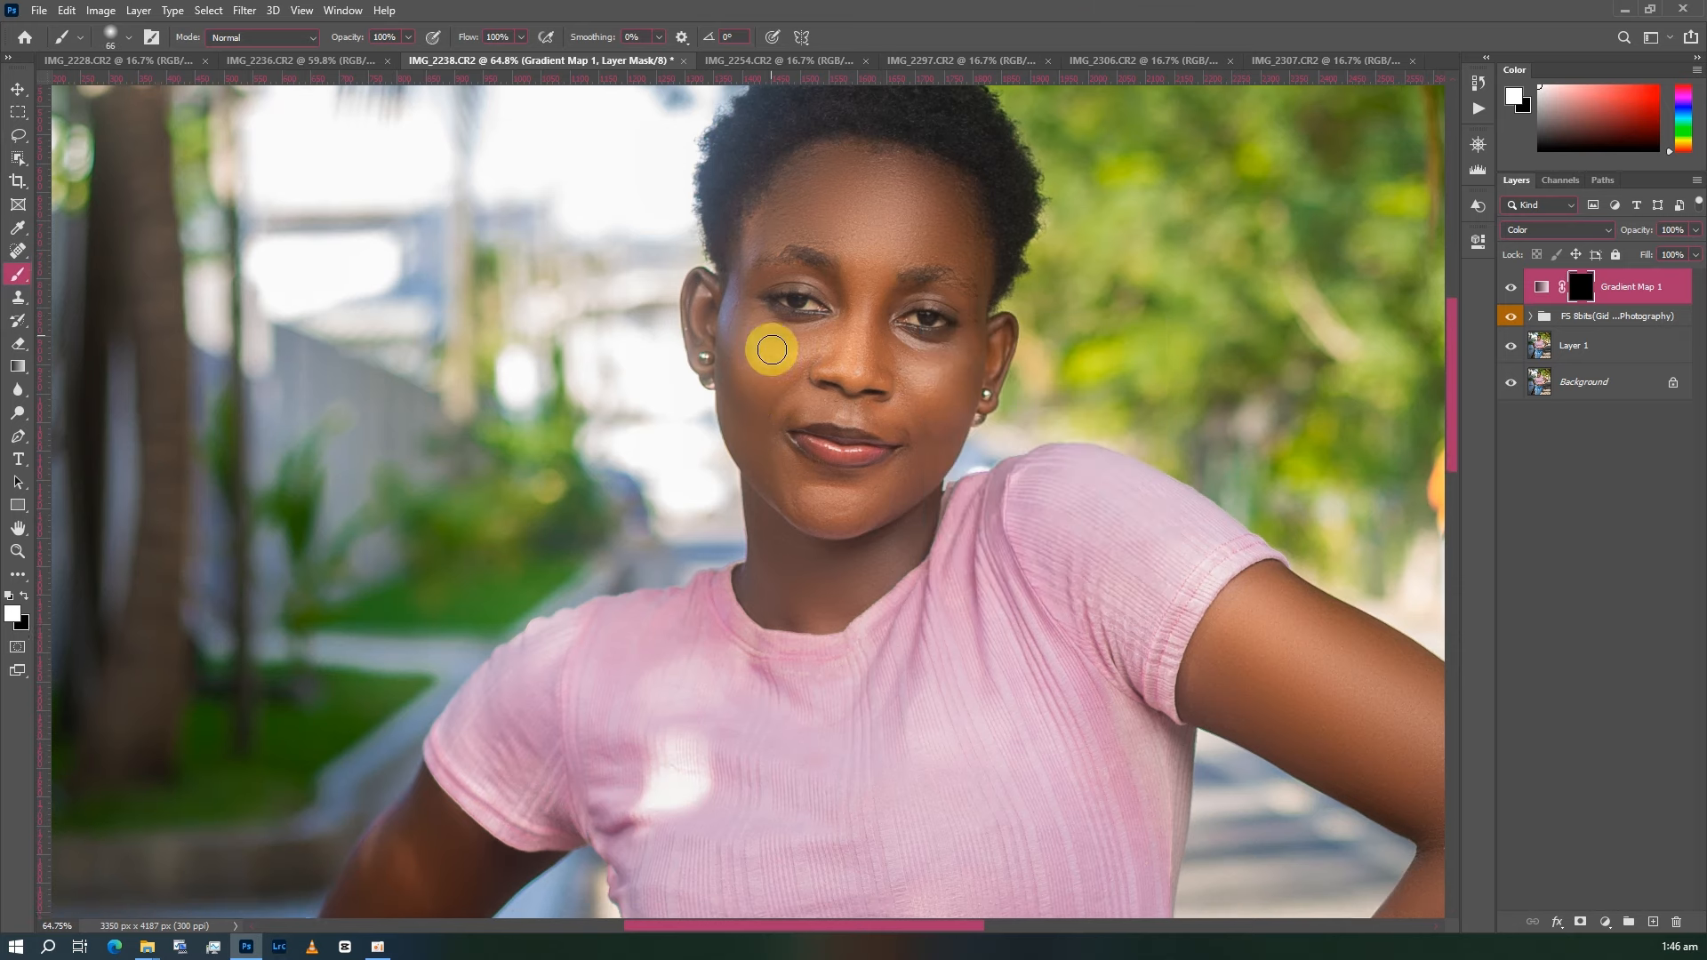
- Paint white at 100% opacity on the Gradient Map mask over the face, neck, arms, hands and midriff, adjusting the brush size and avoiding the lips
{"action": "scroll", "coordinate": [790, 192], "scroll_direction": "up", "scroll_amount": 3}
{"action": "scroll", "coordinate": [796, 214], "scroll_direction": "down", "scroll_amount": 3}
{"action": "key", "text": "bracketright"}
{"action": "key", "text": "bracketright"}
{"action": "key", "text": "bracketright"}
{"action": "scroll", "coordinate": [795, 207], "scroll_direction": "up", "scroll_amount": 3}
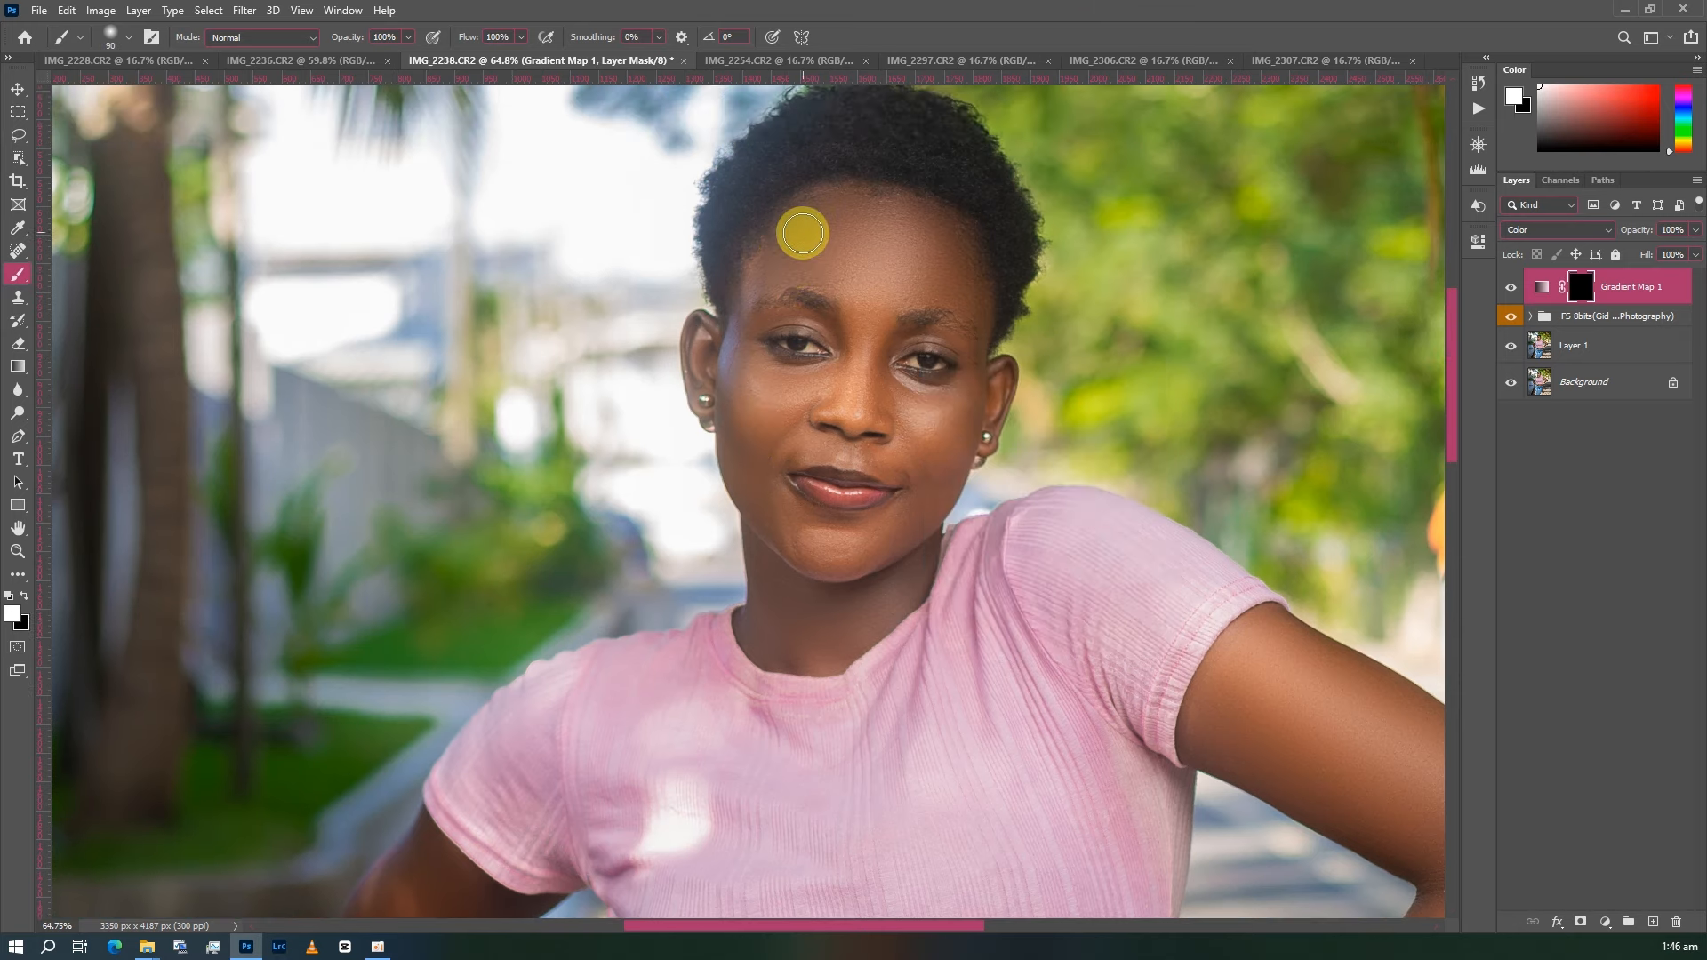
{"action": "key", "text": "bracketright"}
{"action": "key", "text": "bracketright"}
{"action": "mouse_move", "coordinate": [800, 228]}
{"action": "left_mouse_down"}
{"action": "mouse_move", "coordinate": [773, 259]}
{"action": "mouse_move", "coordinate": [808, 222]}
{"action": "mouse_move", "coordinate": [896, 217]}
{"action": "mouse_move", "coordinate": [930, 243]}
{"action": "mouse_move", "coordinate": [925, 228]}
{"action": "mouse_move", "coordinate": [957, 247]}
{"action": "mouse_move", "coordinate": [975, 311]}
{"action": "mouse_move", "coordinate": [945, 287]}
{"action": "mouse_move", "coordinate": [838, 267]}
{"action": "mouse_move", "coordinate": [860, 291]}
{"action": "mouse_move", "coordinate": [775, 277]}
{"action": "left_mouse_up"}
{"action": "key", "text": "bracketleft"}
{"action": "key", "text": "bracketleft"}
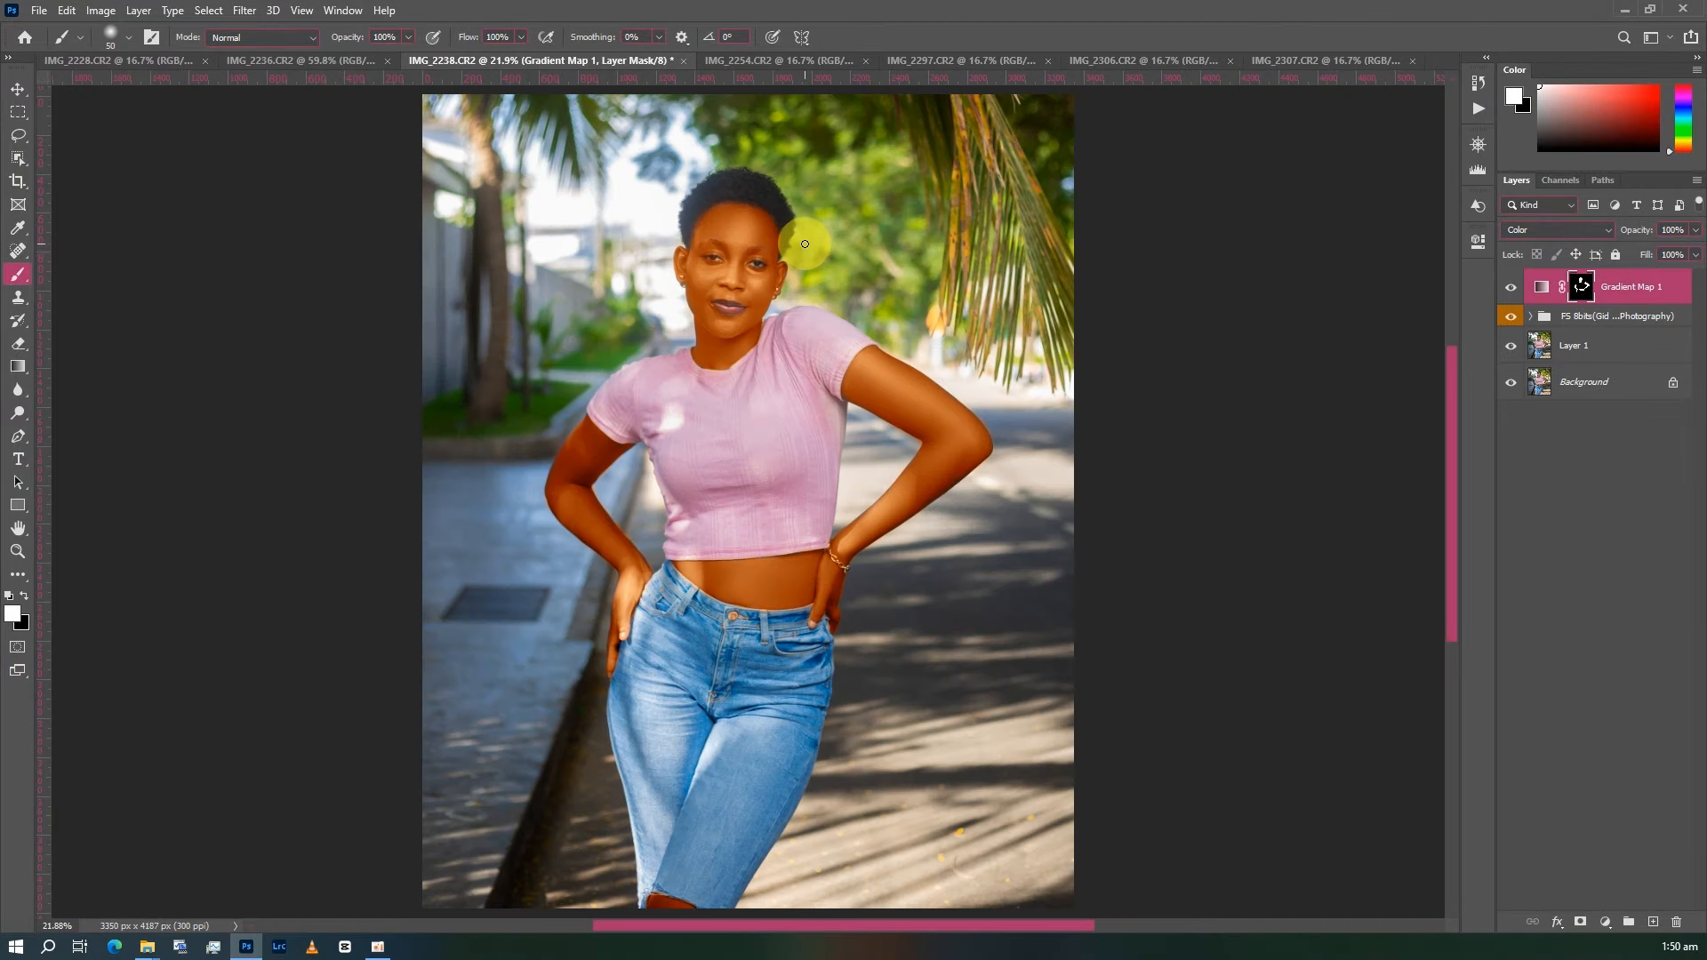
- Lower the Gradient Map 1 layer's opacity to 20% and toggle its visibility to compare the skin tone in the Navigator
{"action": "scroll", "coordinate": [804, 243], "scroll_direction": "down", "scroll_amount": 1}
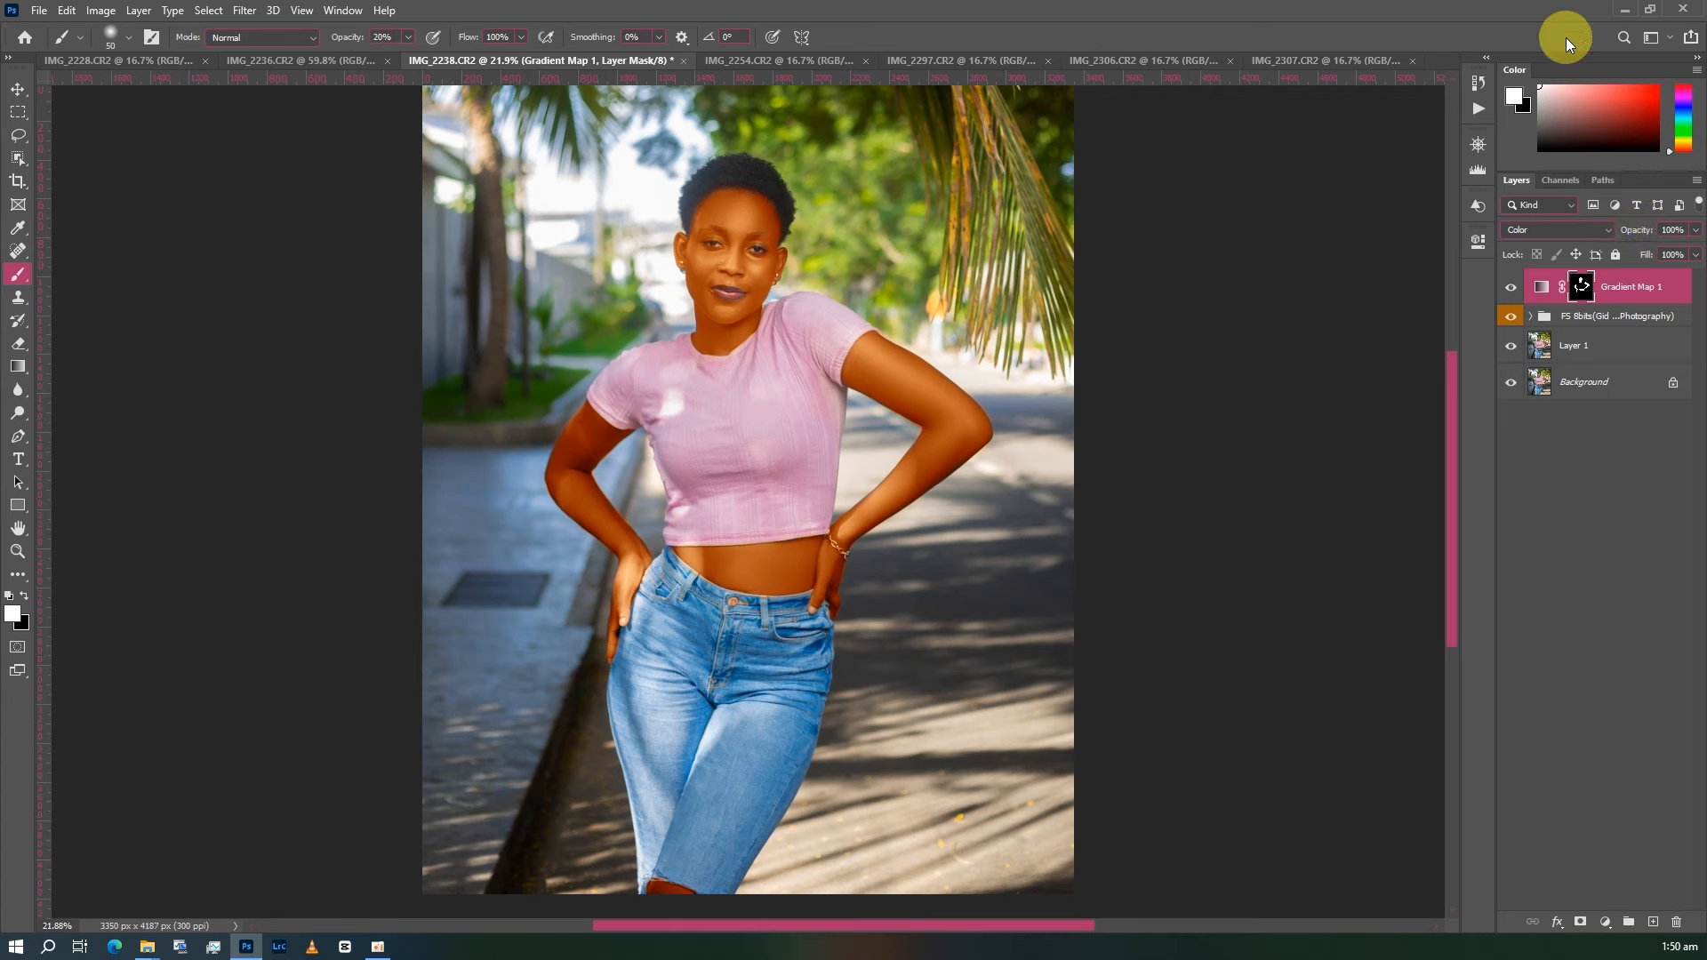
{"action": "left_click", "coordinate": [1675, 229]}
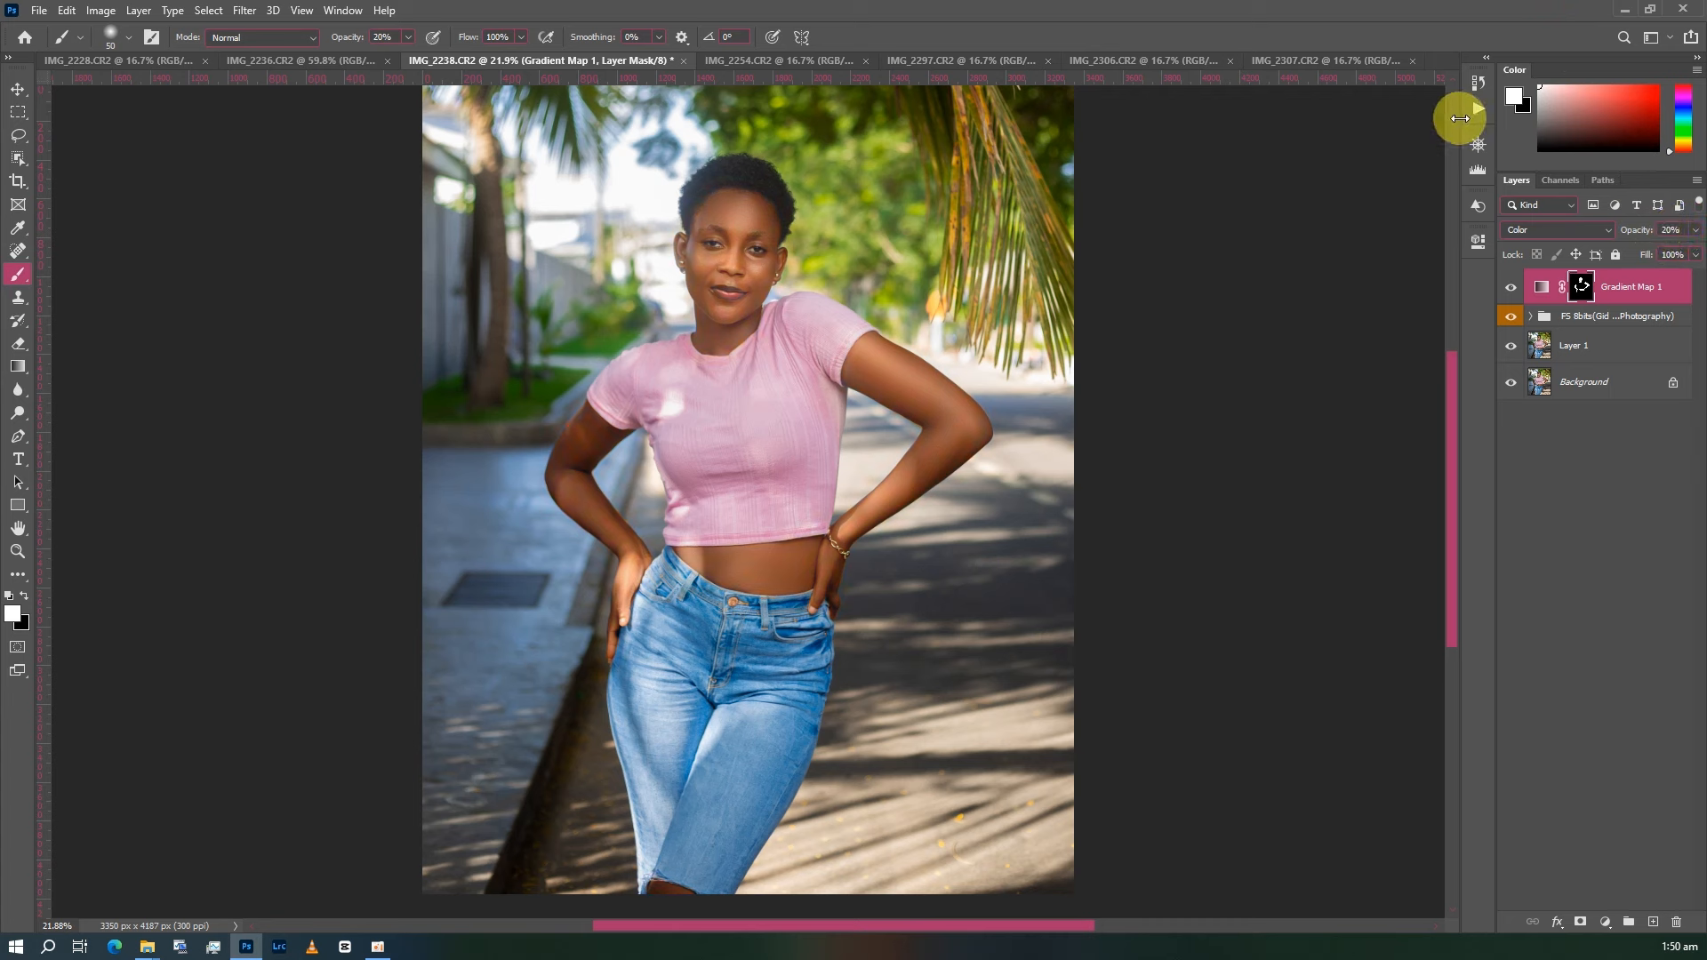
{"action": "left_click", "coordinate": [1476, 142]}
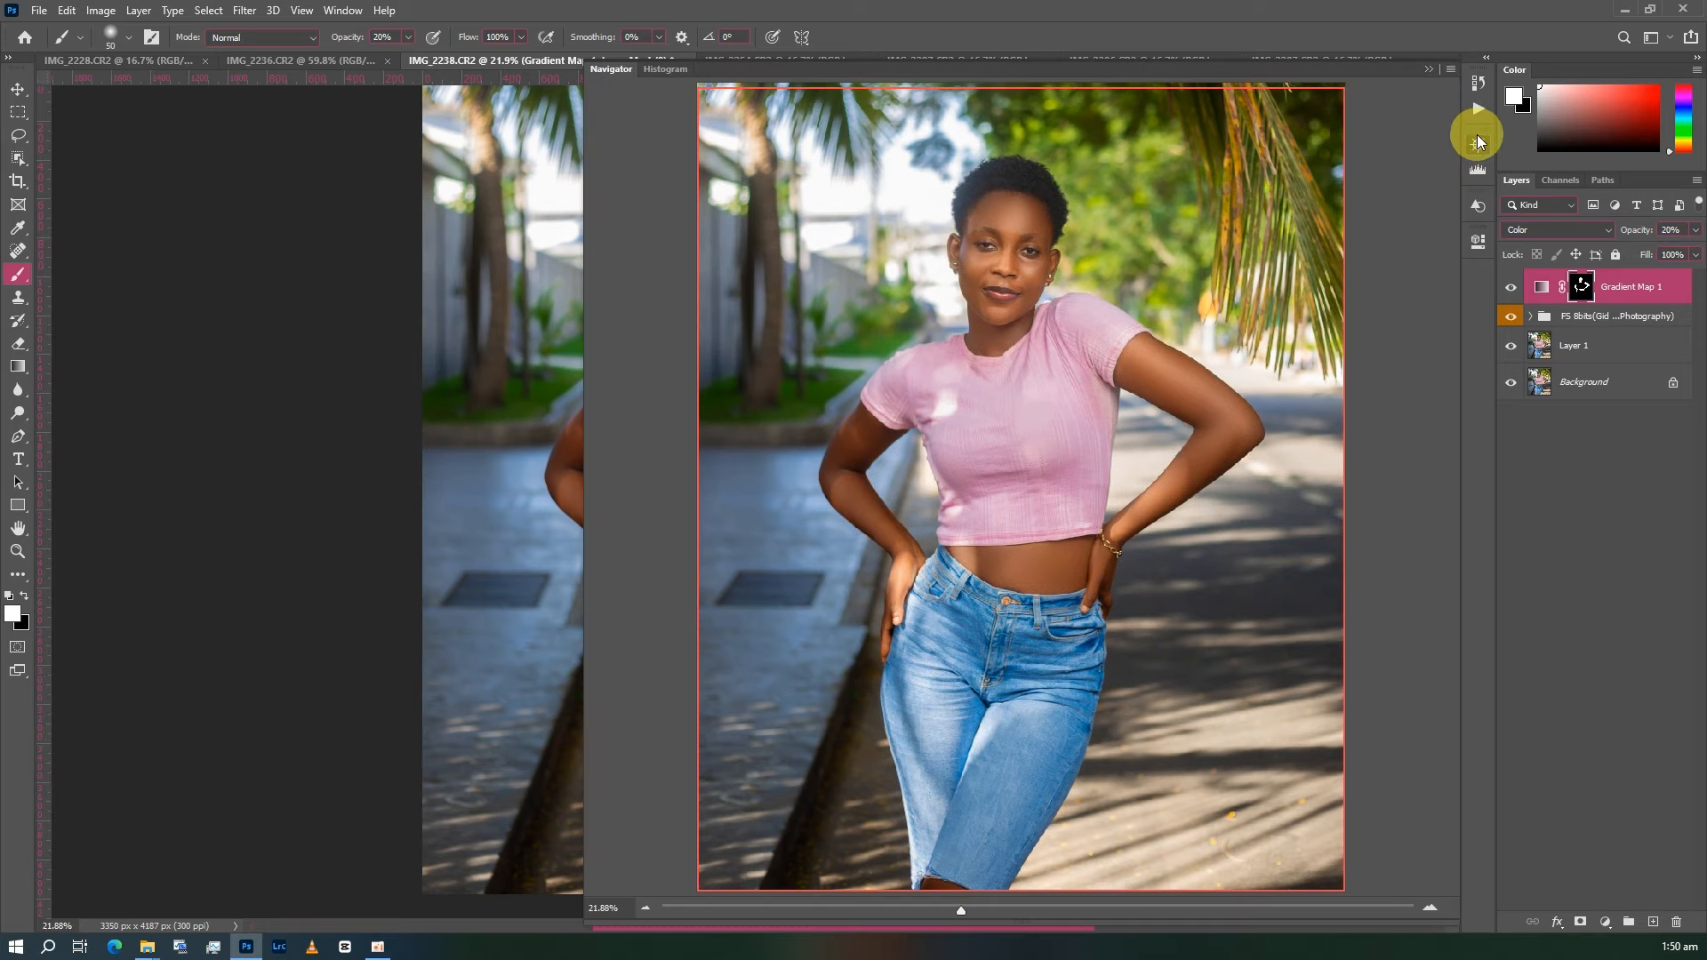
{"action": "left_click", "coordinate": [1514, 286]}
{"action": "left_click", "coordinate": [1513, 286]}
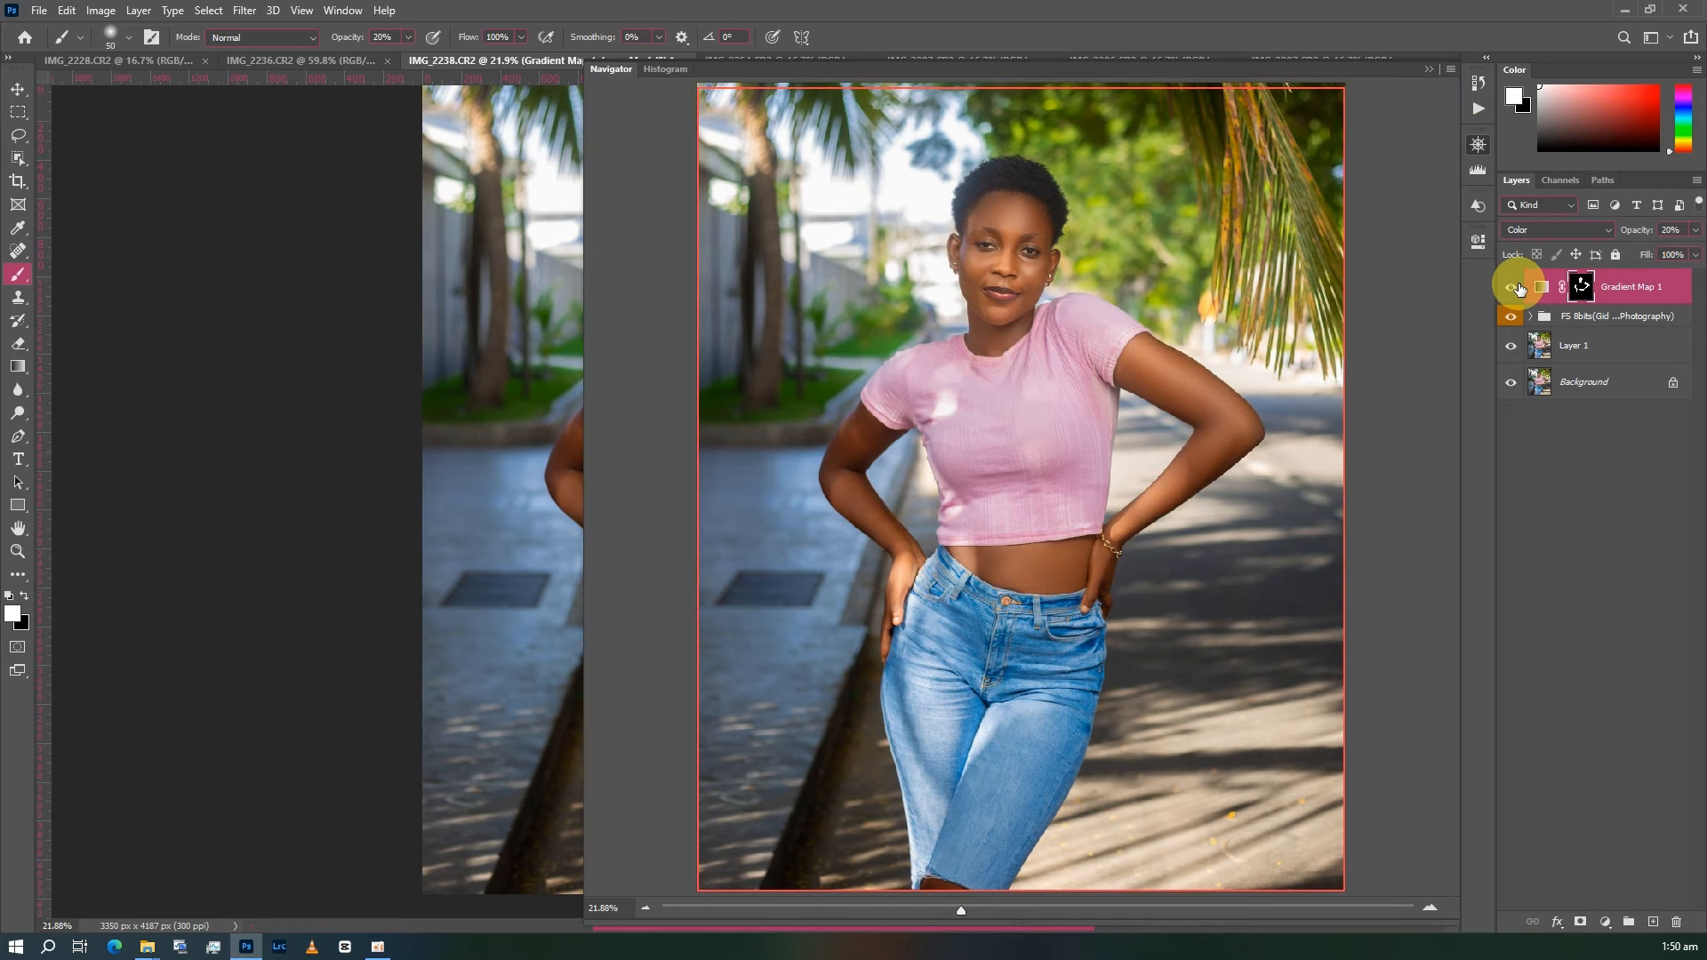
- Lower the Gradient Map 1 layer's opacity to 15% and toggle its visibility to compare the skin tone
{"action": "left_click", "coordinate": [1514, 287]}
{"action": "left_click", "coordinate": [1514, 286]}
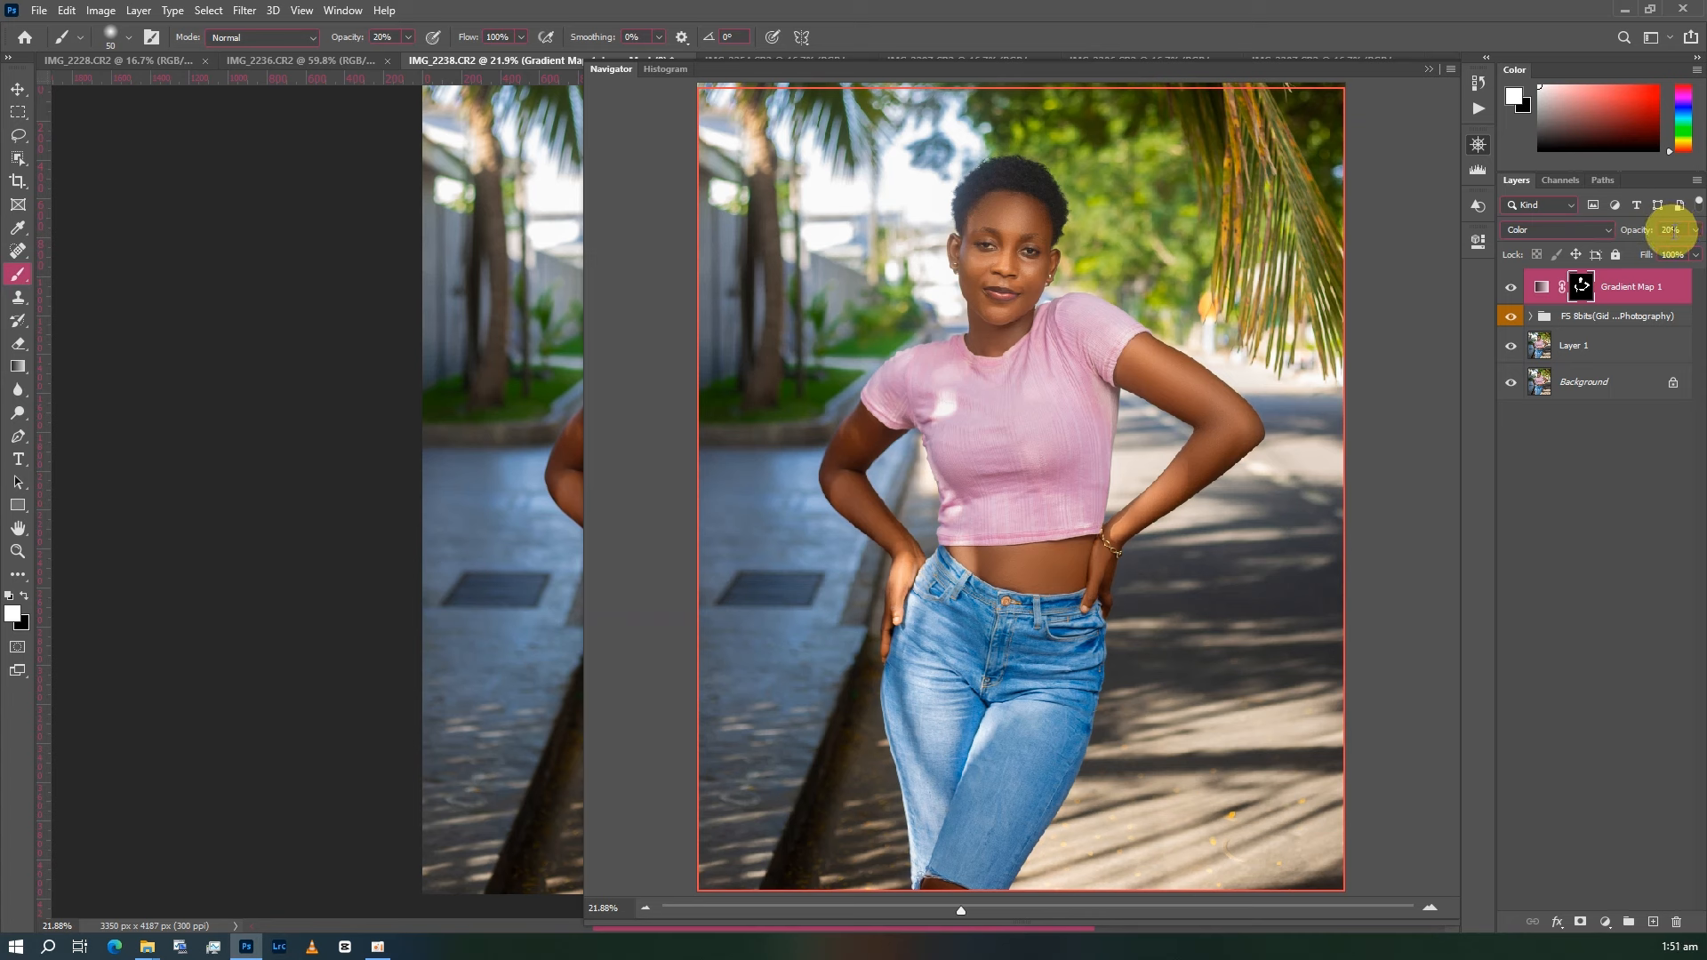
{"action": "left_click", "coordinate": [1665, 229]}
{"action": "left_click", "coordinate": [1514, 285]}
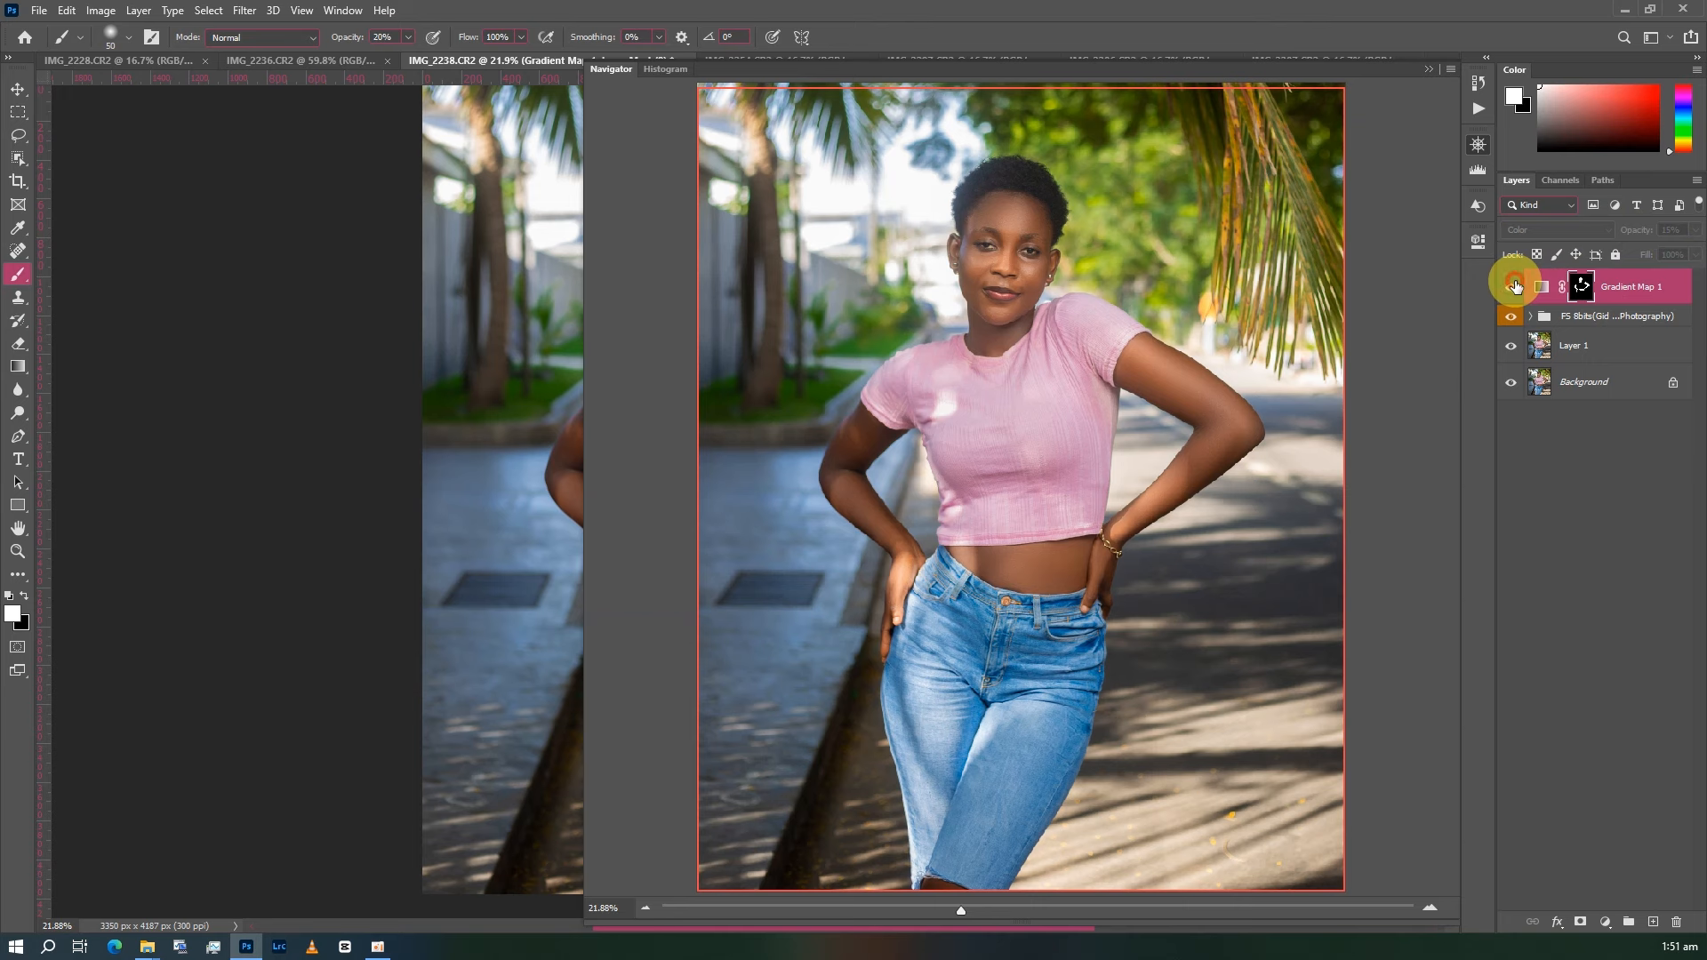
{"action": "left_click", "coordinate": [1514, 285]}
{"action": "left_click", "coordinate": [1514, 286]}
{"action": "left_click", "coordinate": [1514, 285]}
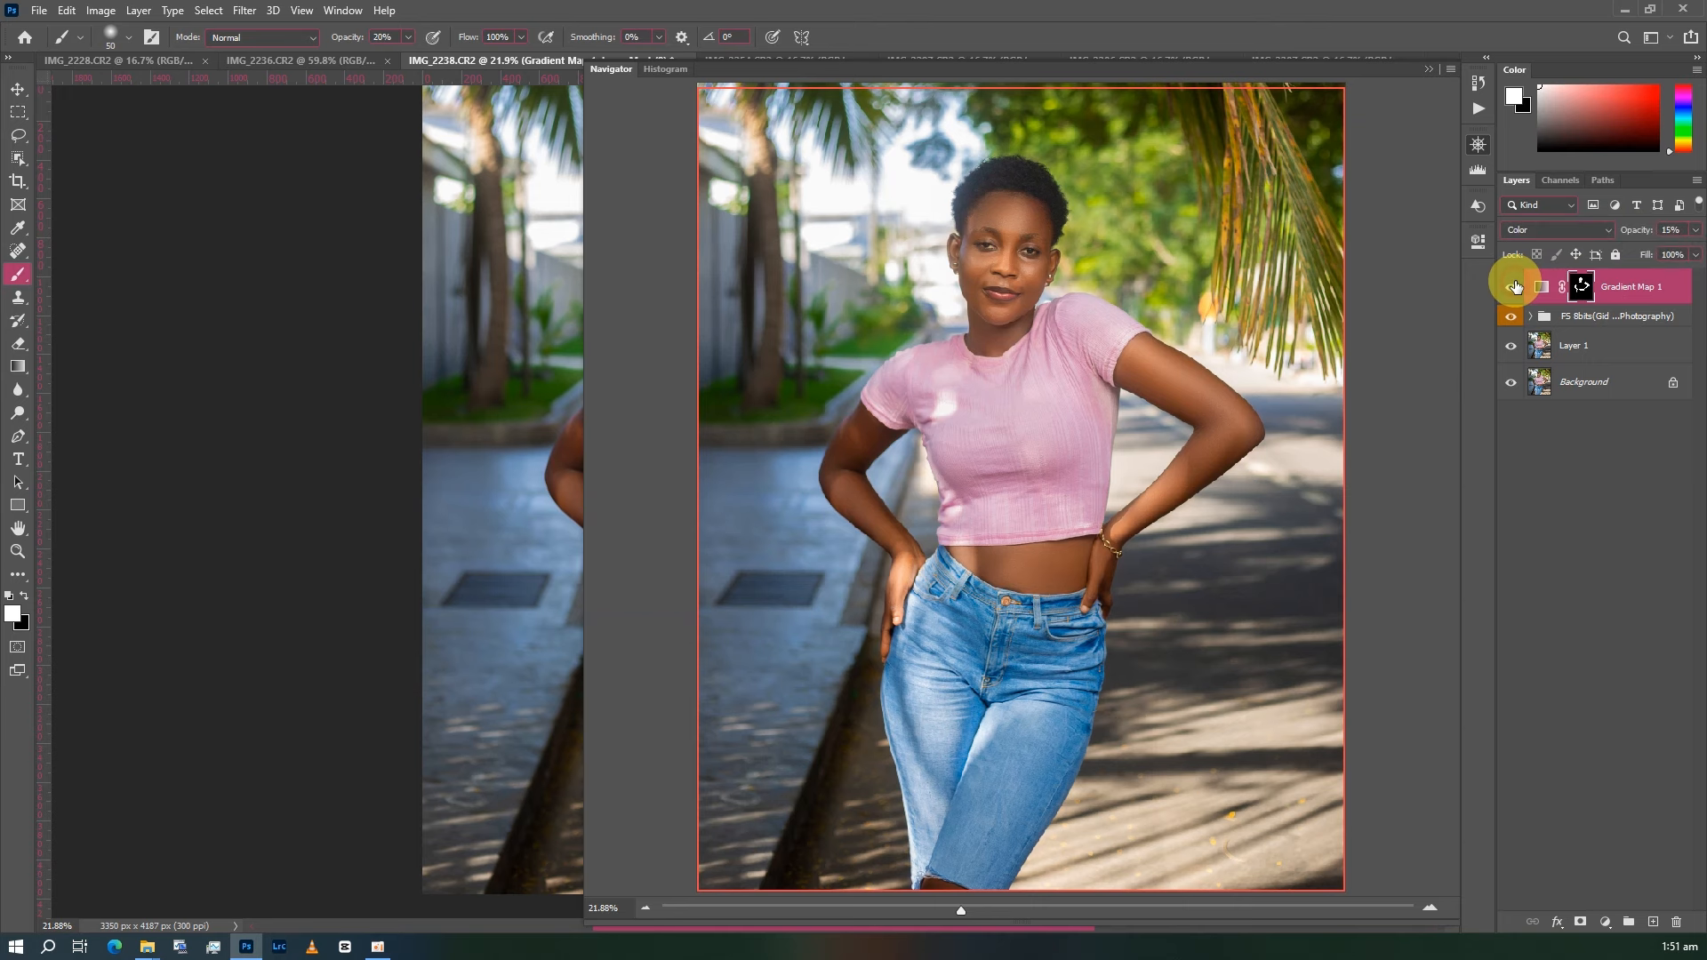
{"action": "left_click", "coordinate": [1428, 68]}
{"action": "scroll", "coordinate": [917, 279], "scroll_direction": "down", "scroll_amount": 1}
{"action": "scroll", "coordinate": [917, 279], "scroll_direction": "up", "scroll_amount": 2}
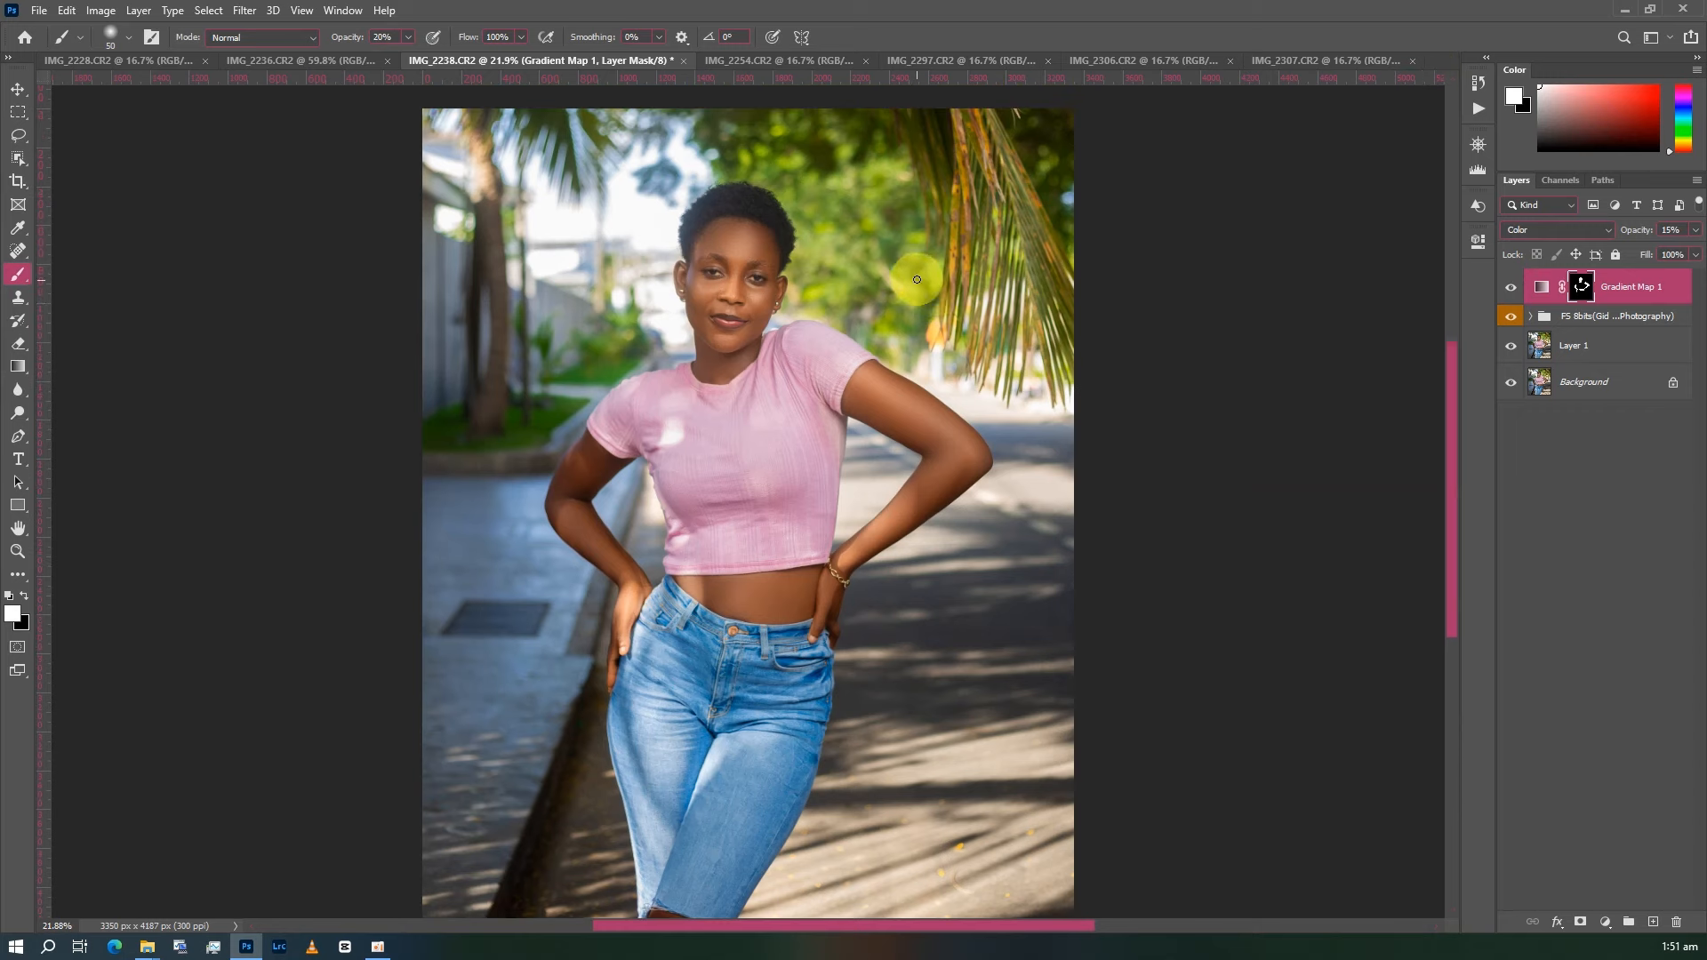
{"action": "scroll", "coordinate": [898, 271], "scroll_direction": "down", "scroll_amount": 1}
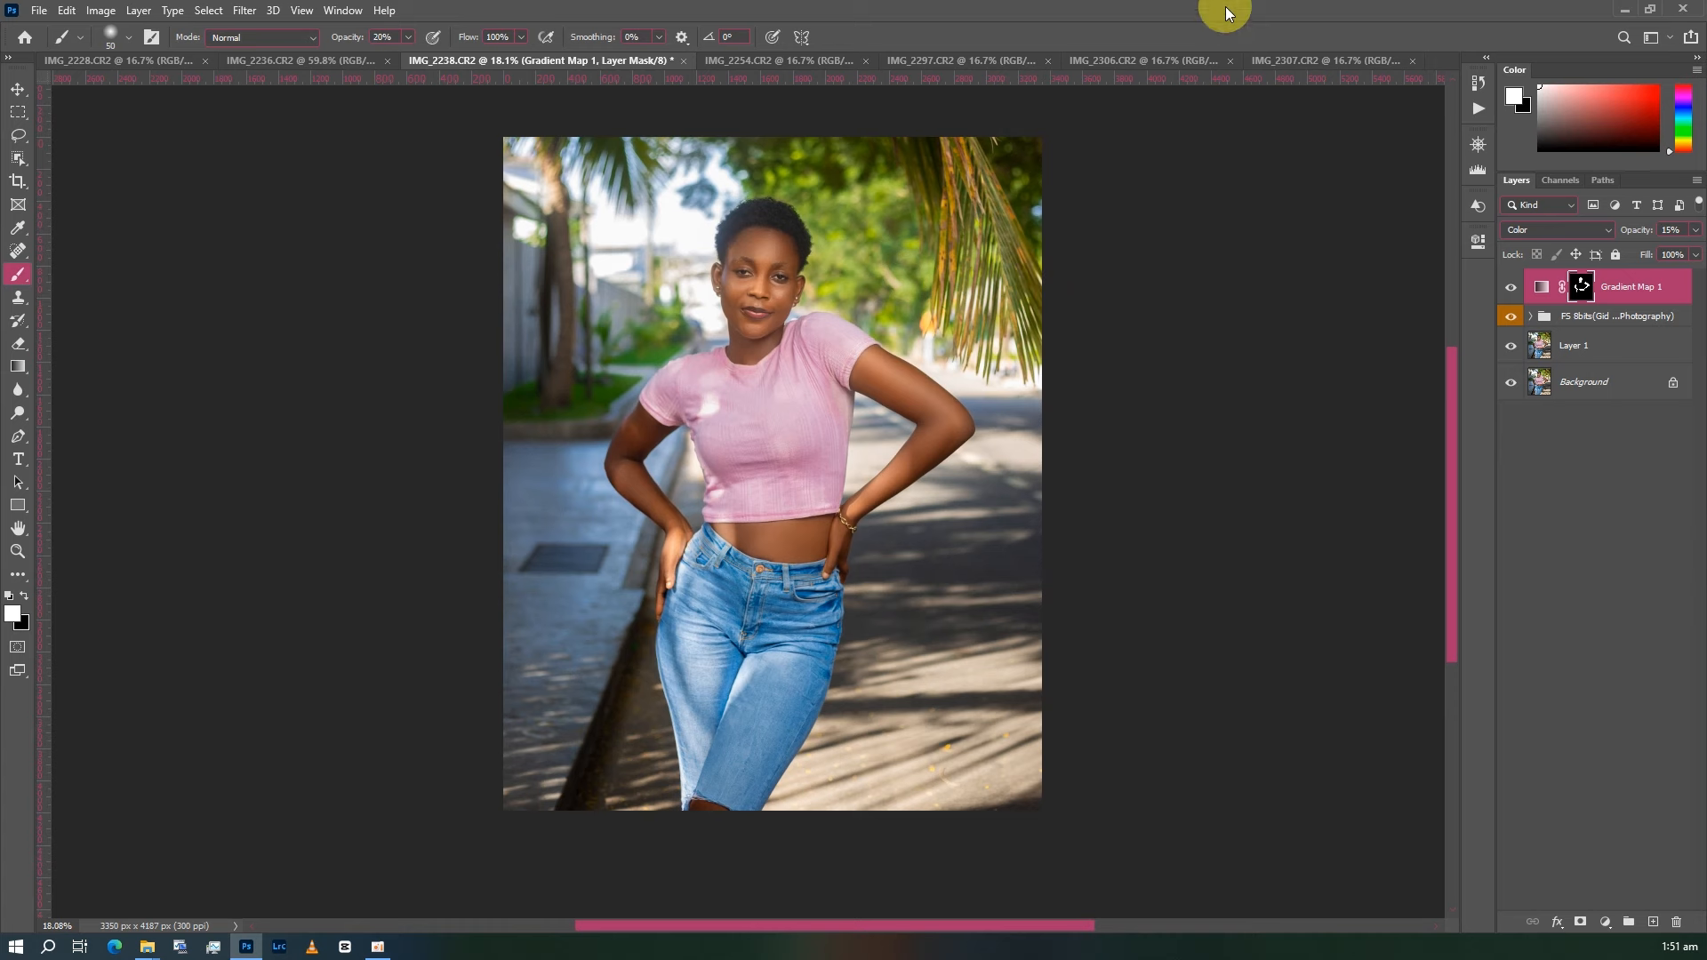
- Run the Global Dodge & Burn action and toggle its Visual Aid layer to compare the colour and black-and-white views
{"action": "left_click", "coordinate": [1471, 108]}
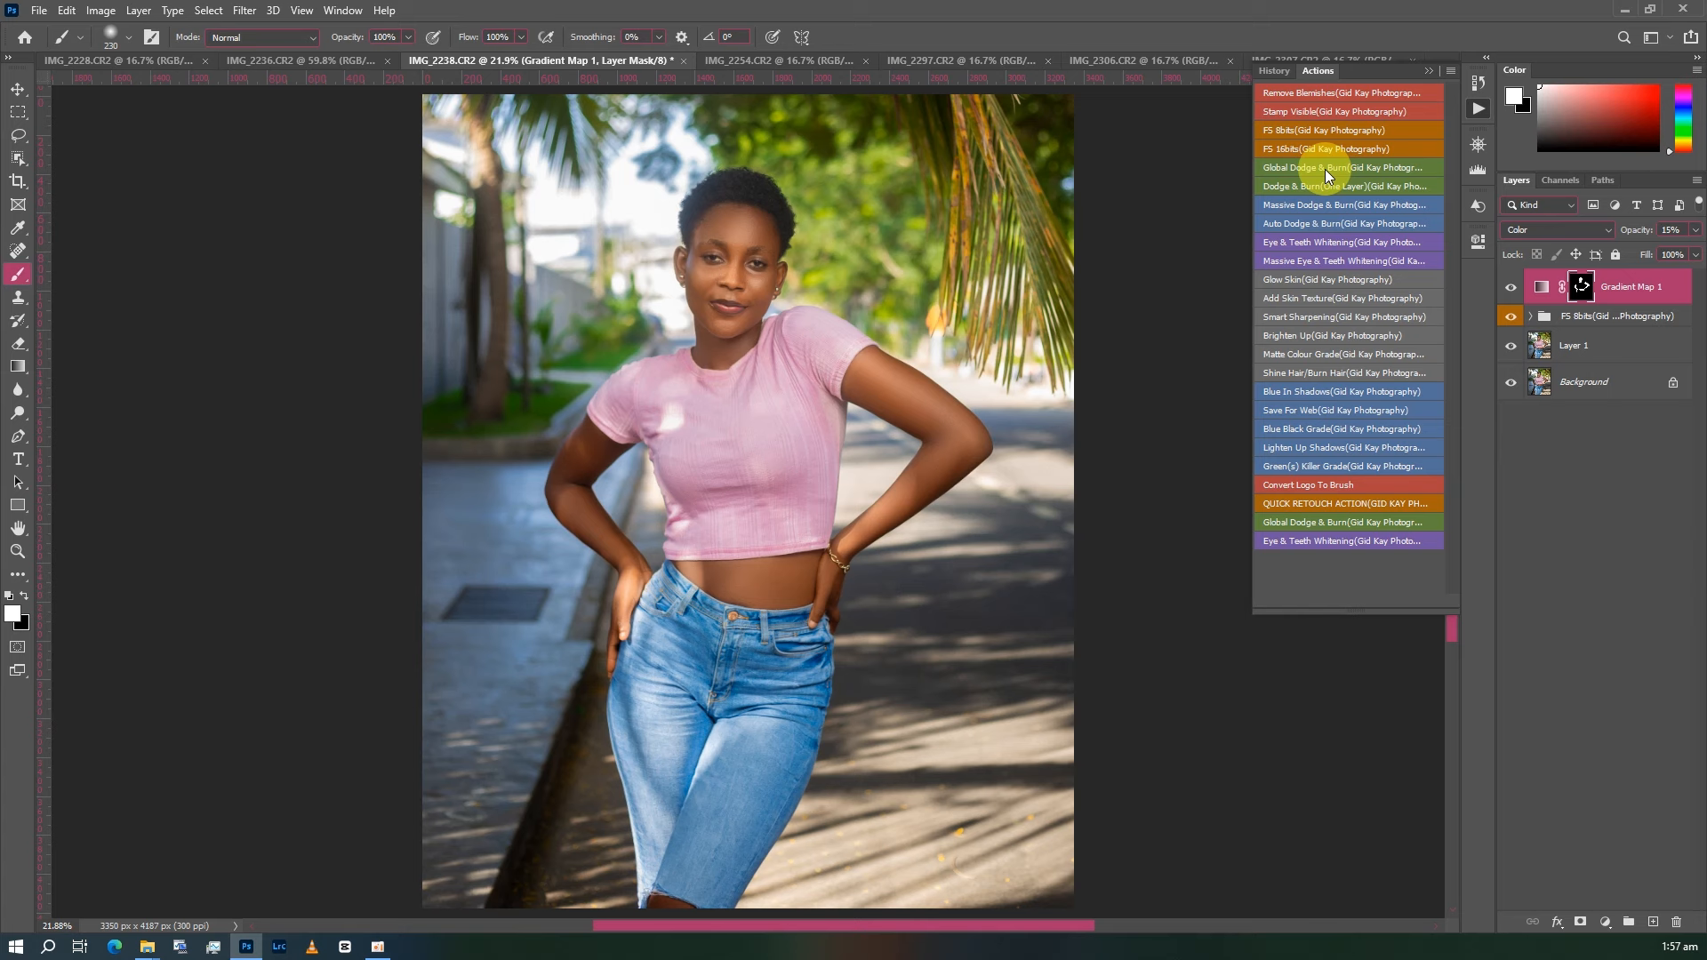
{"action": "left_click", "coordinate": [1325, 169]}
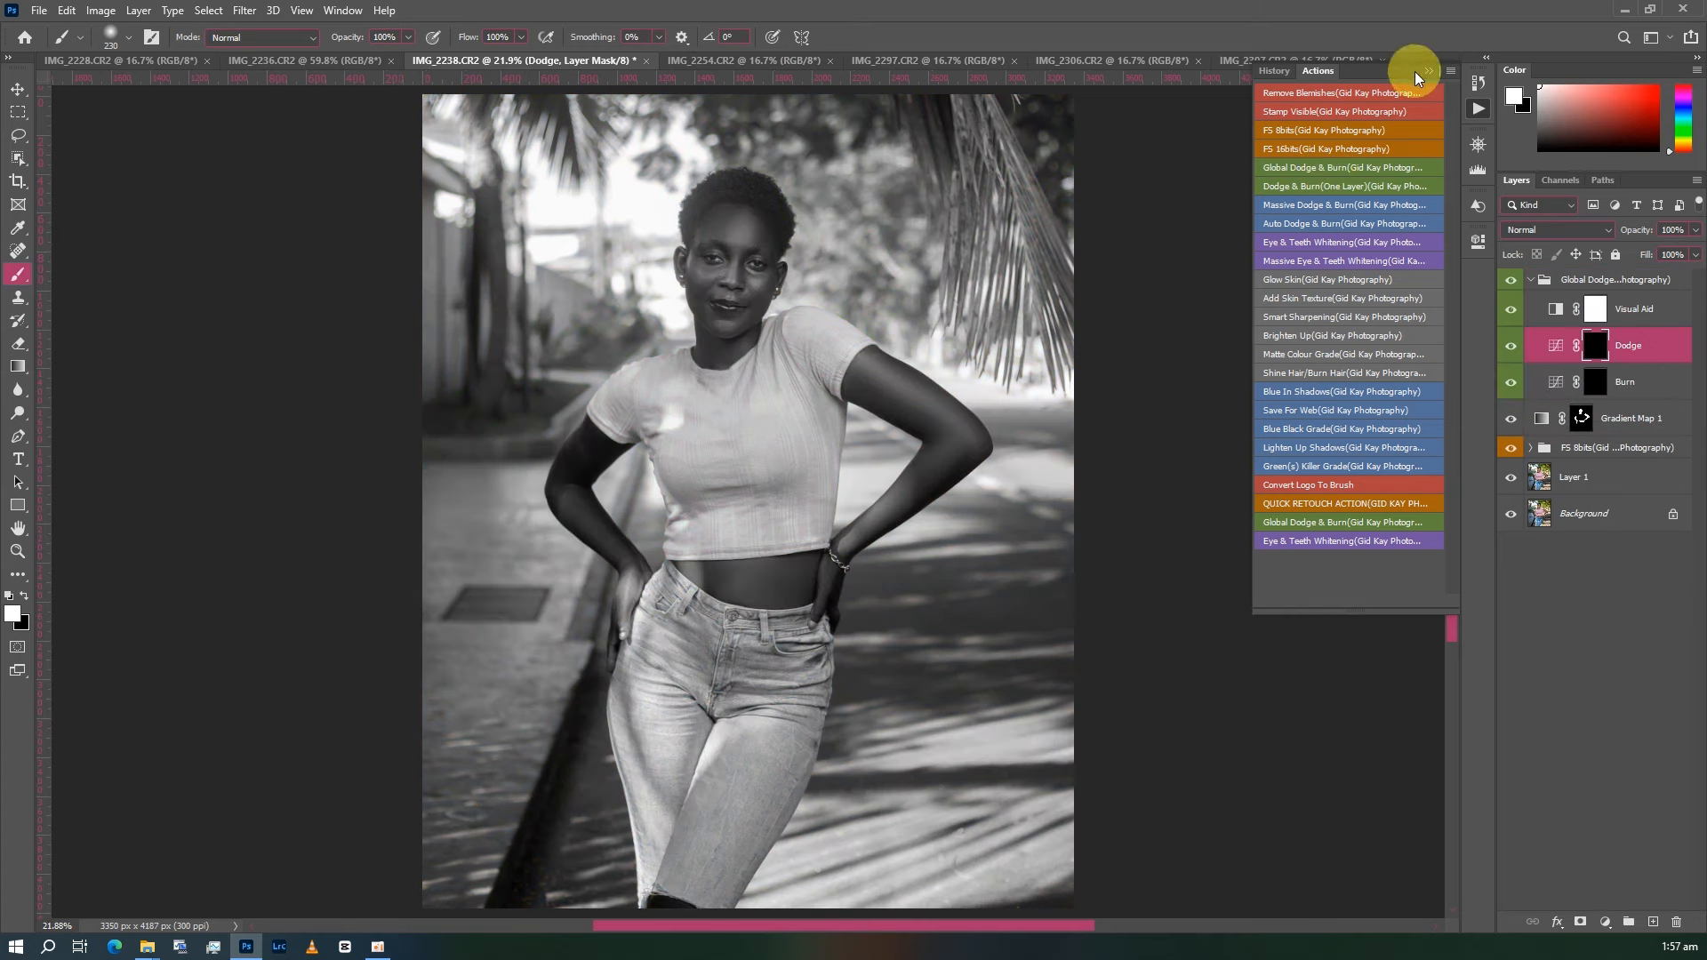
{"action": "left_click", "coordinate": [1428, 71]}
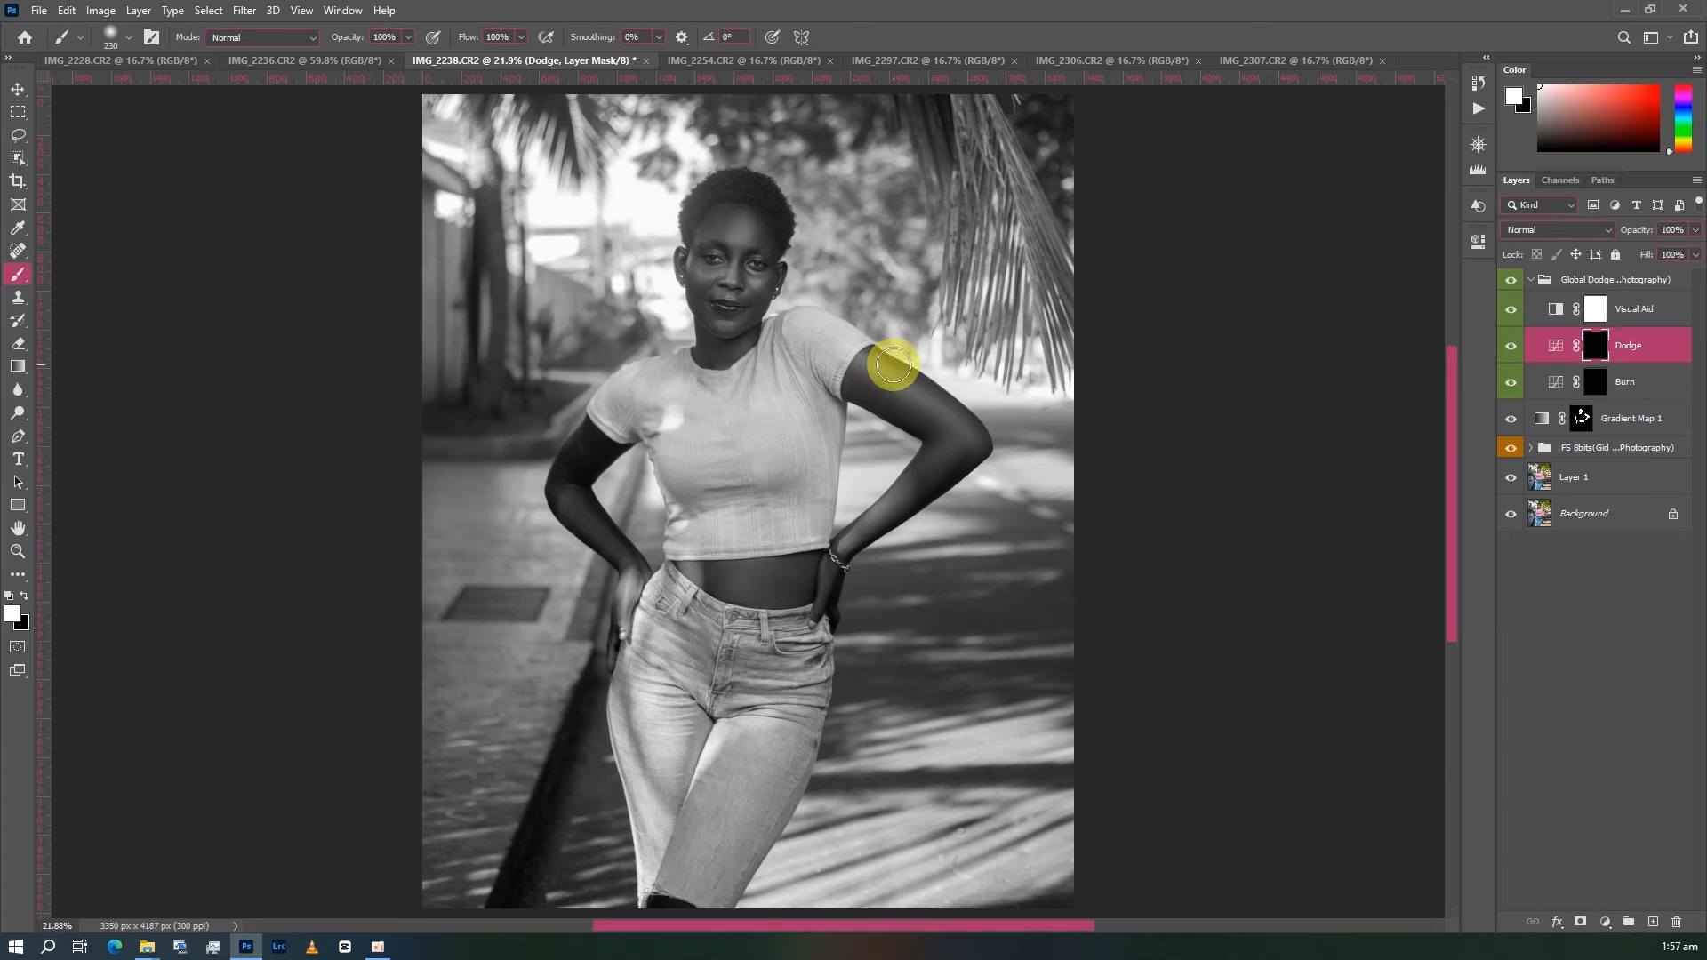
{"action": "left_click", "coordinate": [1511, 311]}
{"action": "left_click", "coordinate": [1512, 310]}
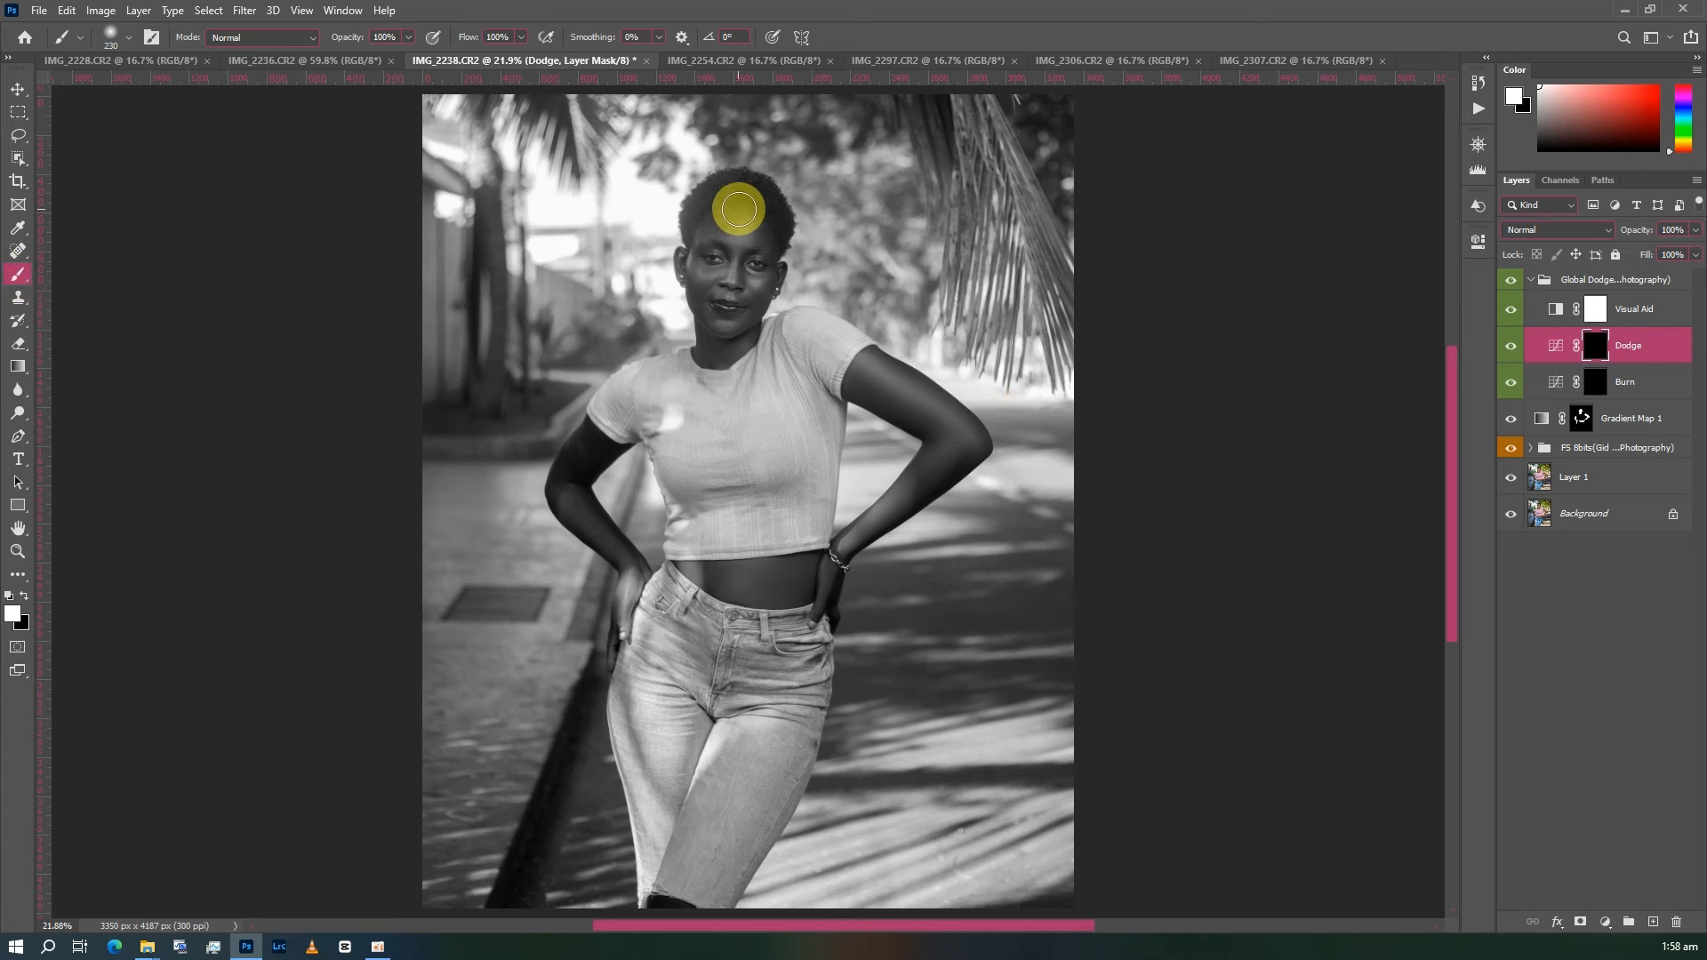
- Set the brush flow to 2% and paint white on the Dodge mask over the forehead highlight with a 250 px brush
{"action": "scroll", "coordinate": [742, 217], "scroll_direction": "up", "scroll_amount": 2}
{"action": "scroll", "coordinate": [743, 217], "scroll_direction": "up", "scroll_amount": 1}
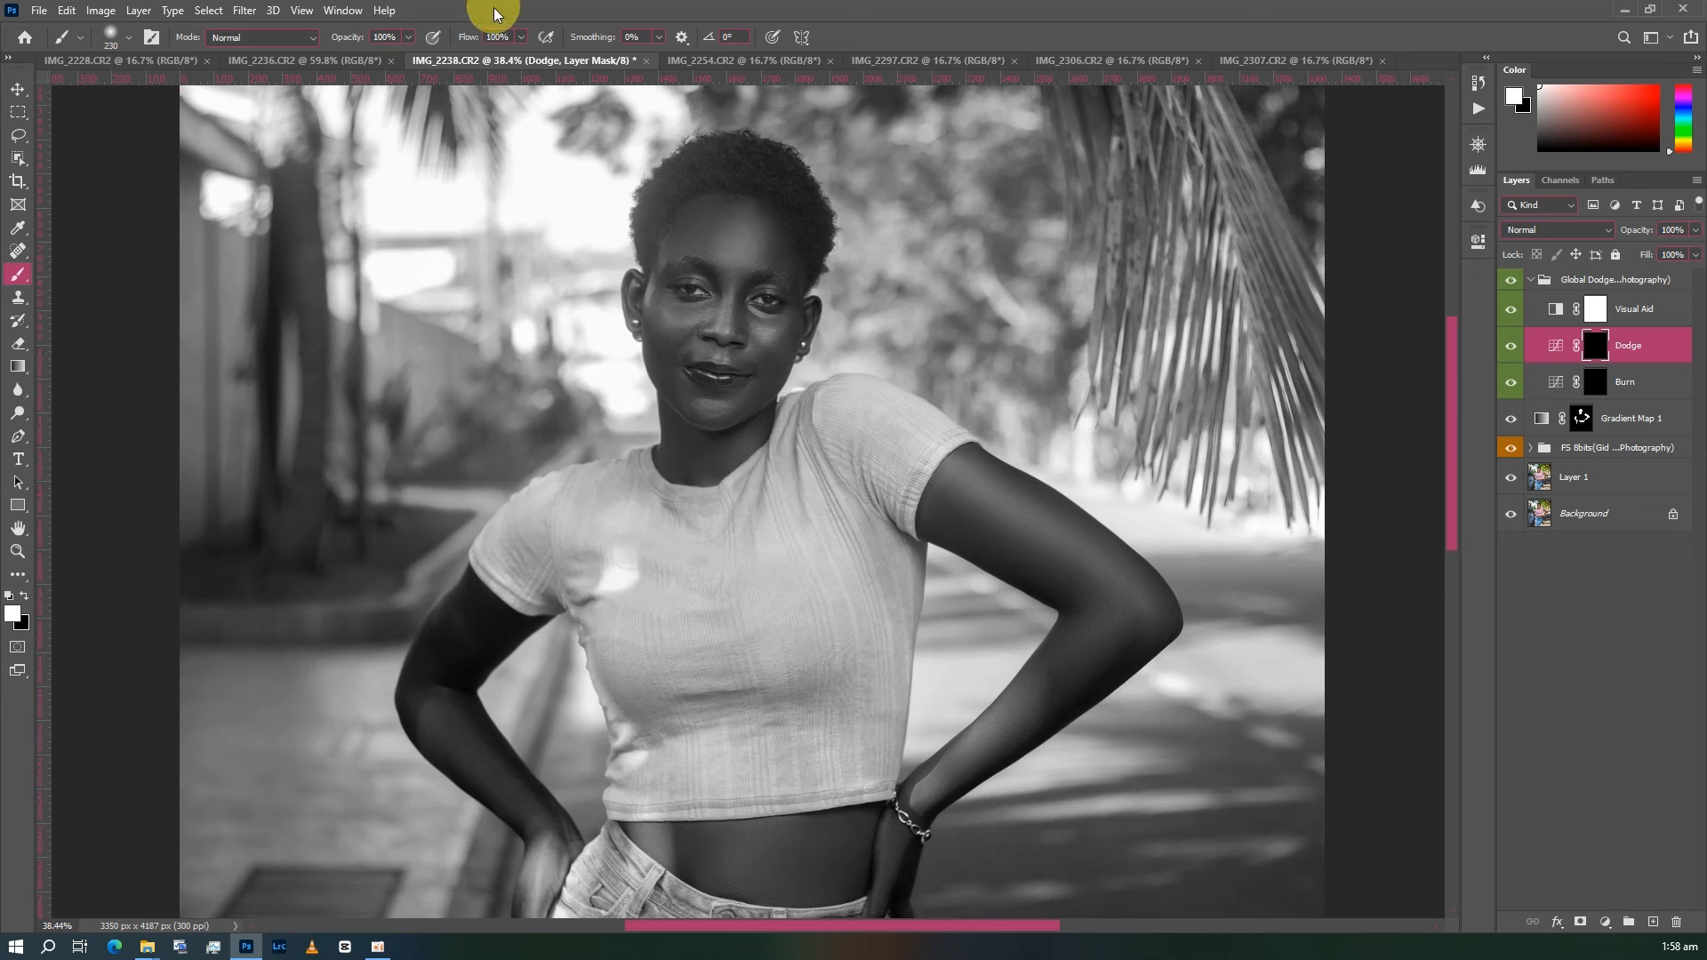
{"action": "left_click", "coordinate": [469, 37]}
{"action": "key", "text": "Return"}
{"action": "scroll", "coordinate": [709, 217], "scroll_direction": "down", "scroll_amount": 3}
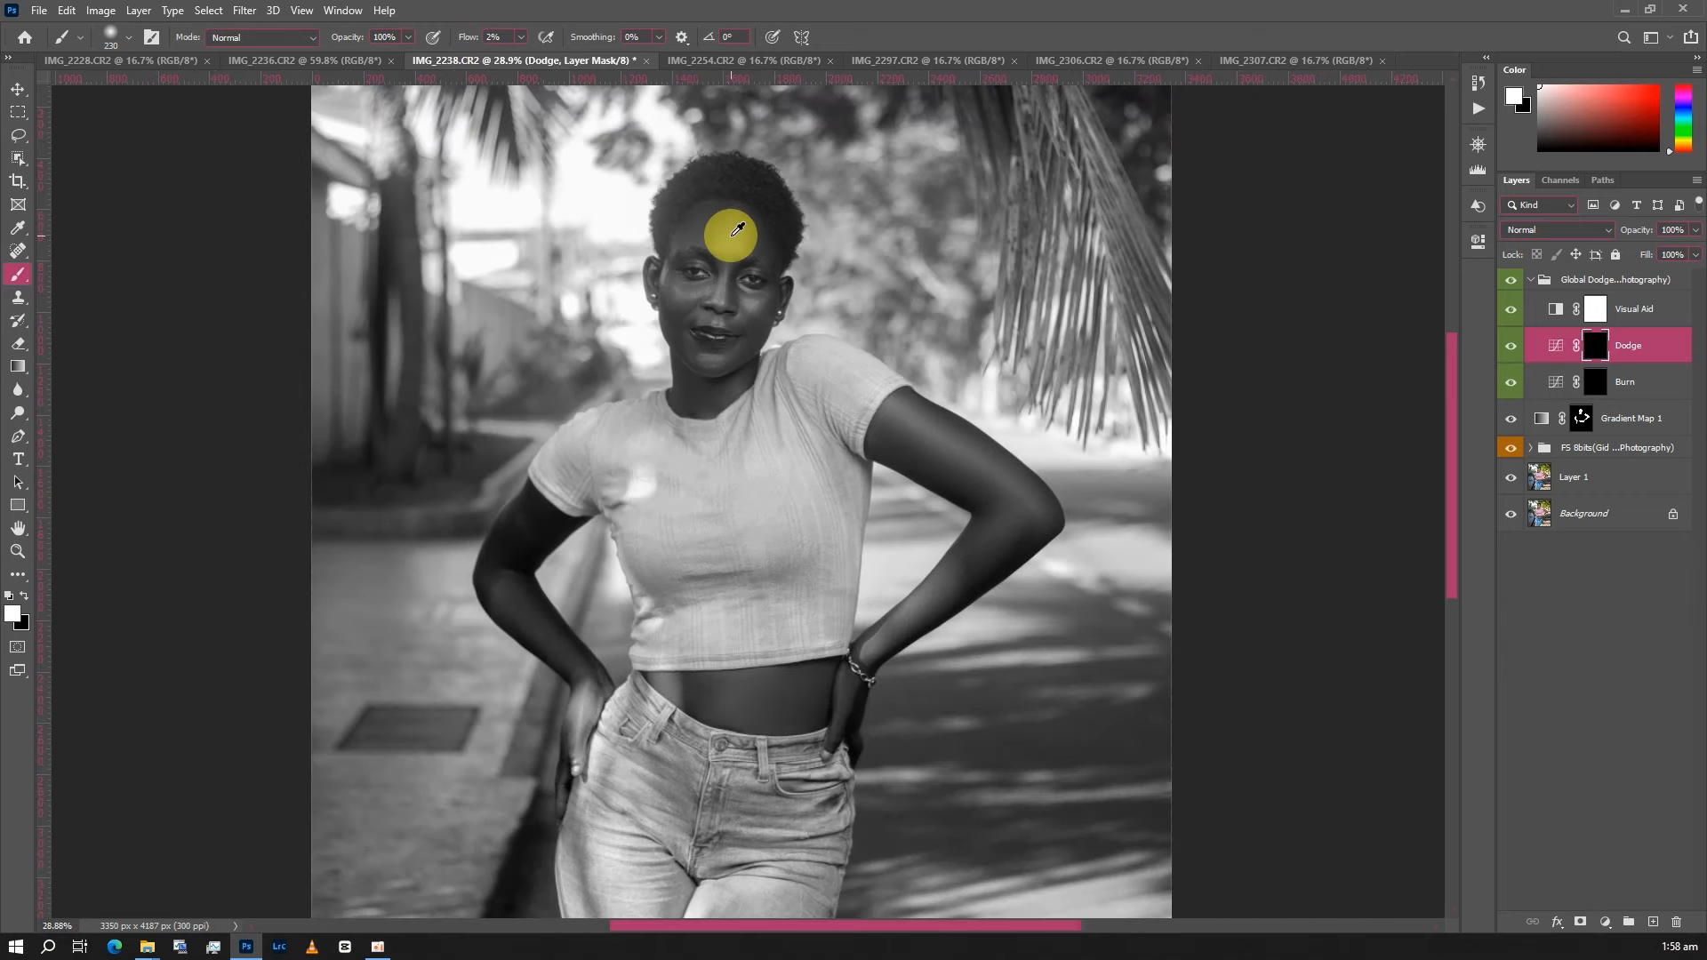
{"action": "scroll", "coordinate": [737, 229], "scroll_direction": "down", "scroll_amount": 1}
{"action": "key", "text": "bracketright"}
{"action": "key", "text": "bracketright"}
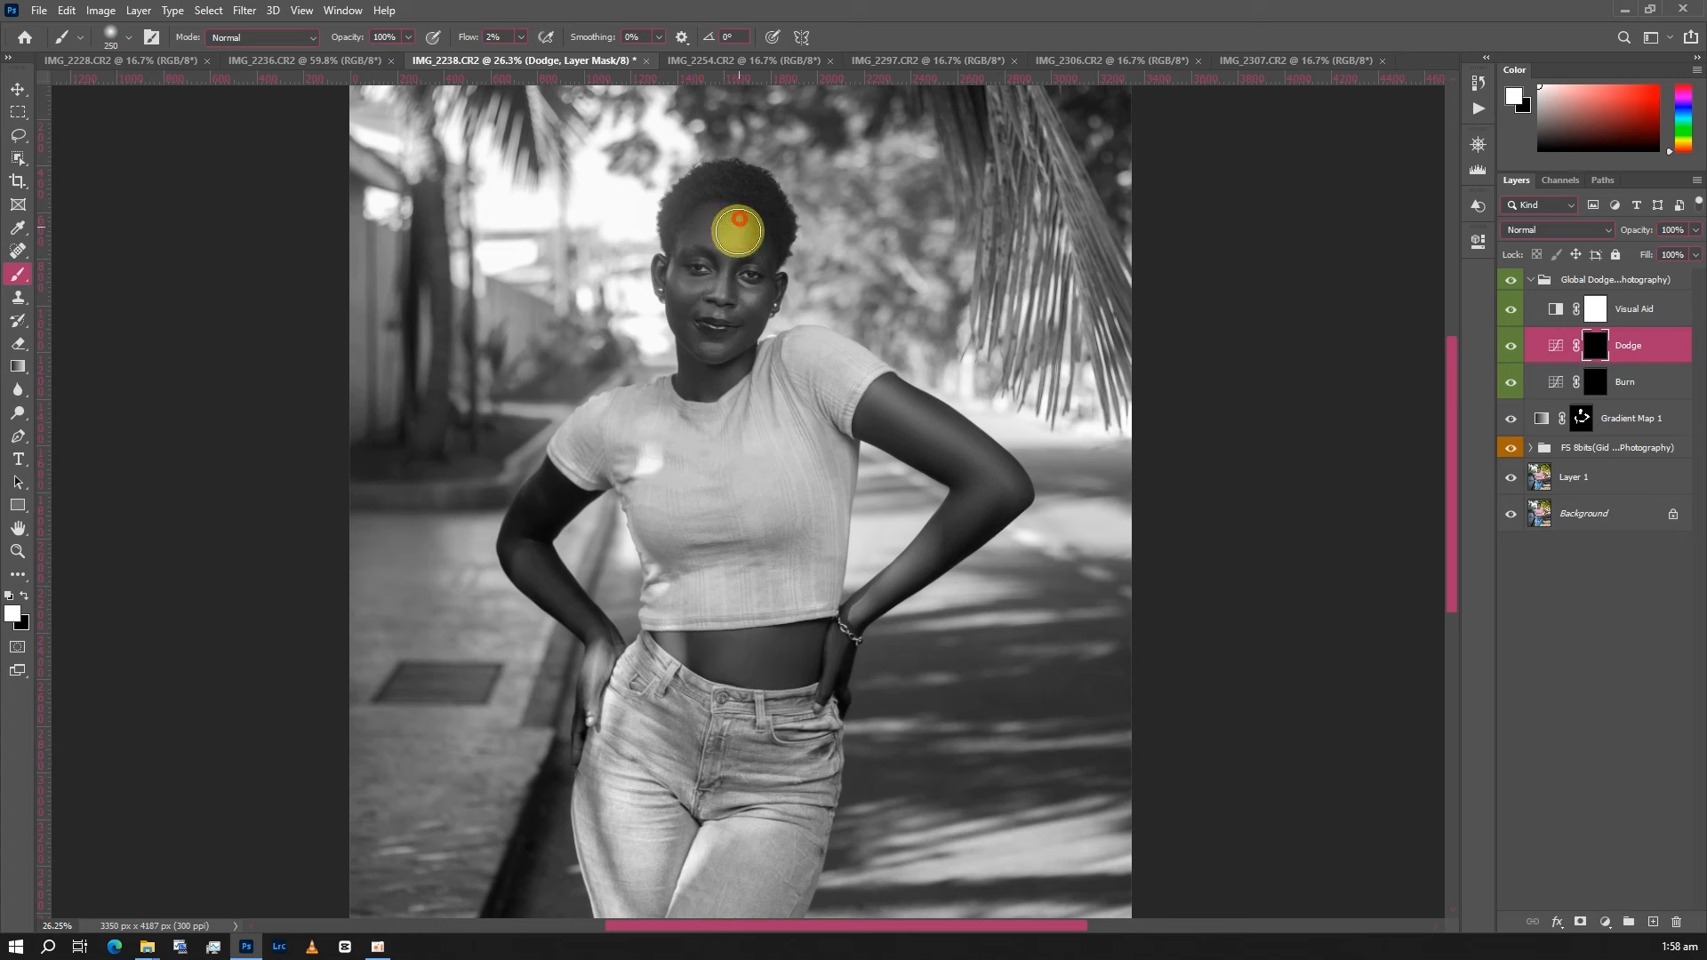
- Paint white on the Dodge mask over the nose bridge, under-eye area and cheek highlights with a brush of about 80 to 90 px
{"action": "key", "text": "bracketleft"}
{"action": "key", "text": "bracketleft"}
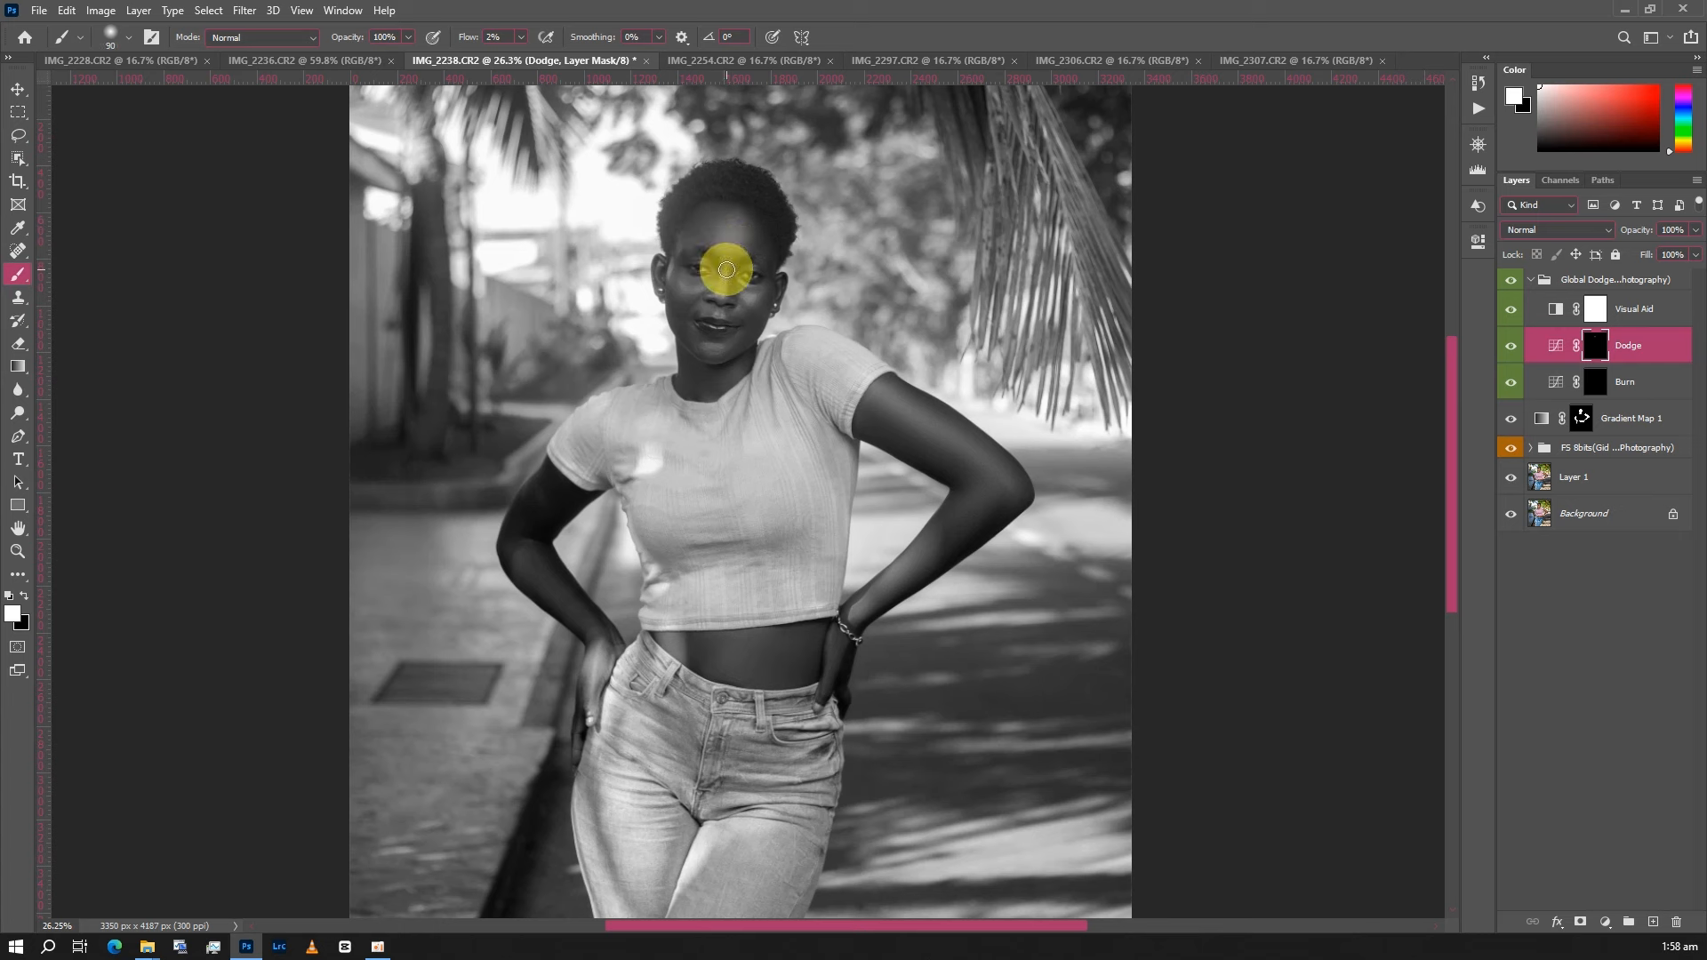
{"action": "mouse_move", "coordinate": [725, 280]}
{"action": "left_mouse_down"}
{"action": "mouse_move", "coordinate": [720, 293]}
{"action": "mouse_move", "coordinate": [682, 278]}
{"action": "left_mouse_up"}
{"action": "key", "text": "bracketright"}
{"action": "key", "text": "bracketright"}
{"action": "key", "text": "bracketright"}
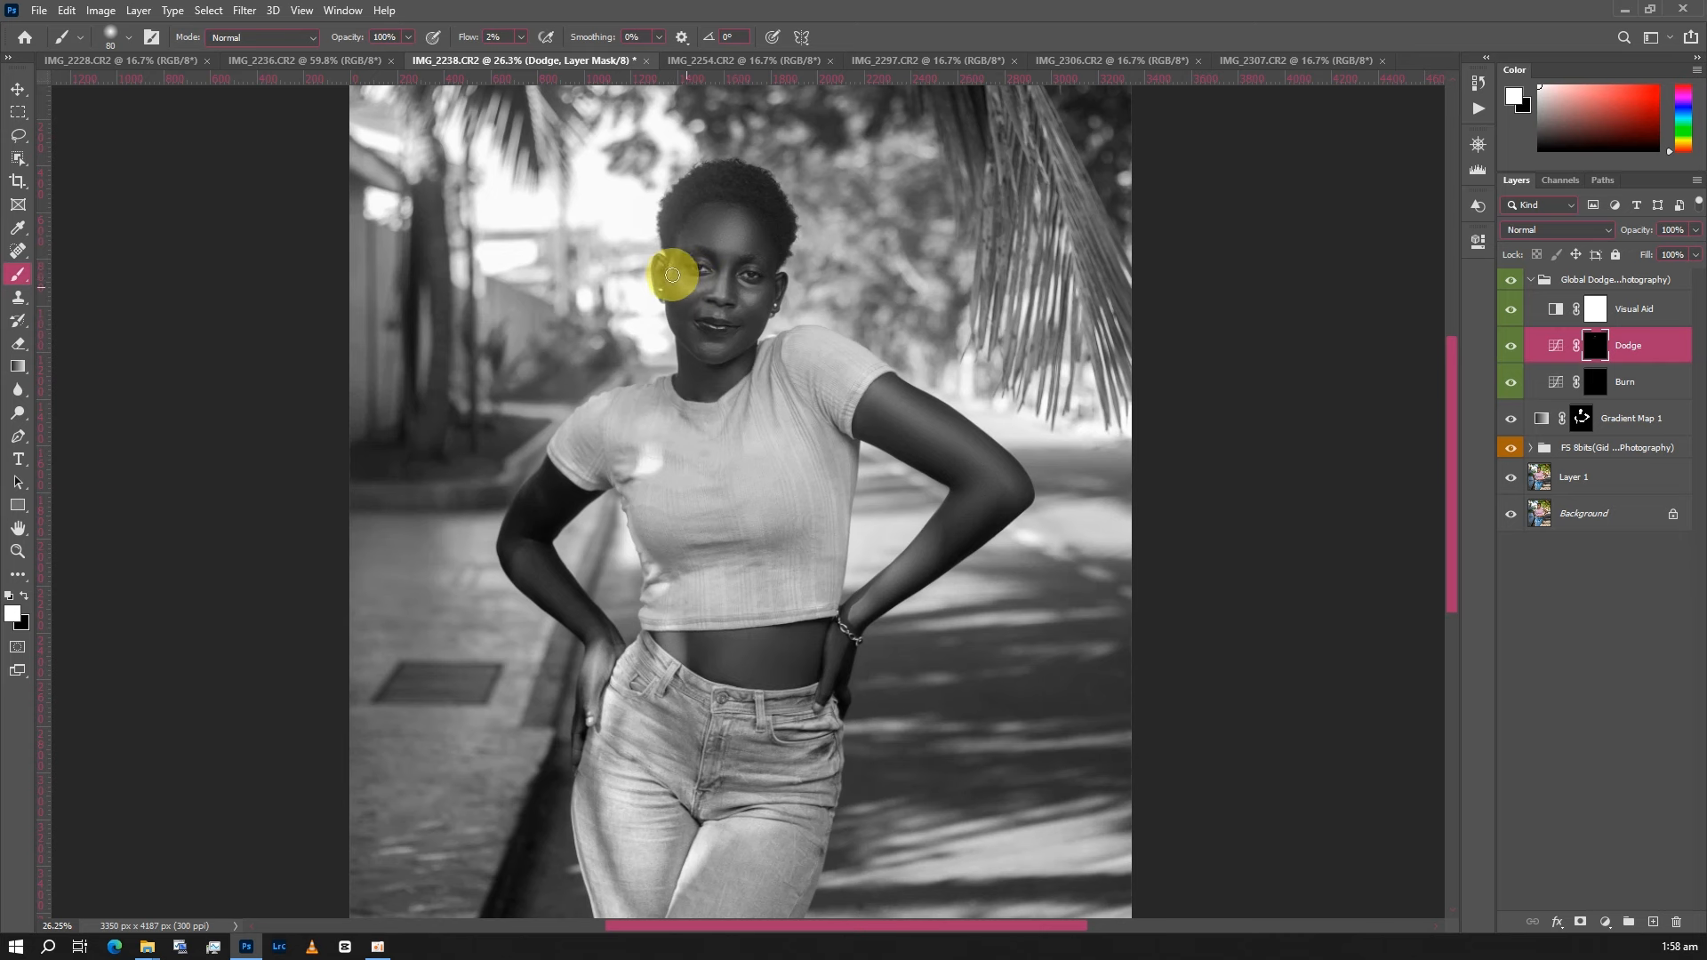
{"action": "scroll", "coordinate": [694, 274], "scroll_direction": "down", "scroll_amount": 1}
{"action": "mouse_move", "coordinate": [734, 243]}
{"action": "left_mouse_down"}
{"action": "mouse_move", "coordinate": [751, 259]}
{"action": "mouse_move", "coordinate": [742, 245]}
{"action": "mouse_move", "coordinate": [764, 241]}
{"action": "mouse_move", "coordinate": [701, 292]}
{"action": "mouse_move", "coordinate": [743, 278]}
{"action": "mouse_move", "coordinate": [698, 286]}
{"action": "left_mouse_up"}
- Brighten the highlights along the woman's left arm, from sleeve to elbow, on the Dodge mask, enlarging the brush for the wider areas
{"action": "scroll", "coordinate": [740, 268], "scroll_direction": "down", "scroll_amount": 1}
{"action": "key", "text": "bracketright"}
{"action": "key", "text": "bracketright"}
{"action": "key", "text": "bracketleft"}
{"action": "scroll", "coordinate": [910, 346], "scroll_direction": "down", "scroll_amount": 2}
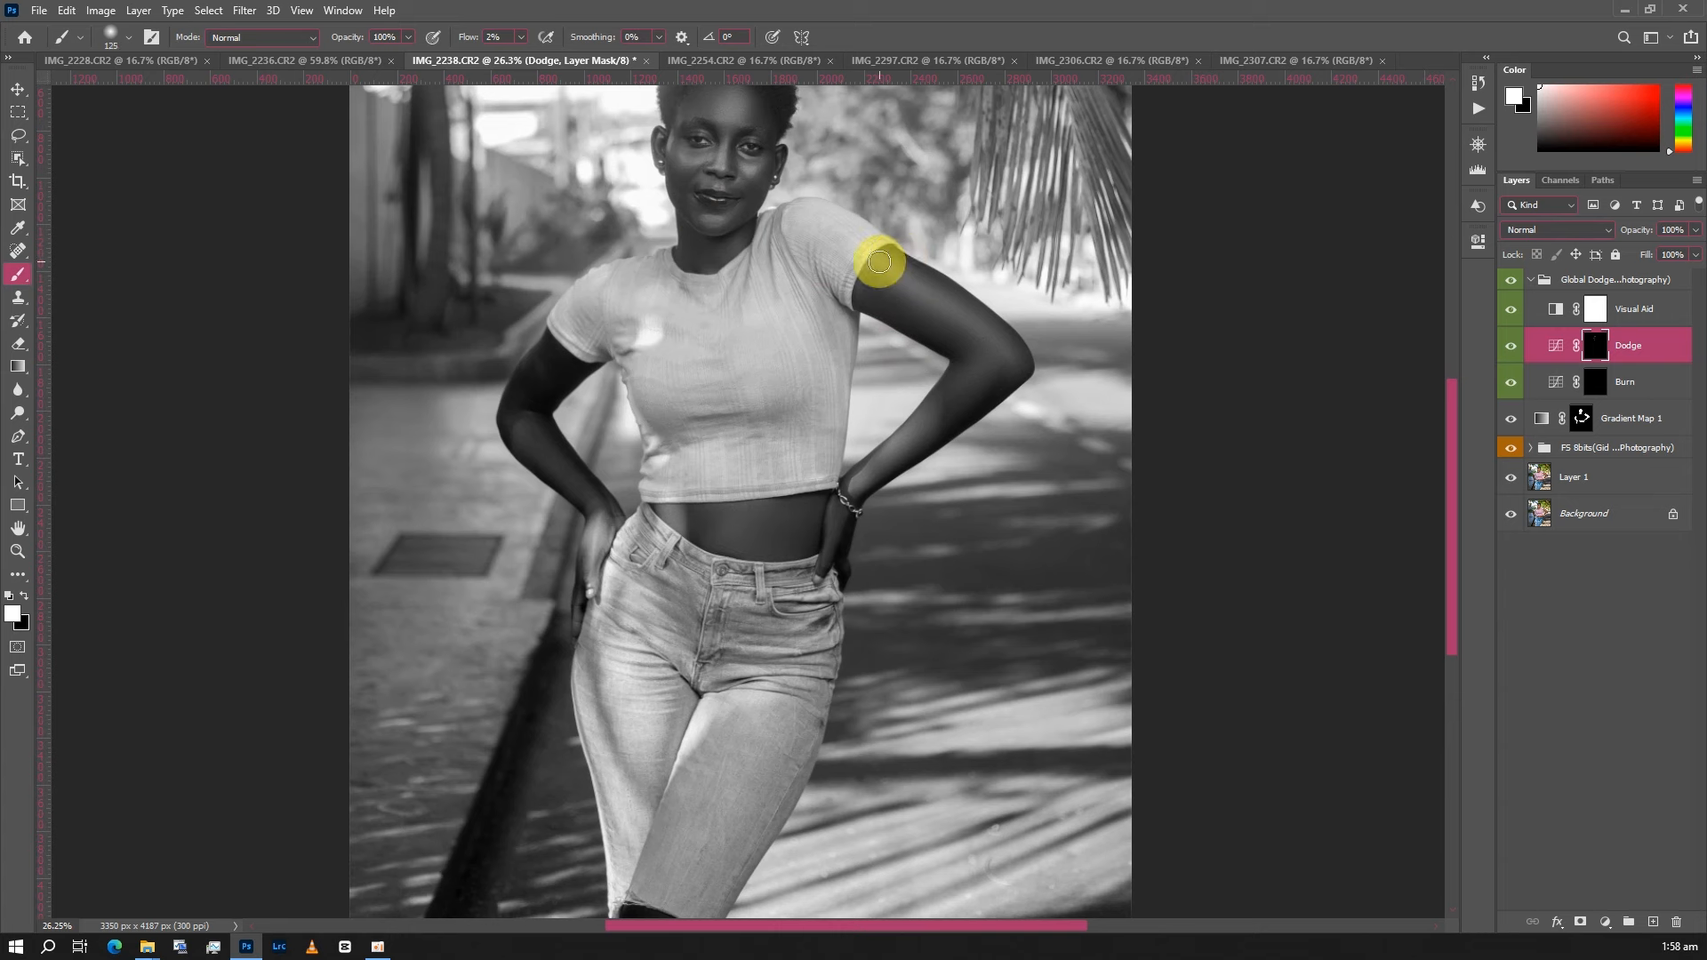
{"action": "key", "text": "bracketright"}
{"action": "key", "text": "bracketright"}
{"action": "key", "text": "bracketright"}
{"action": "key", "text": "bracketright"}
{"action": "mouse_move", "coordinate": [885, 274]}
{"action": "left_mouse_down"}
{"action": "mouse_move", "coordinate": [1001, 350]}
{"action": "mouse_move", "coordinate": [867, 260]}
{"action": "mouse_move", "coordinate": [1002, 353]}
{"action": "mouse_move", "coordinate": [855, 266]}
{"action": "mouse_move", "coordinate": [1015, 366]}
{"action": "mouse_move", "coordinate": [988, 342]}
{"action": "mouse_move", "coordinate": [1001, 377]}
{"action": "mouse_move", "coordinate": [1010, 357]}
{"action": "mouse_move", "coordinate": [991, 388]}
{"action": "mouse_move", "coordinate": [956, 406]}
{"action": "mouse_move", "coordinate": [976, 372]}
{"action": "mouse_move", "coordinate": [927, 426]}
{"action": "mouse_move", "coordinate": [978, 371]}
{"action": "mouse_move", "coordinate": [874, 472]}
{"action": "mouse_move", "coordinate": [1027, 350]}
{"action": "mouse_move", "coordinate": [990, 375]}
{"action": "left_mouse_up"}
{"action": "key", "text": "bracketleft"}
{"action": "key", "text": "bracketright"}
{"action": "key", "text": "bracketright"}
{"action": "key", "text": "bracketright"}
{"action": "key", "text": "bracketright"}
{"action": "key", "text": "bracketleft"}
- Paint white on the Dodge mask over the hand beside the bracelet and across the midriff, starting with a 60 px brush
{"action": "scroll", "coordinate": [960, 384], "scroll_direction": "down", "scroll_amount": 2}
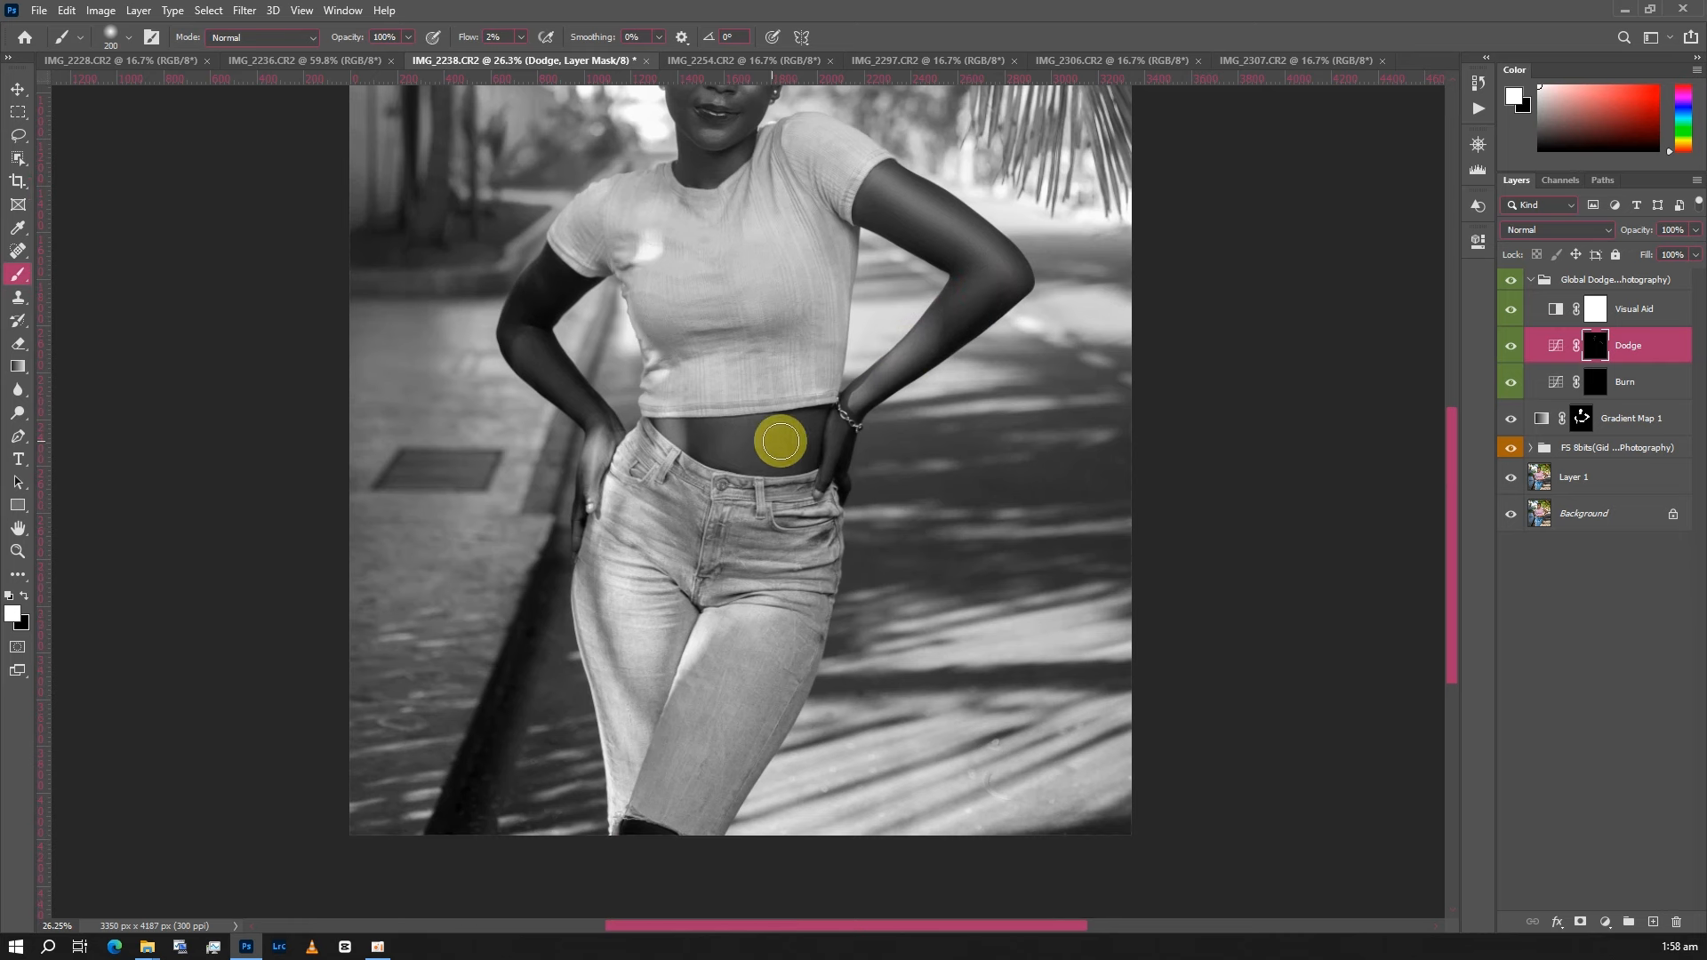
{"action": "key", "text": "bracketleft"}
{"action": "key", "text": "bracketleft"}
{"action": "key", "text": "bracketleft"}
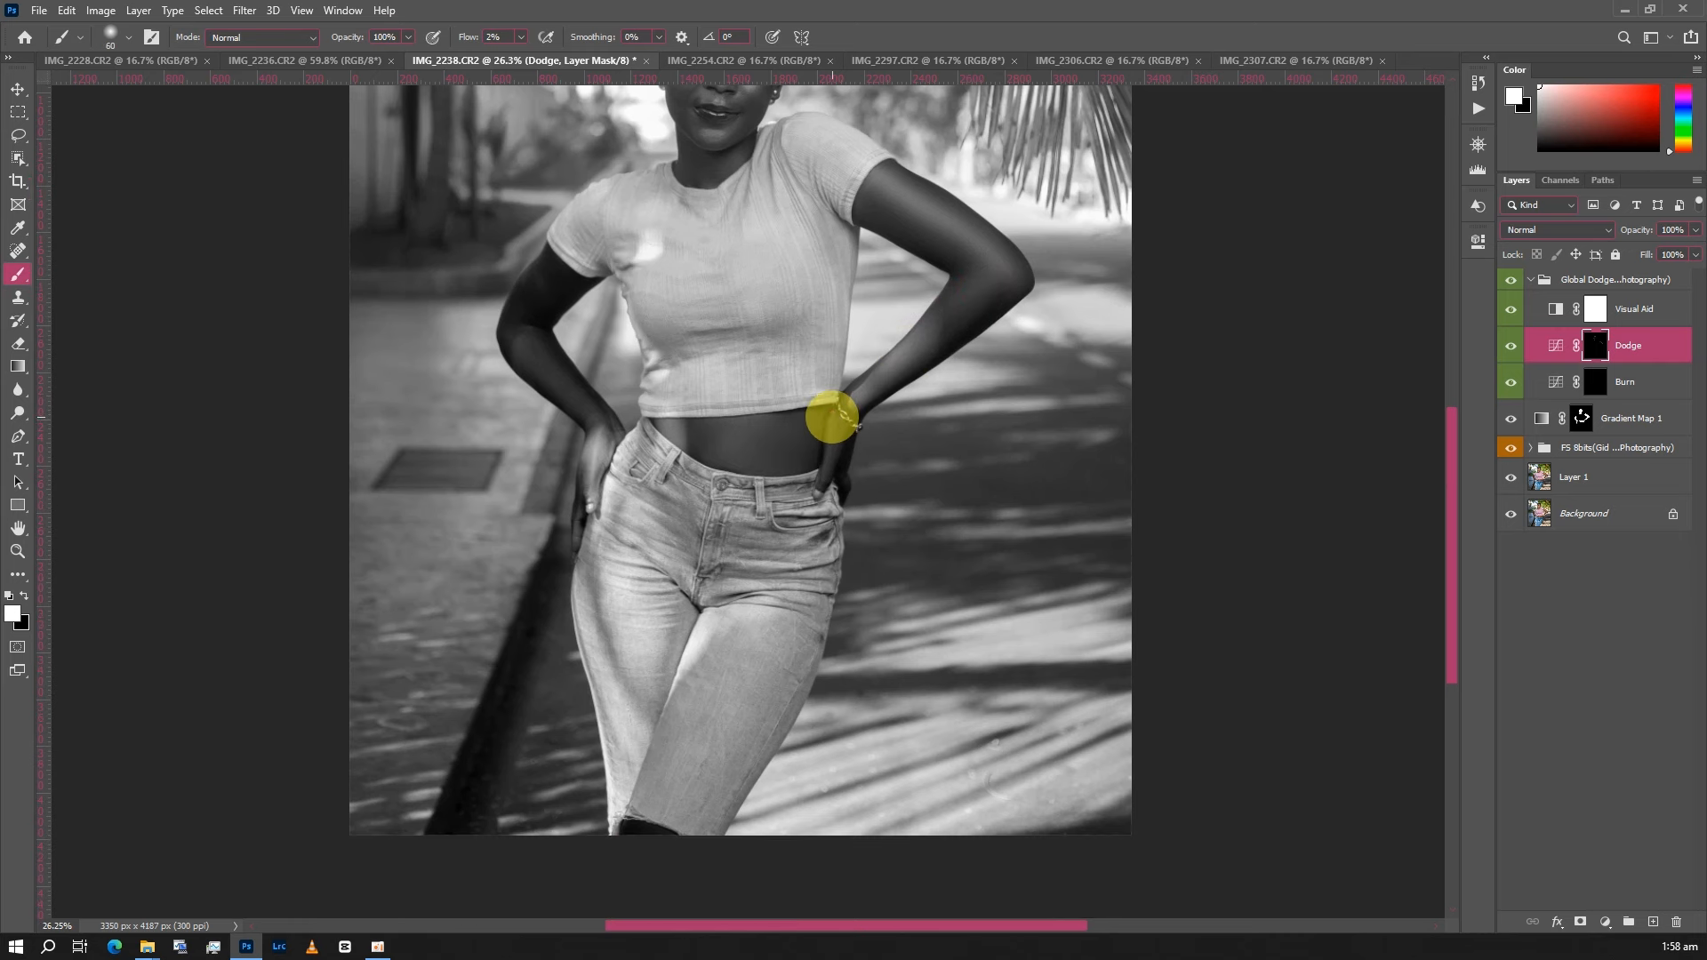
{"action": "mouse_move", "coordinate": [832, 417]}
{"action": "left_mouse_down"}
{"action": "mouse_move", "coordinate": [822, 472]}
{"action": "mouse_move", "coordinate": [836, 419]}
{"action": "mouse_move", "coordinate": [823, 482]}
{"action": "mouse_move", "coordinate": [813, 396]}
{"action": "mouse_move", "coordinate": [734, 434]}
{"action": "mouse_move", "coordinate": [796, 408]}
{"action": "mouse_move", "coordinate": [795, 439]}
{"action": "mouse_move", "coordinate": [732, 440]}
{"action": "mouse_move", "coordinate": [792, 423]}
{"action": "mouse_move", "coordinate": [765, 448]}
{"action": "mouse_move", "coordinate": [707, 445]}
{"action": "left_mouse_up"}
{"action": "key", "text": "bracketright"}
{"action": "key", "text": "bracketright"}
{"action": "key", "text": "bracketright"}
- Brighten the woman's right arm on the Dodge mask with a 200 px brush, and her right hand with an 80 px brush
{"action": "key", "text": "bracketleft"}
{"action": "key", "text": "bracketleft"}
{"action": "key", "text": "bracketleft"}
{"action": "key", "text": "bracketleft"}
{"action": "key", "text": "bracketleft"}
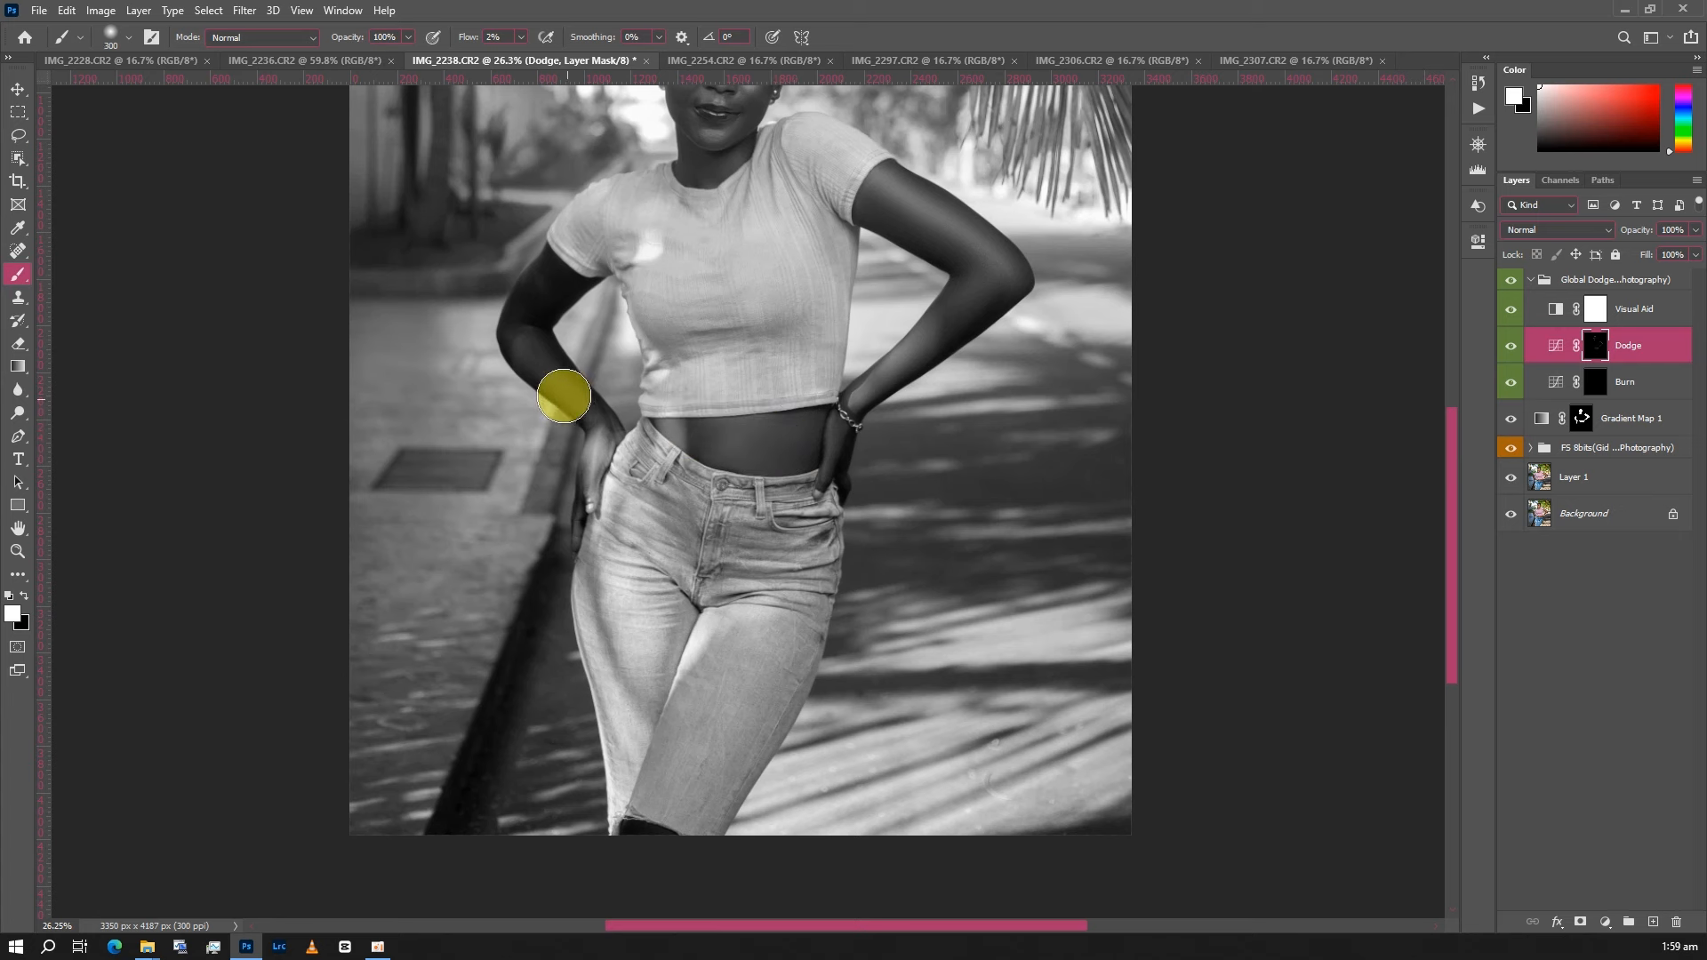
{"action": "mouse_move", "coordinate": [516, 336]}
{"action": "left_mouse_down"}
{"action": "mouse_move", "coordinate": [581, 410]}
{"action": "mouse_move", "coordinate": [538, 299]}
{"action": "mouse_move", "coordinate": [549, 278]}
{"action": "mouse_move", "coordinate": [530, 297]}
{"action": "mouse_move", "coordinate": [563, 305]}
{"action": "left_mouse_up"}
{"action": "key", "text": "bracketright"}
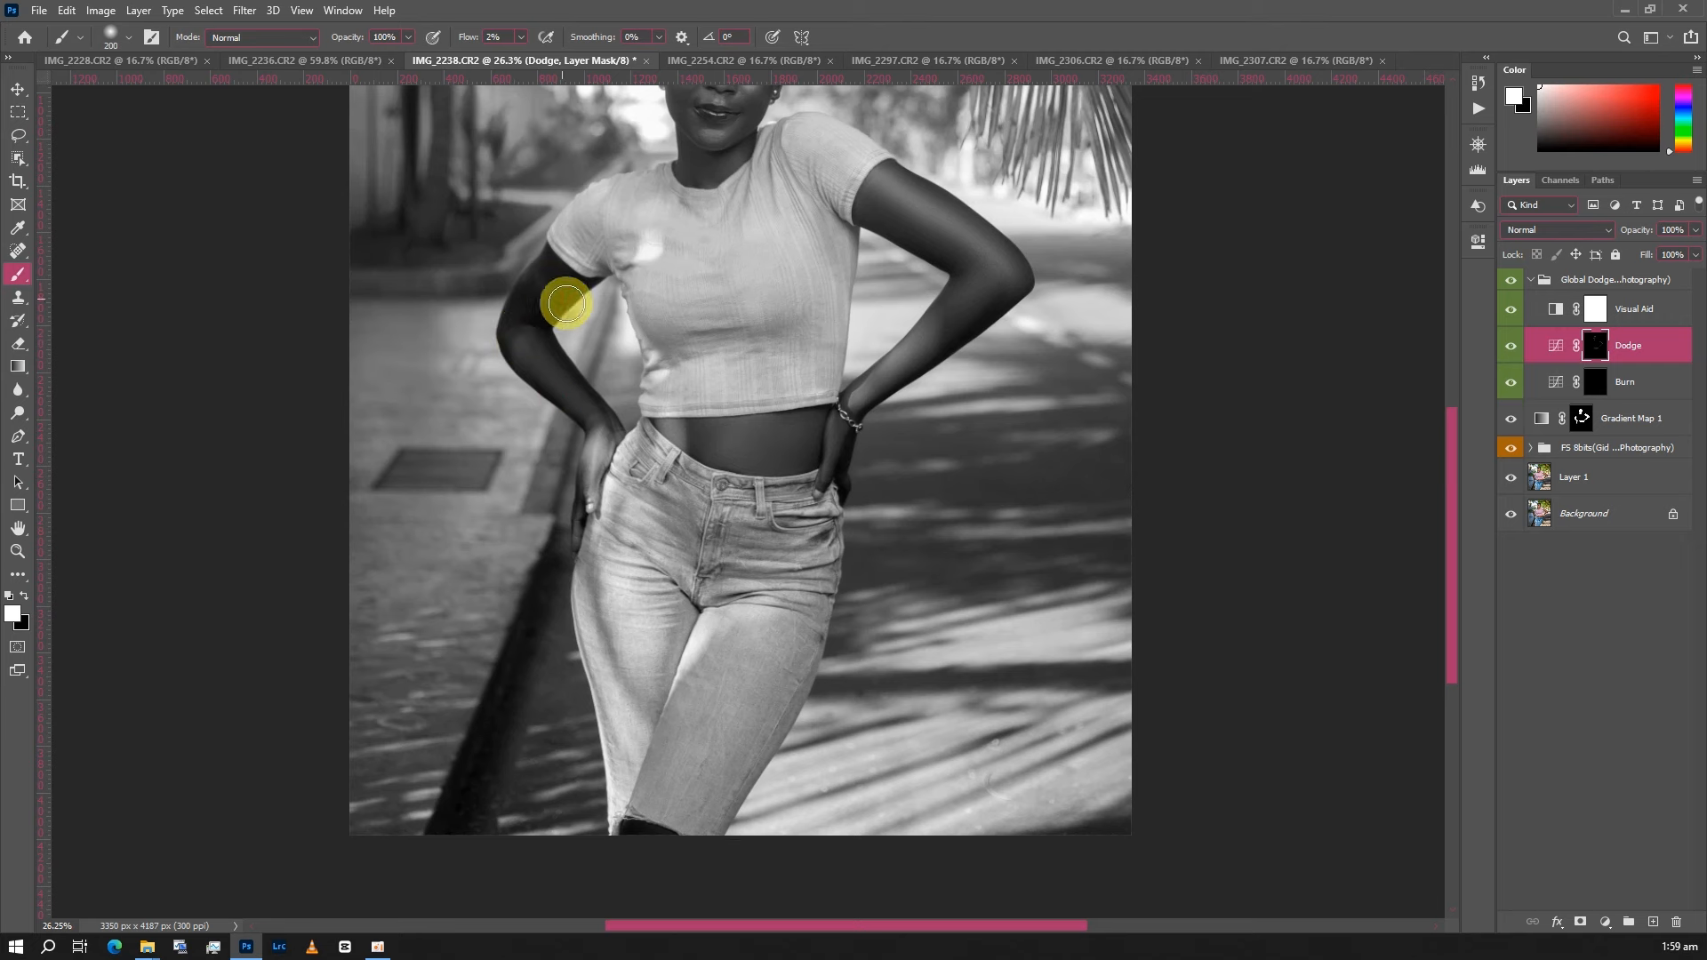
{"action": "scroll", "coordinate": [620, 443], "scroll_direction": "down", "scroll_amount": 1}
{"action": "key", "text": "bracketleft"}
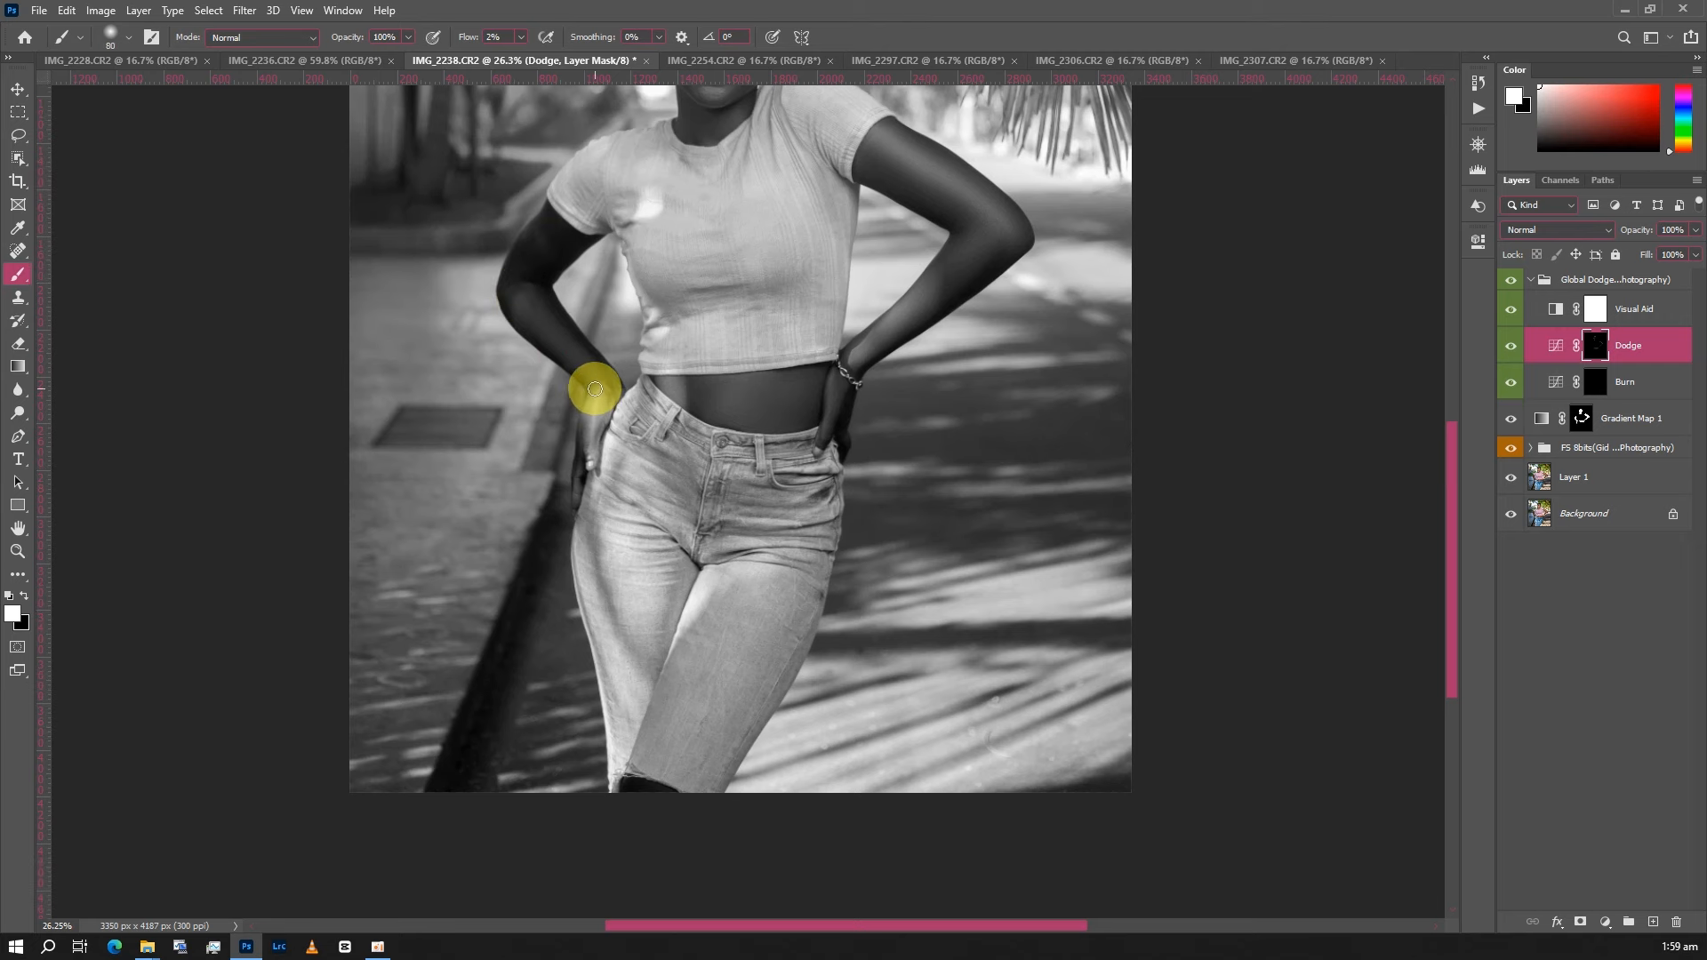
{"action": "left_click_drag", "start_coordinate": [597, 389], "coordinate": [586, 445]}
{"action": "scroll", "coordinate": [605, 441], "scroll_direction": "down", "scroll_amount": 2}
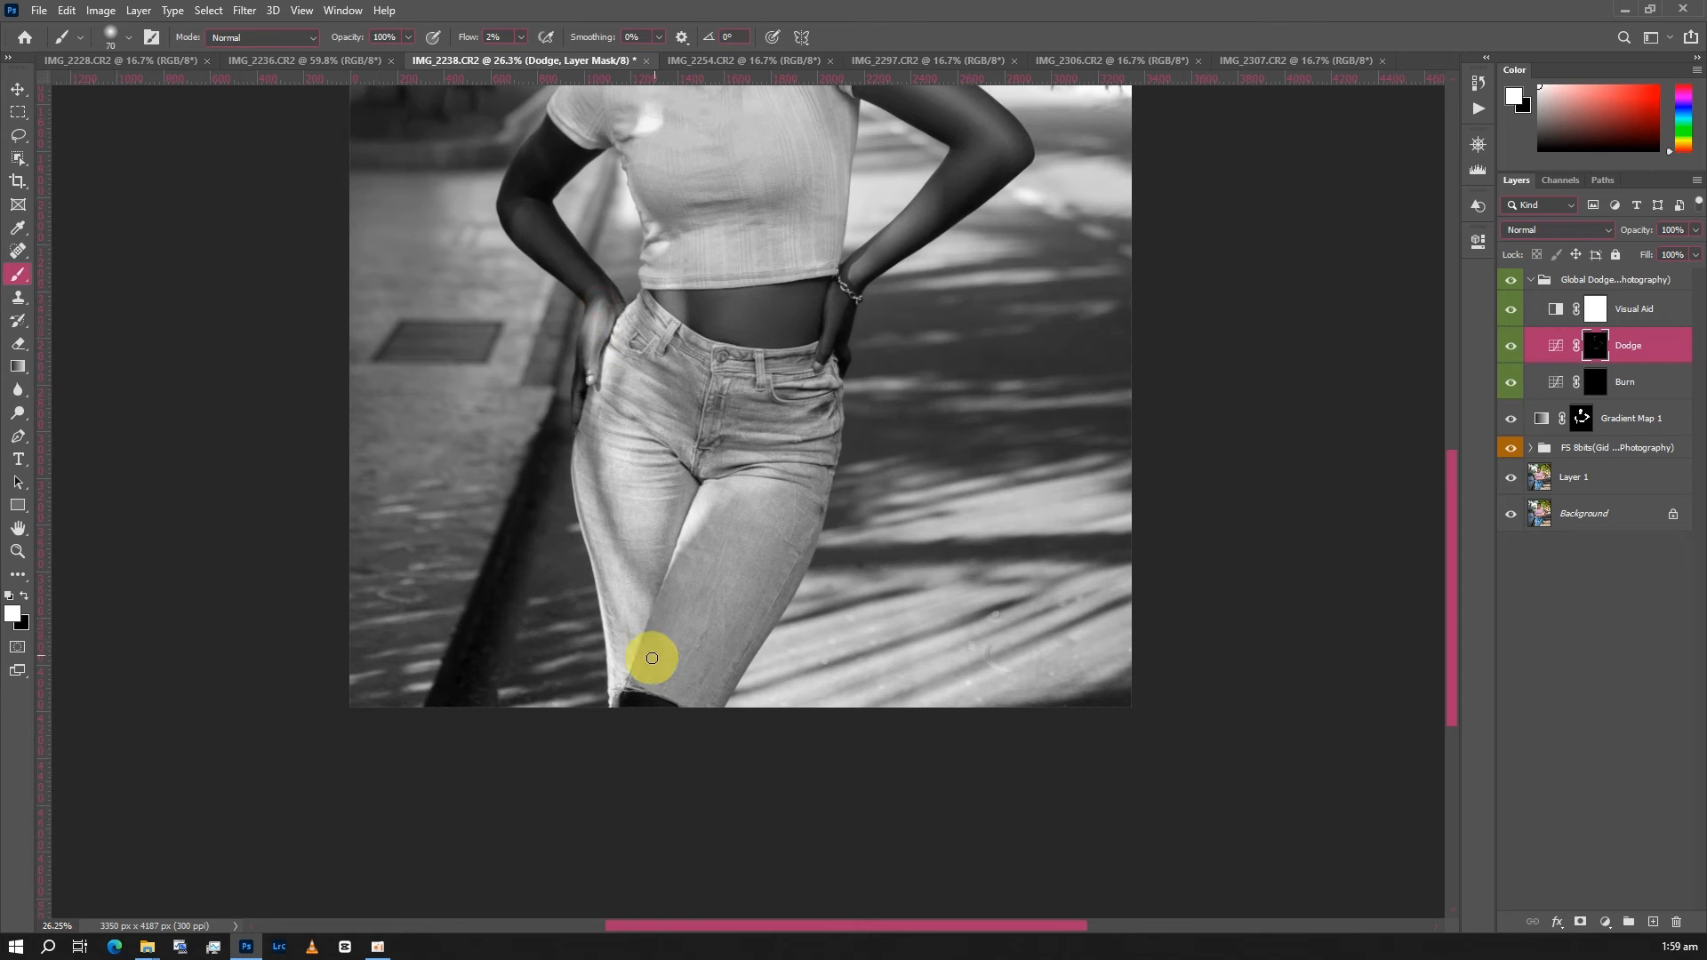
- Enlarge the brush to 150 px and paint white on the Dodge mask around the knee and lower thigh
{"action": "key", "text": "bracketright"}
{"action": "key", "text": "bracketright"}
{"action": "key", "text": "bracketright"}
{"action": "key", "text": "bracketright"}
{"action": "key", "text": "bracketright"}
{"action": "key", "text": "bracketright"}
{"action": "mouse_move", "coordinate": [625, 702]}
{"action": "left_mouse_down"}
{"action": "mouse_move", "coordinate": [659, 703]}
{"action": "mouse_move", "coordinate": [693, 648]}
{"action": "left_mouse_up"}
{"action": "scroll", "coordinate": [714, 635], "scroll_direction": "down", "scroll_amount": 1}
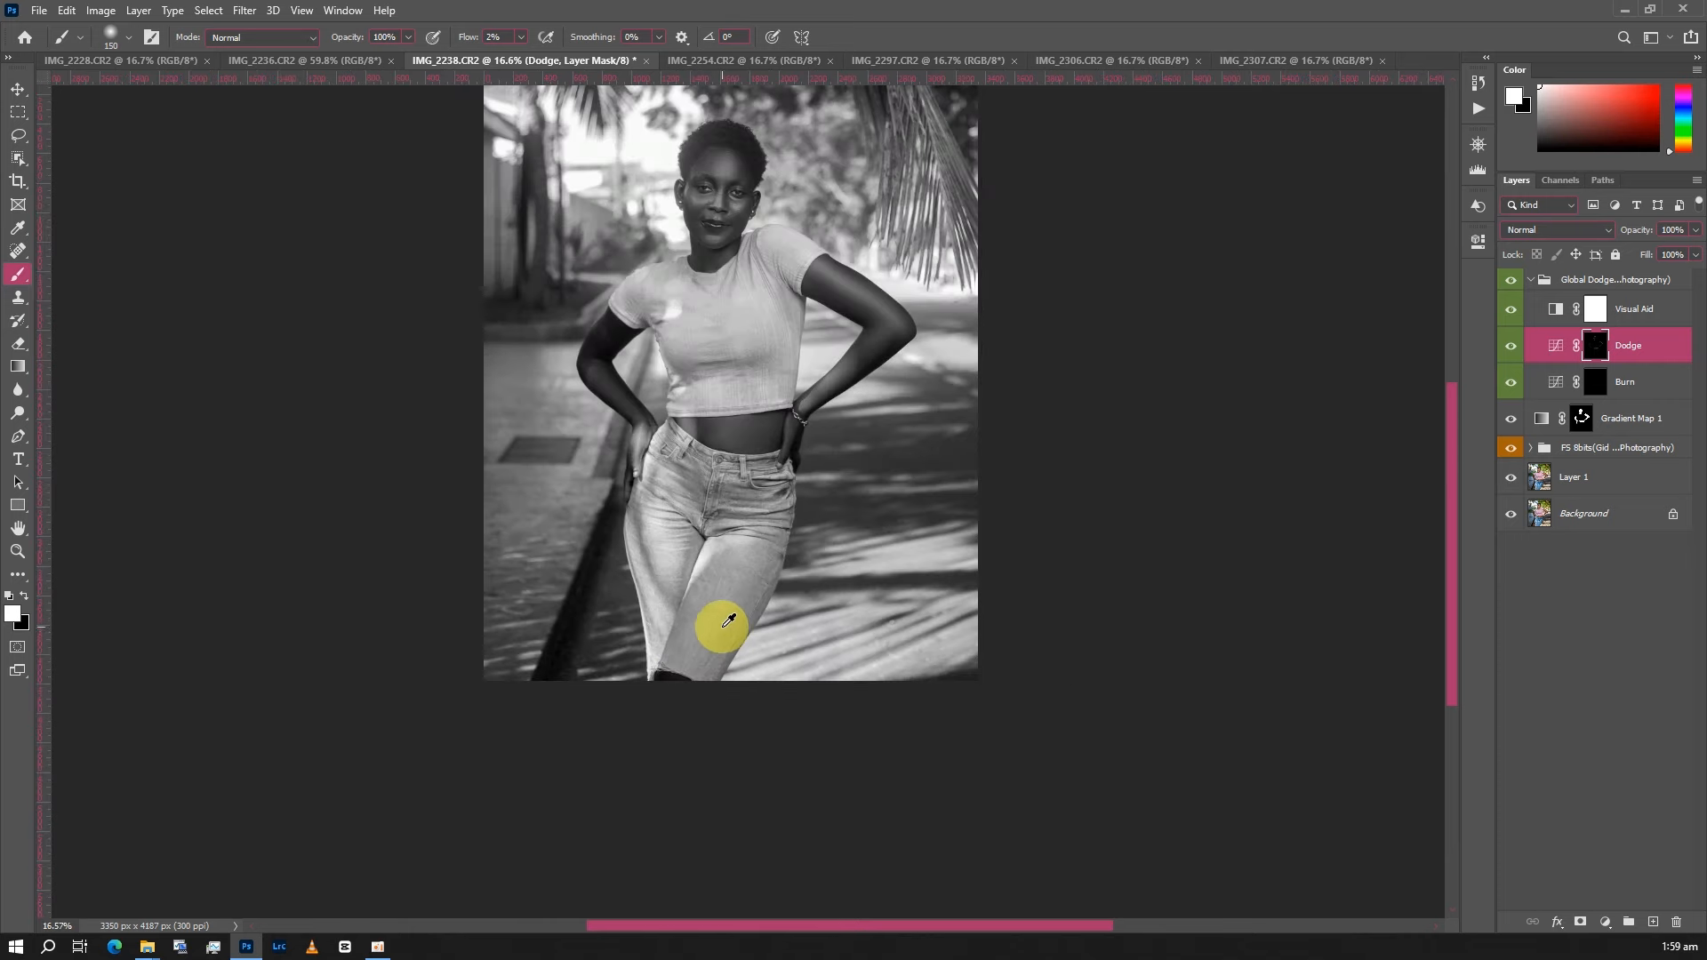
- Select the Burn layer's mask and paint white over the shadows of the woman's left cheek and jaw with a brush of 70 to 90 px
{"action": "left_click", "coordinate": [1598, 384]}
{"action": "scroll", "coordinate": [715, 240], "scroll_direction": "up", "scroll_amount": 1}
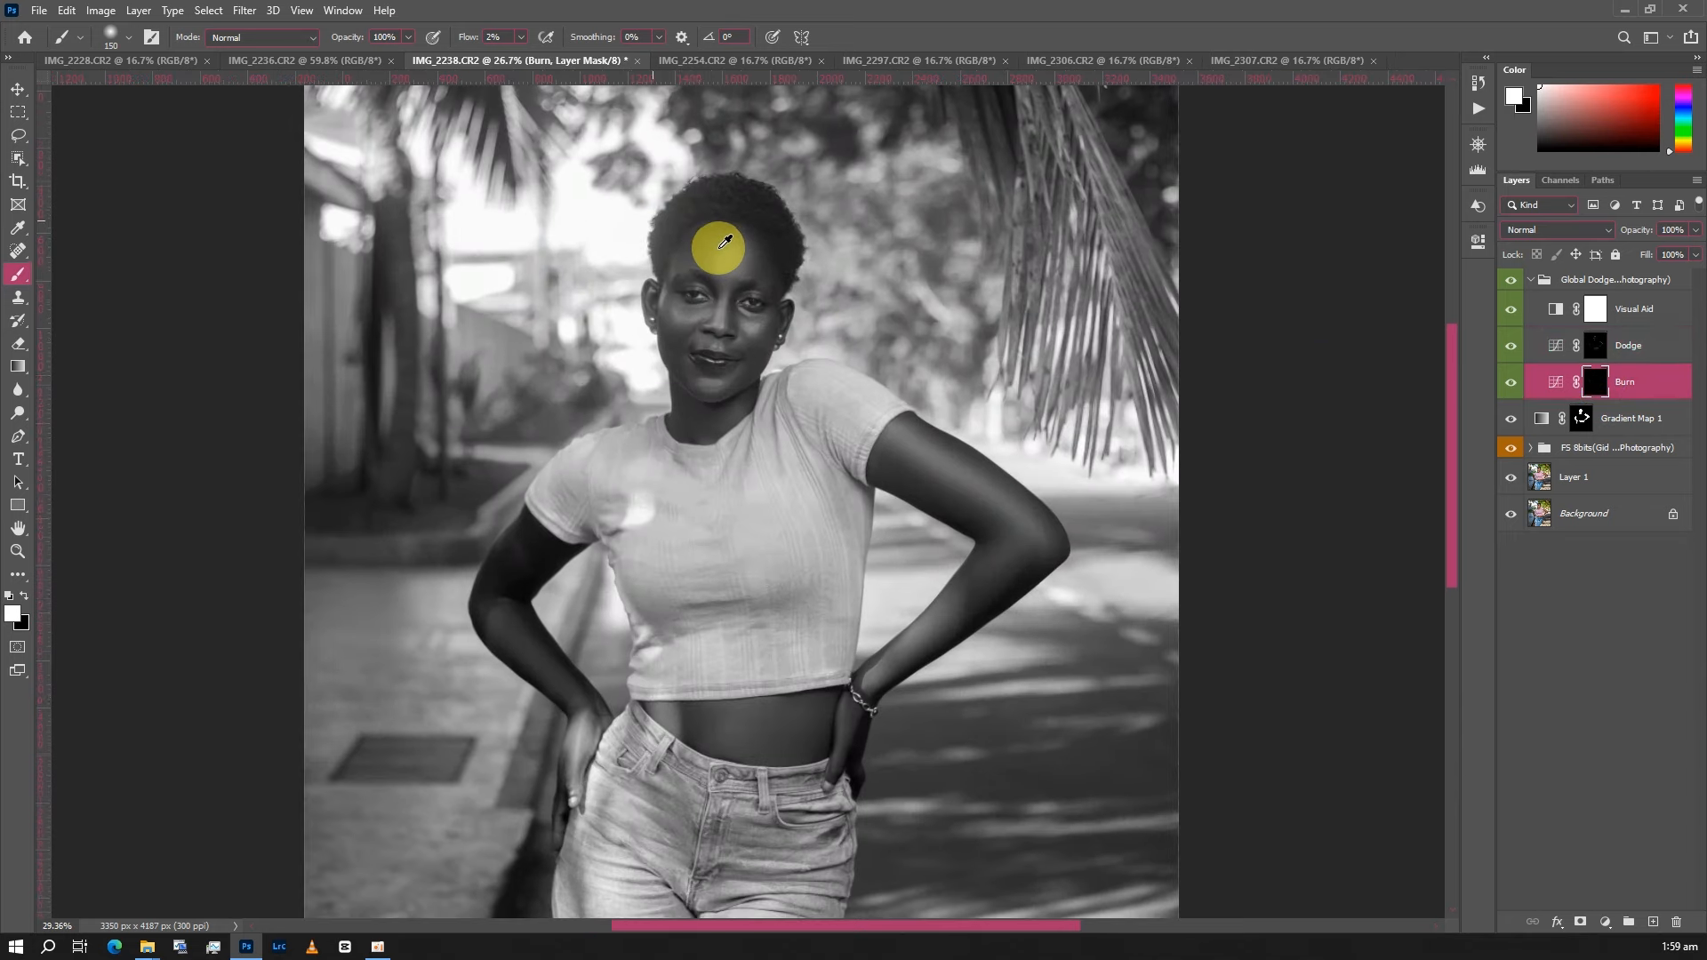
{"action": "scroll", "coordinate": [729, 241], "scroll_direction": "down", "scroll_amount": 1}
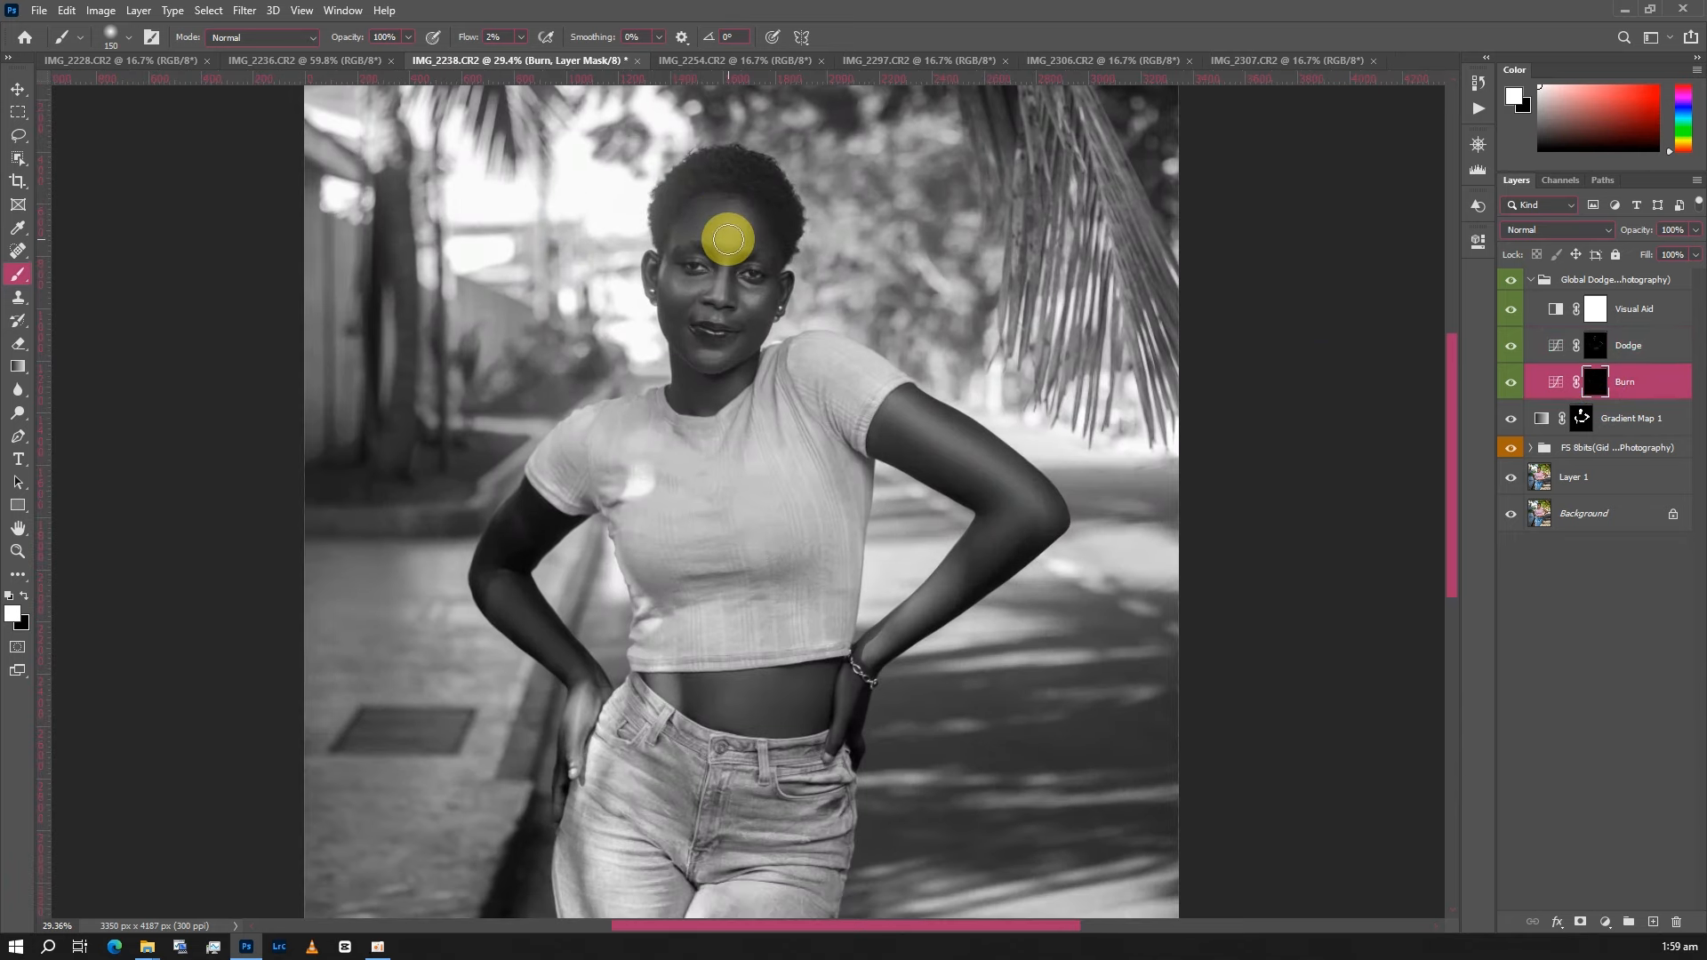
{"action": "key", "text": "bracketleft"}
{"action": "key", "text": "bracketleft"}
{"action": "key", "text": "bracketleft"}
{"action": "key", "text": "bracketleft"}
{"action": "scroll", "coordinate": [744, 243], "scroll_direction": "down", "scroll_amount": 1}
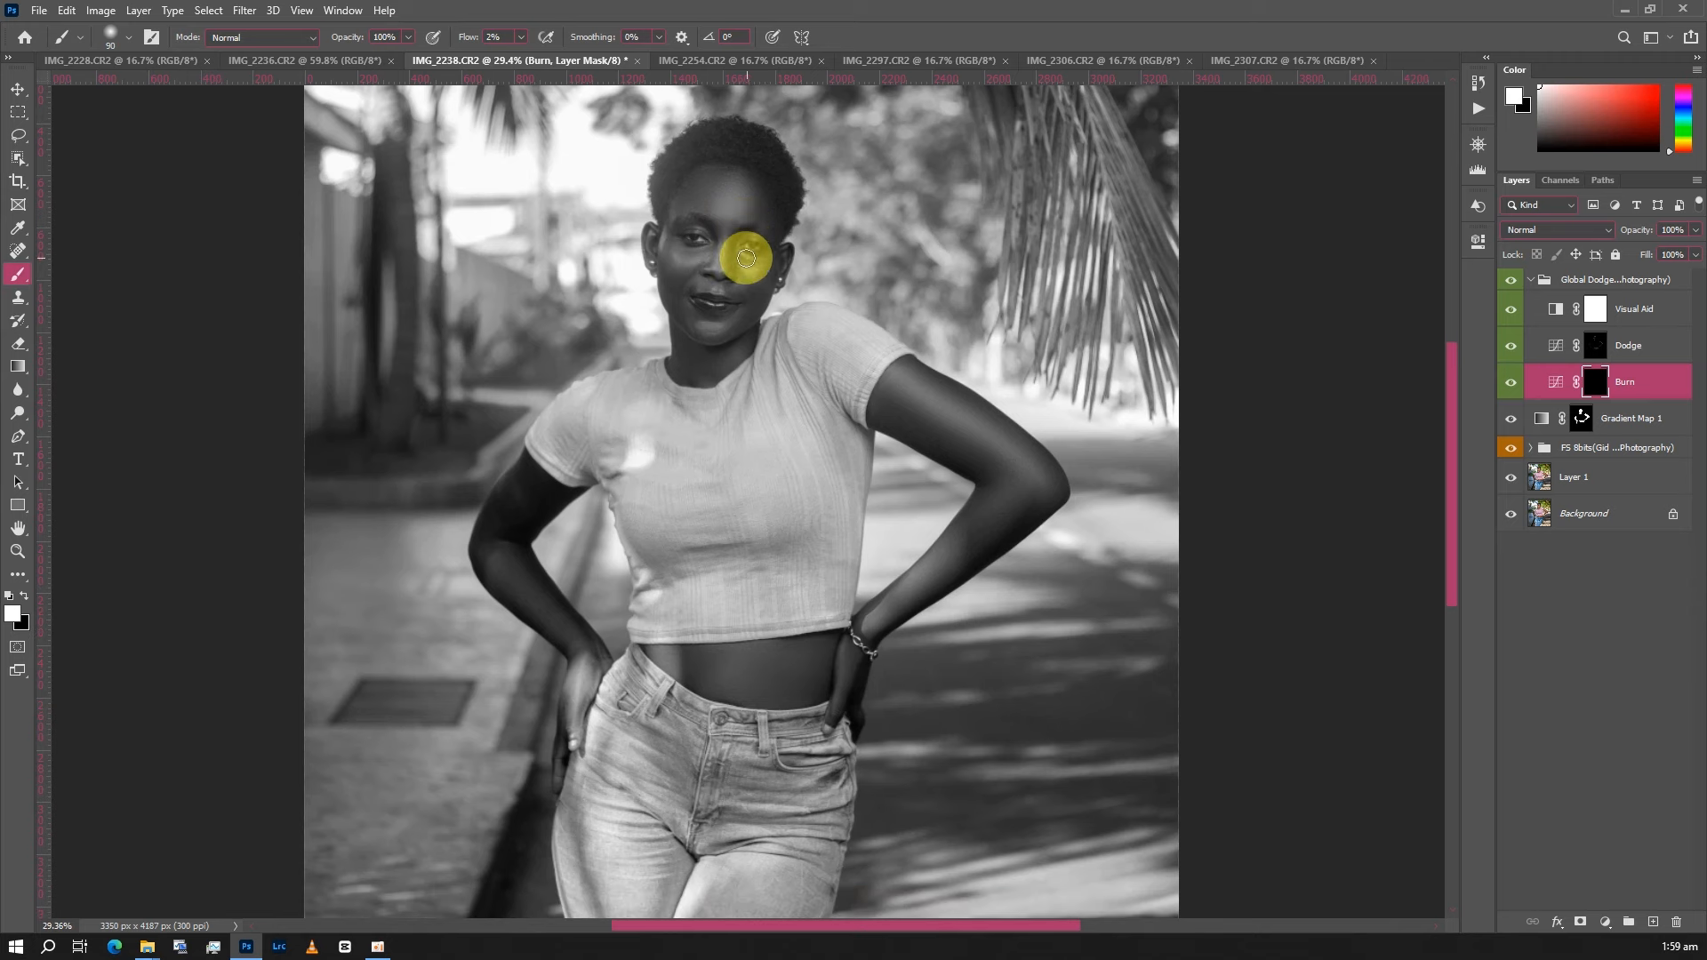
{"action": "key", "text": "bracketright"}
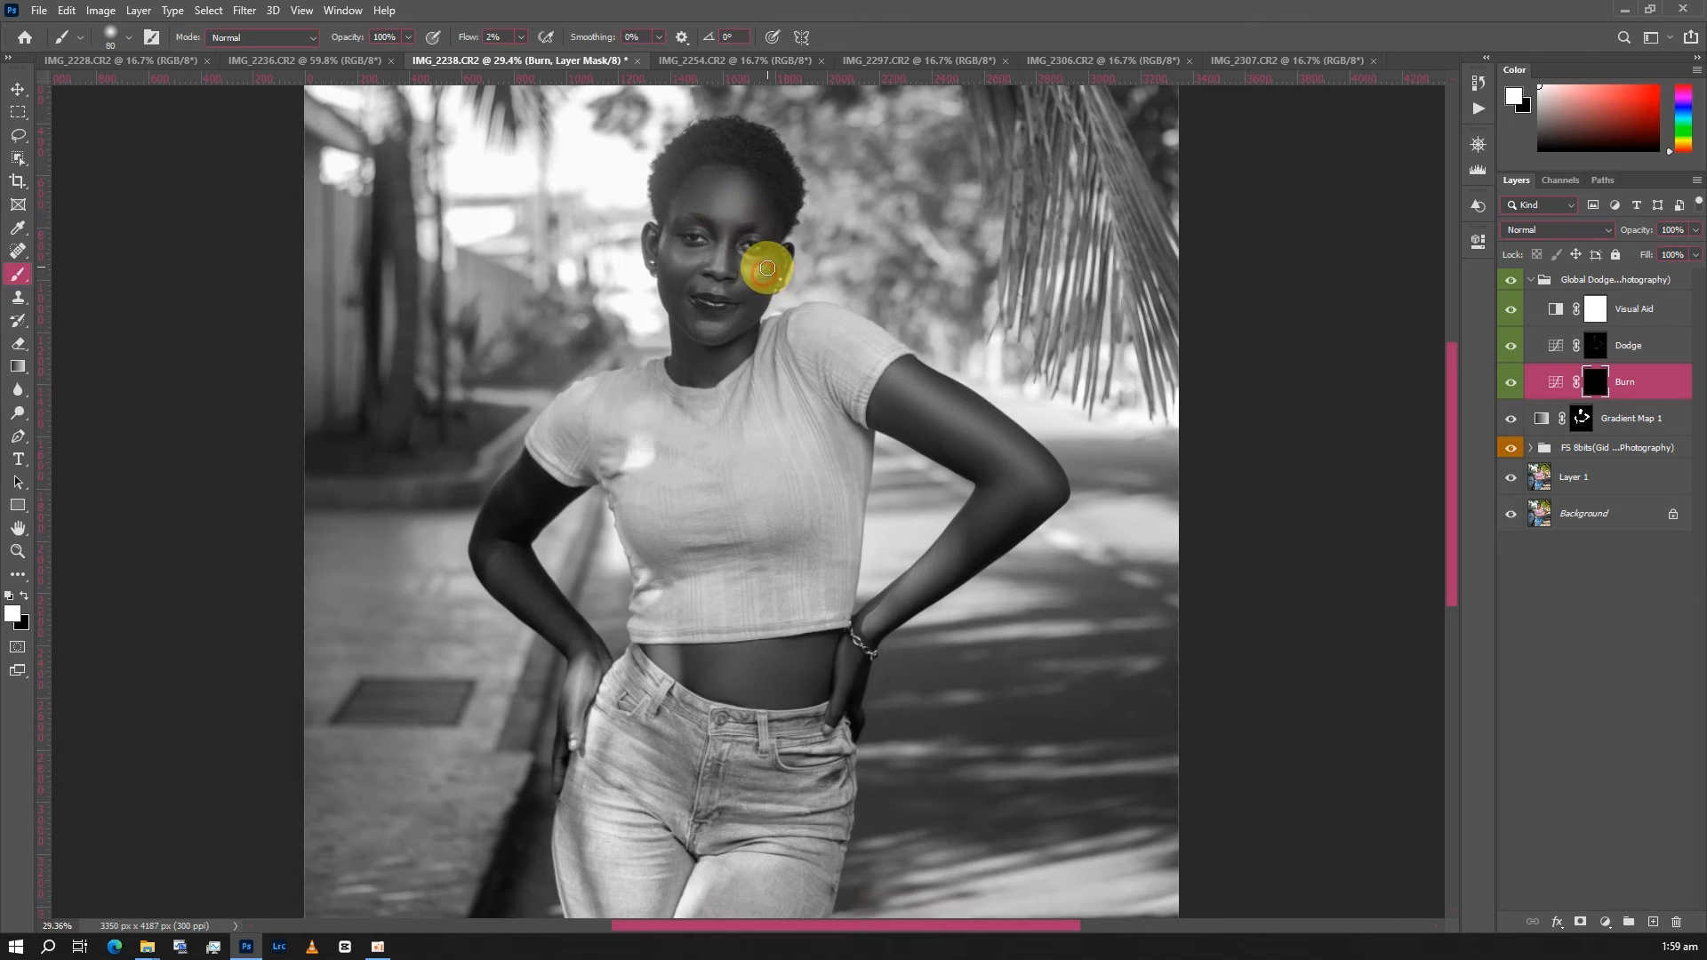
{"action": "key", "text": "bracketleft"}
{"action": "key", "text": "bracketleft"}
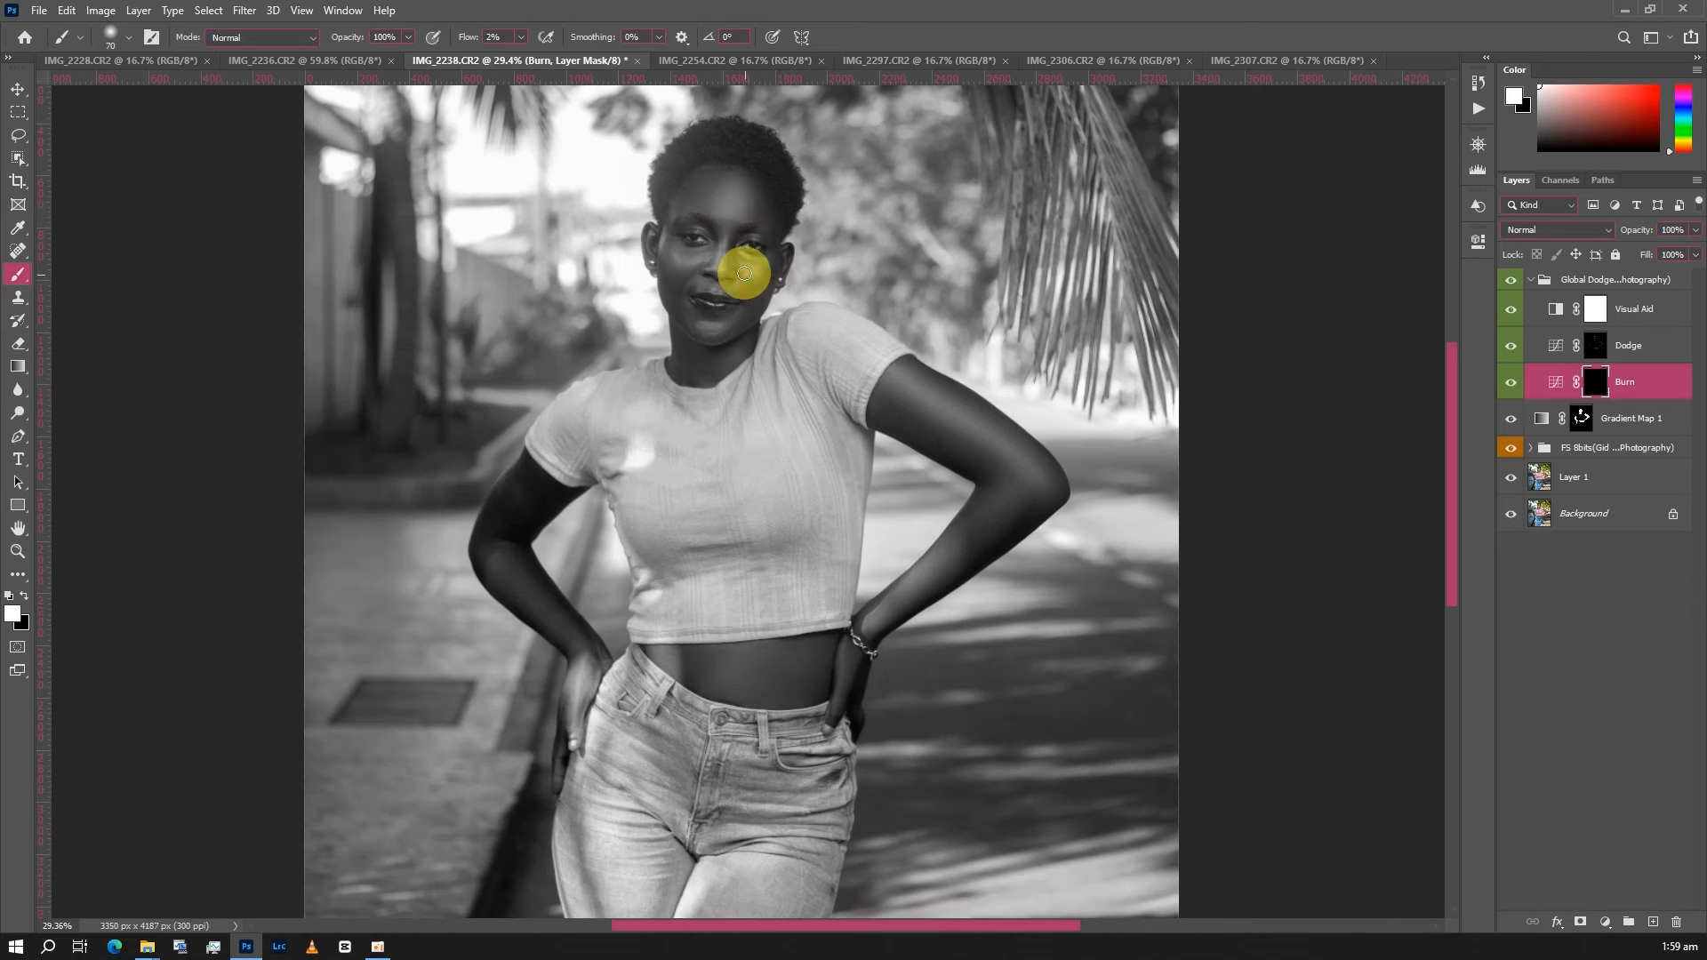
{"action": "key", "text": "bracketright"}
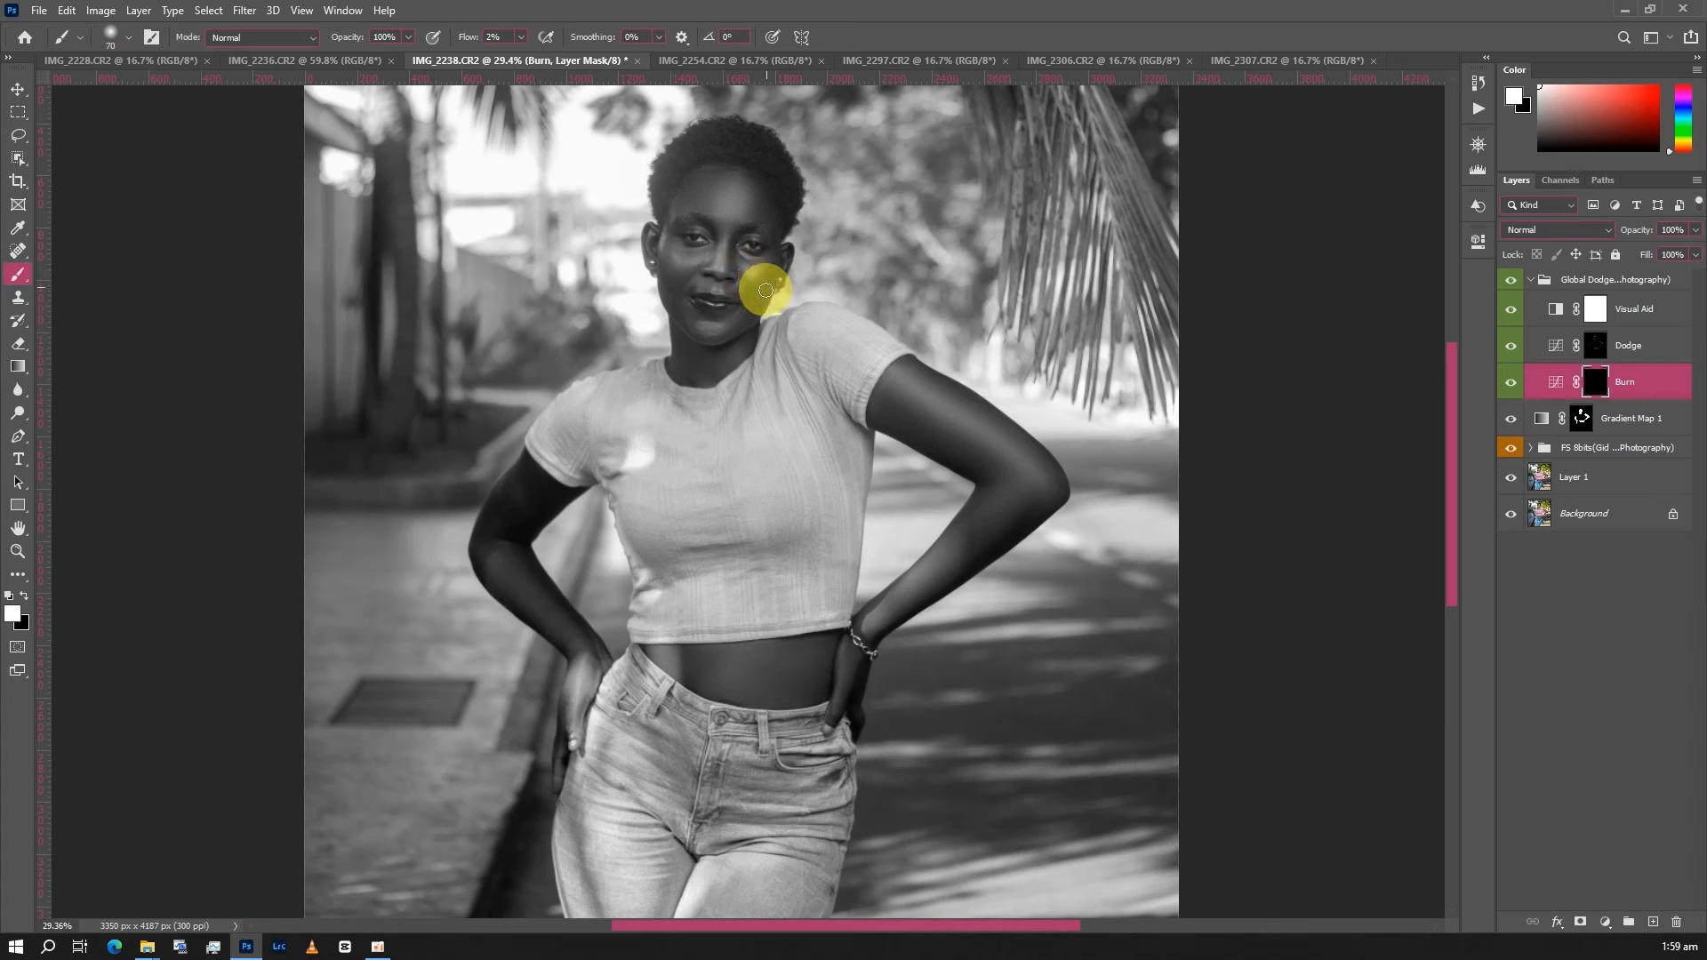
{"action": "key", "text": "bracketright"}
{"action": "key", "text": "bracketright"}
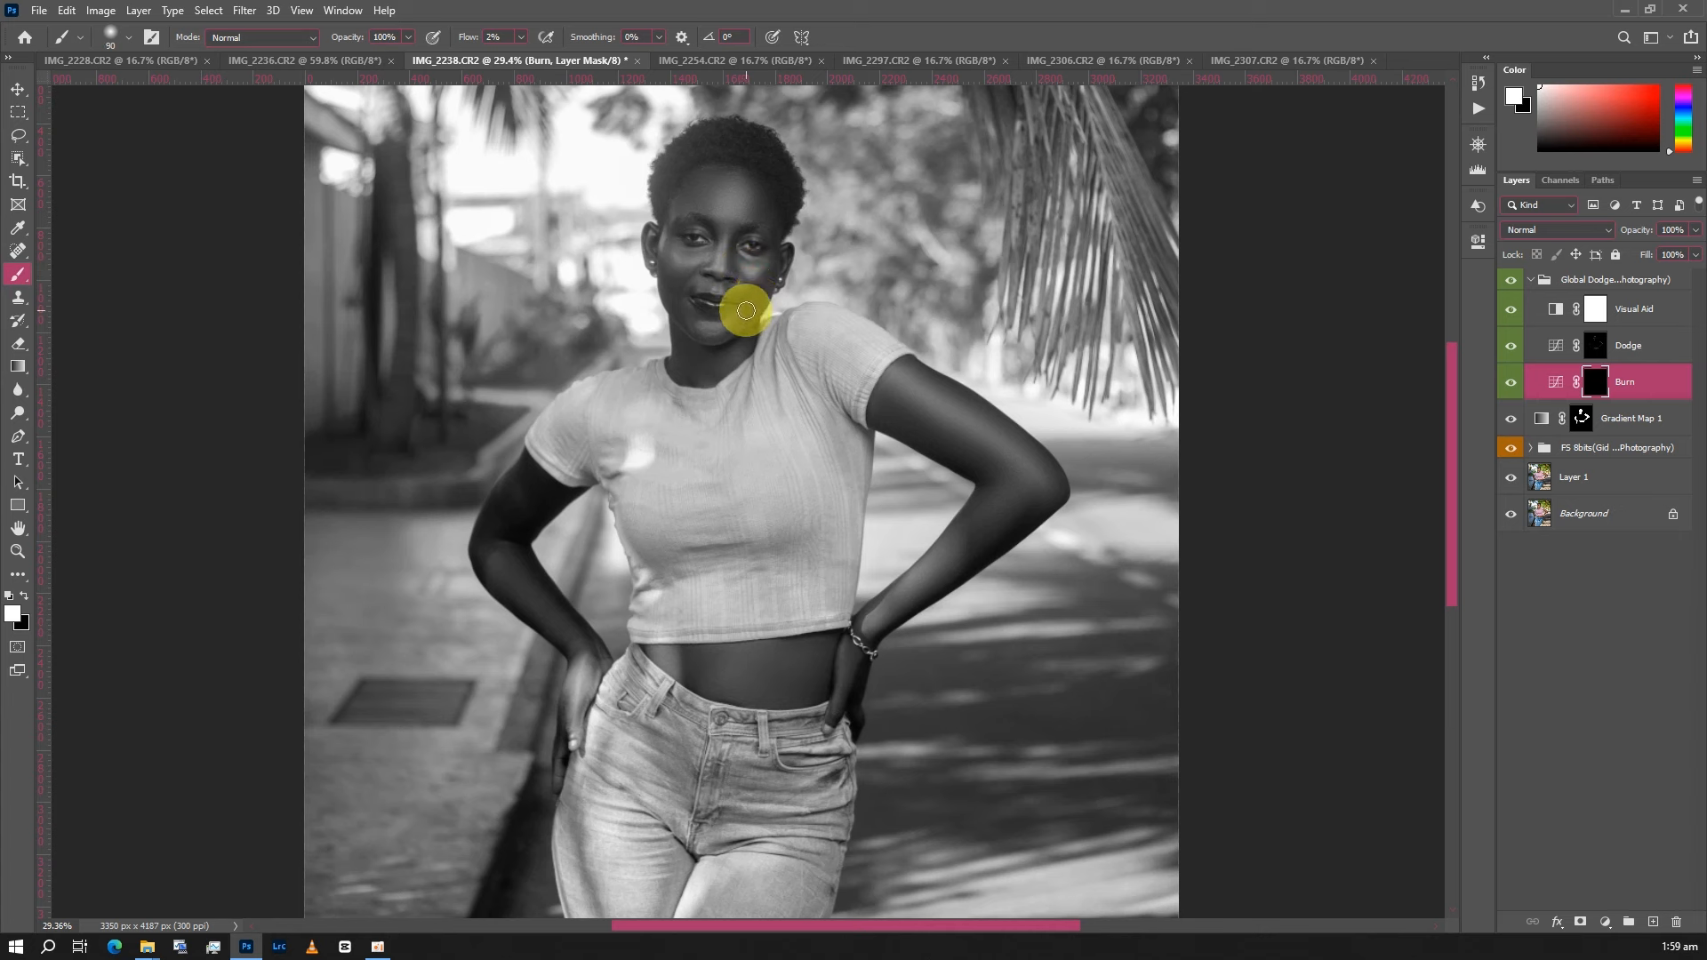
{"action": "key", "text": "bracketleft"}
- Paint white on the Burn mask over the woman's right cheek, chin and nose sides, reducing the brush to 50 px
{"action": "mouse_move", "coordinate": [667, 272]}
{"action": "left_mouse_down"}
{"action": "mouse_move", "coordinate": [662, 236]}
{"action": "mouse_move", "coordinate": [684, 318]}
{"action": "mouse_move", "coordinate": [666, 258]}
{"action": "mouse_move", "coordinate": [731, 320]}
{"action": "left_mouse_up"}
{"action": "key", "text": "bracketright"}
{"action": "key", "text": "bracketleft"}
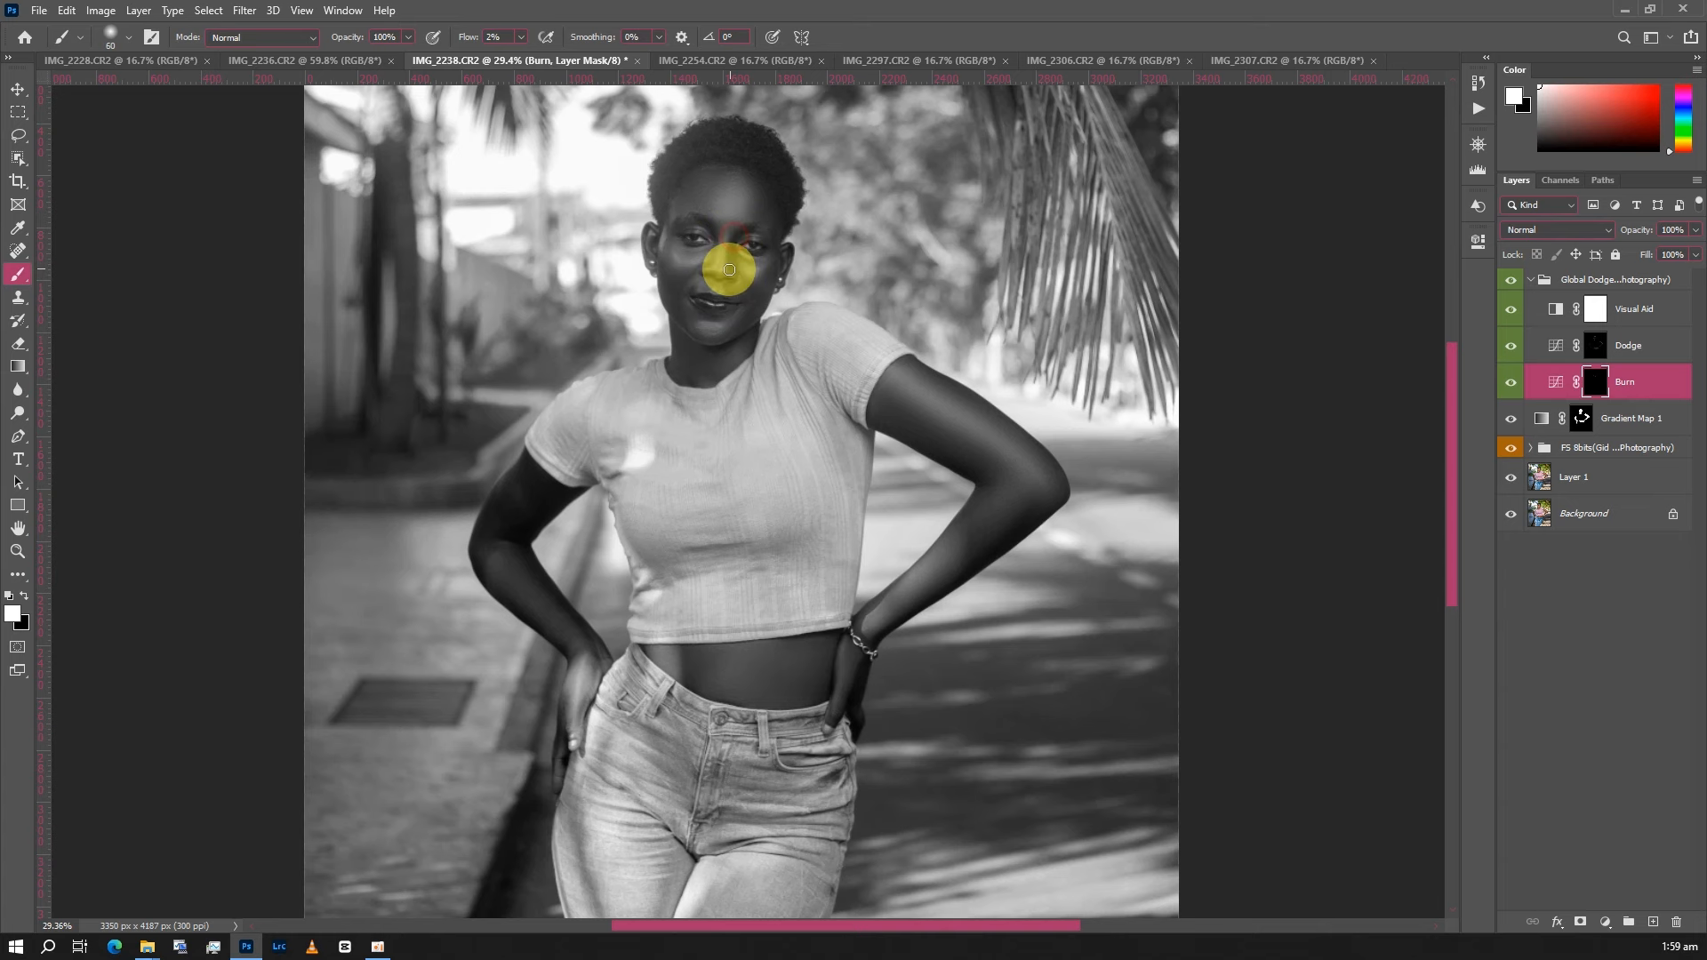
{"action": "key", "text": "bracketleft"}
{"action": "scroll", "coordinate": [709, 229], "scroll_direction": "down", "scroll_amount": 1}
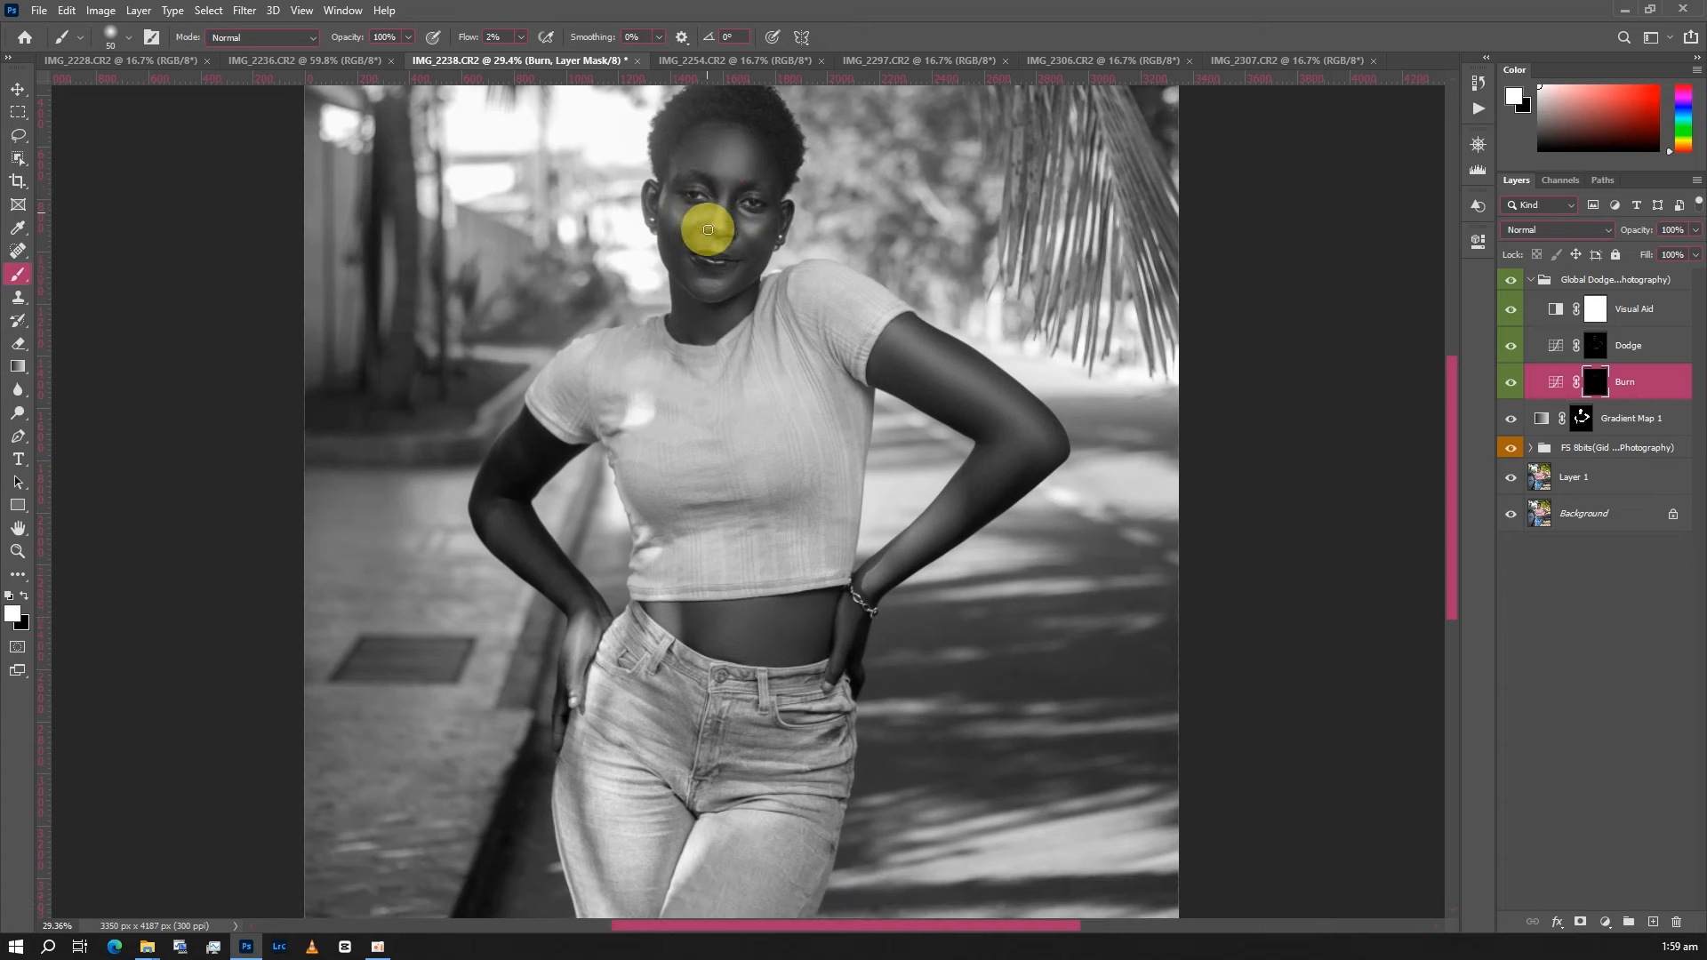
- Enlarge the brush to 250 px and paint white on the Burn mask along the temple and upper forehead
{"action": "scroll", "coordinate": [708, 230], "scroll_direction": "down", "scroll_amount": 2}
{"action": "key", "text": "bracketright"}
{"action": "key", "text": "bracketright"}
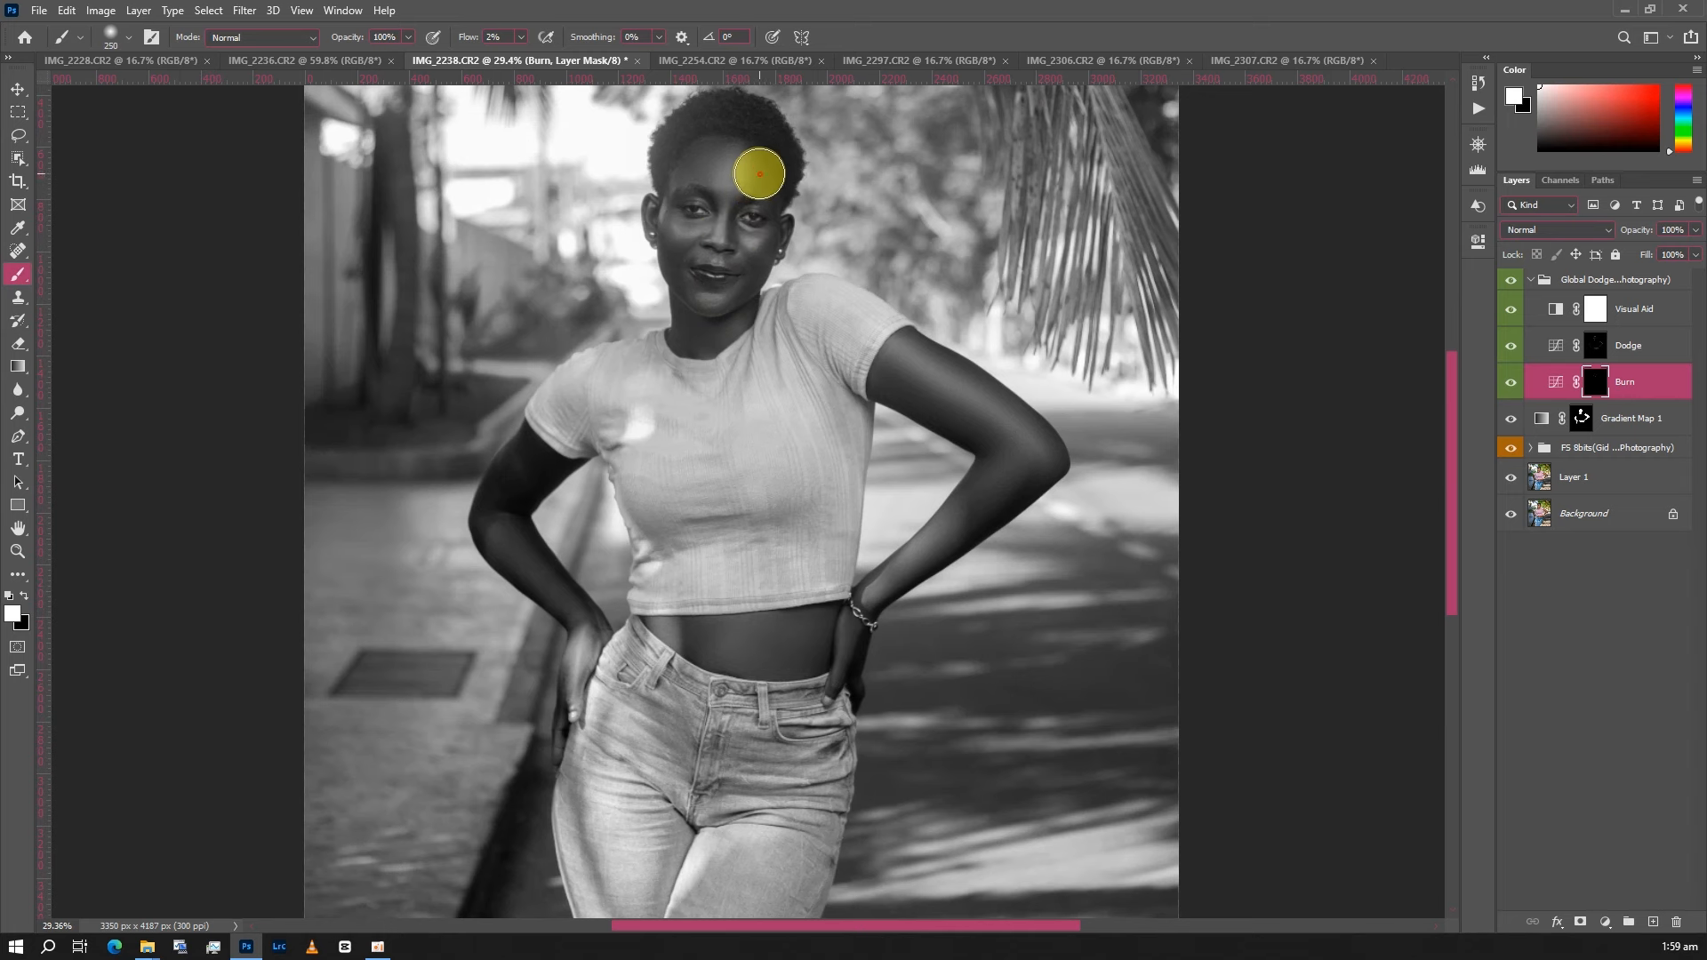
{"action": "mouse_move", "coordinate": [760, 174]}
{"action": "left_mouse_down"}
{"action": "mouse_move", "coordinate": [692, 165]}
{"action": "mouse_move", "coordinate": [730, 146]}
{"action": "left_mouse_up"}
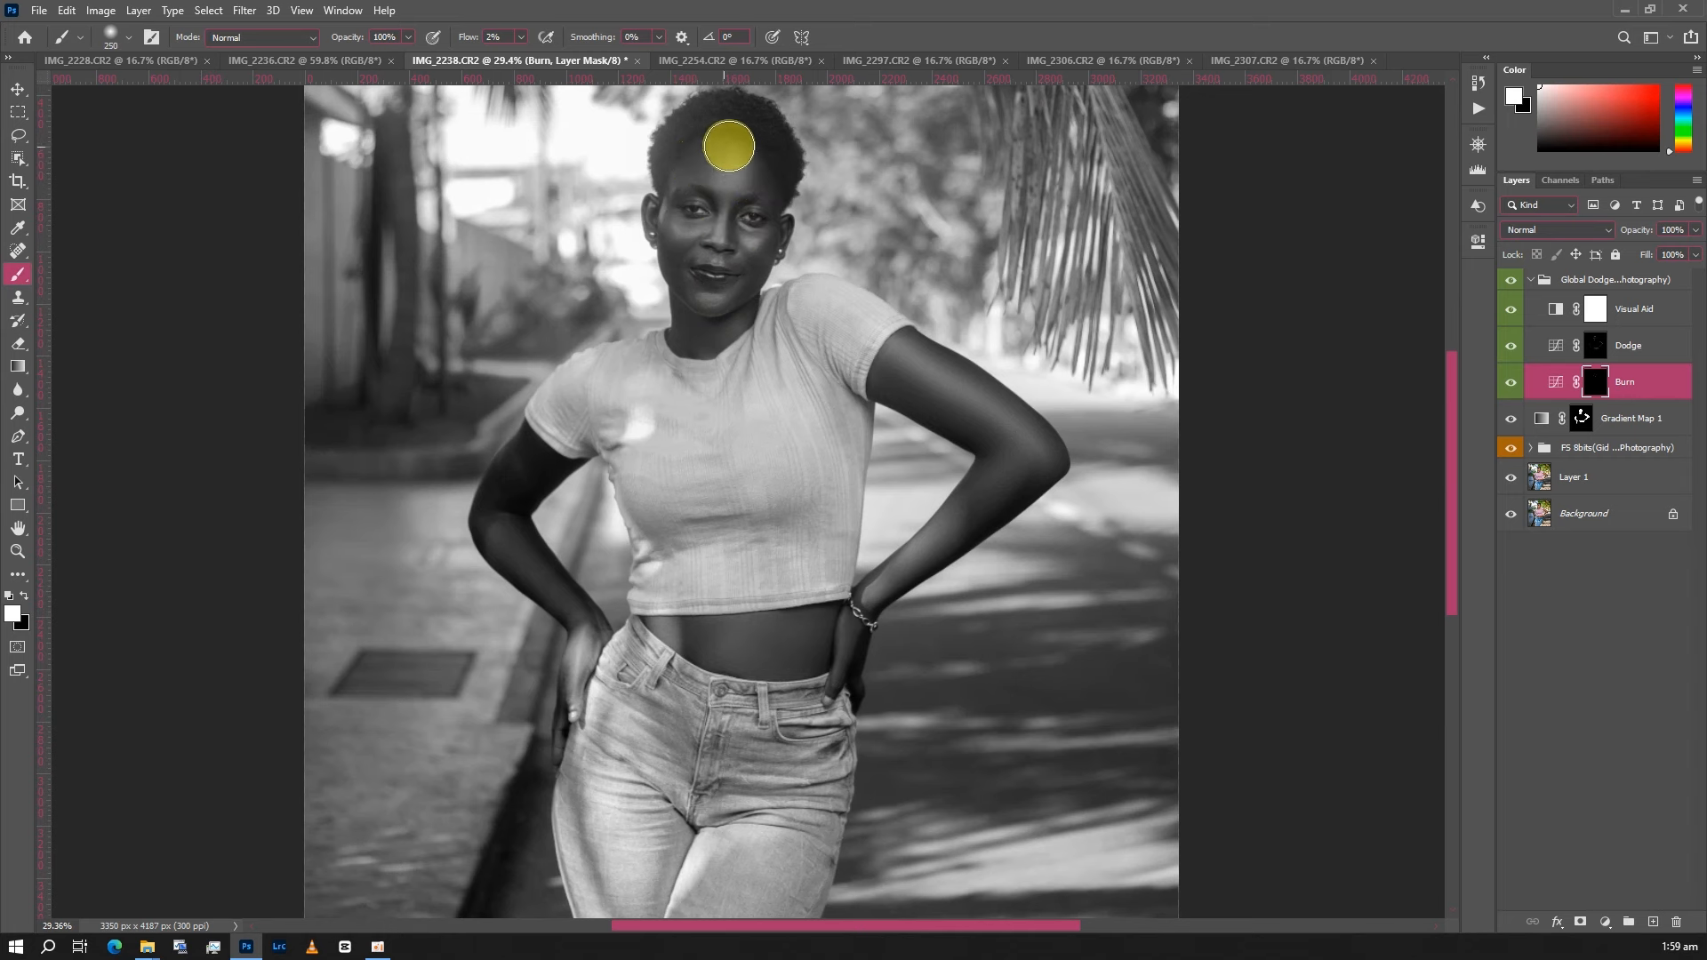
- Reduce the brush to 125 px and paint white on the Burn mask along the outer edge of the woman's left upper arm to the elbow
{"action": "scroll", "coordinate": [773, 187], "scroll_direction": "down", "scroll_amount": 2}
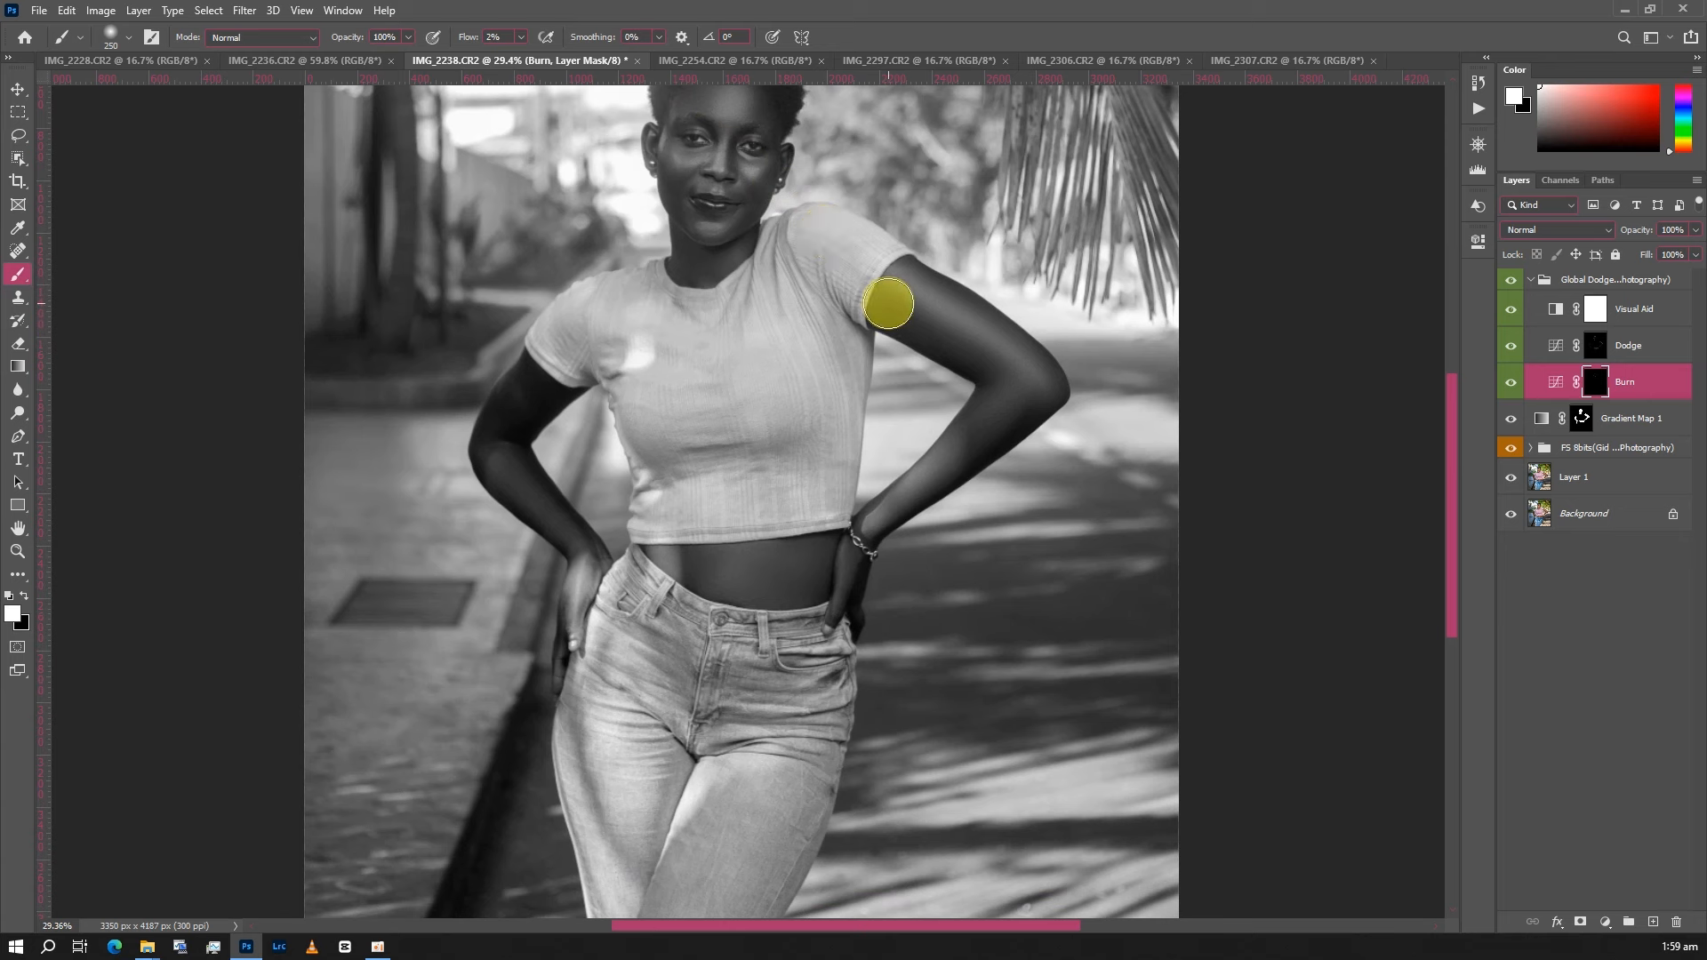
{"action": "key", "text": "bracketleft"}
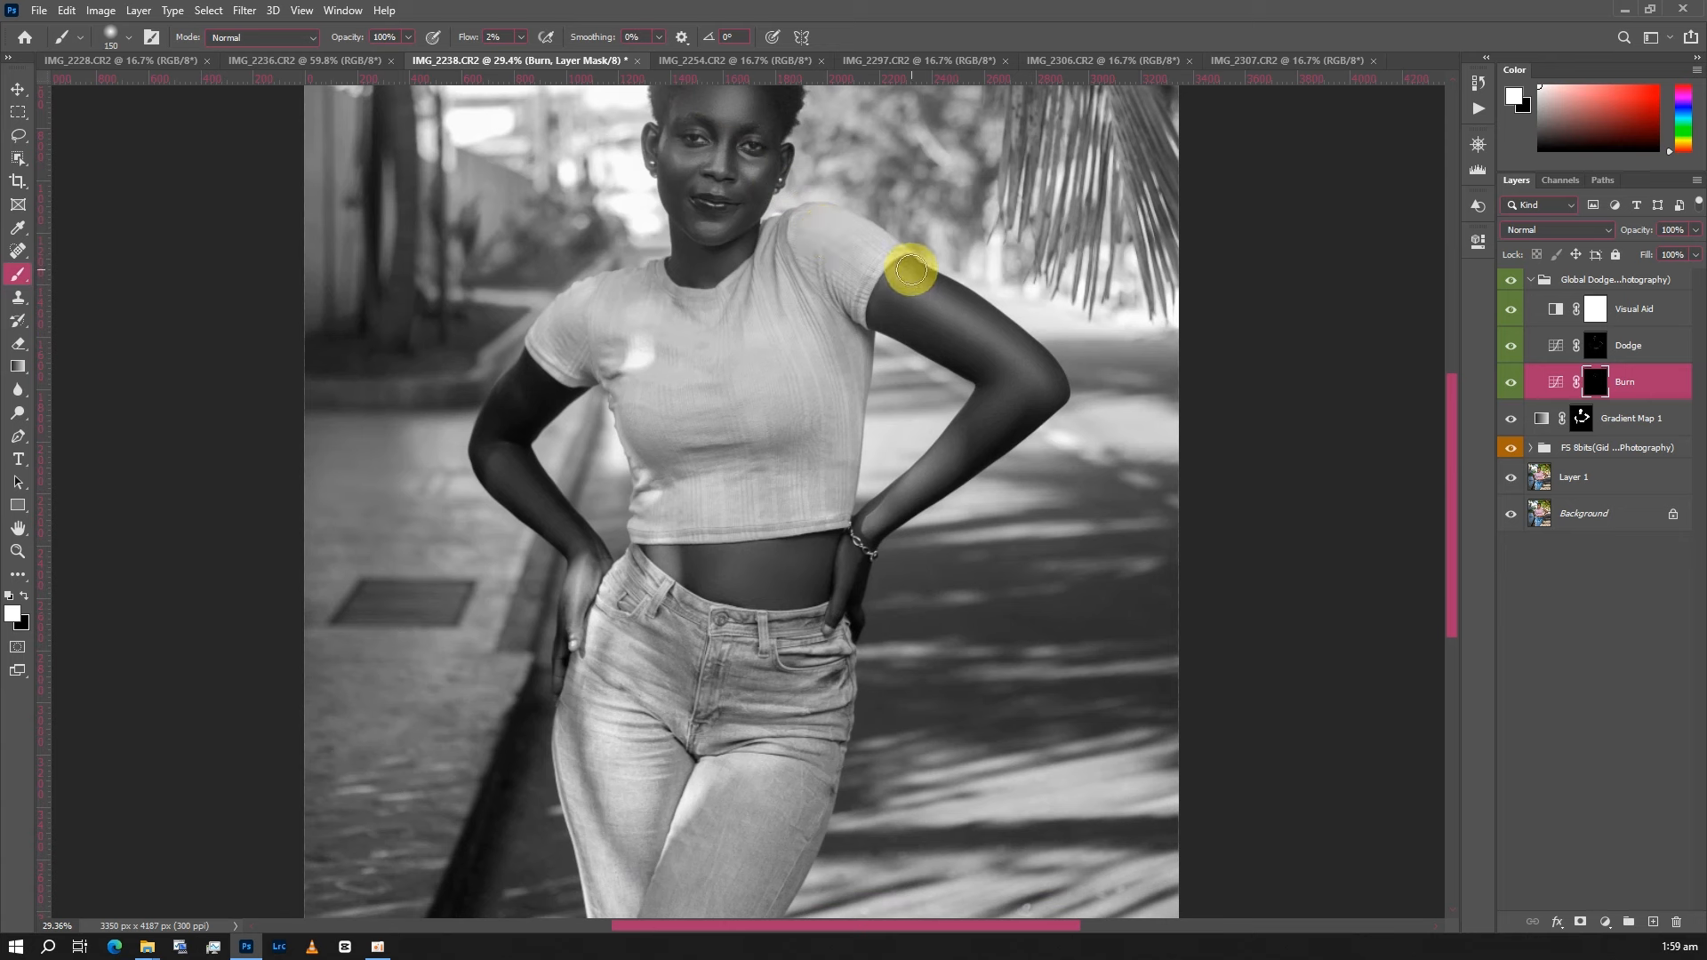
{"action": "key", "text": "bracketleft"}
{"action": "mouse_move", "coordinate": [911, 269]}
{"action": "left_mouse_down"}
{"action": "mouse_move", "coordinate": [988, 310]}
{"action": "mouse_move", "coordinate": [952, 296]}
{"action": "mouse_move", "coordinate": [1050, 382]}
{"action": "left_mouse_up"}
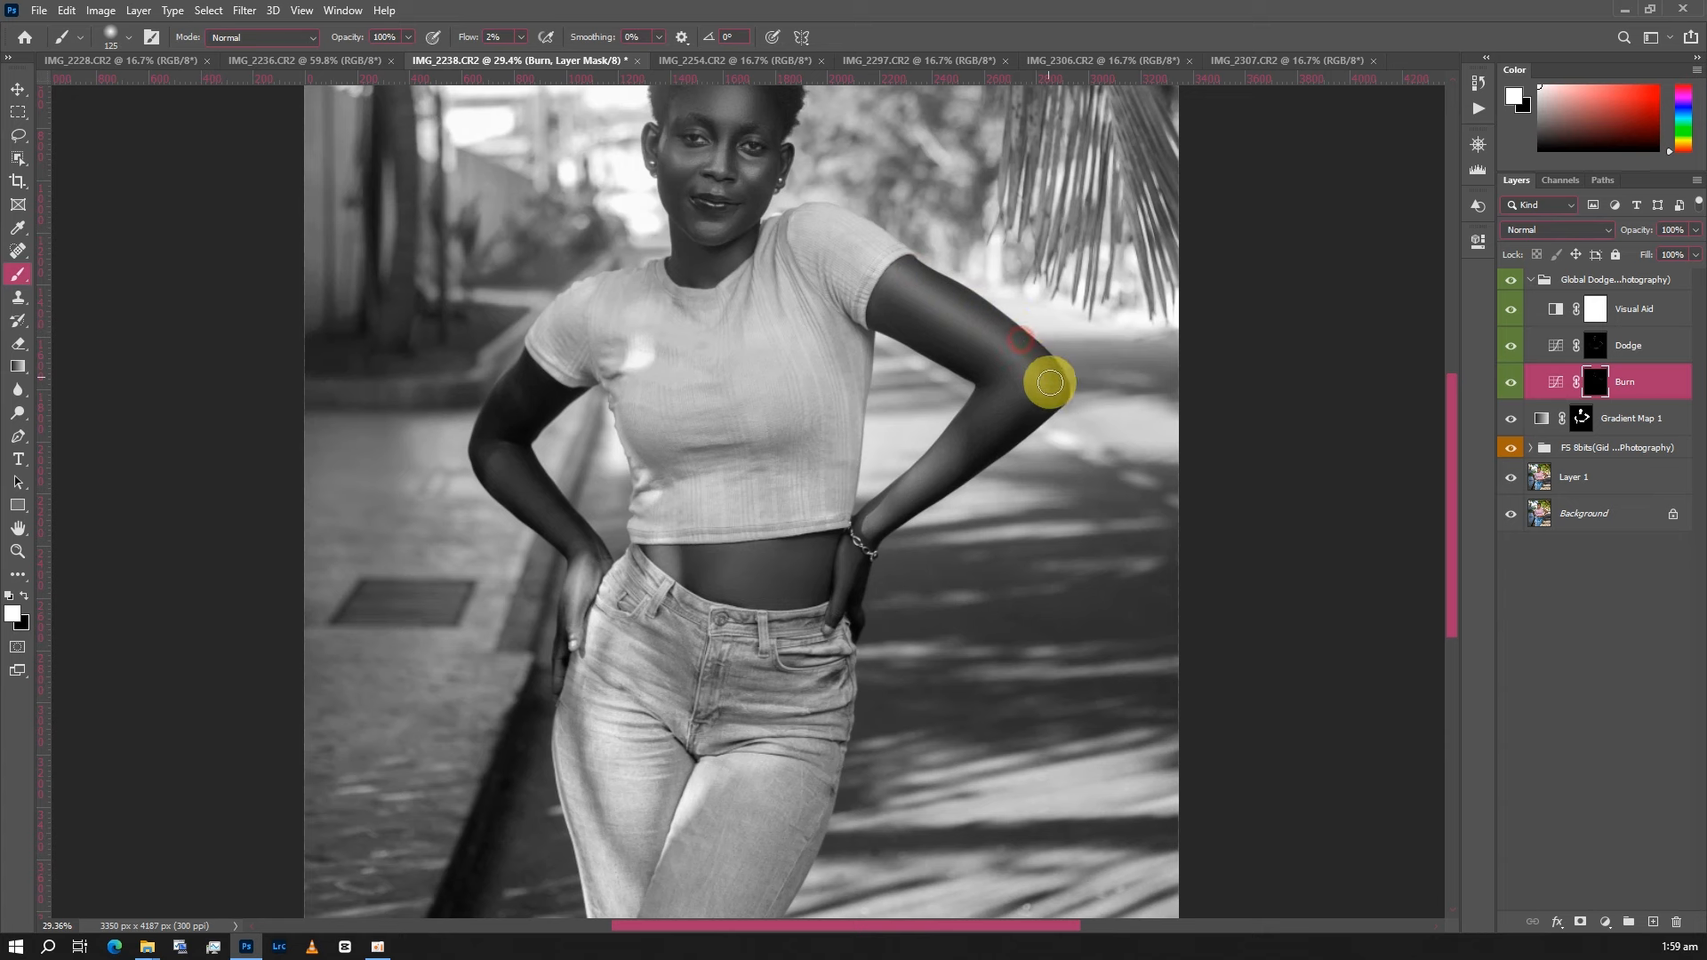
{"action": "key", "text": "bracketright"}
{"action": "key", "text": "bracketright"}
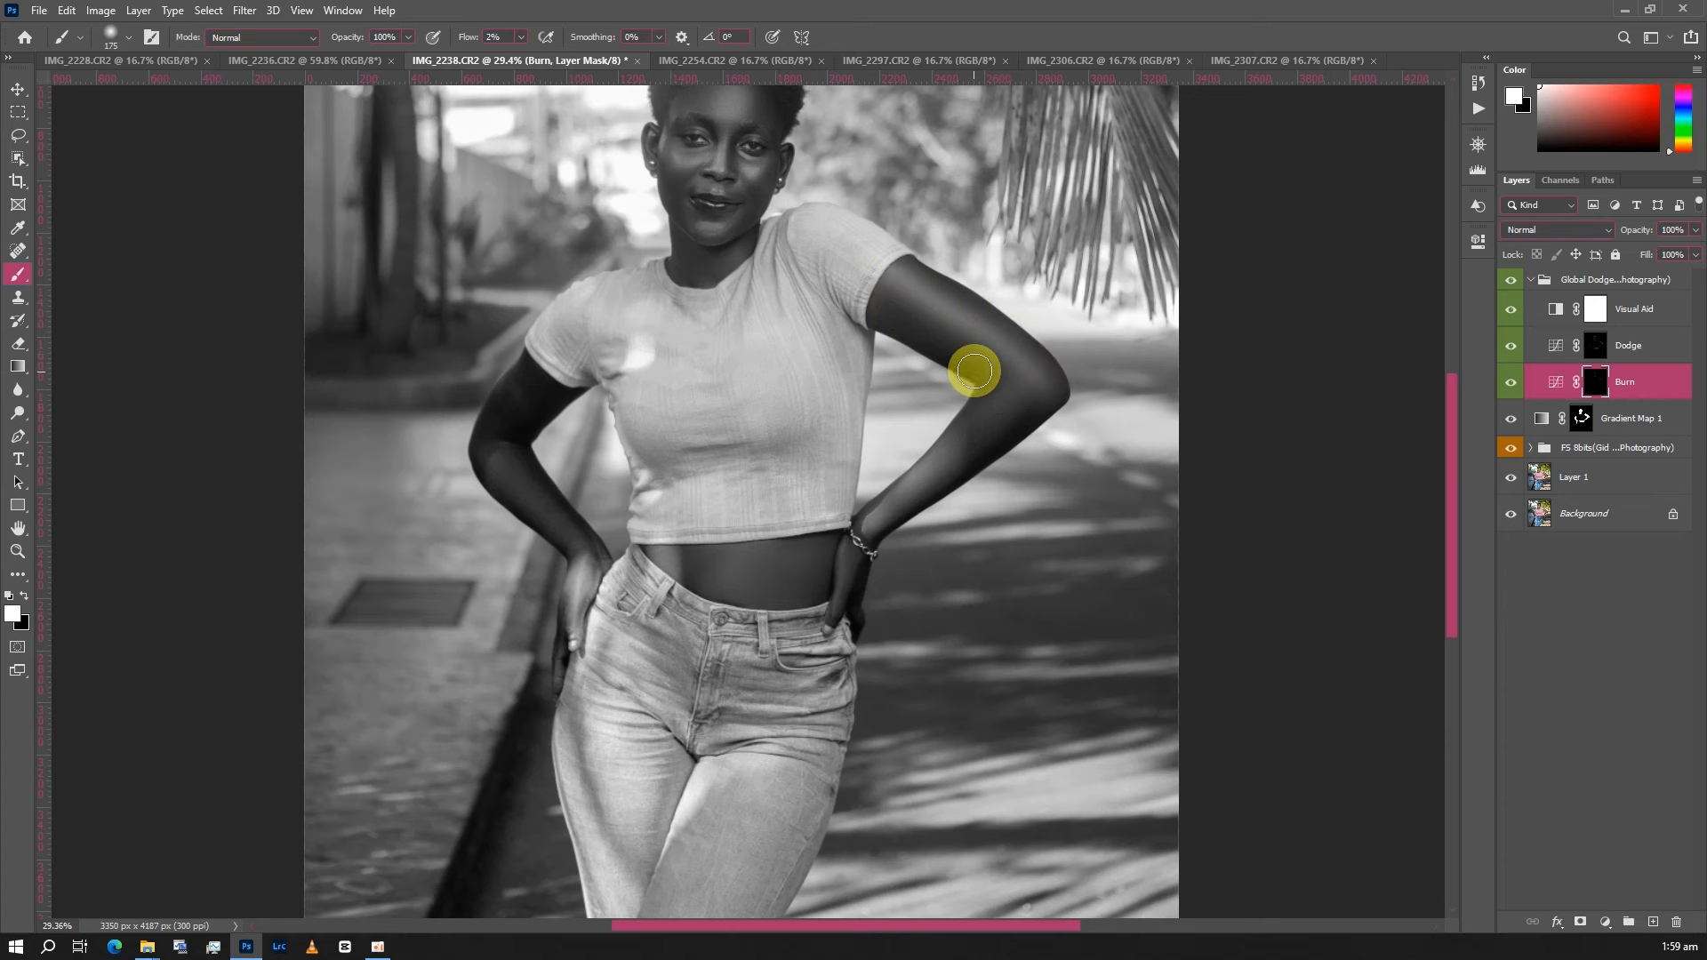
- Paint white on the Burn mask along the edges of the woman's left forearm down to the wrist with a brush of about 100 px
{"action": "scroll", "coordinate": [975, 370], "scroll_direction": "down", "scroll_amount": 1}
{"action": "key", "text": "bracketleft"}
{"action": "key", "text": "bracketleft"}
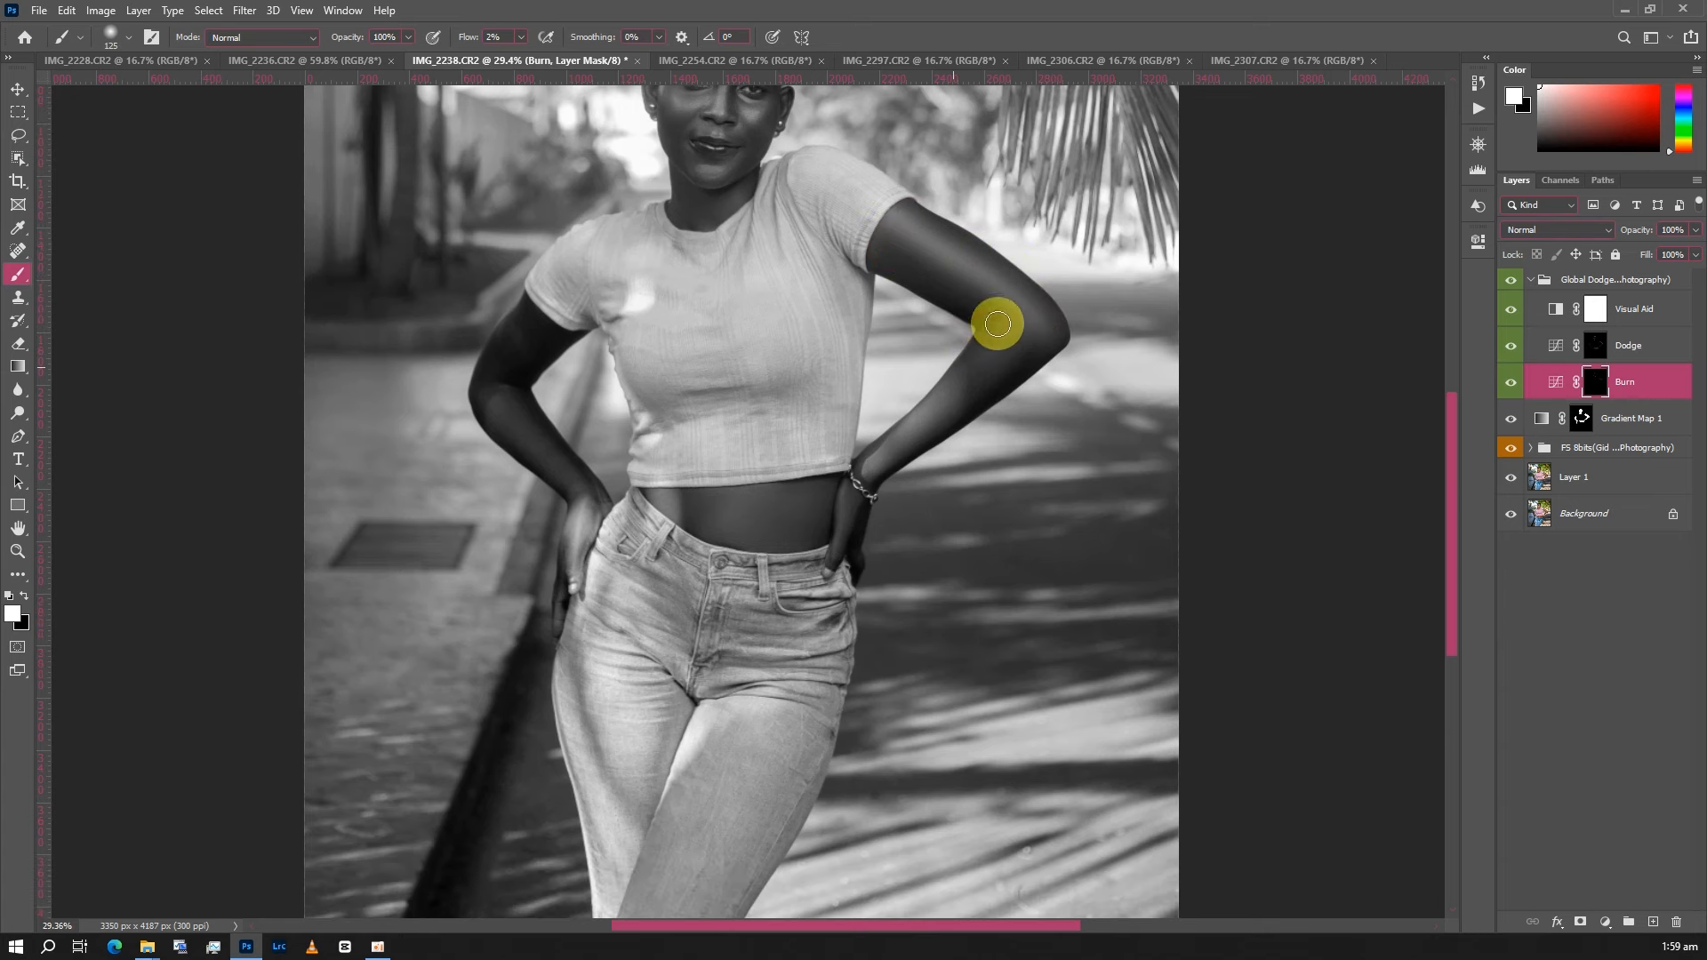
{"action": "scroll", "coordinate": [983, 392], "scroll_direction": "down", "scroll_amount": 1}
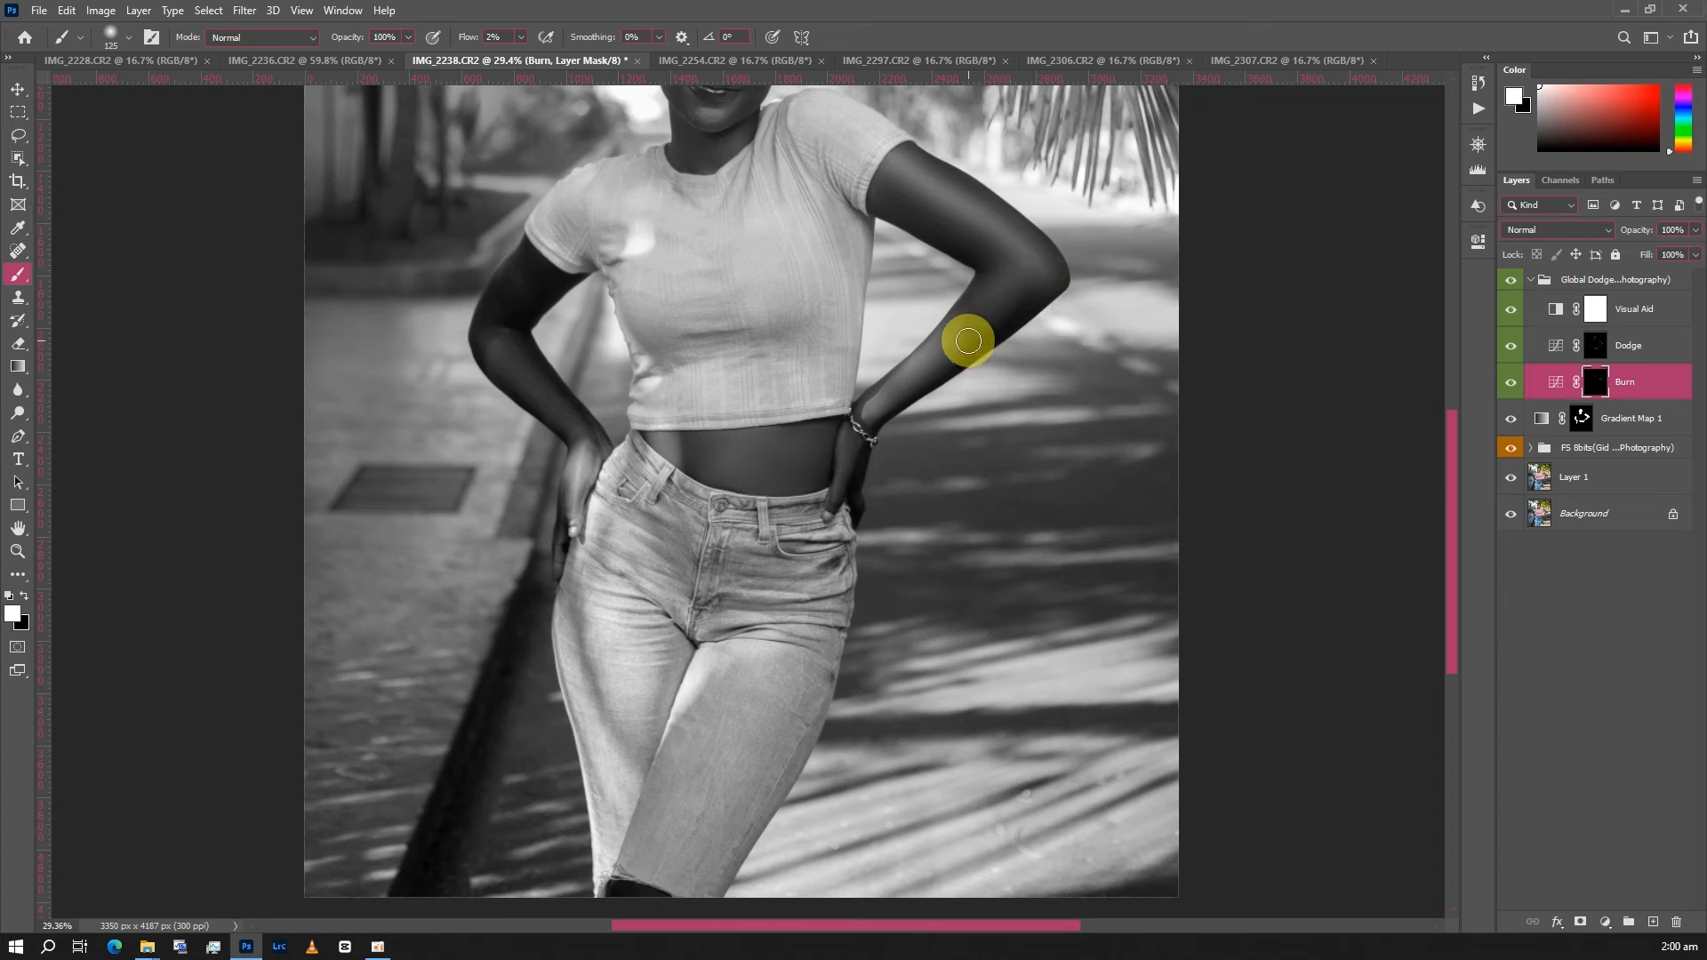
{"action": "key", "text": "bracketleft"}
{"action": "left_click_drag", "start_coordinate": [966, 351], "coordinate": [850, 425]}
{"action": "key", "text": "bracketright"}
{"action": "scroll", "coordinate": [888, 397], "scroll_direction": "down", "scroll_amount": 1}
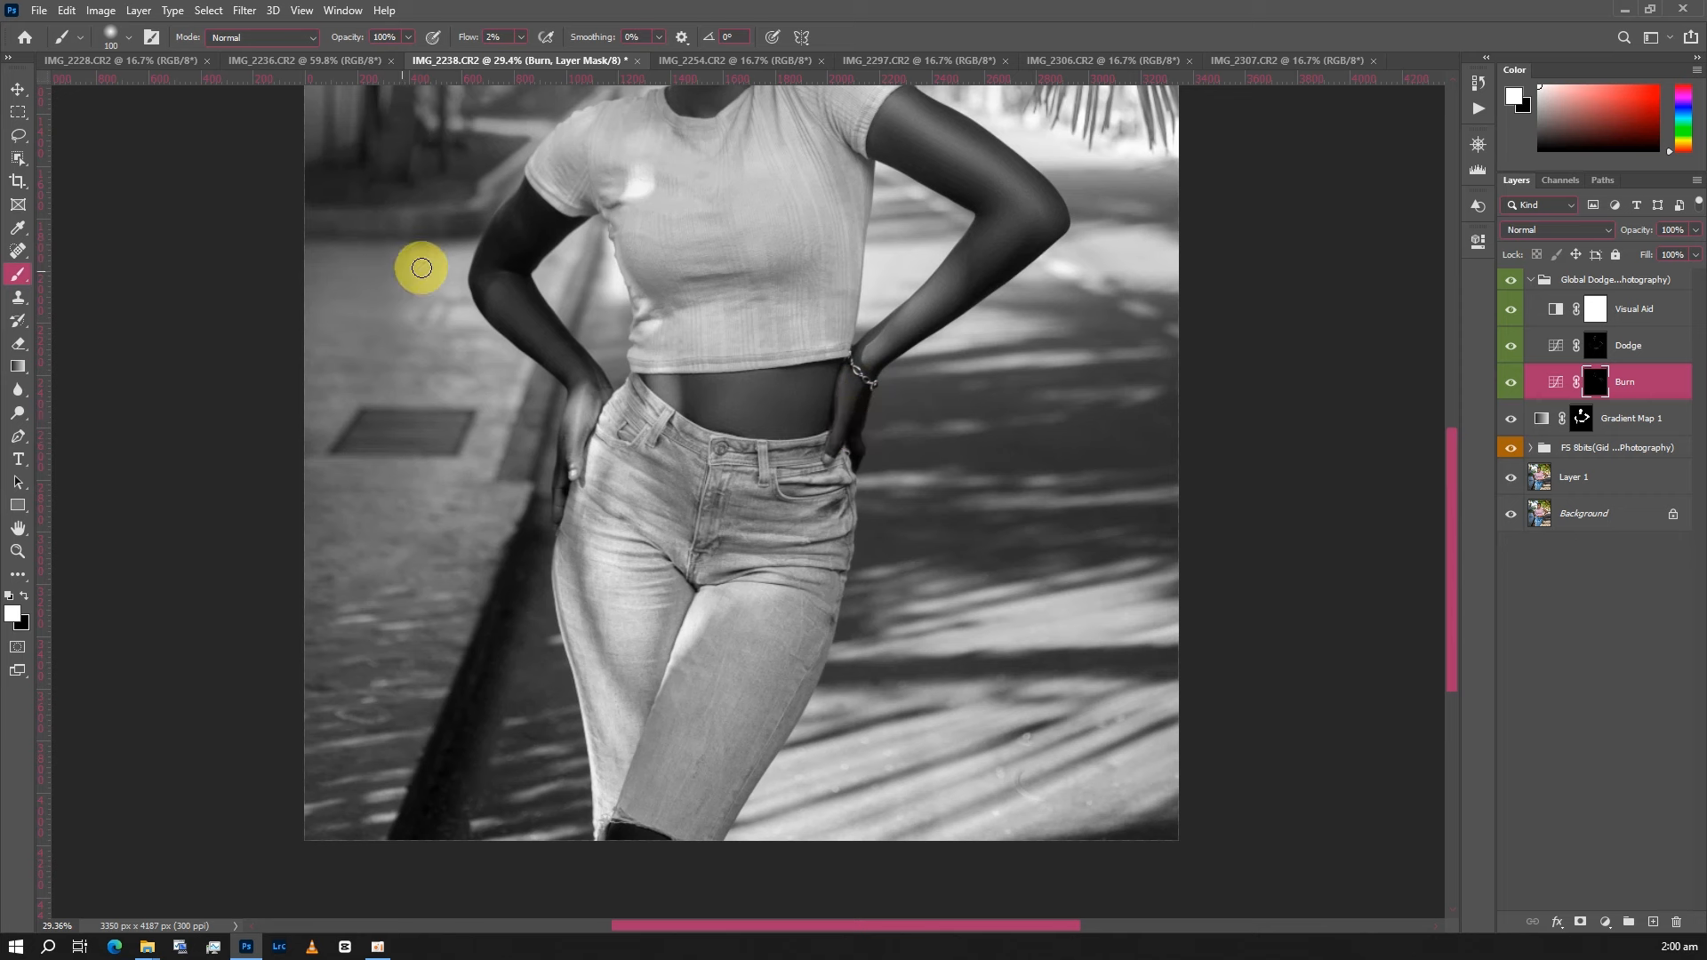
- Paint white on the Burn mask along the elbow and forearm of the woman's right arm with a brush of about 100 px
{"action": "key", "text": "bracketright"}
{"action": "left_click_drag", "start_coordinate": [527, 281], "coordinate": [571, 351]}
{"action": "key", "text": "bracketleft"}
{"action": "key", "text": "bracketleft"}
{"action": "key", "text": "bracketright"}
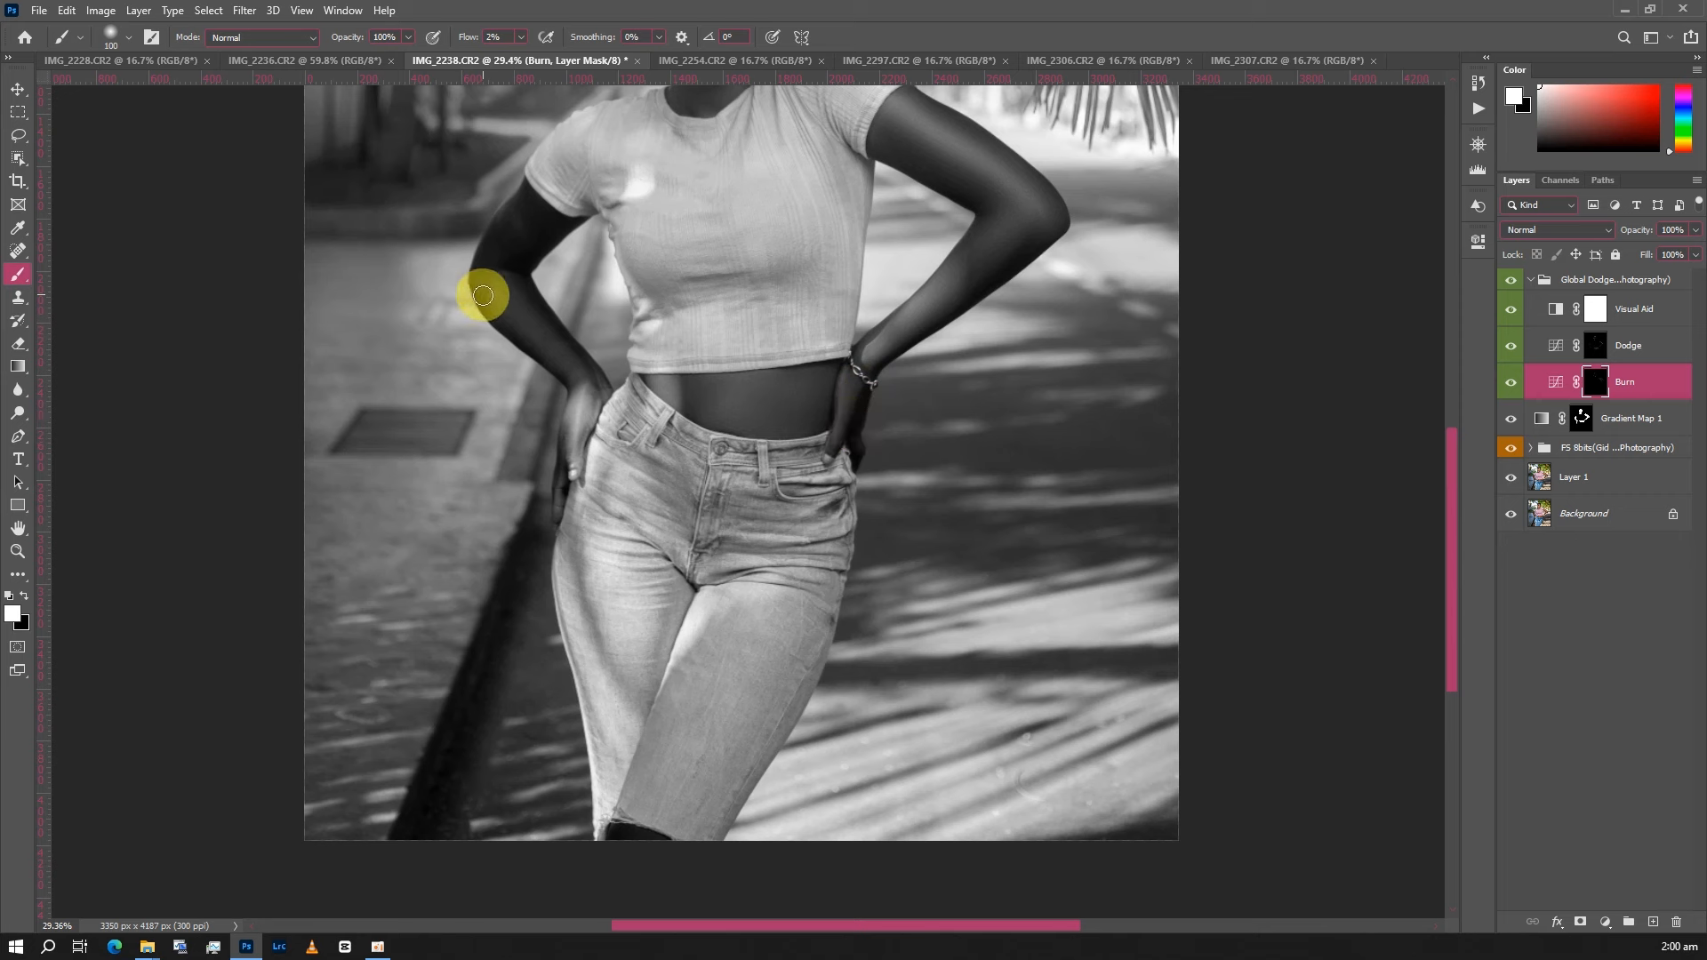
- Enlarge the brush to 175 px and paint white on the Burn mask over the sides of the woman's bare waist
{"action": "scroll", "coordinate": [636, 360], "scroll_direction": "down", "scroll_amount": 1}
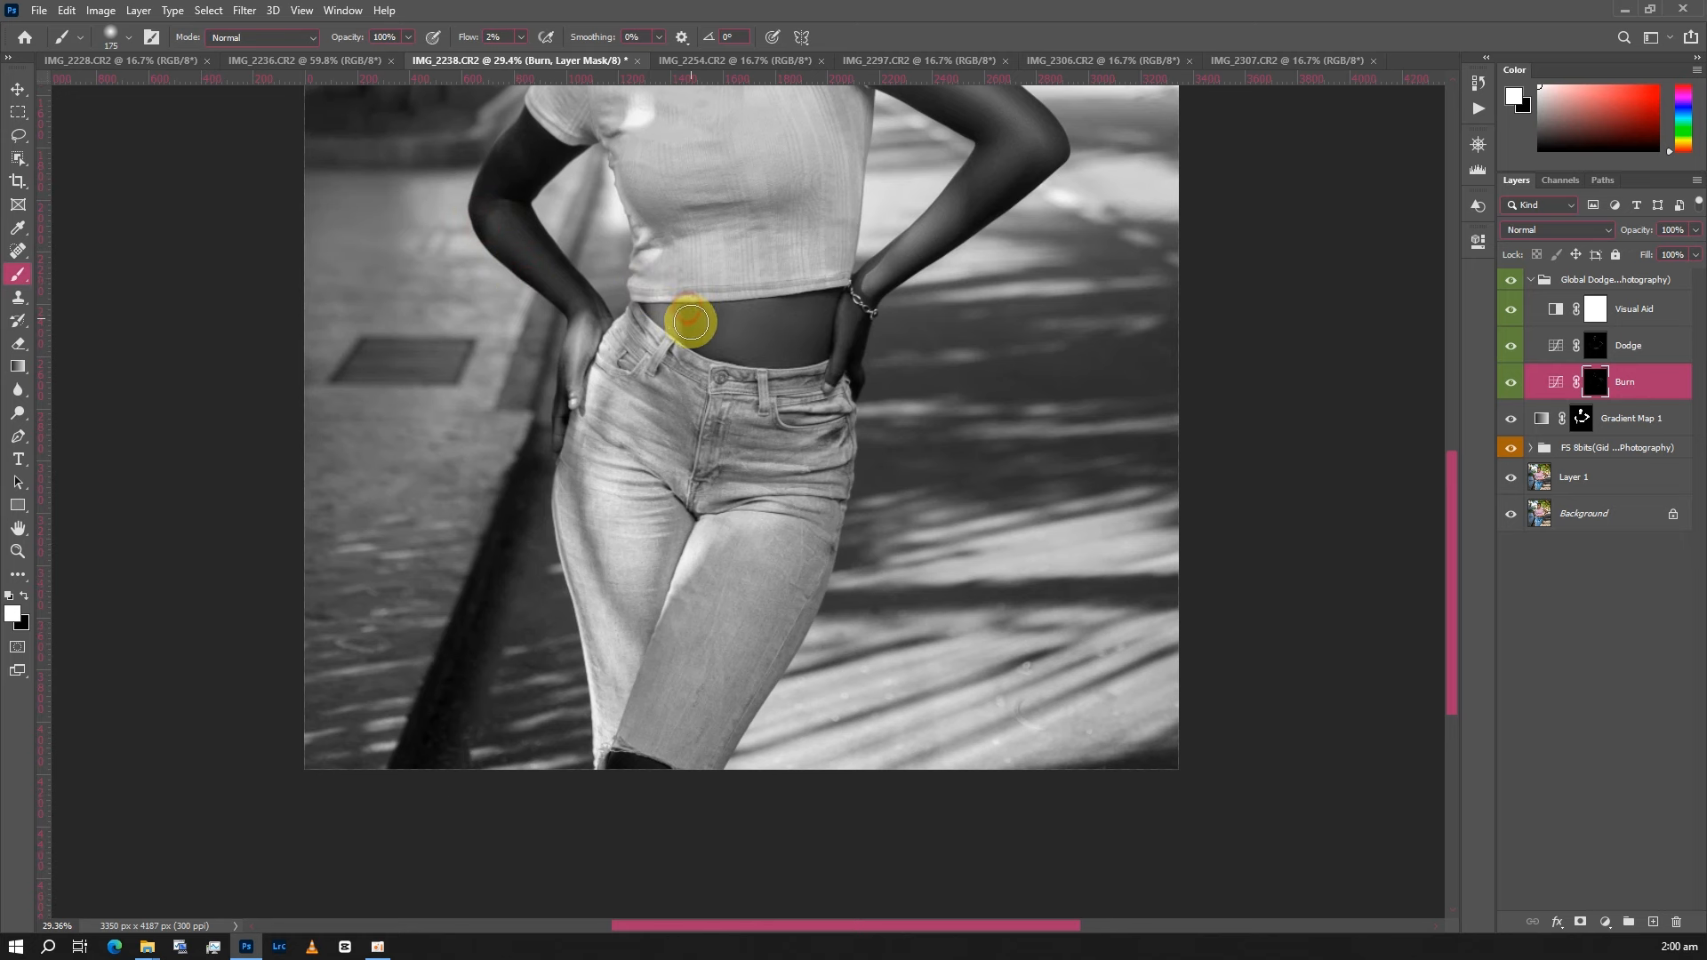
{"action": "key", "text": "bracketright"}
{"action": "key", "text": "bracketright"}
{"action": "key", "text": "bracketleft"}
{"action": "key", "text": "bracketleft"}
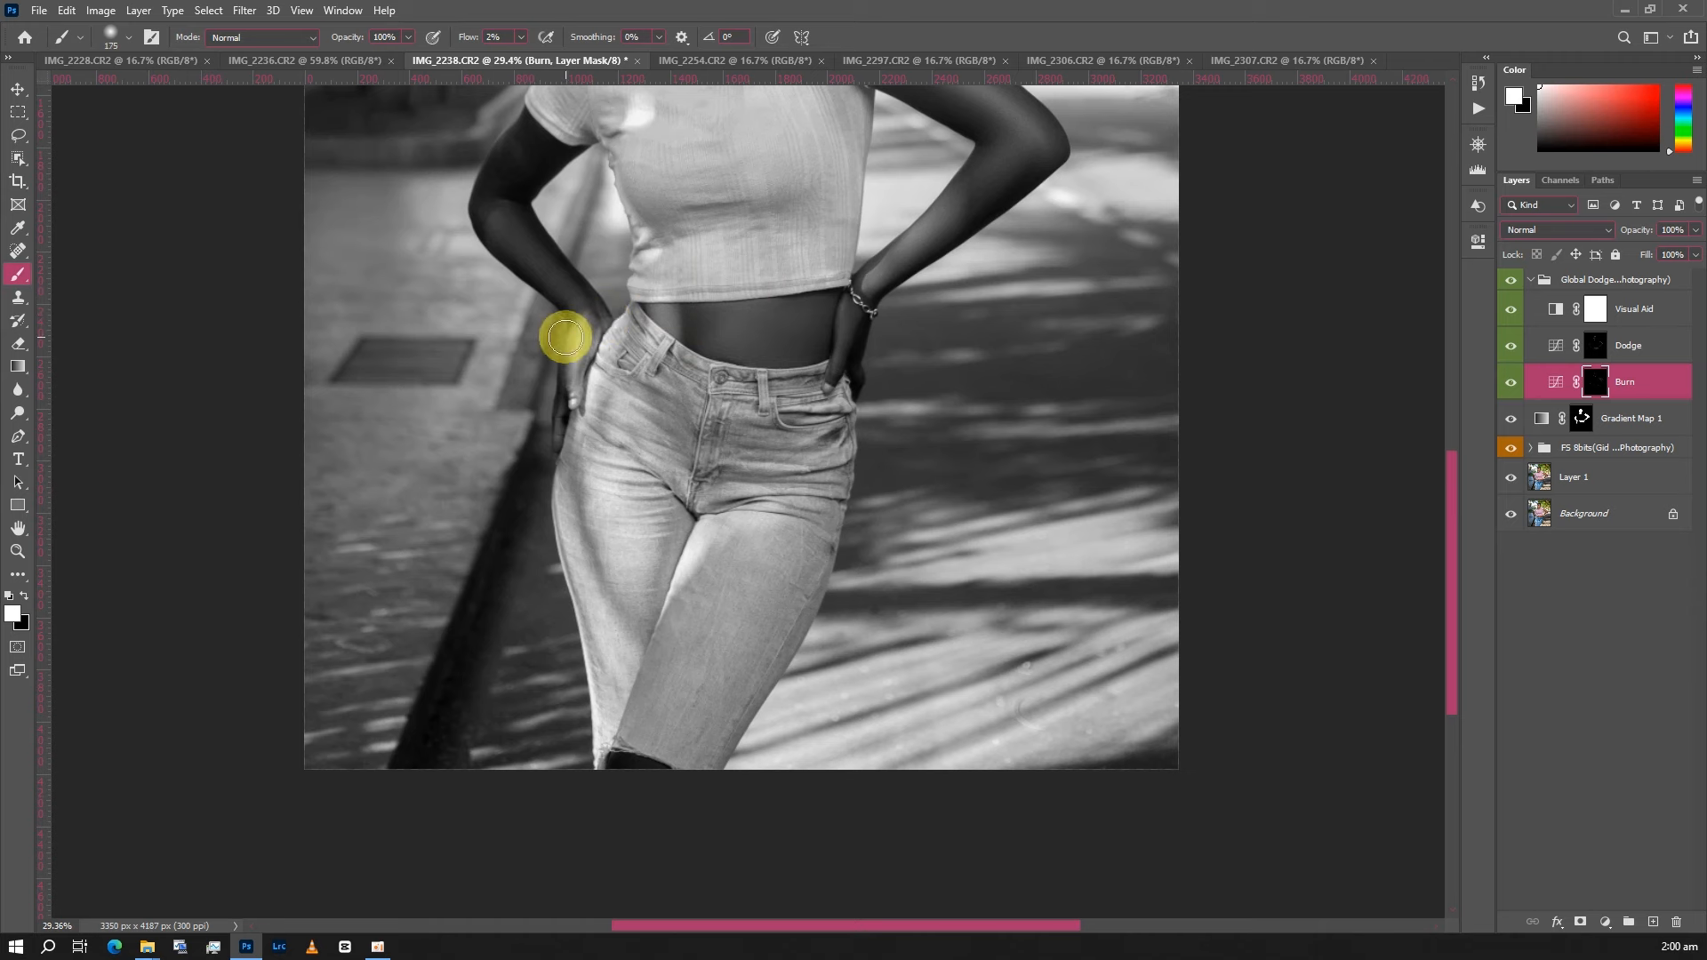
{"action": "scroll", "coordinate": [571, 336], "scroll_direction": "down", "scroll_amount": 2}
{"action": "scroll", "coordinate": [694, 430], "scroll_direction": "up", "scroll_amount": 1}
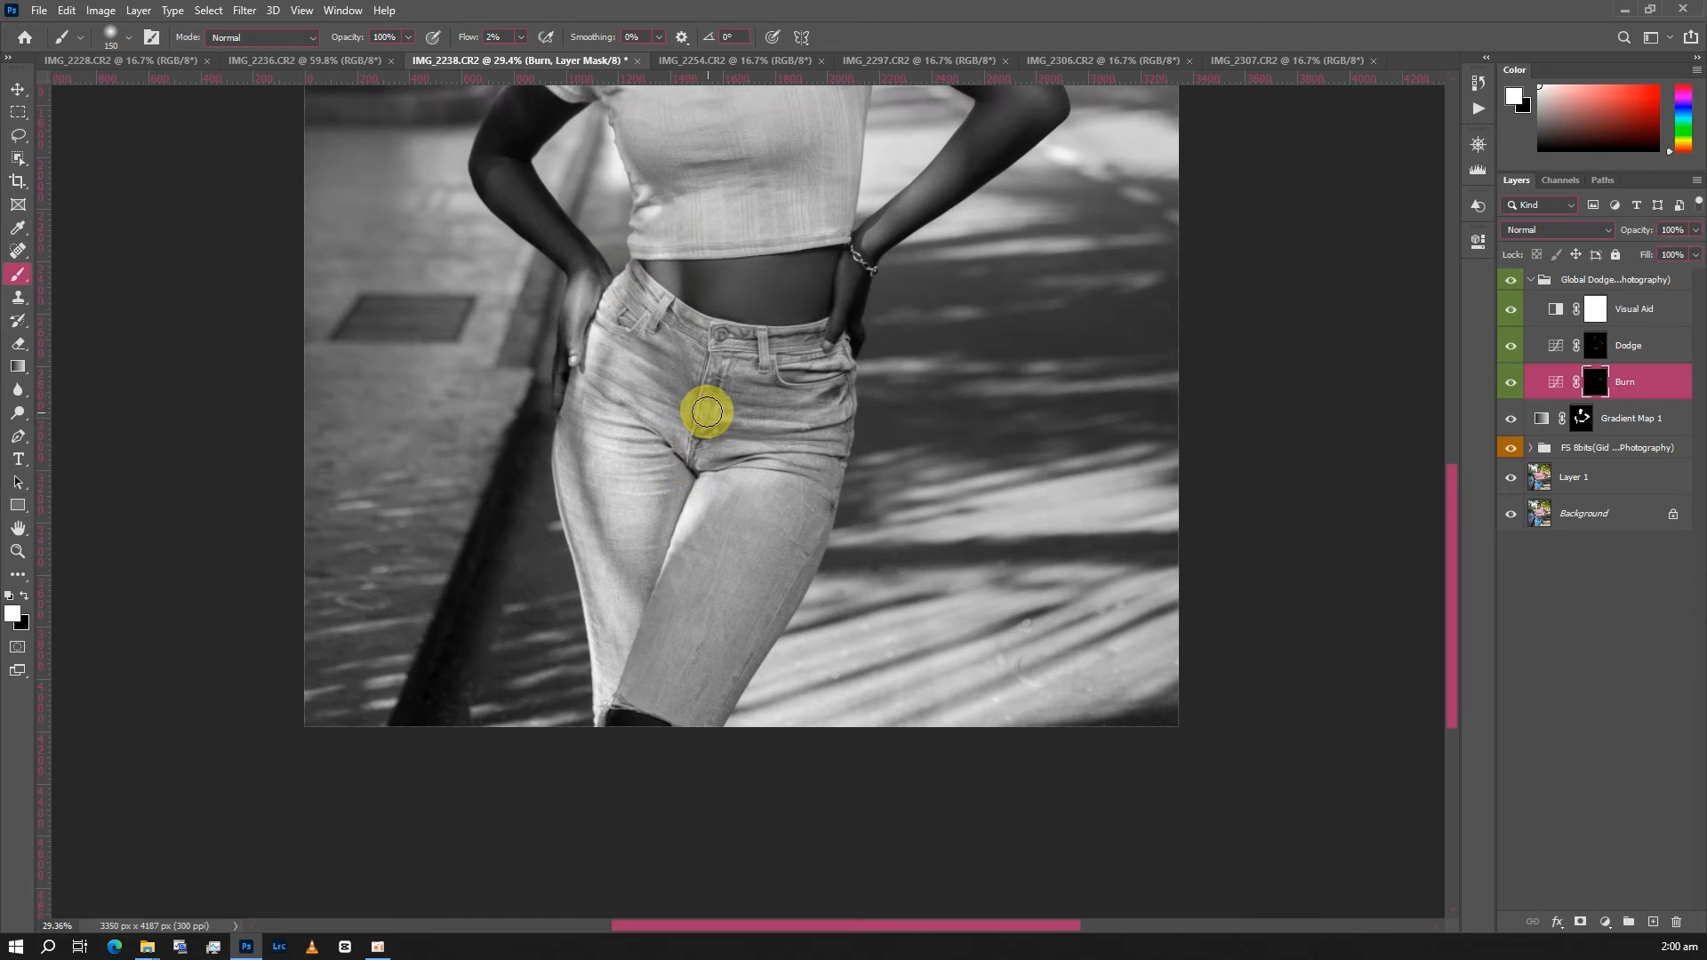
{"action": "scroll", "coordinate": [705, 400], "scroll_direction": "down", "scroll_amount": 2}
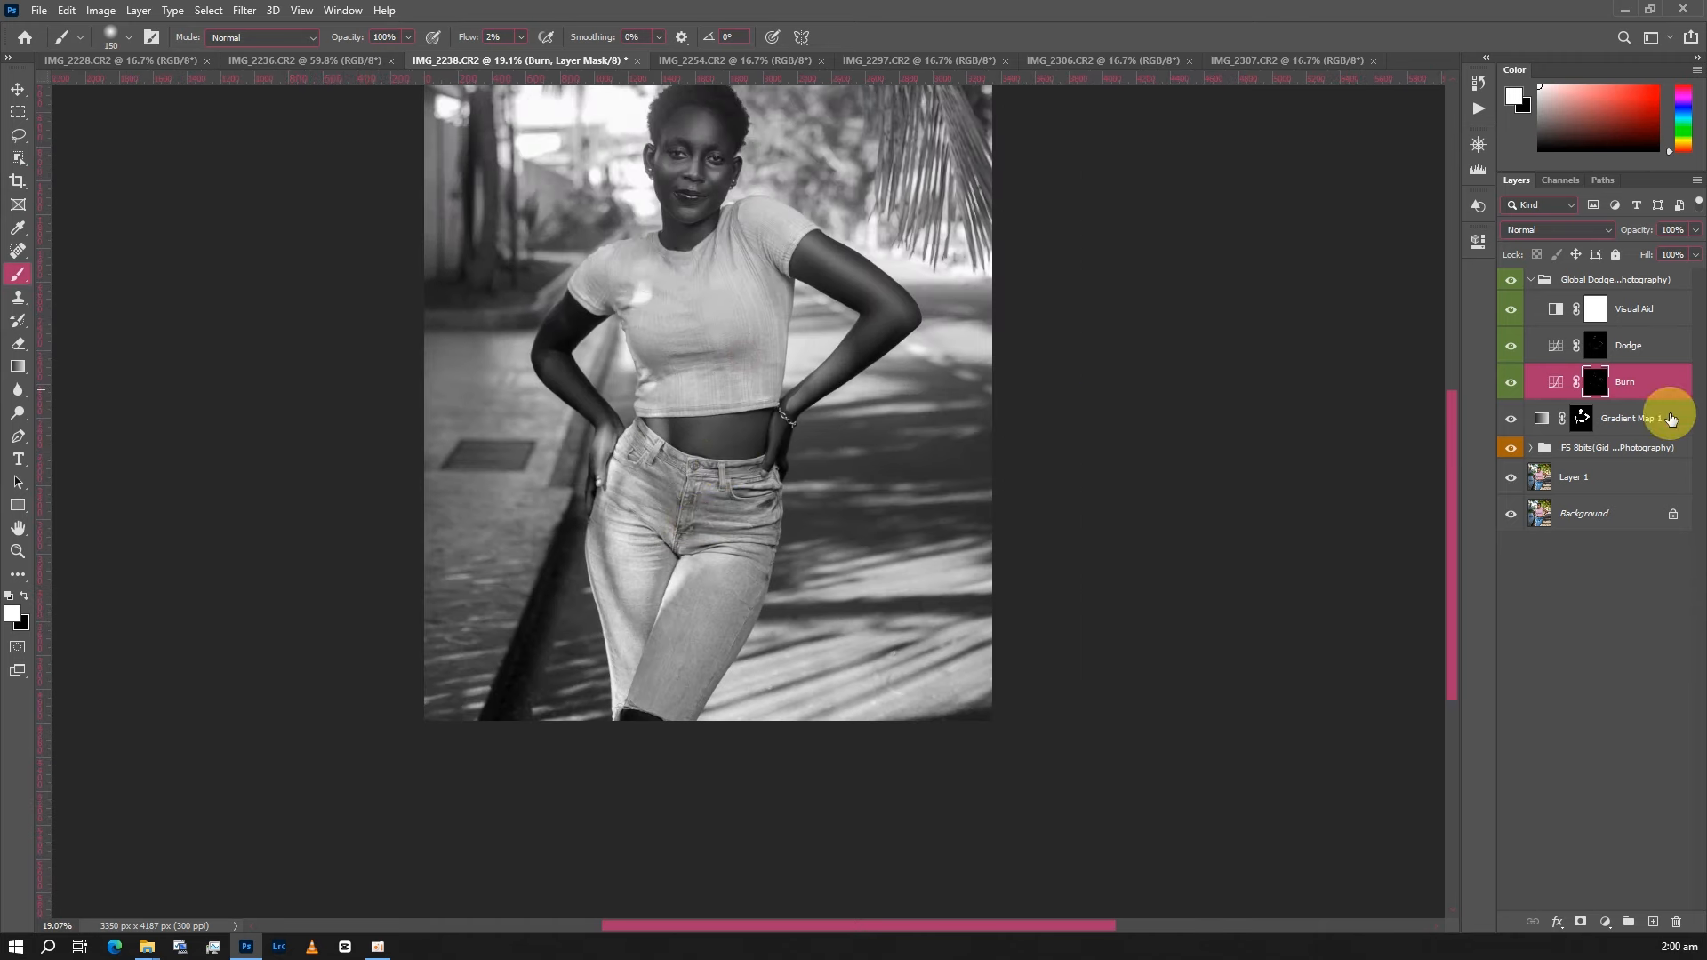
- Select the Dodge layer's mask and paint white over the hips and thighs of the jeans with a brush of 400 to 500 px
{"action": "left_click", "coordinate": [1594, 346]}
{"action": "scroll", "coordinate": [835, 535], "scroll_direction": "down", "scroll_amount": 1}
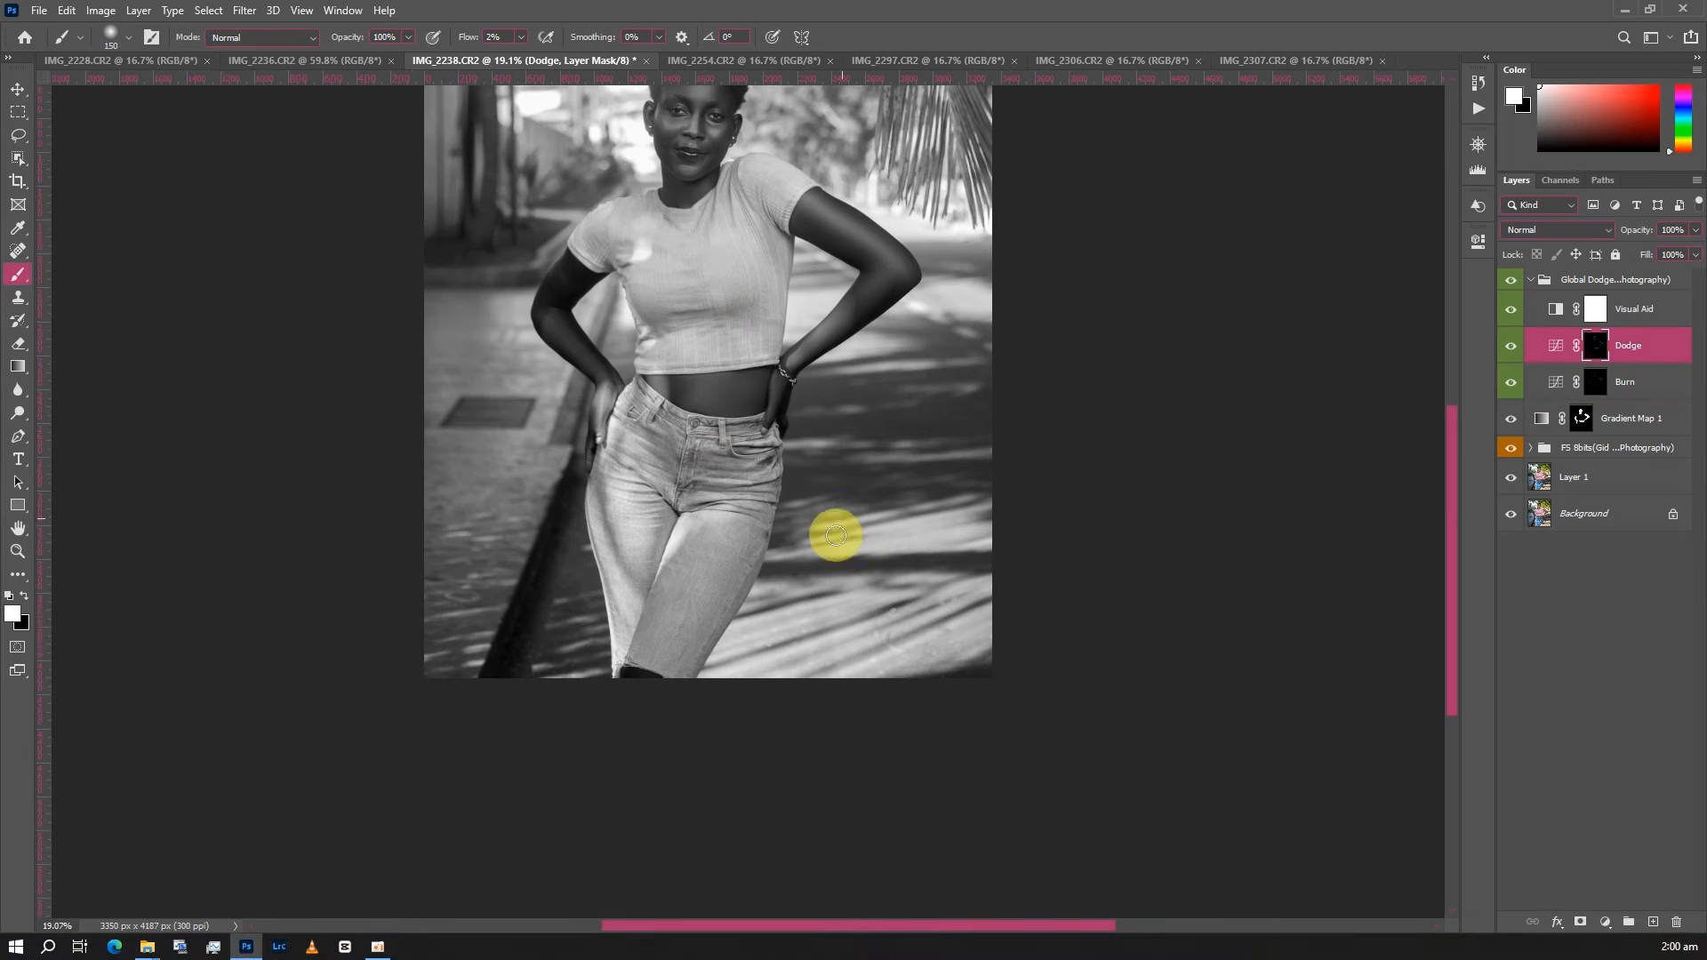
{"action": "scroll", "coordinate": [735, 502], "scroll_direction": "up", "scroll_amount": 1}
{"action": "key", "text": "bracketright"}
{"action": "key", "text": "bracketright"}
{"action": "scroll", "coordinate": [723, 494], "scroll_direction": "down", "scroll_amount": 3}
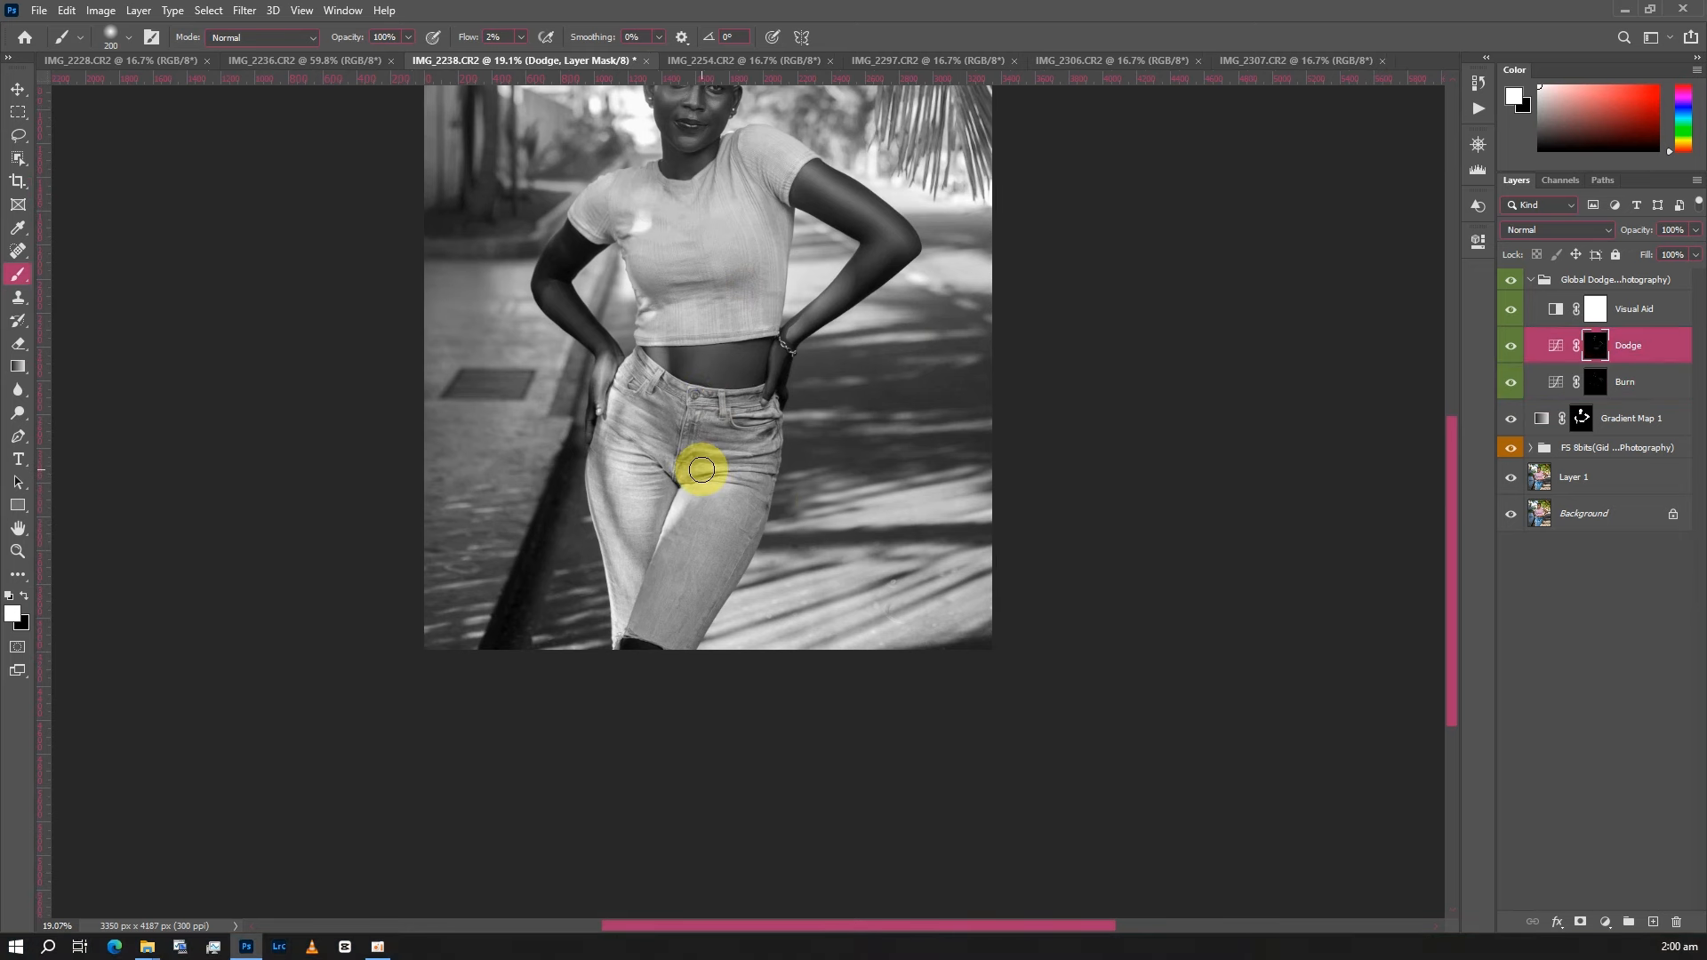
{"action": "key", "text": "bracketright"}
{"action": "key", "text": "bracketright"}
{"action": "key", "text": "bracketright"}
{"action": "key", "text": "bracketright"}
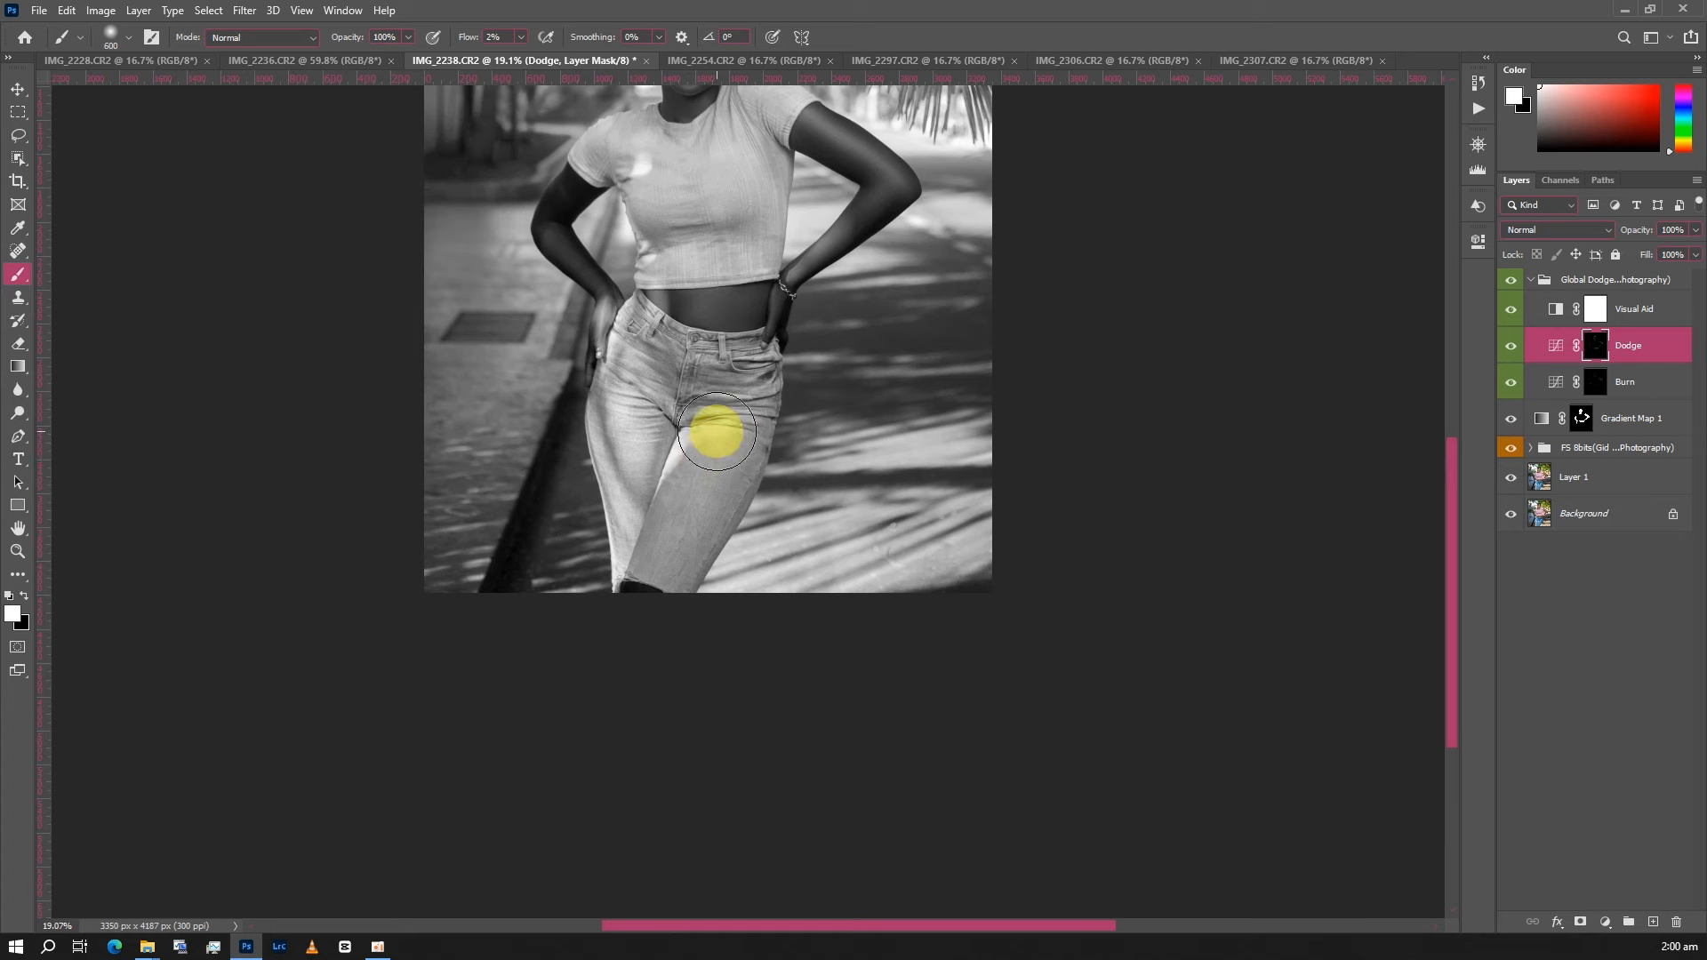
{"action": "key", "text": "bracketleft"}
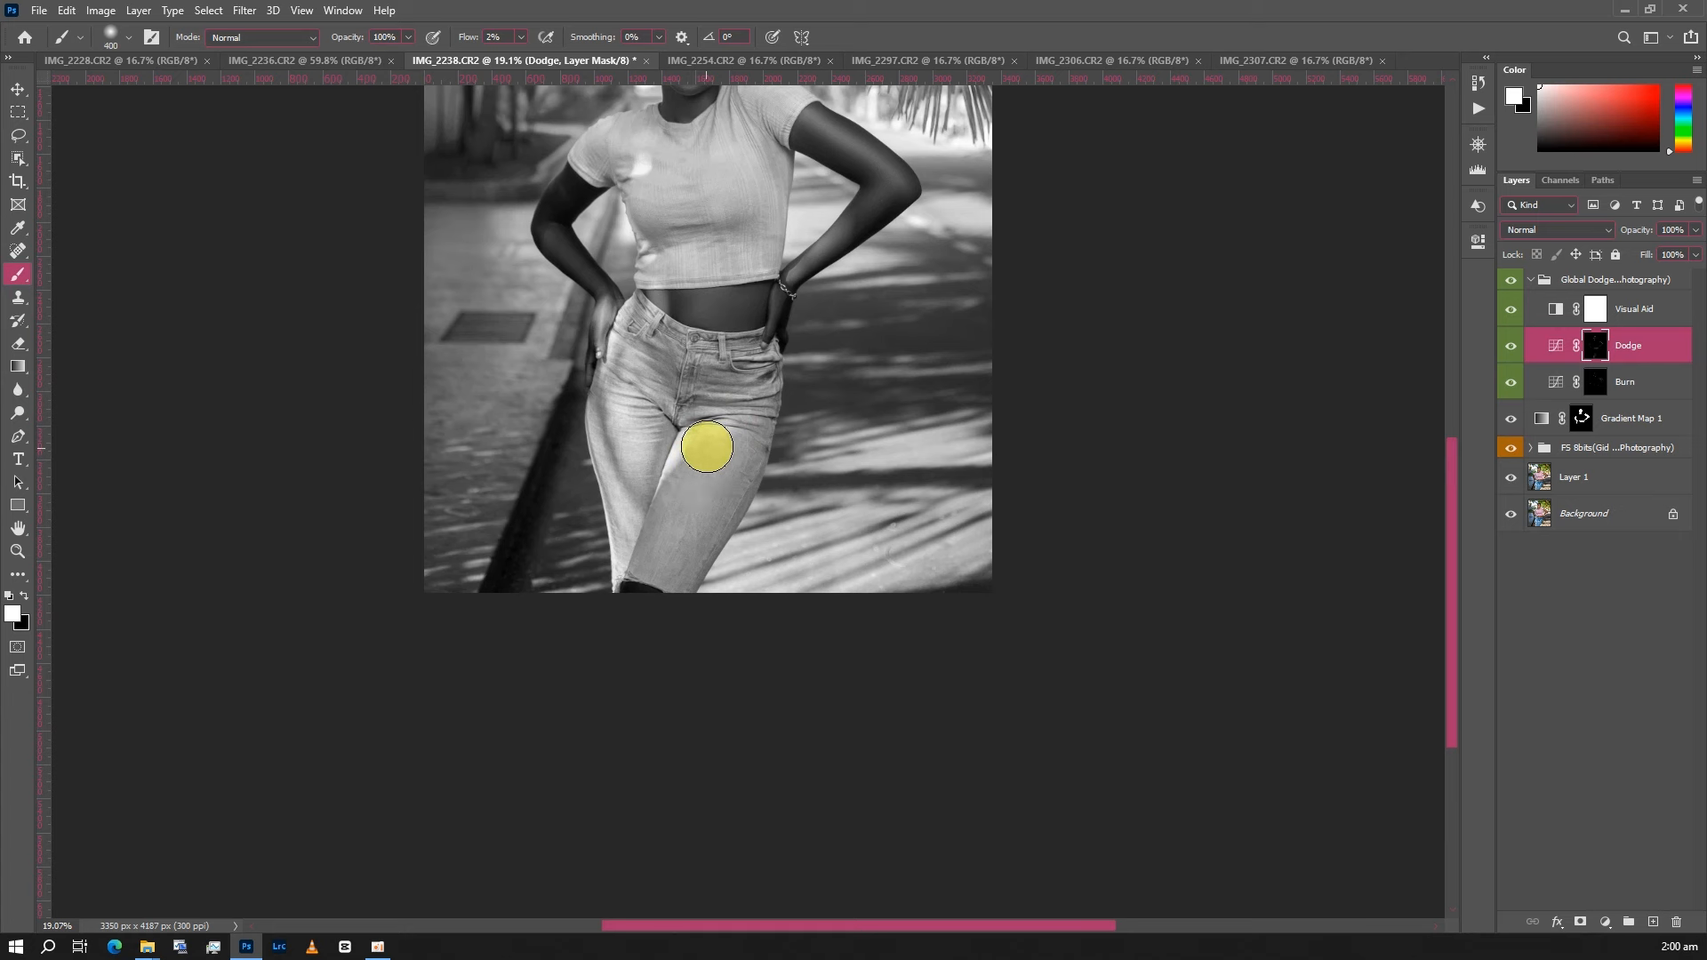
{"action": "key", "text": "bracketright"}
{"action": "mouse_move", "coordinate": [710, 442]}
{"action": "left_mouse_down"}
{"action": "mouse_move", "coordinate": [663, 544]}
{"action": "mouse_move", "coordinate": [732, 404]}
{"action": "mouse_move", "coordinate": [699, 493]}
{"action": "left_mouse_up"}
{"action": "key", "text": "bracketleft"}
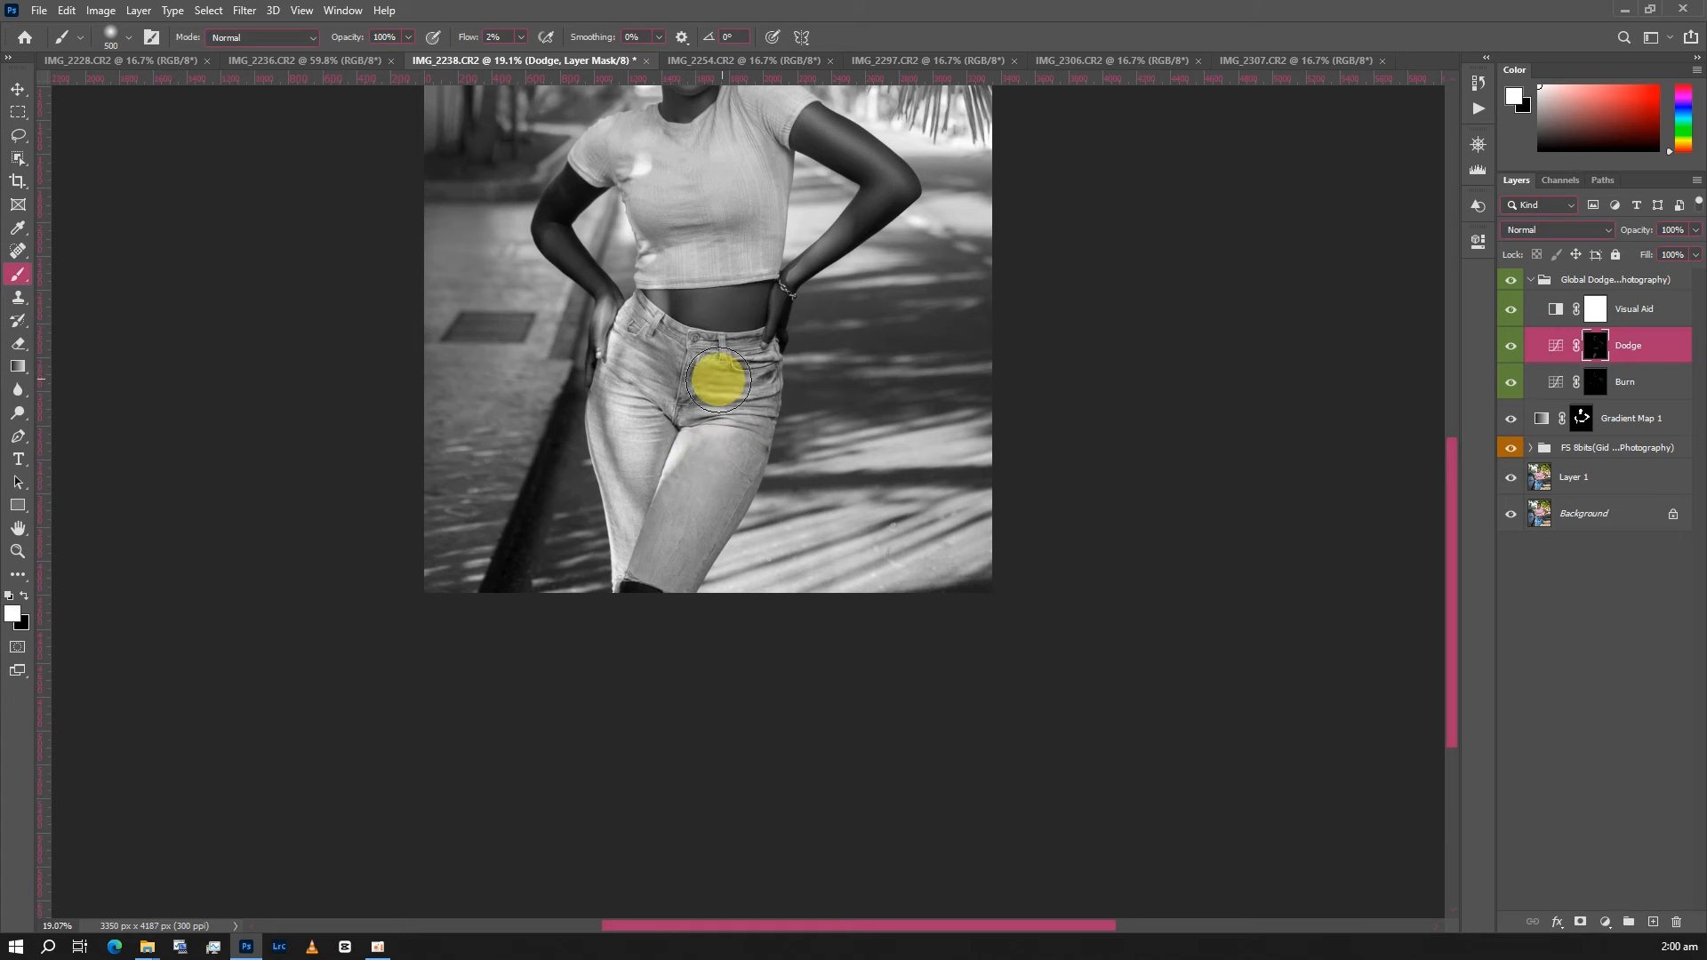
{"action": "mouse_move", "coordinate": [621, 385]}
{"action": "left_mouse_down"}
{"action": "mouse_move", "coordinate": [631, 489]}
{"action": "mouse_move", "coordinate": [645, 471]}
{"action": "left_mouse_up"}
- Select the Burn layer's mask, reduce the brush to 250 px and paint white along the outer edges of the jeans' thighs and hip
{"action": "left_click", "coordinate": [1596, 389]}
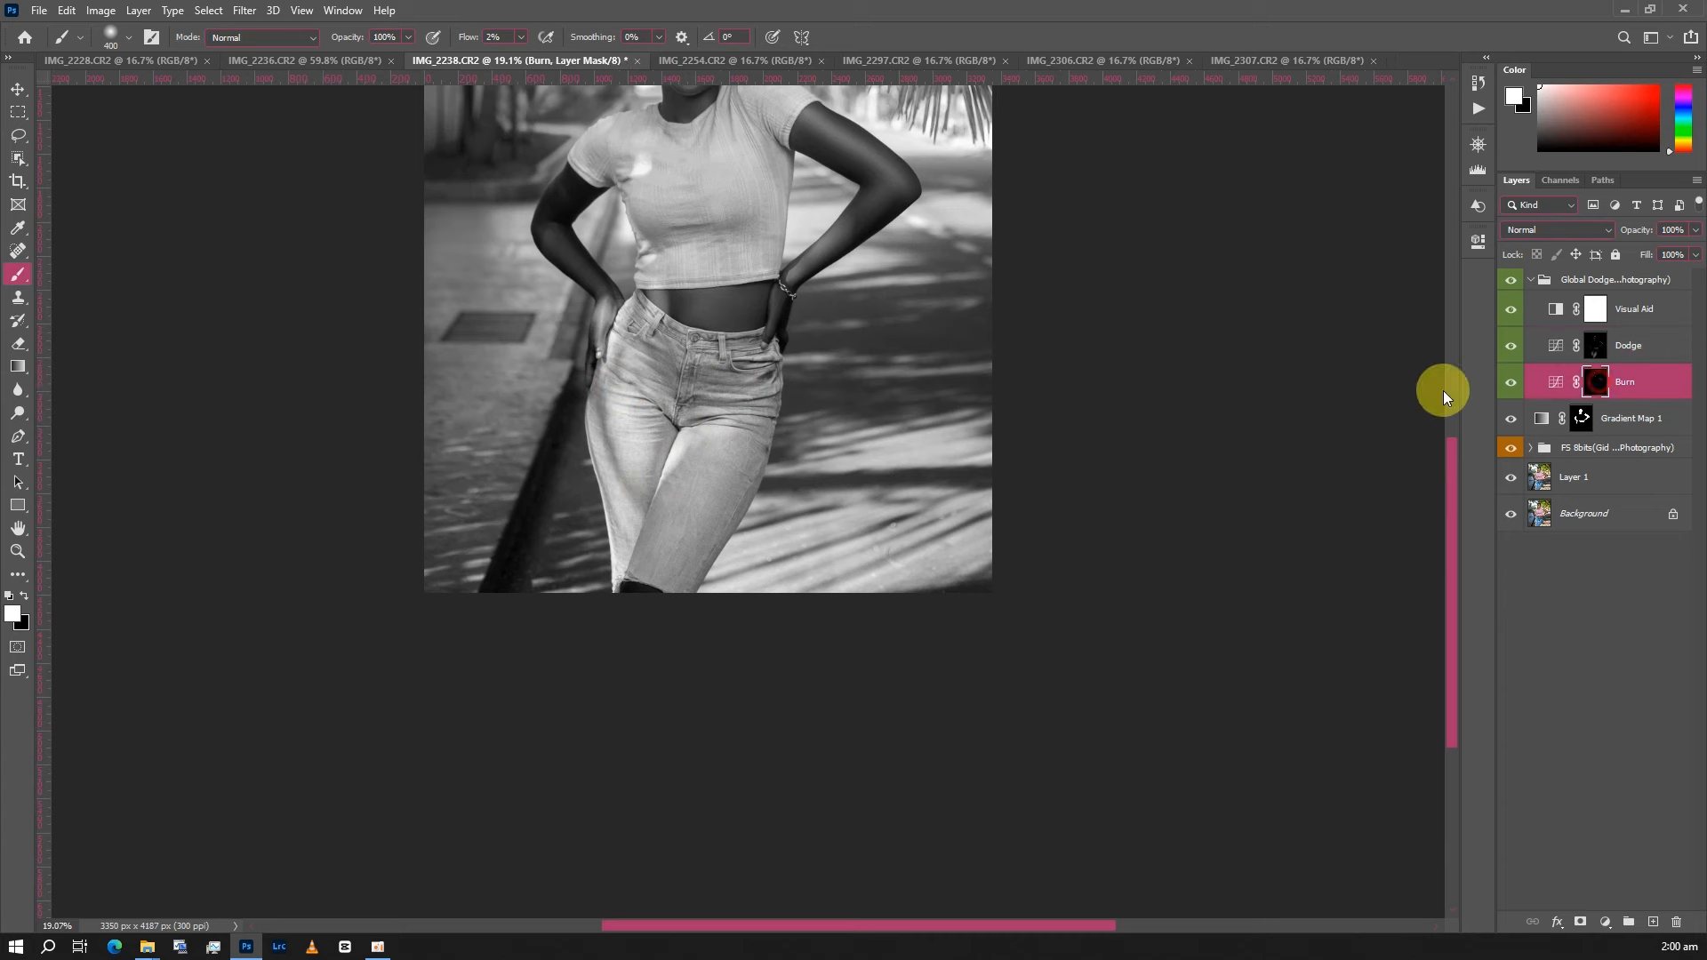
{"action": "key", "text": "bracketleft"}
{"action": "mouse_move", "coordinate": [769, 534]}
{"action": "left_mouse_down"}
{"action": "mouse_move", "coordinate": [761, 425]}
{"action": "mouse_move", "coordinate": [727, 526]}
{"action": "mouse_move", "coordinate": [741, 467]}
{"action": "mouse_move", "coordinate": [680, 582]}
{"action": "mouse_move", "coordinate": [752, 399]}
{"action": "mouse_move", "coordinate": [715, 525]}
{"action": "mouse_move", "coordinate": [685, 561]}
{"action": "left_mouse_up"}
{"action": "key", "text": "bracketright"}
{"action": "key", "text": "bracketleft"}
{"action": "key", "text": "bracketleft"}
{"action": "mouse_move", "coordinate": [601, 390]}
{"action": "left_mouse_down"}
{"action": "mouse_move", "coordinate": [617, 537]}
{"action": "mouse_move", "coordinate": [602, 370]}
{"action": "mouse_move", "coordinate": [618, 466]}
{"action": "left_mouse_up"}
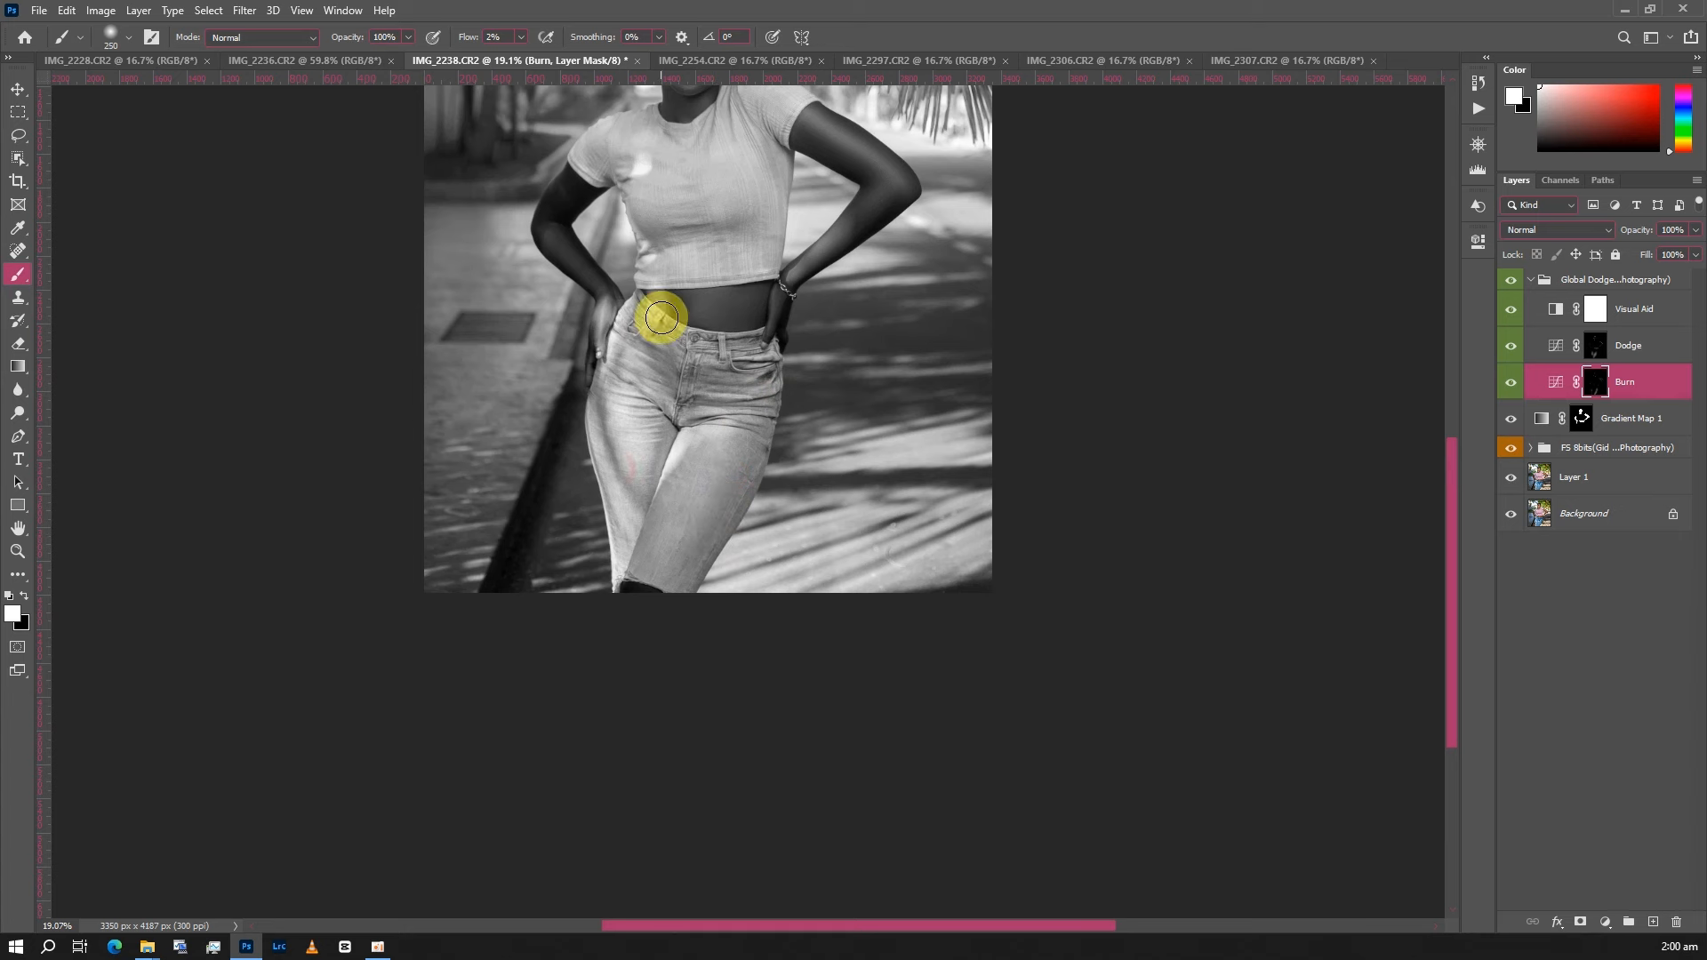
- Hide the Visual Aid layer, show the enlarged Navigator preview and collapse the Global Dodge & Burn group
{"action": "left_click", "coordinate": [1508, 309]}
{"action": "scroll", "coordinate": [961, 397], "scroll_direction": "up", "scroll_amount": 4}
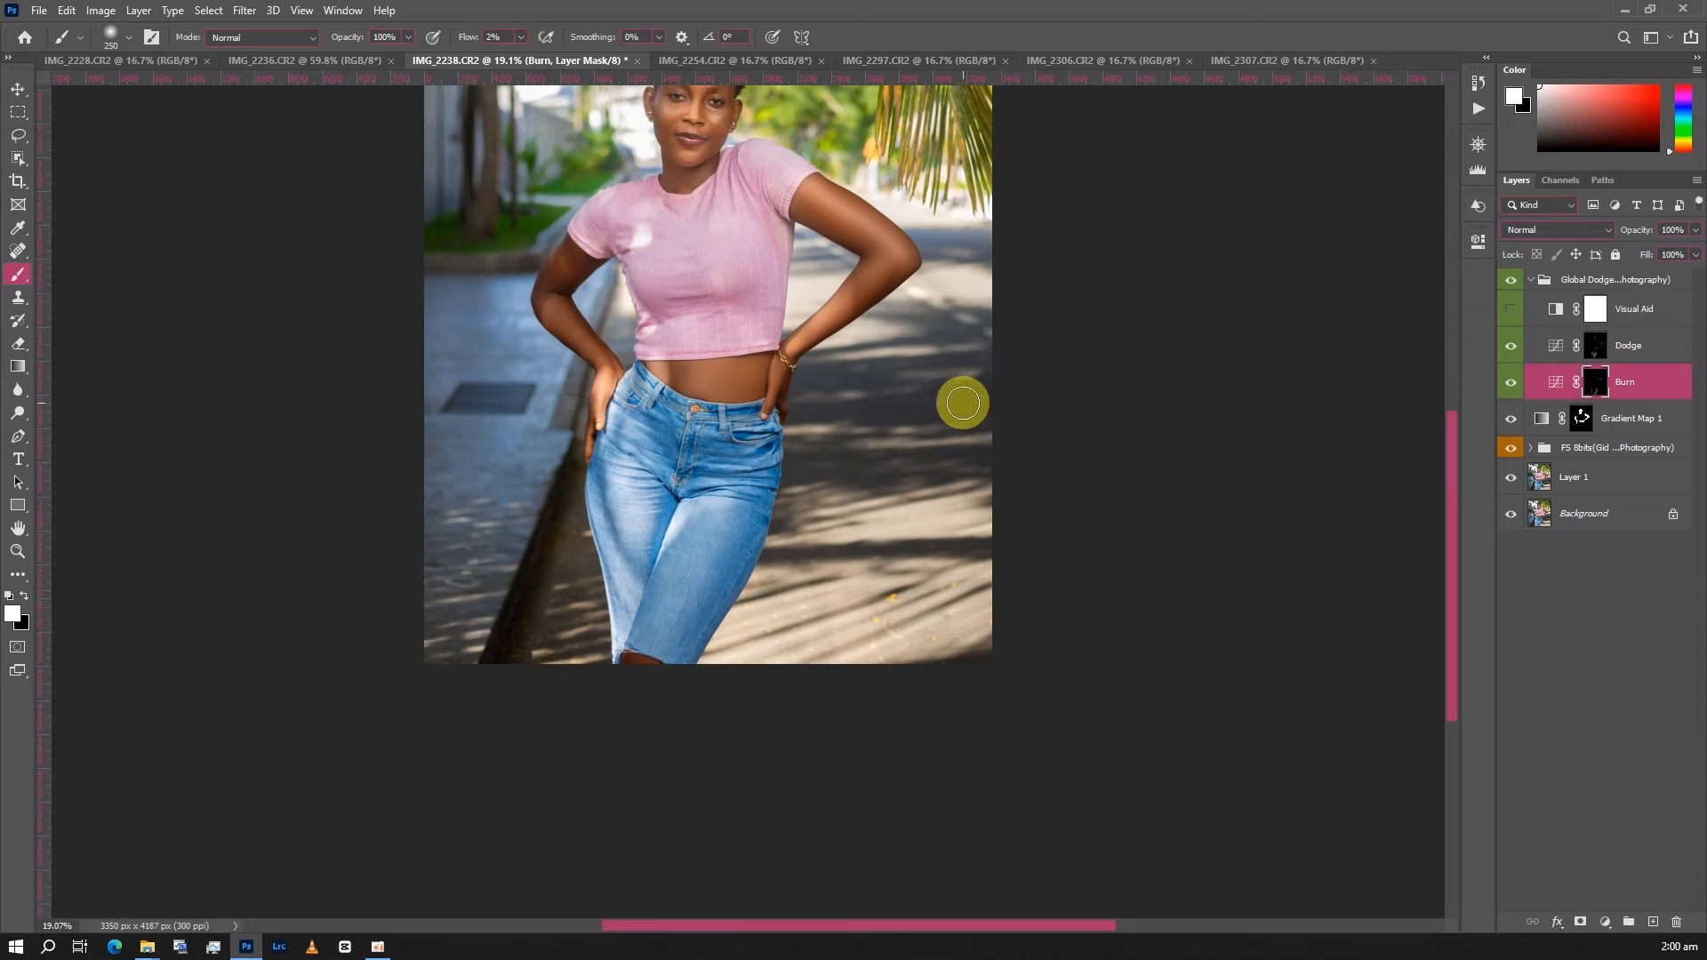
{"action": "key", "text": "v"}
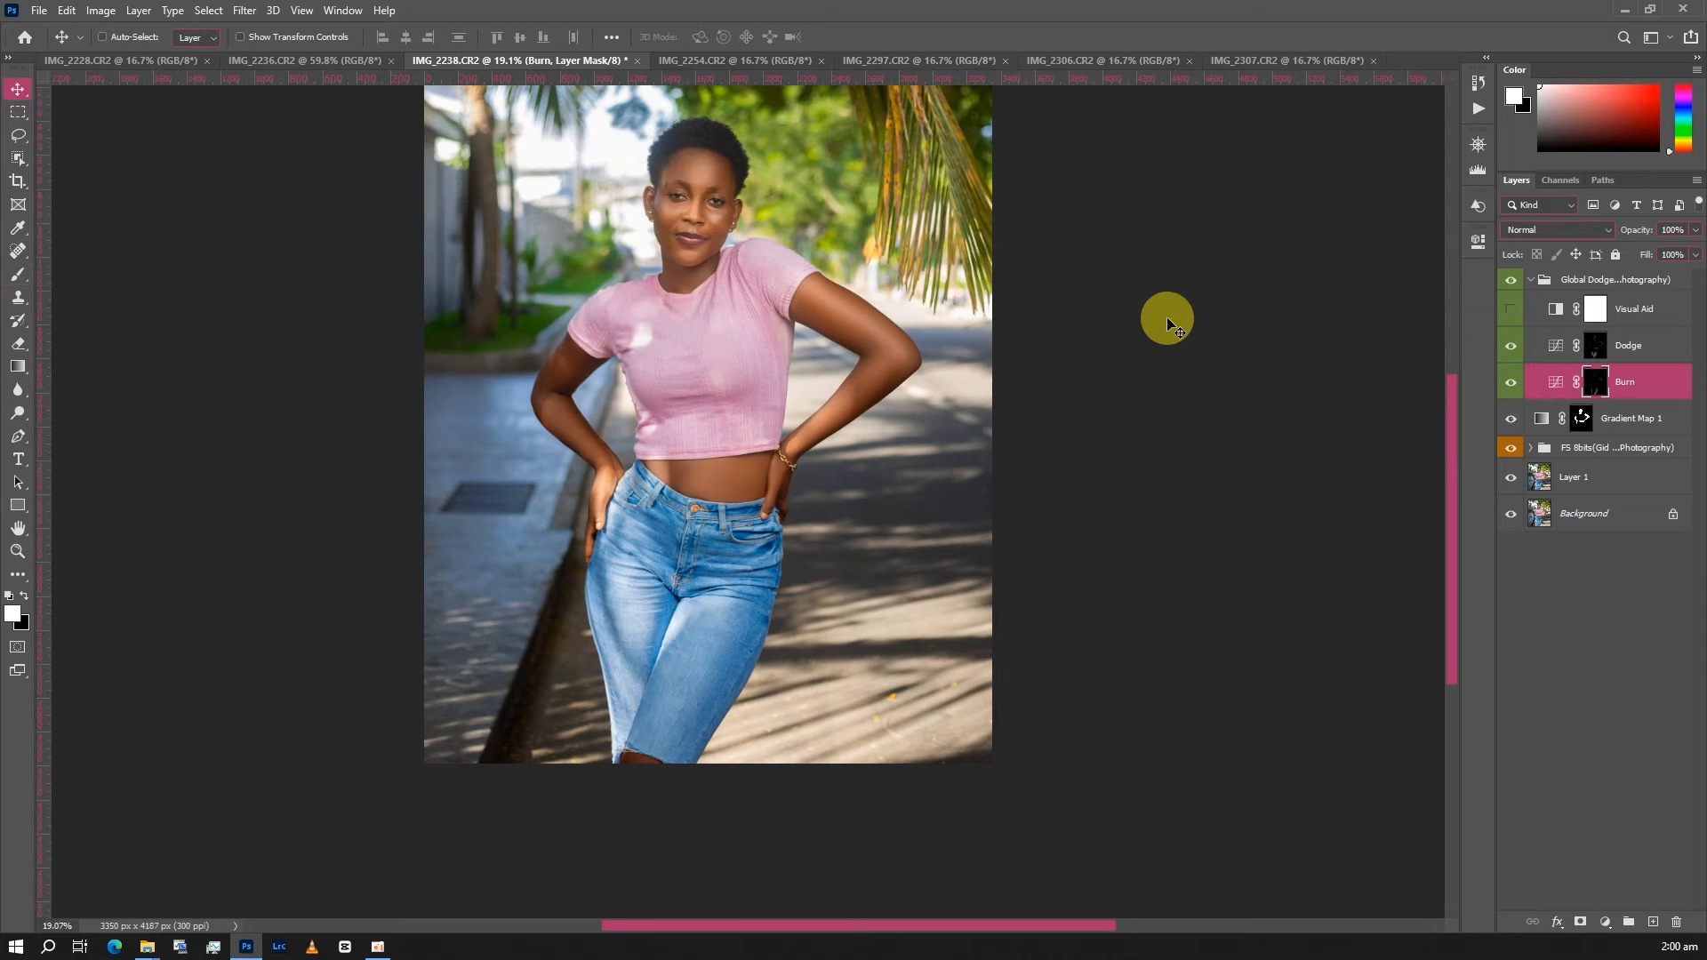
{"action": "left_click", "coordinate": [1476, 145]}
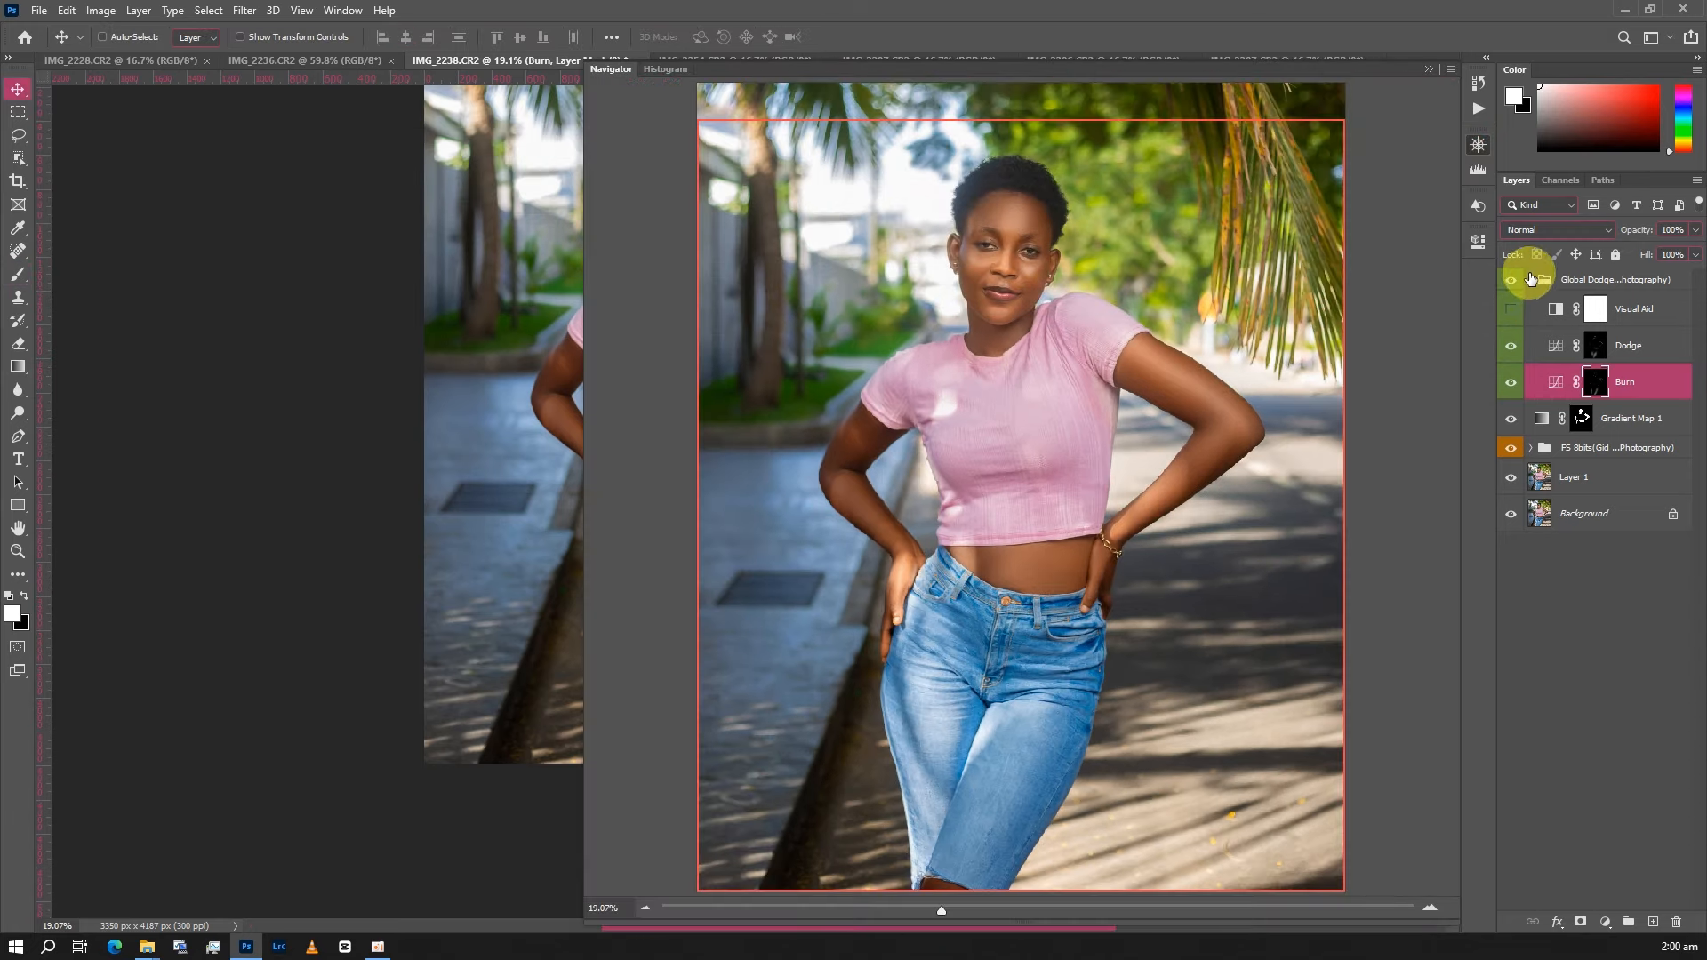
{"action": "left_click", "coordinate": [1533, 283]}
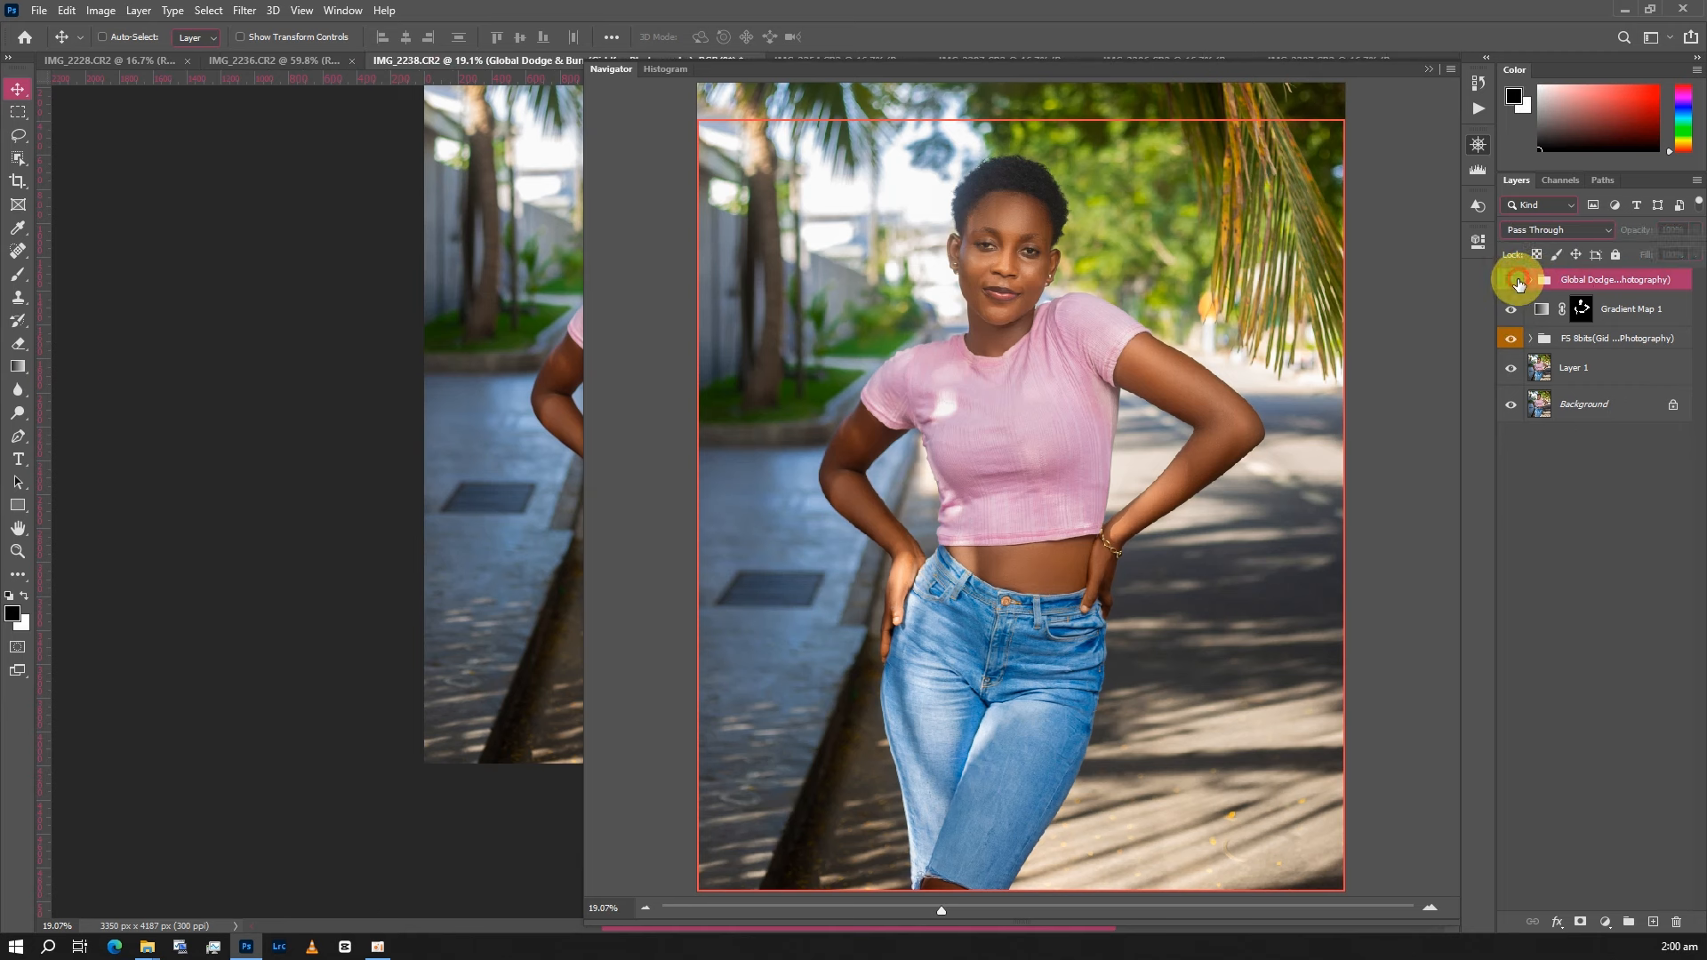
- Toggle the Global Dodge & Burn group's visibility repeatedly to compare the portrait before and after the sculpting
{"action": "left_click", "coordinate": [1516, 283]}
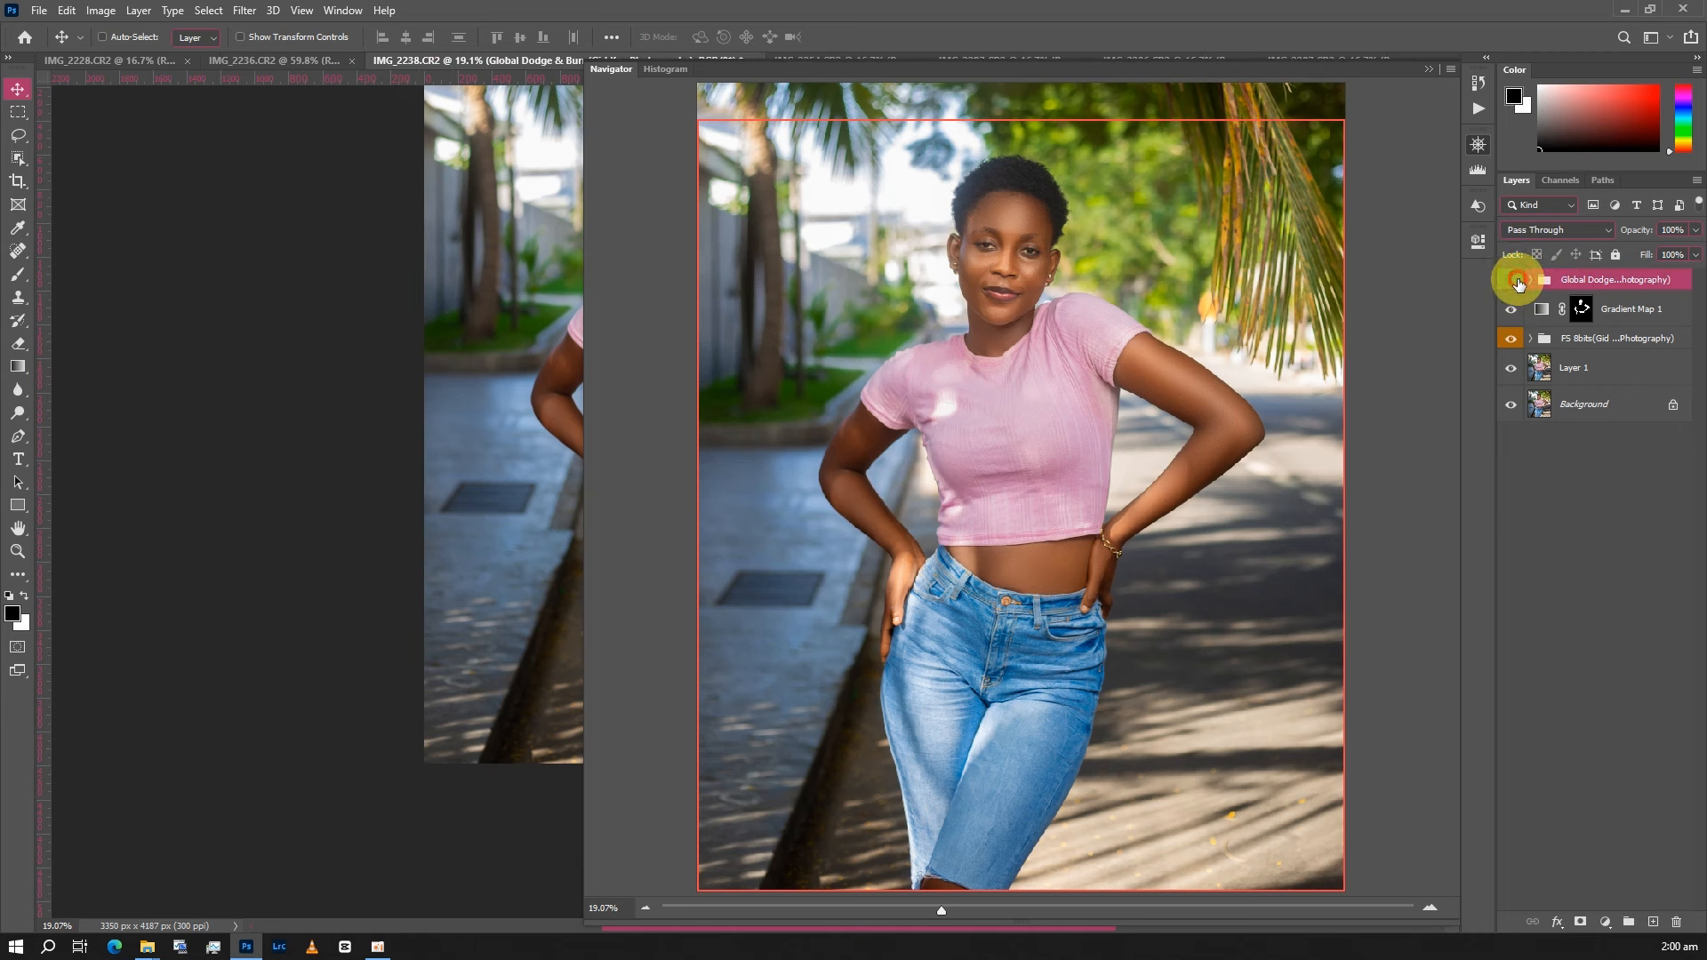
{"action": "left_click", "coordinate": [1517, 283]}
{"action": "left_click", "coordinate": [1517, 282]}
{"action": "left_click", "coordinate": [1517, 283]}
{"action": "left_click", "coordinate": [1517, 283]}
{"action": "left_click", "coordinate": [1517, 283]}
{"action": "left_click", "coordinate": [1516, 282]}
- Run the Eye & Teeth Whitening action to add its masked group above the Global Dodge & Burn group
{"action": "left_click", "coordinate": [1479, 110]}
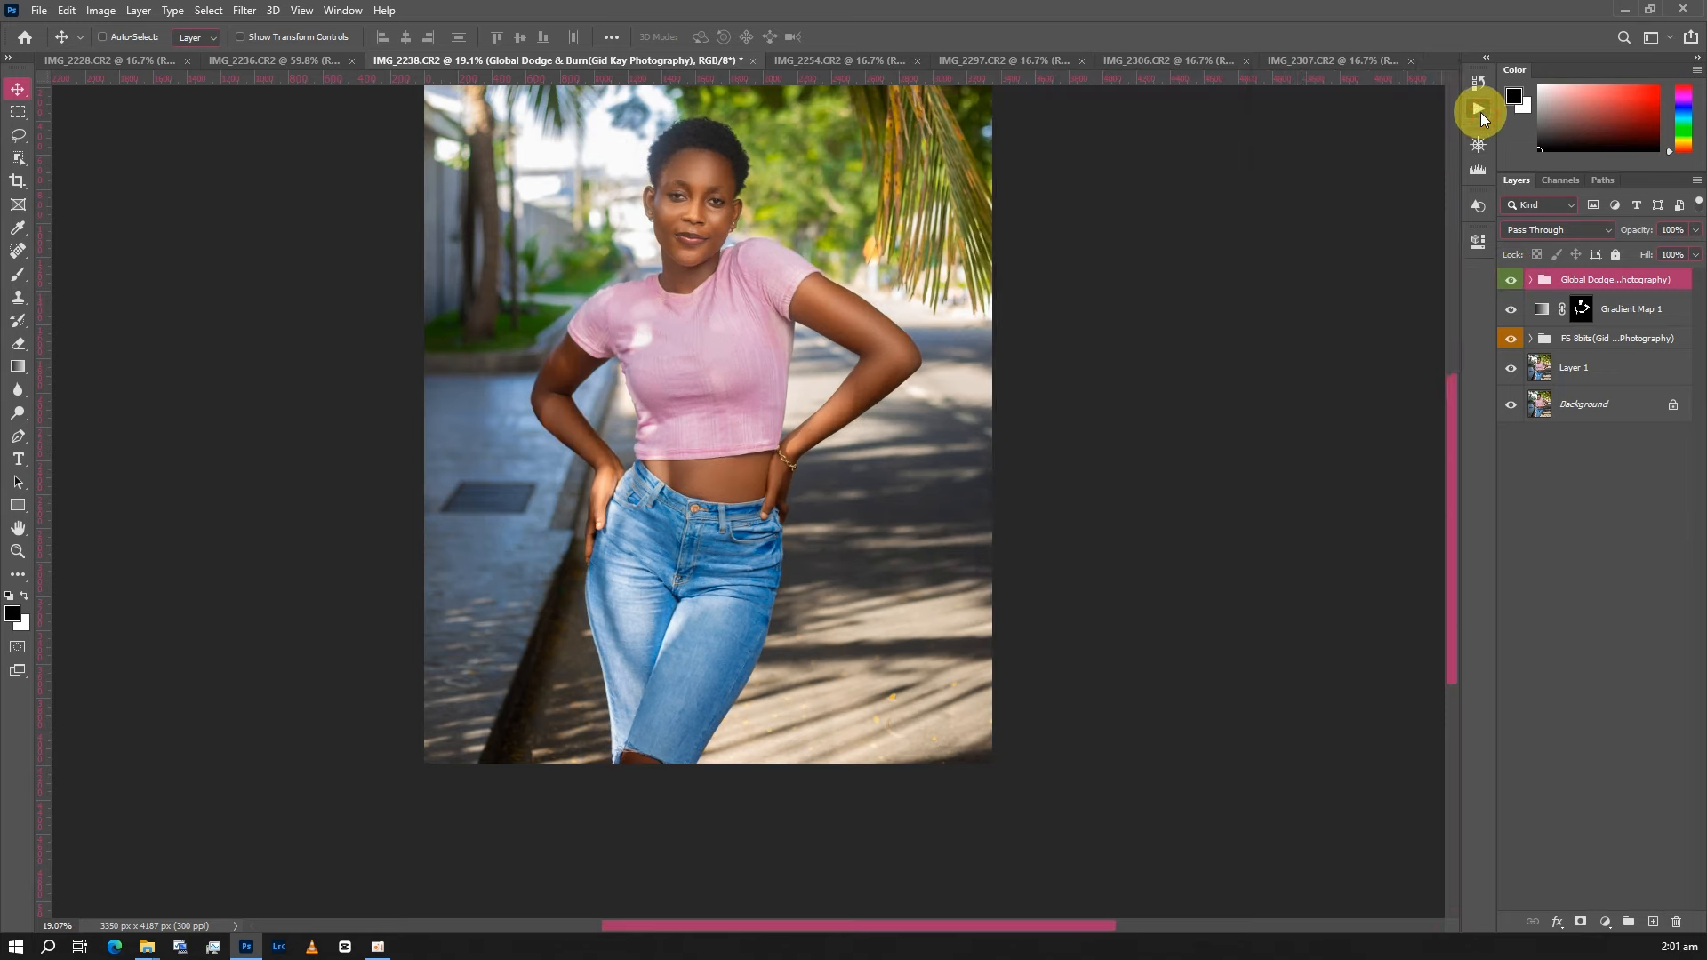
{"action": "scroll", "coordinate": [783, 338], "scroll_direction": "up", "scroll_amount": 2}
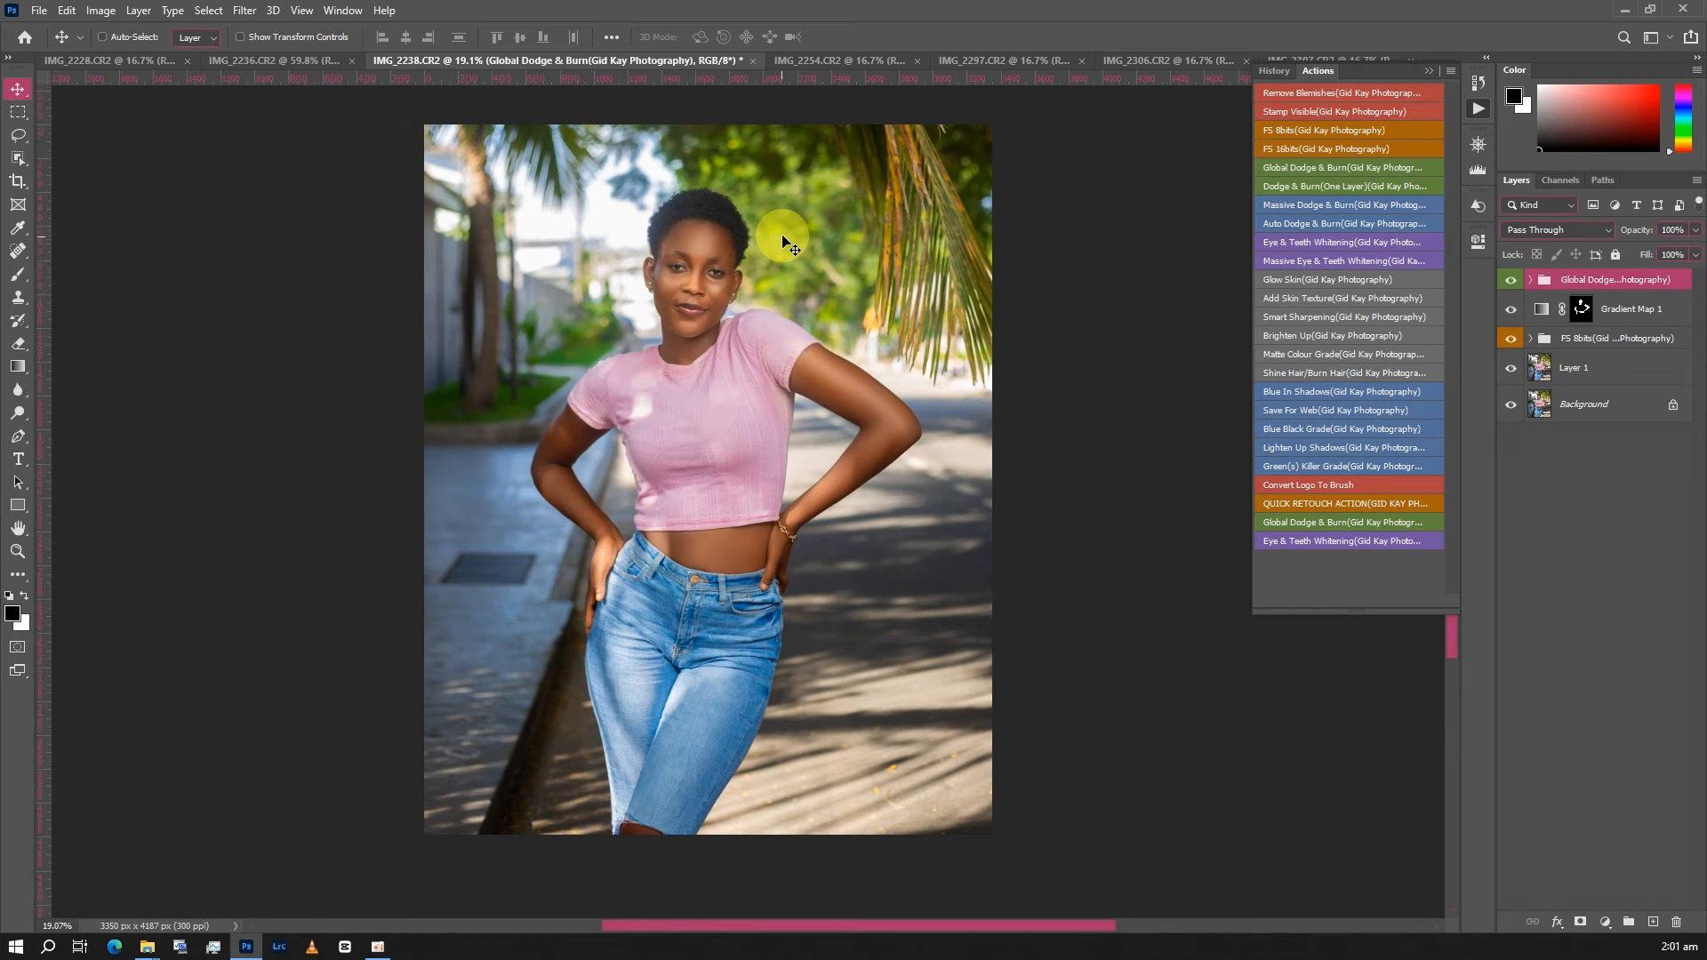
{"action": "scroll", "coordinate": [711, 279], "scroll_direction": "up", "scroll_amount": 4}
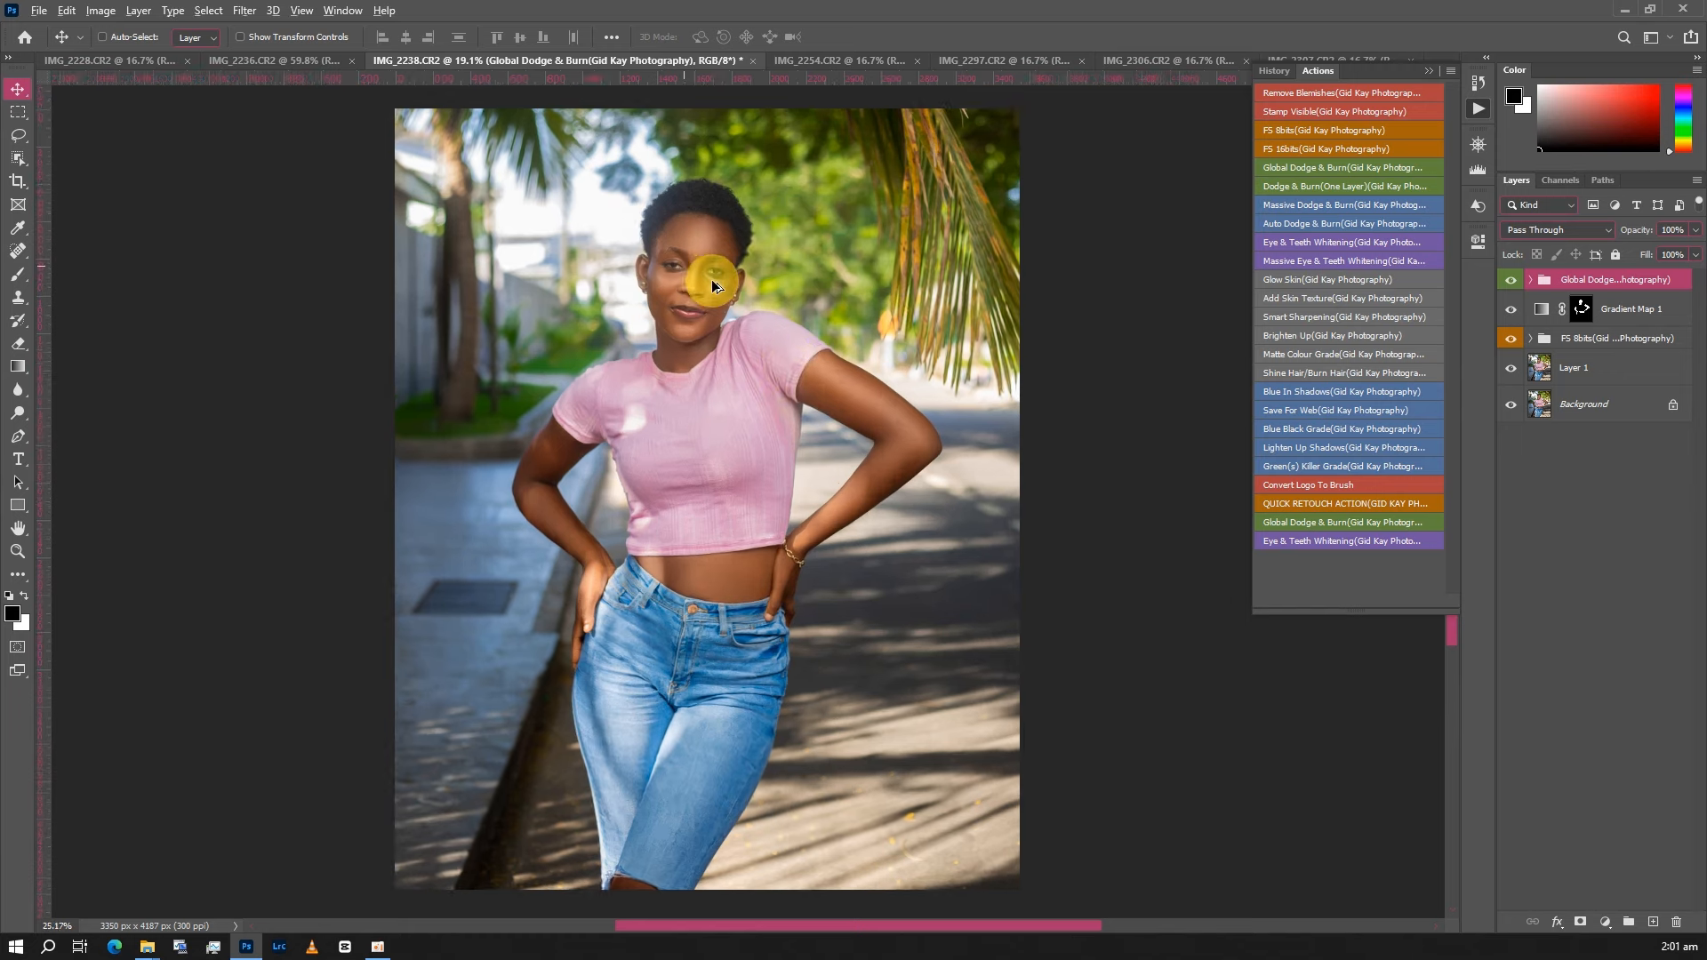
{"action": "scroll", "coordinate": [706, 305], "scroll_direction": "up", "scroll_amount": 2}
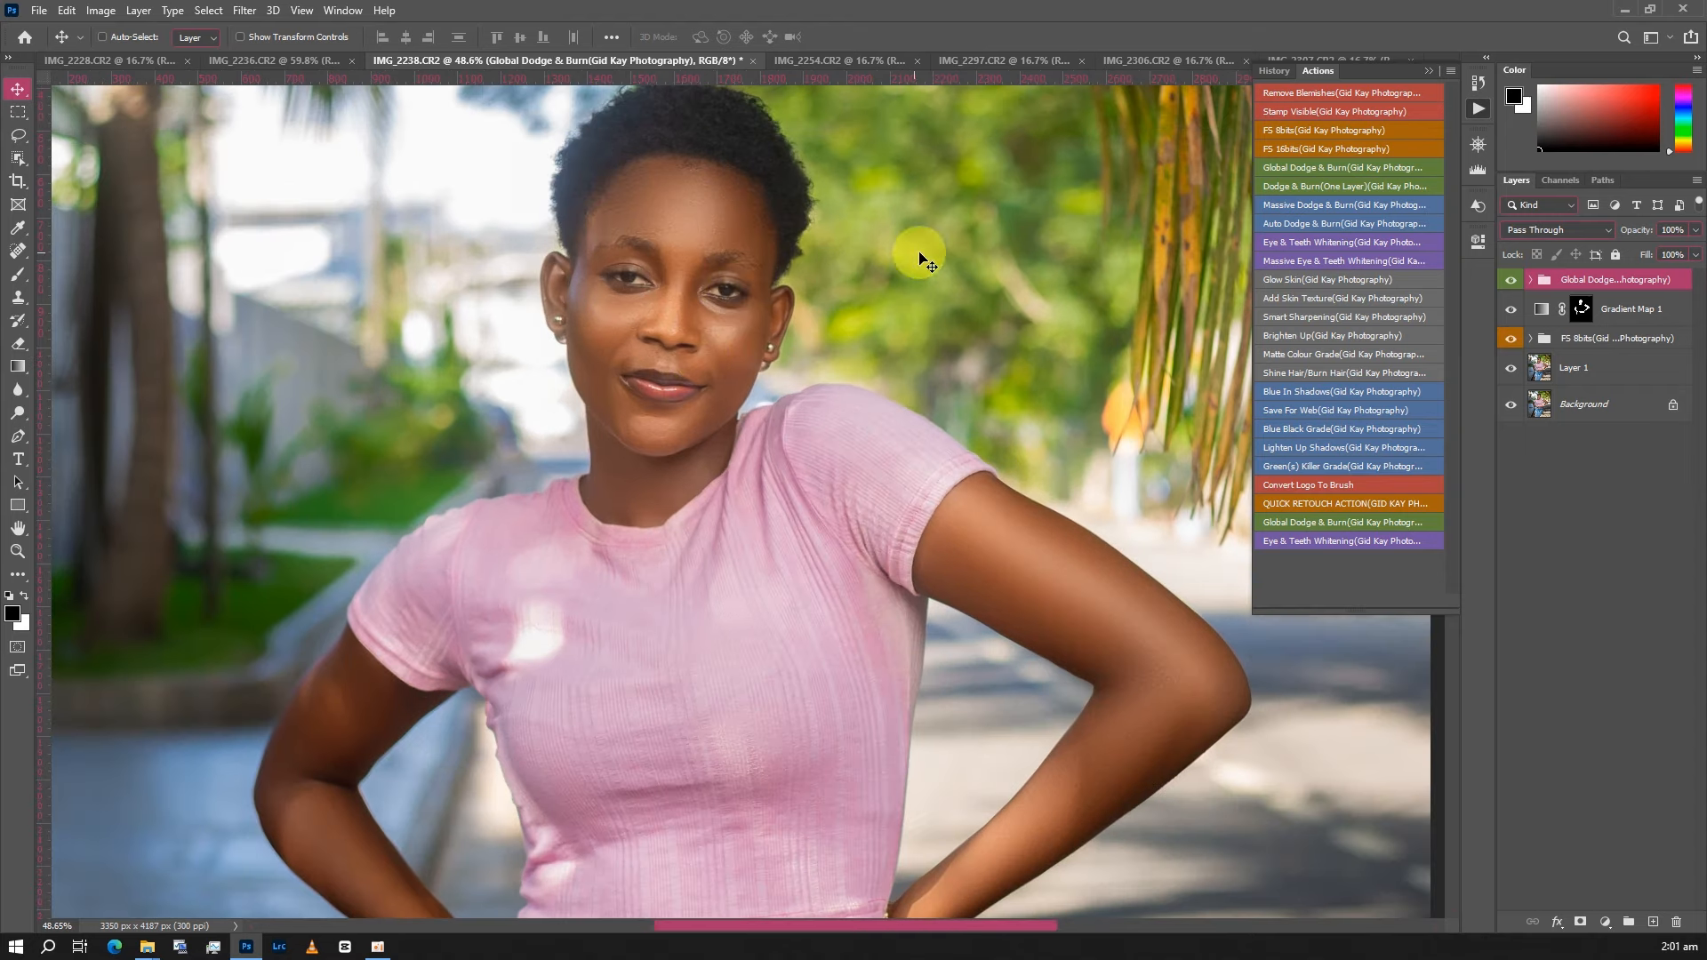
{"action": "left_click", "coordinate": [1326, 242]}
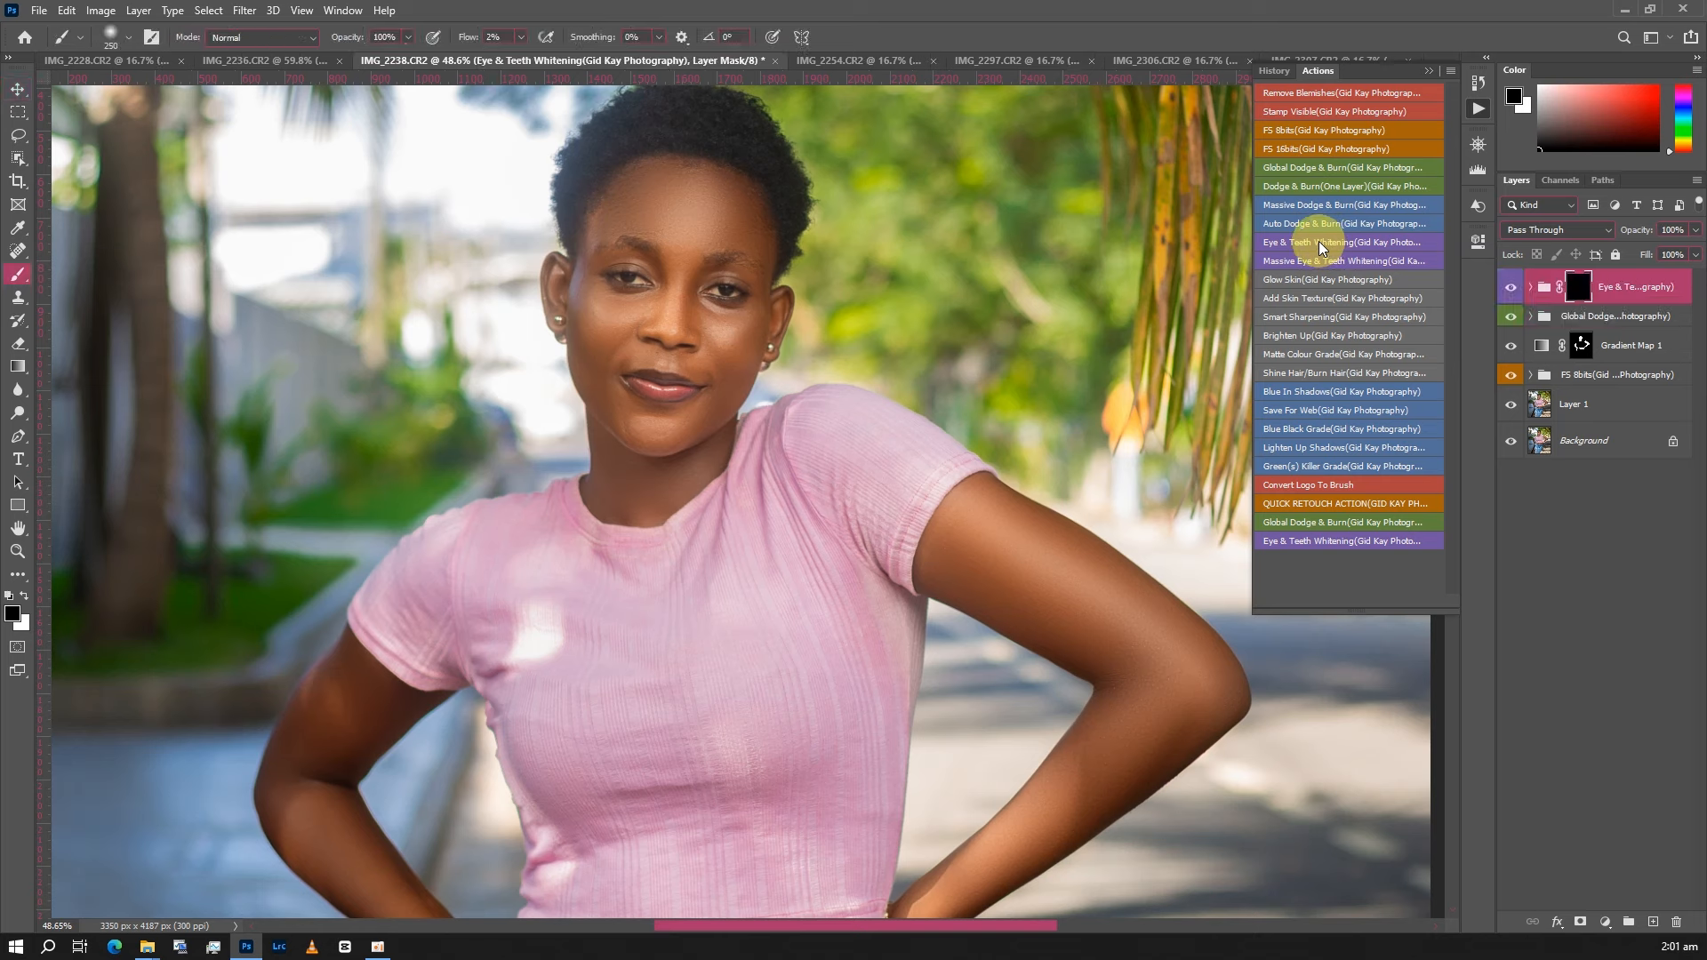
{"action": "left_click", "coordinate": [1428, 71]}
- Set the brush flow to 100% and make white the foreground colour for painting the whitening mask on the face
{"action": "scroll", "coordinate": [654, 255], "scroll_direction": "up", "scroll_amount": 3}
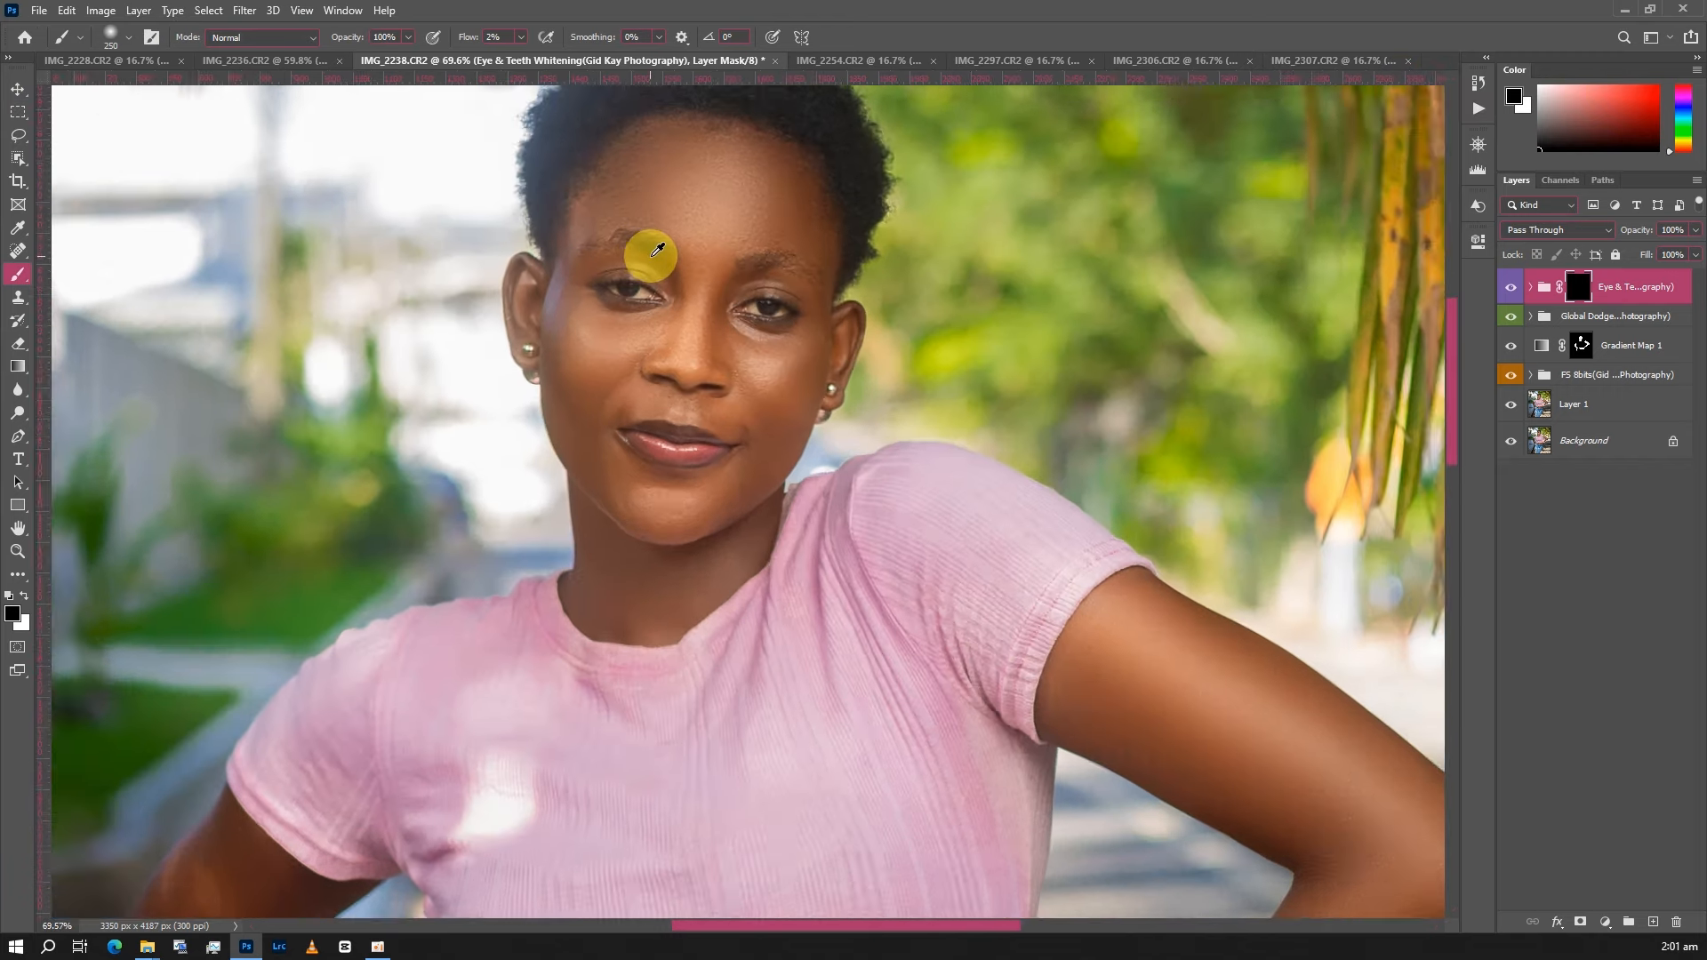
{"action": "scroll", "coordinate": [662, 254], "scroll_direction": "up", "scroll_amount": 1}
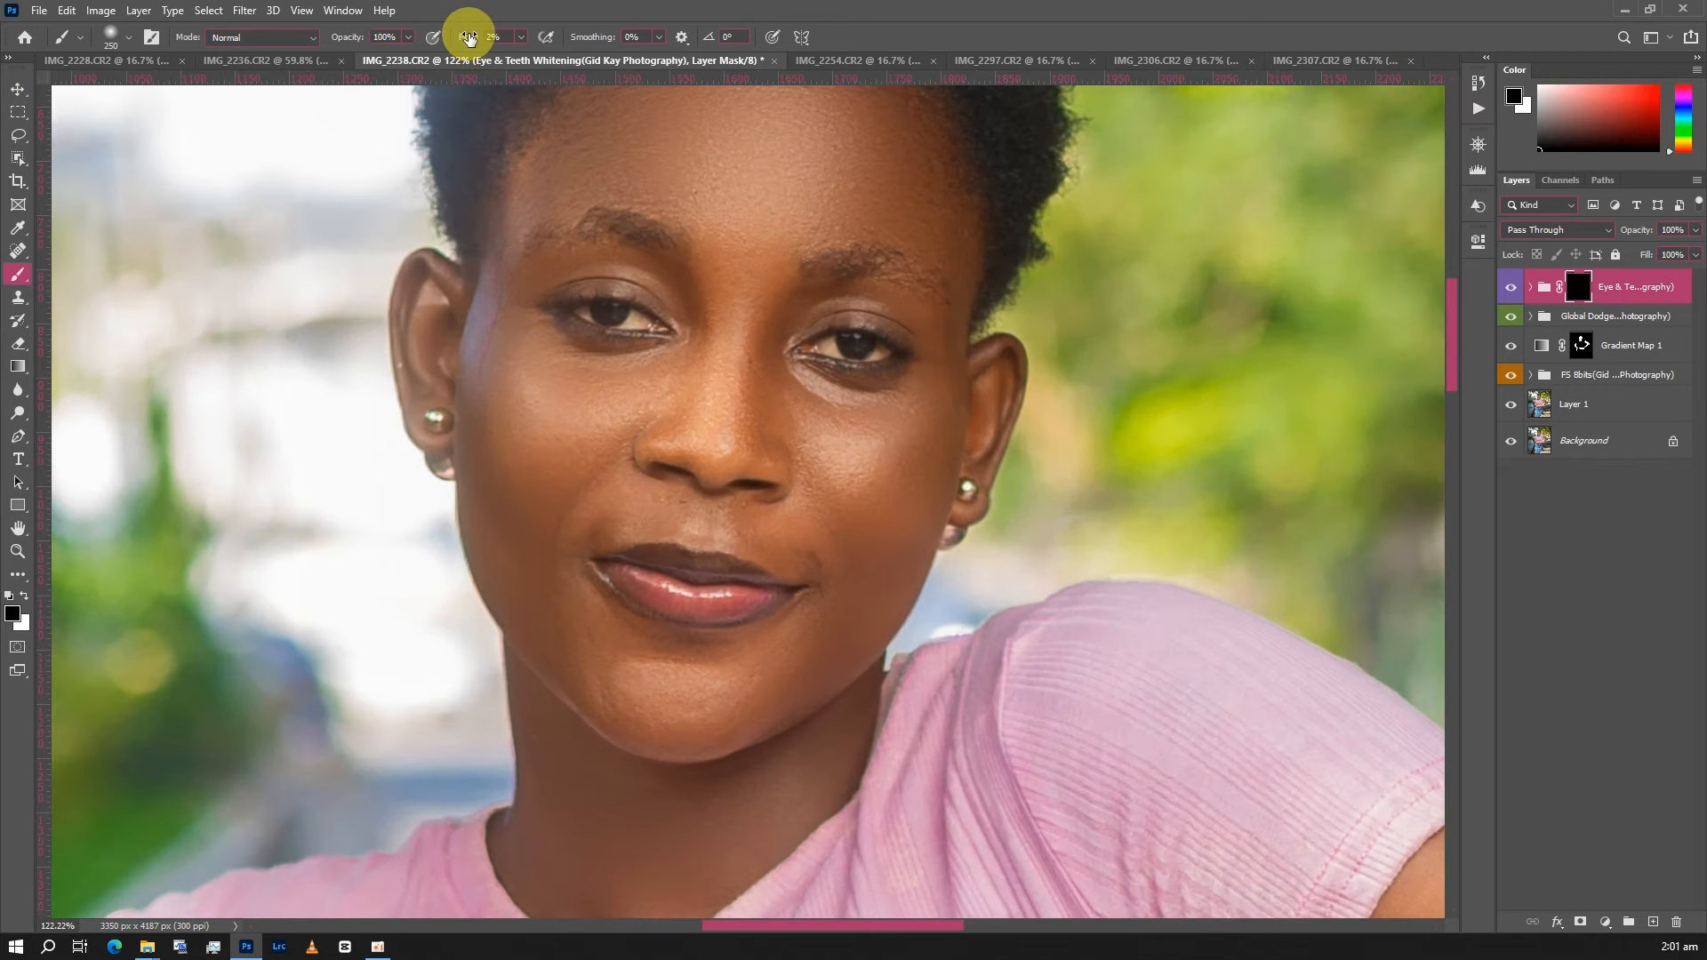
{"action": "left_click_drag", "start_coordinate": [466, 37], "coordinate": [606, 42]}
{"action": "left_click", "coordinate": [766, 42]}
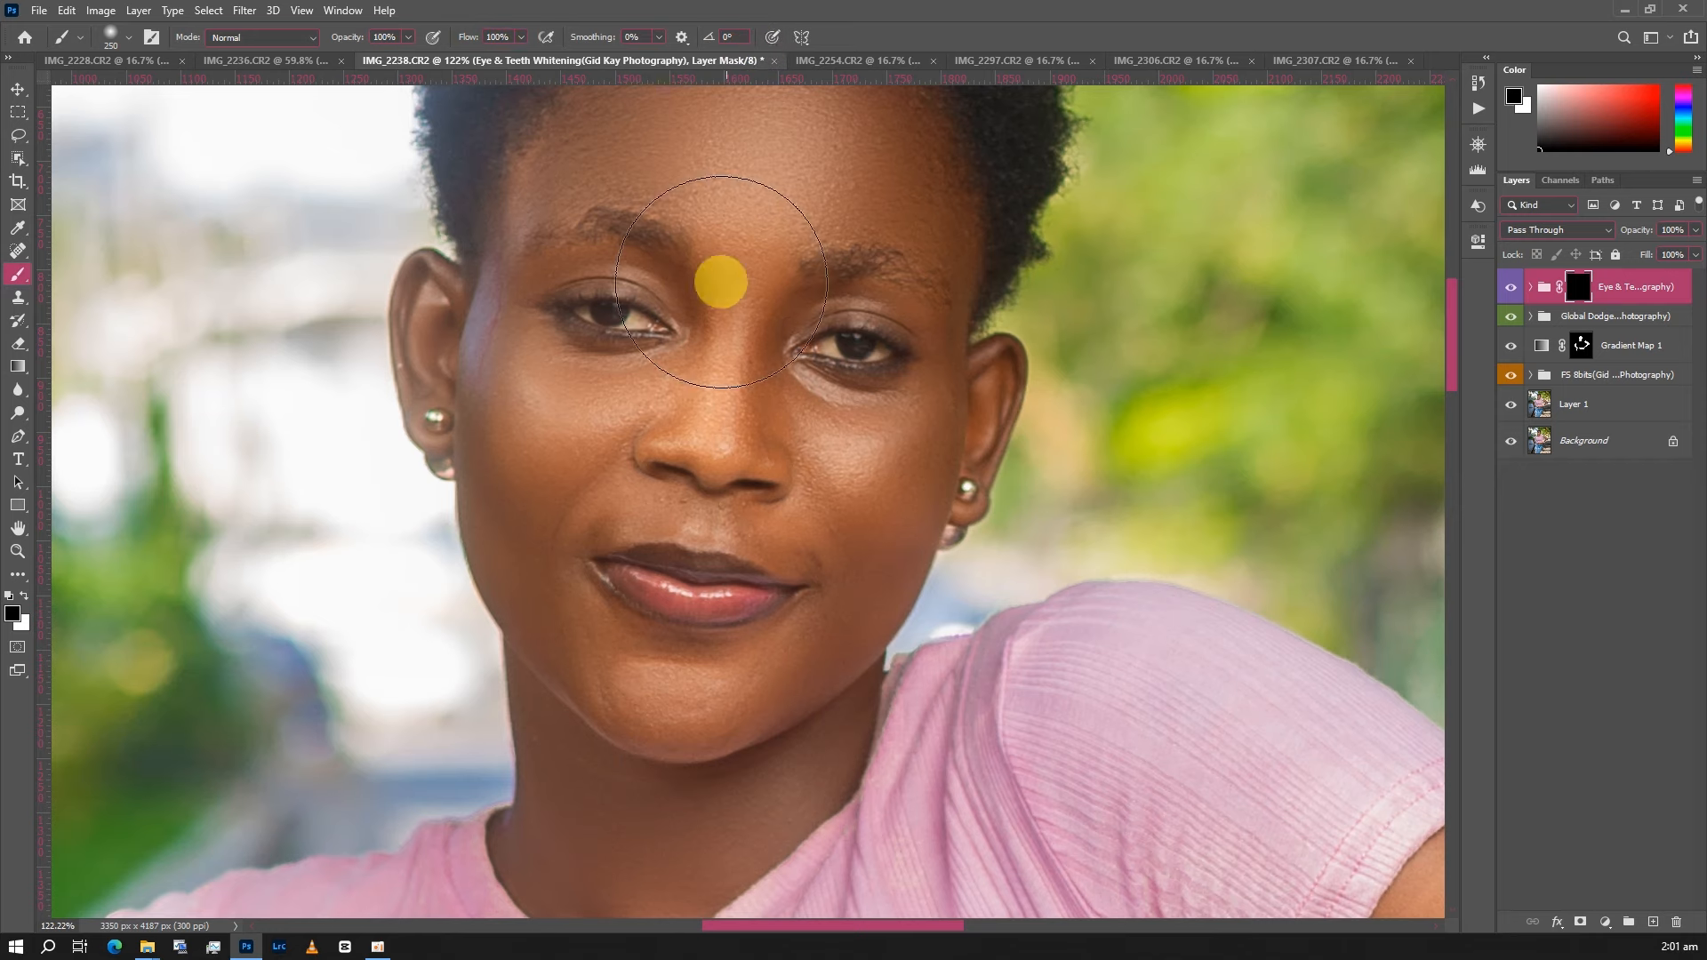
{"action": "scroll", "coordinate": [649, 342], "scroll_direction": "up", "scroll_amount": 1}
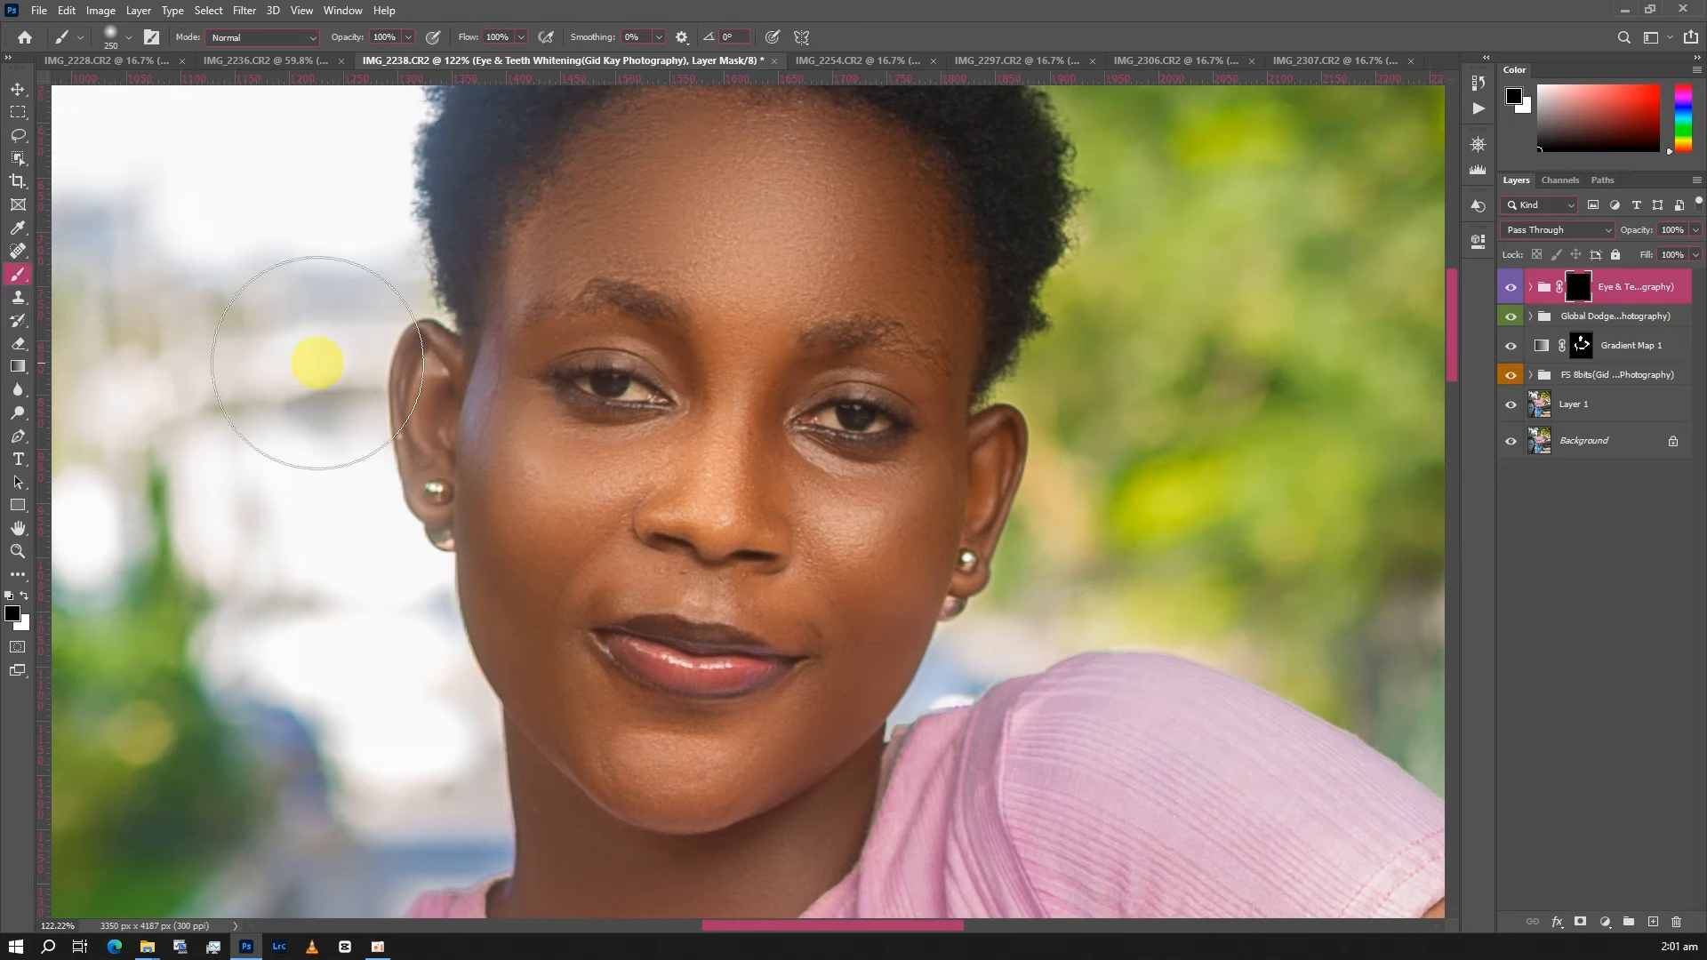
{"action": "left_click", "coordinate": [24, 596]}
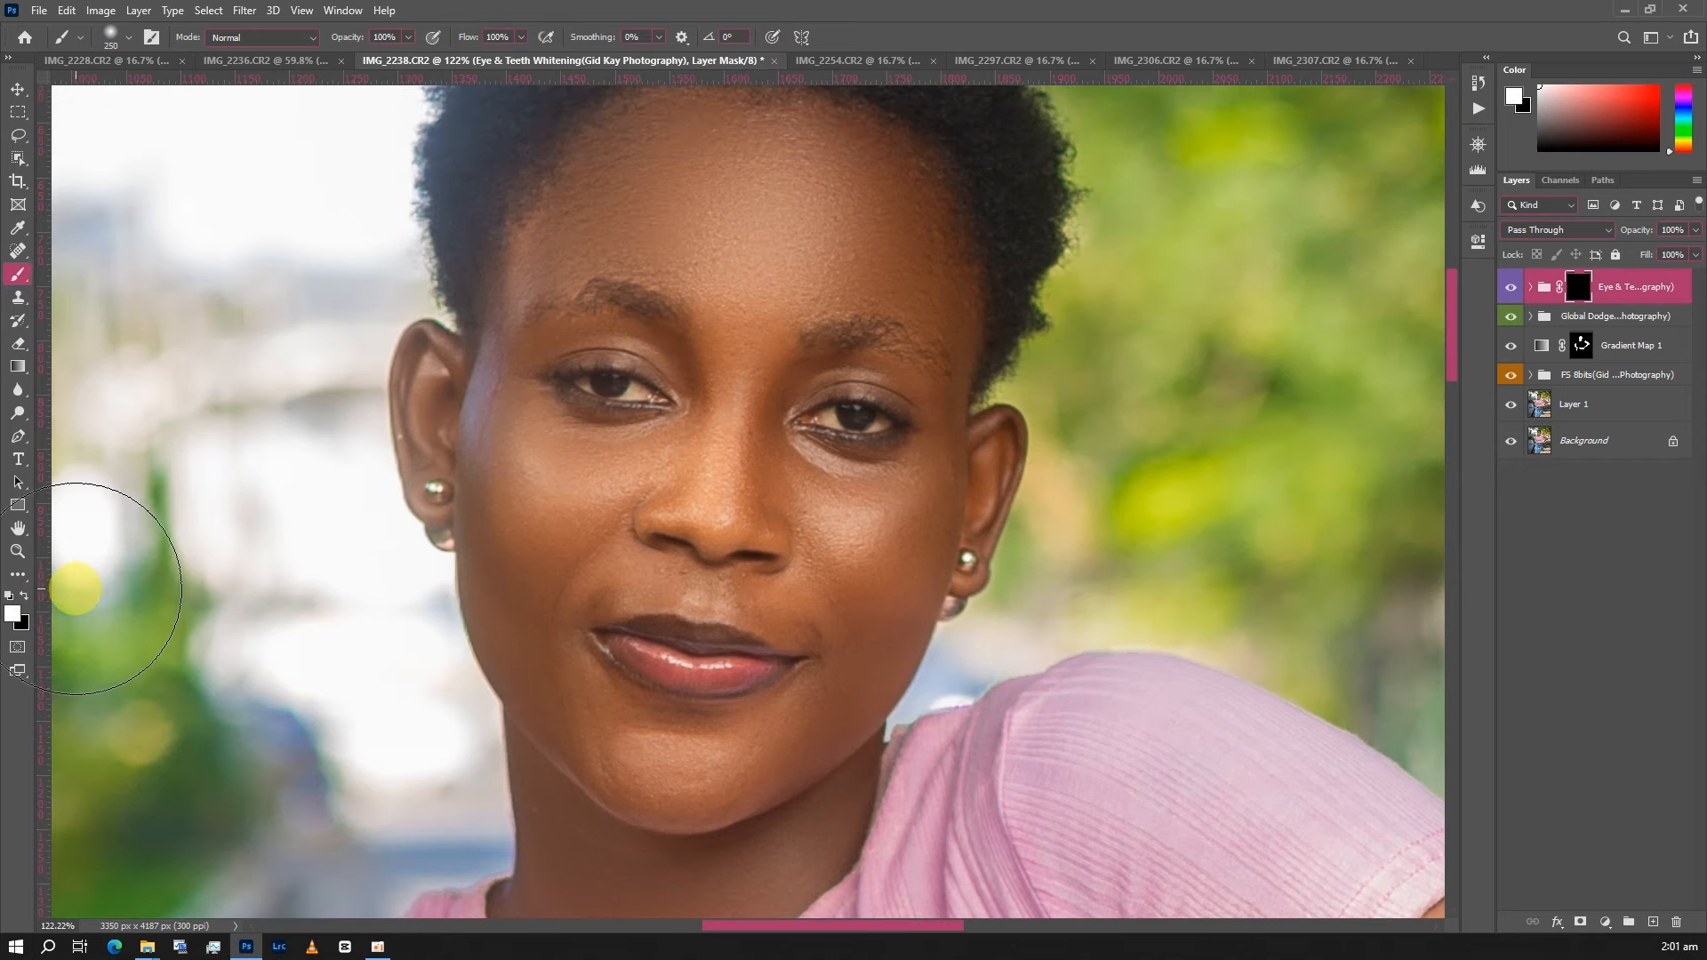
- Paint white with a brush of about 10 px over the eye nearer the wall to reveal the whitening
{"action": "scroll", "coordinate": [646, 385], "scroll_direction": "up", "scroll_amount": 1}
{"action": "key", "text": "bracketleft"}
{"action": "key", "text": "bracketleft"}
{"action": "key", "text": "bracketleft"}
{"action": "key", "text": "bracketleft"}
{"action": "key", "text": "bracketleft"}
{"action": "key", "text": "bracketleft"}
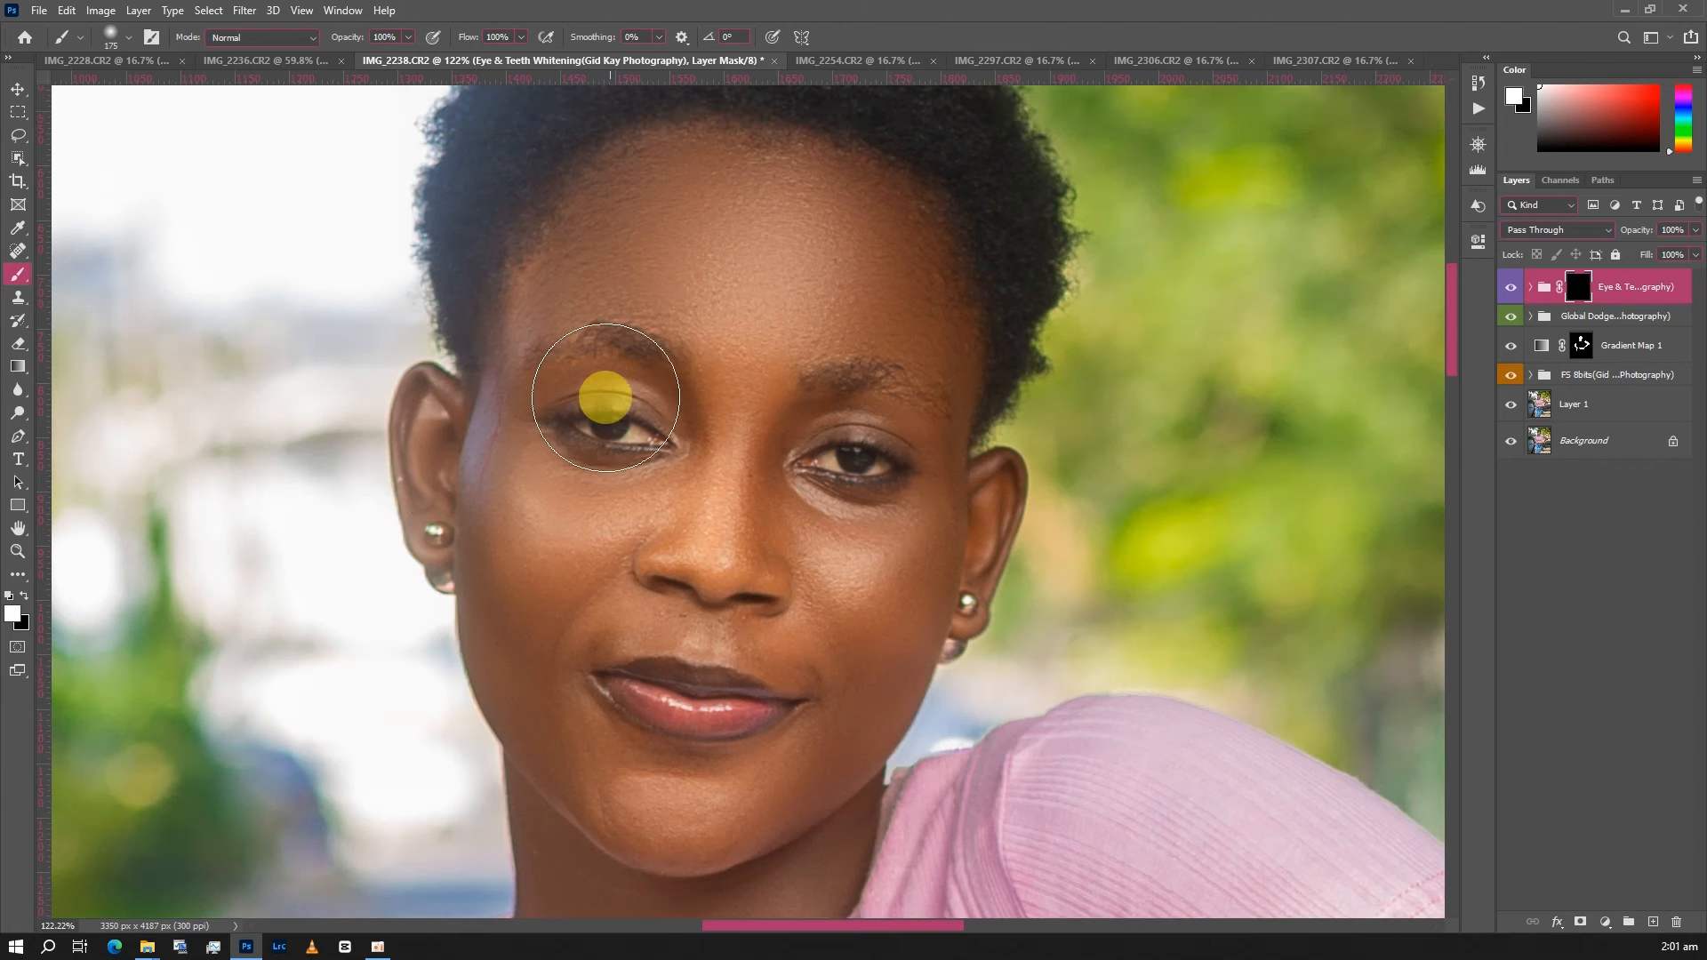
{"action": "key", "text": "bracketleft"}
{"action": "key", "text": "bracketleft"}
{"action": "key", "text": "bracketleft"}
{"action": "key", "text": "bracketleft"}
{"action": "key", "text": "bracketleft"}
{"action": "key", "text": "bracketleft"}
{"action": "key", "text": "bracketleft"}
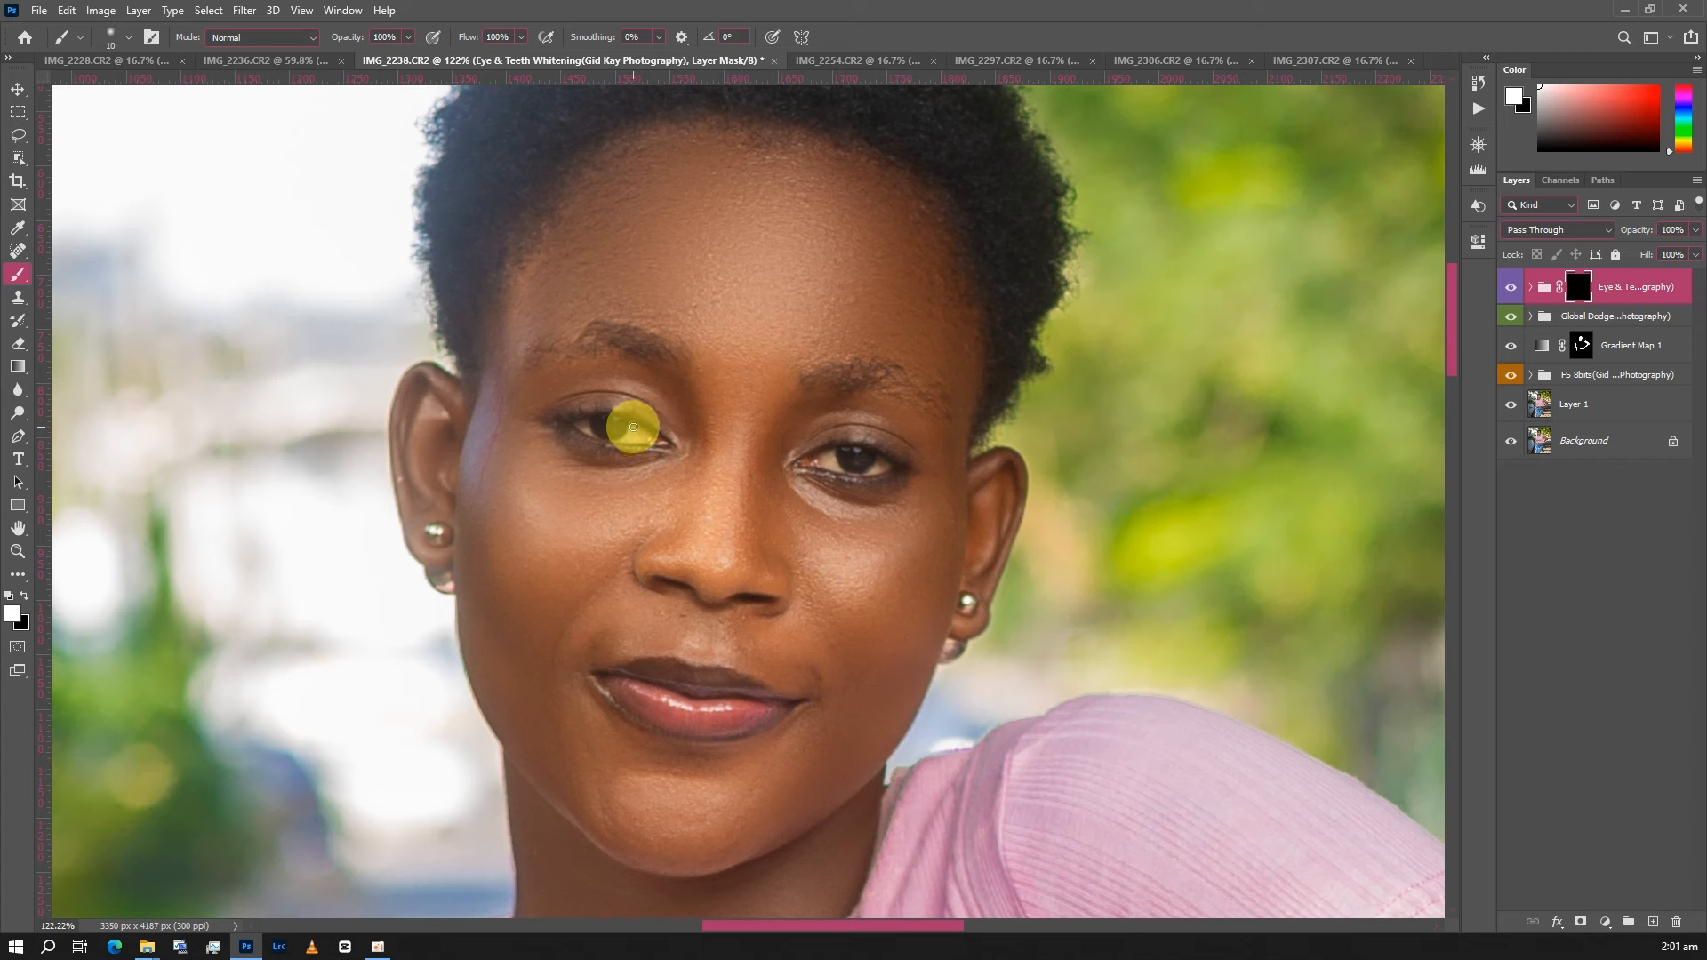
{"action": "left_click_drag", "start_coordinate": [637, 430], "coordinate": [646, 437]}
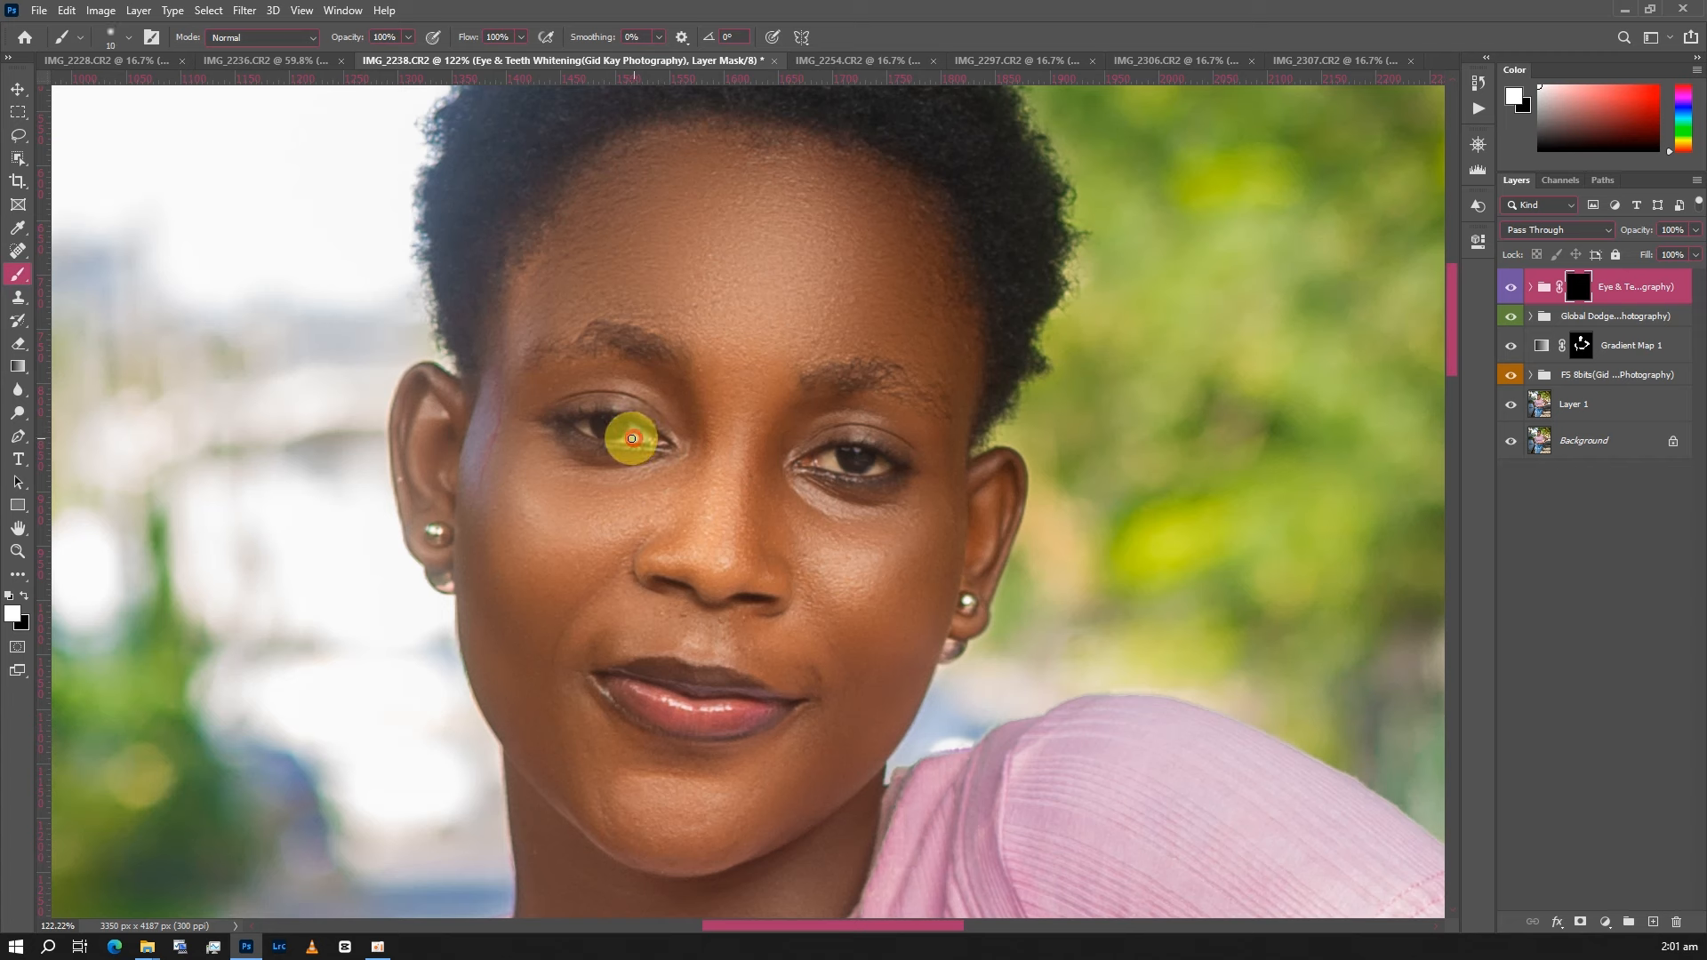
{"action": "key", "text": "bracketright"}
{"action": "left_click_drag", "start_coordinate": [583, 424], "coordinate": [617, 442]}
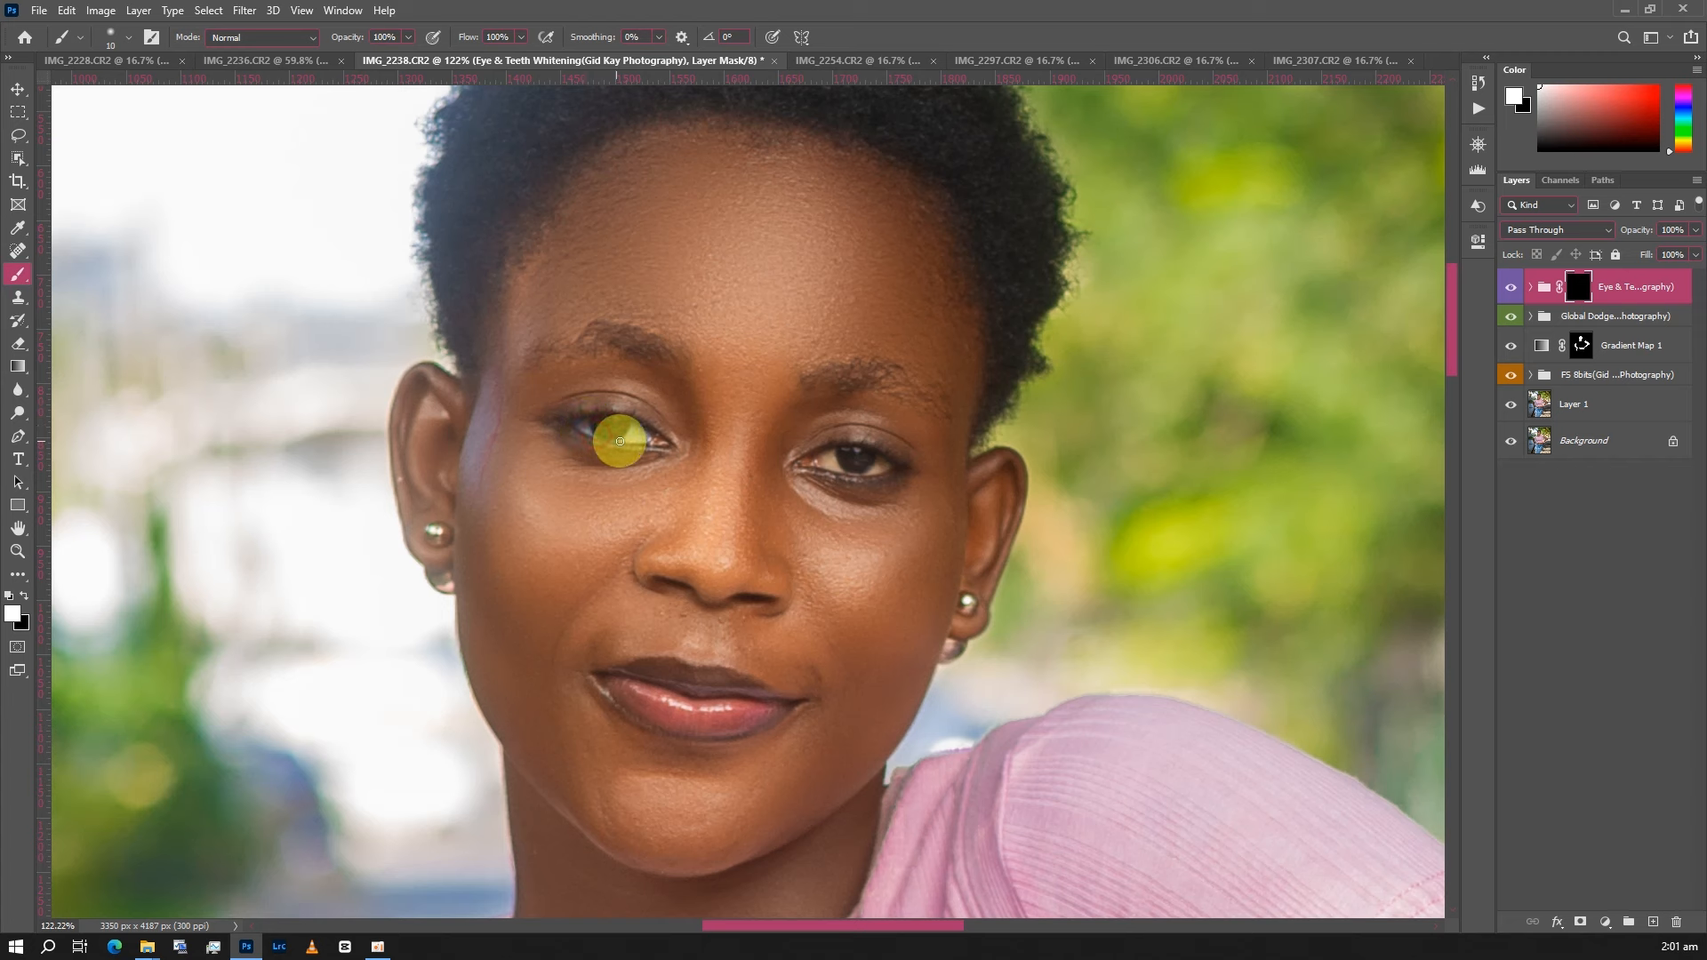
- Paint the whitening mask white over the other eye with a small brush
{"action": "key", "text": "bracketright"}
{"action": "key", "text": "bracketleft"}
{"action": "mouse_move", "coordinate": [854, 452]}
{"action": "left_mouse_down"}
{"action": "mouse_move", "coordinate": [828, 462]}
{"action": "mouse_move", "coordinate": [862, 471]}
{"action": "left_mouse_up"}
{"action": "key", "text": "bracketright"}
{"action": "key", "text": "bracketright"}
{"action": "key", "text": "bracketleft"}
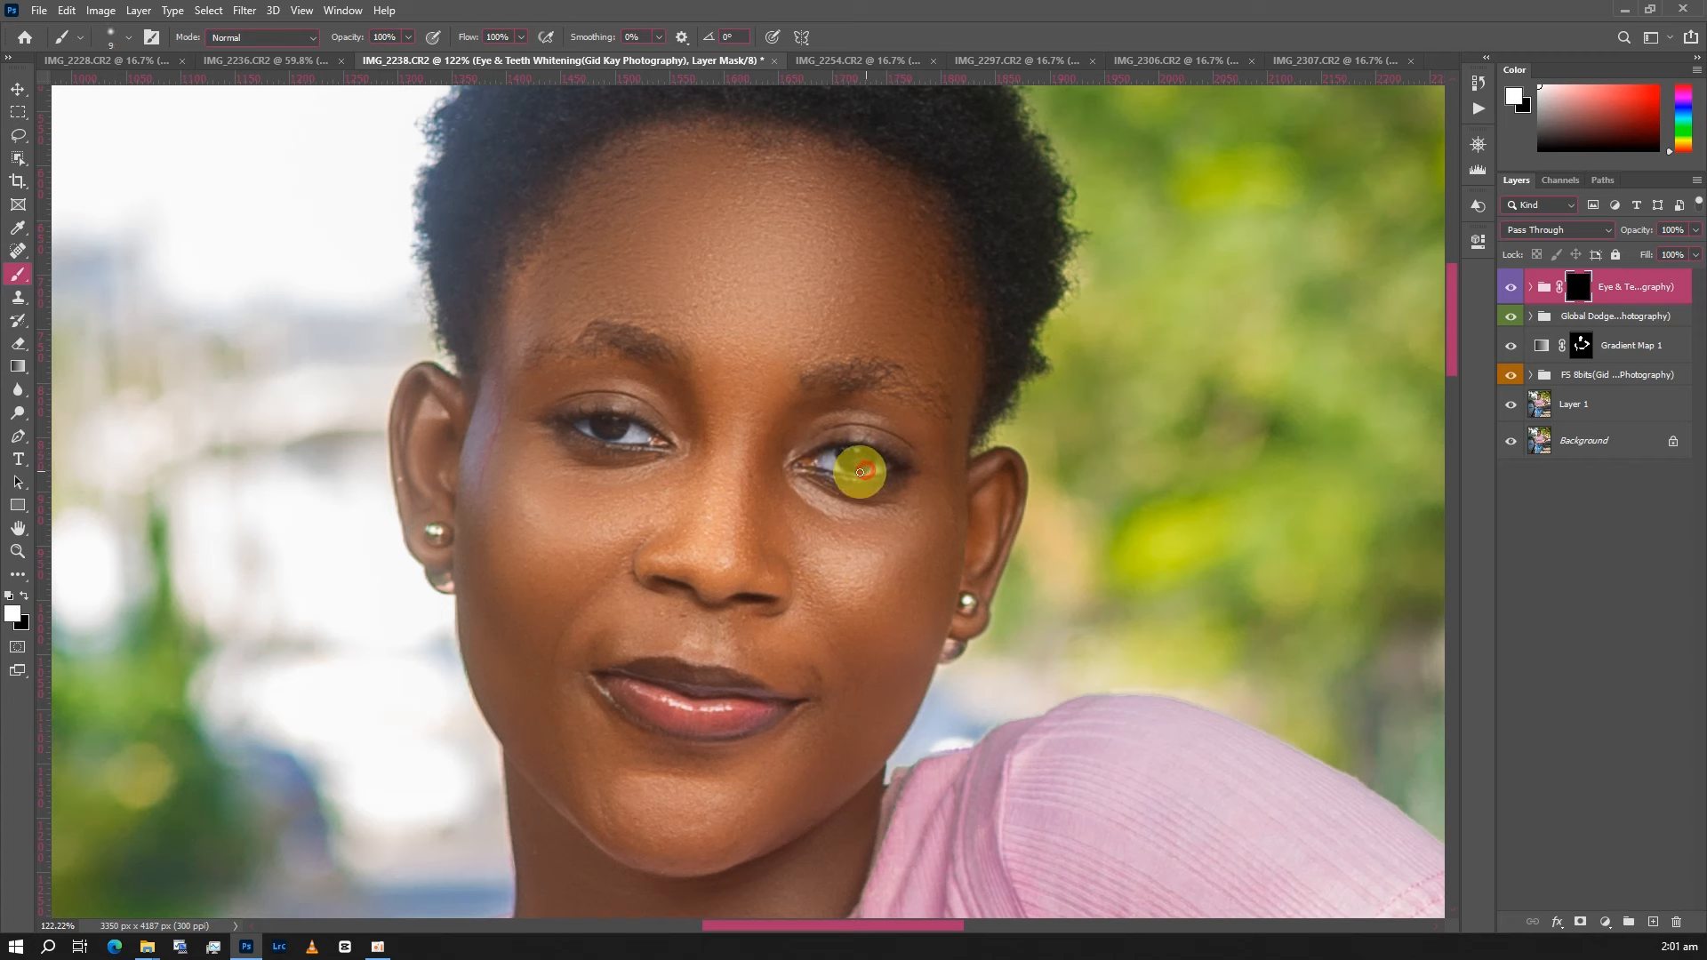
- Set the Eye & Teeth Whitening group's opacity to 70% and check the whole portrait in the Navigator preview
{"action": "scroll", "coordinate": [843, 470], "scroll_direction": "down", "scroll_amount": 1}
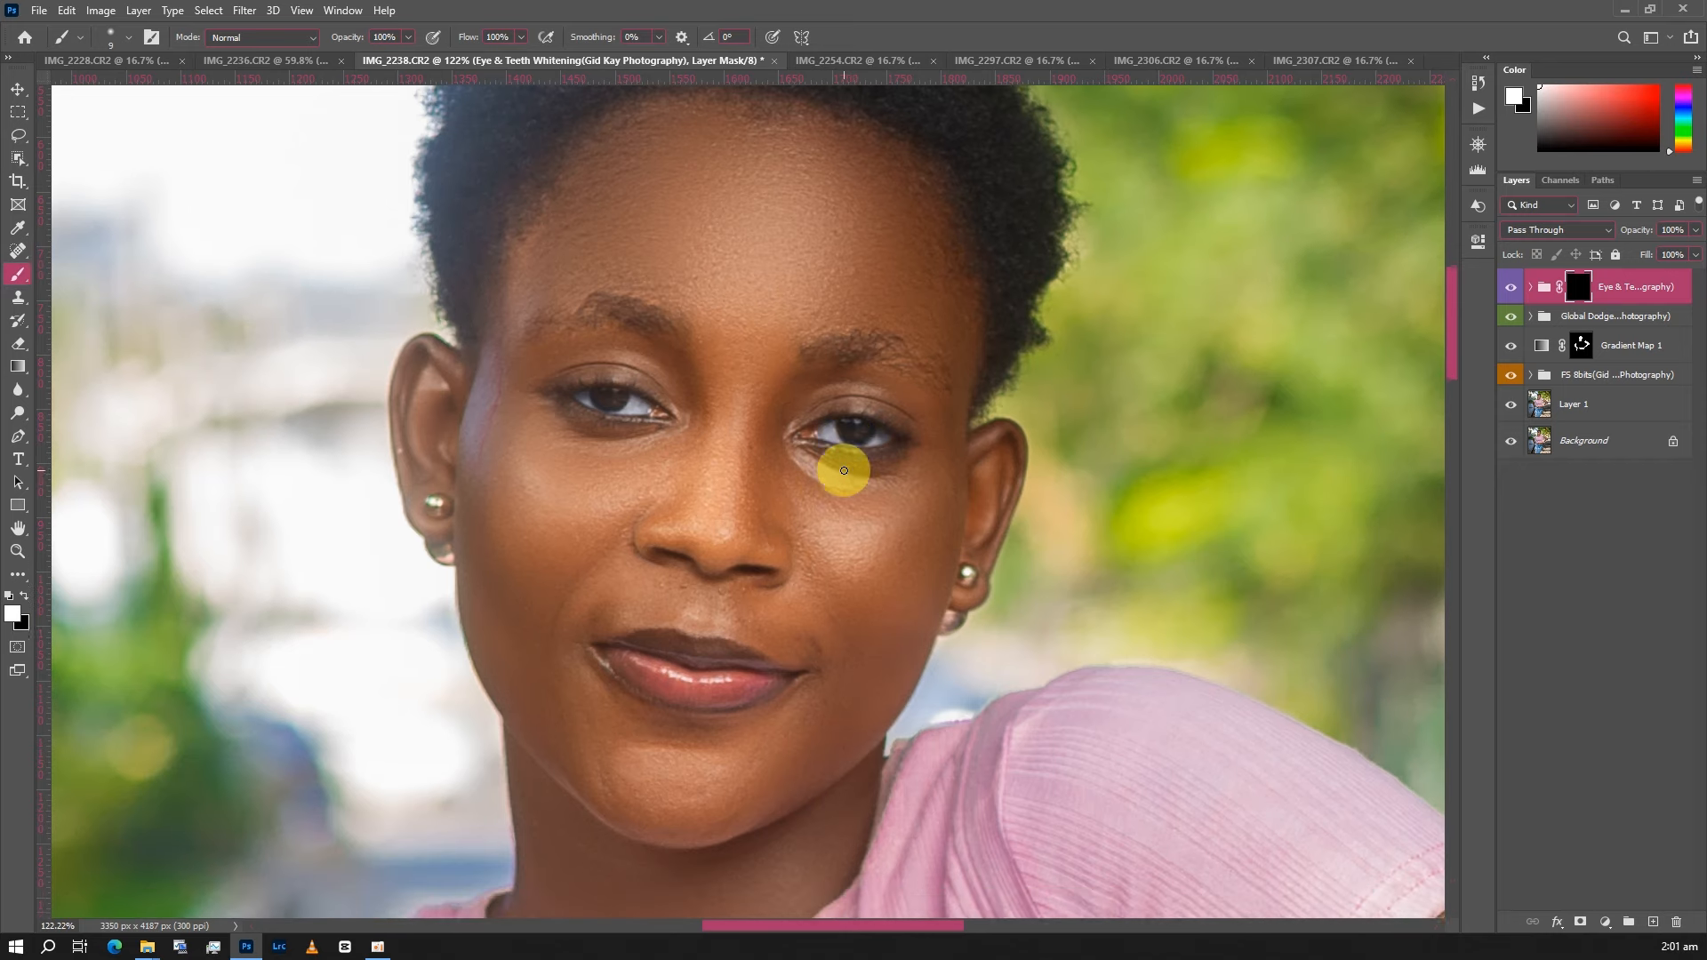
{"action": "scroll", "coordinate": [837, 469], "scroll_direction": "down", "scroll_amount": 3}
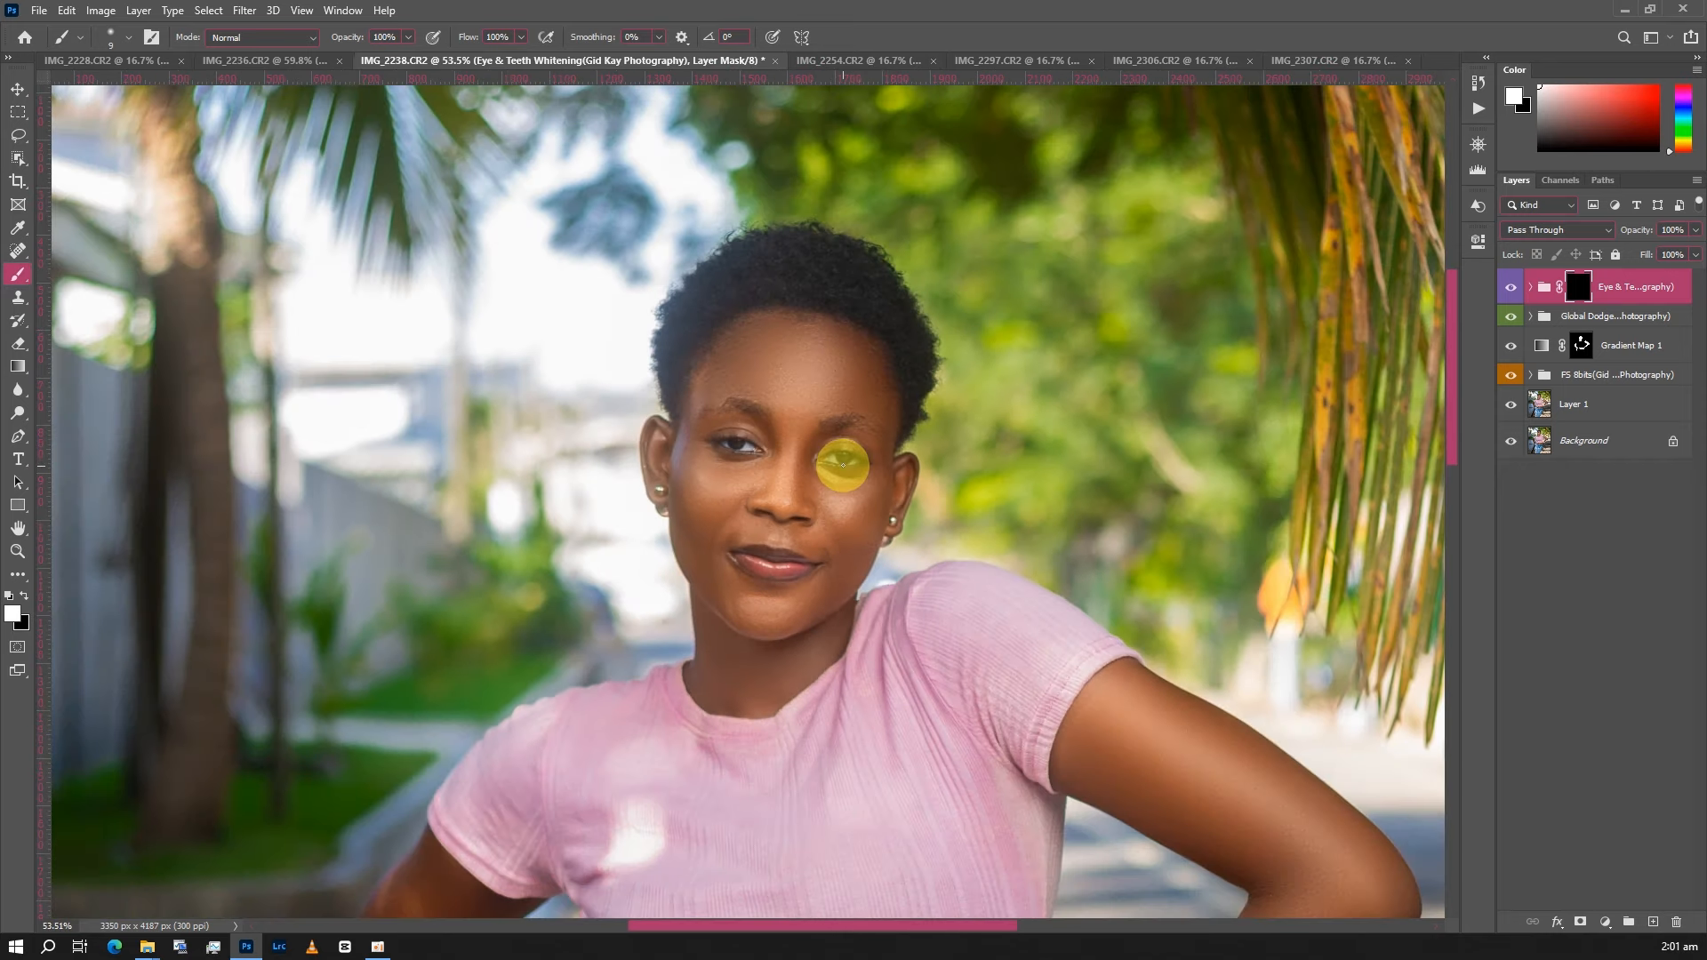
{"action": "key", "text": "v"}
{"action": "scroll", "coordinate": [863, 461], "scroll_direction": "down", "scroll_amount": 3}
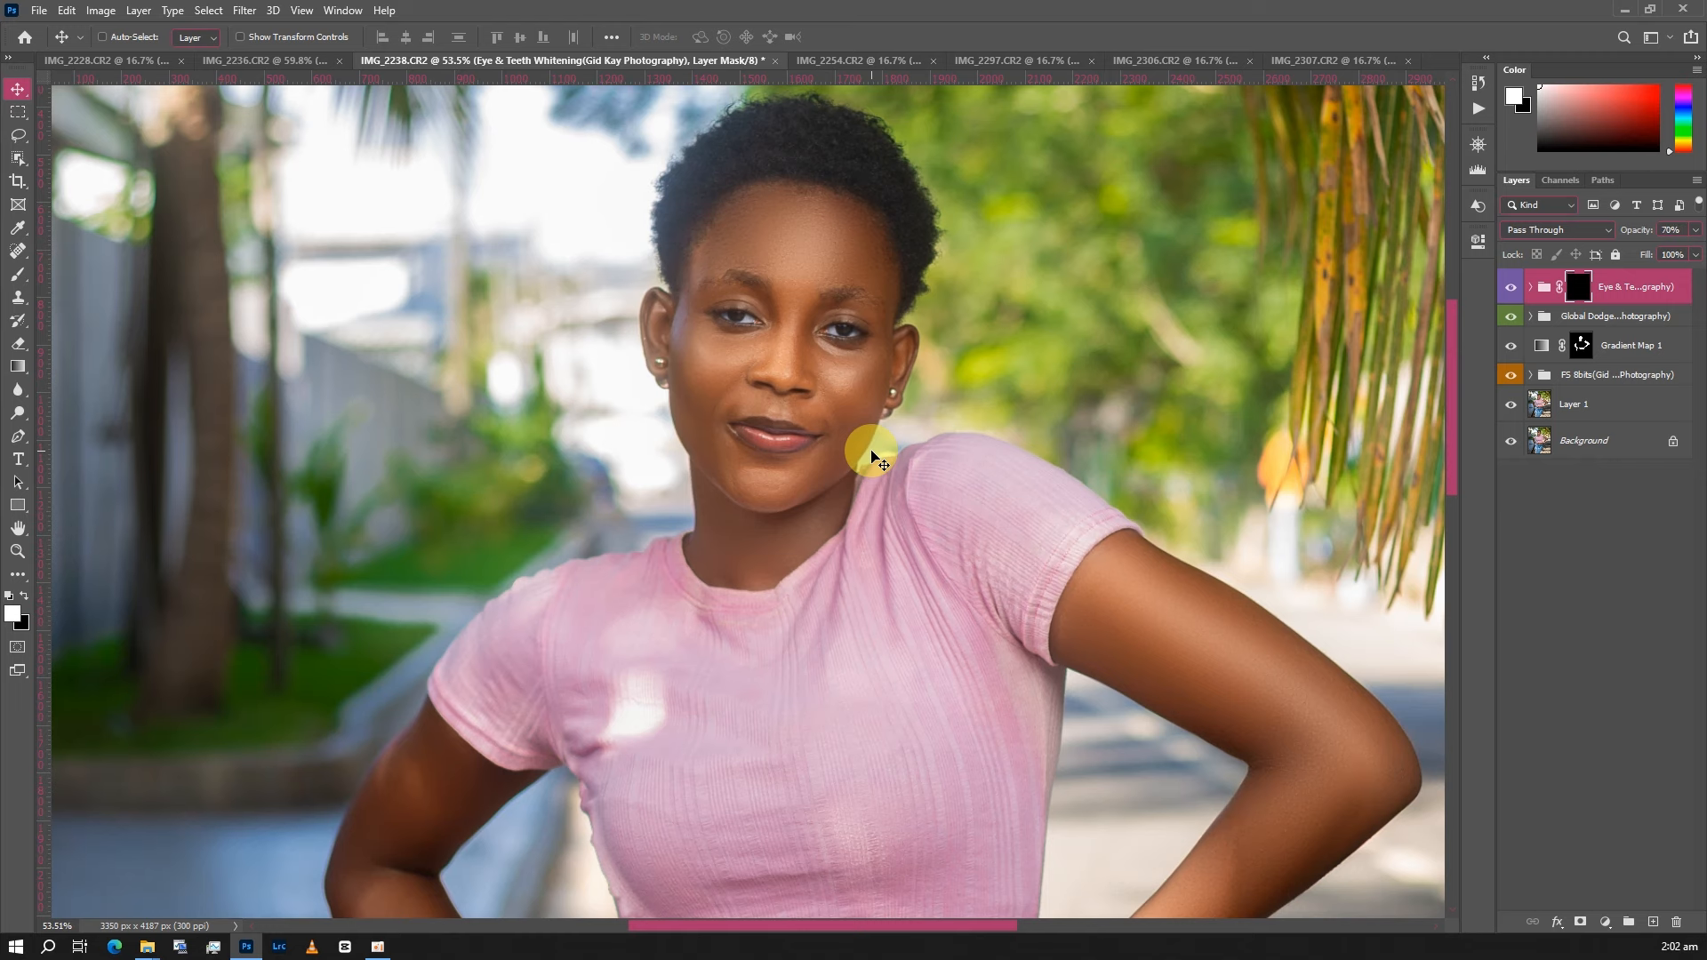
{"action": "key", "text": "ctrl+0"}
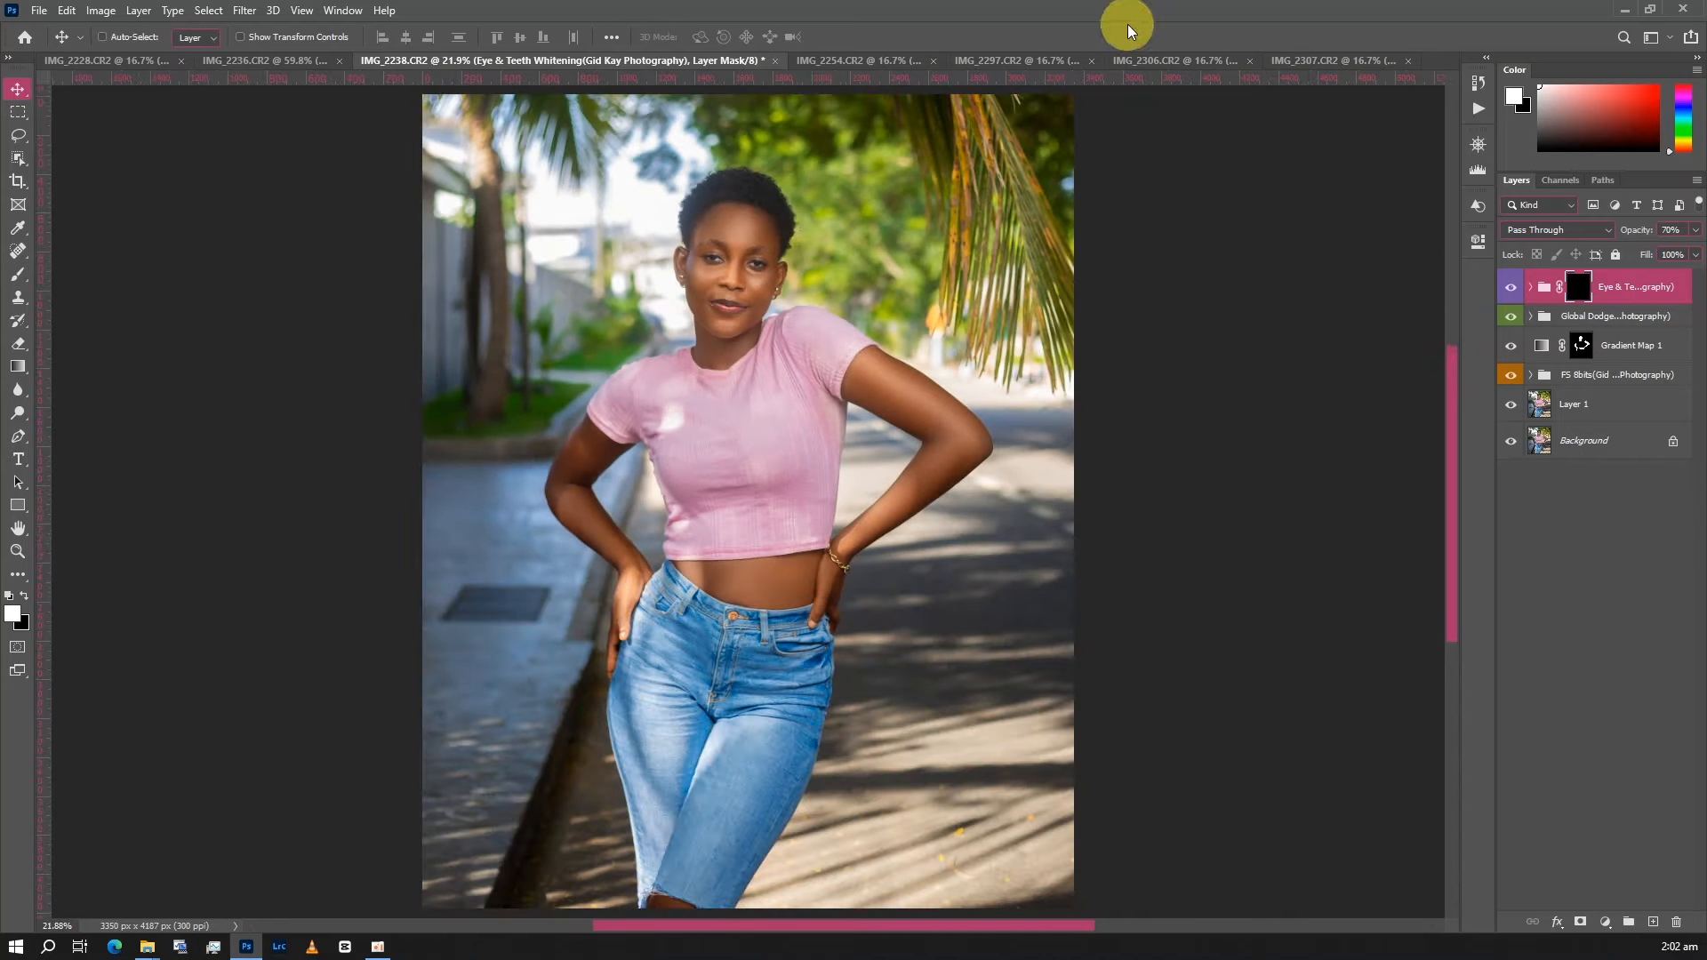
{"action": "left_click", "coordinate": [1479, 140]}
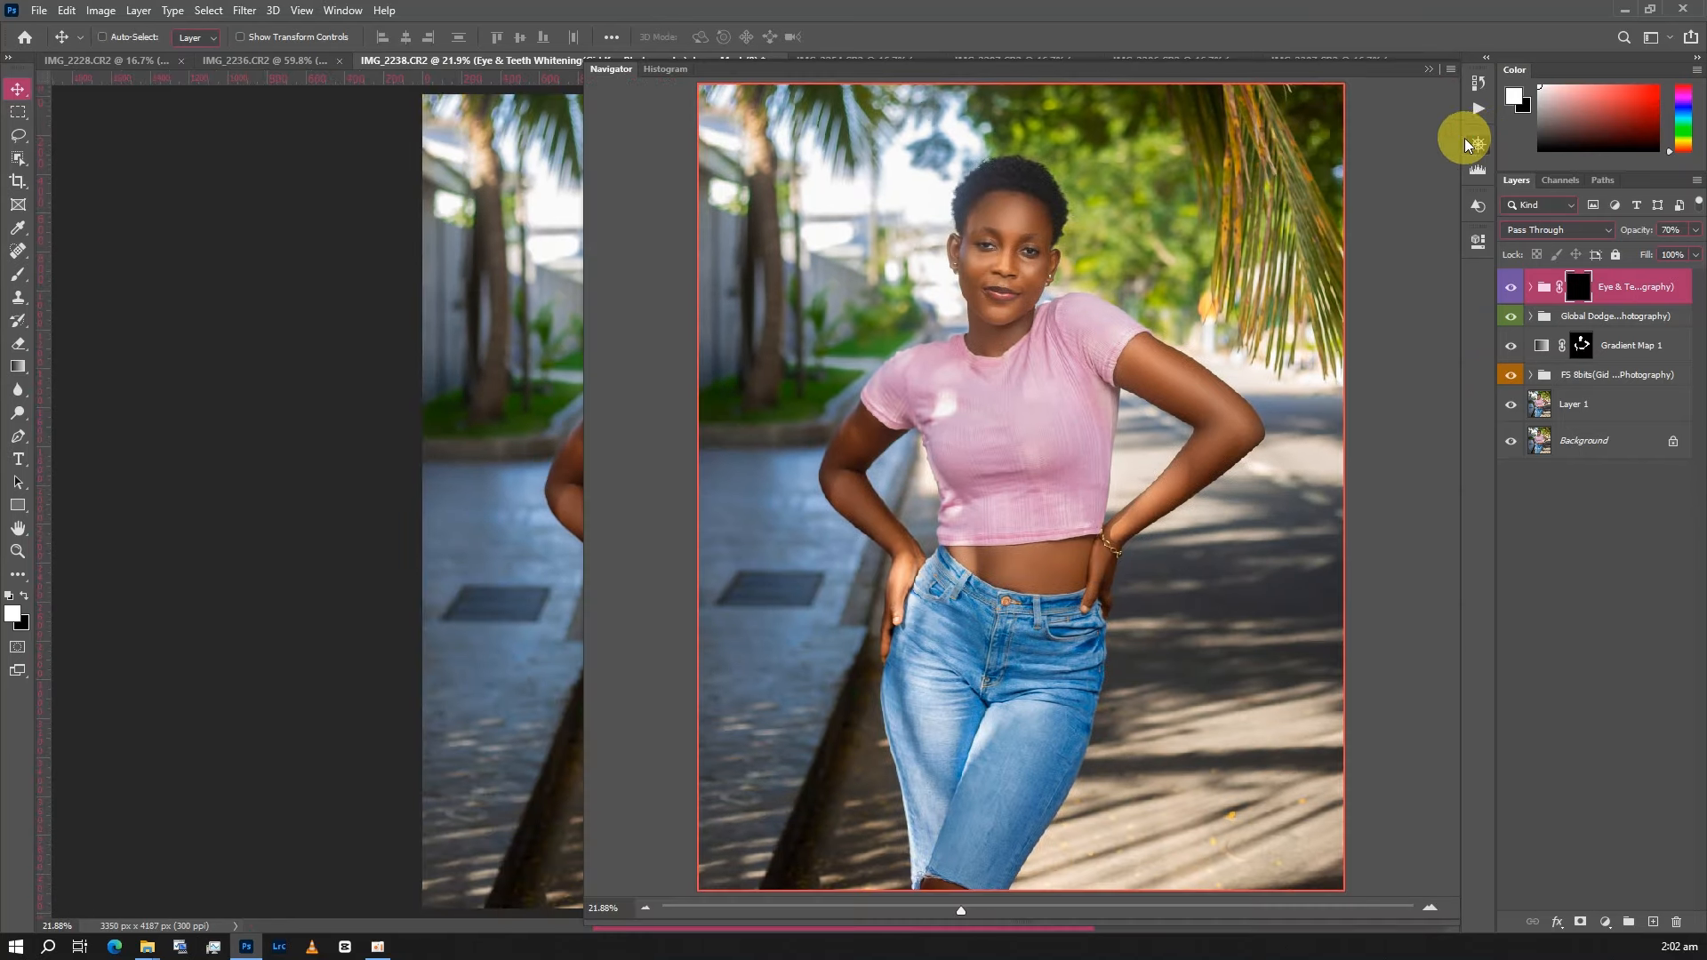
{"action": "left_click", "coordinate": [1428, 67]}
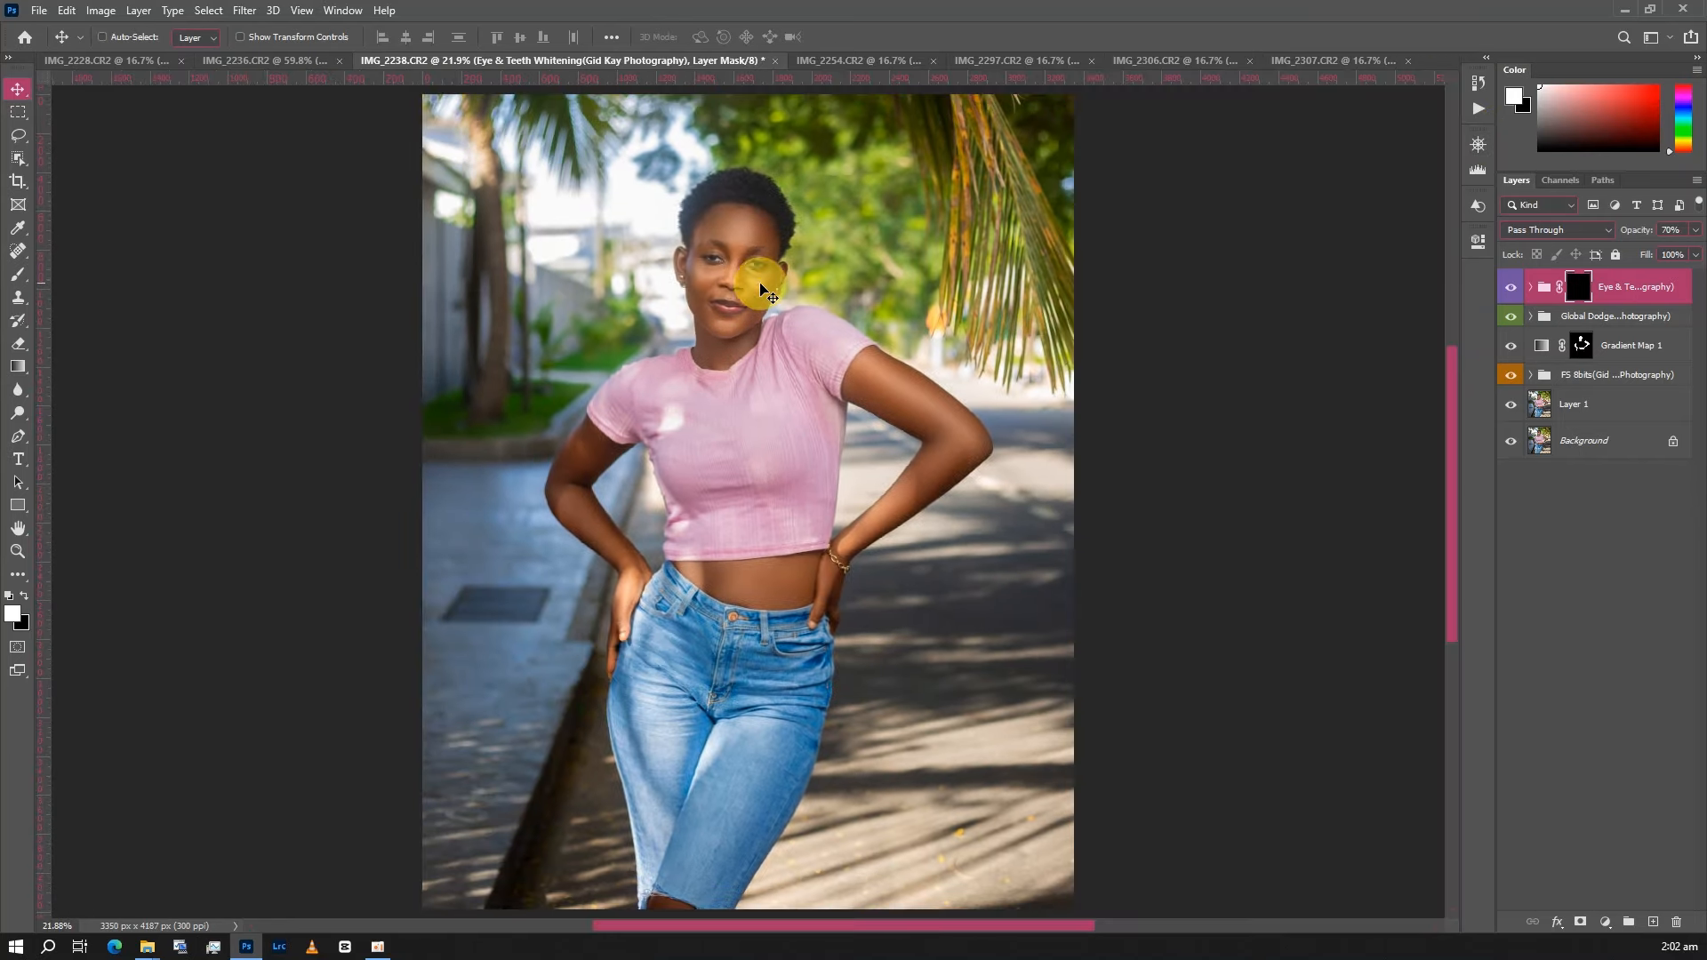
- Add a Curves adjustment above the Eye & Teeth Whitening group and raise the RGB curve's midtones slightly
{"action": "scroll", "coordinate": [747, 255], "scroll_direction": "up", "scroll_amount": 5}
{"action": "scroll", "coordinate": [746, 255], "scroll_direction": "up", "scroll_amount": 3}
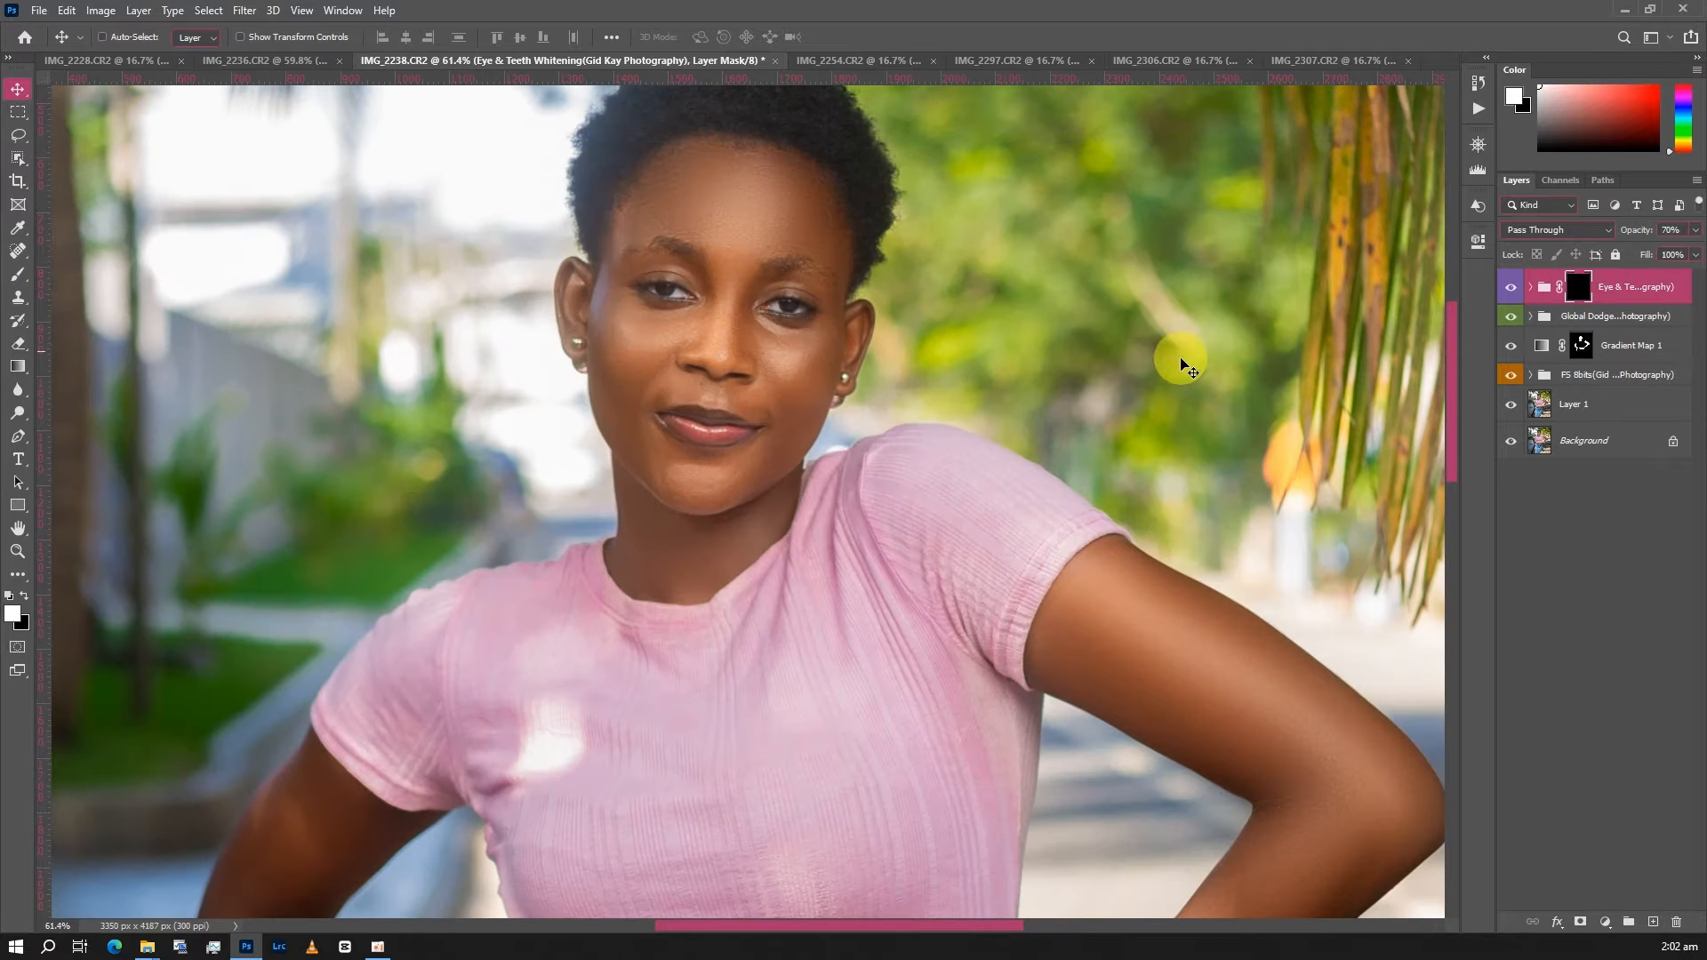
{"action": "left_click", "coordinate": [1605, 921]}
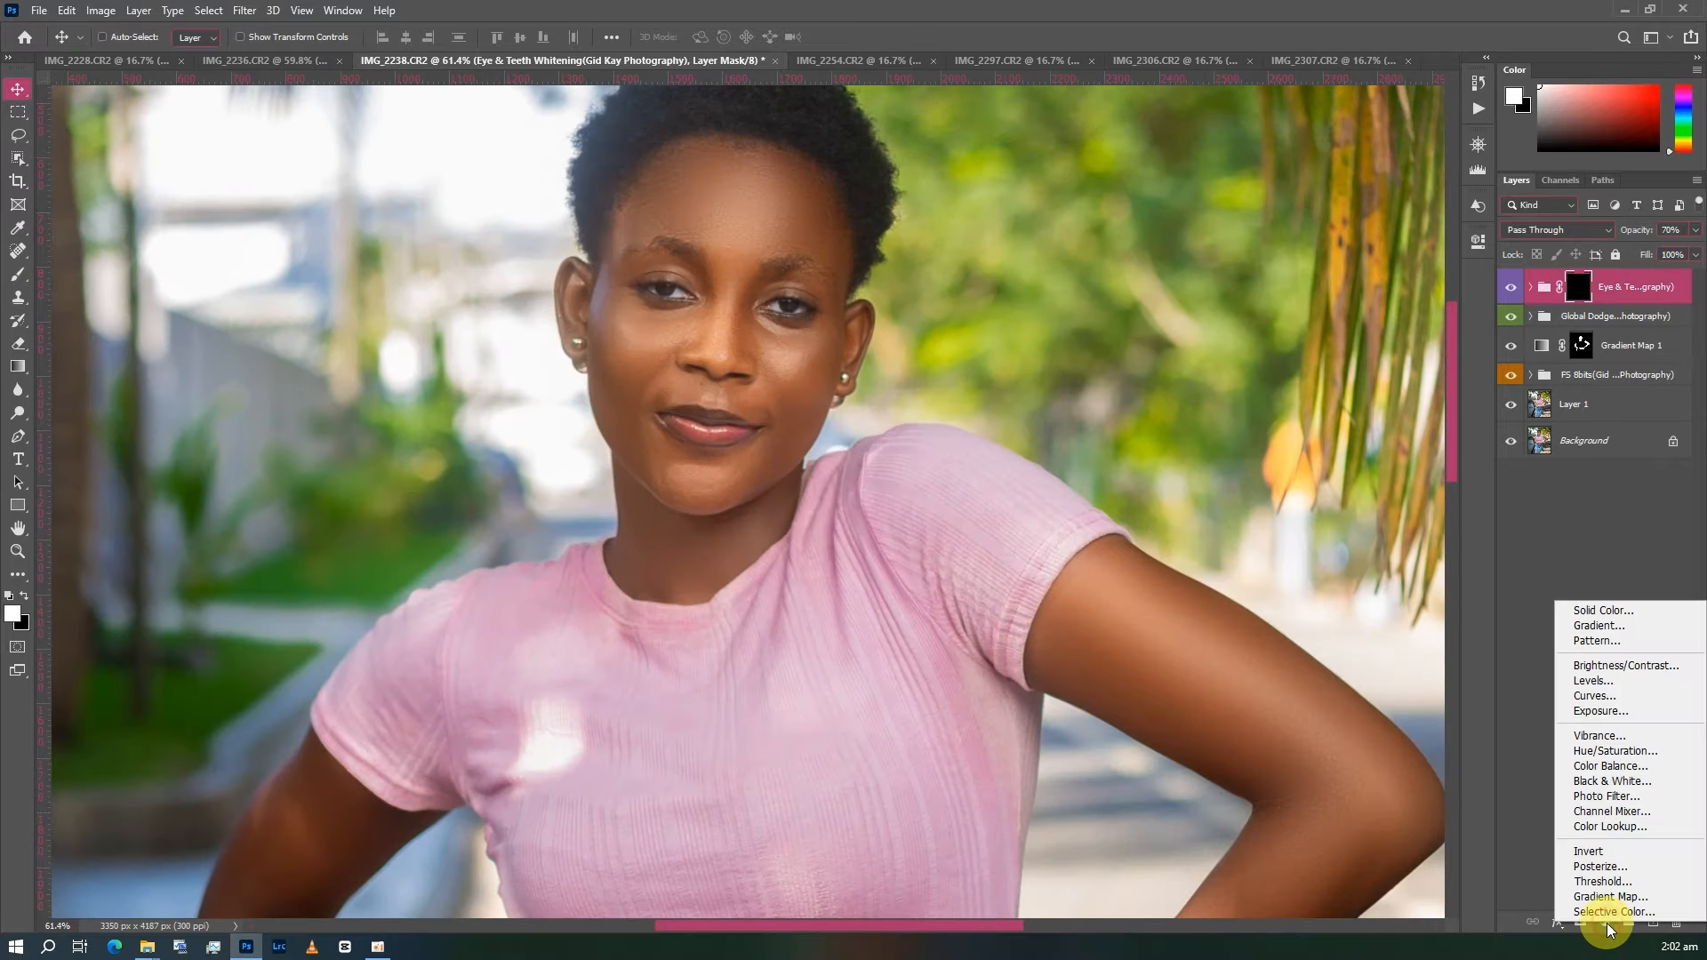
{"action": "left_click", "coordinate": [1608, 697]}
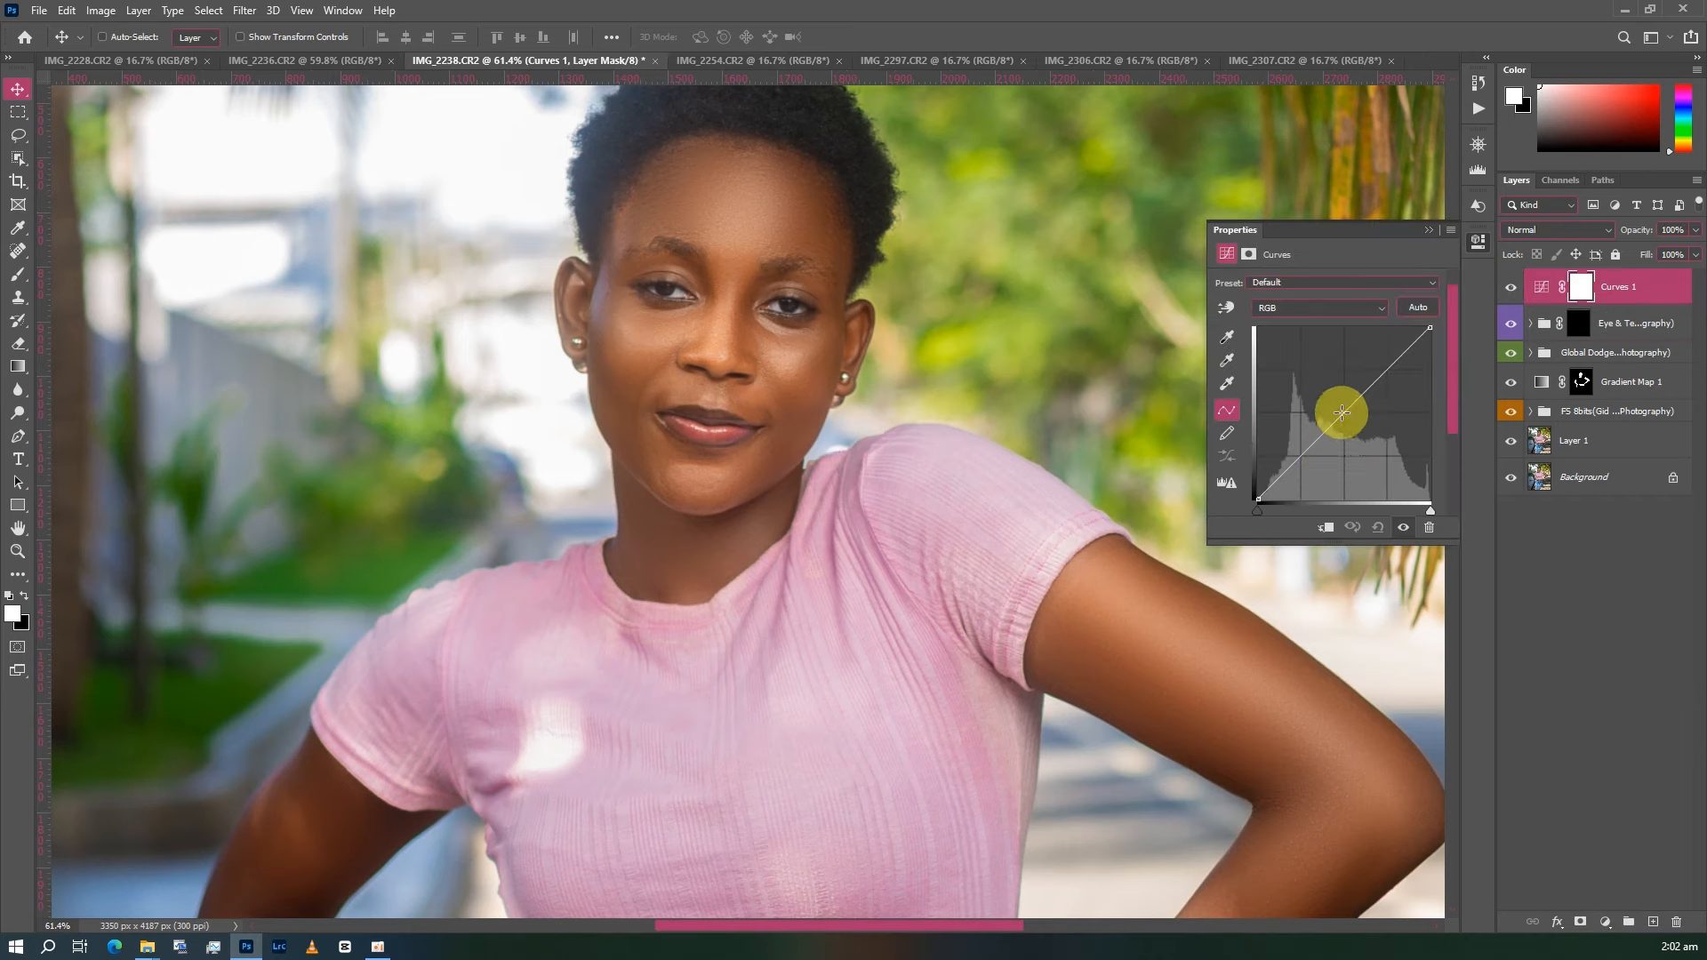
{"action": "left_click_drag", "start_coordinate": [1339, 416], "coordinate": [1333, 402]}
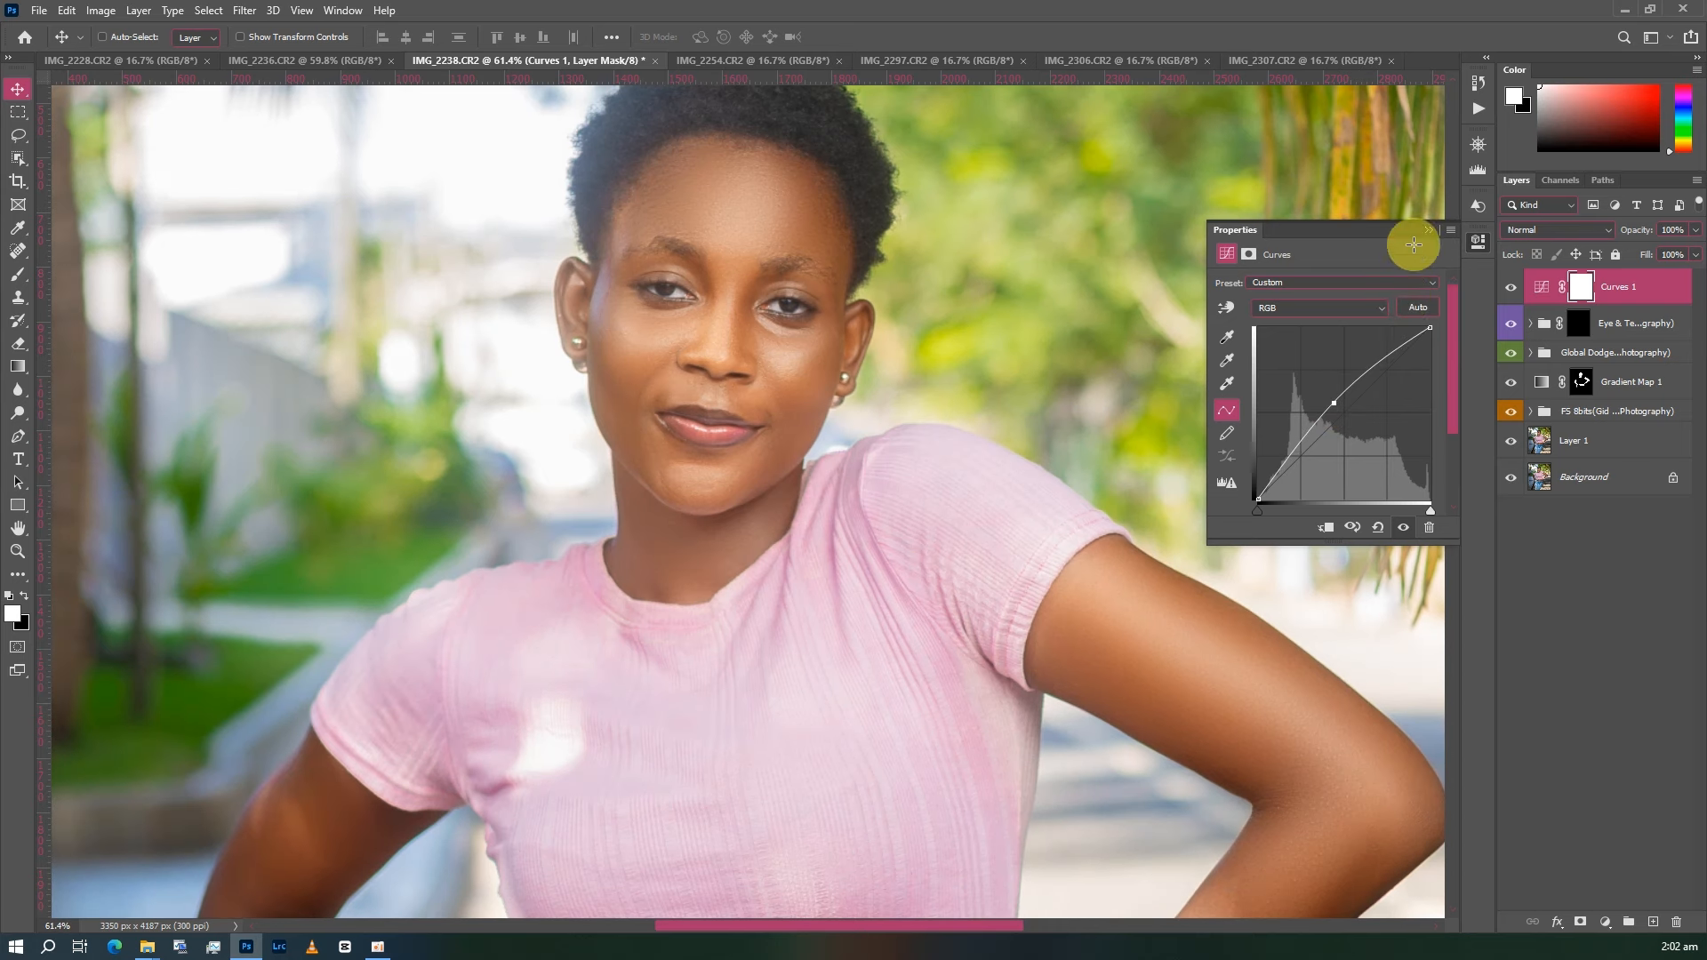
{"action": "left_click", "coordinate": [1430, 233]}
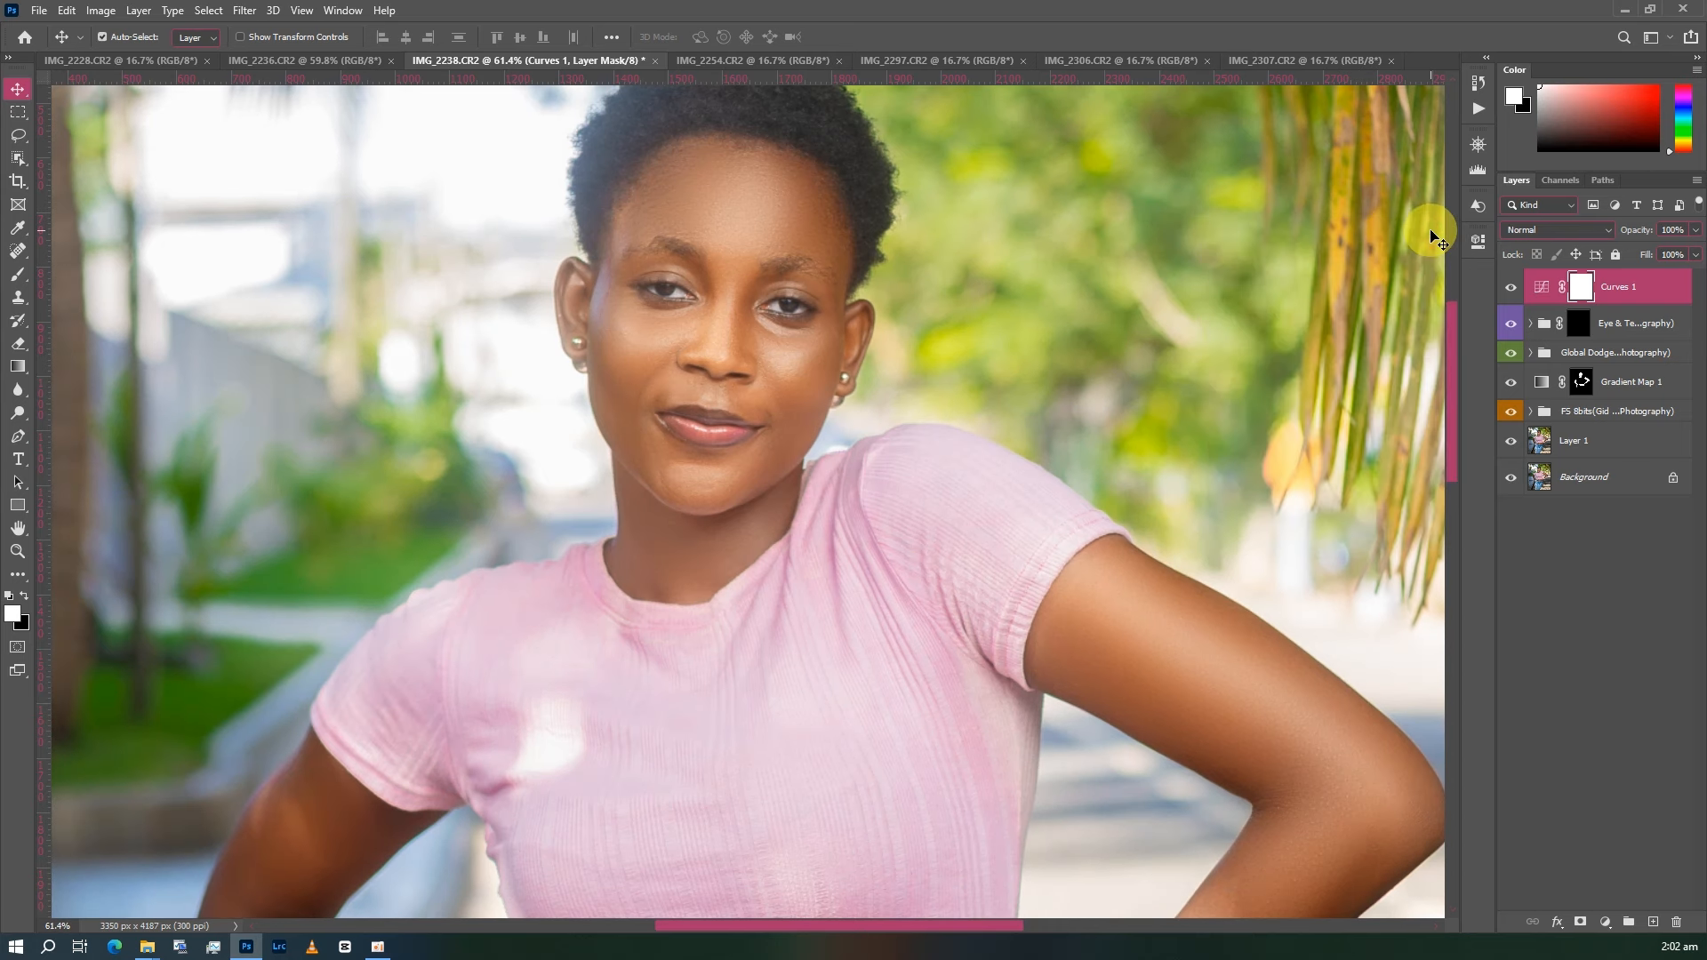
- Invert the Curves 1 mask and replace it with a copy of the Eye & Teeth Whitening group's mask
{"action": "key", "text": "ctrl+i"}
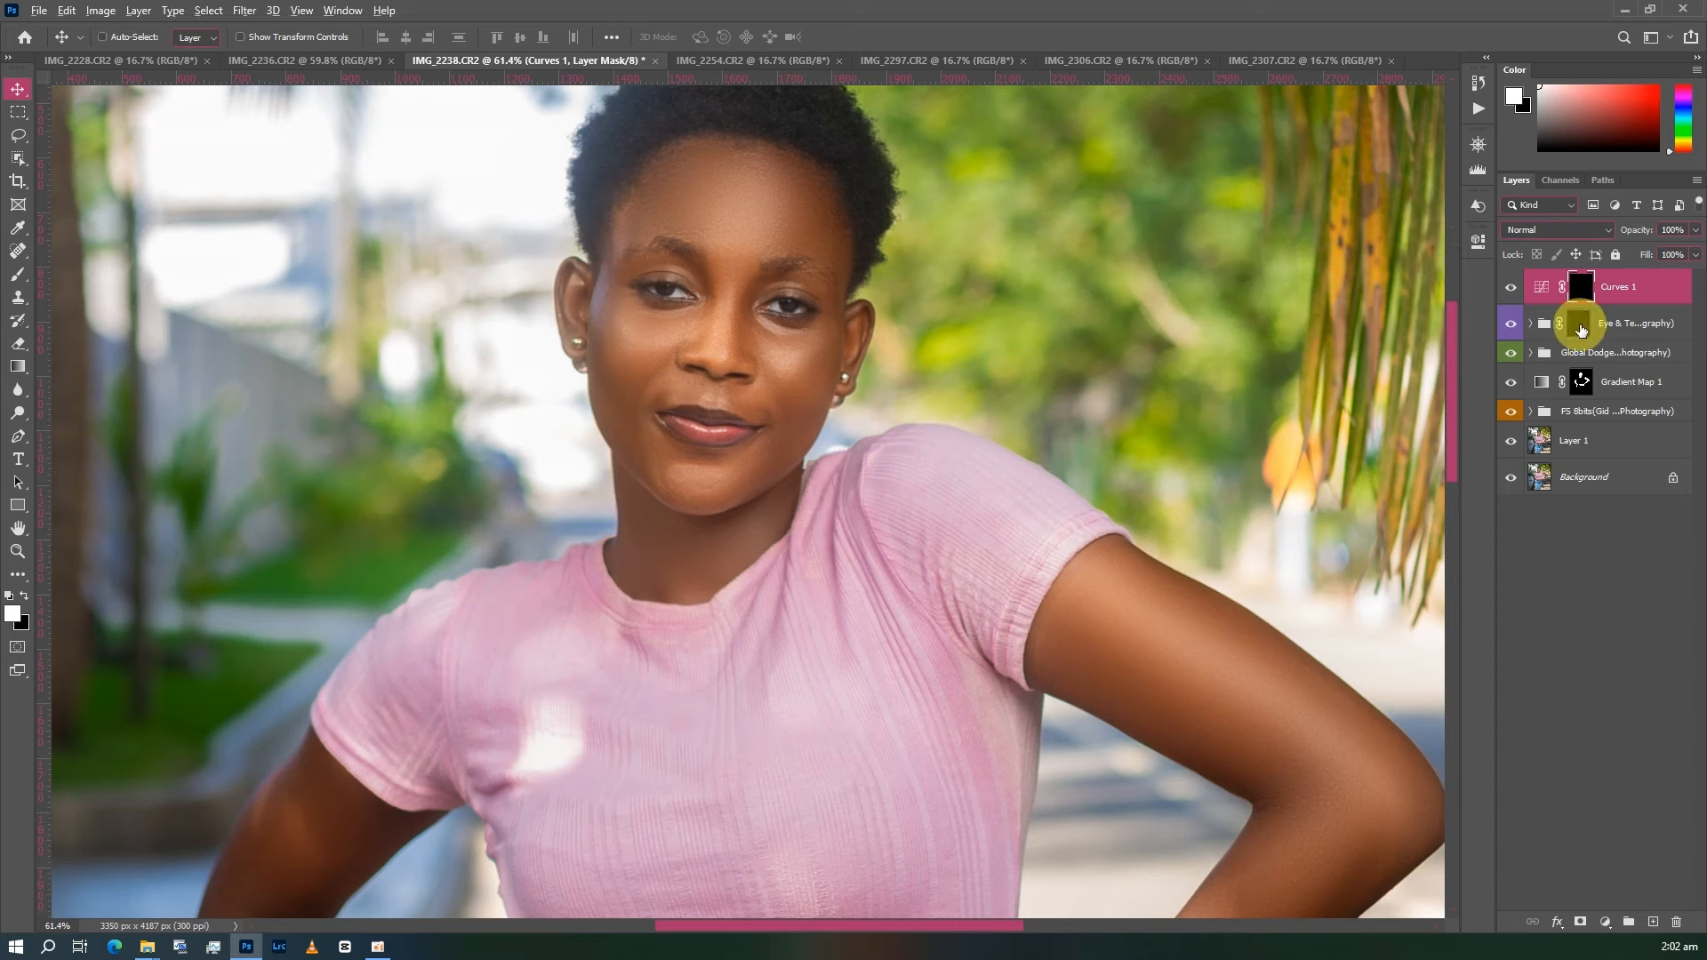
{"action": "left_click_drag", "start_coordinate": [1580, 330], "coordinate": [1579, 287]}
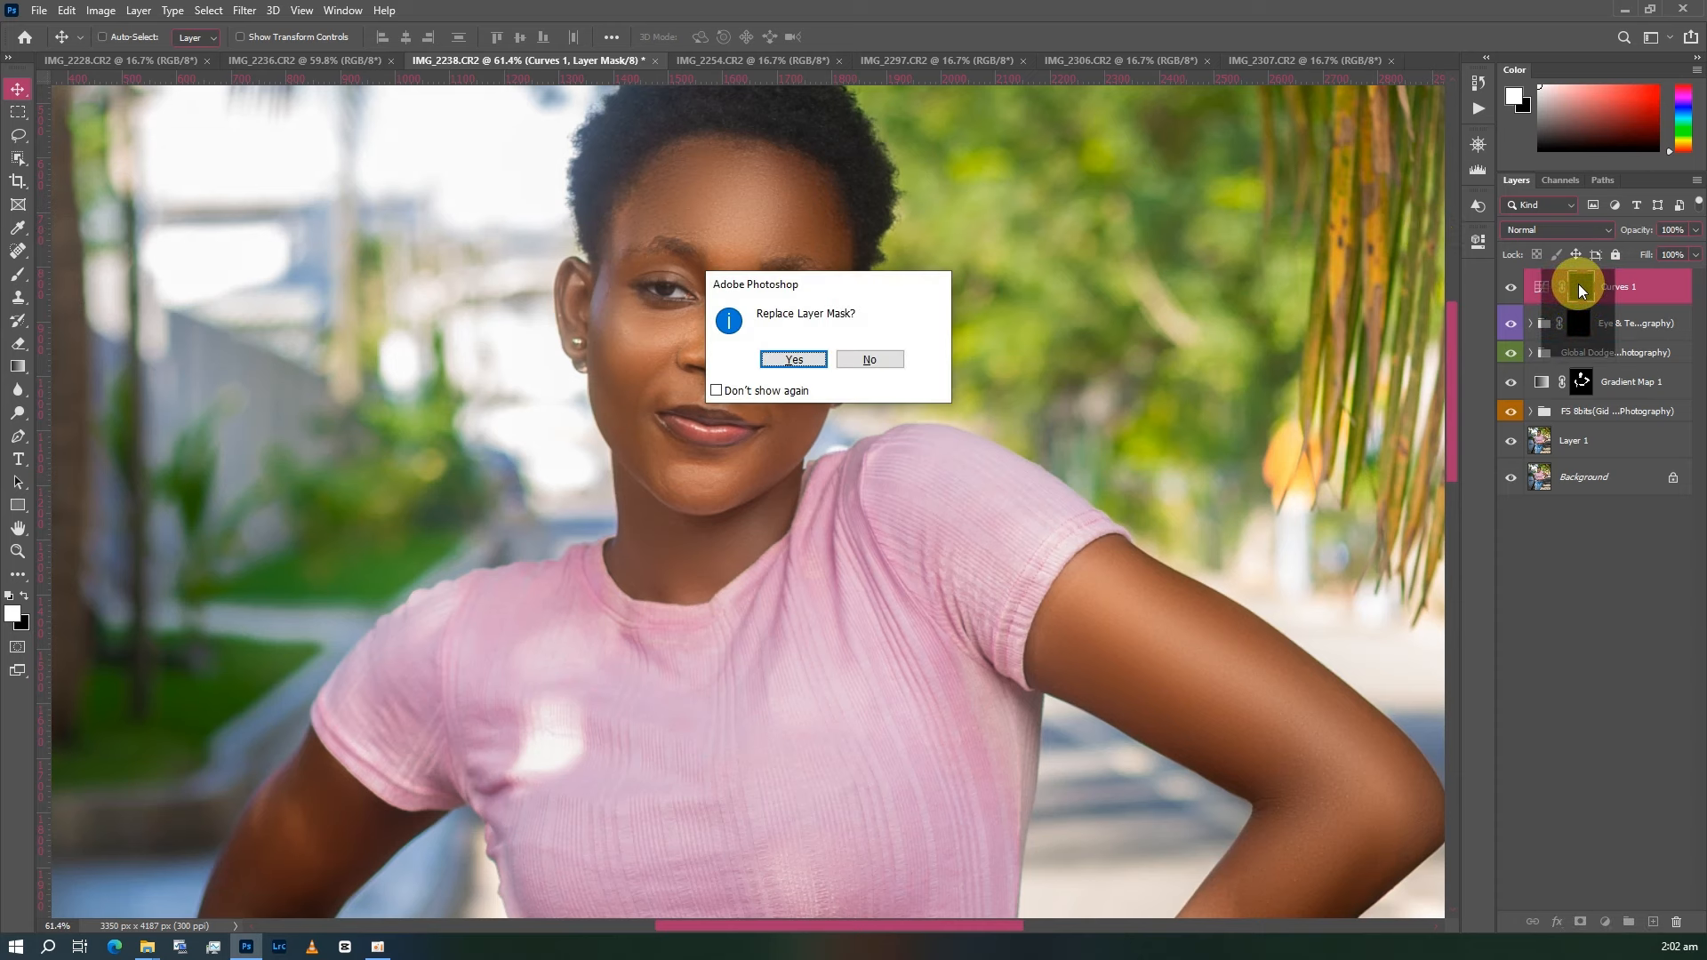
{"action": "key", "text": "Return"}
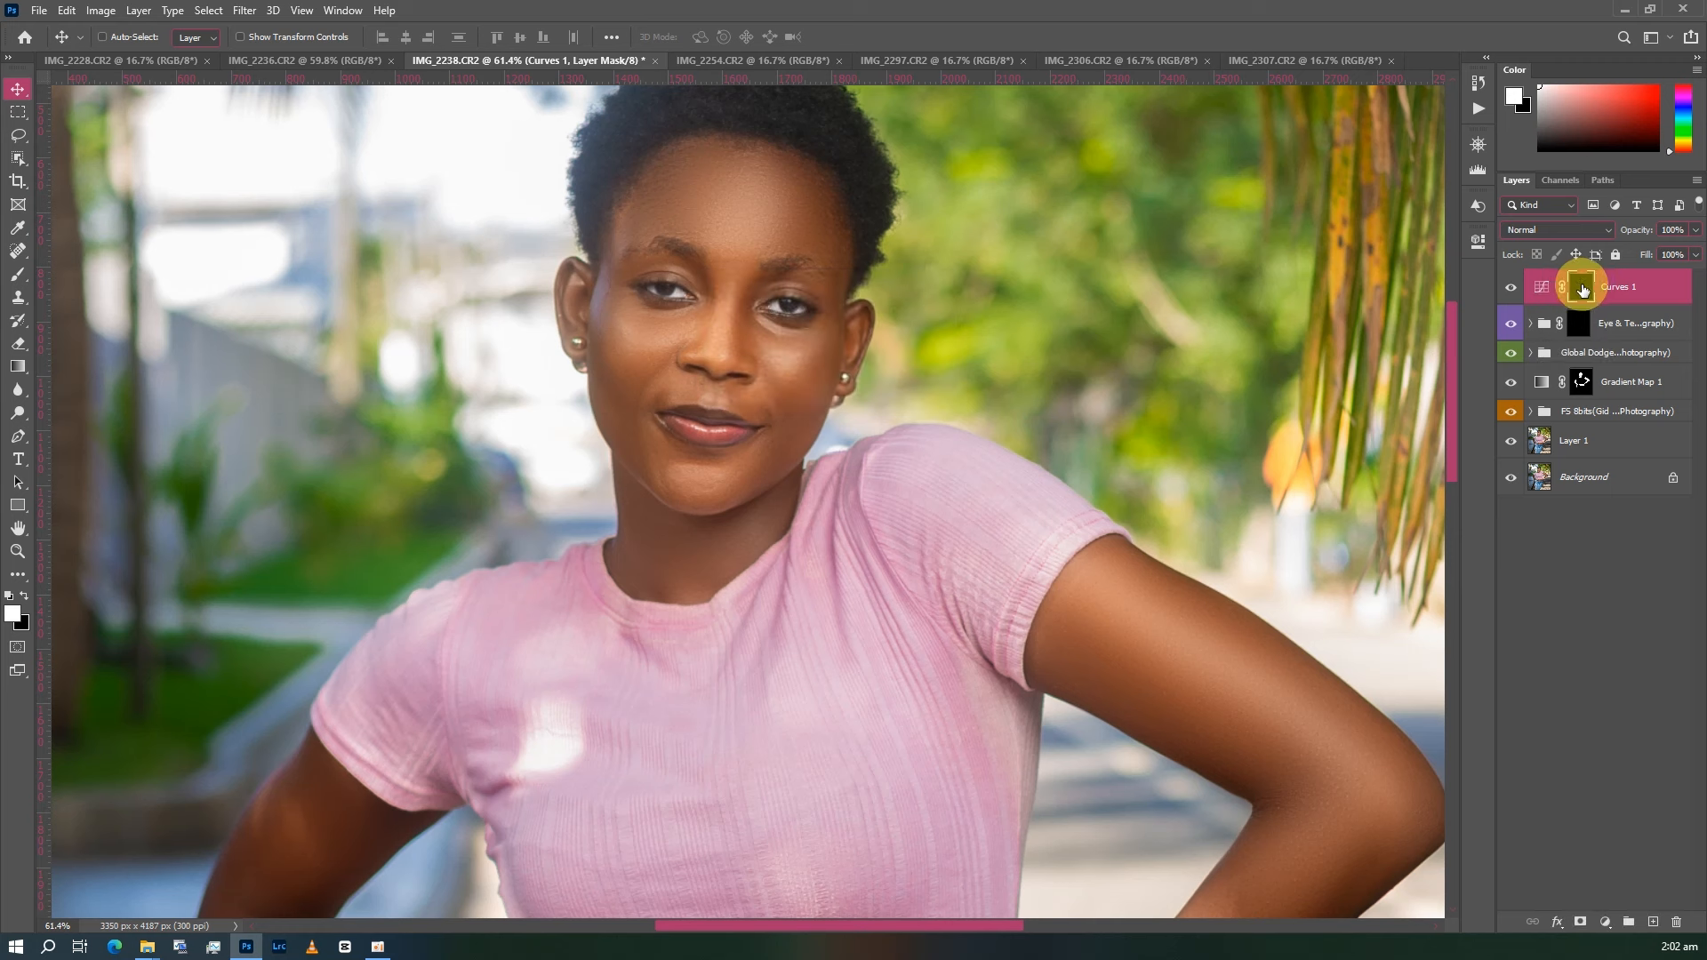
- Compare the eyes with and without Curves 1, then set its opacity to 30% and the Eye & Teeth Whitening group's to 60%
{"action": "left_click", "coordinate": [1506, 289]}
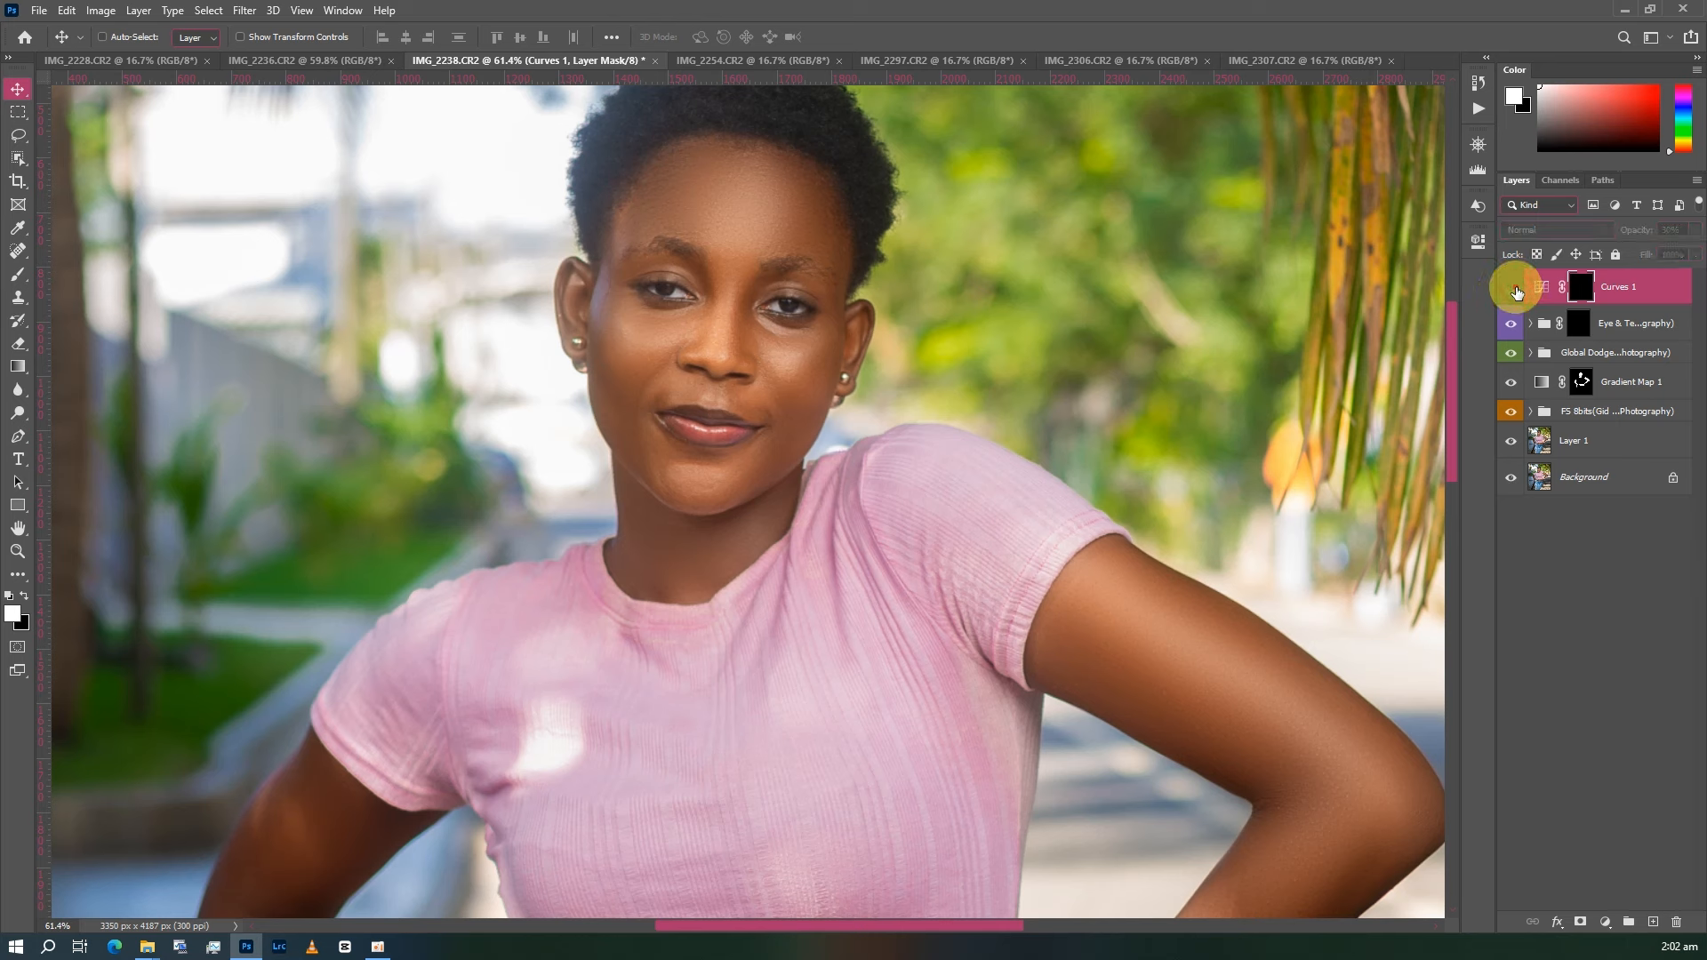
{"action": "left_click", "coordinate": [1514, 290]}
{"action": "left_click", "coordinate": [1607, 325]}
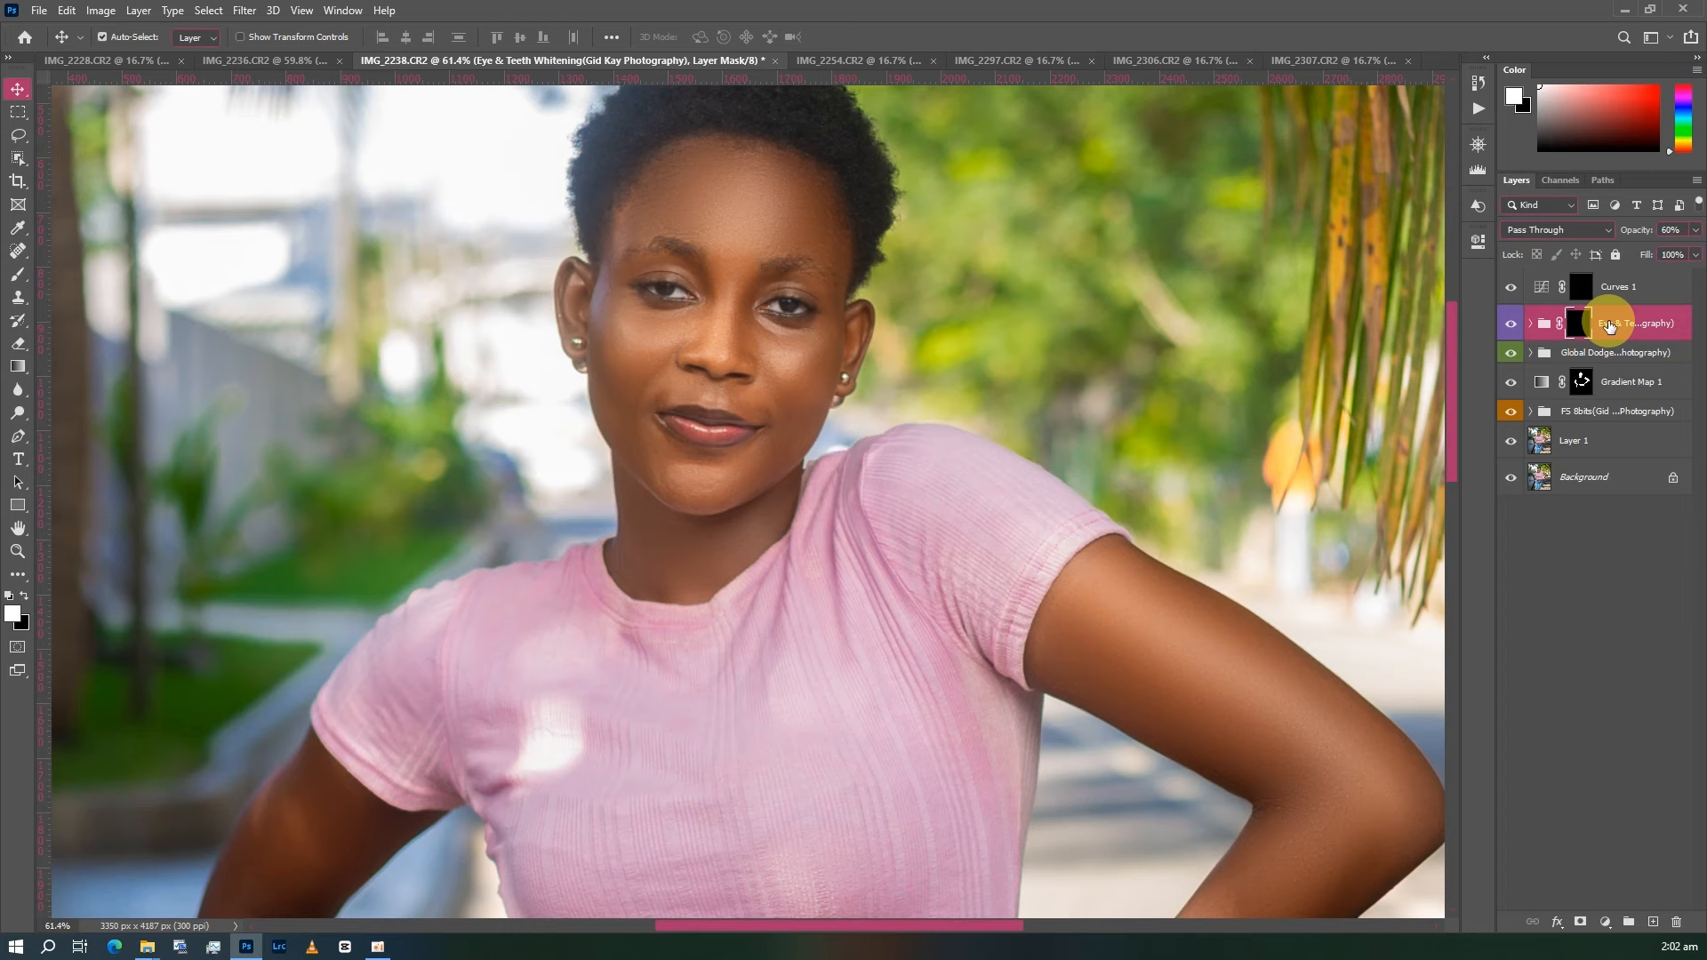
{"action": "key", "text": "ctrl+0"}
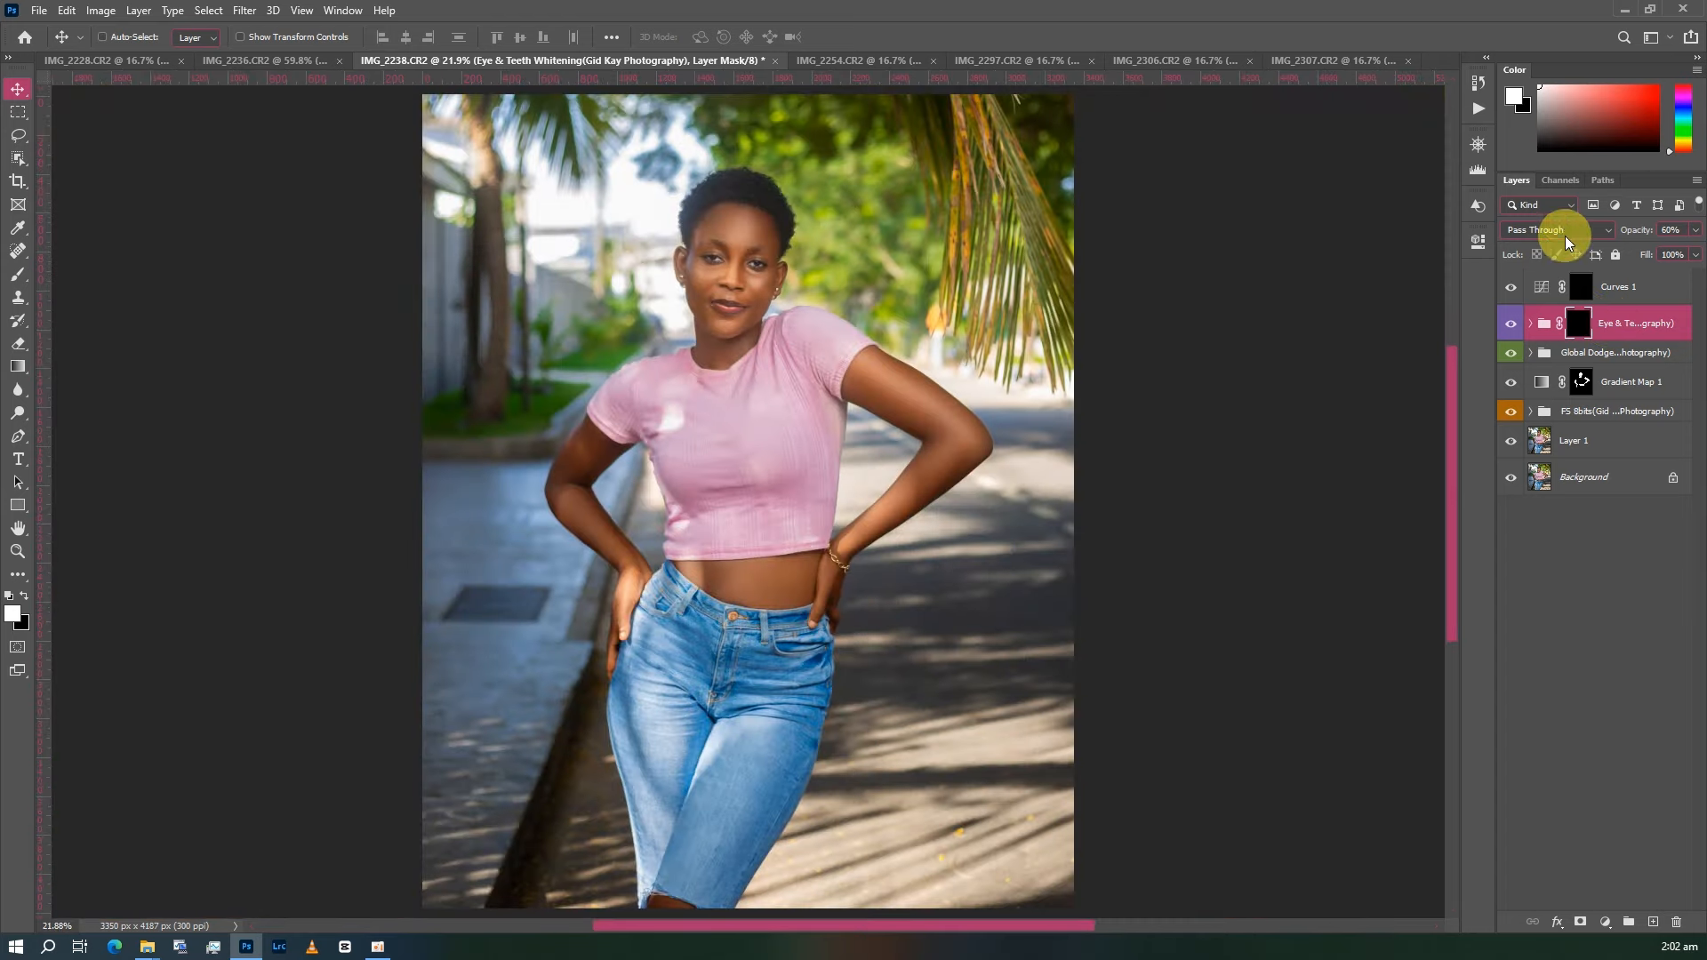
- Group all layers from Curves 1 down to the FS 8bits frequency separation group
{"action": "left_click", "coordinate": [1636, 300]}
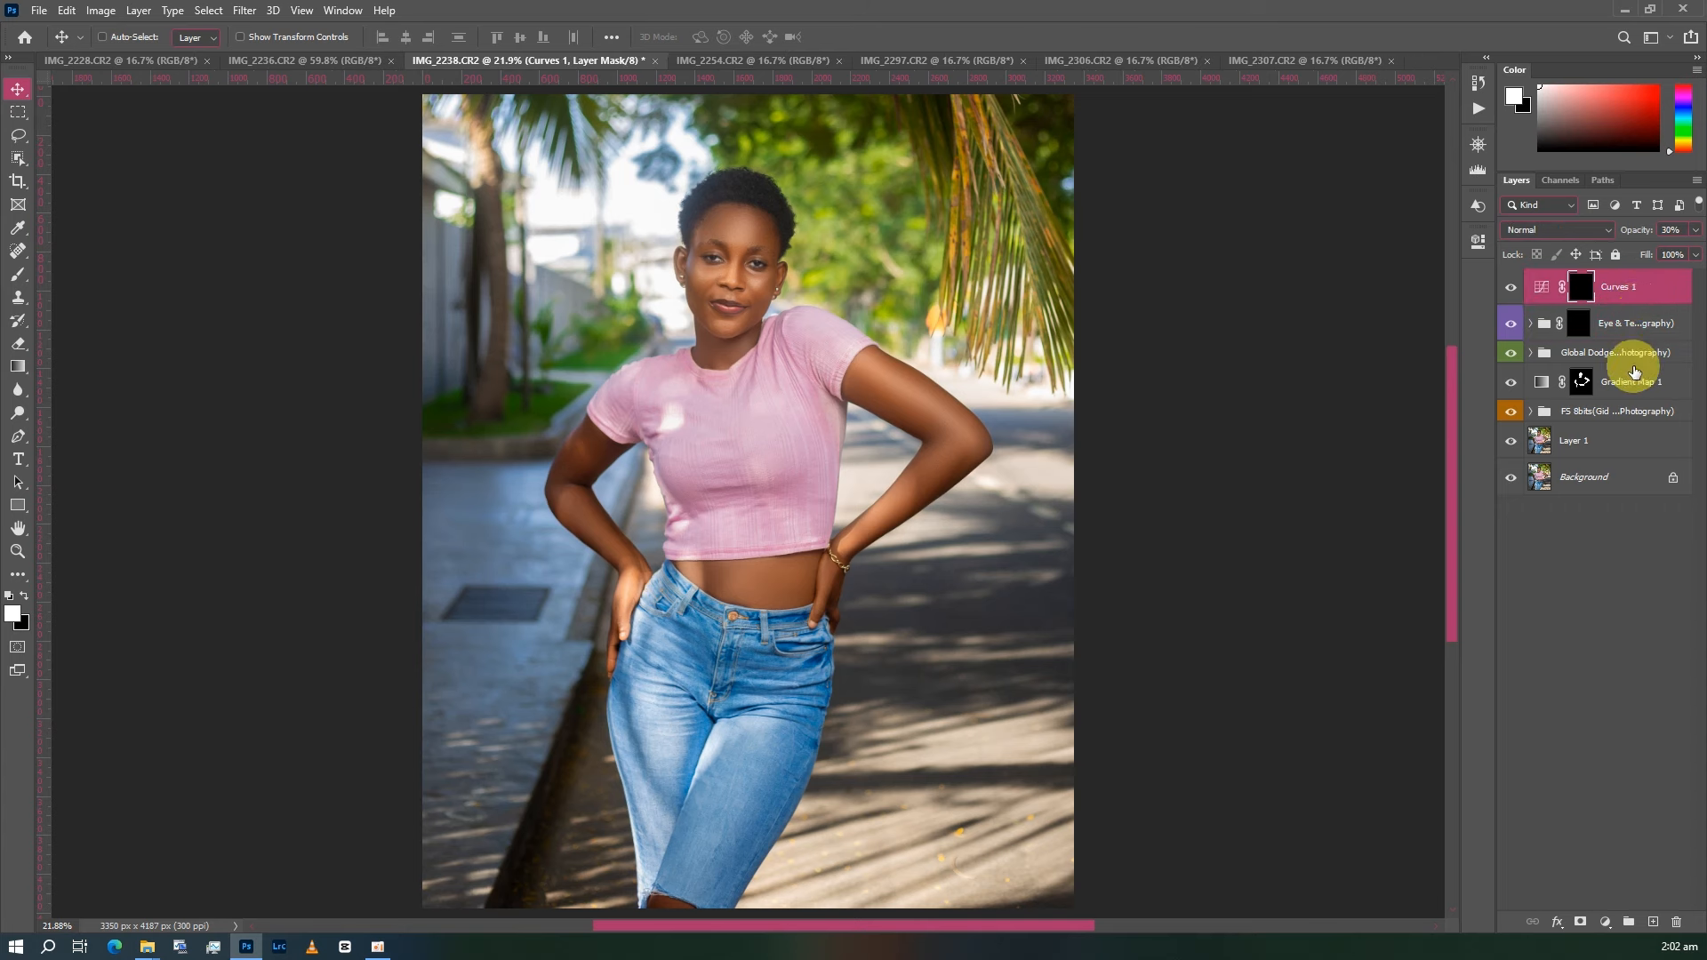
{"action": "left_click", "coordinate": [1620, 414], "text": "shift"}
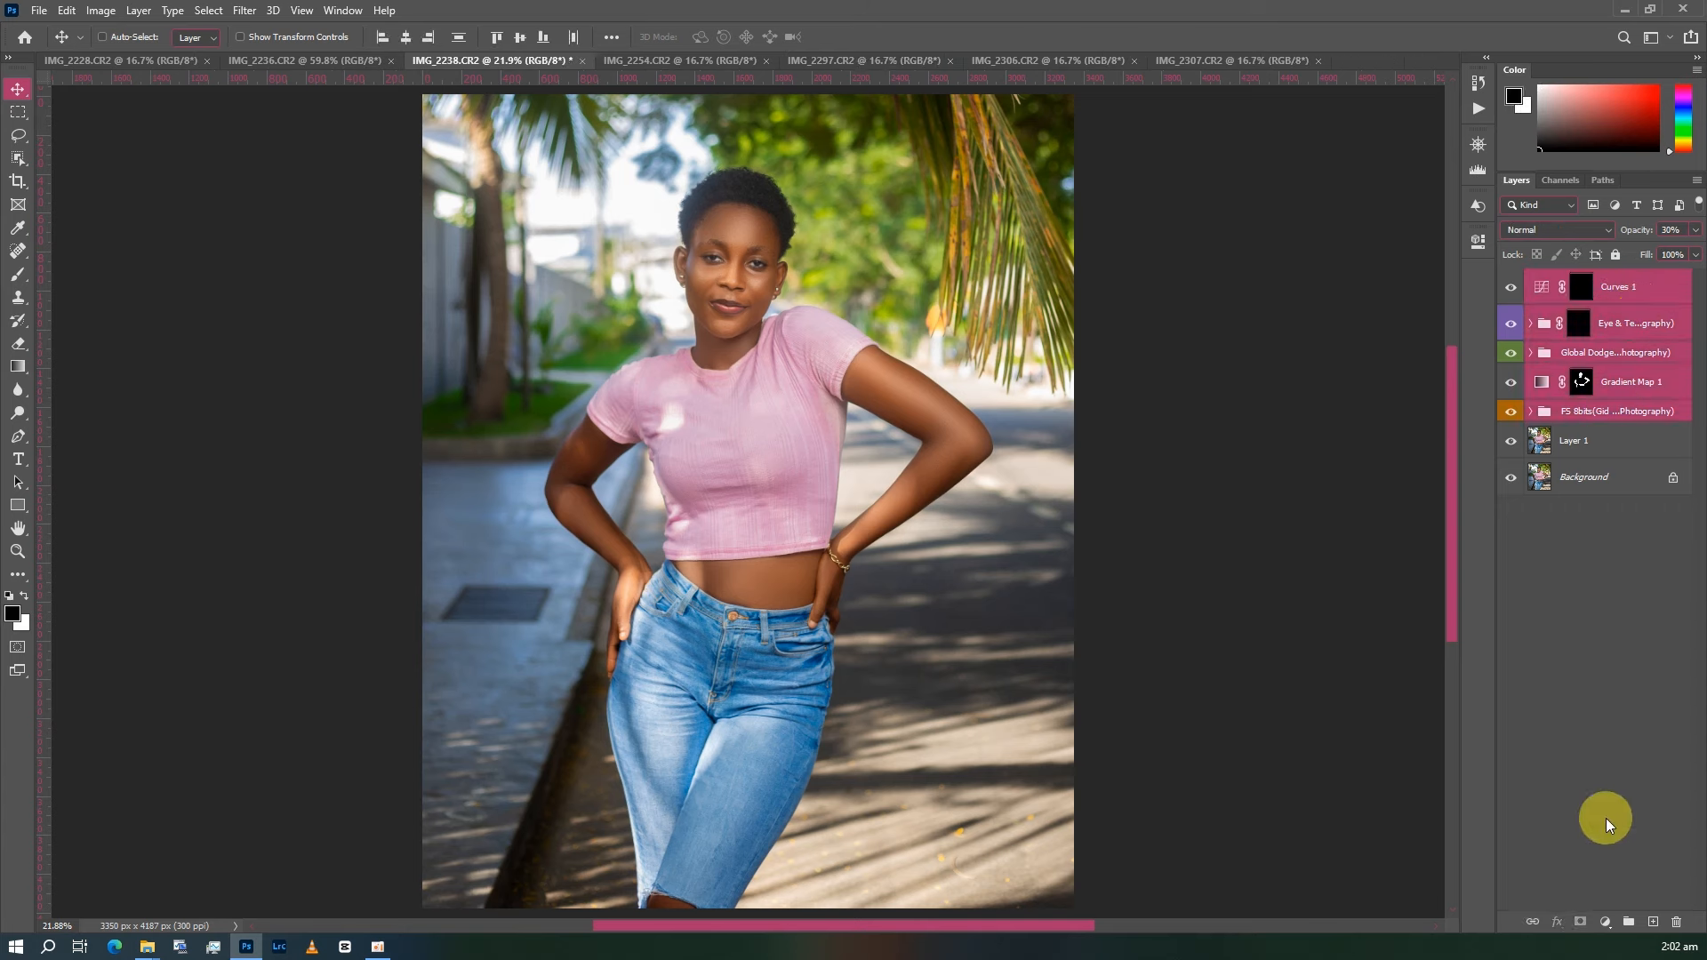
{"action": "left_click", "coordinate": [1627, 921]}
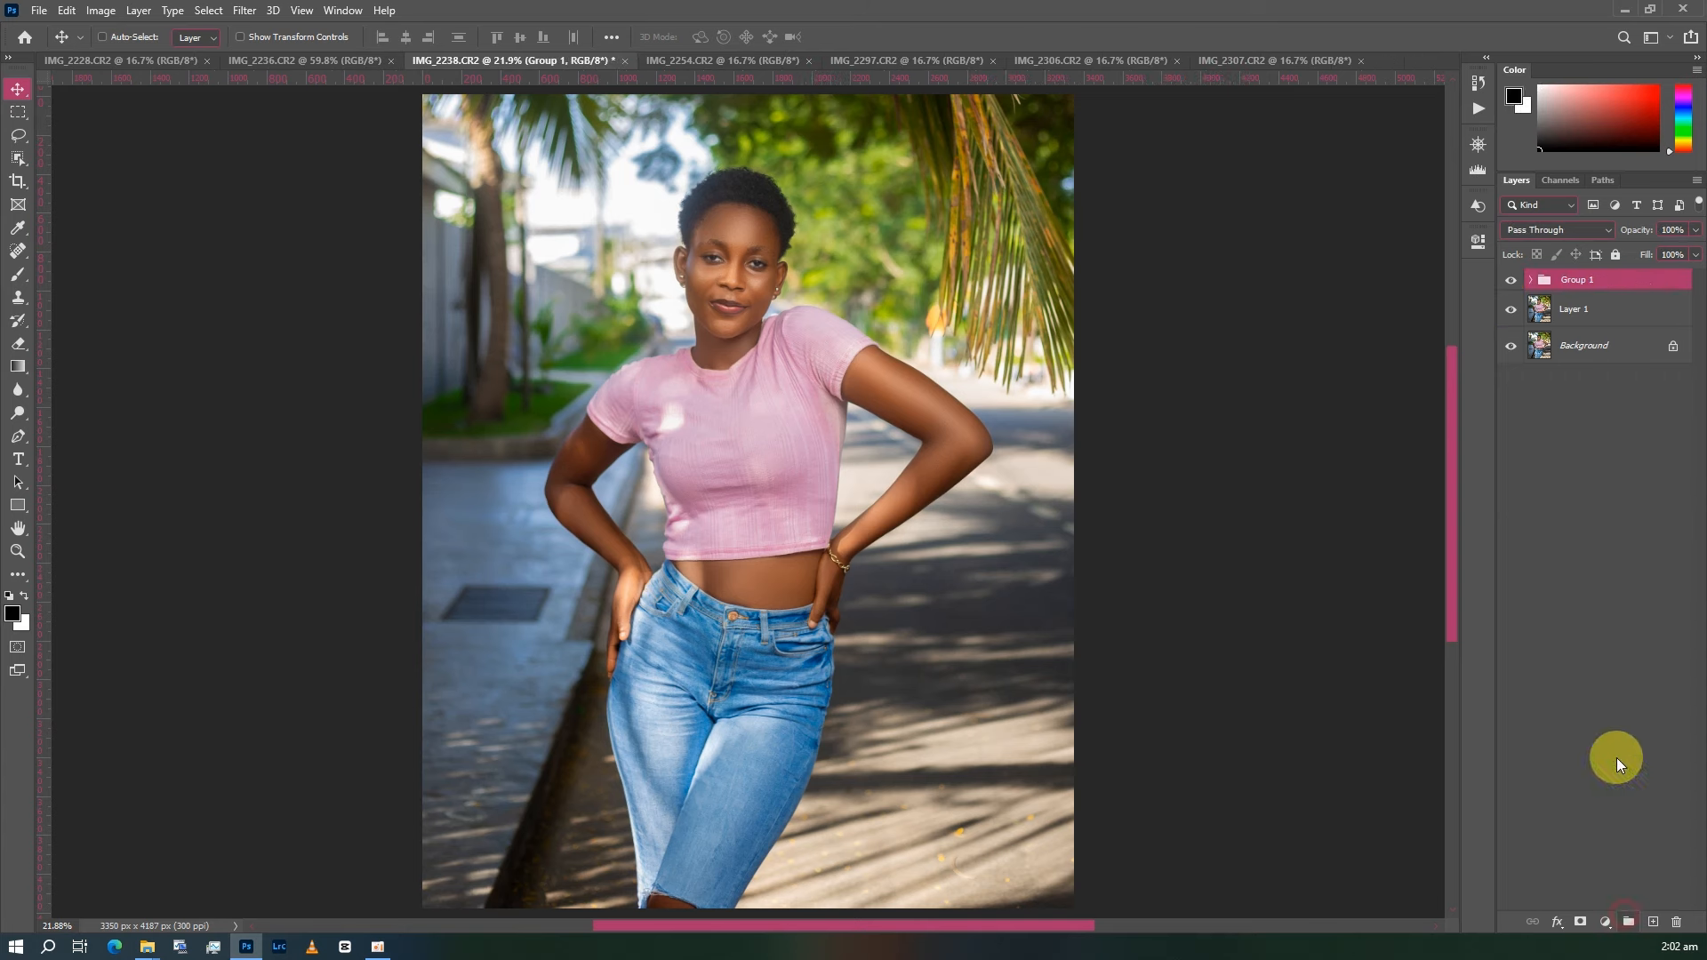
- Compare the portrait before and after the grouped retouching in the enlarged Navigator preview
{"action": "left_click", "coordinate": [1478, 146]}
{"action": "left_click", "coordinate": [1509, 279]}
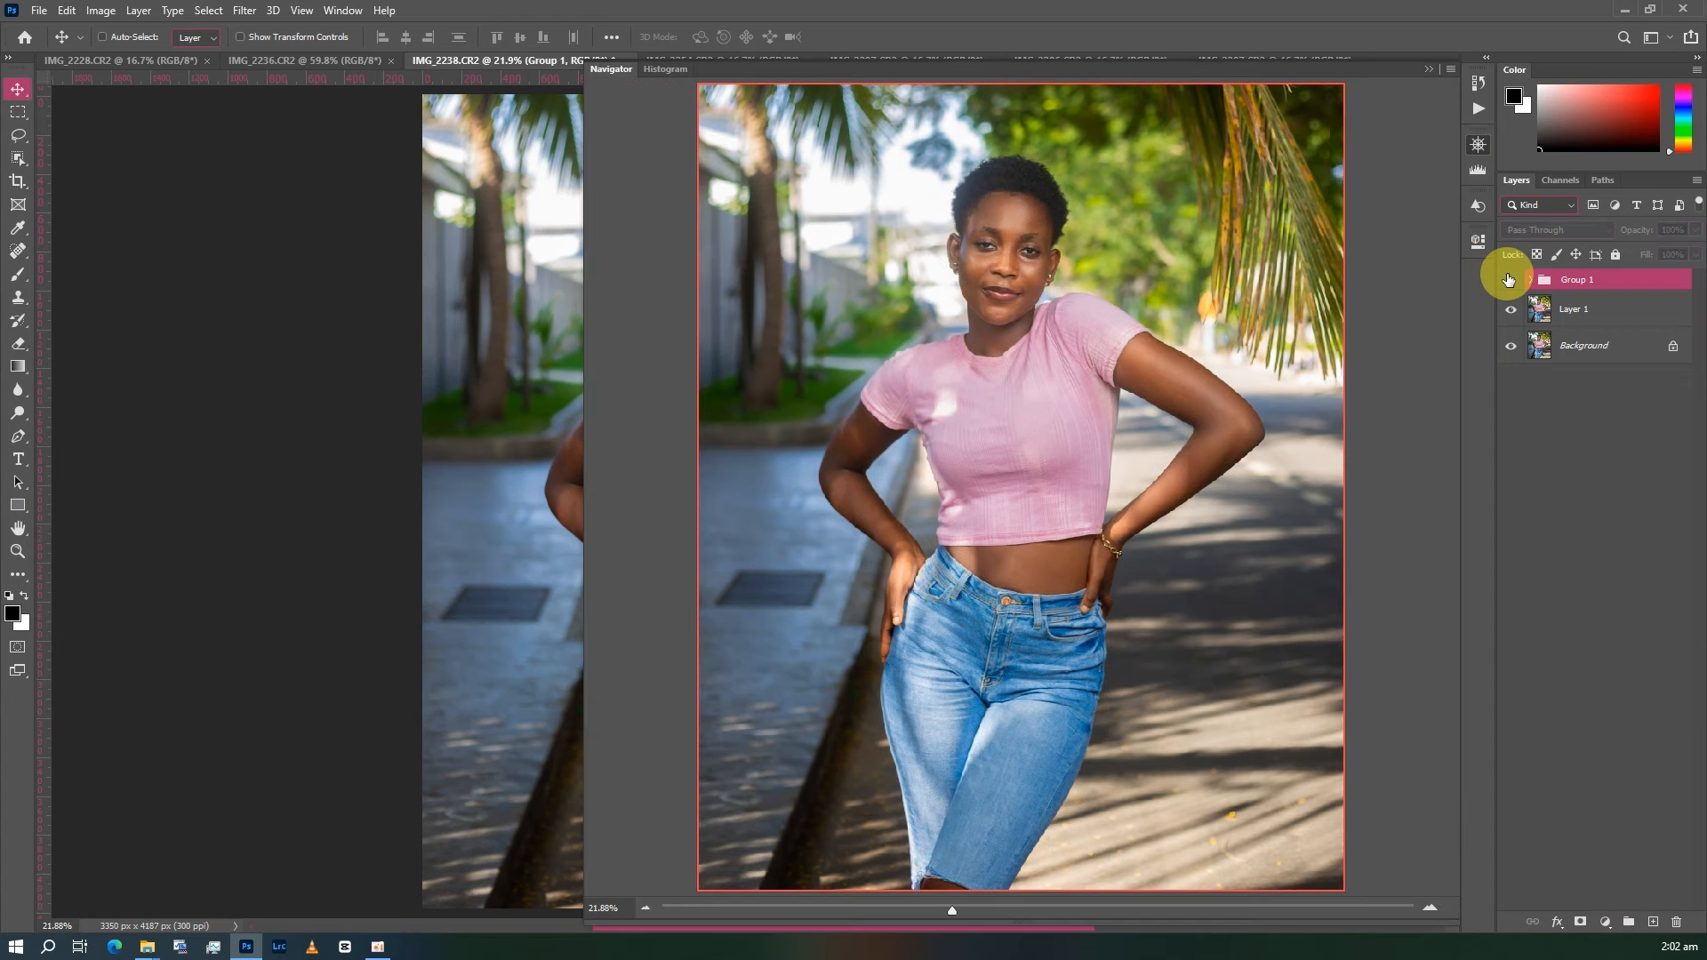
{"action": "left_click", "coordinate": [1509, 280]}
{"action": "left_click", "coordinate": [1509, 279]}
{"action": "left_click", "coordinate": [1509, 279]}
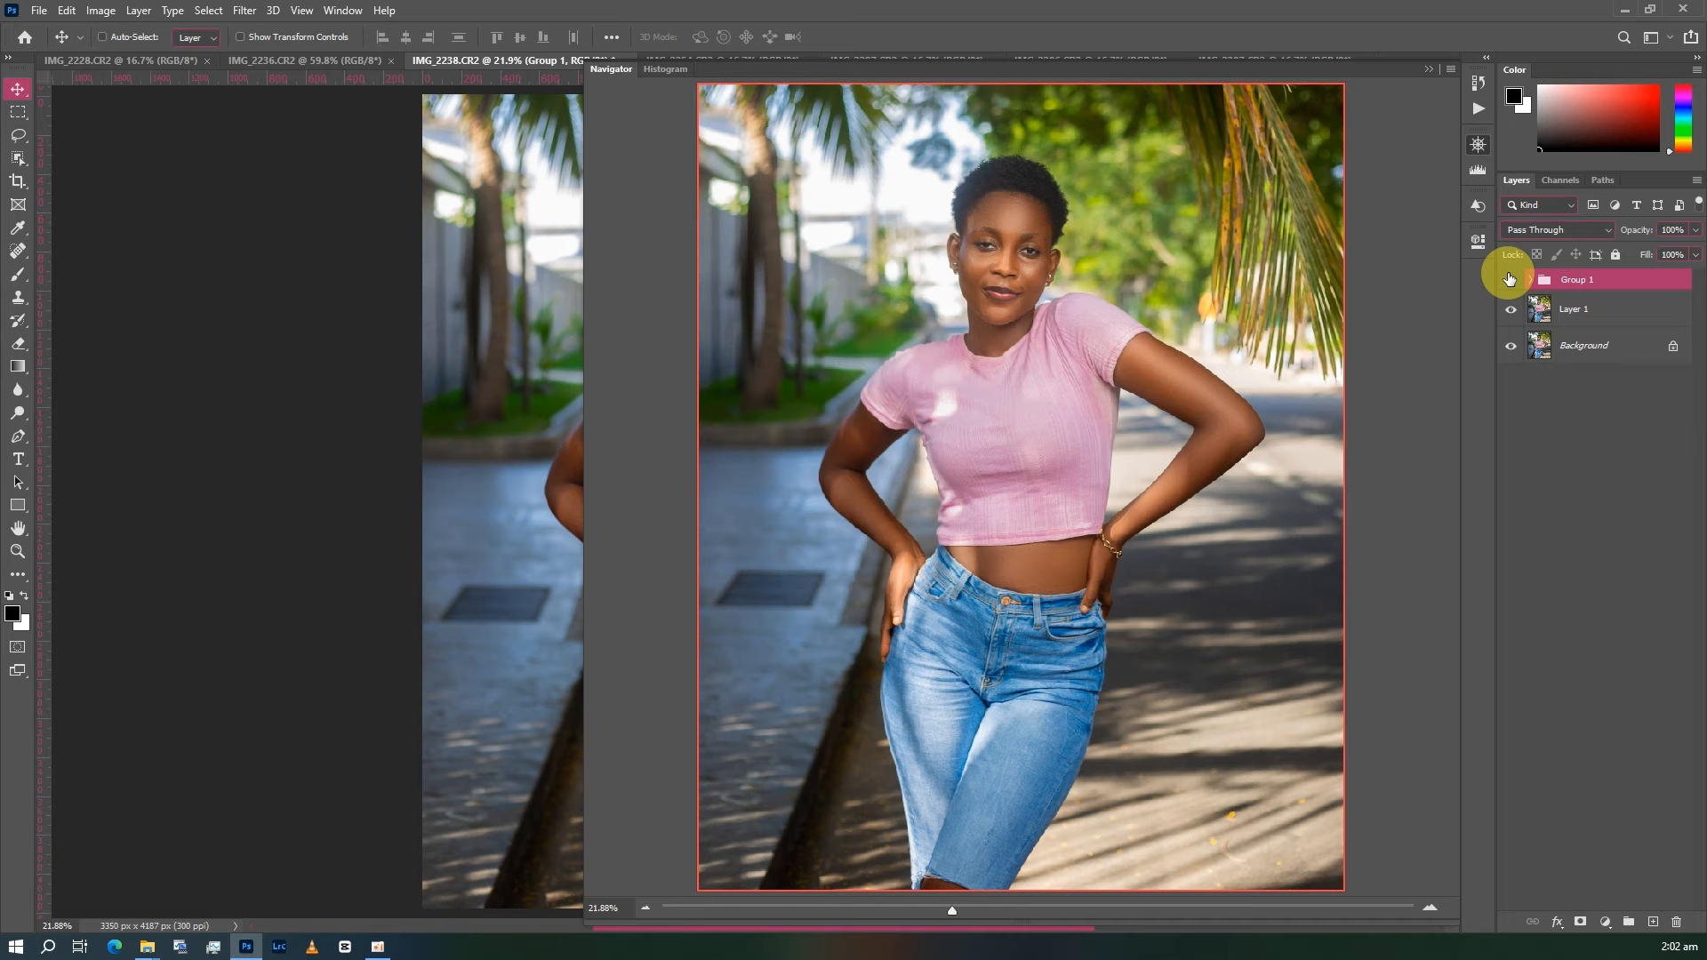
{"action": "left_click", "coordinate": [1429, 68]}
{"action": "scroll", "coordinate": [934, 302], "scroll_direction": "up", "scroll_amount": 2}
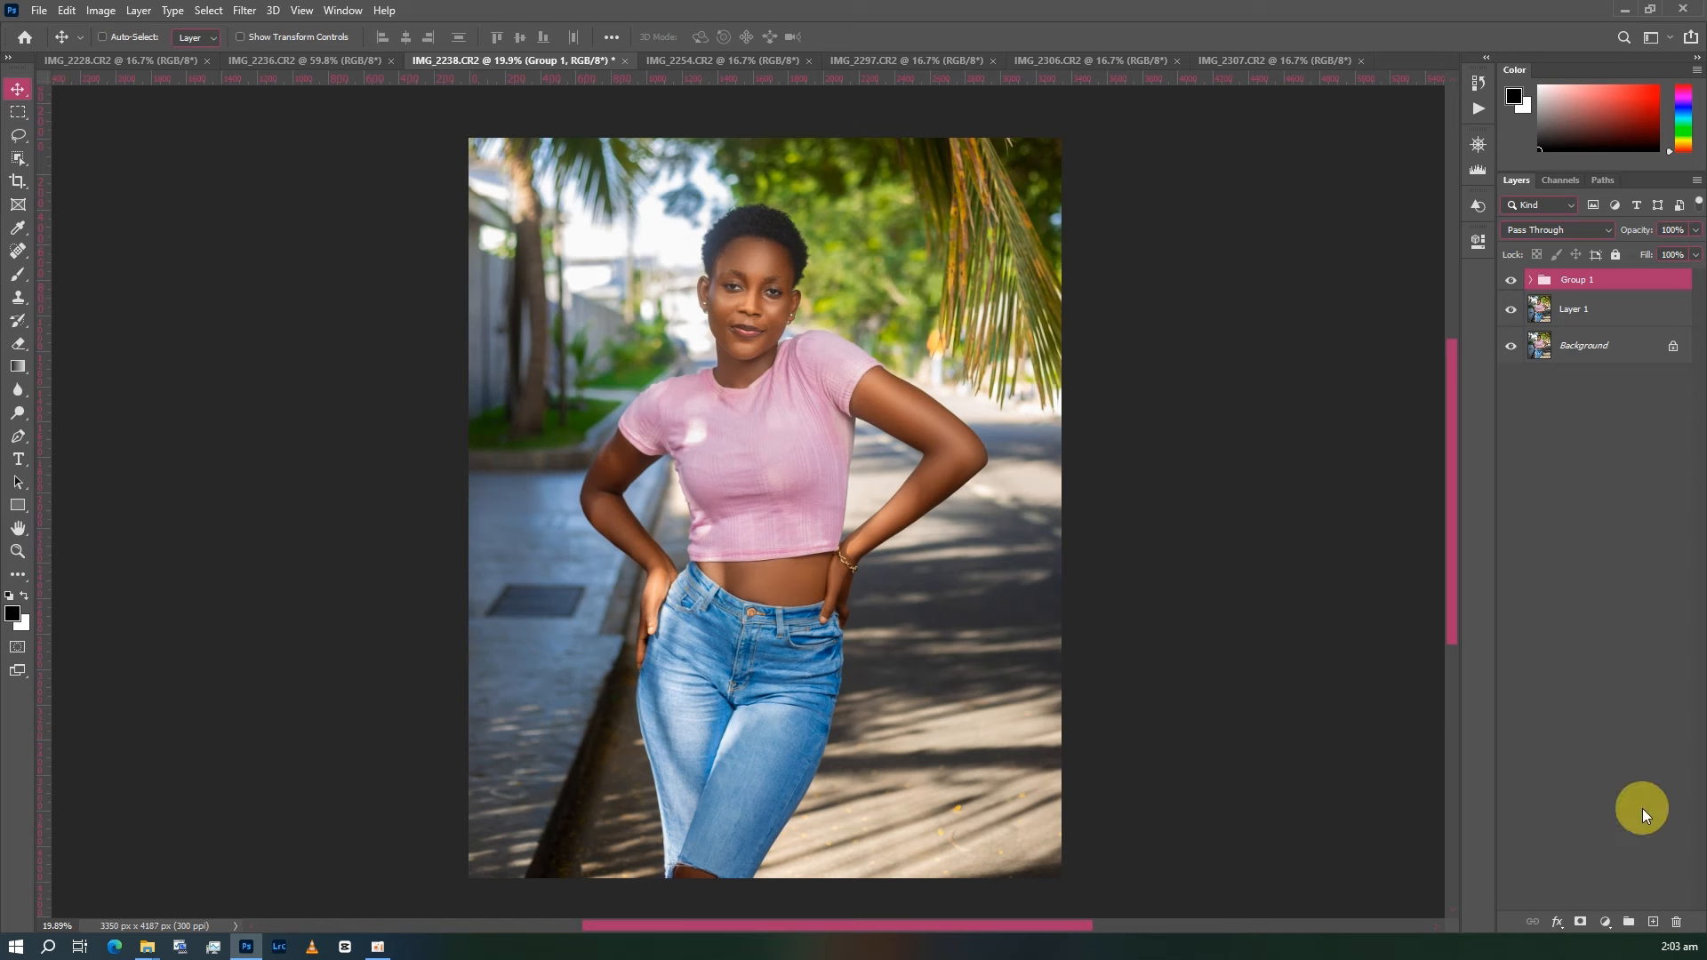
- Add a Selective Color adjustment above Group 1 and set its Blacks to Cyan +4%, Yellow -4% and Black +1%
{"action": "left_click", "coordinate": [1605, 922]}
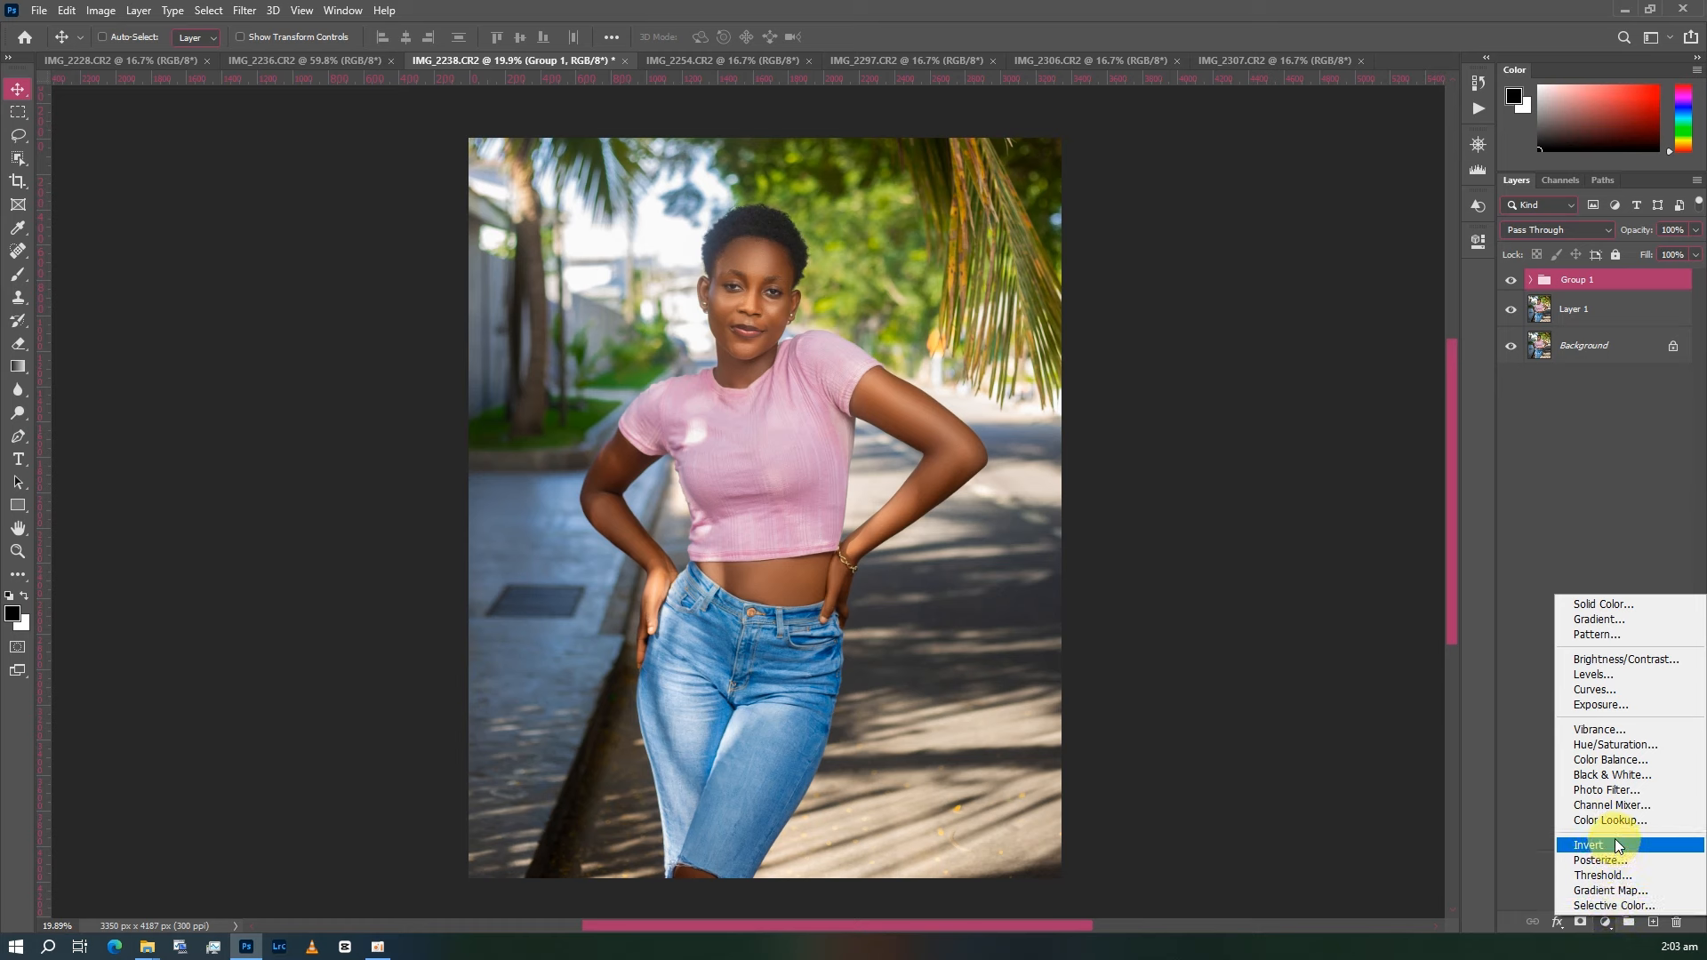
{"action": "left_click", "coordinate": [1624, 906]}
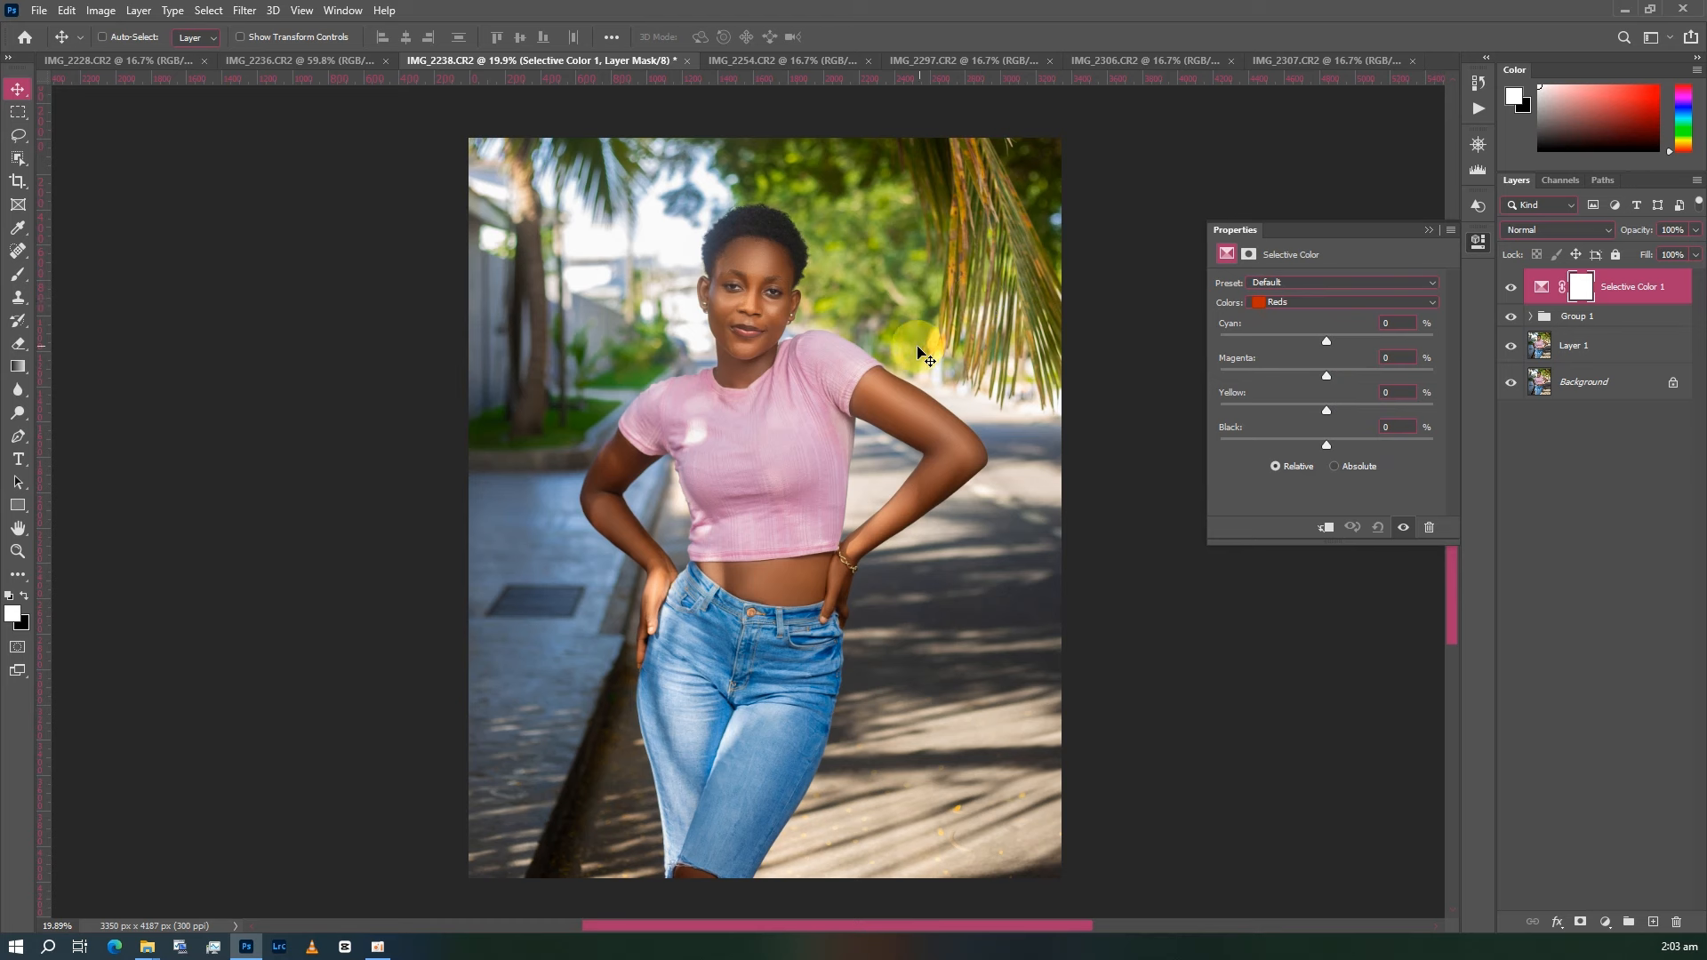
{"action": "left_click", "coordinate": [1309, 303]}
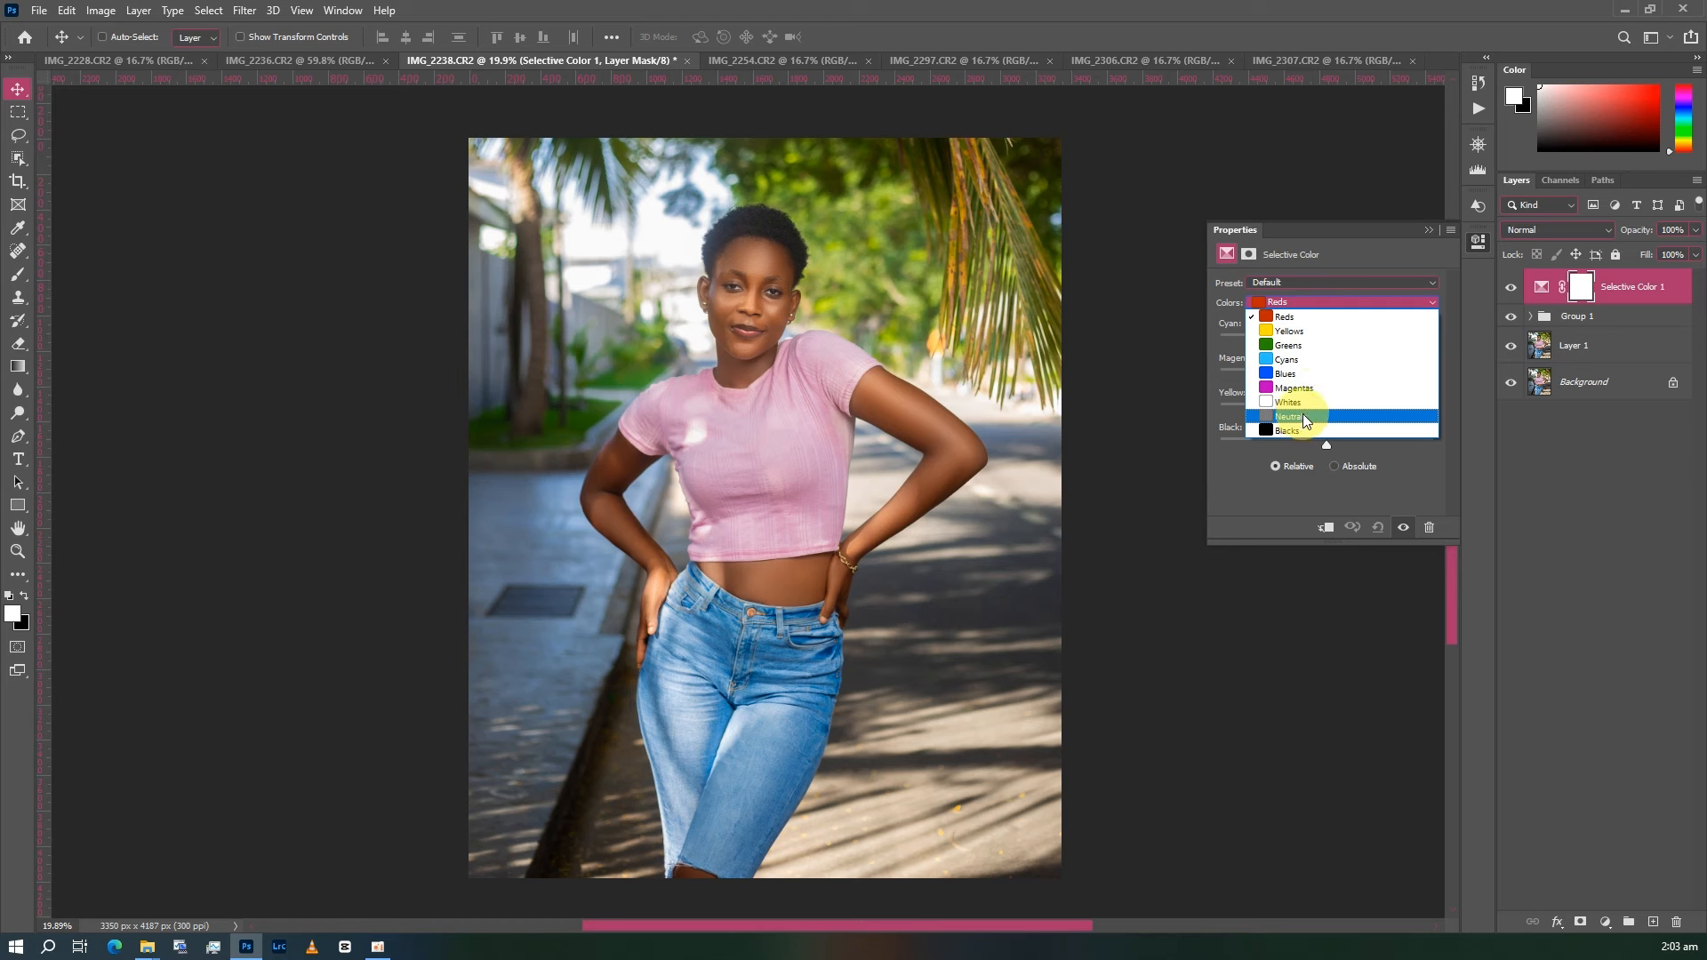
{"action": "left_click", "coordinate": [1296, 430]}
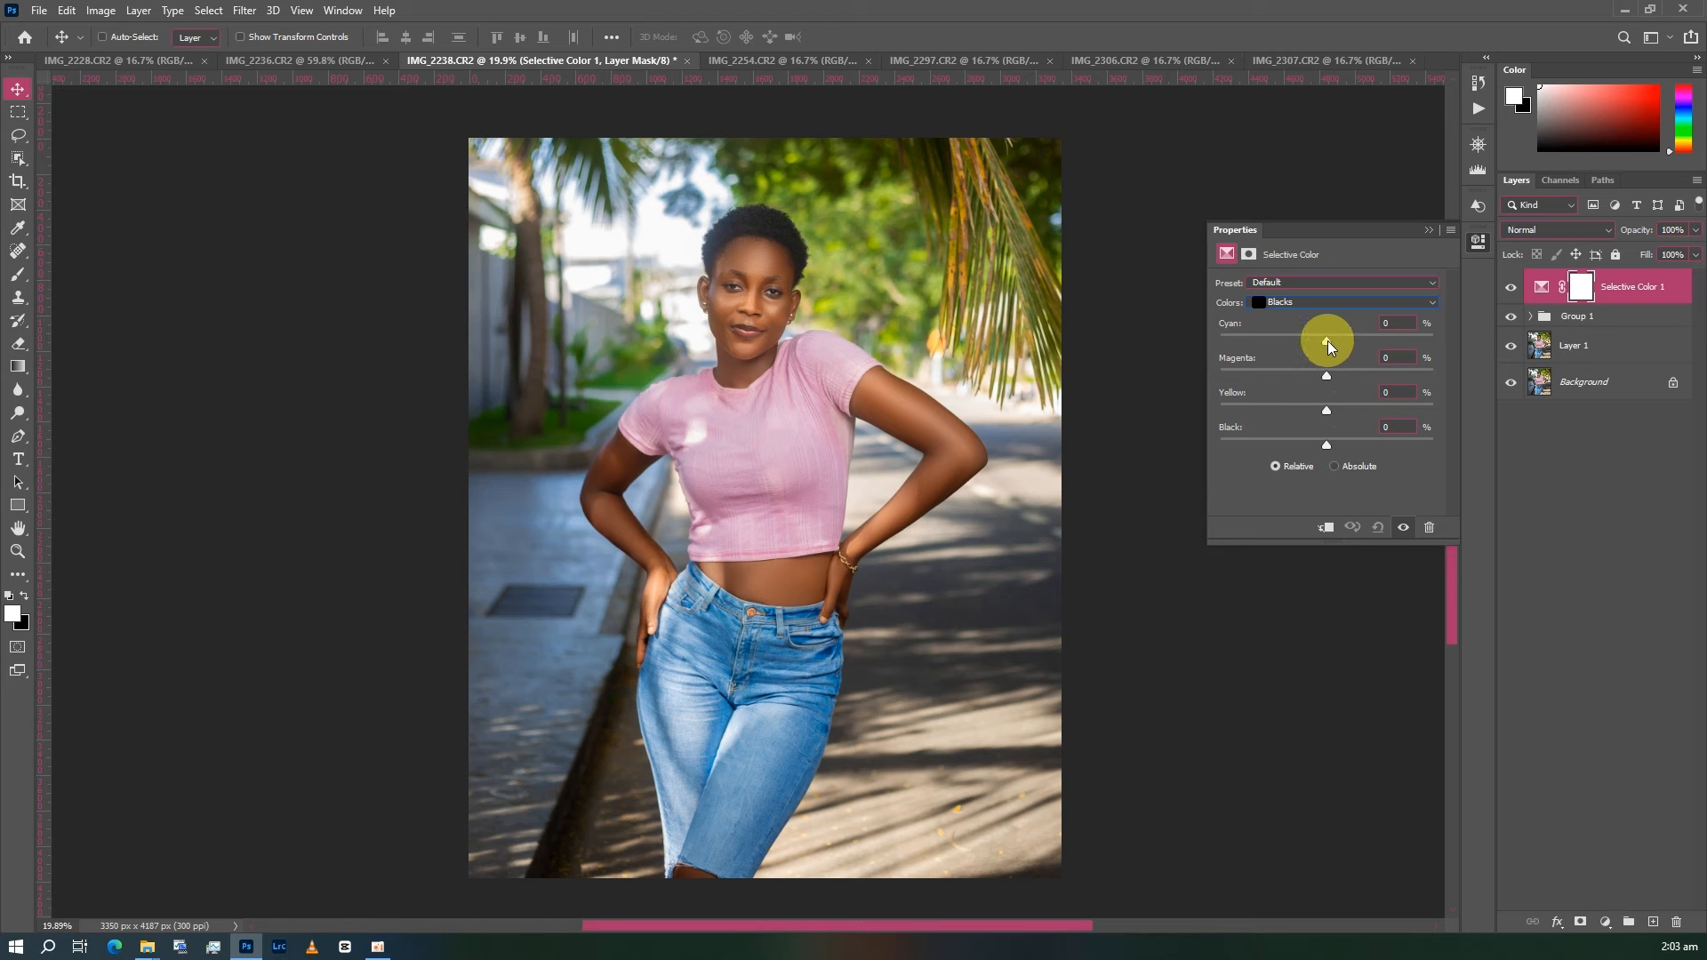
{"action": "left_click_drag", "start_coordinate": [1330, 344], "coordinate": [1331, 345]}
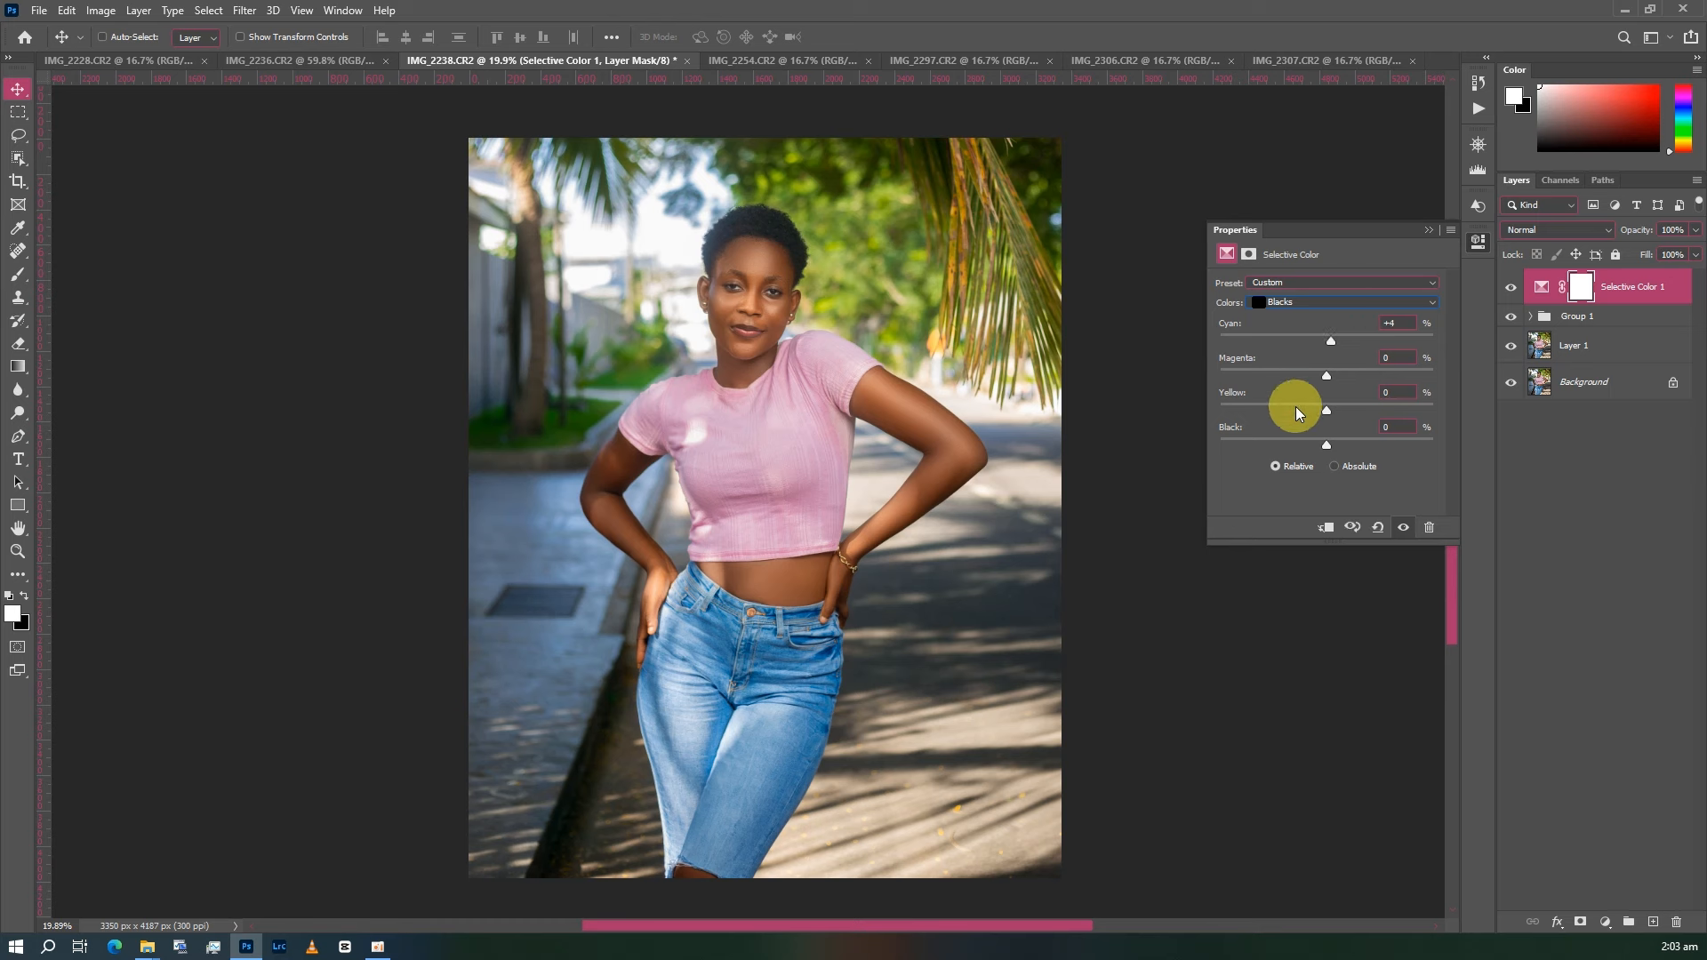
{"action": "left_click_drag", "start_coordinate": [1326, 416], "coordinate": [1323, 416]}
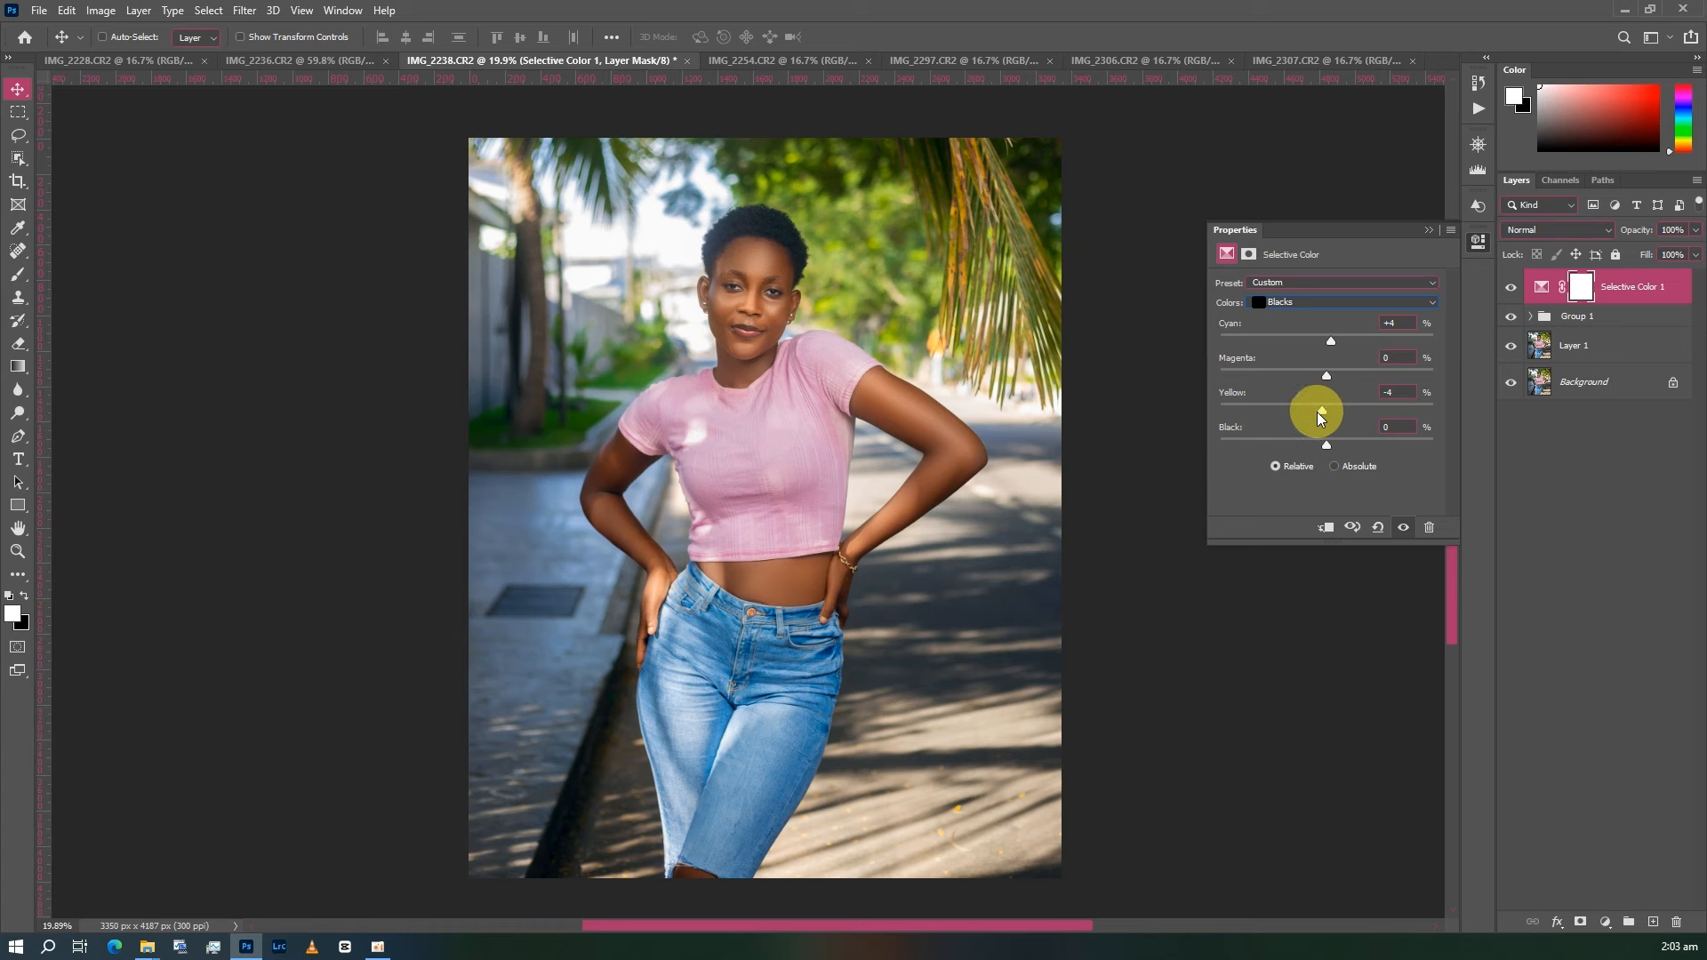
{"action": "mouse_move", "coordinate": [1325, 443]}
{"action": "left_mouse_down"}
{"action": "mouse_move", "coordinate": [1347, 449]}
{"action": "mouse_move", "coordinate": [1331, 456]}
{"action": "left_mouse_up"}
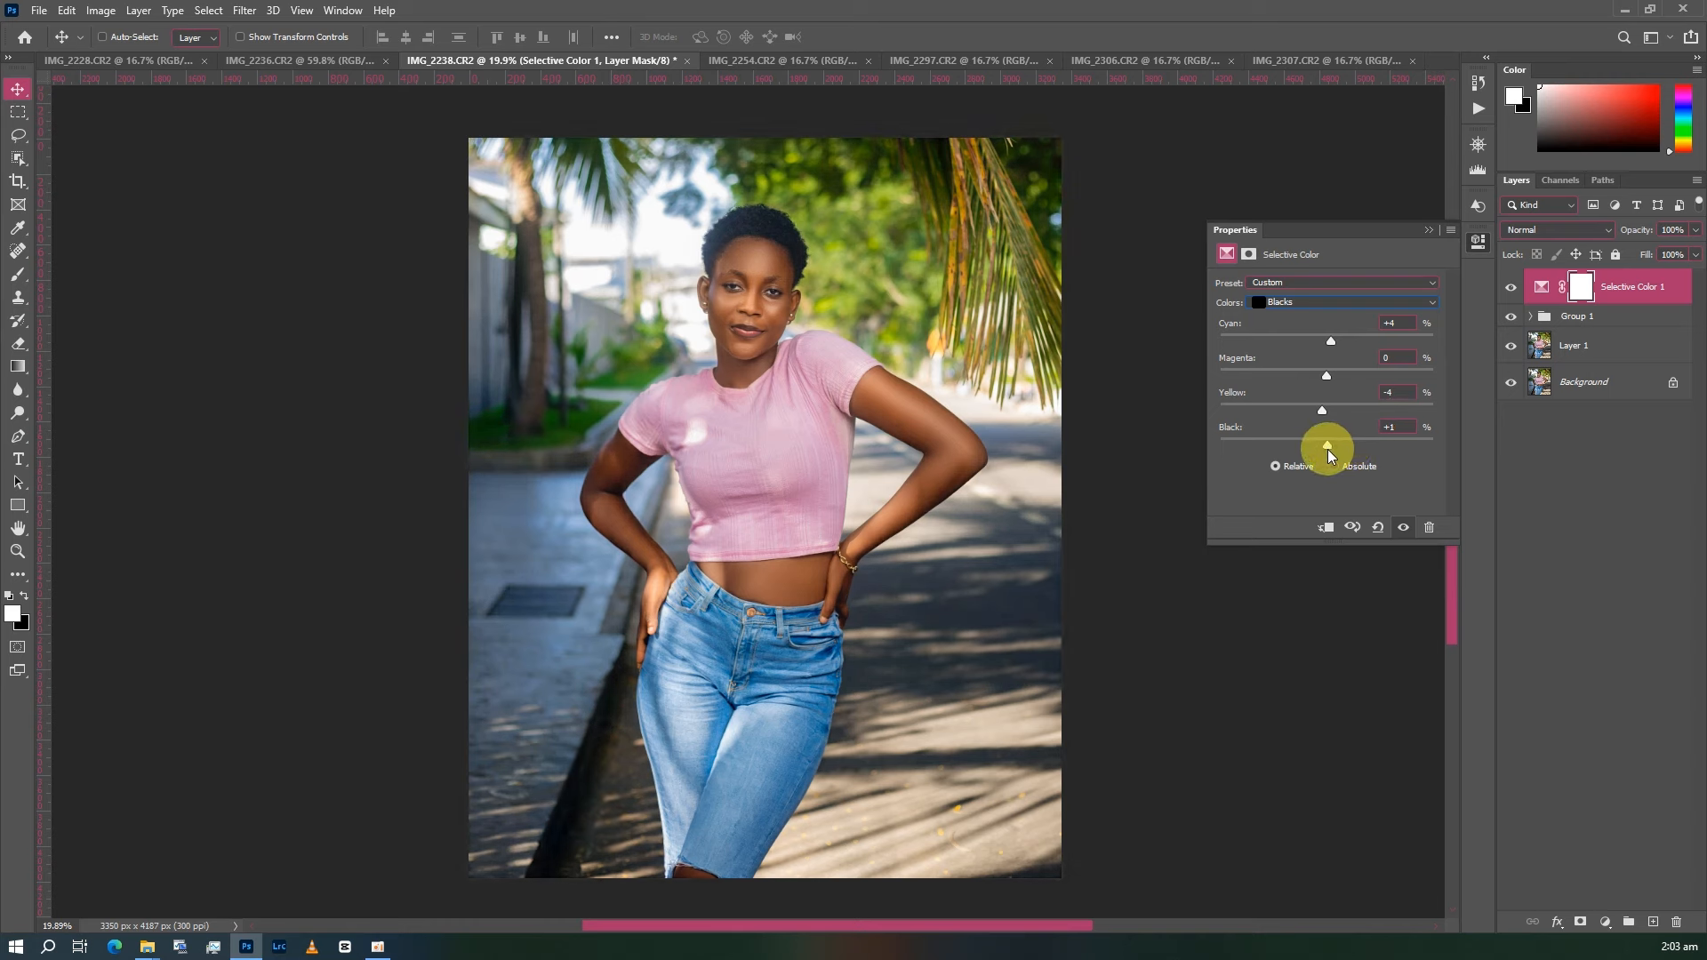
- Add a Levels adjustment above Selective Color 1 and lower its RGB white input level to about 238
{"action": "left_click", "coordinate": [1475, 147]}
{"action": "left_click", "coordinate": [1605, 918]}
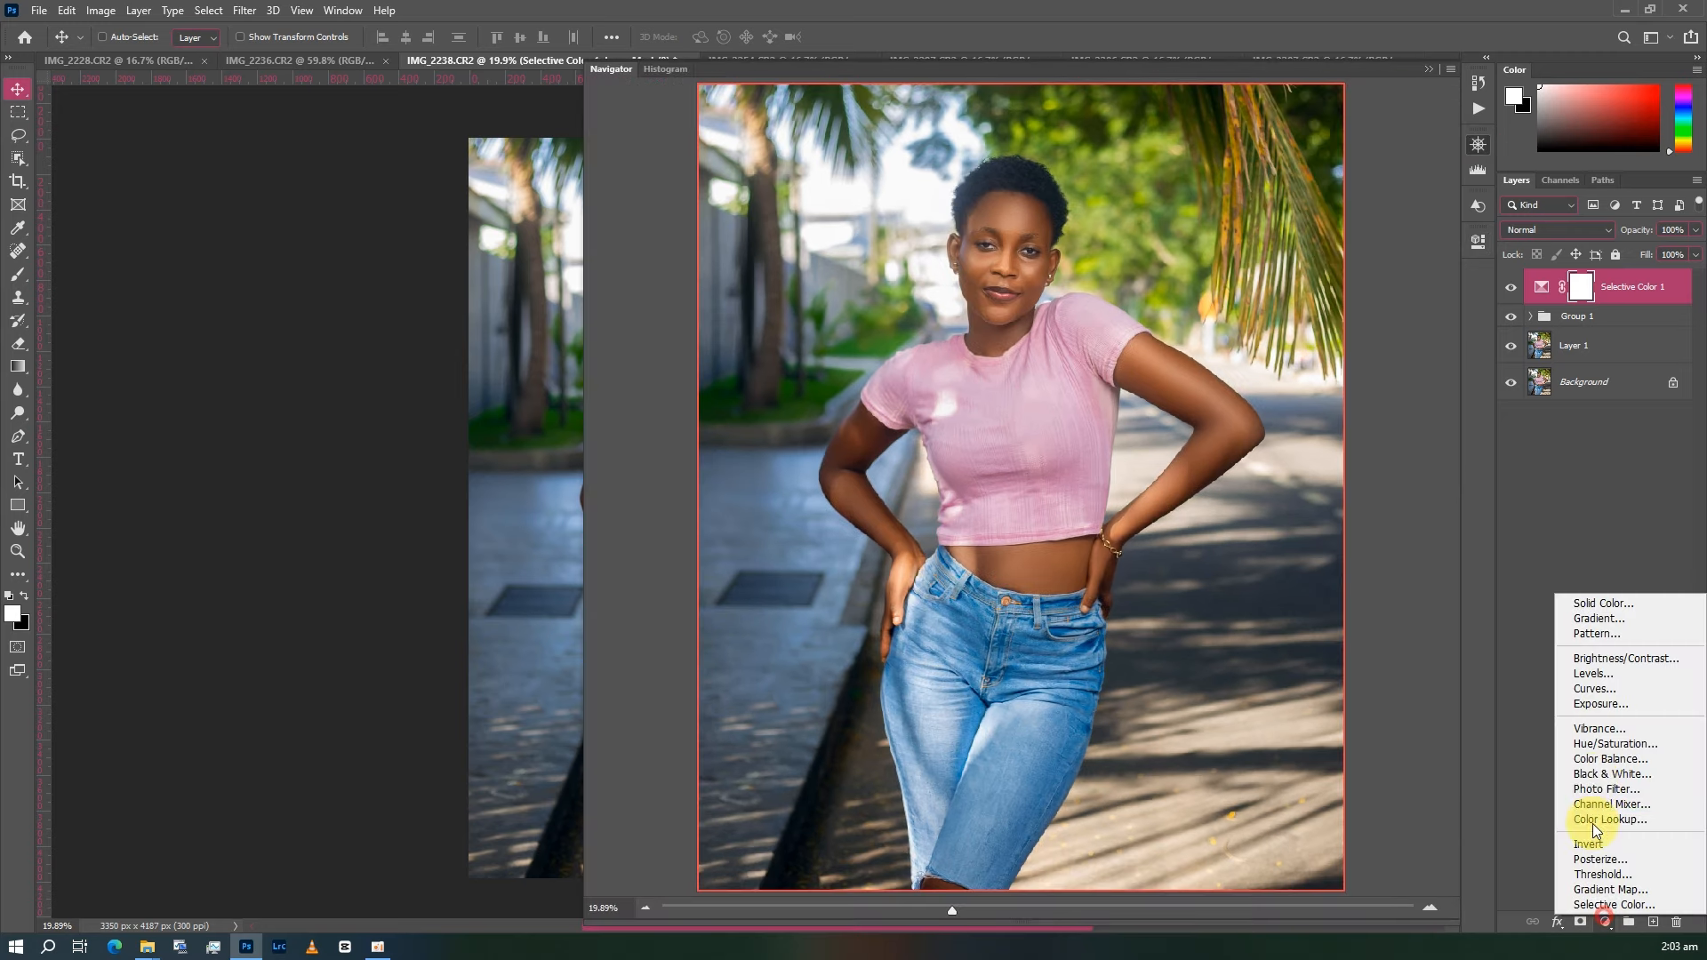
{"action": "left_click", "coordinate": [1602, 679]}
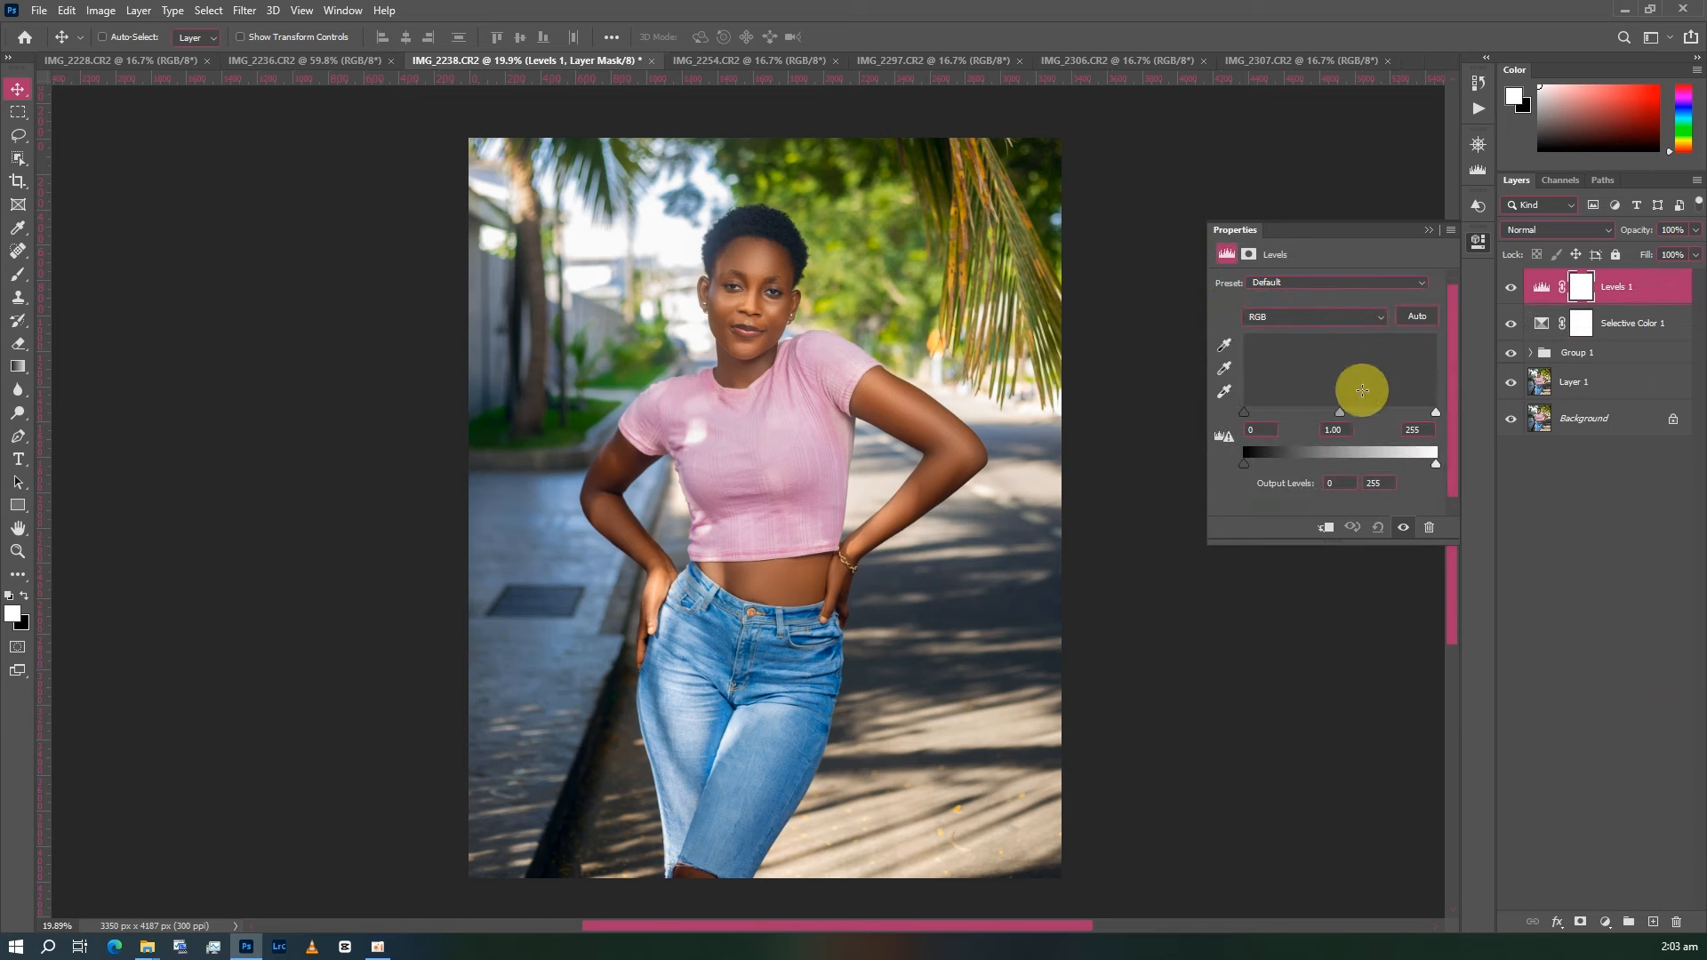
{"action": "left_click_drag", "start_coordinate": [1437, 412], "coordinate": [1422, 415]}
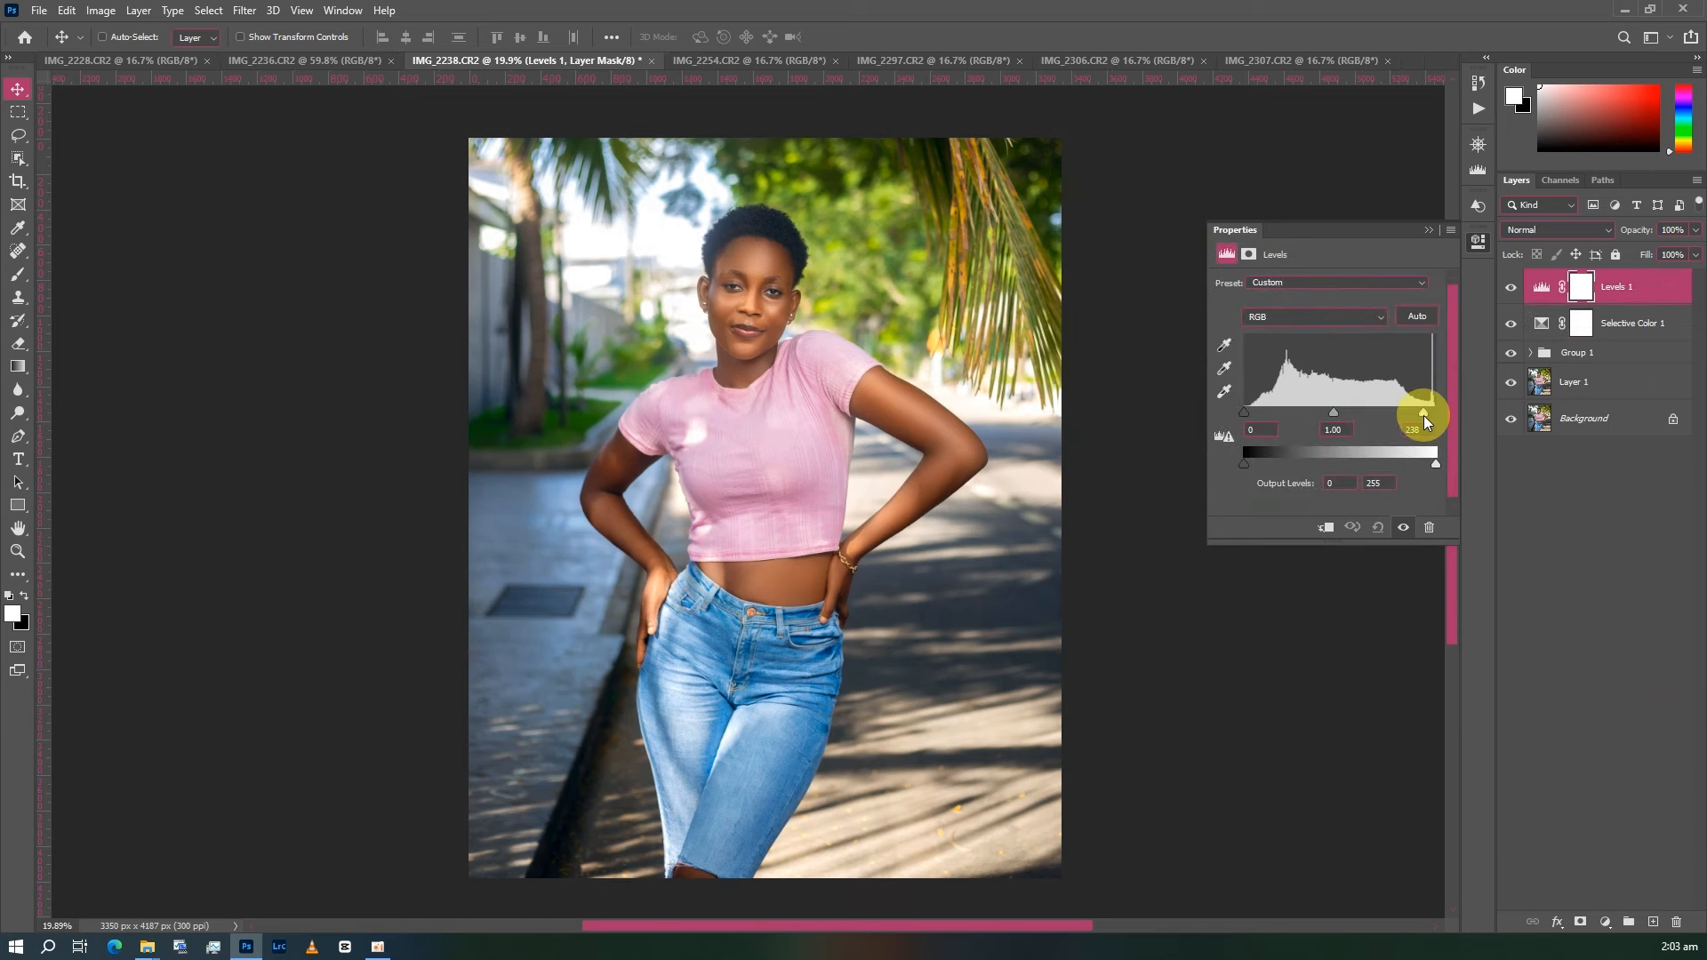
- Compare the portrait with and without Levels 1, then against the original Background alone, in the enlarged Navigator preview
{"action": "left_click", "coordinate": [1478, 143]}
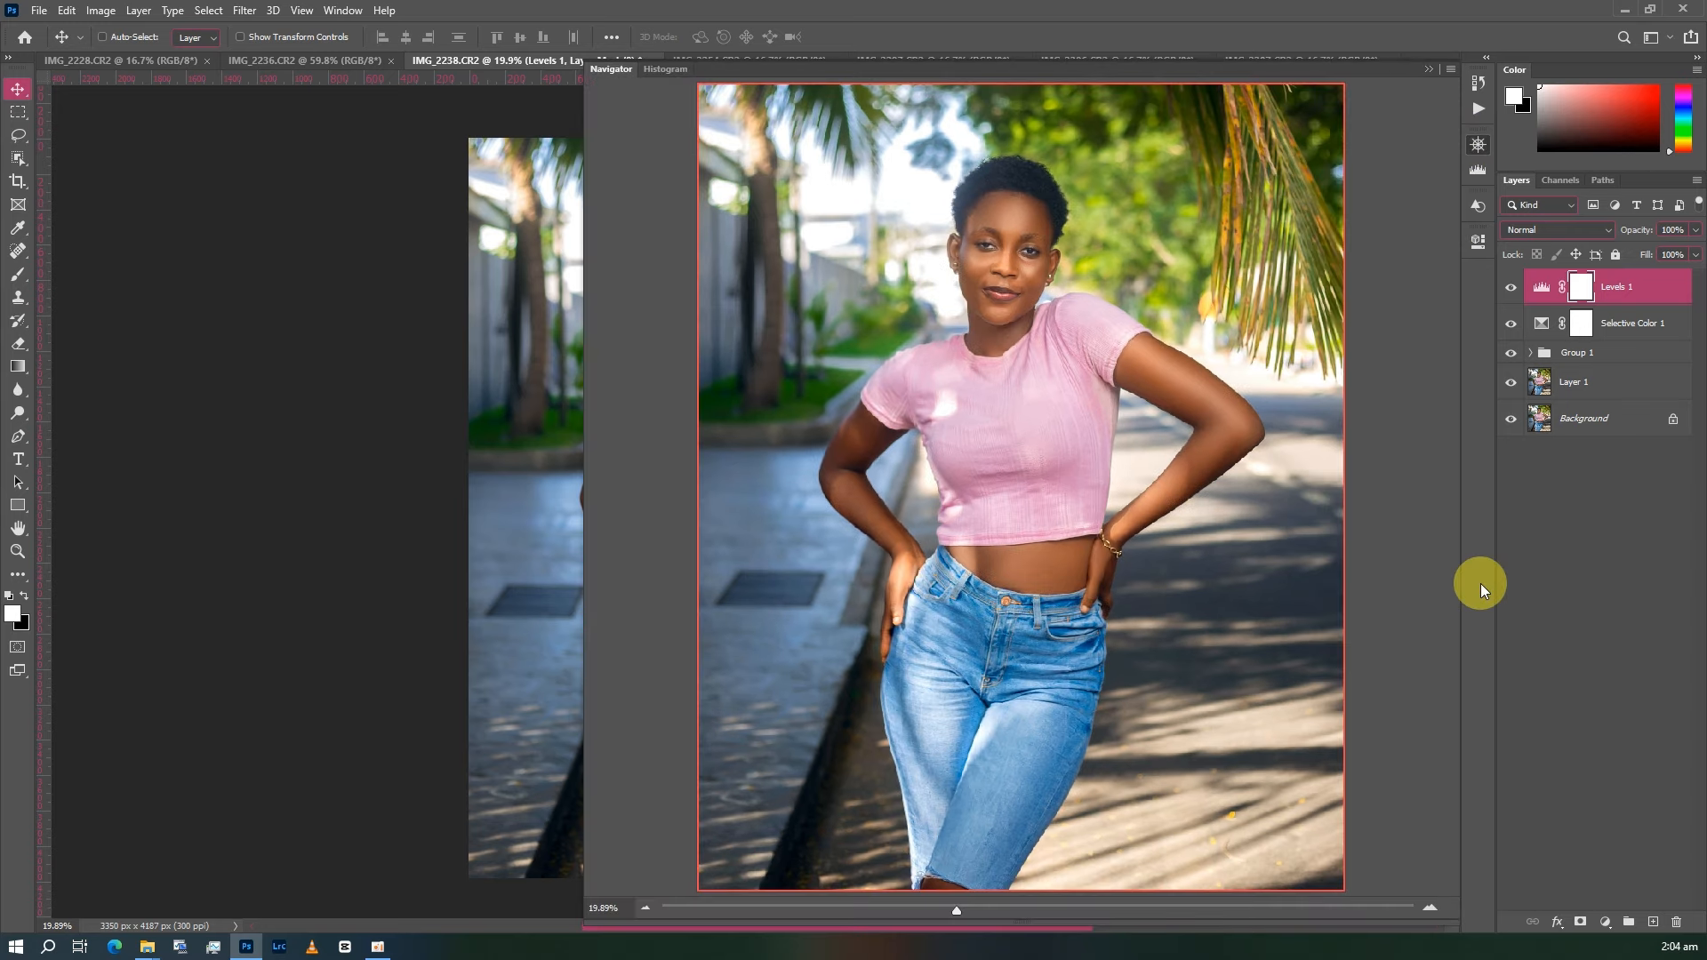
{"action": "left_click", "coordinate": [1508, 286]}
{"action": "left_click", "coordinate": [1509, 286]}
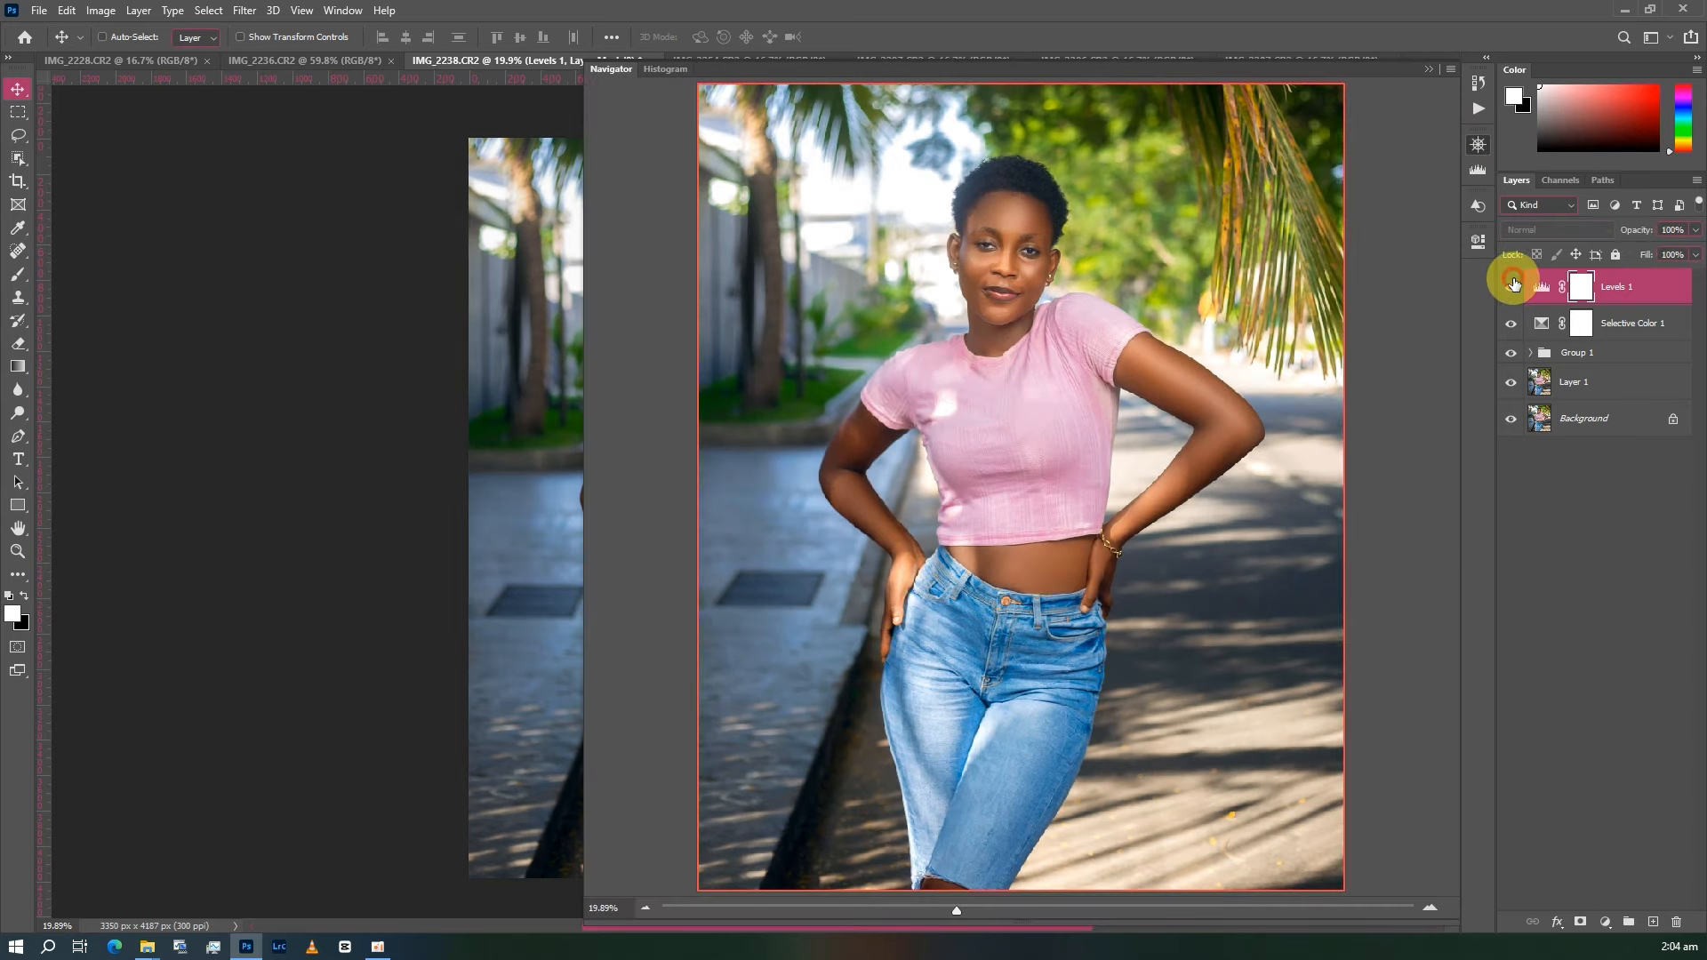
{"action": "left_click", "coordinate": [1514, 417], "text": "alt"}
{"action": "left_click", "coordinate": [1514, 416], "text": "alt"}
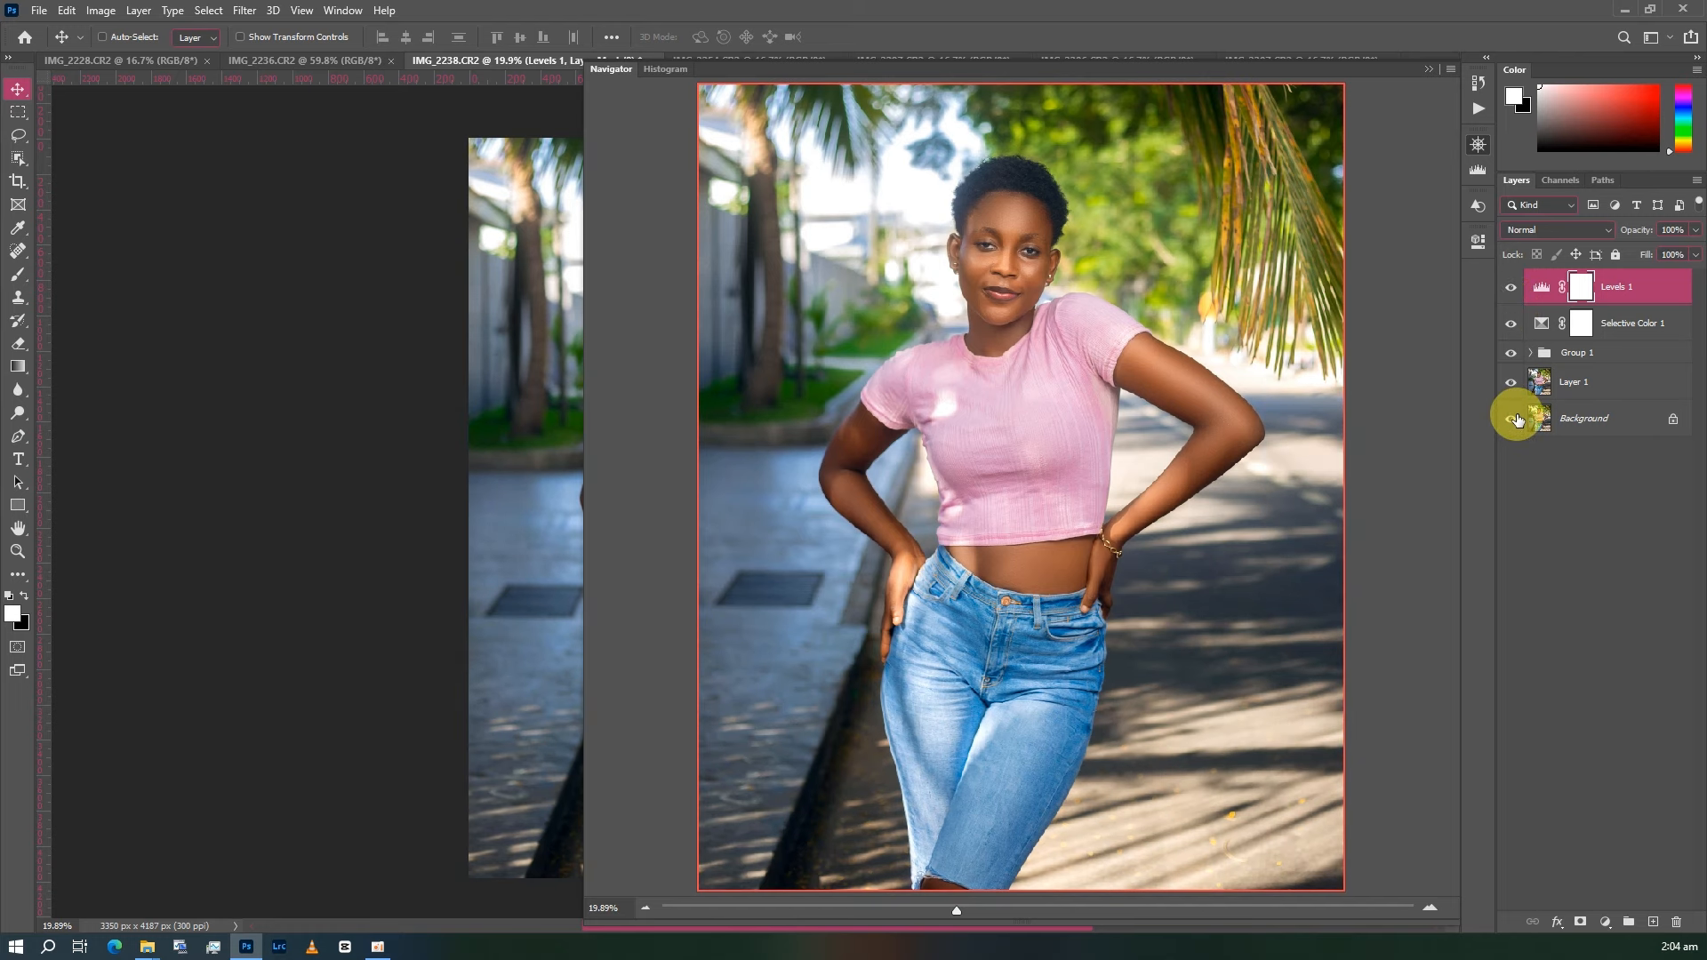
{"action": "left_click", "coordinate": [1514, 416], "text": "alt"}
{"action": "left_click", "coordinate": [1514, 416], "text": "alt"}
{"action": "left_click", "coordinate": [1431, 70]}
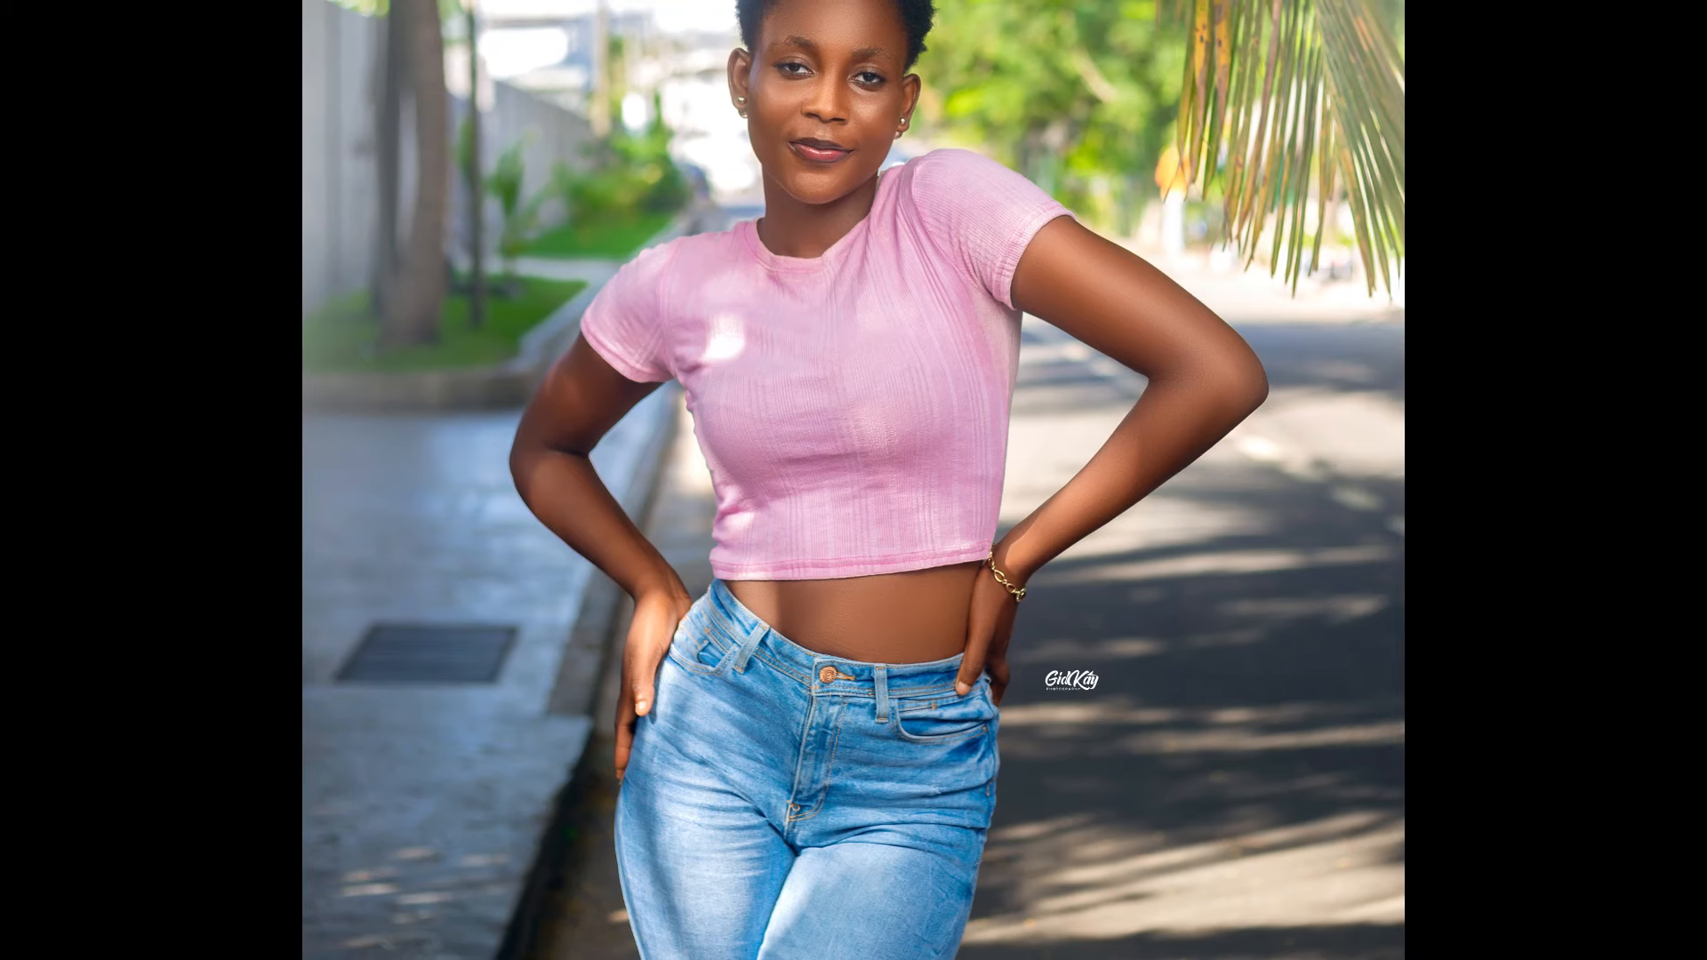